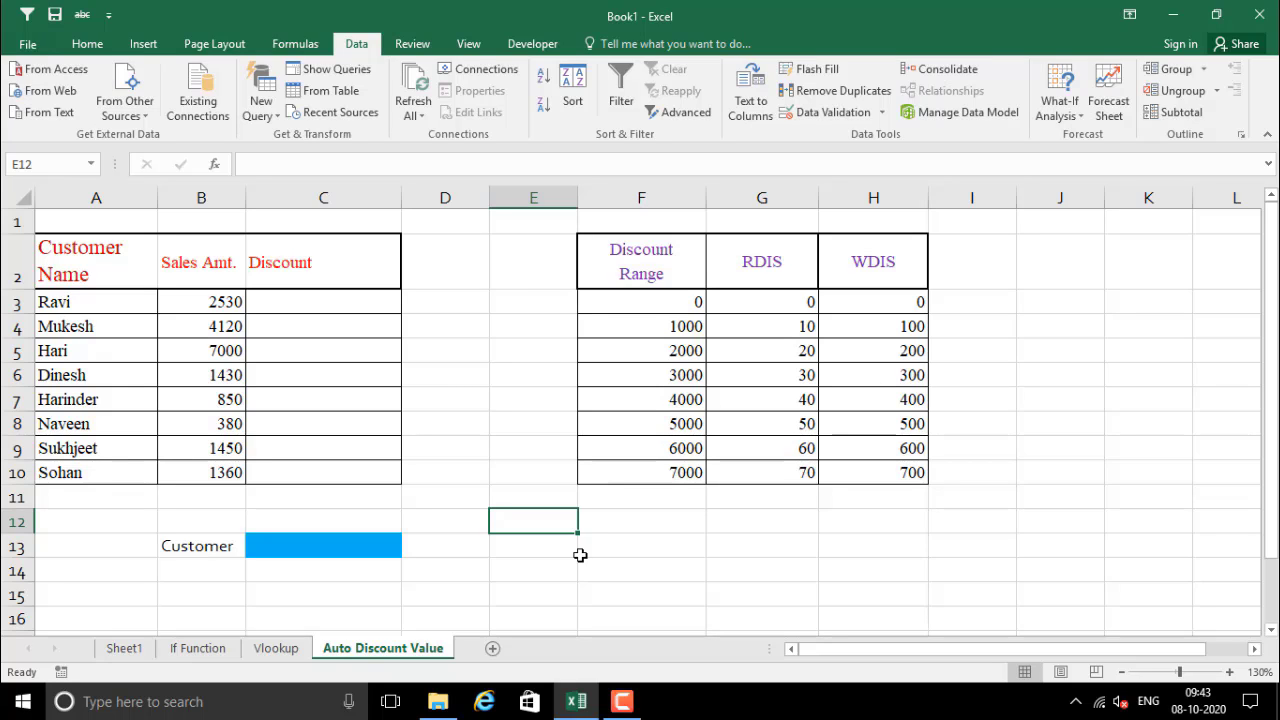
# - Examine the customer table's names, sales amounts and Discount column in rows 3 to 10
pyautogui.click(543, 579)
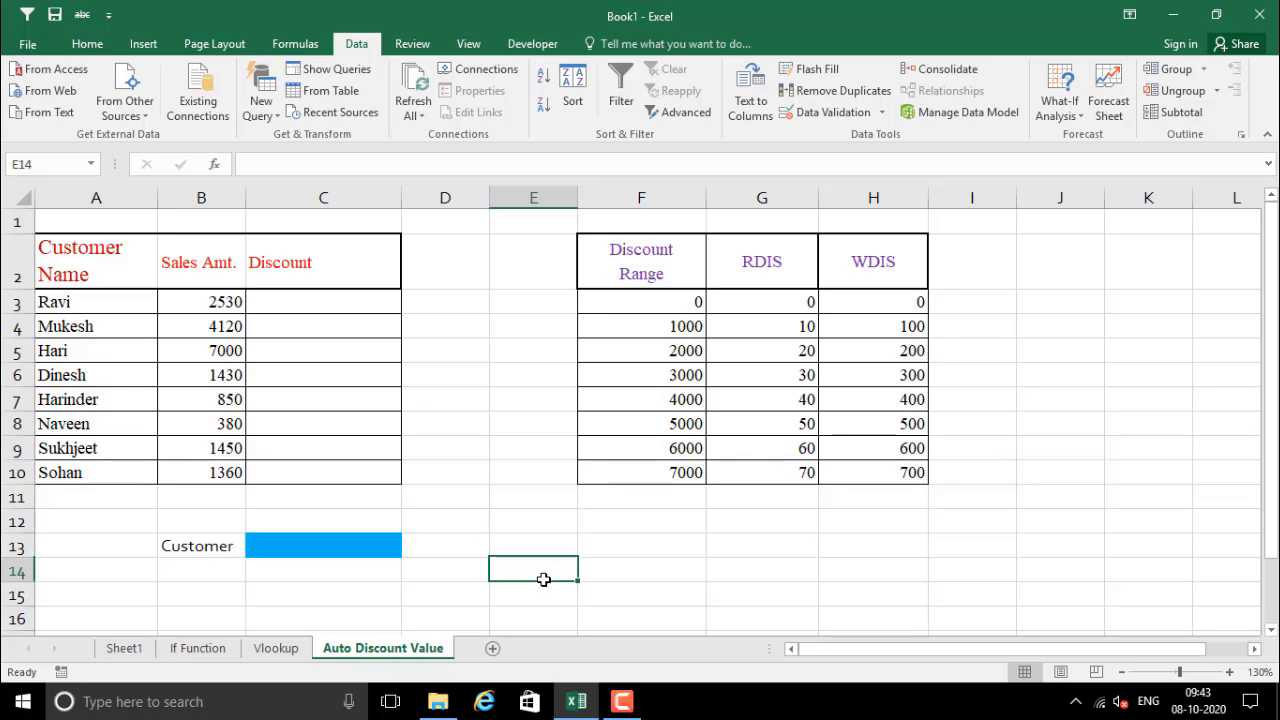
pyautogui.click(443, 431)
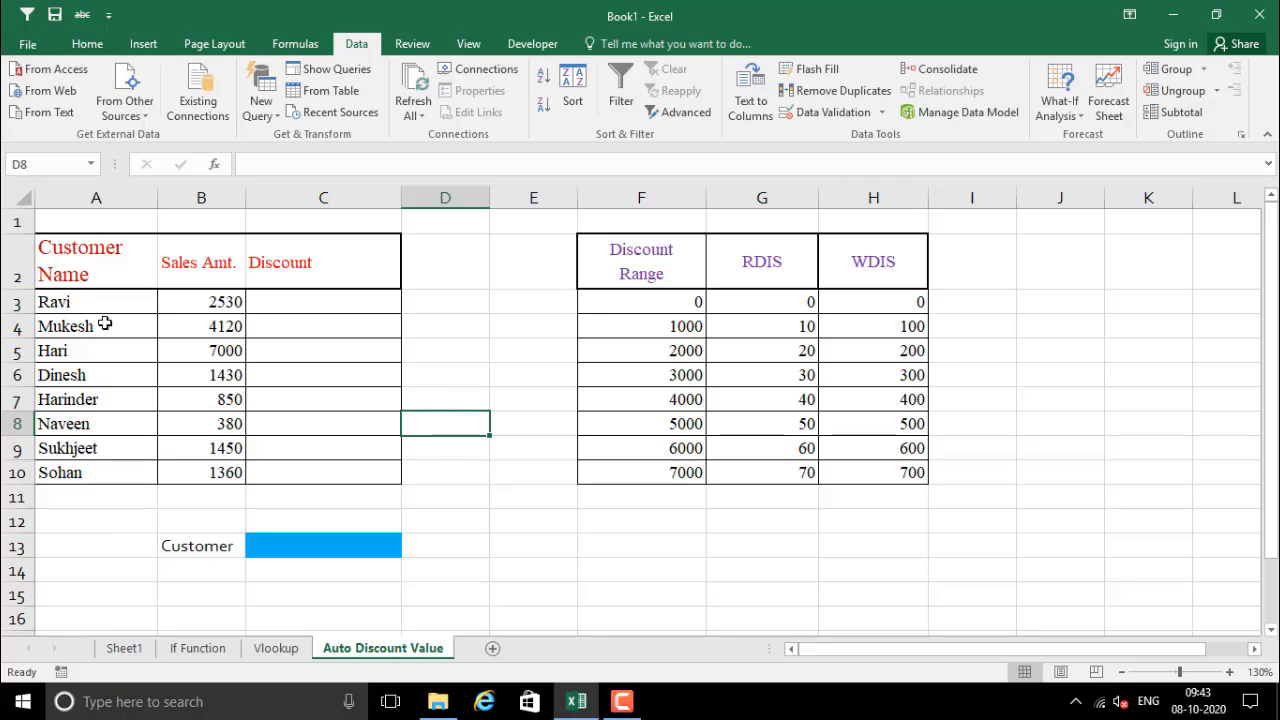
pyautogui.moveTo(86, 297); pyautogui.dragTo(108, 474)
pyautogui.moveTo(214, 302); pyautogui.dragTo(226, 474)
pyautogui.click(226, 472)
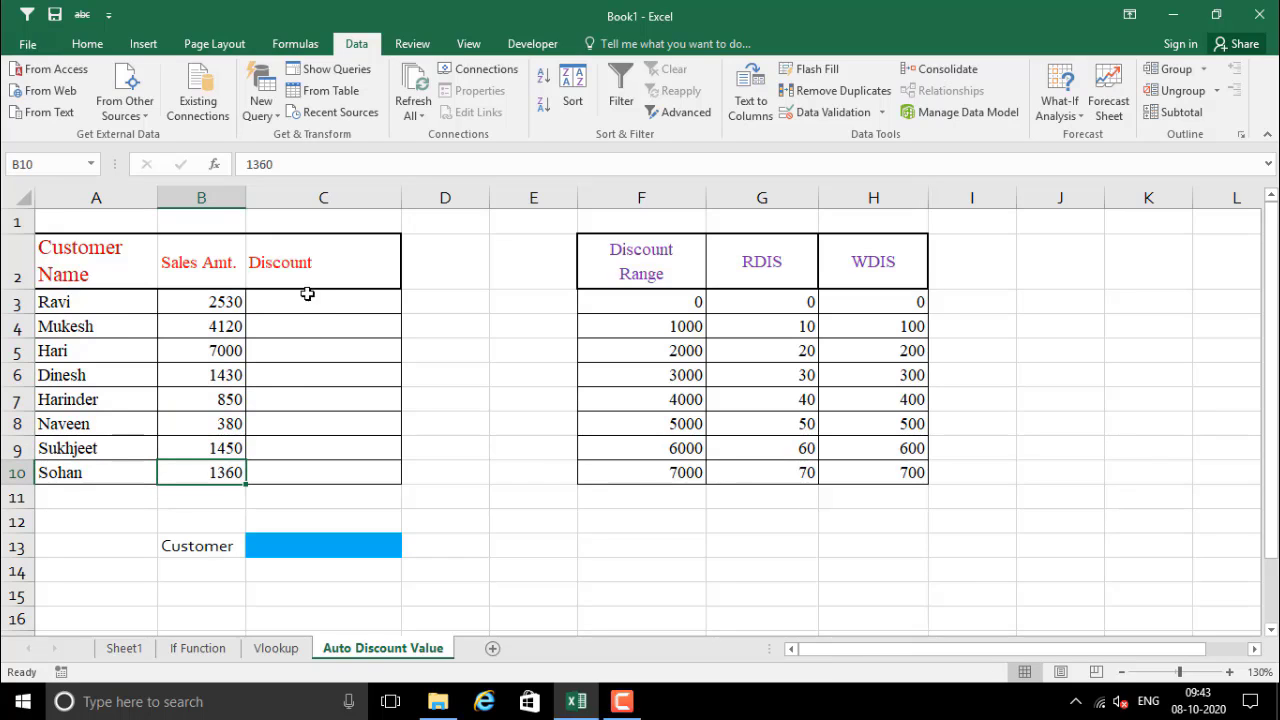
pyautogui.moveTo(297, 304)
pyautogui.mouseDown()
pyautogui.moveTo(314, 474)
pyautogui.moveTo(283, 317)
pyautogui.moveTo(283, 357)
pyautogui.moveTo(300, 490)
pyautogui.mouseUp()
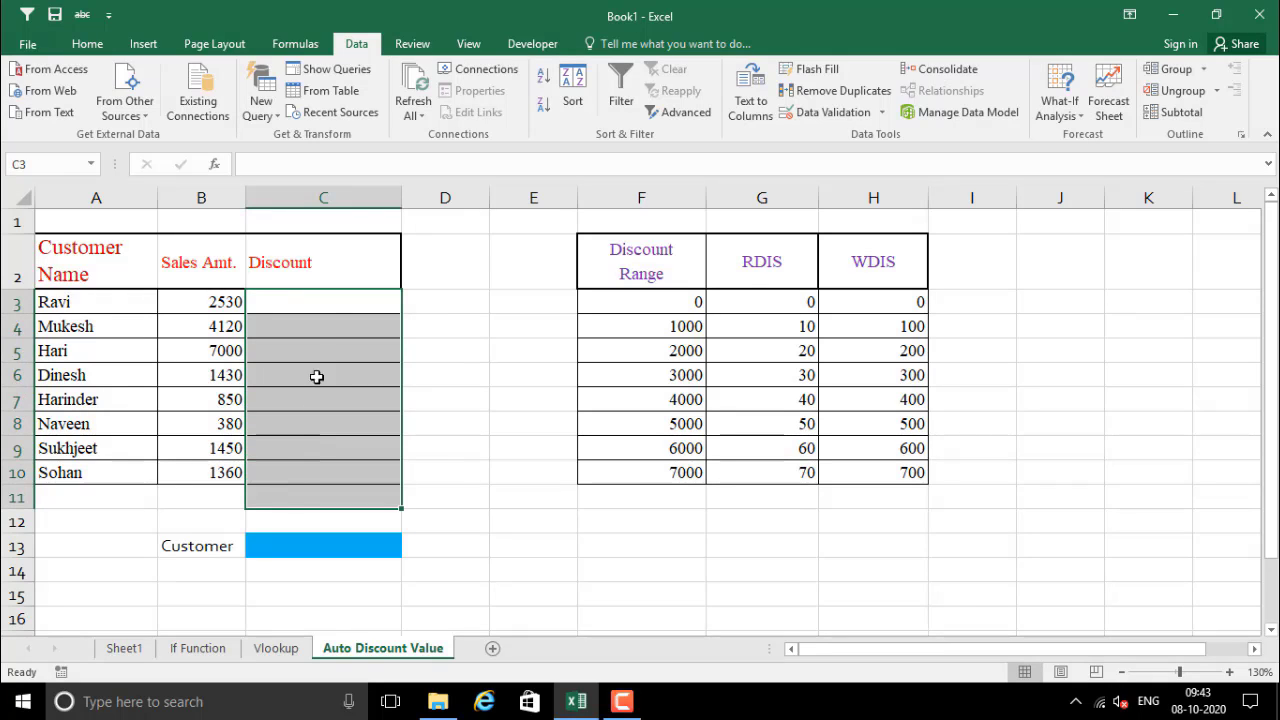
pyautogui.moveTo(314, 302); pyautogui.dragTo(309, 471)
pyautogui.click(309, 468)
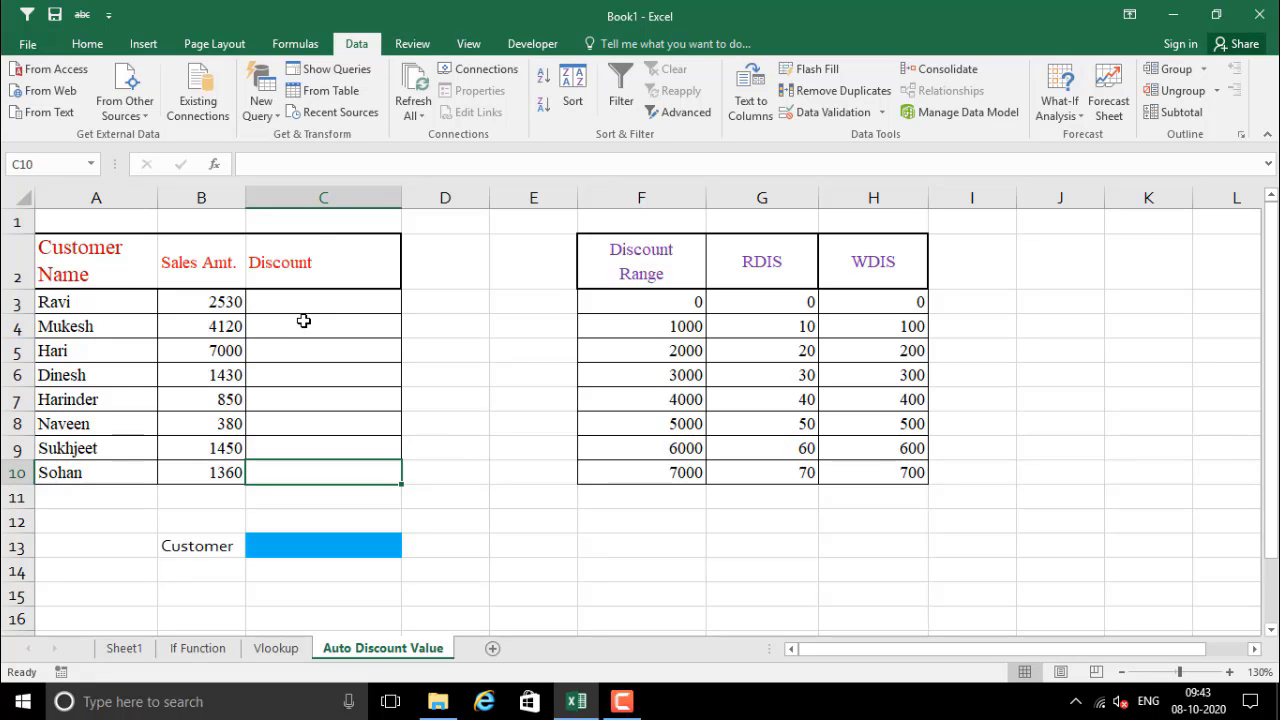
pyautogui.moveTo(303, 310); pyautogui.dragTo(311, 440)
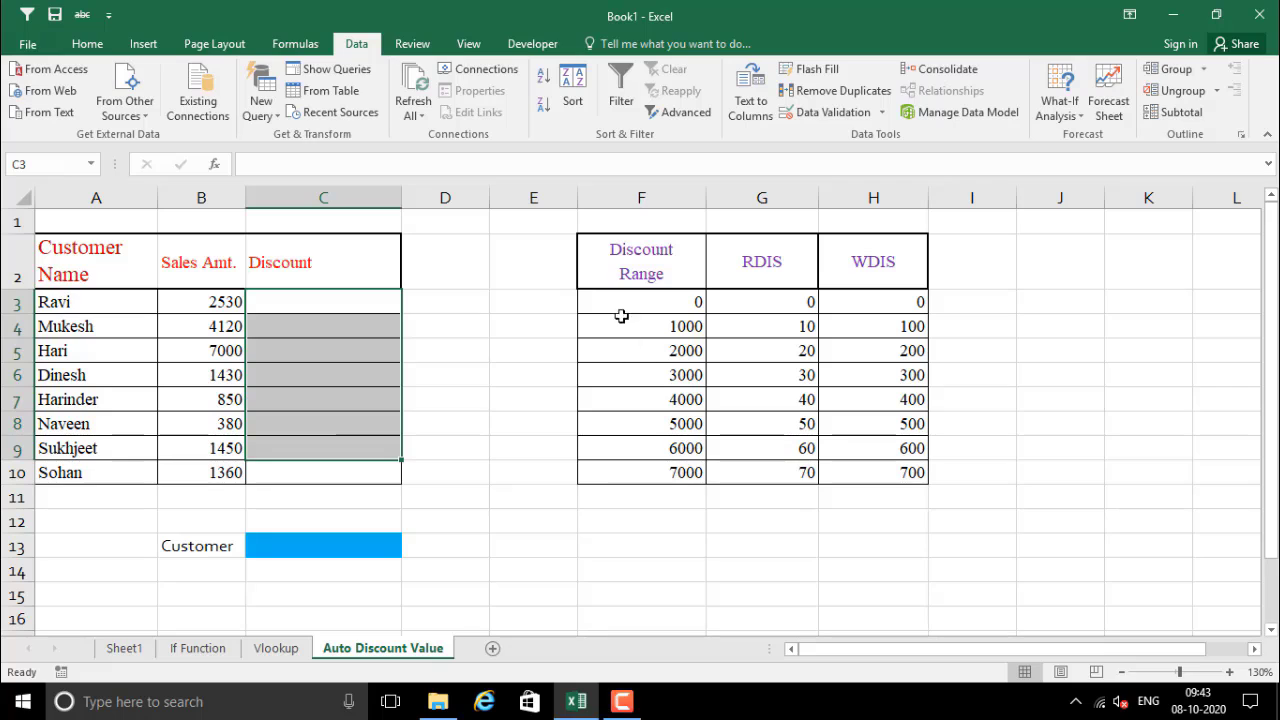
# - Examine the Discount Range column and the RDIS and WDIS discounts in the 1000 row
pyautogui.click(628, 276)
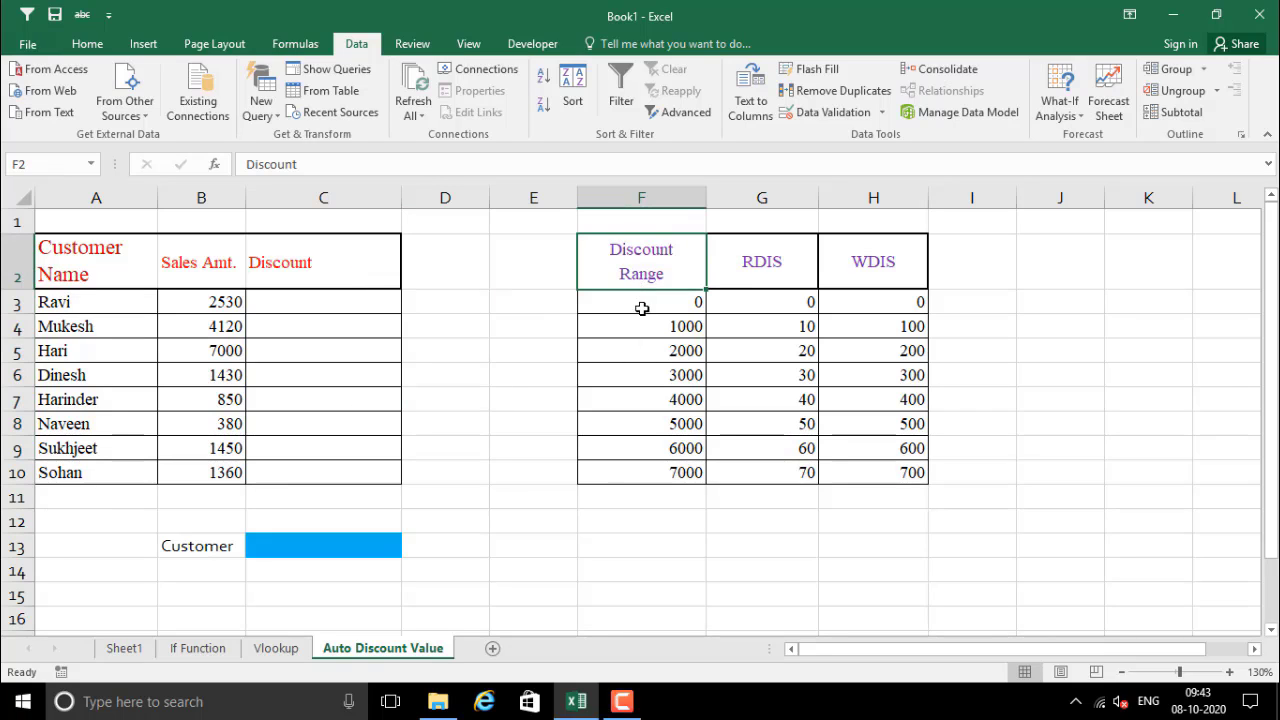
pyautogui.moveTo(645, 273); pyautogui.dragTo(666, 472)
pyautogui.click(657, 335)
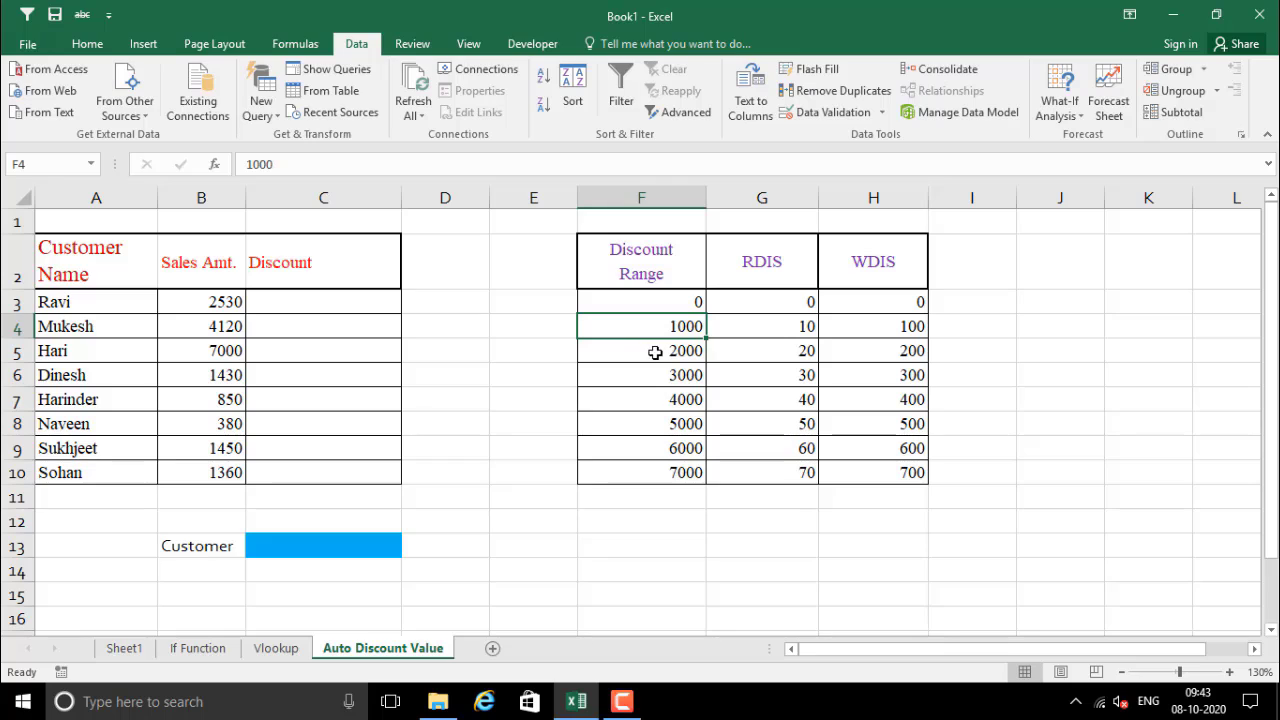
pyautogui.click(796, 321)
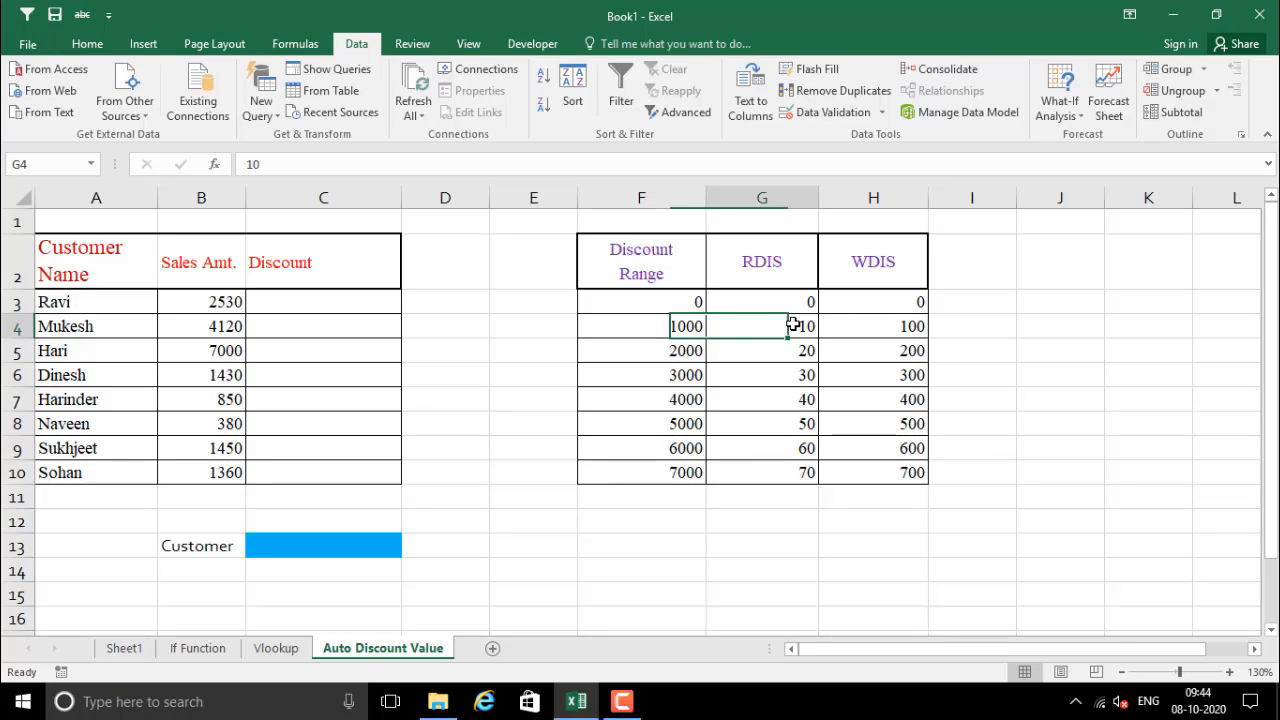
pyautogui.click(756, 268)
pyautogui.click(788, 325)
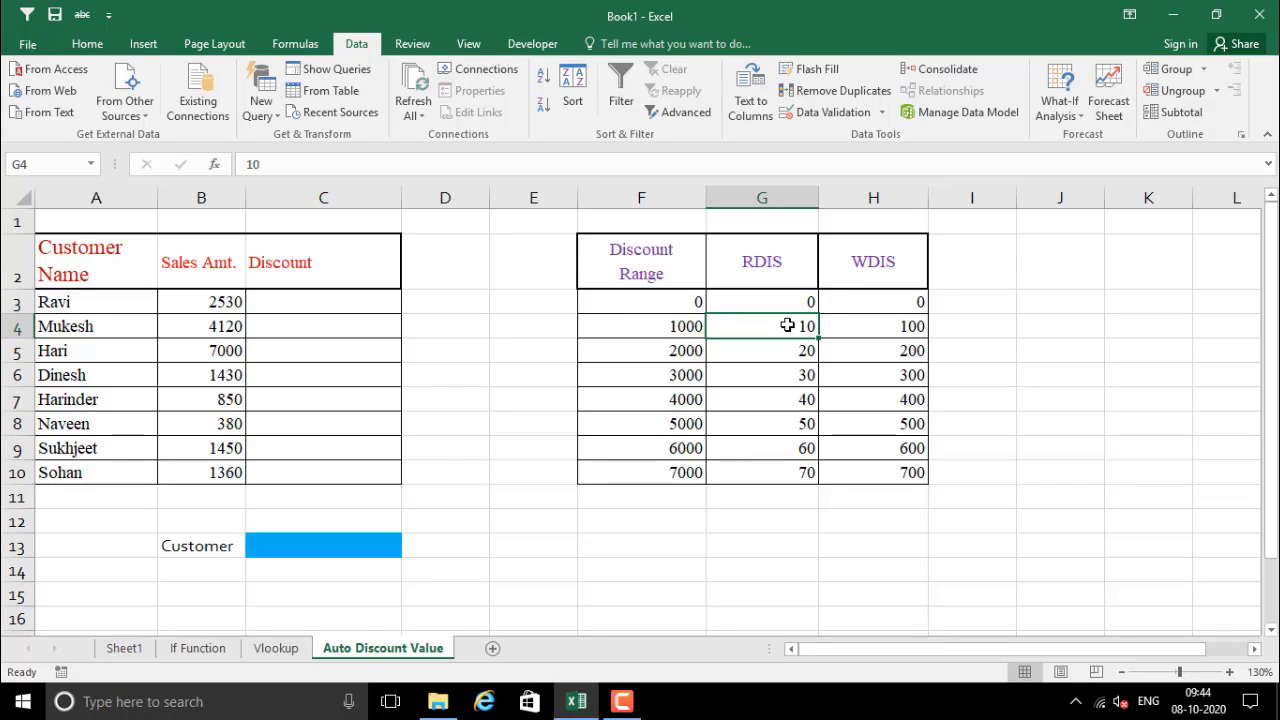
pyautogui.click(916, 325)
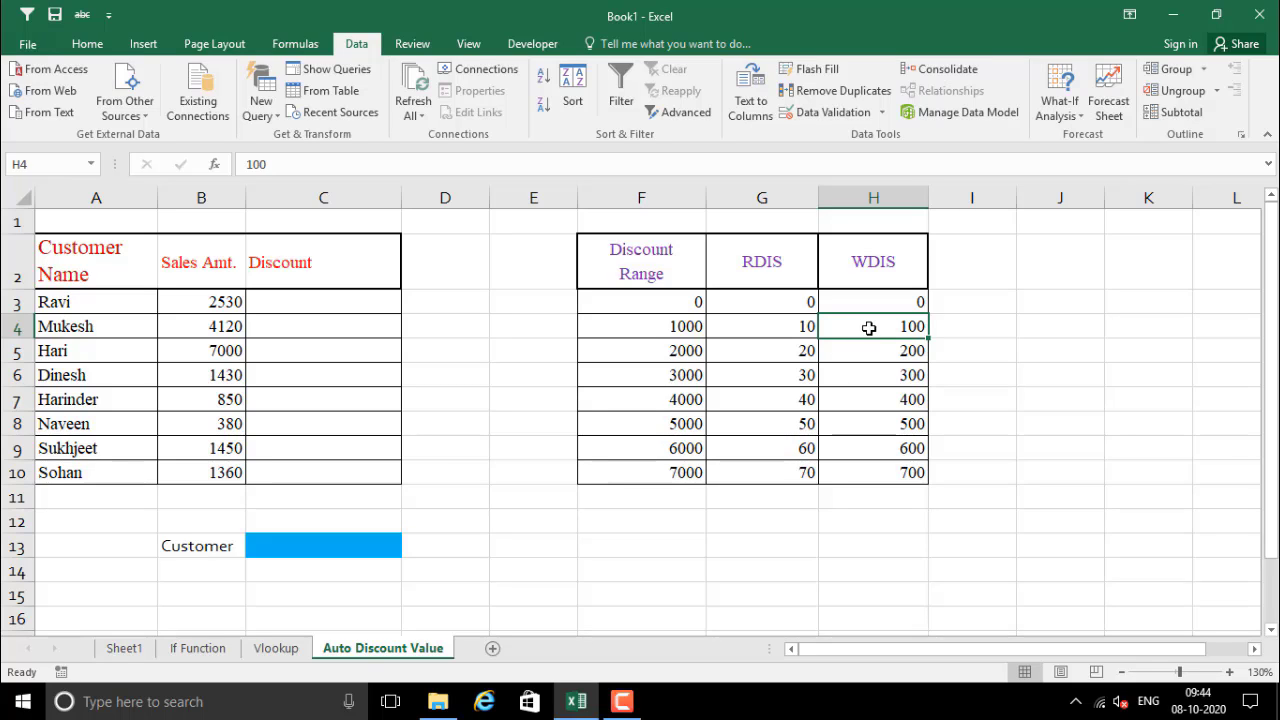
pyautogui.click(879, 273)
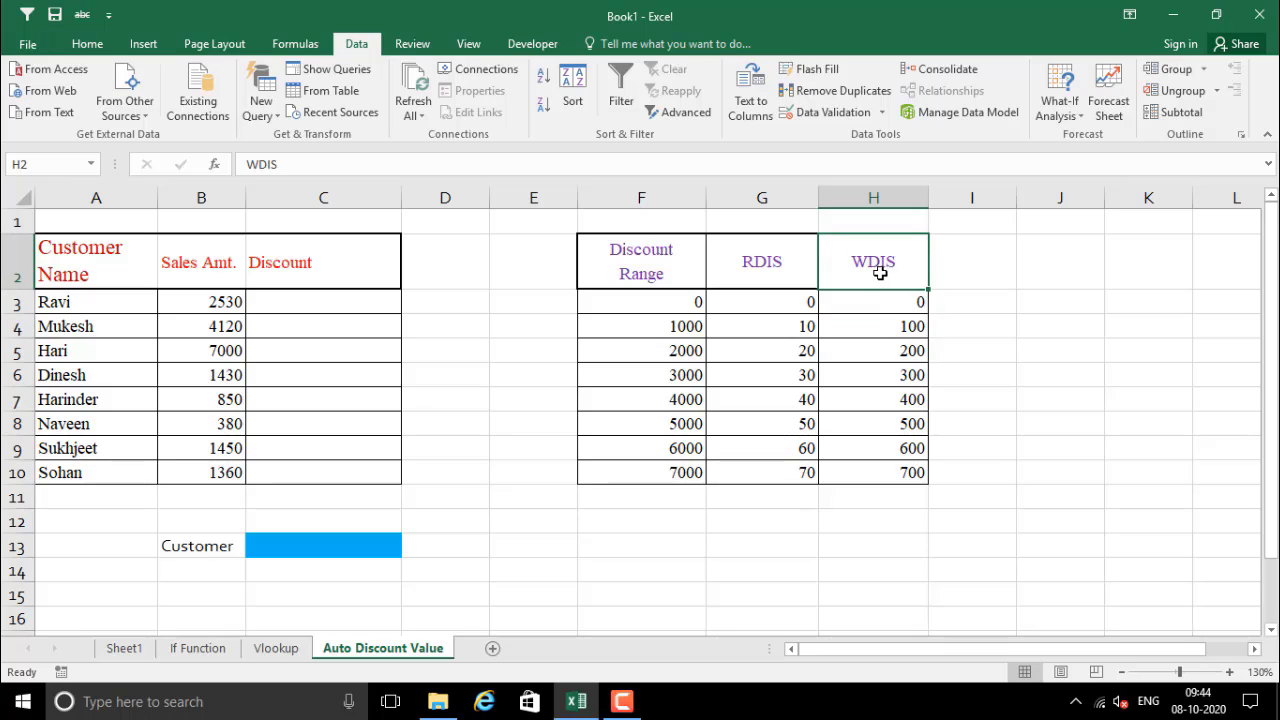
pyautogui.click(786, 269)
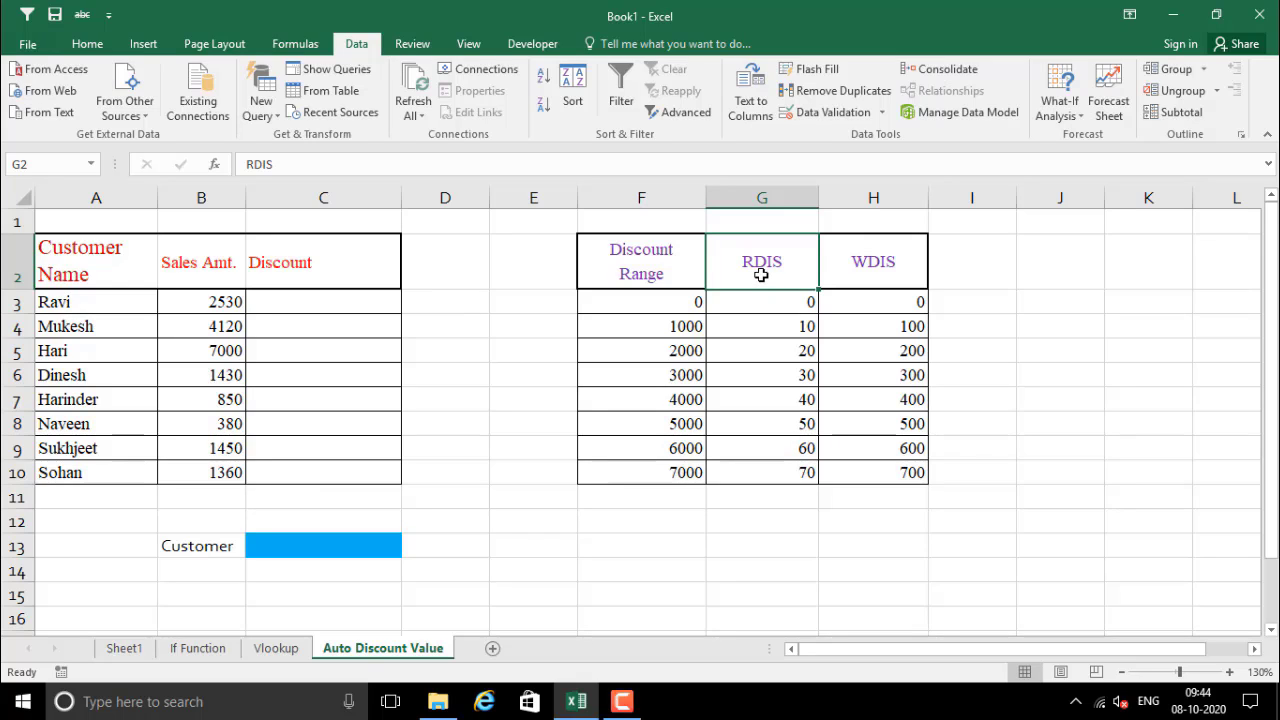
pyautogui.click(884, 274)
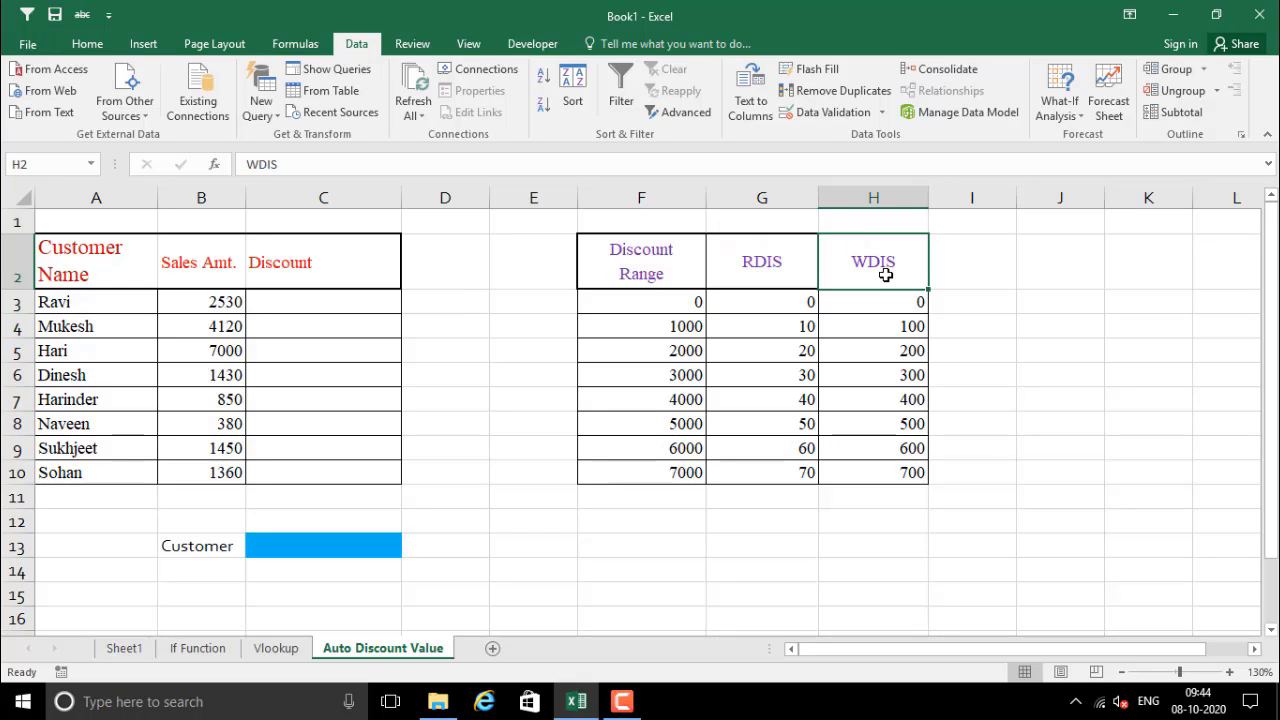
pyautogui.moveTo(897, 323); pyautogui.dragTo(902, 423)
pyautogui.click(886, 333)
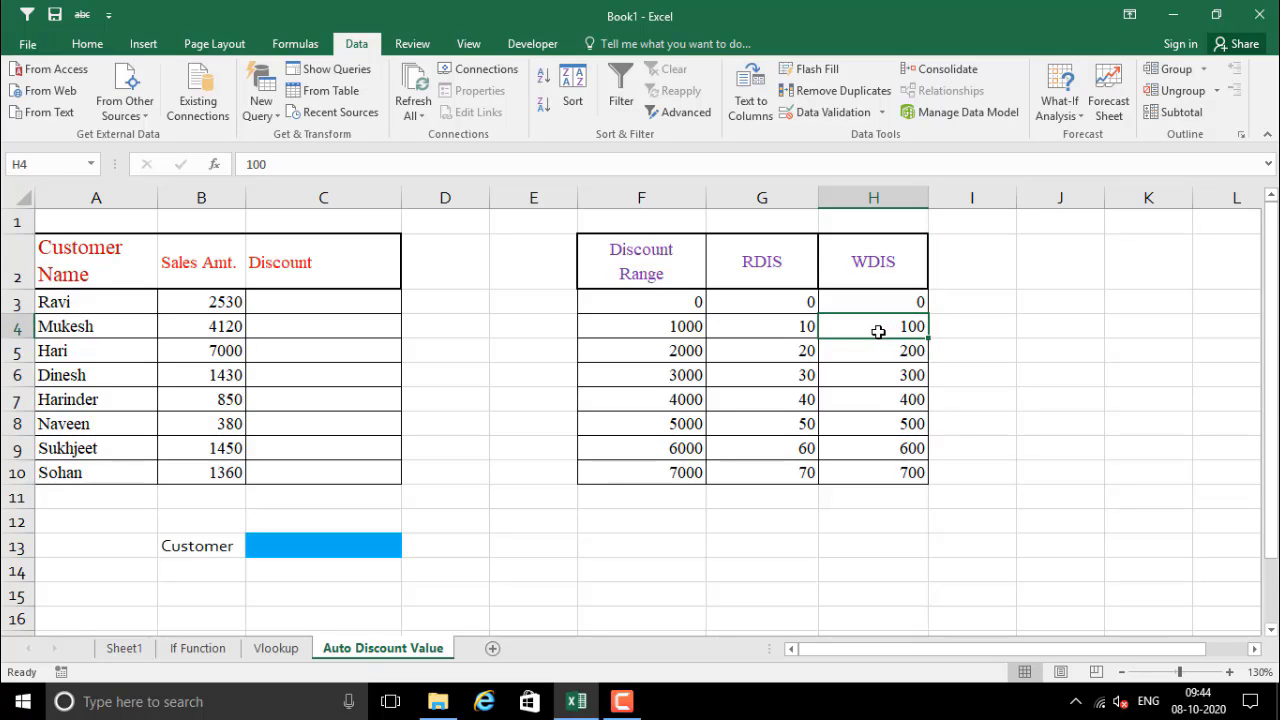
# - Review the RDIS and WDIS discounts in the 2000 row and across the ranges from 1000 to 7000
pyautogui.click(666, 350)
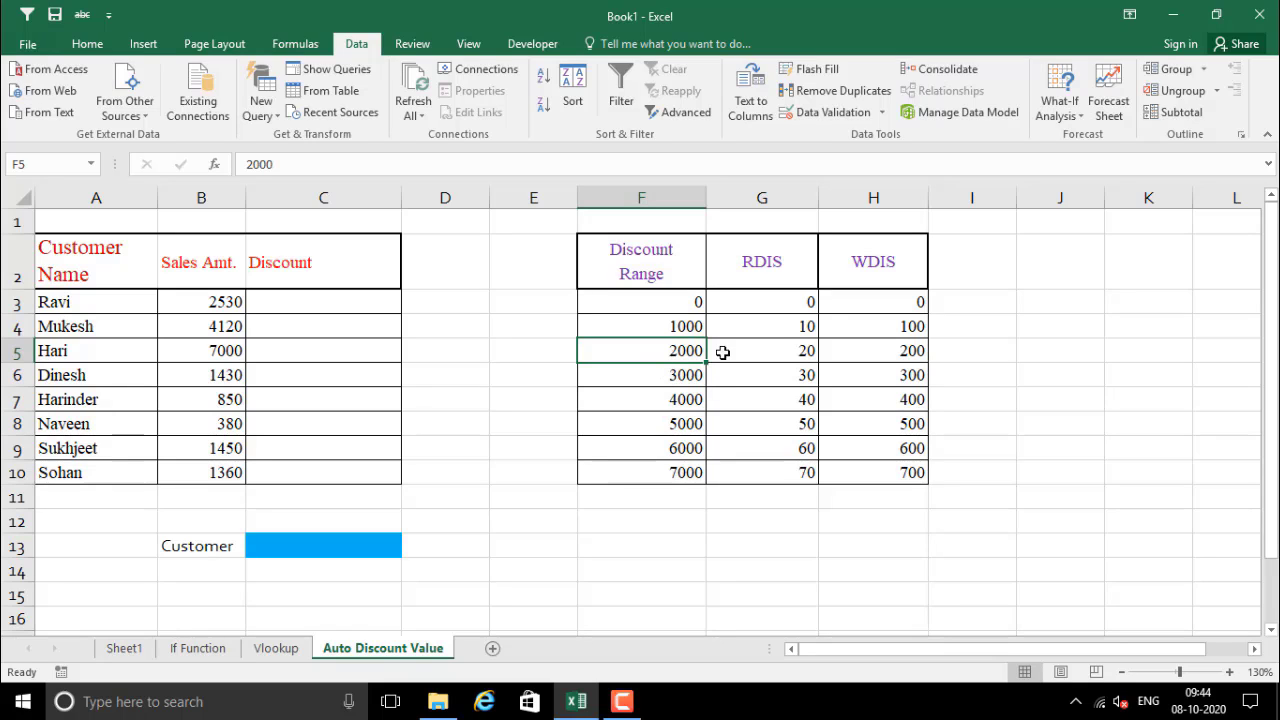
pyautogui.click(781, 349)
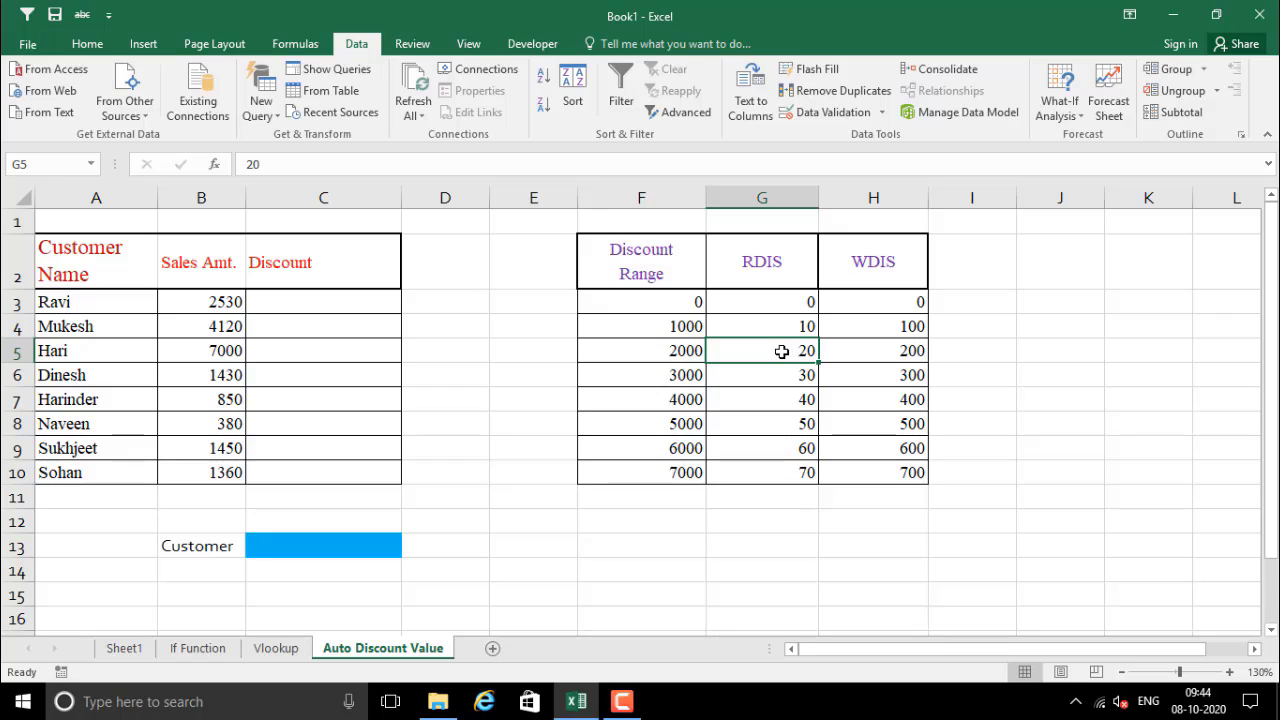
pyautogui.click(866, 350)
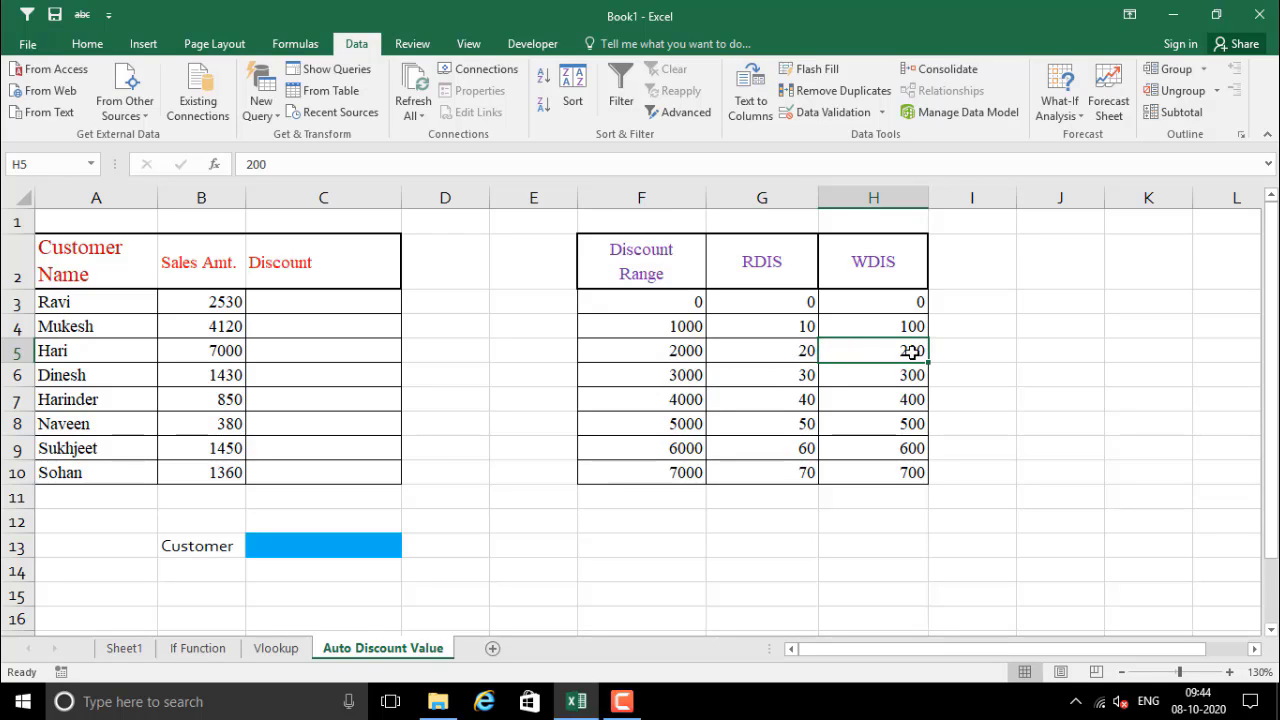
pyautogui.moveTo(674, 334); pyautogui.dragTo(681, 471)
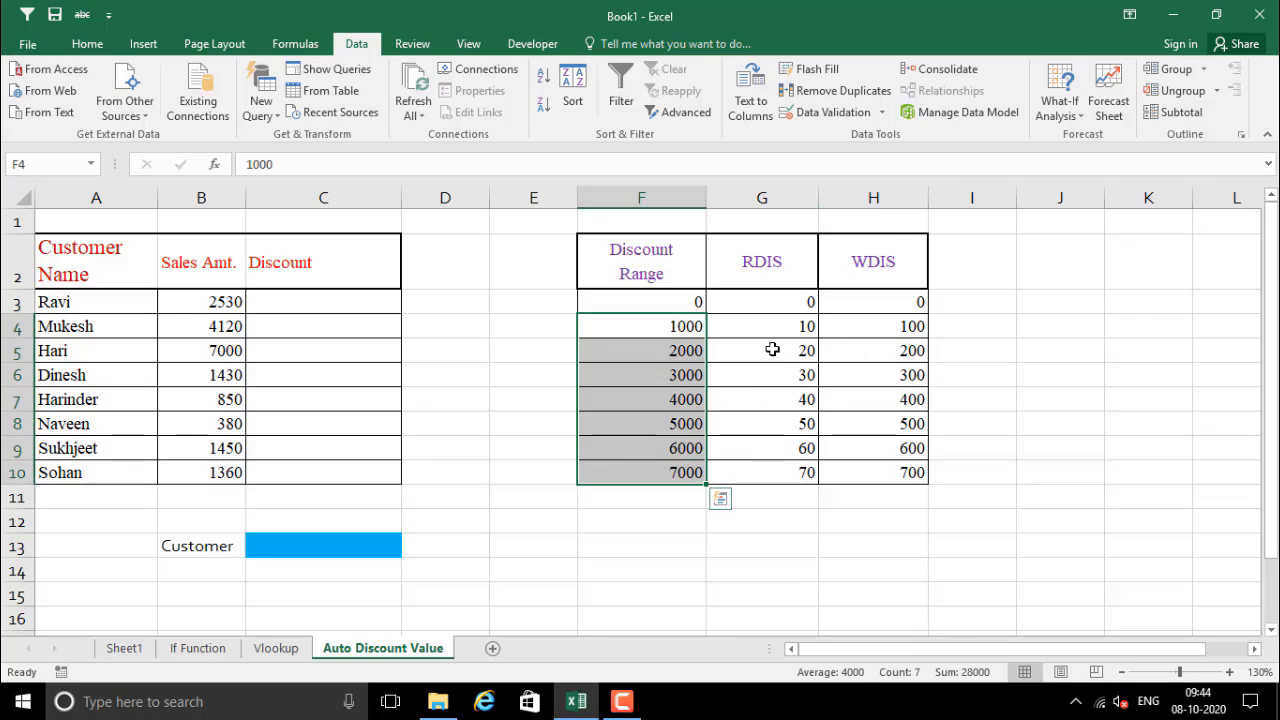
pyautogui.moveTo(792, 320); pyautogui.dragTo(802, 472)
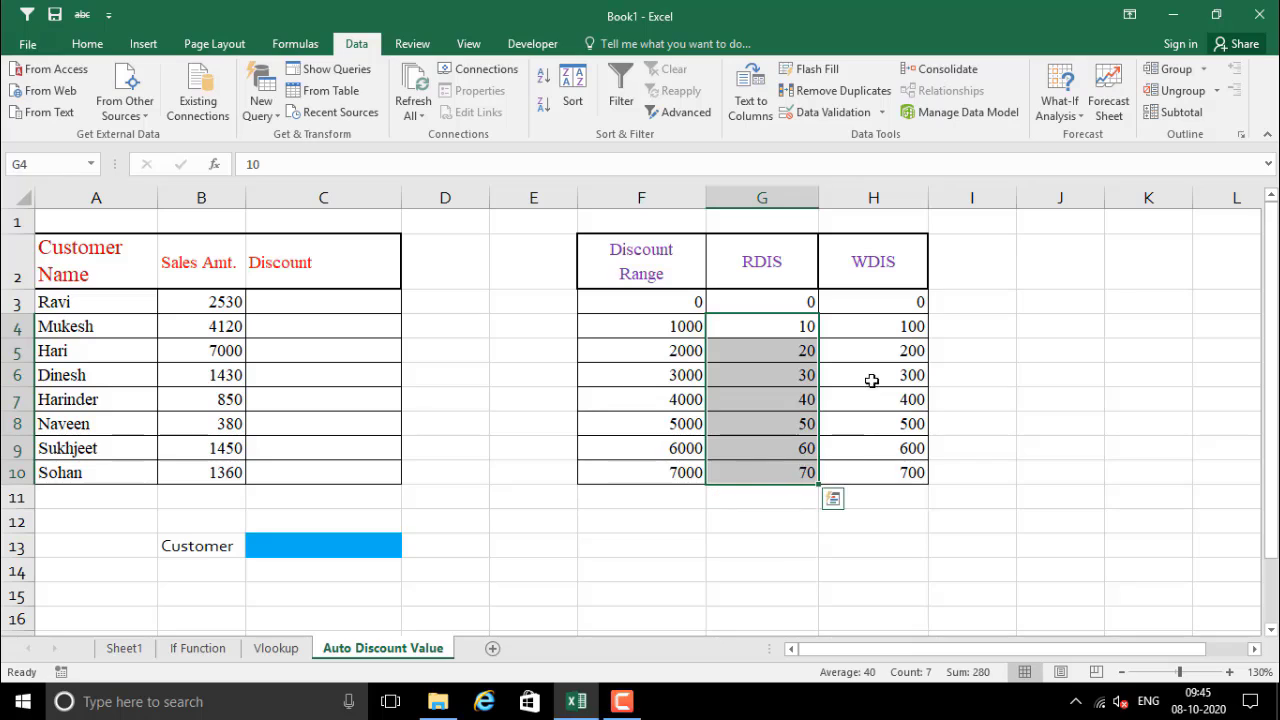
pyautogui.moveTo(866, 329); pyautogui.dragTo(878, 468)
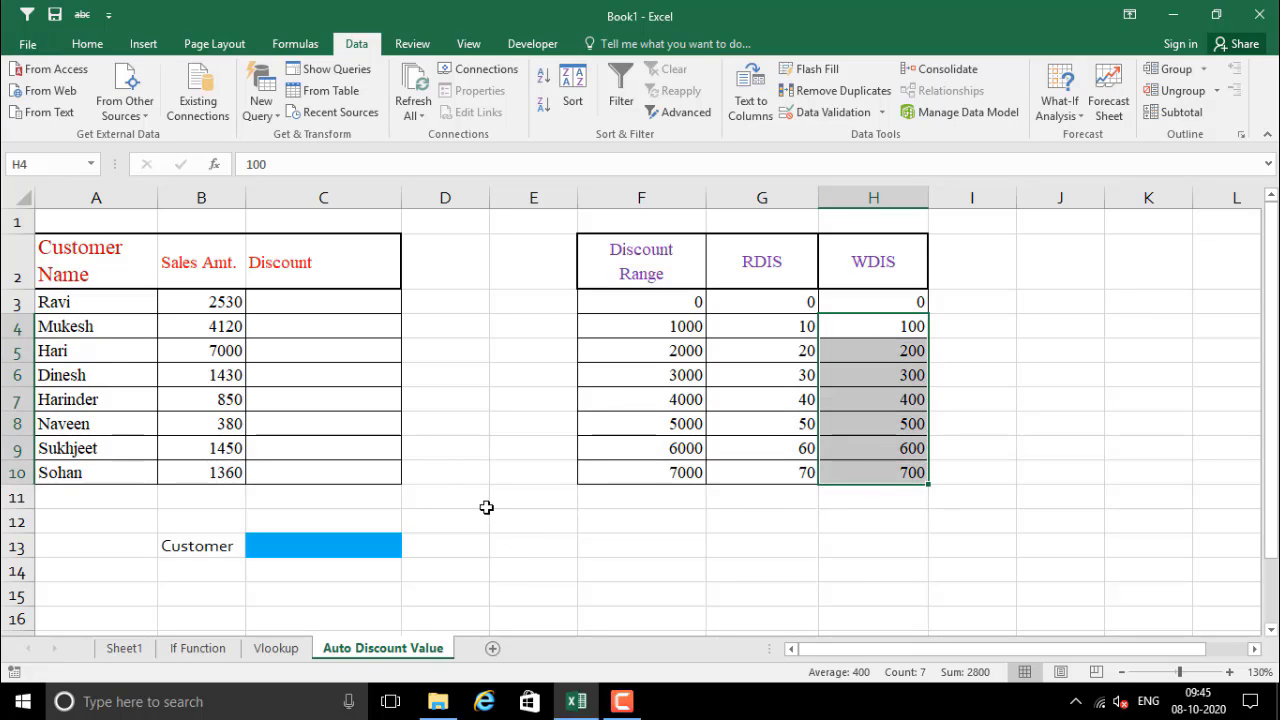
# - Compare the first customer's sales amount with the 2000 range's RDIS and WDIS discounts and check the Discount cells C3:C10
pyautogui.click(484, 477)
pyautogui.click(308, 330)
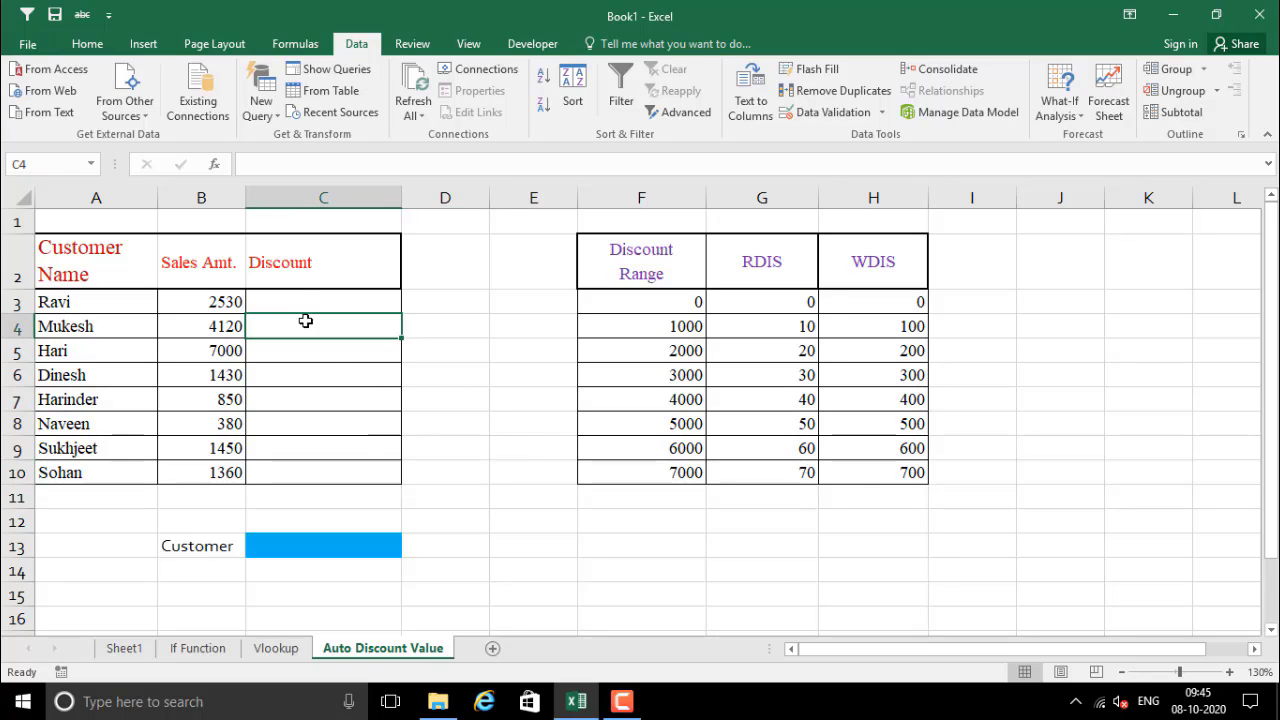
pyautogui.moveTo(306, 298); pyautogui.dragTo(323, 442)
pyautogui.click(303, 303)
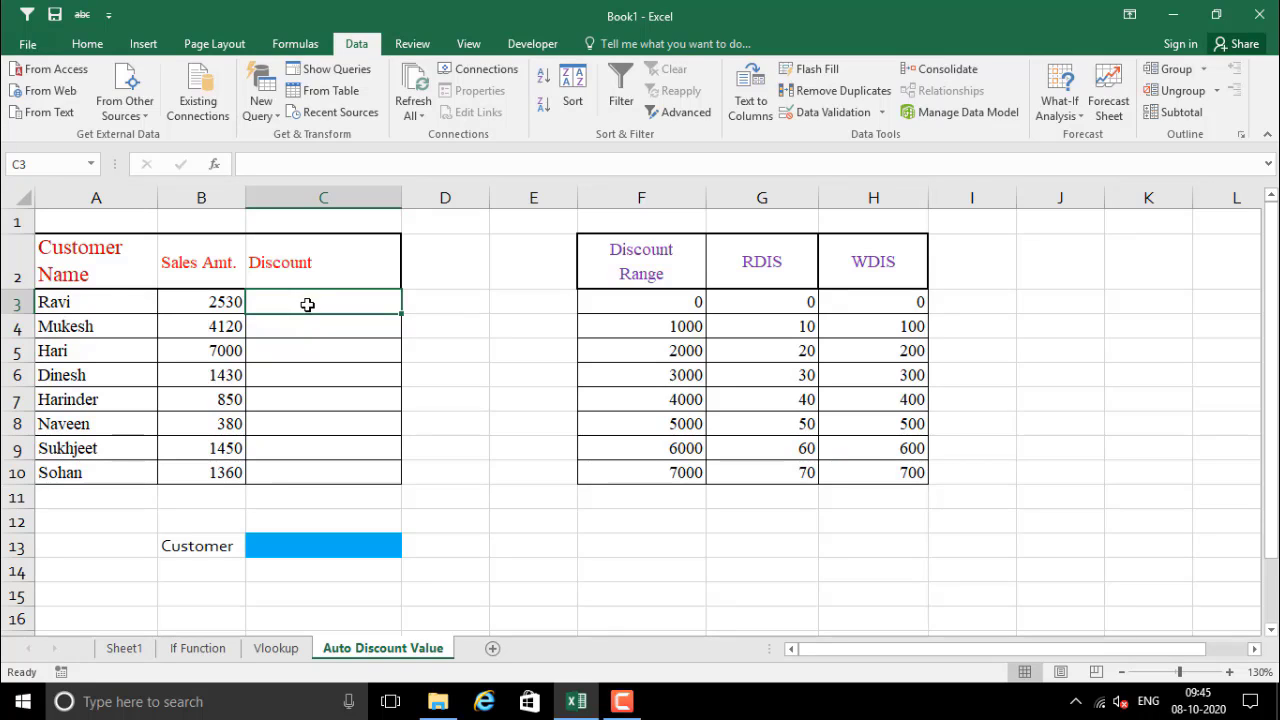
pyautogui.click(758, 330)
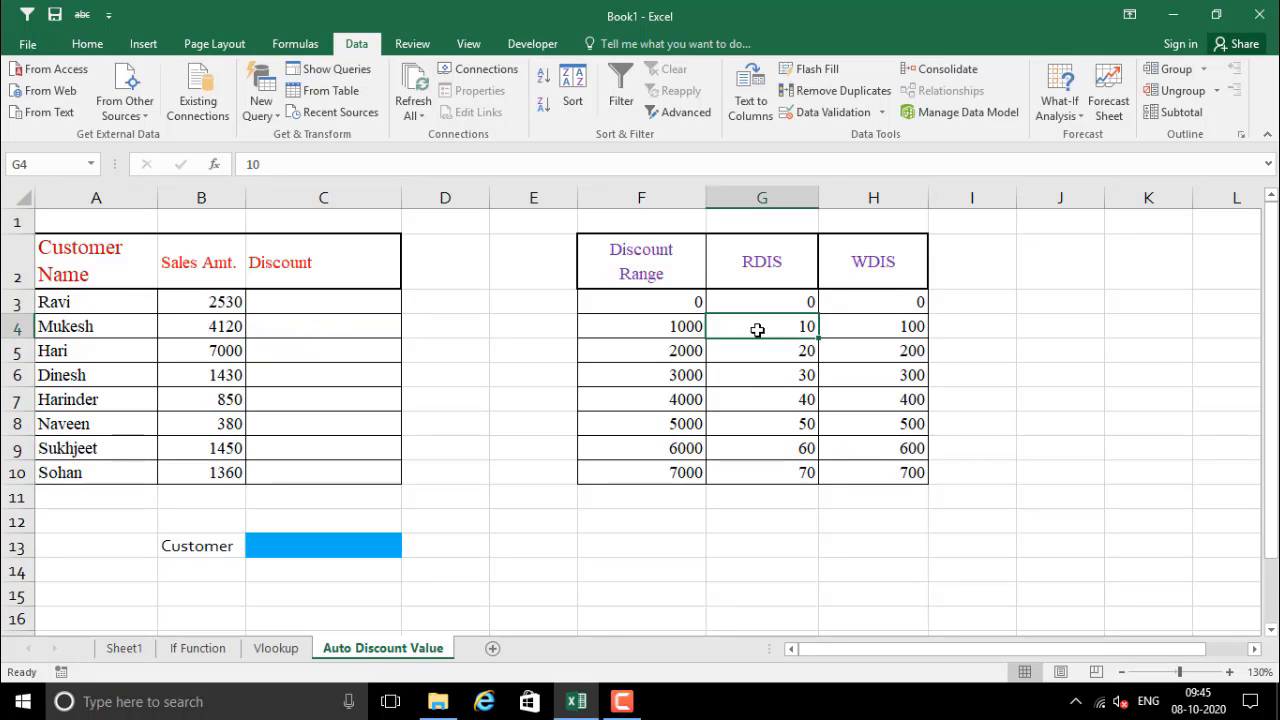
pyautogui.click(211, 301)
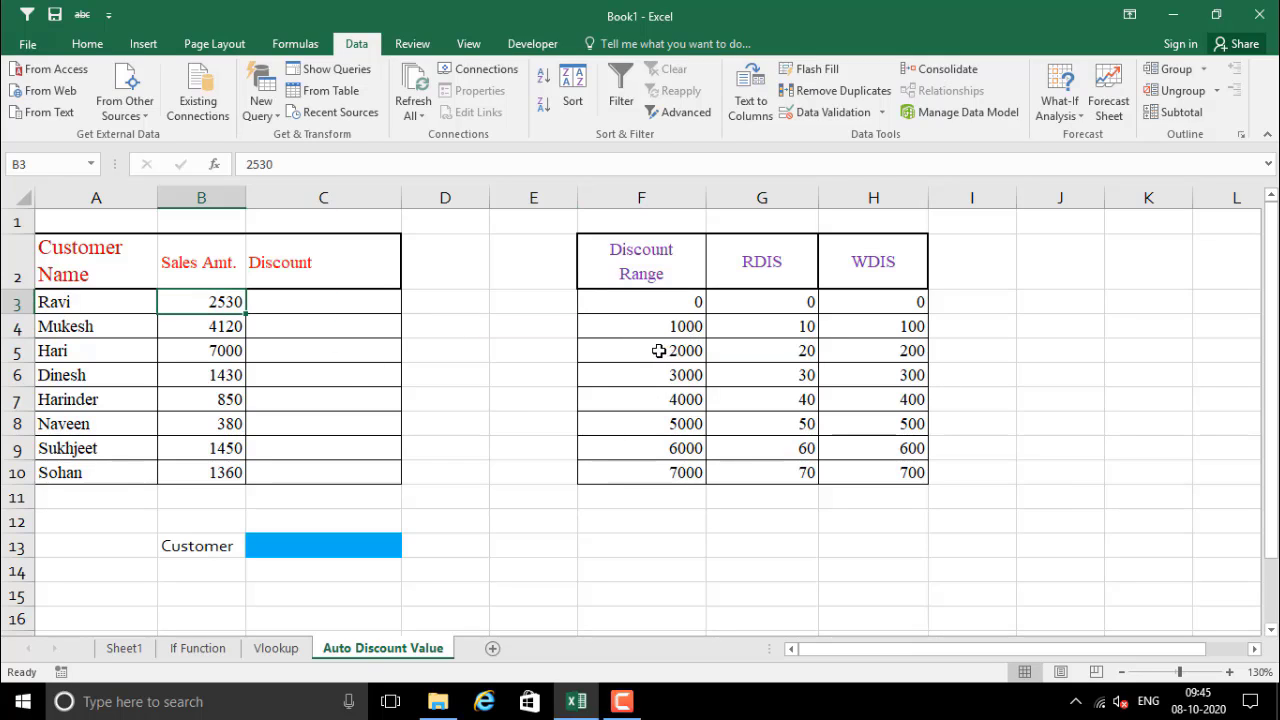
pyautogui.moveTo(658, 350); pyautogui.dragTo(909, 374)
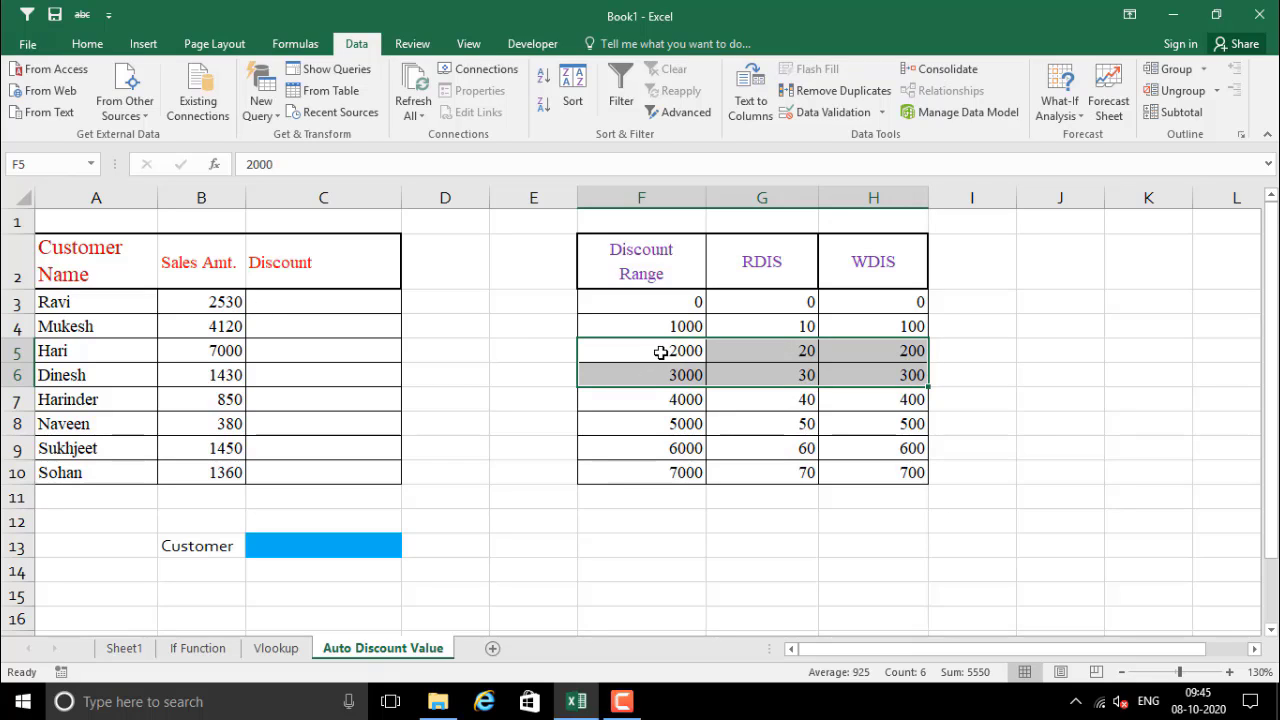
pyautogui.moveTo(661, 352); pyautogui.dragTo(886, 352)
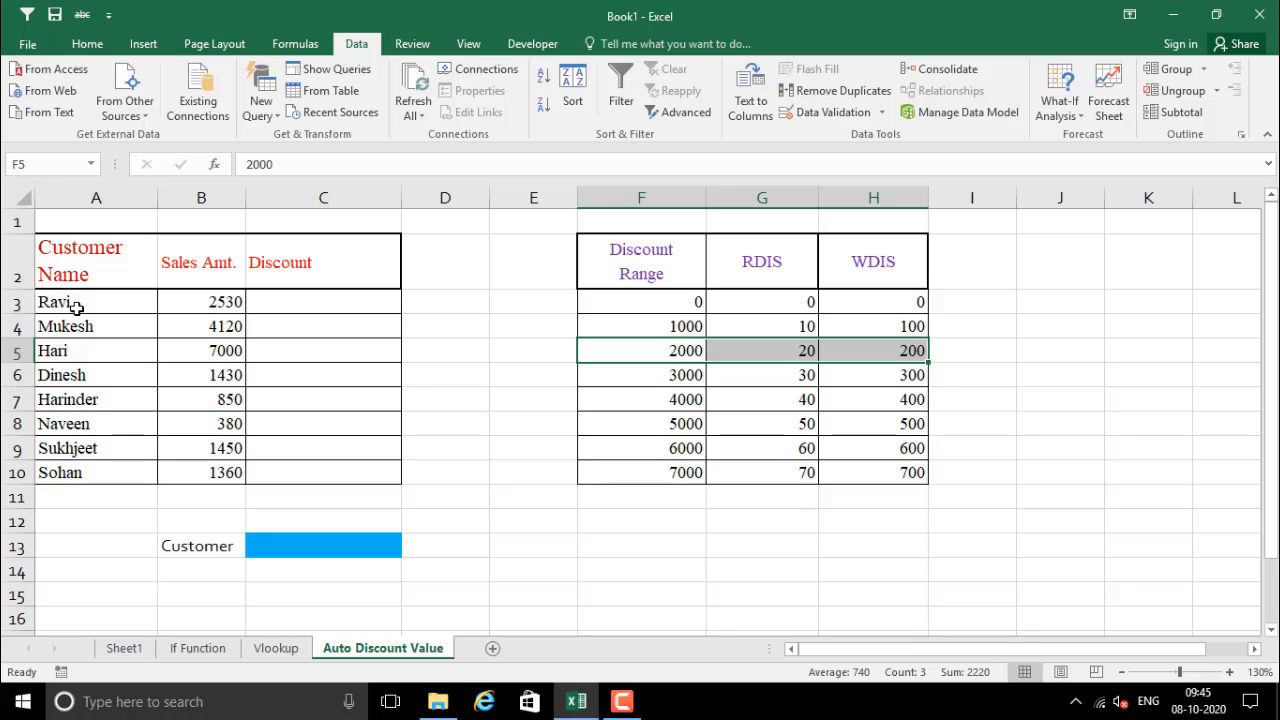
pyautogui.click(771, 351)
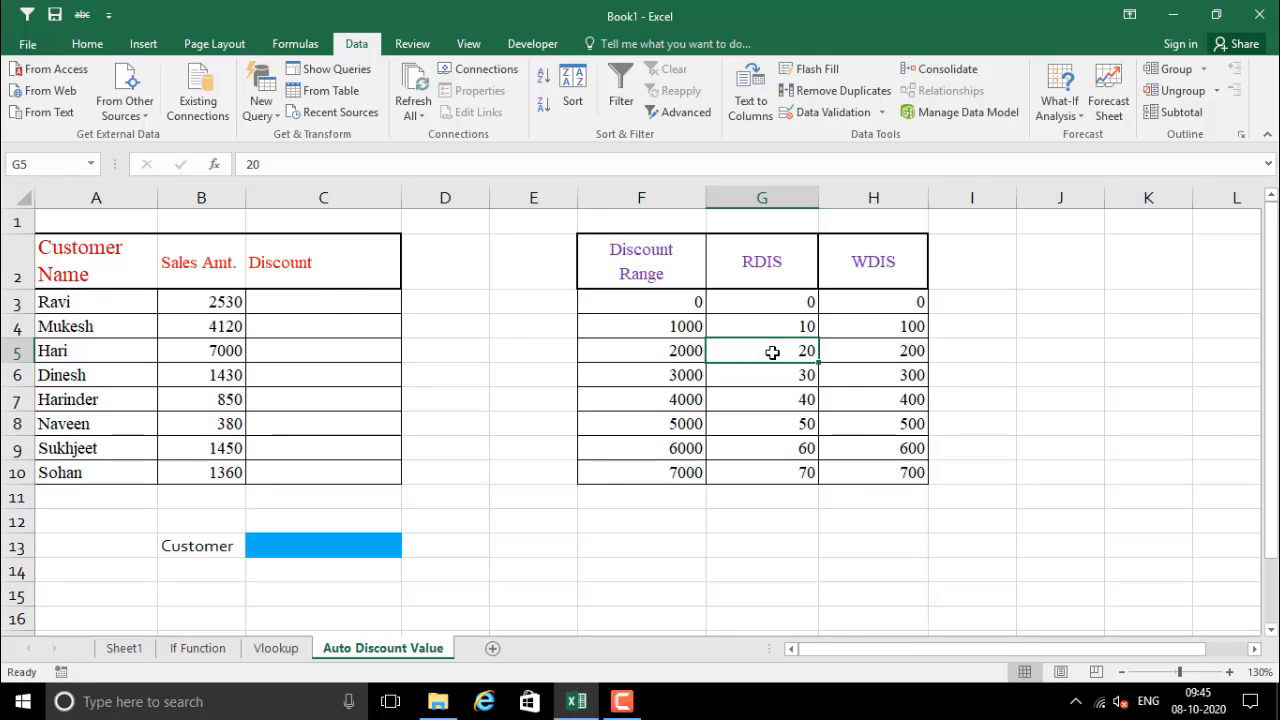
pyautogui.click(316, 297)
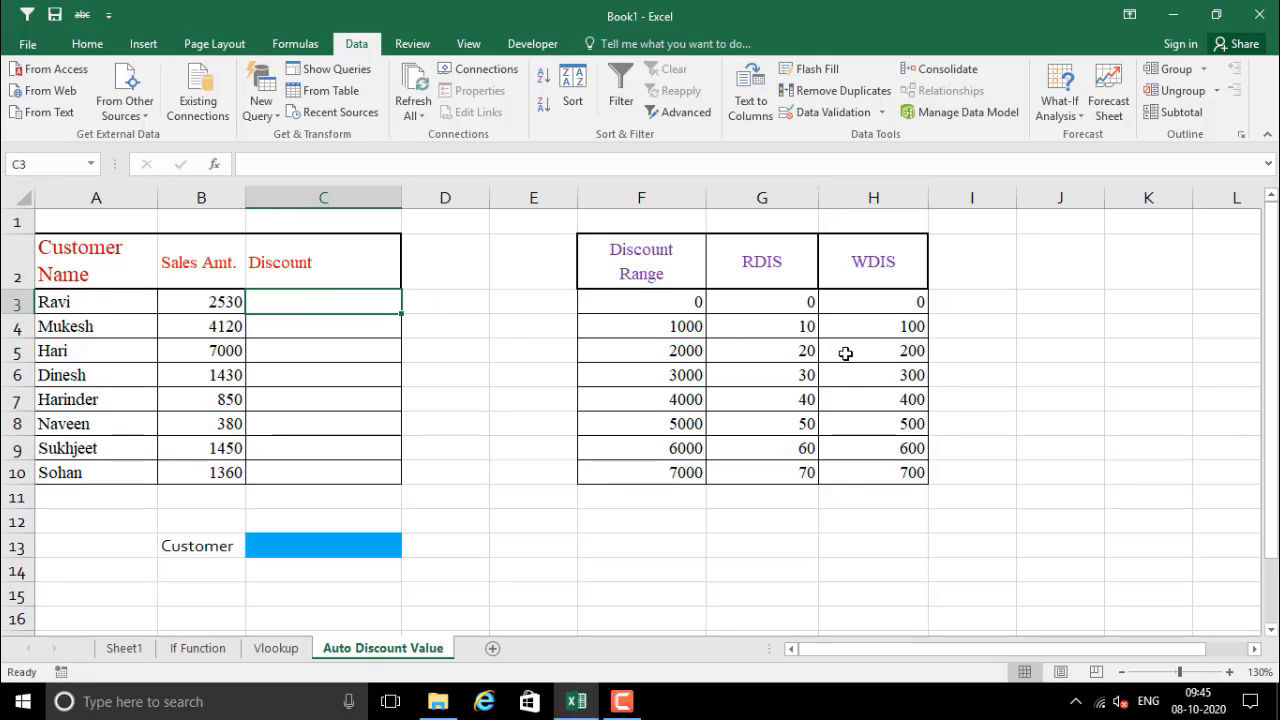
pyautogui.click(876, 357)
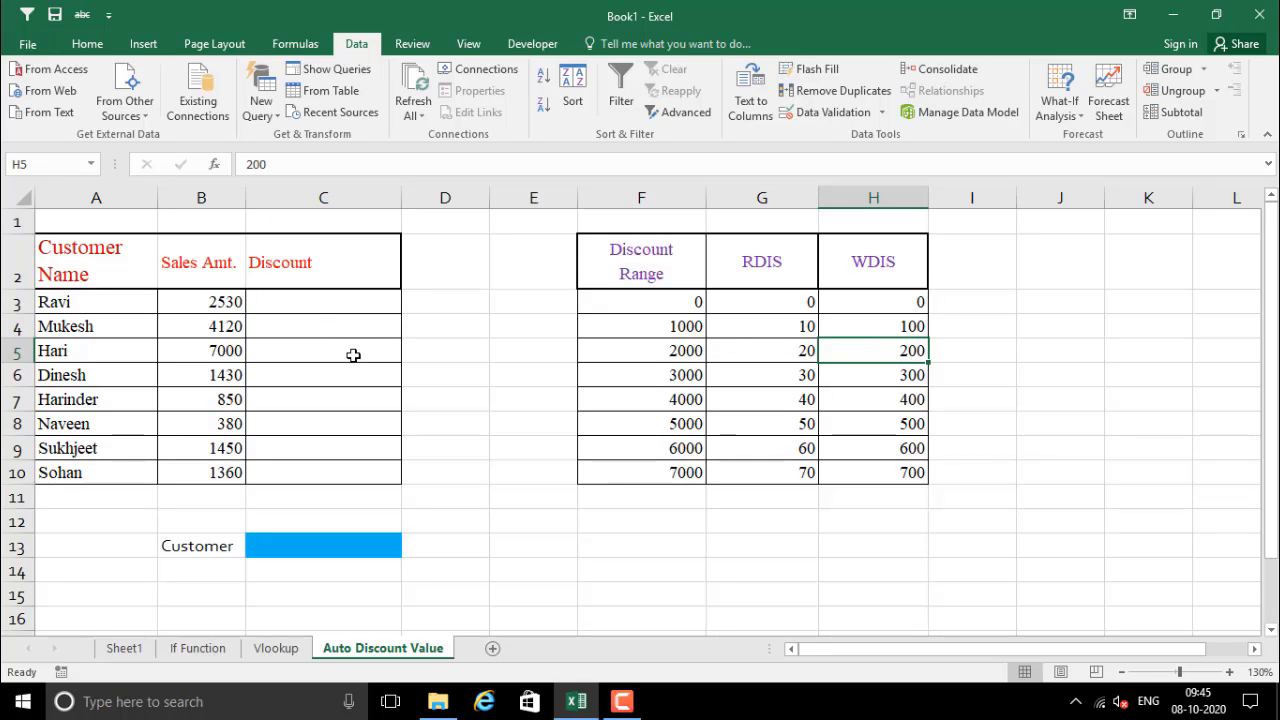
pyautogui.click(301, 309)
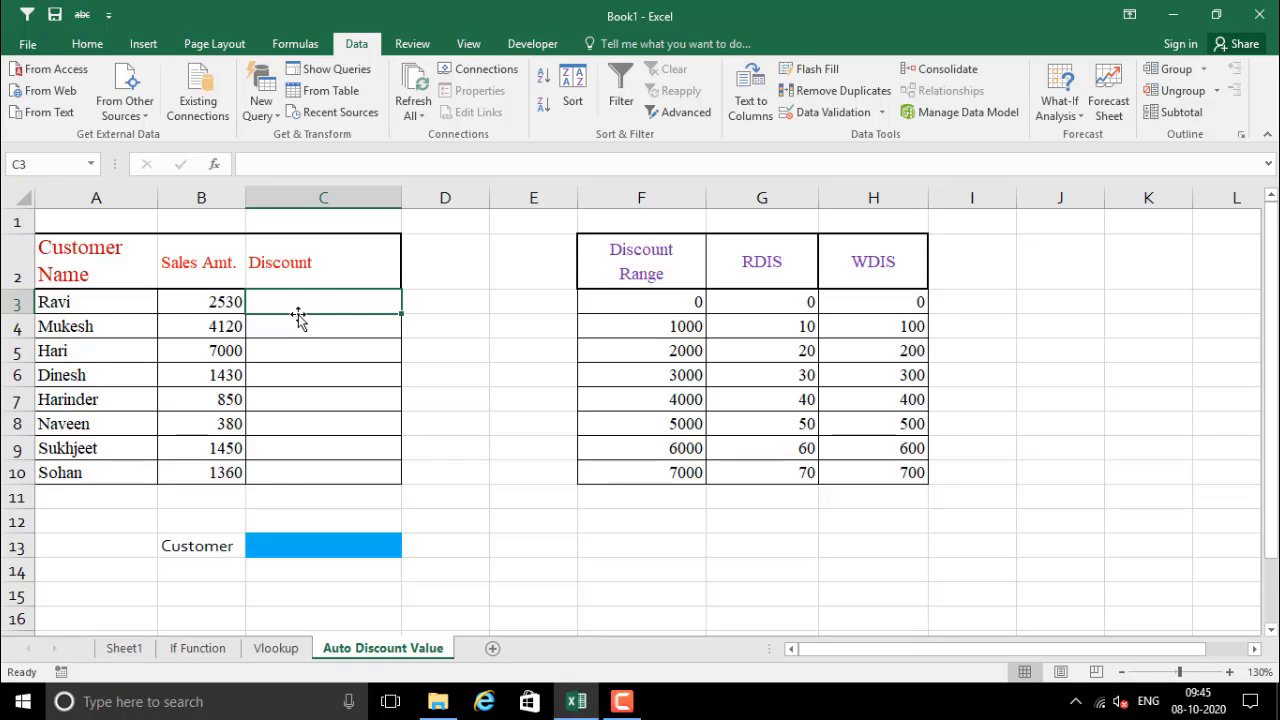
pyautogui.moveTo(298, 324); pyautogui.dragTo(300, 463)
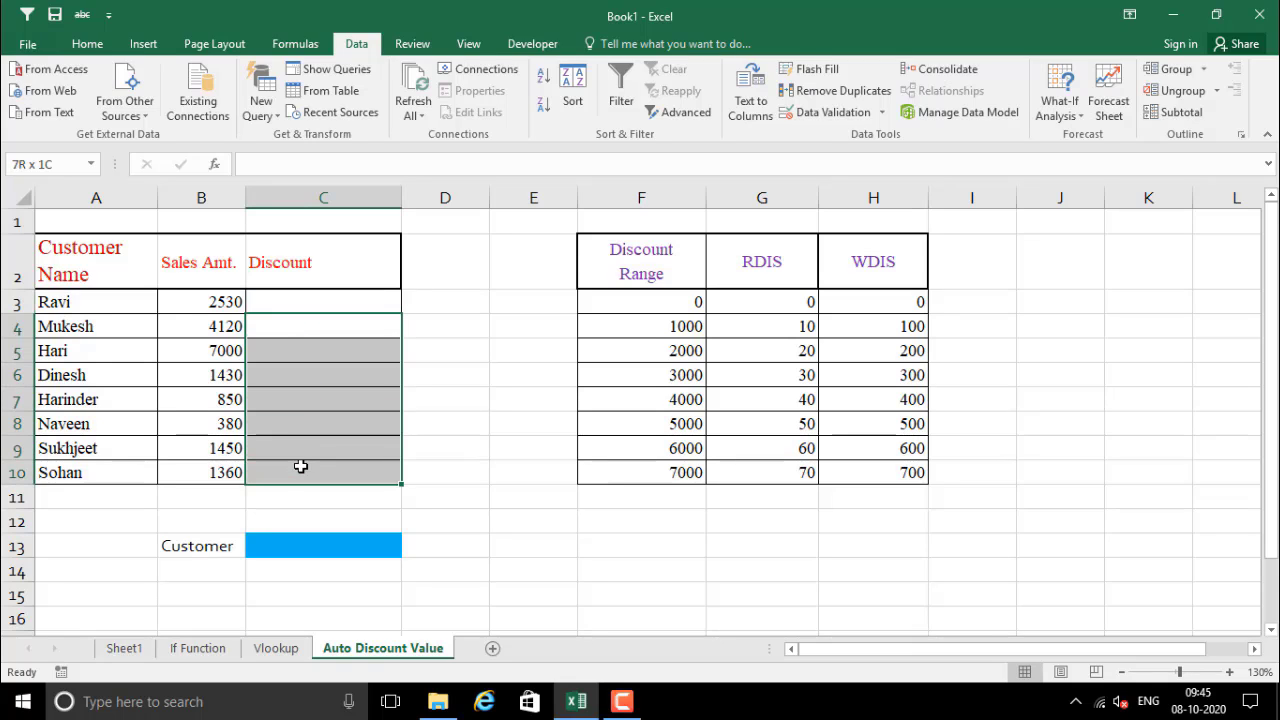
pyautogui.moveTo(280, 304); pyautogui.dragTo(323, 477)
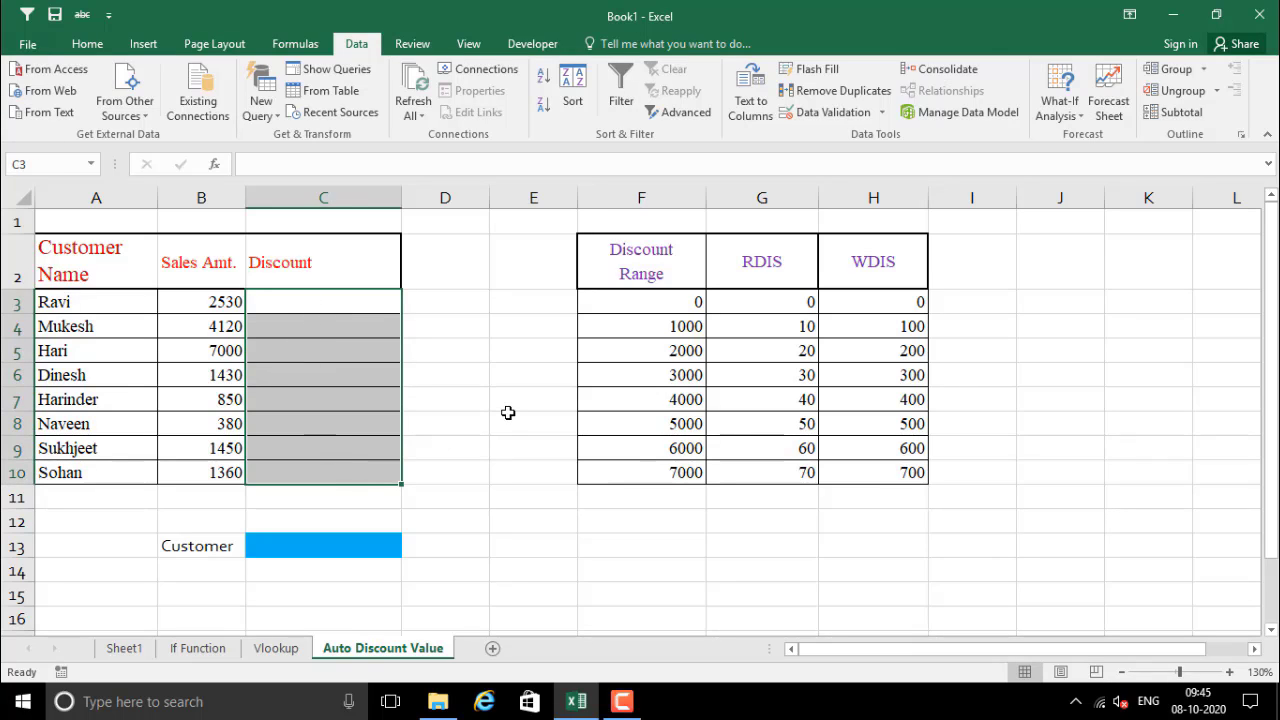
pyautogui.click(469, 404)
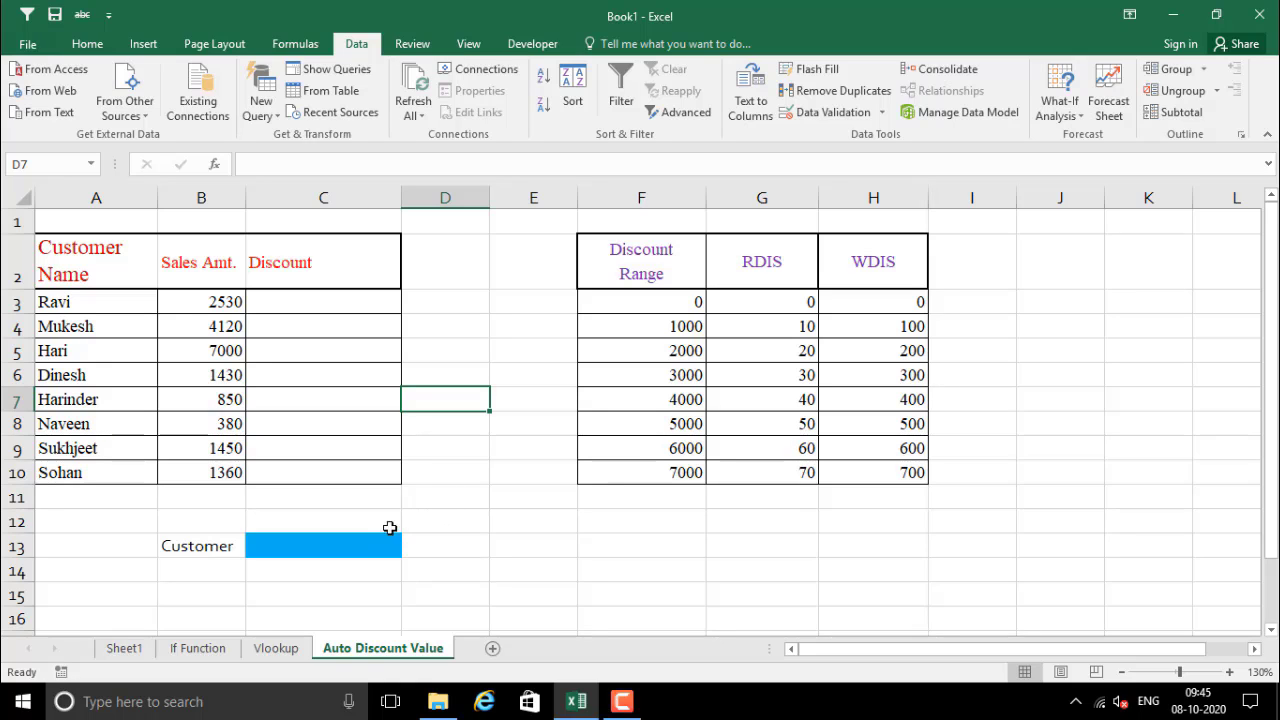
pyautogui.doubleClick(205, 545)
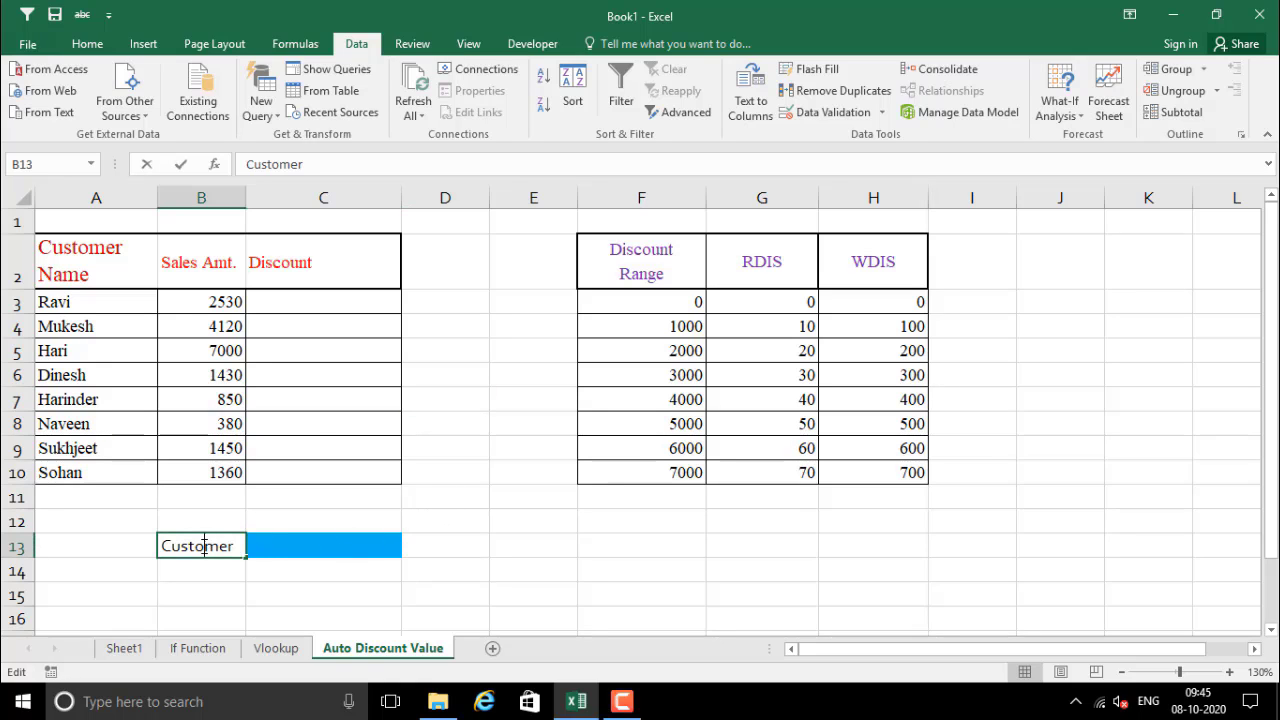
pyautogui.click(275, 549)
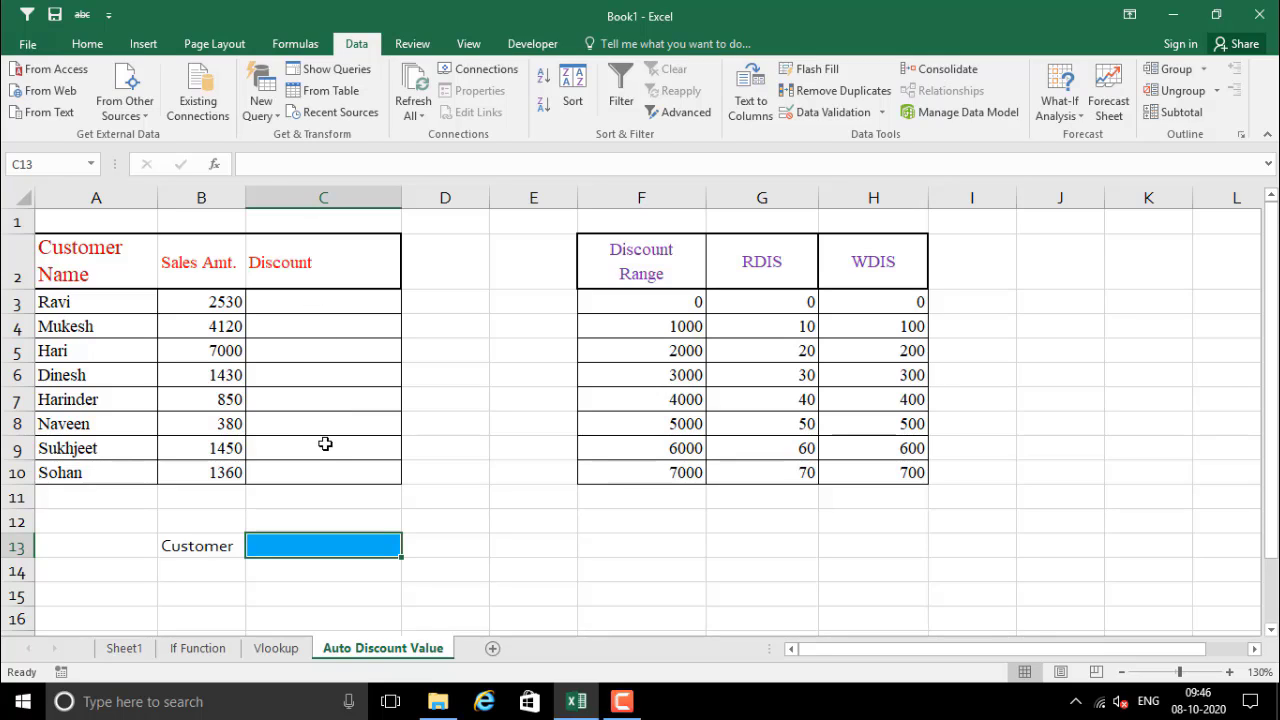
pyautogui.click(451, 491)
# - Start a data validation rule for the blue Customer cell C13 that allows a List
pyautogui.click(264, 550)
pyautogui.click(882, 113)
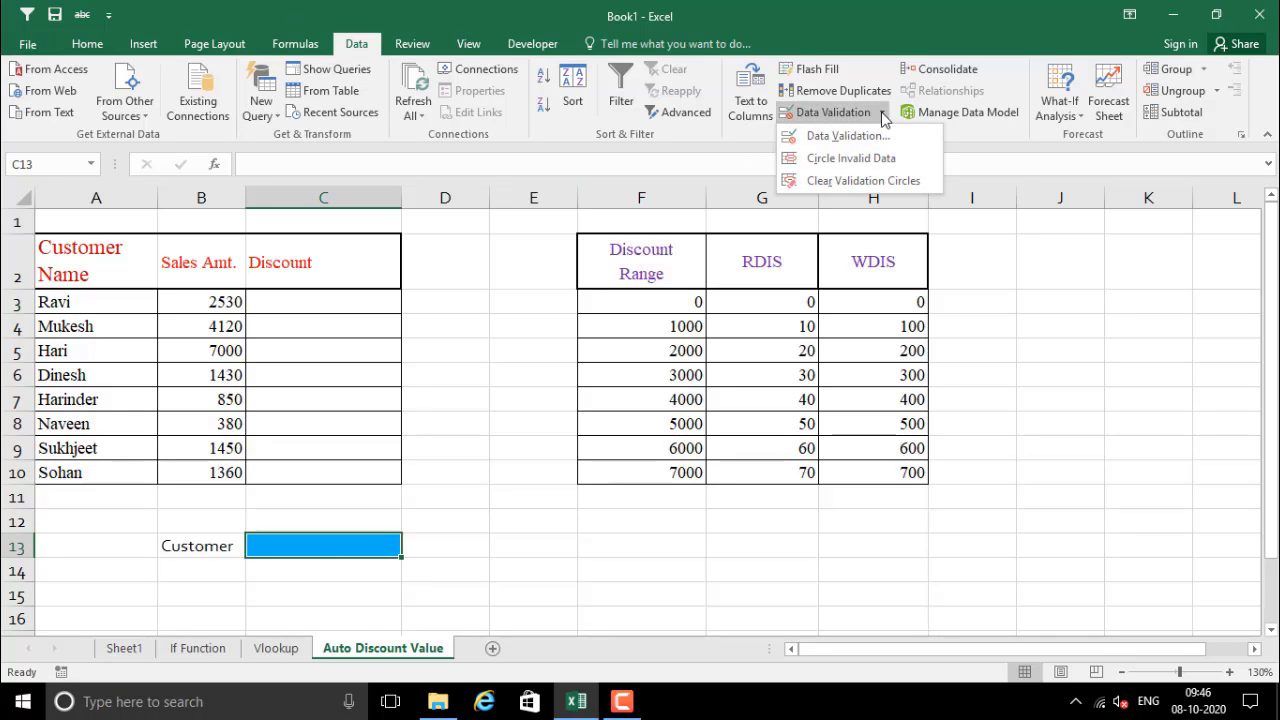
pyautogui.click(860, 135)
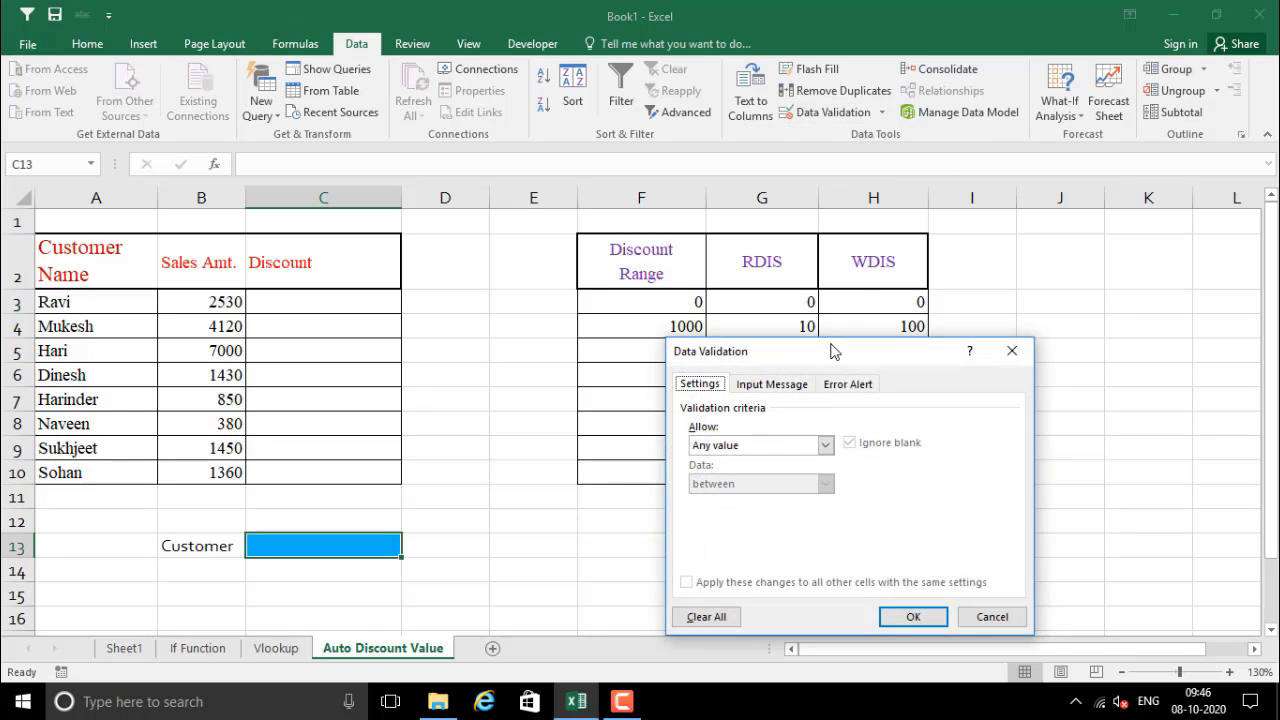
pyautogui.moveTo(832, 350); pyautogui.dragTo(870, 263)
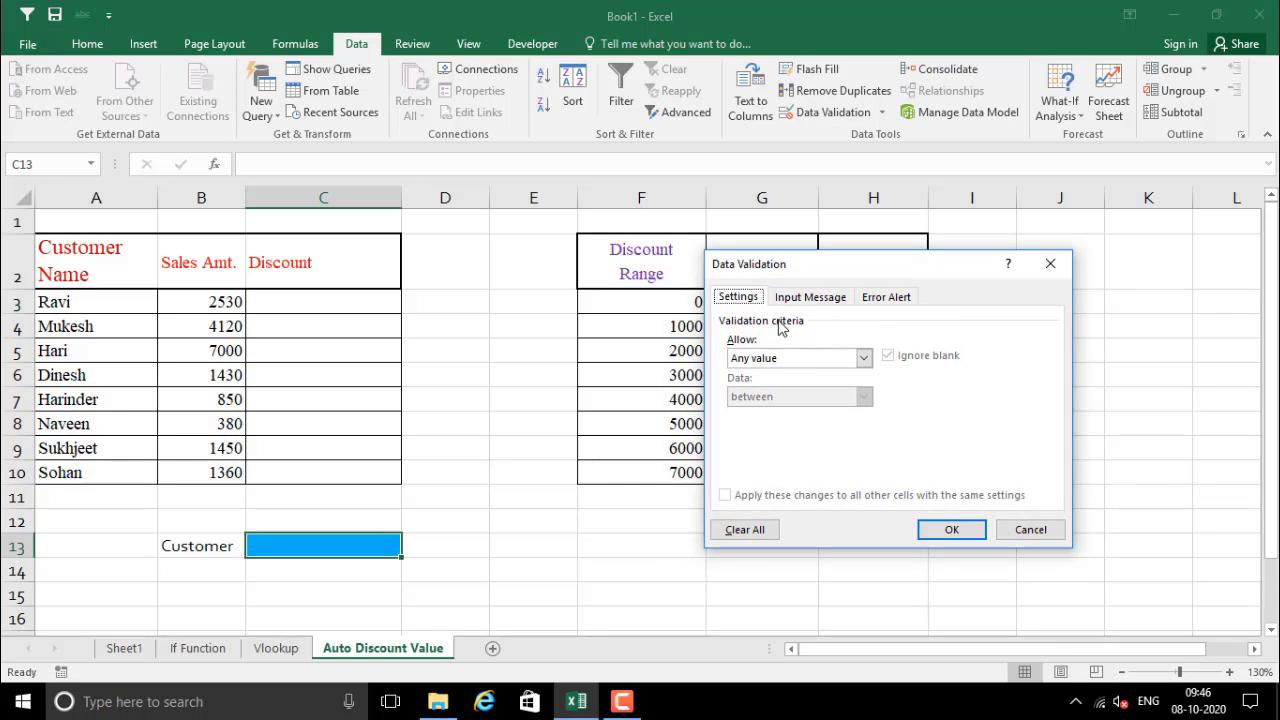
pyautogui.click(792, 359)
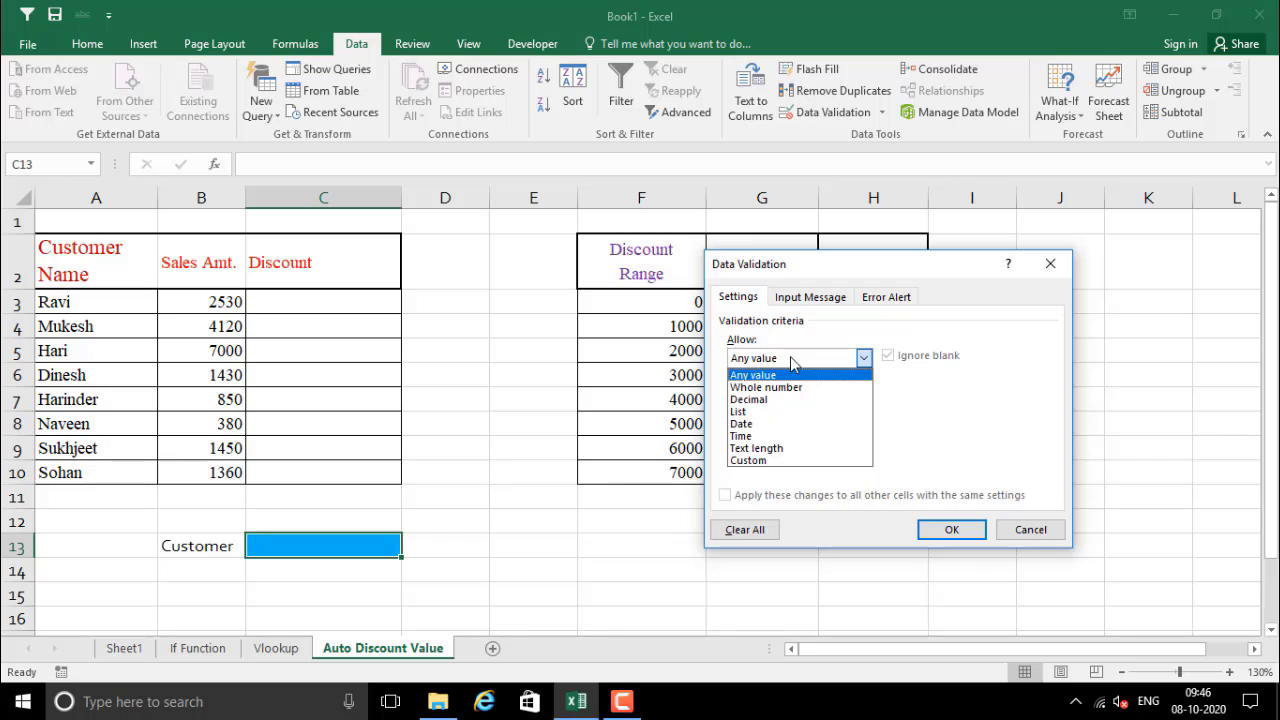
pyautogui.click(769, 412)
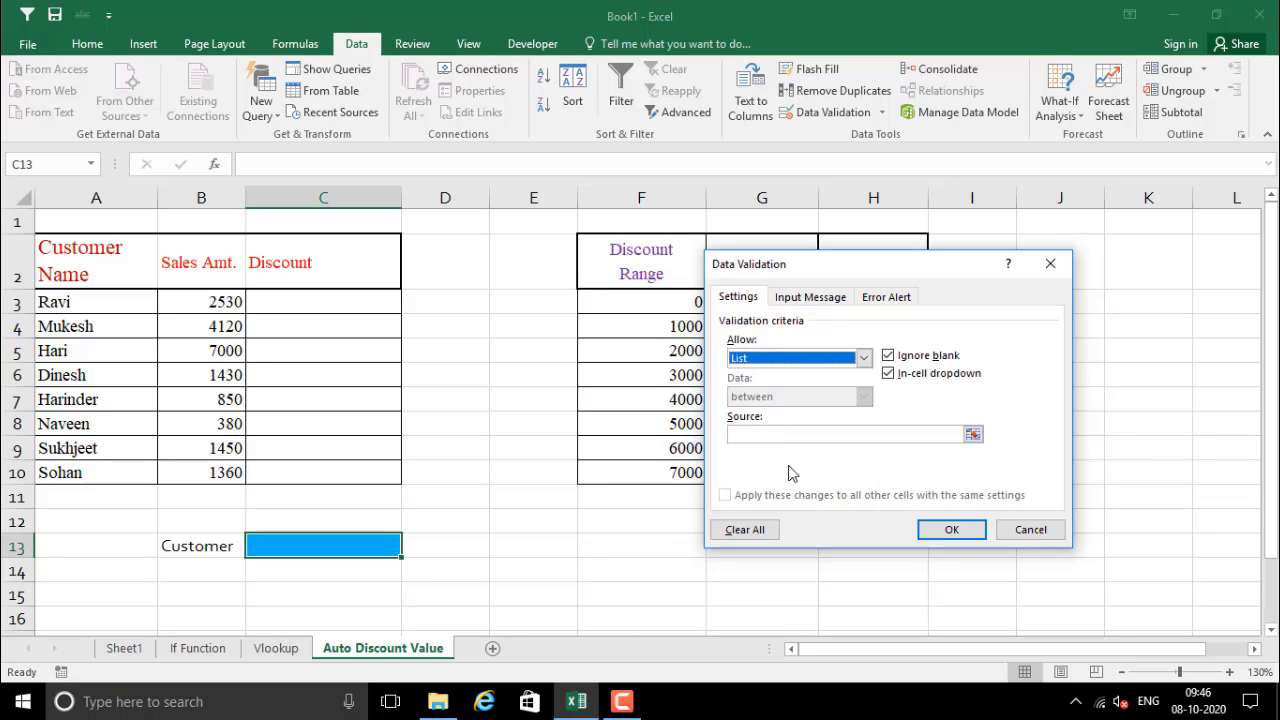
# - Set the validation list's source to the RDIS and WDIS headers, =$G$2:$H$2, and apply the rule
pyautogui.moveTo(800, 264); pyautogui.dragTo(769, 390)
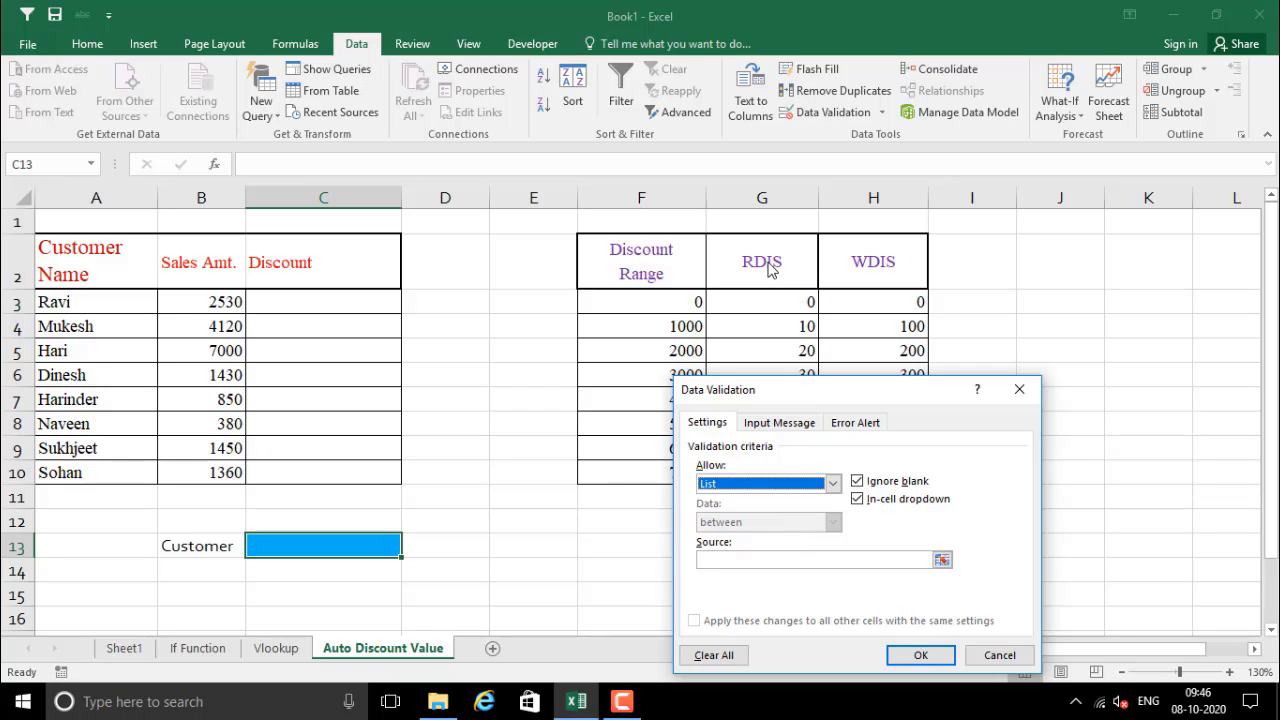
pyautogui.click(942, 559)
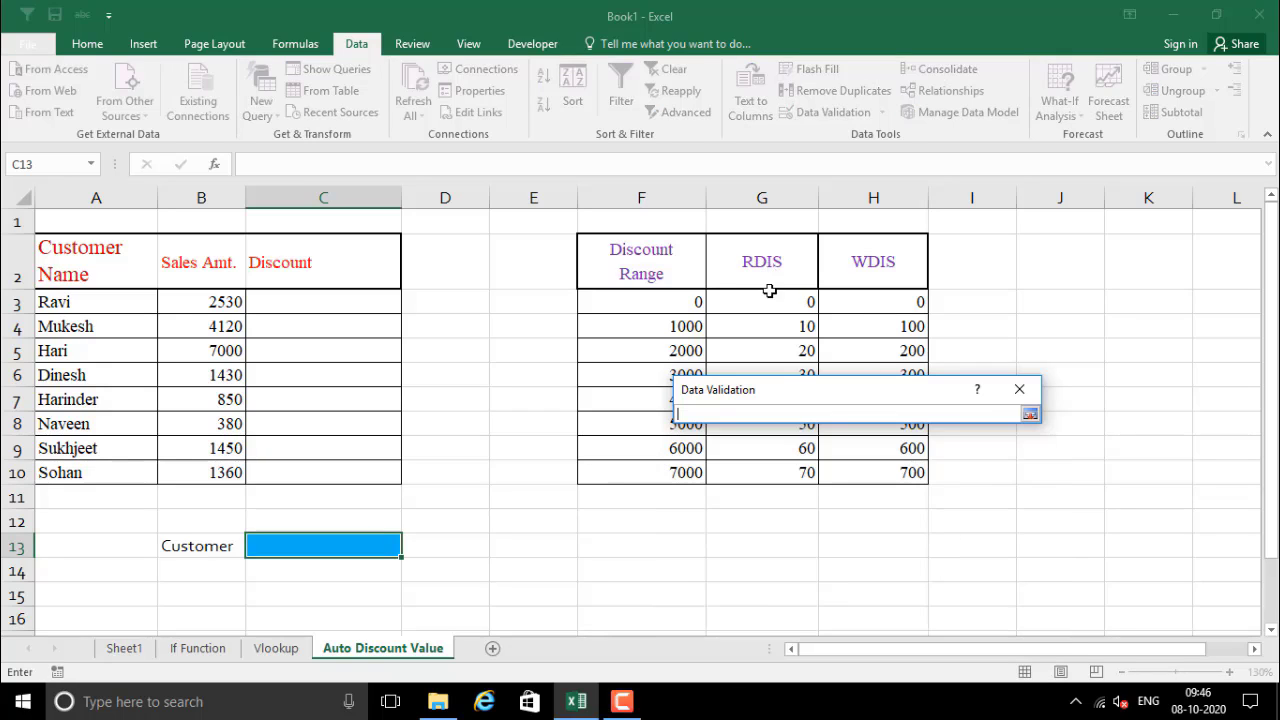
pyautogui.click(756, 262)
pyautogui.moveTo(756, 262); pyautogui.dragTo(863, 268)
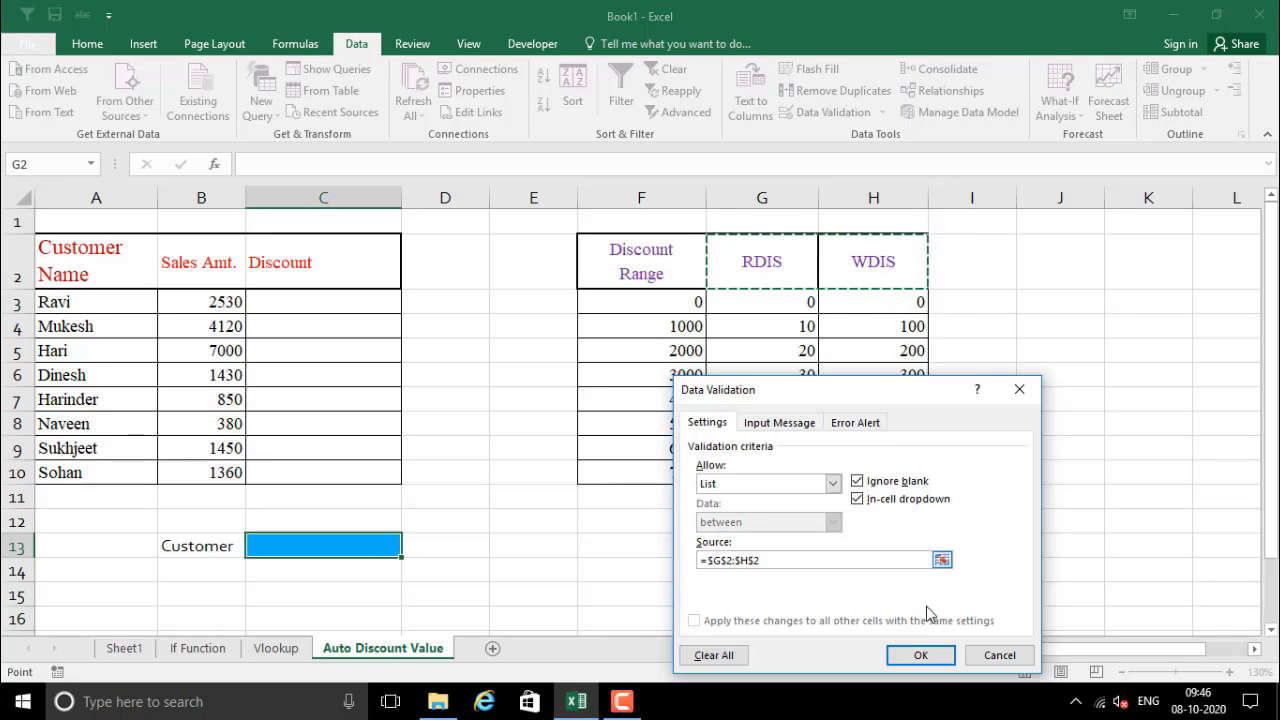
pyautogui.click(918, 655)
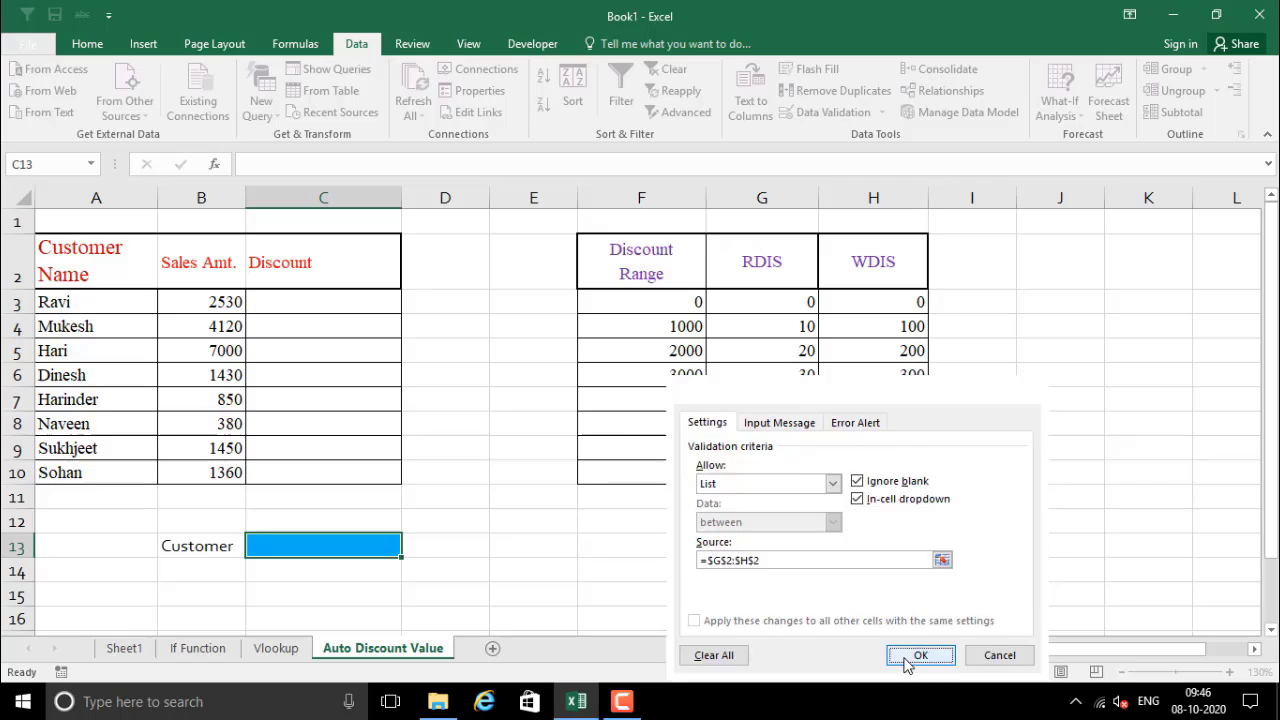
# - Try the new drop-down list in cell C13 by choosing RDIS as the Customer value
pyautogui.click(528, 551)
pyautogui.click(352, 557)
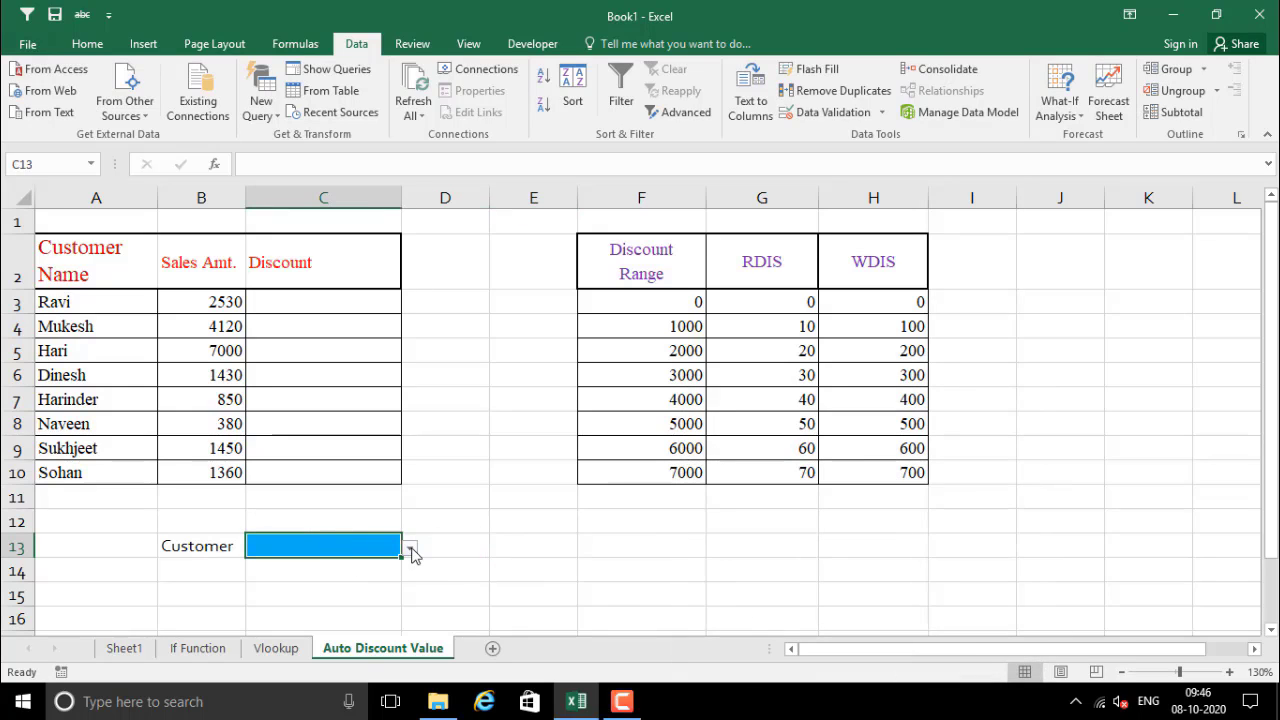
pyautogui.click(410, 548)
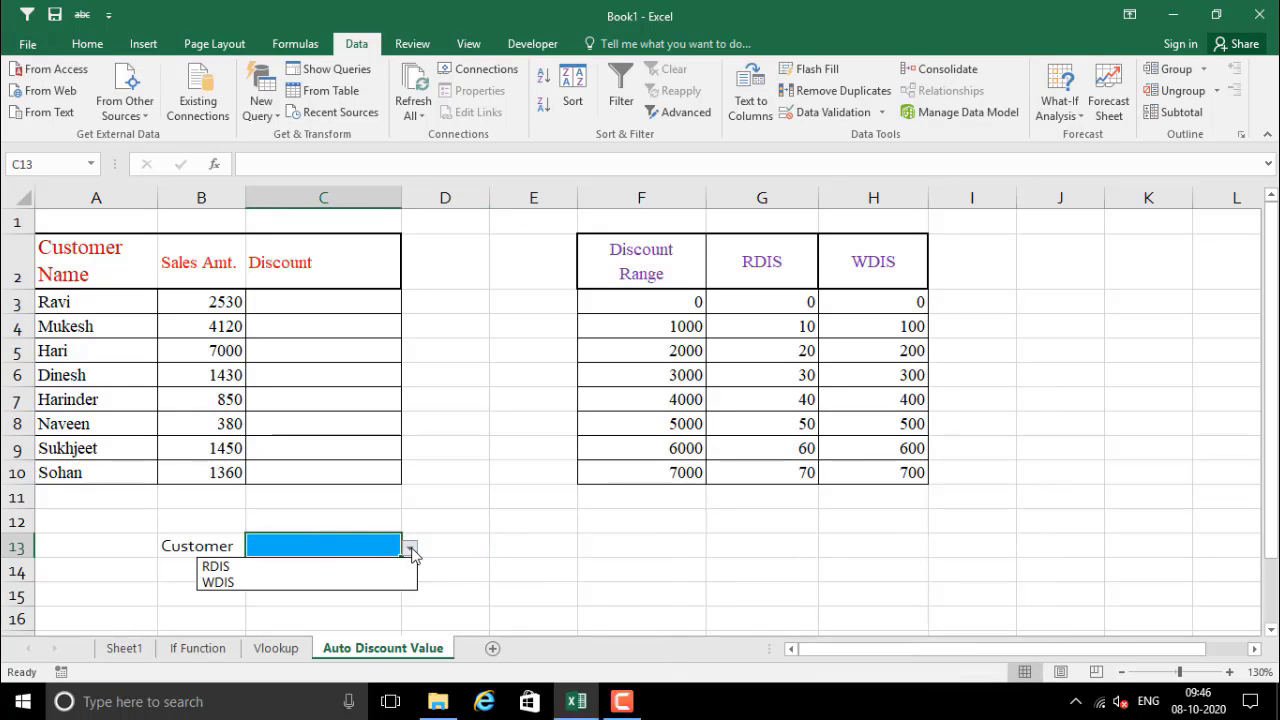
pyautogui.click(290, 573)
pyautogui.click(294, 592)
pyautogui.click(277, 548)
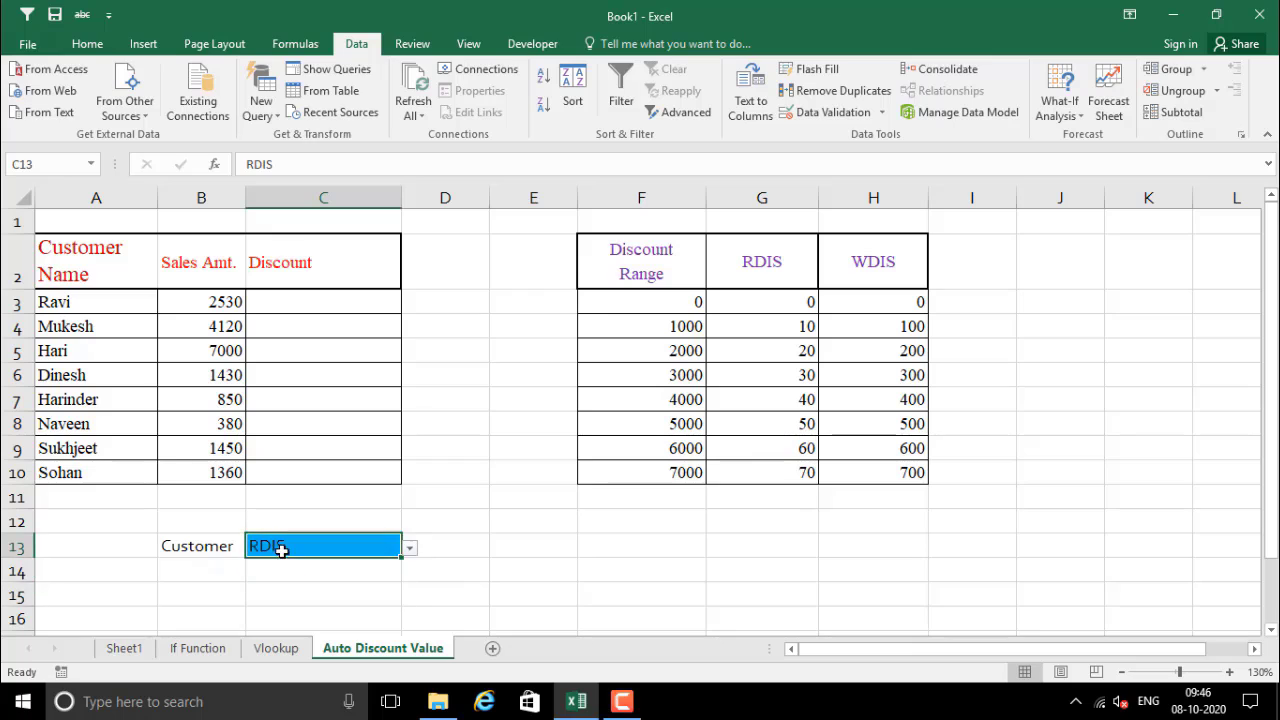
# - Set the Customer value in cell C13 to WDIS from its drop-down list
pyautogui.click(410, 548)
pyautogui.click(286, 583)
pyautogui.click(287, 592)
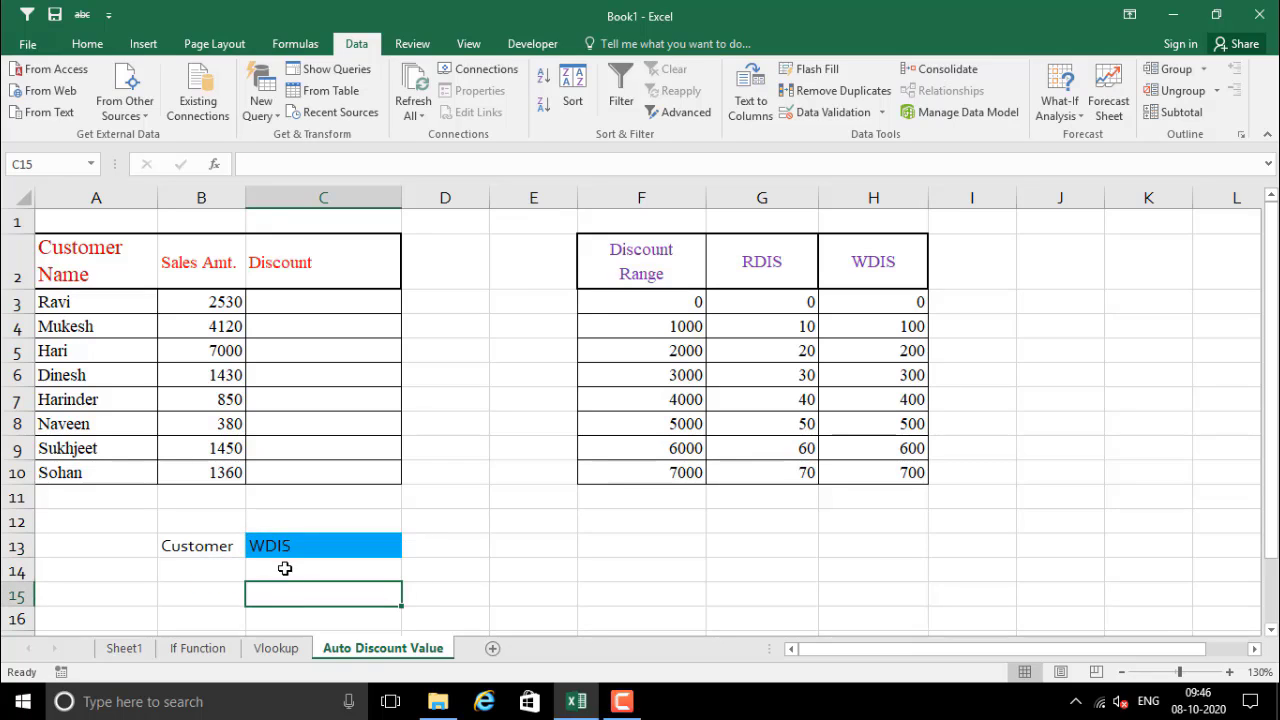
pyautogui.click(286, 549)
pyautogui.click(334, 582)
pyautogui.click(321, 551)
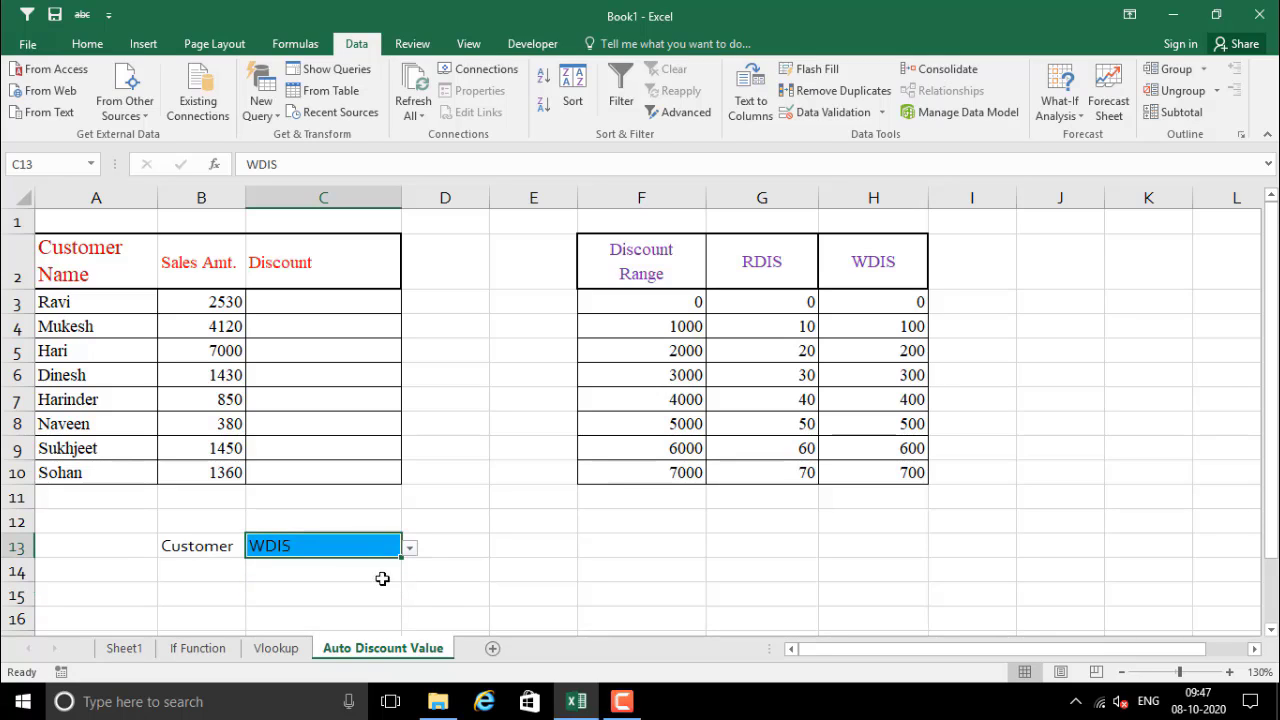
pyautogui.click(442, 524)
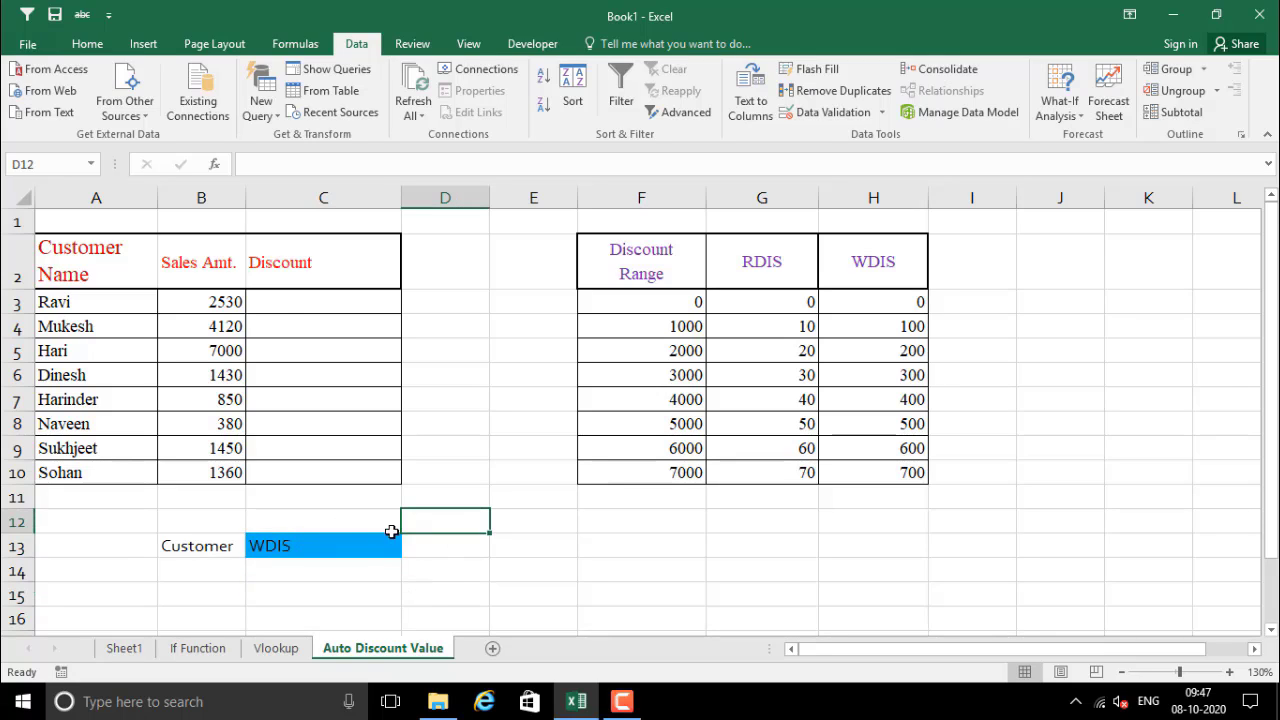
# - Insert the logical IF function in the first Discount cell C3, keeping both tables' upper rows uncovered
pyautogui.click(313, 301)
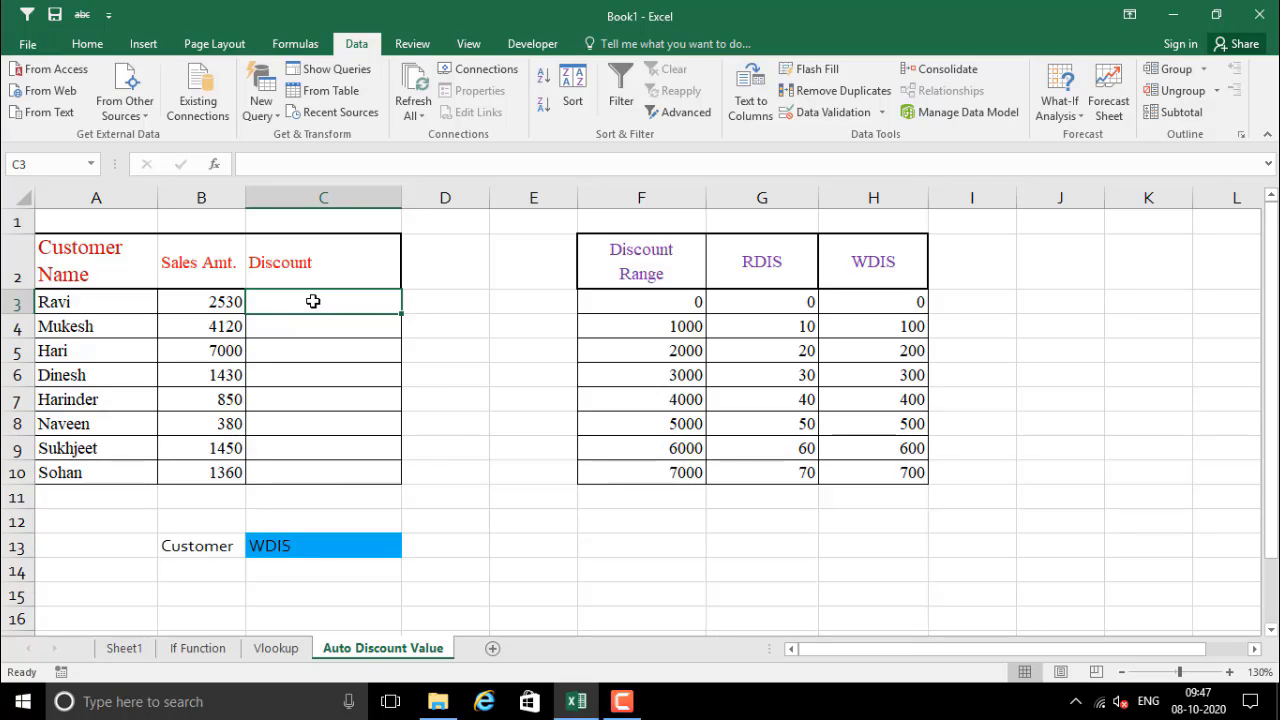
pyautogui.click(287, 47)
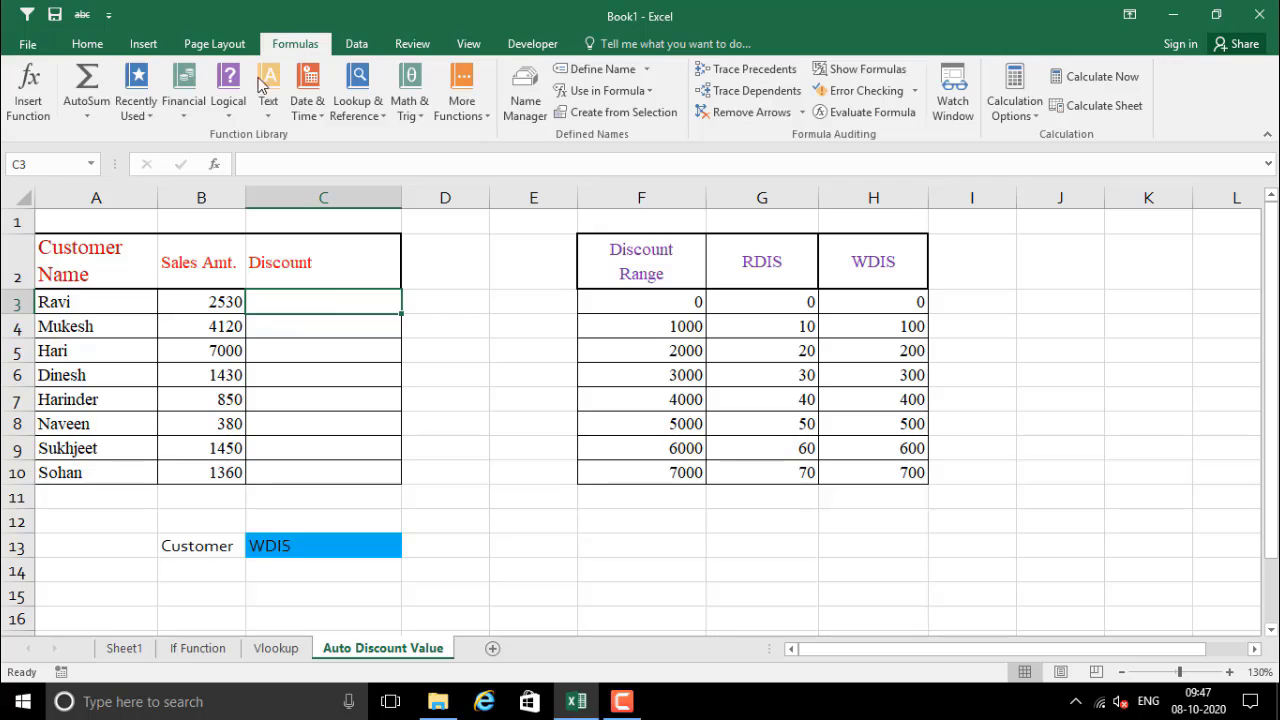
pyautogui.click(228, 120)
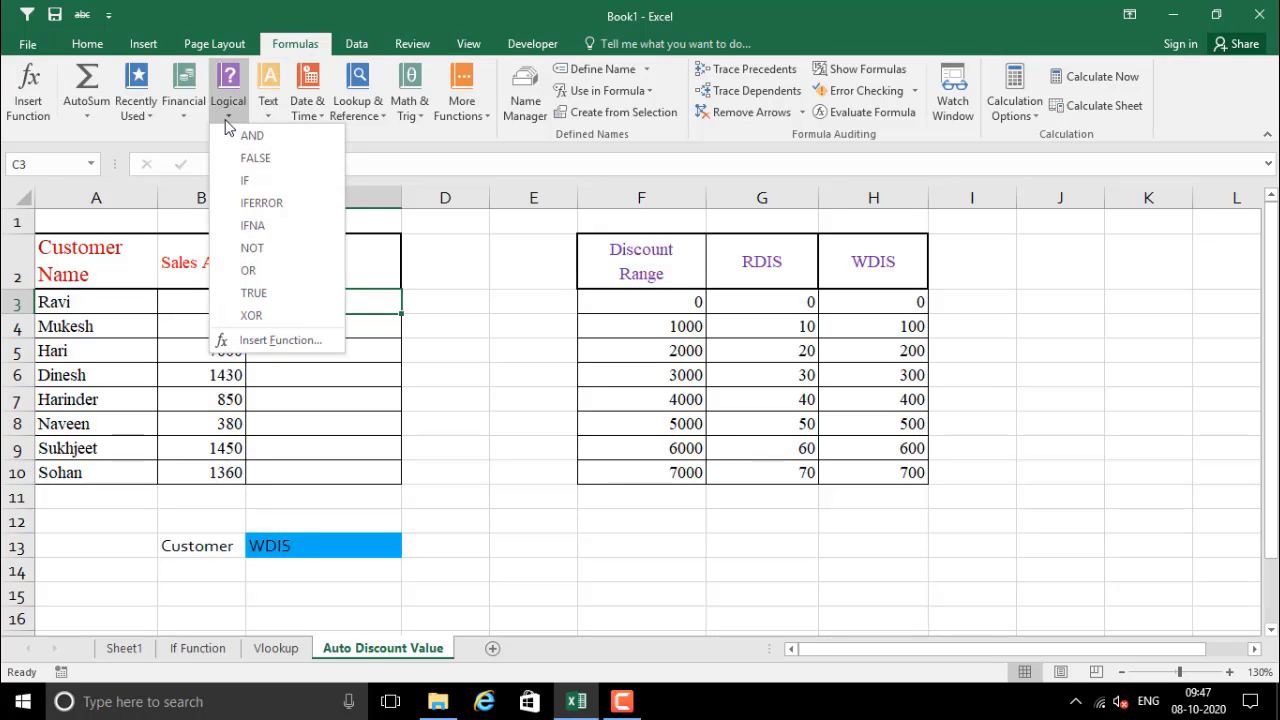
pyautogui.click(245, 180)
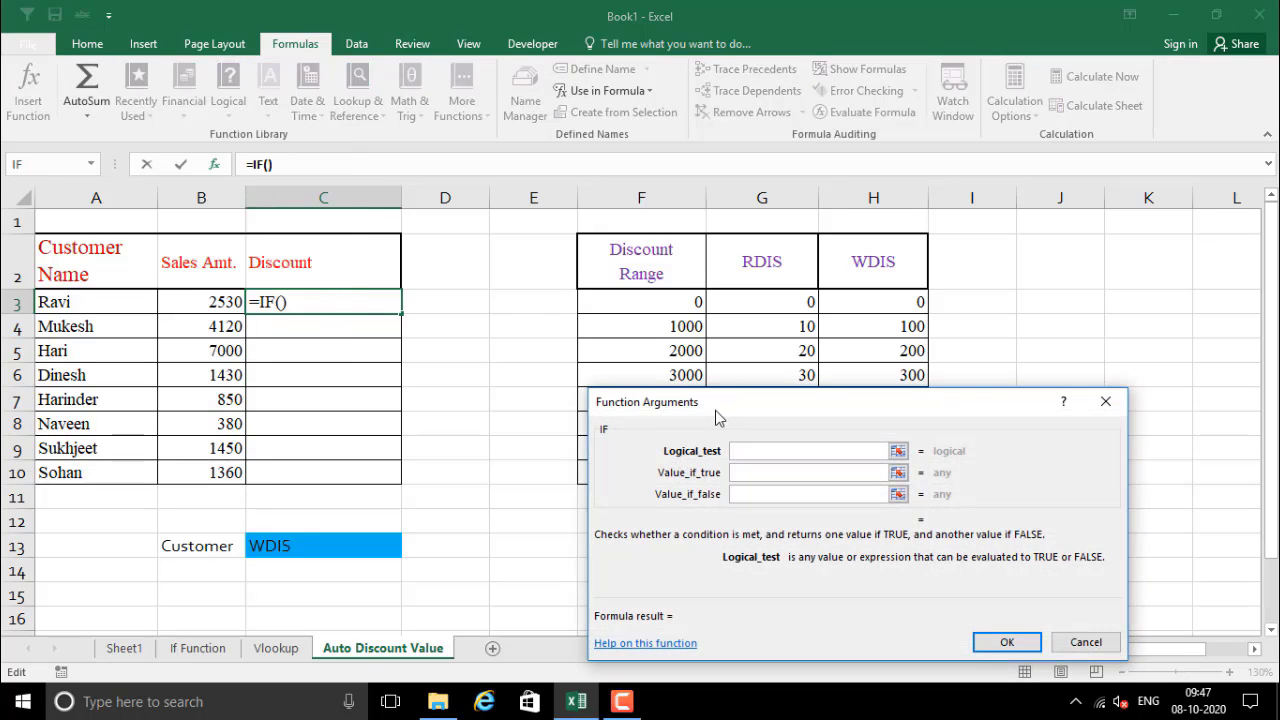
pyautogui.moveTo(715, 410); pyautogui.dragTo(658, 416)
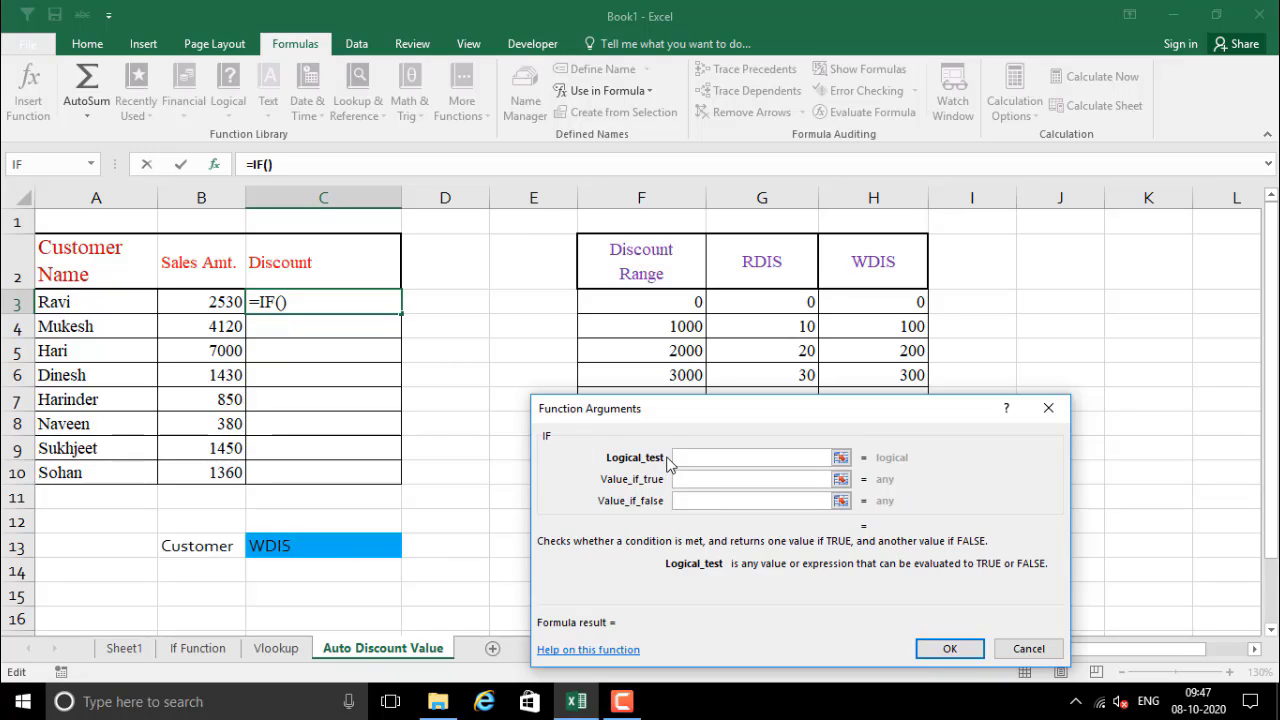
# - Set the IF function's logical test to C13="RDIS"
pyautogui.click(356, 550)
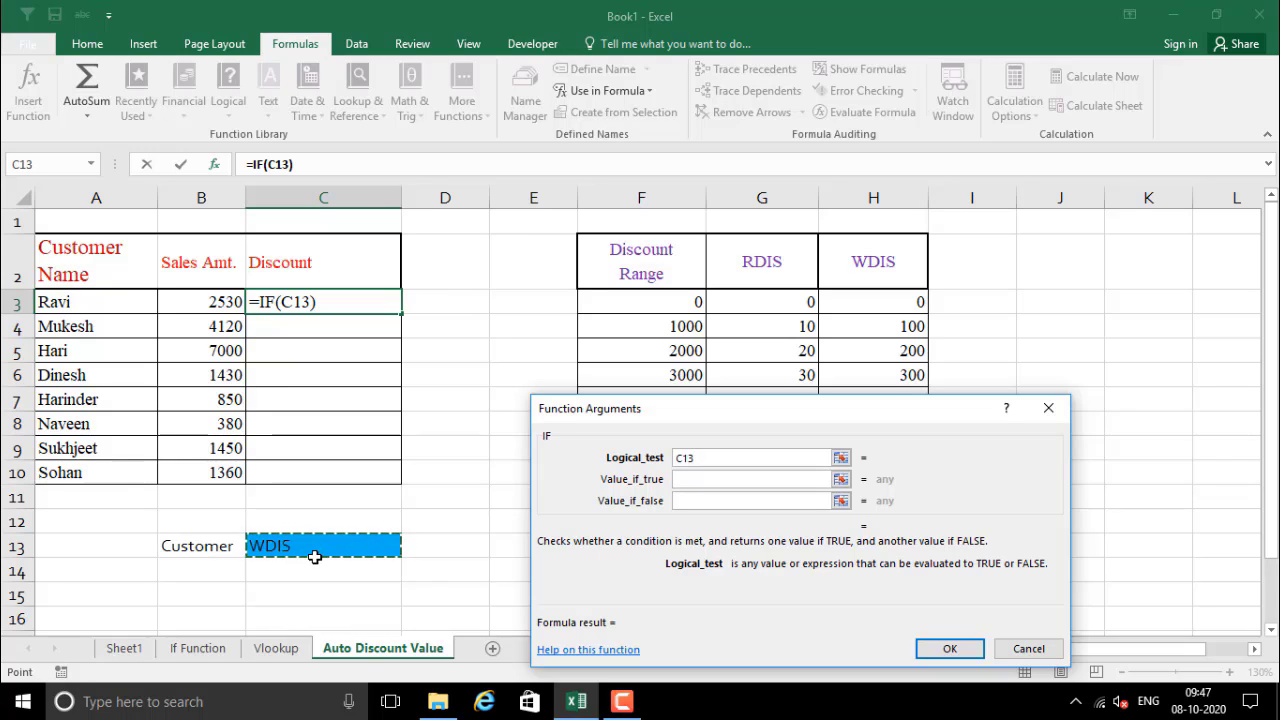
pyautogui.click(711, 458)
pyautogui.write('=')
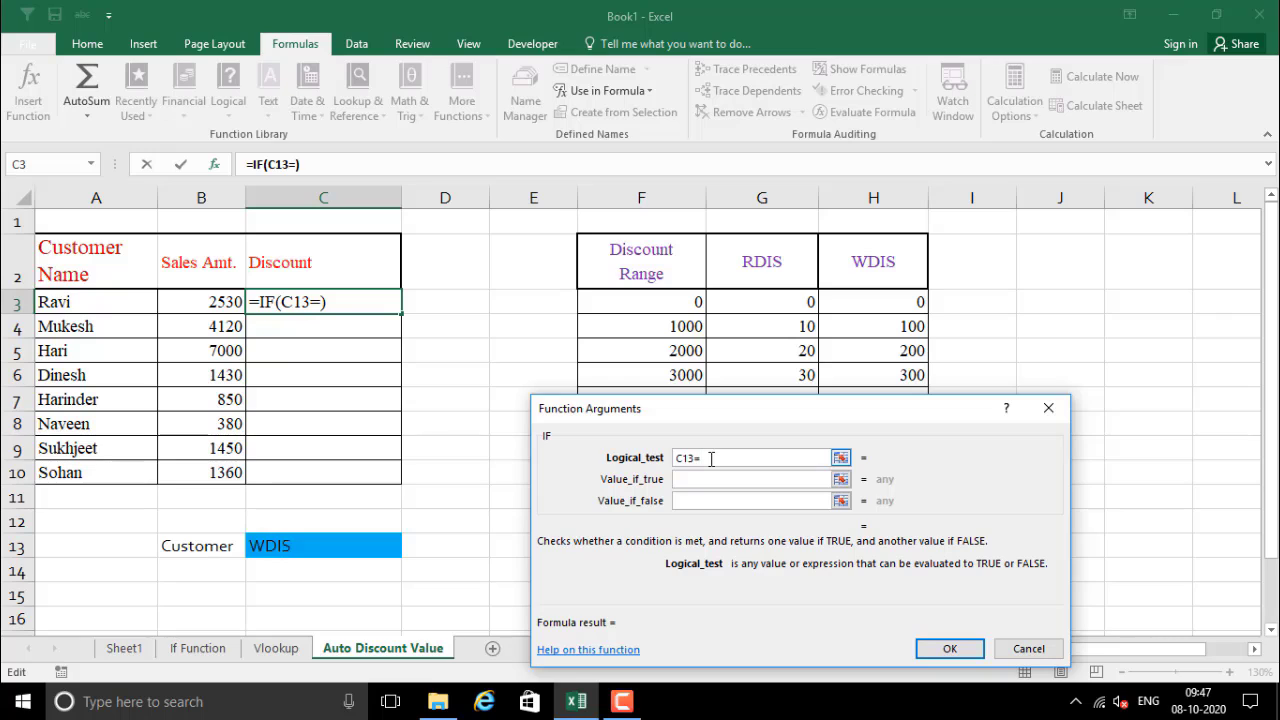
pyautogui.write('"RDIS')
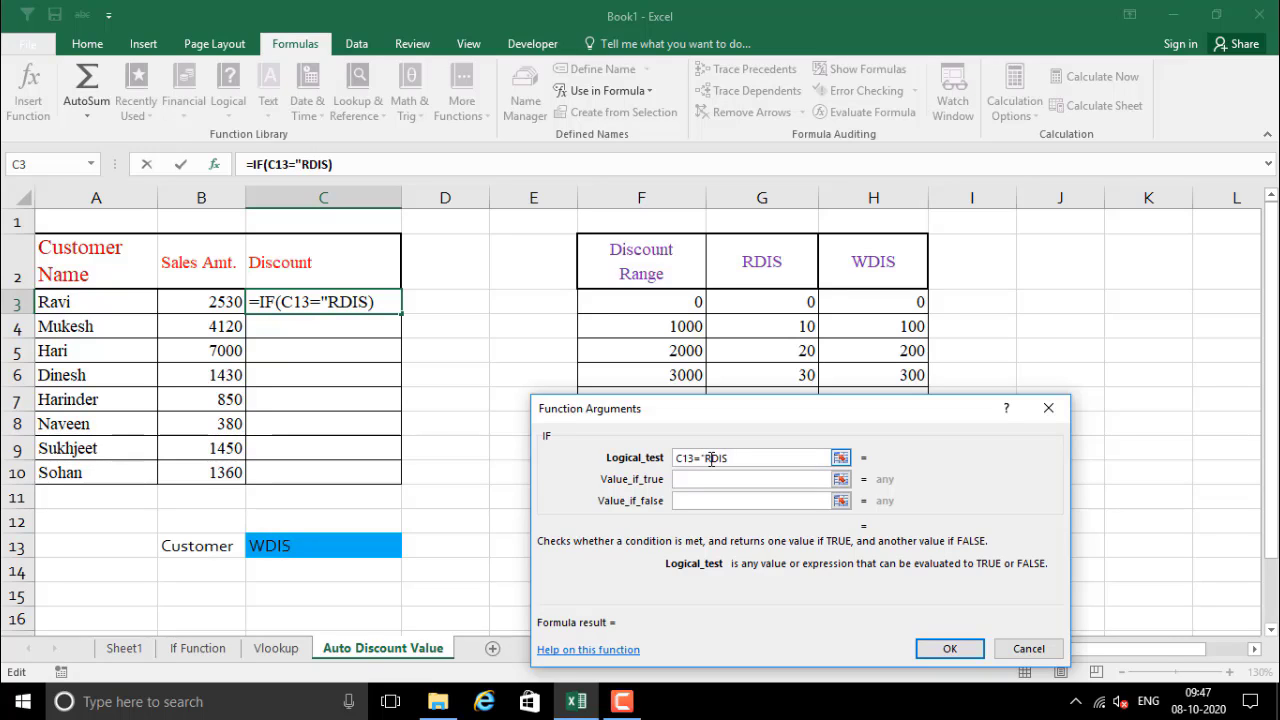
pyautogui.write('"')
# - Start a nested VLOOKUP( as the IF function's value if true and open the VLOOKUP arguments
pyautogui.click(757, 481)
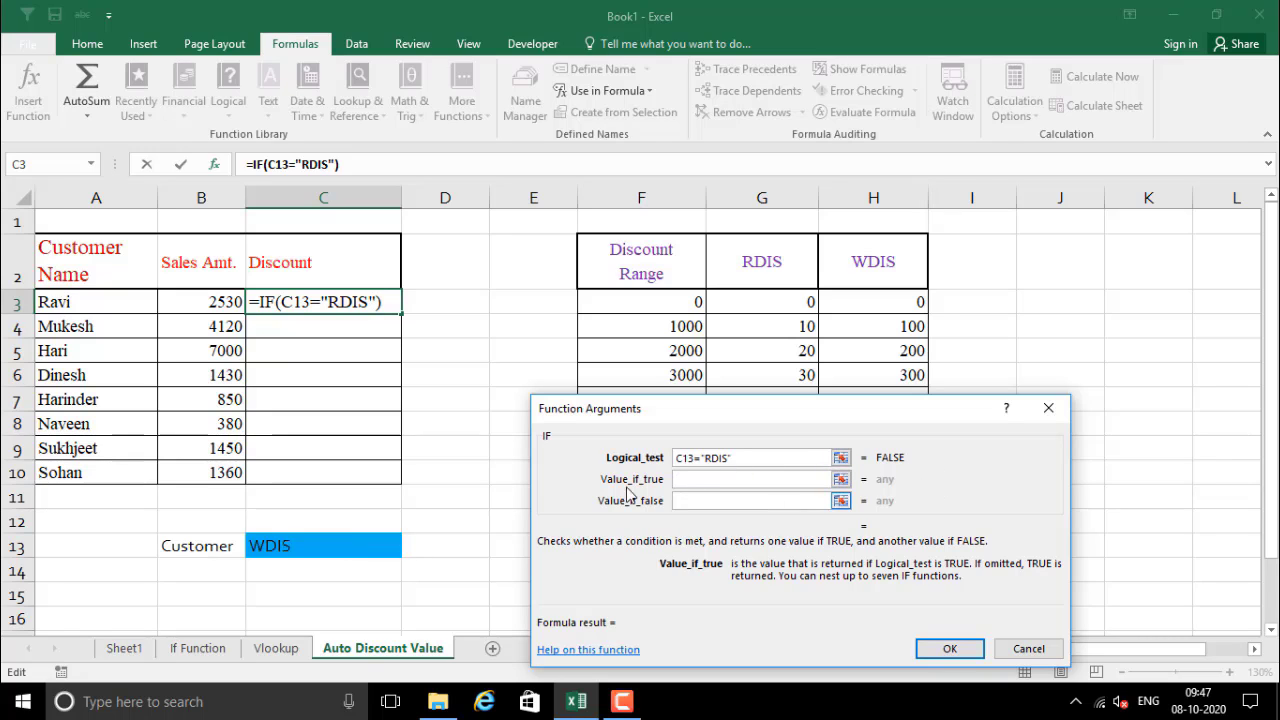
pyautogui.click(682, 484)
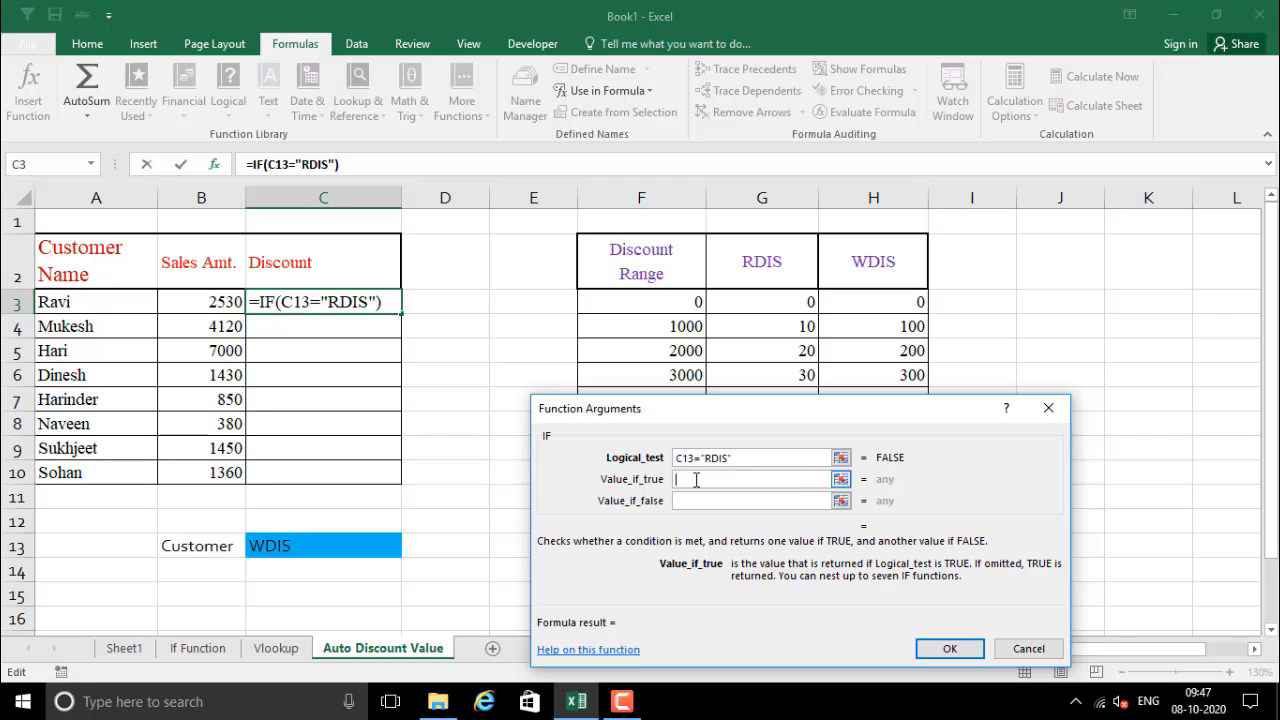
pyautogui.write('VLOOKUP')
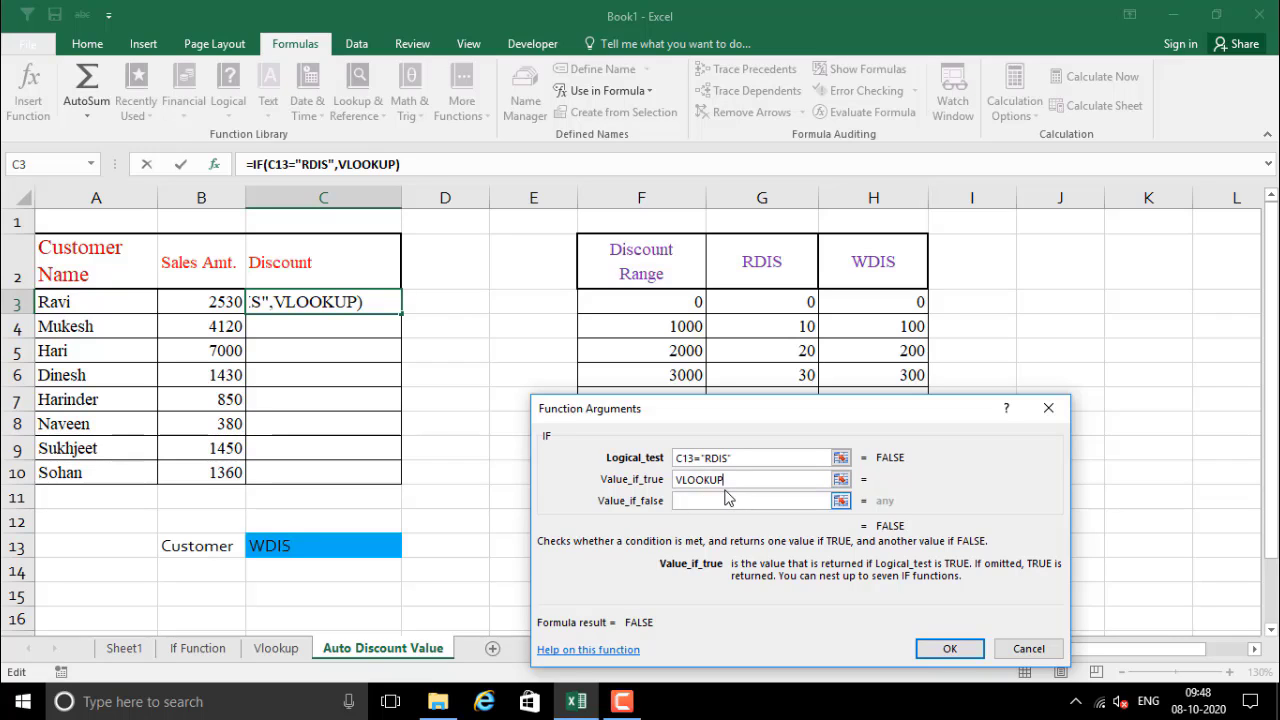
pyautogui.write('(')
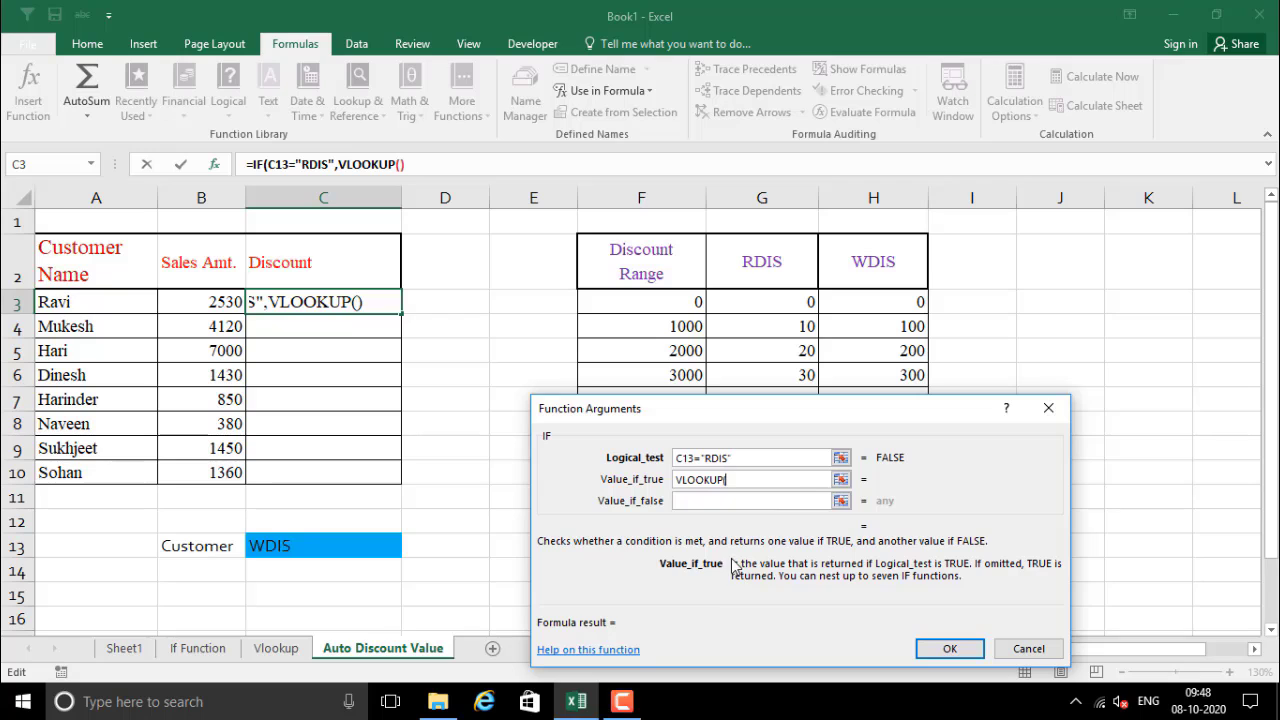
pyautogui.click(362, 164)
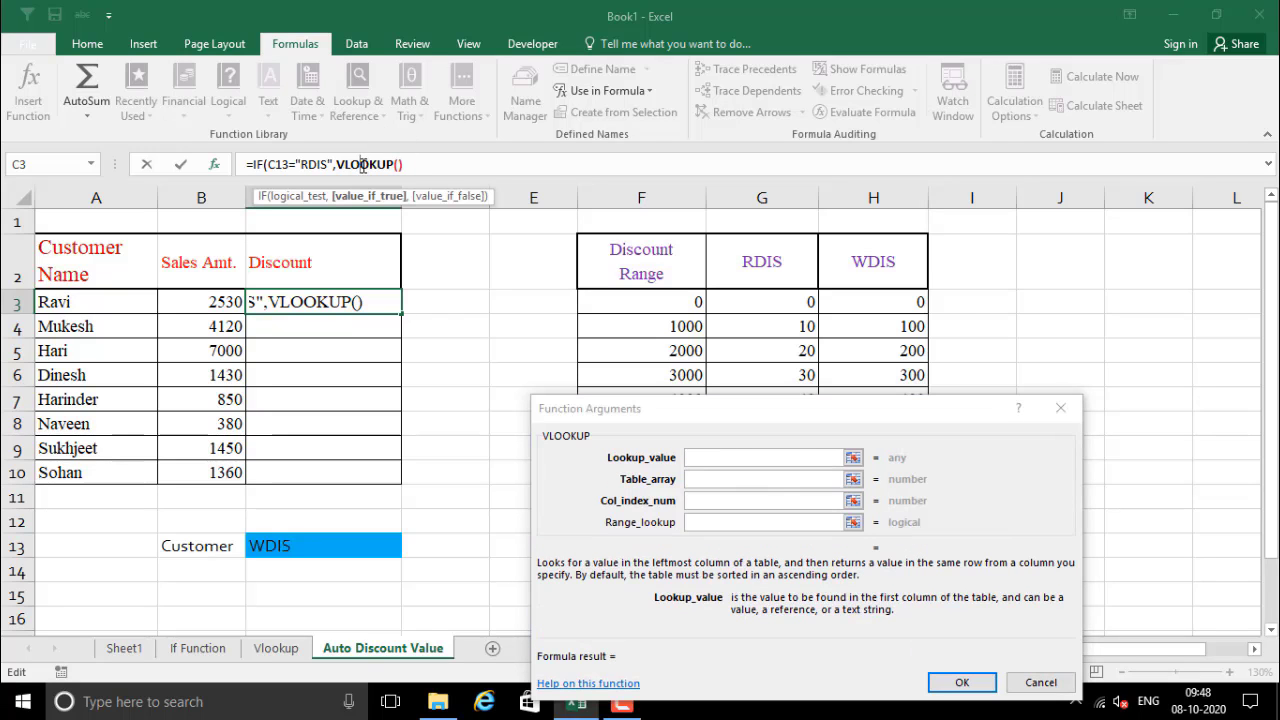
# - Set the VLOOKUP's lookup value to the first sales amount, cell B3, and go to its table array argument
pyautogui.moveTo(557, 416); pyautogui.dragTo(592, 262)
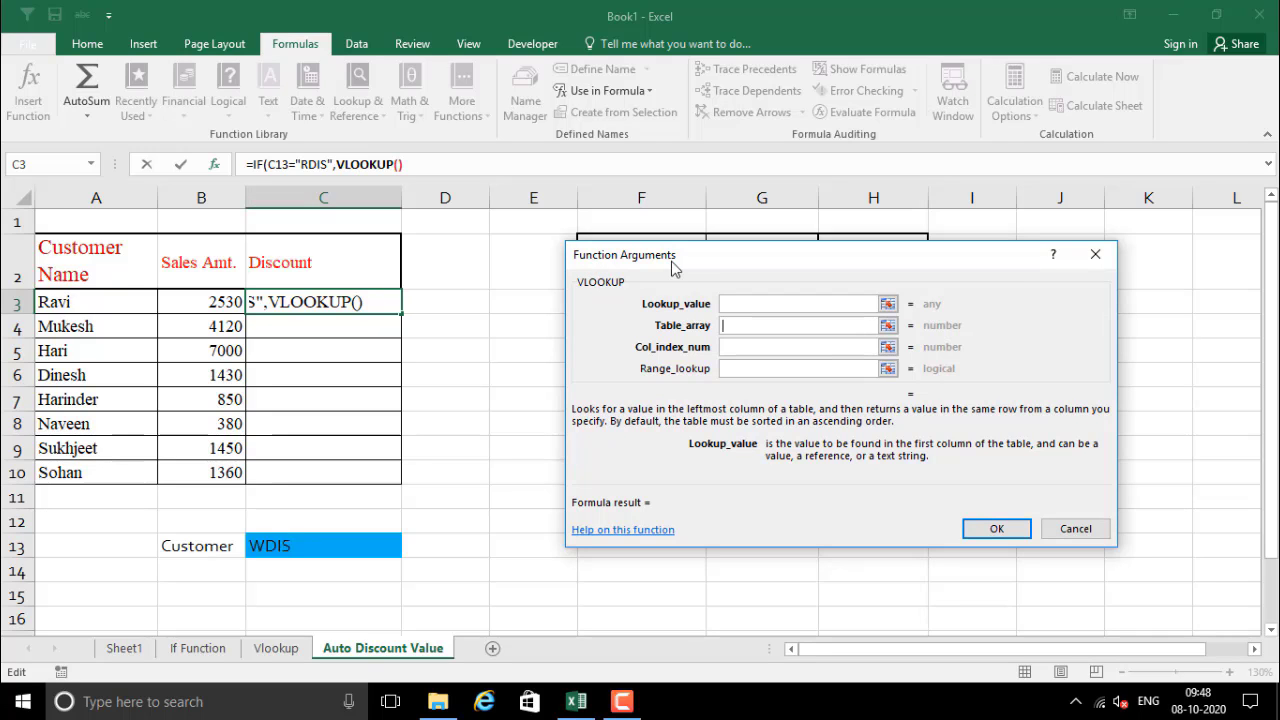
pyautogui.moveTo(671, 260); pyautogui.dragTo(668, 410)
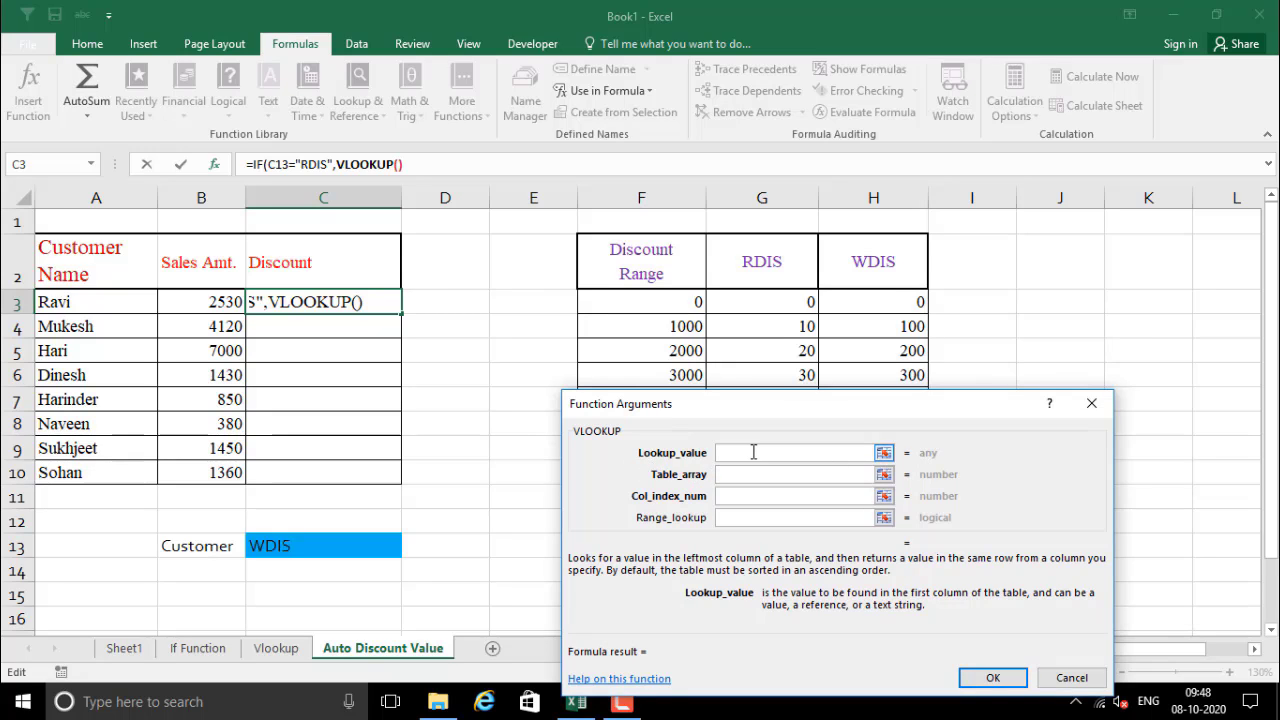
pyautogui.click(212, 304)
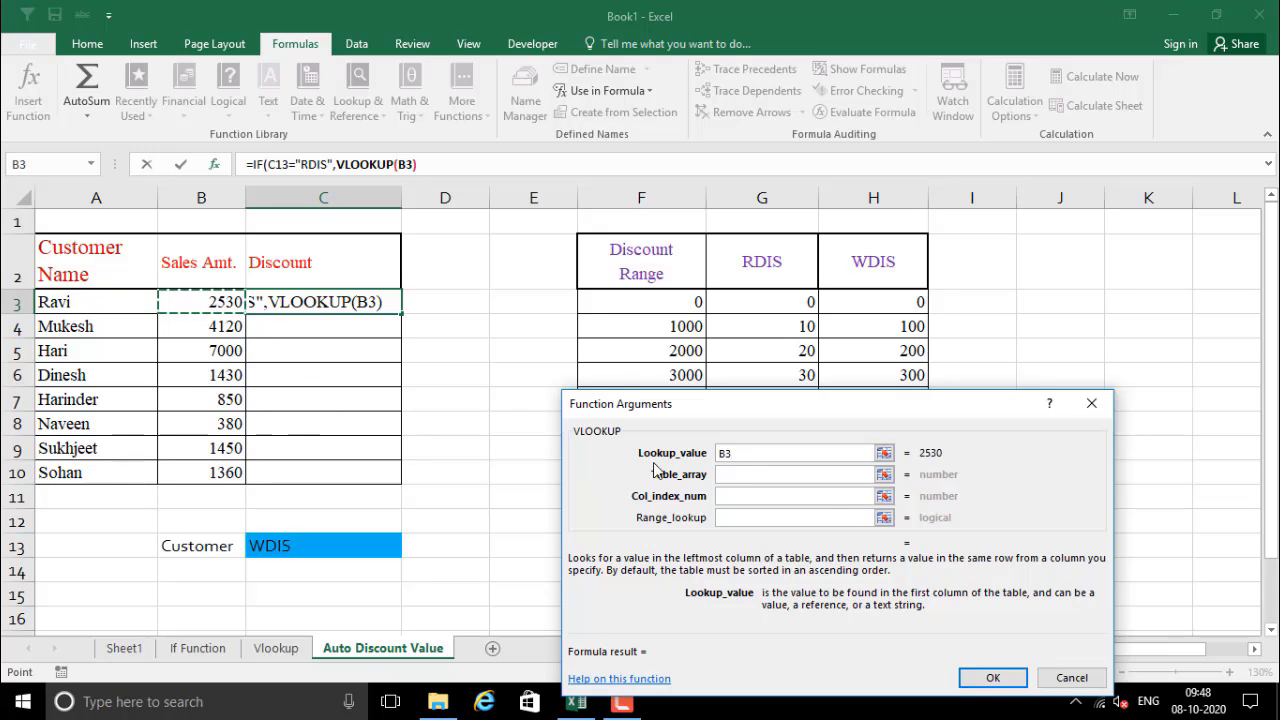
pyautogui.click(738, 476)
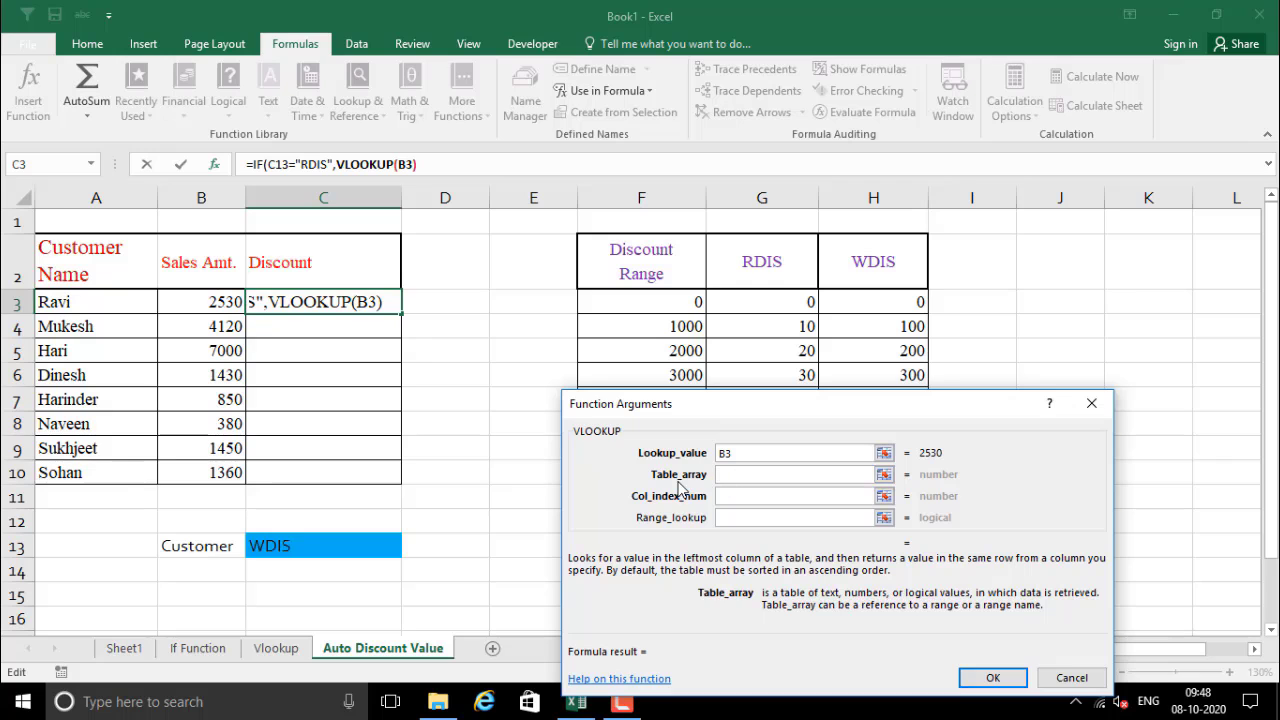
# - Set the VLOOKUP's table array to the discount table F2:H10 and make it absolute as $F$2:$H$10
pyautogui.moveTo(722, 407); pyautogui.dragTo(740, 555)
pyautogui.moveTo(646, 274); pyautogui.dragTo(862, 476)
pyautogui.moveTo(832, 556); pyautogui.dragTo(798, 372)
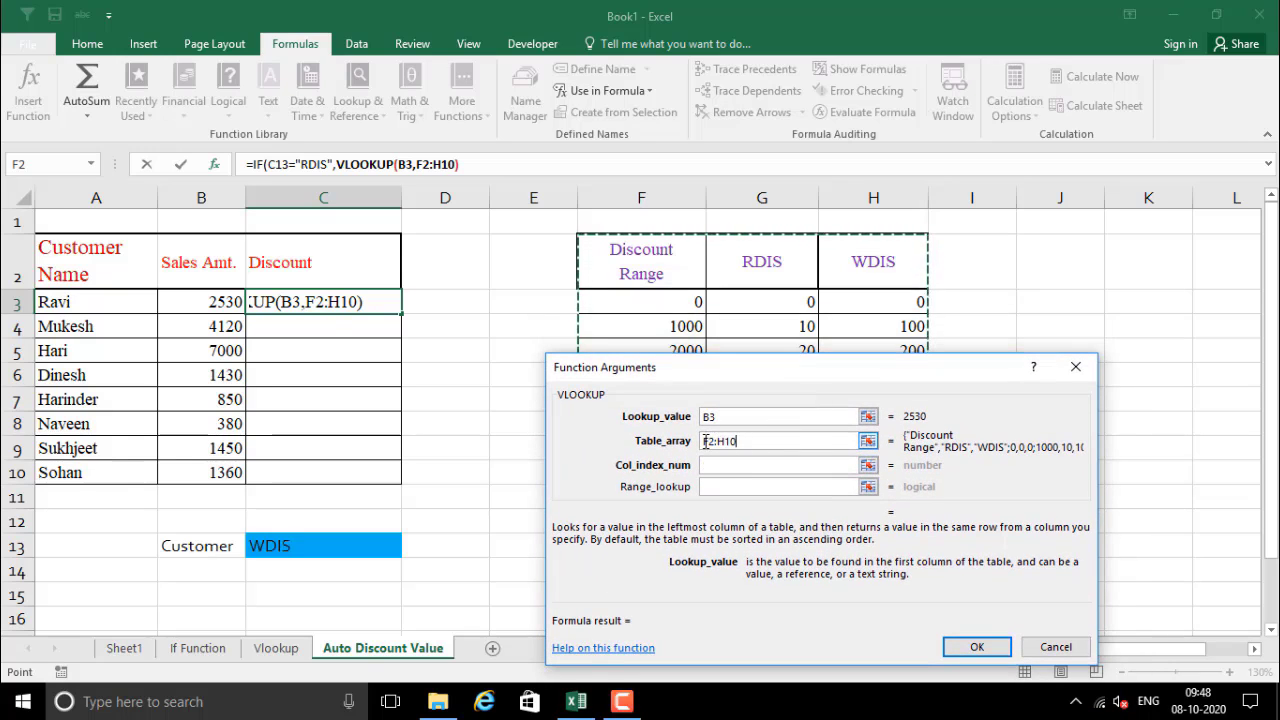
pyautogui.click(705, 444)
pyautogui.click(713, 463)
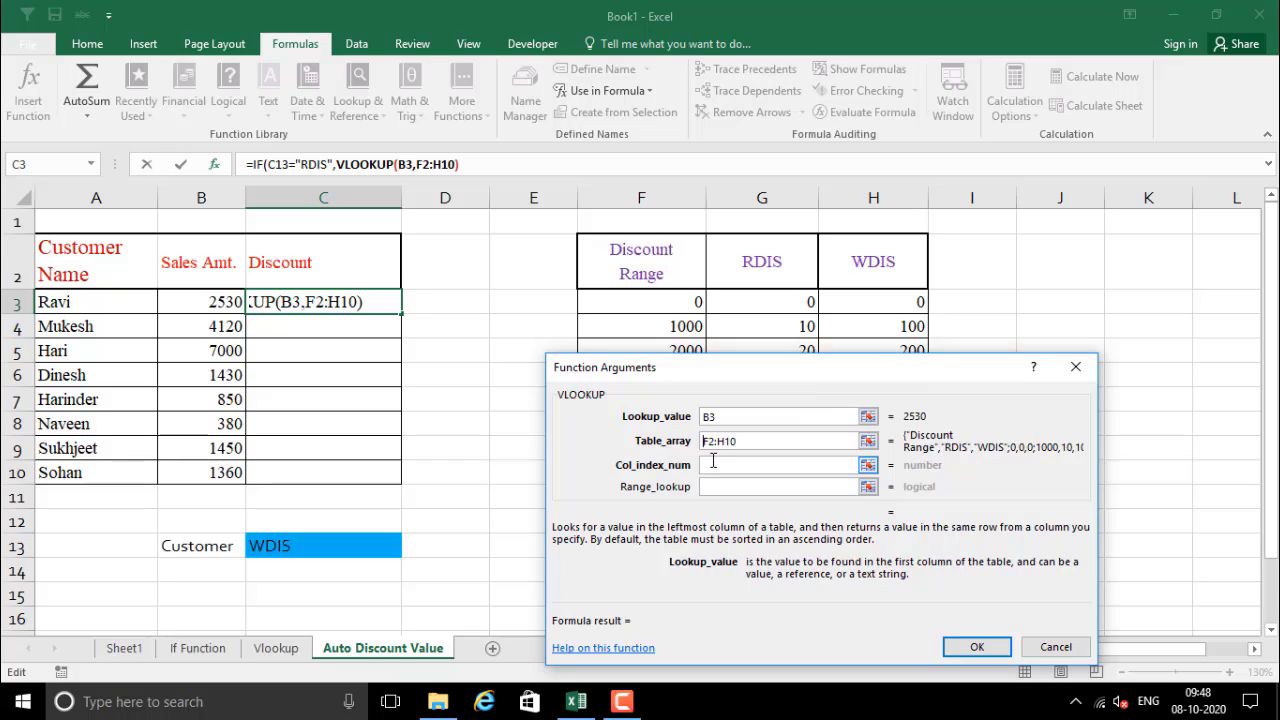
pyautogui.press('F4')
pyautogui.click(745, 441)
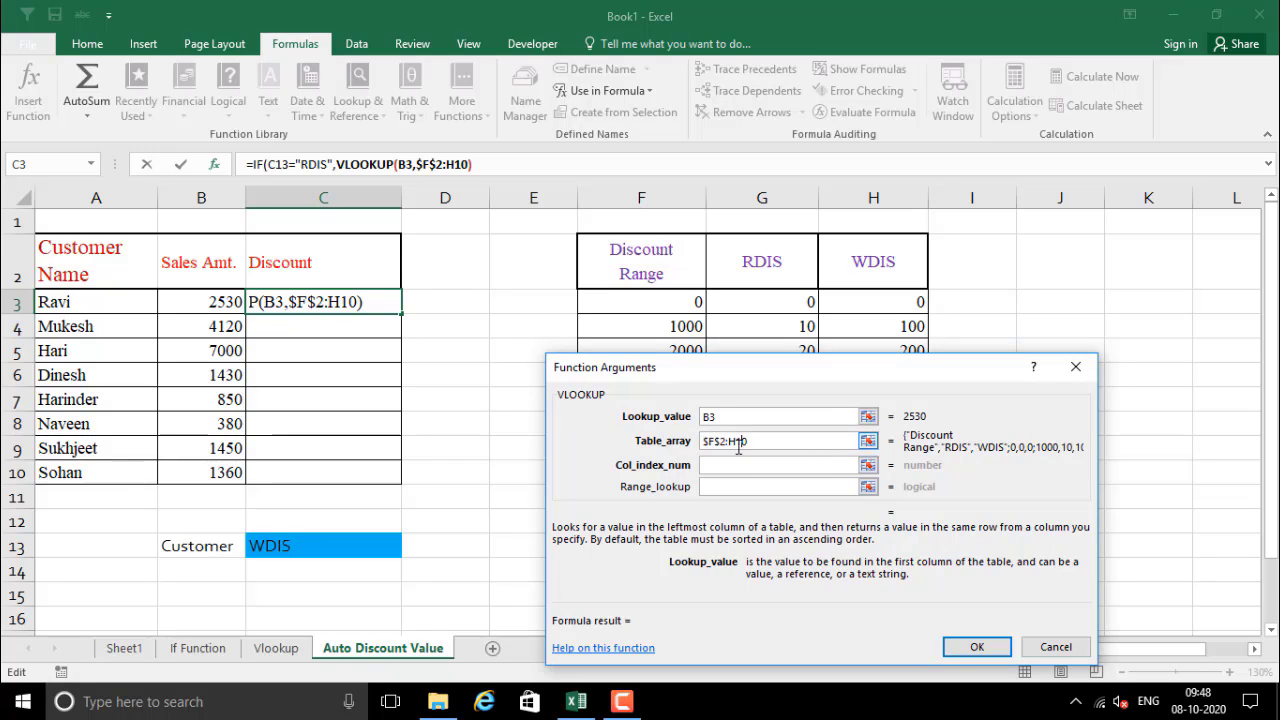
pyautogui.press('F4')
# - Set the VLOOKUP's column index number to 2 and its range lookup to 1
pyautogui.click(752, 465)
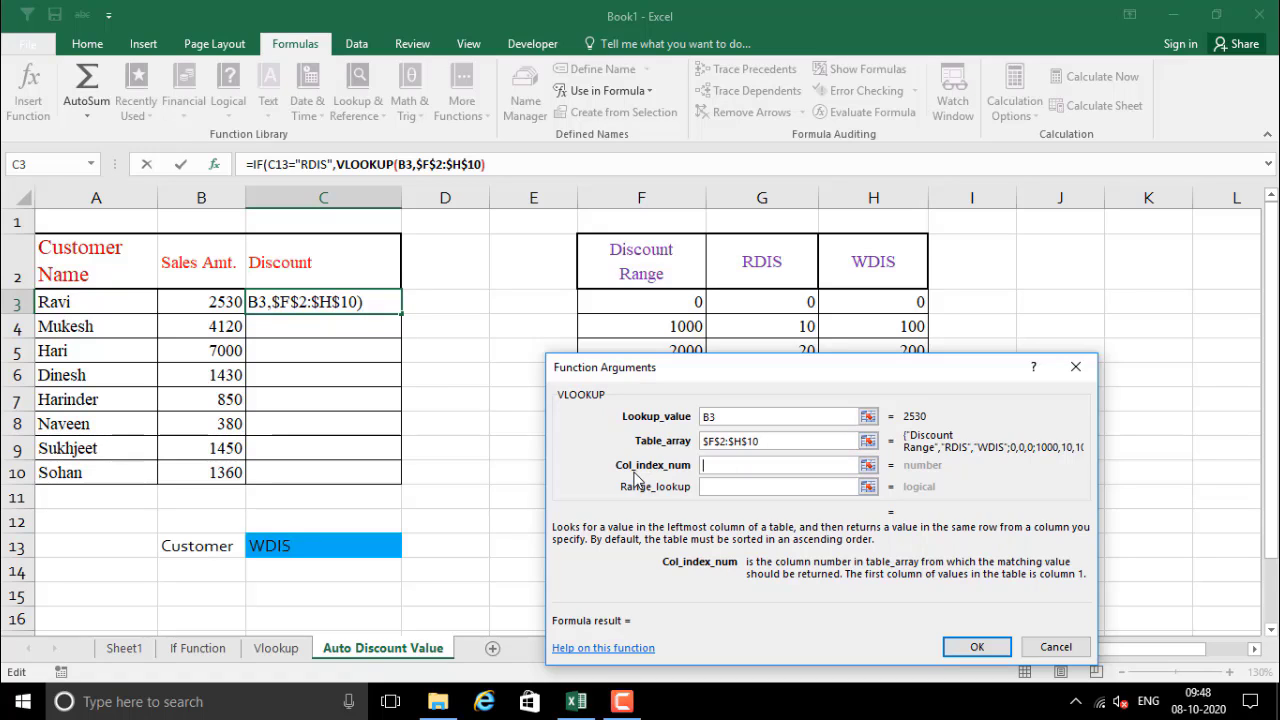
pyautogui.moveTo(717, 396); pyautogui.dragTo(731, 437)
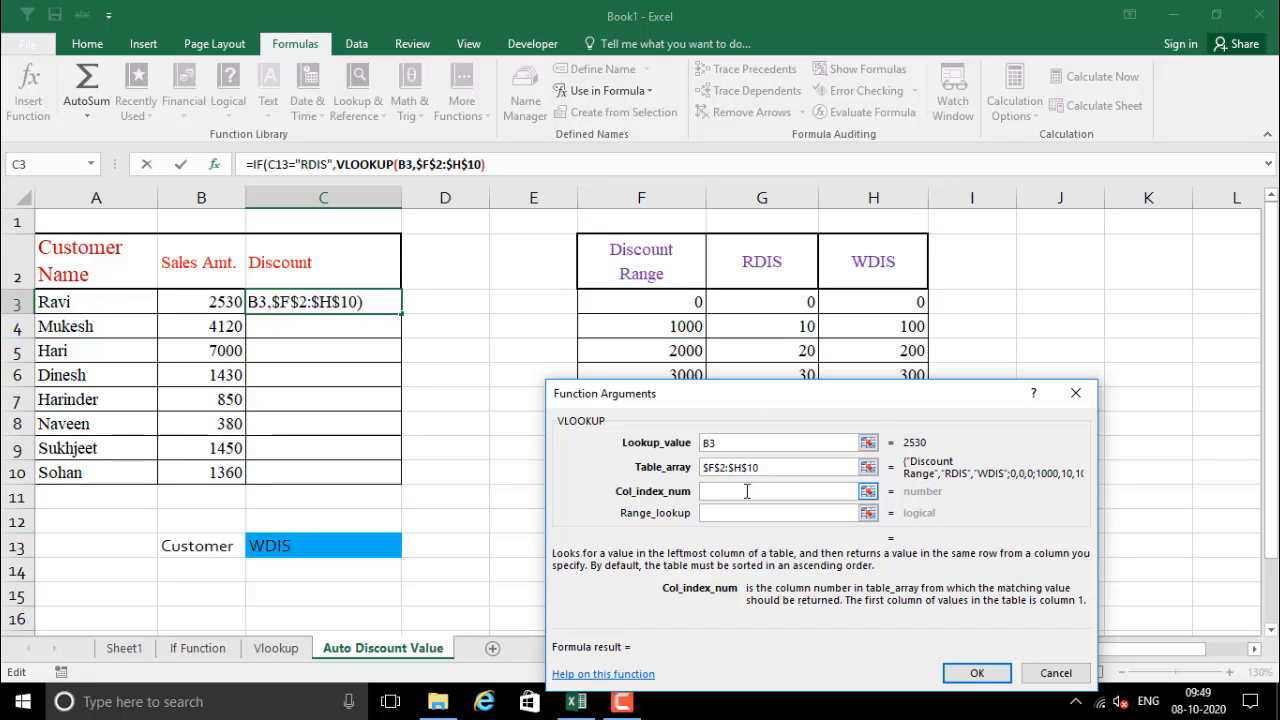
pyautogui.write('2')
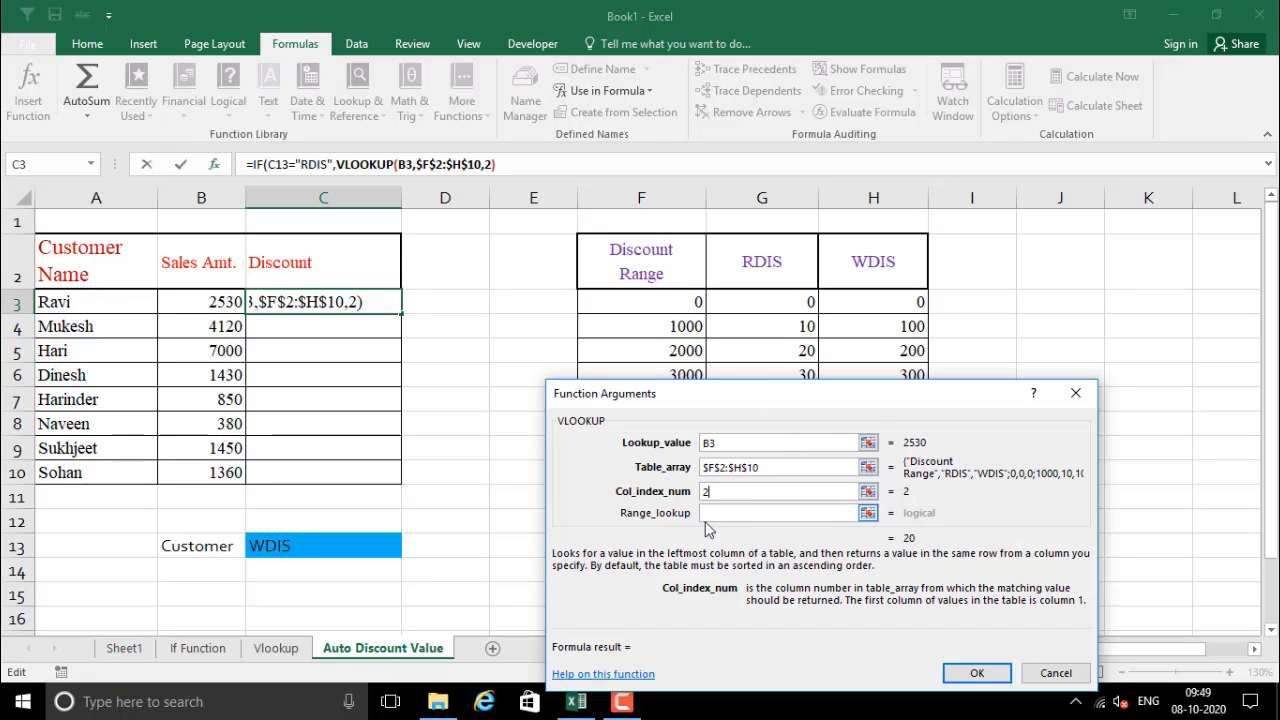
pyautogui.click(742, 514)
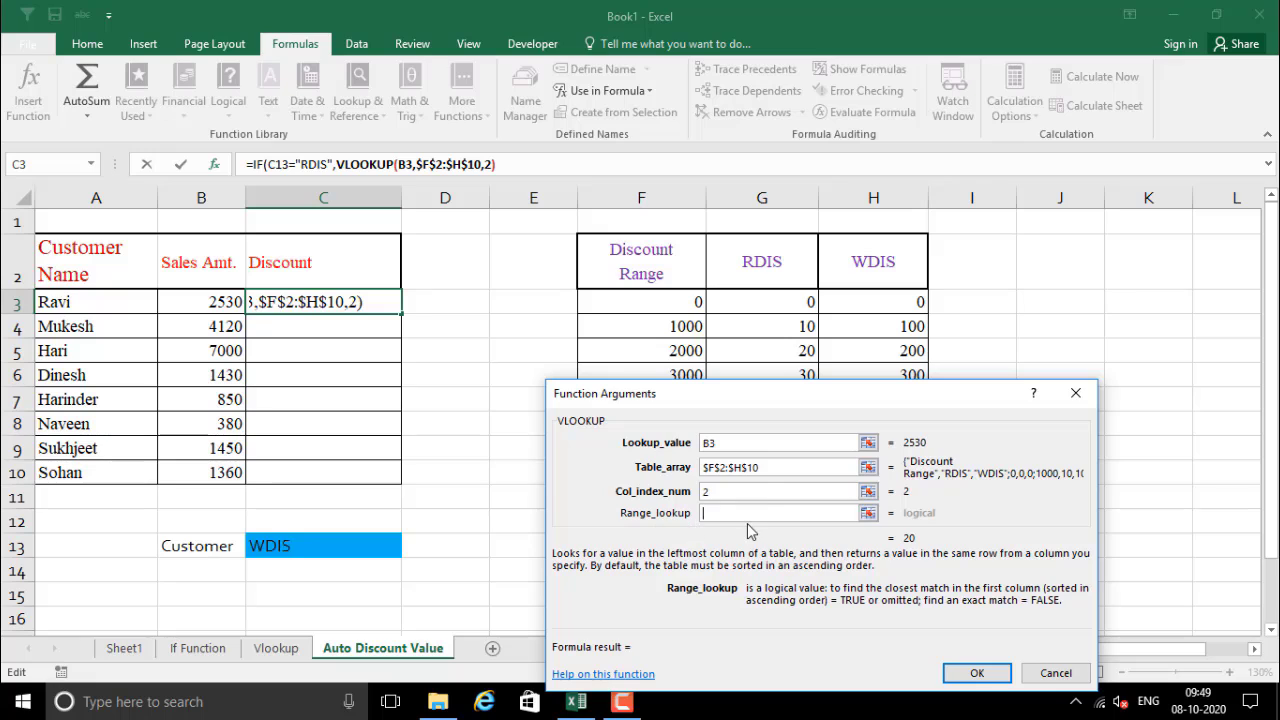
pyautogui.write('1')
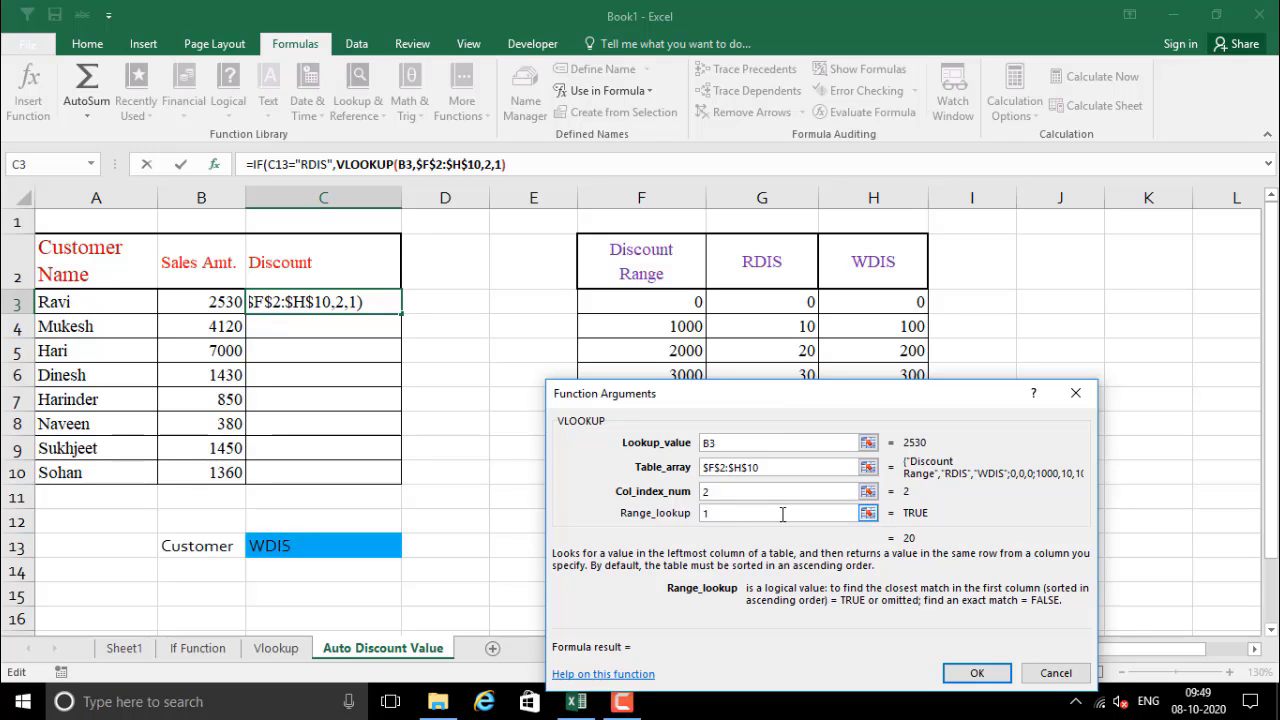
pyautogui.moveTo(761, 391)
pyautogui.mouseDown()
pyautogui.moveTo(779, 452)
pyautogui.moveTo(777, 378)
pyautogui.moveTo(768, 385)
pyautogui.mouseUp()
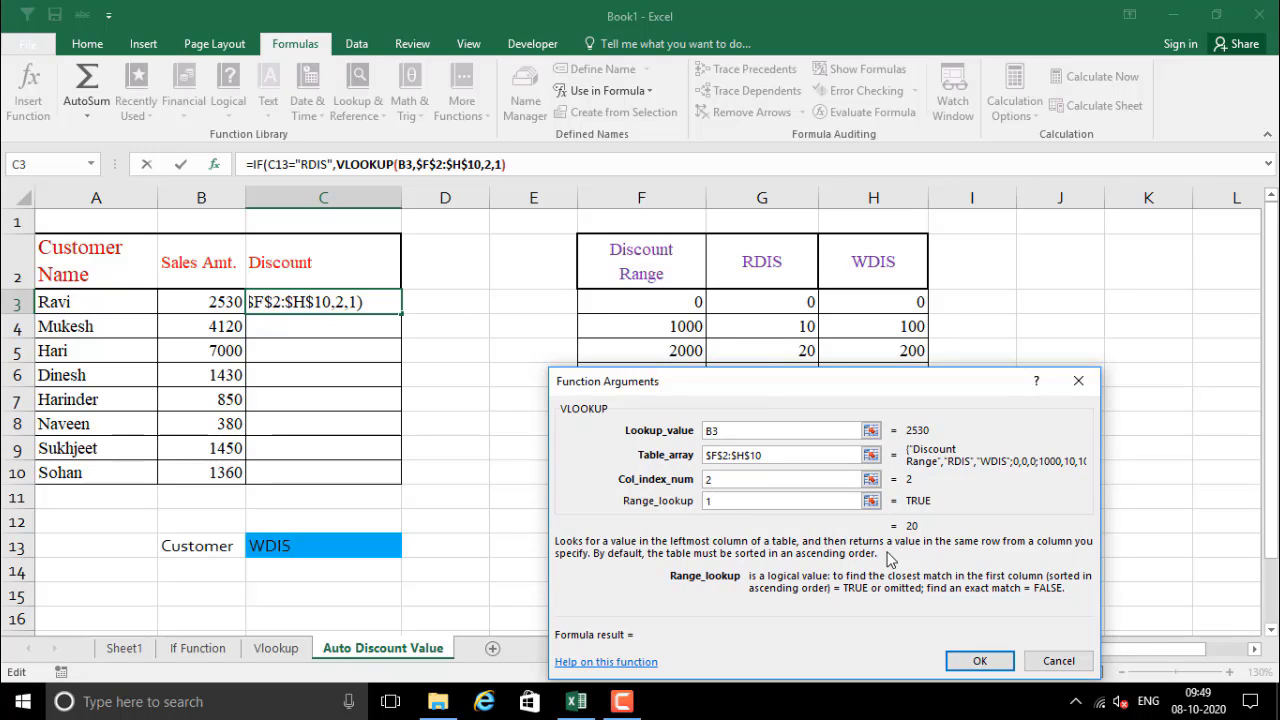
# - Return to the IF function's arguments and copy the VLOOKUP from value if true into value if false
pyautogui.moveTo(855, 384); pyautogui.dragTo(844, 294)
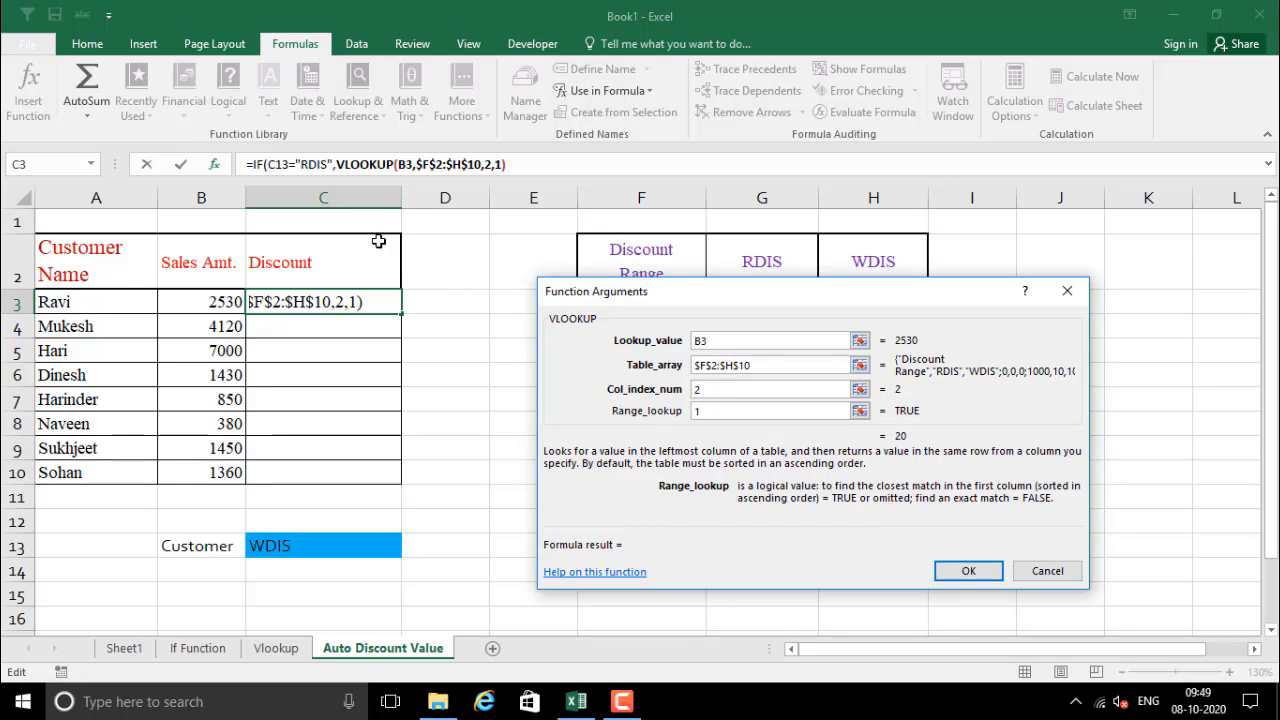
pyautogui.click(258, 168)
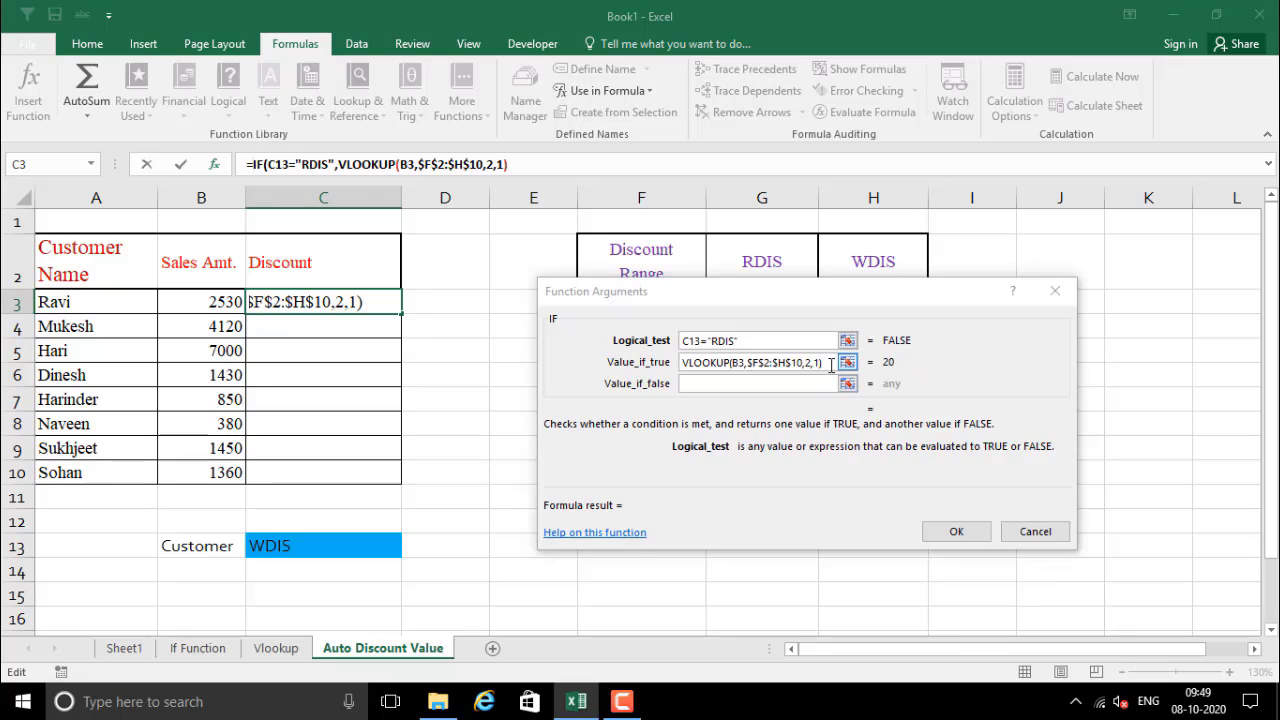
pyautogui.moveTo(830, 362); pyautogui.dragTo(682, 362)
pyautogui.rightClick(697, 362)
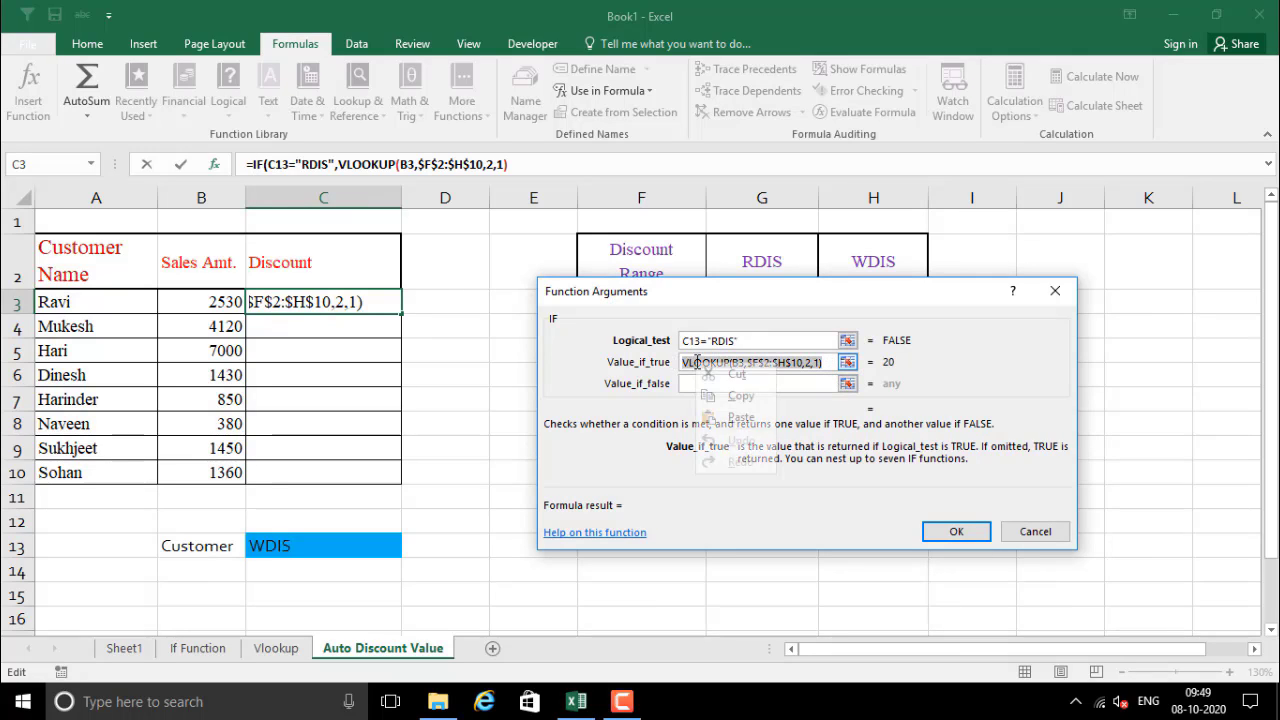
pyautogui.click(727, 397)
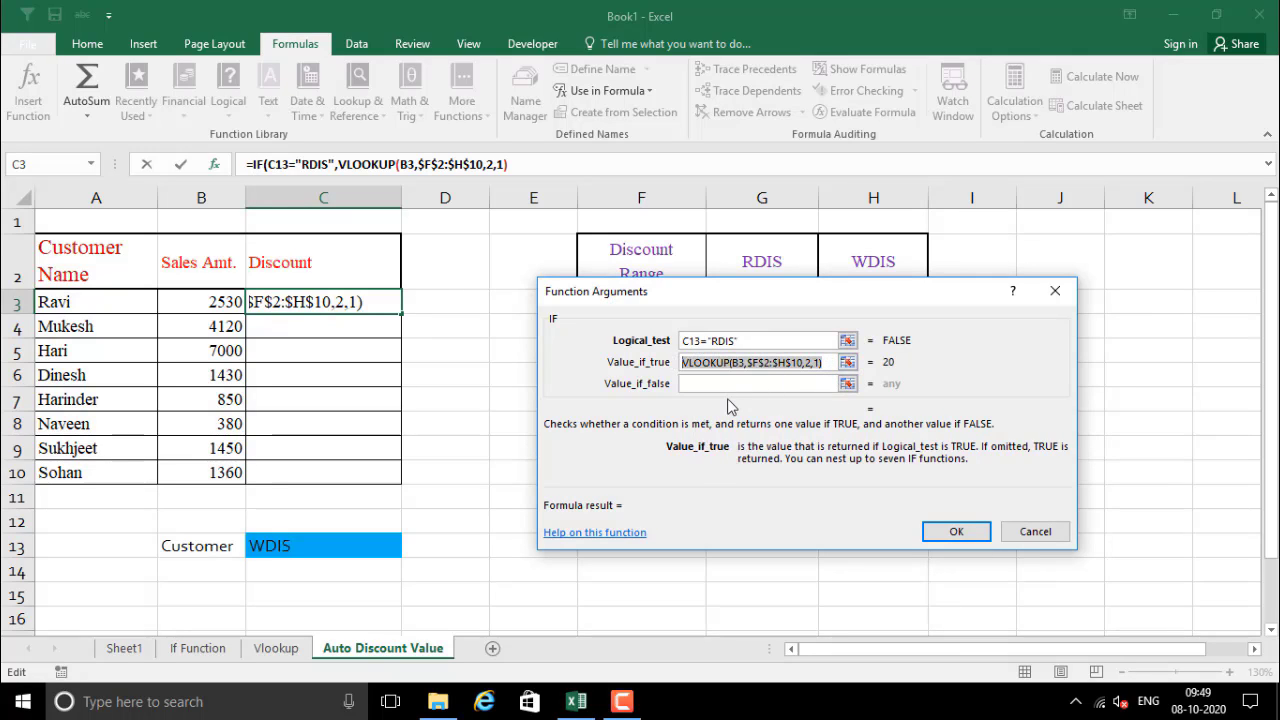
pyautogui.click(718, 385)
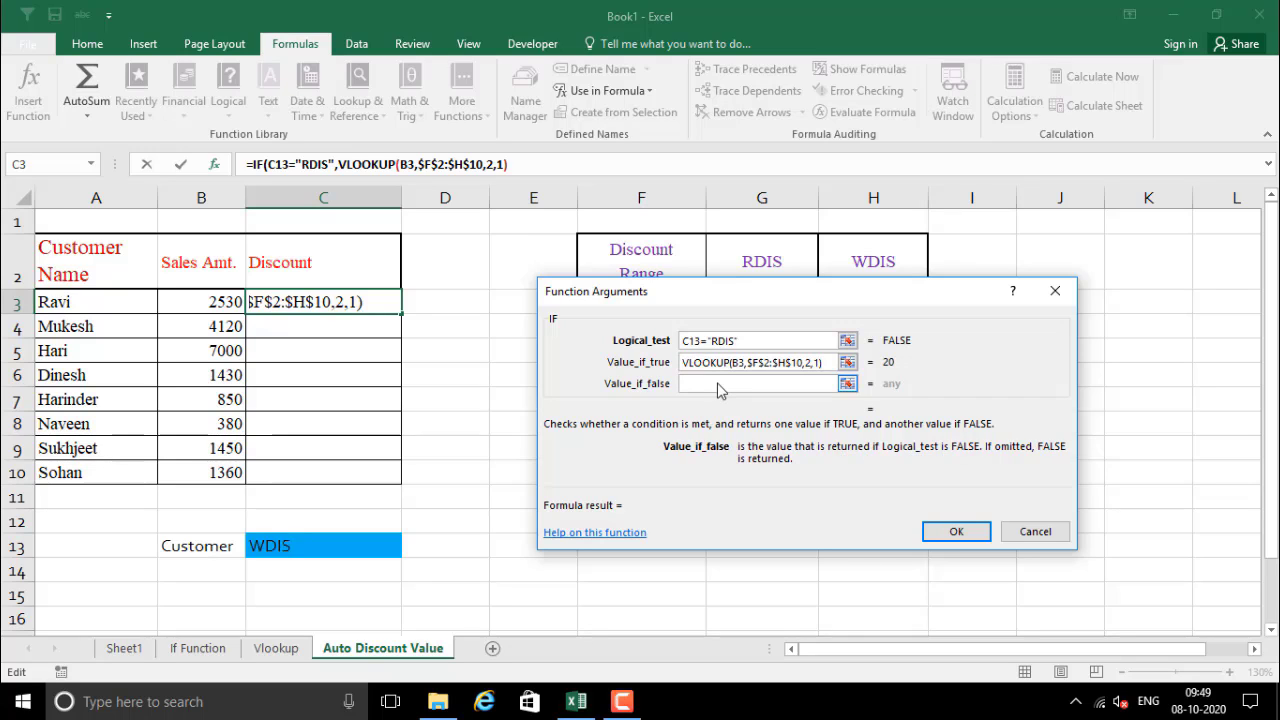
pyautogui.hotkey('ctrl', 'v')
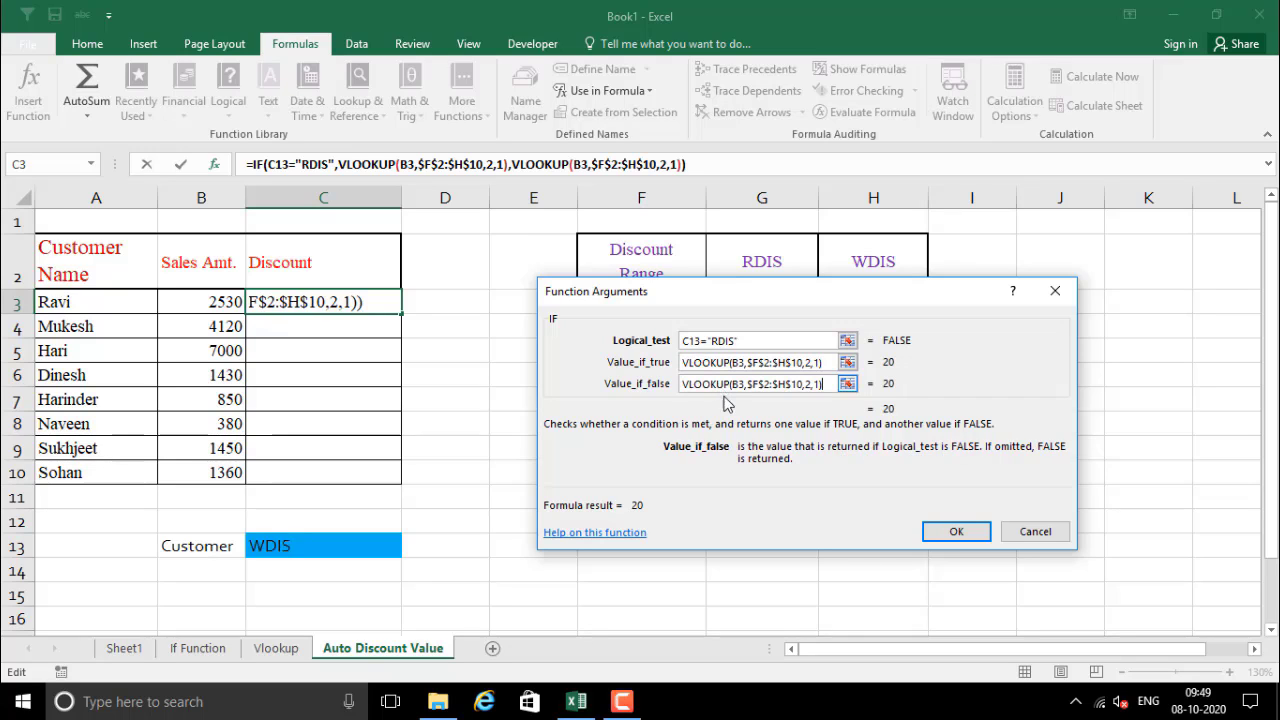
# - Change the column index of the value-if-false VLOOKUP to 3 and confirm the IF formula
pyautogui.click(757, 341)
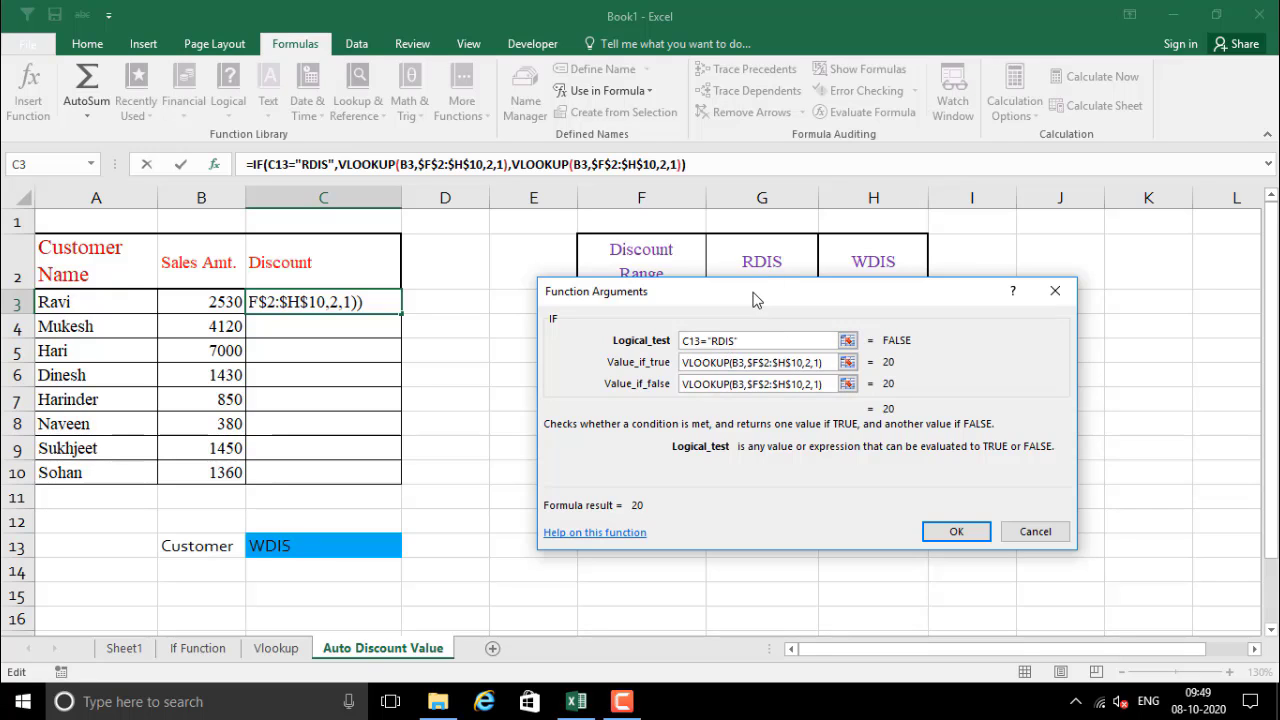
pyautogui.moveTo(755, 300); pyautogui.dragTo(775, 469)
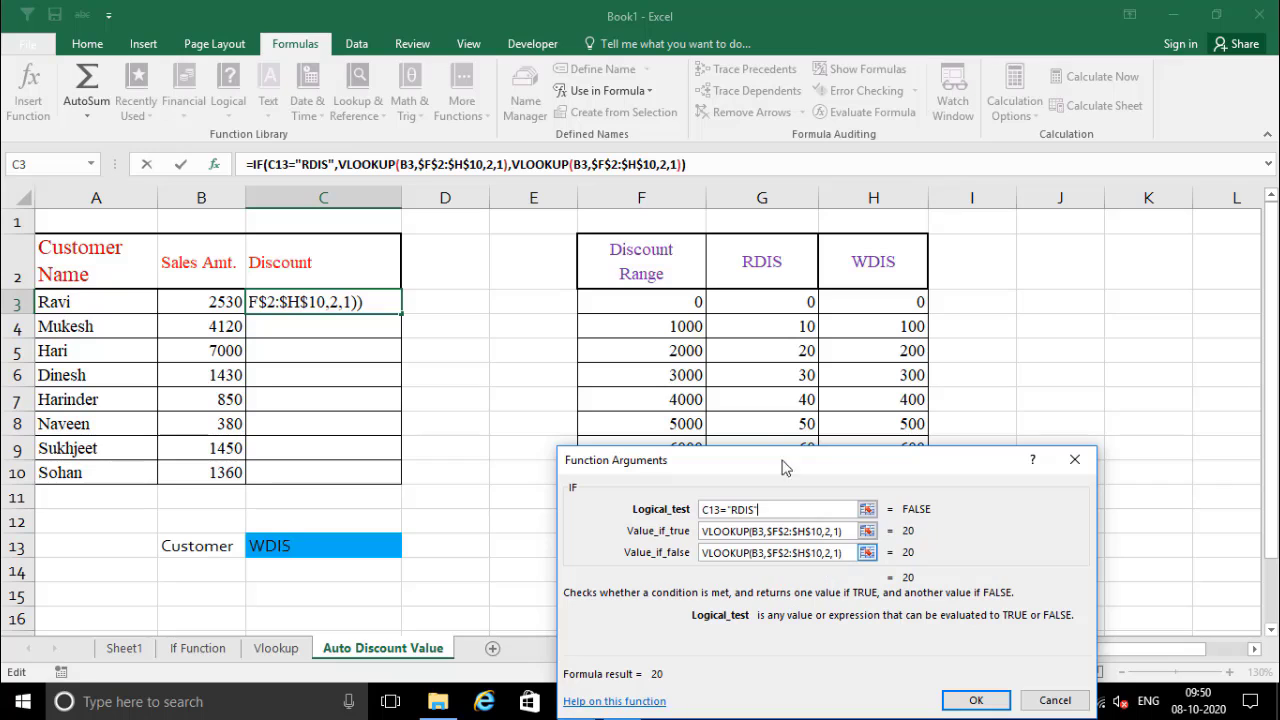
pyautogui.click(831, 553)
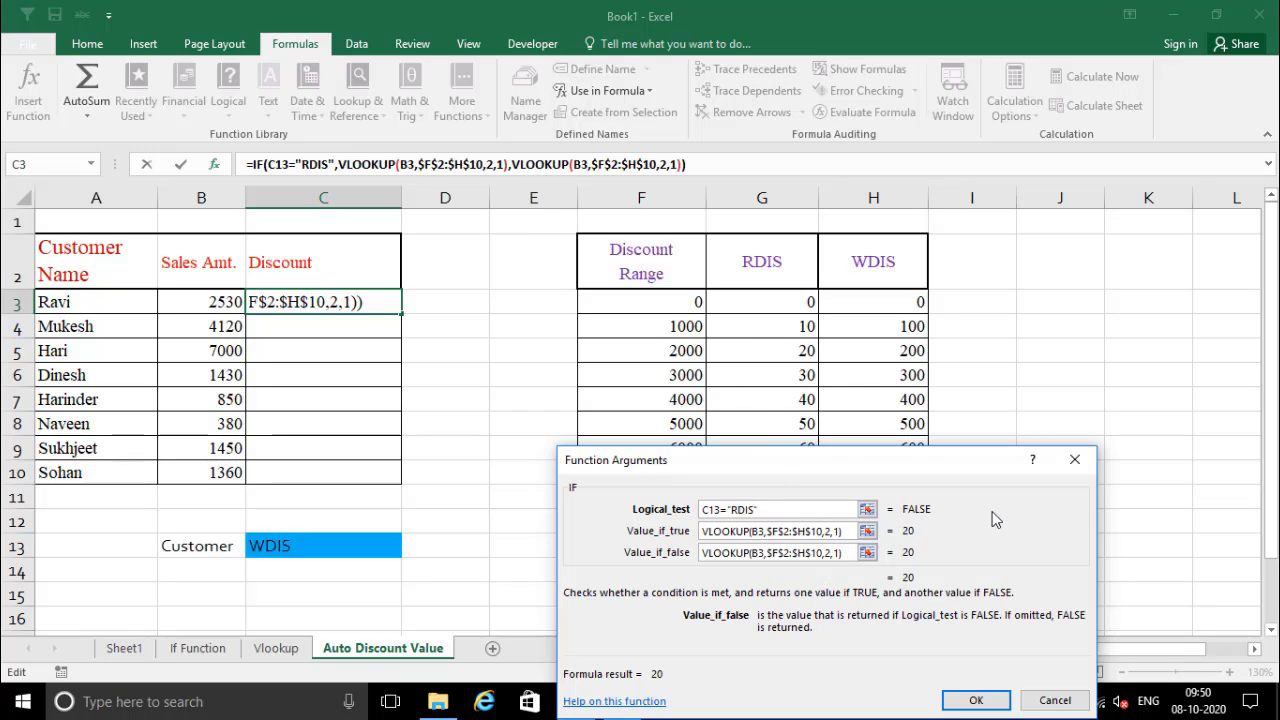
pyautogui.press('BackSpace')
pyautogui.write('3')
pyautogui.moveTo(880, 465); pyautogui.dragTo(864, 289)
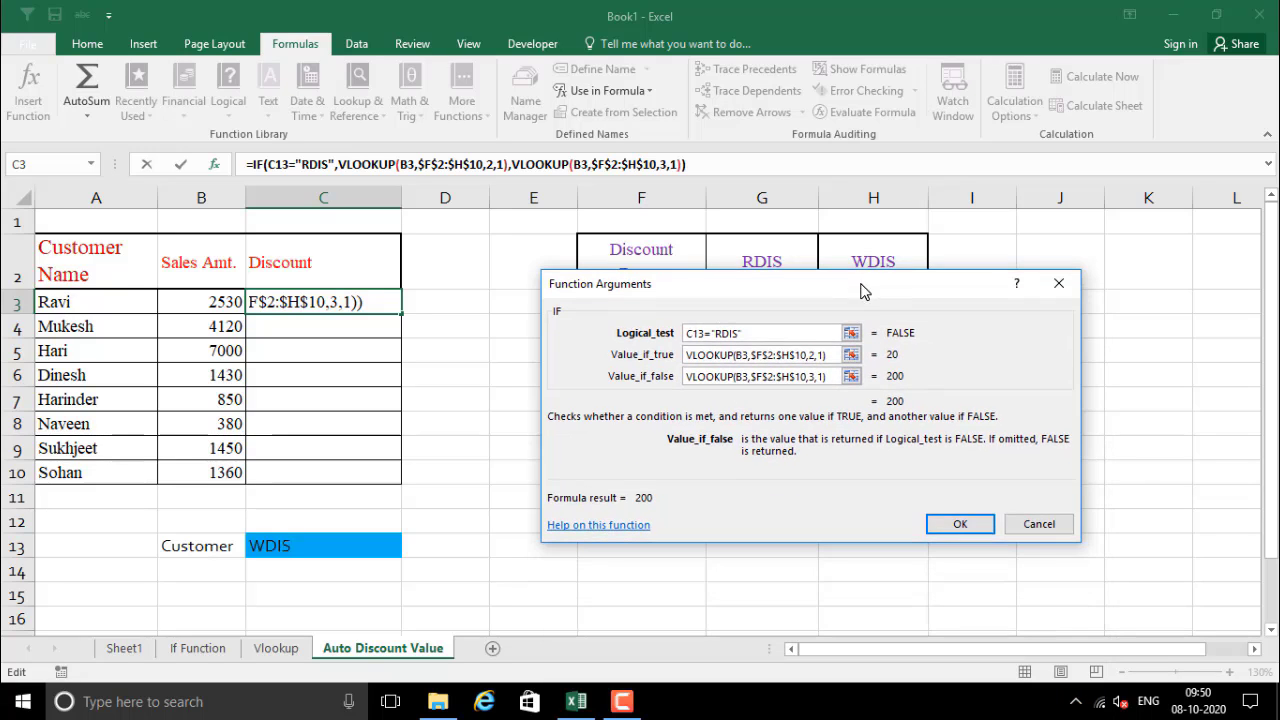
pyautogui.click(958, 527)
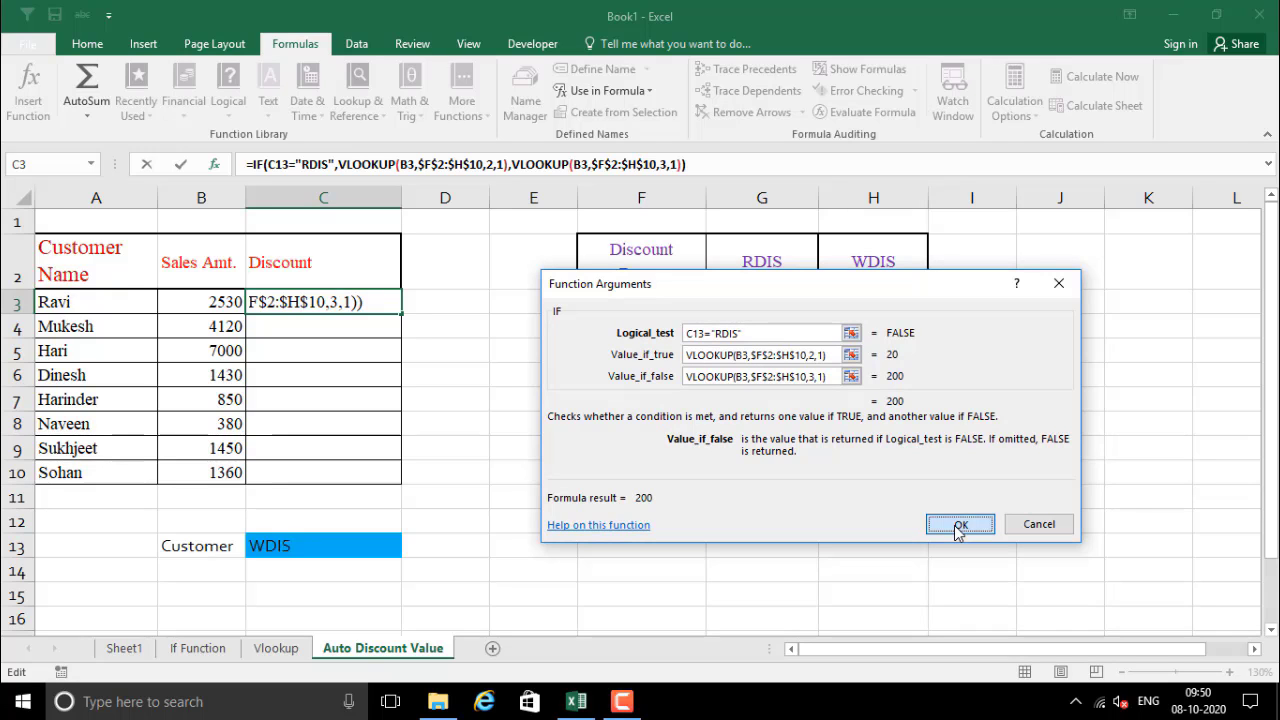
# - Check the discount in C3 against the first sales amount, the Customer cell and the table's WDIS value for range 2000
pyautogui.click(444, 444)
pyautogui.click(338, 301)
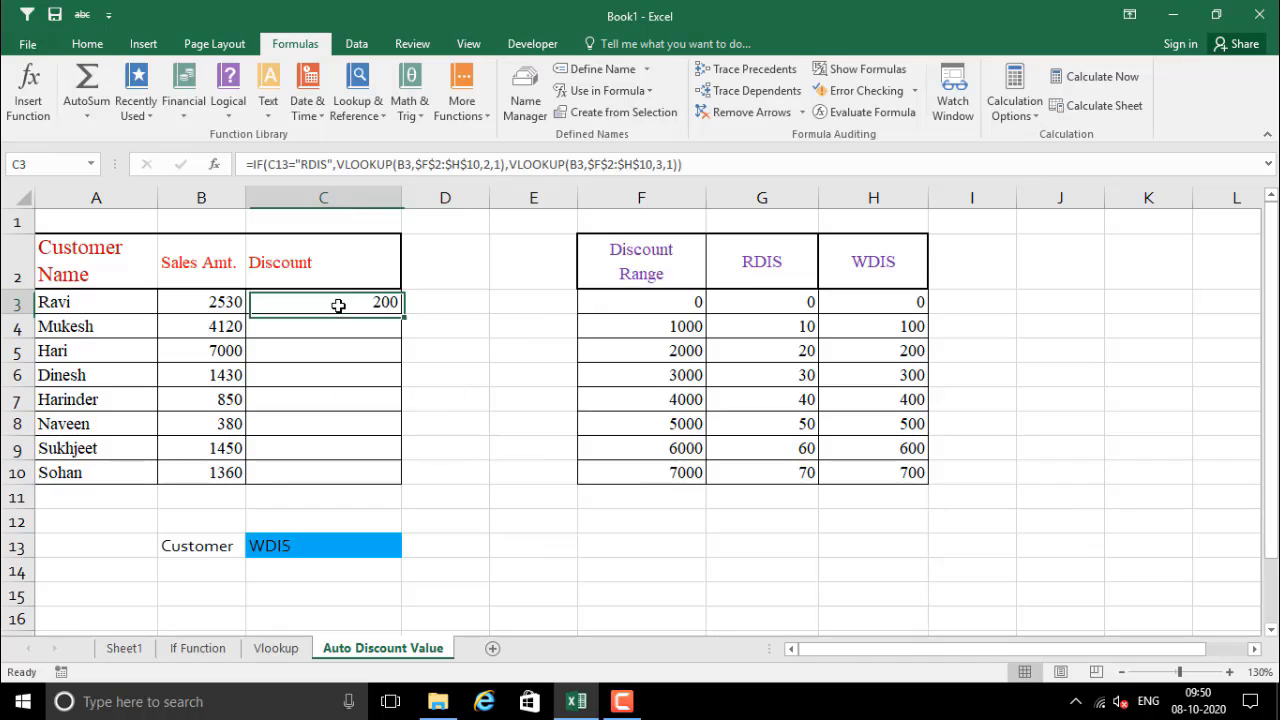
pyautogui.click(236, 301)
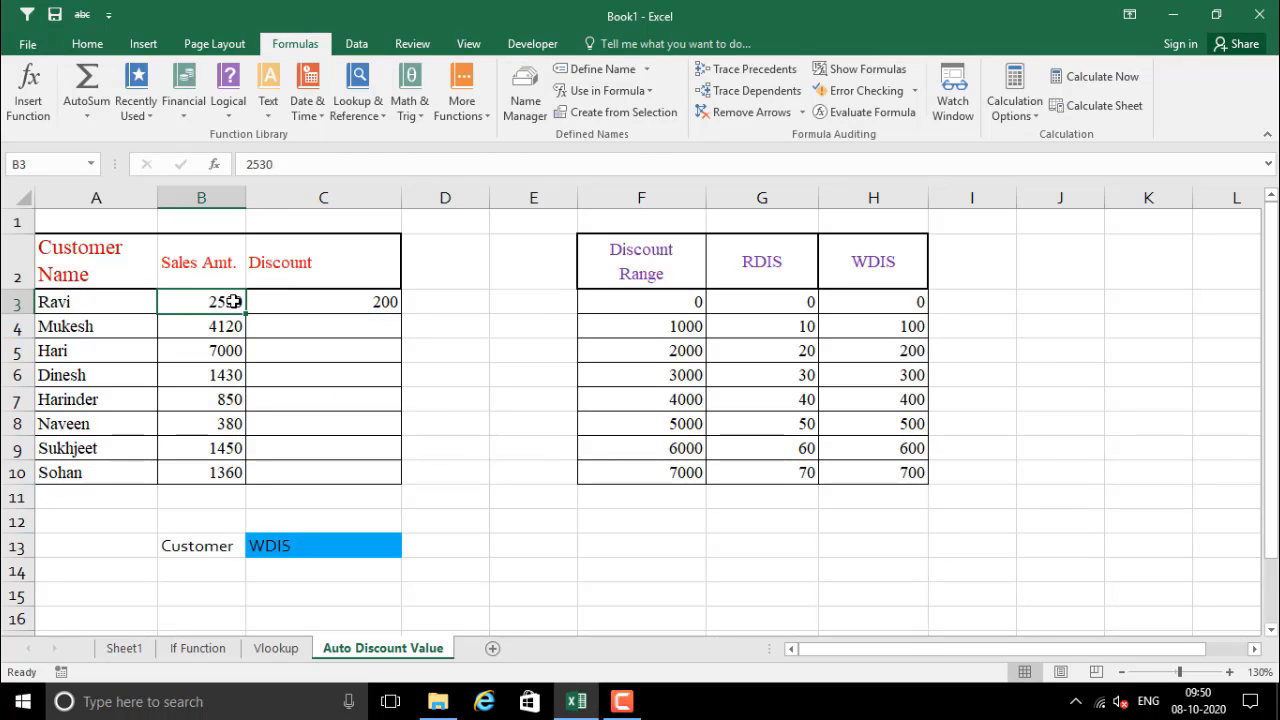
pyautogui.click(310, 546)
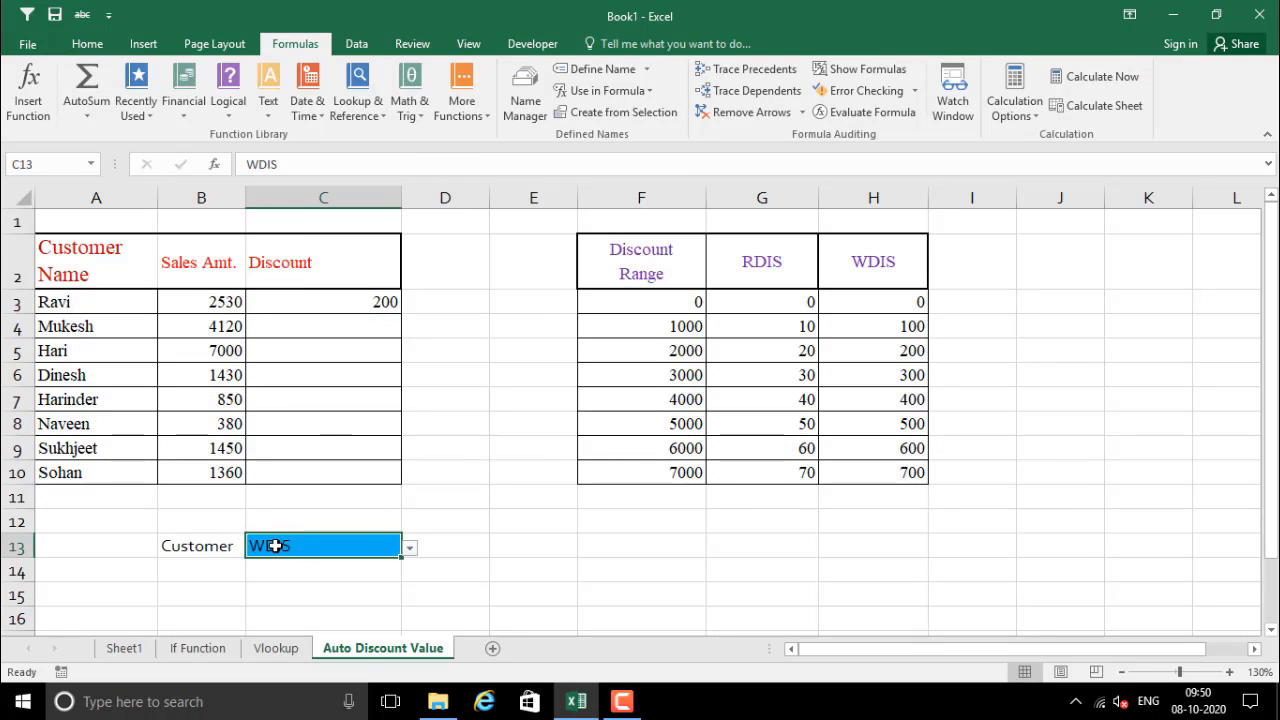
pyautogui.click(367, 303)
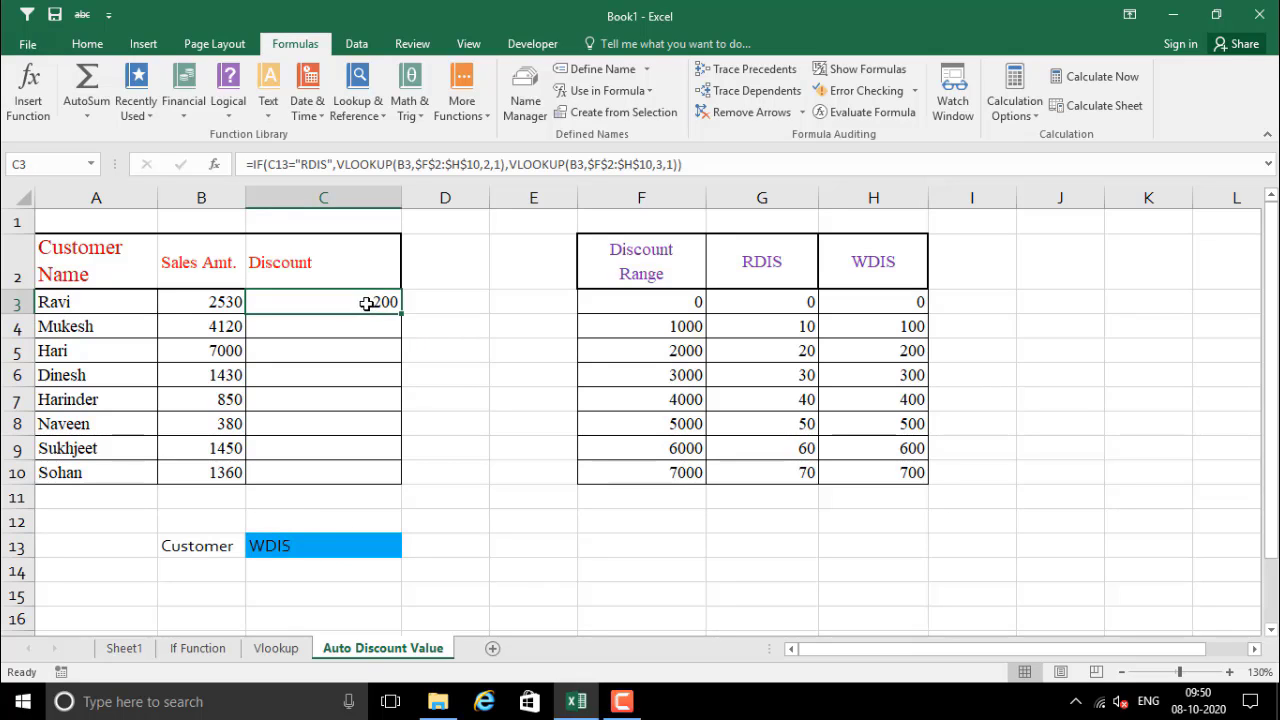
pyautogui.moveTo(697, 350); pyautogui.dragTo(896, 347)
pyautogui.click(896, 347)
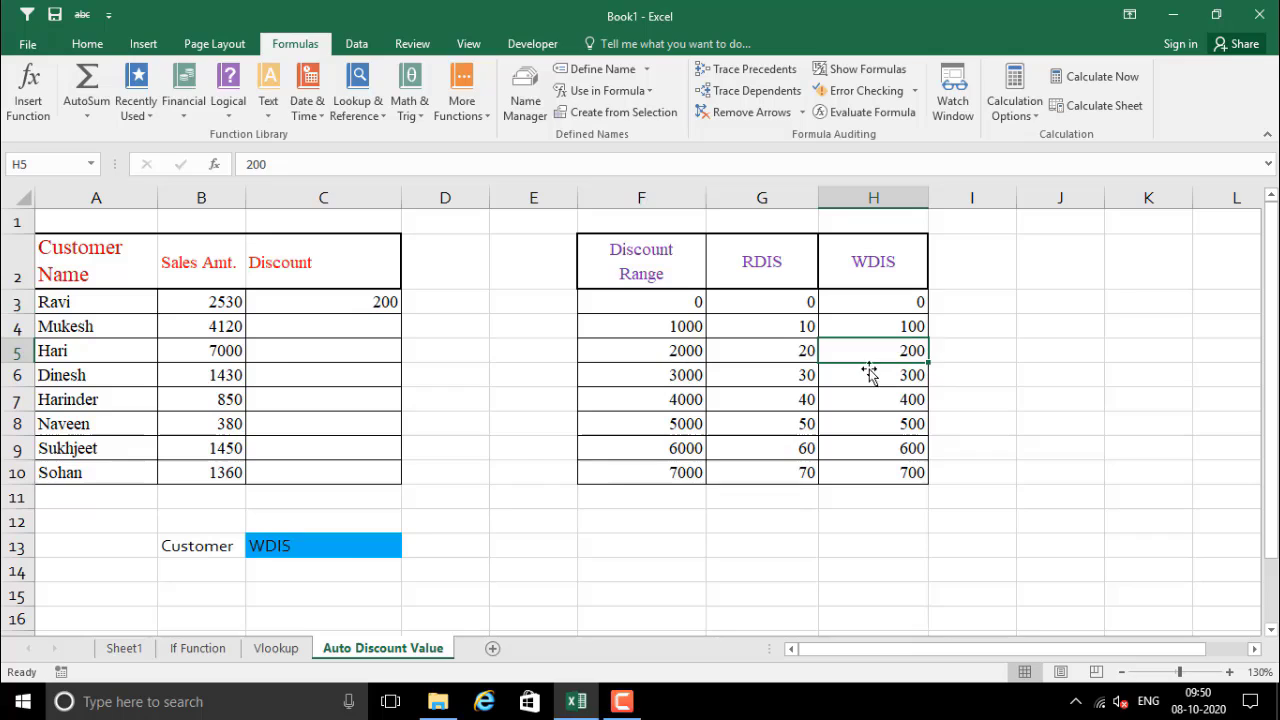
# - Switch the Customer cell C13 to RDIS and compare the discount in C3 with the RDIS value for range 2000
pyautogui.click(323, 545)
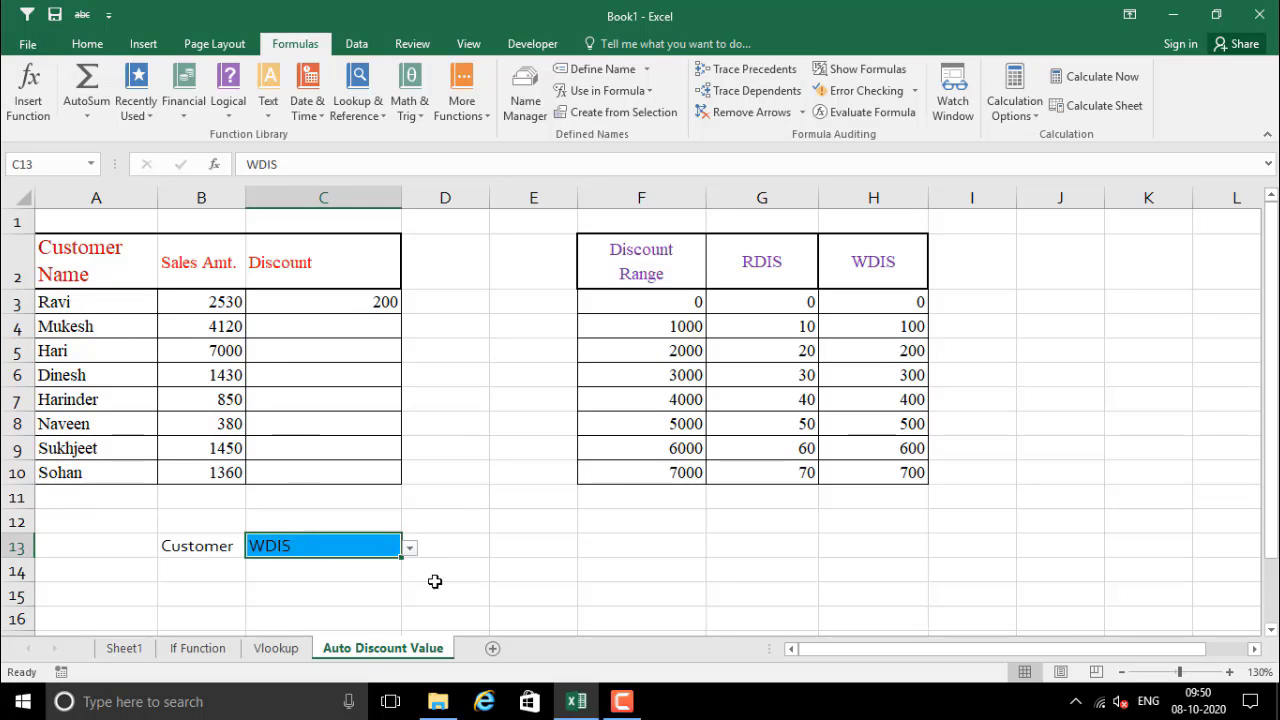
pyautogui.click(410, 548)
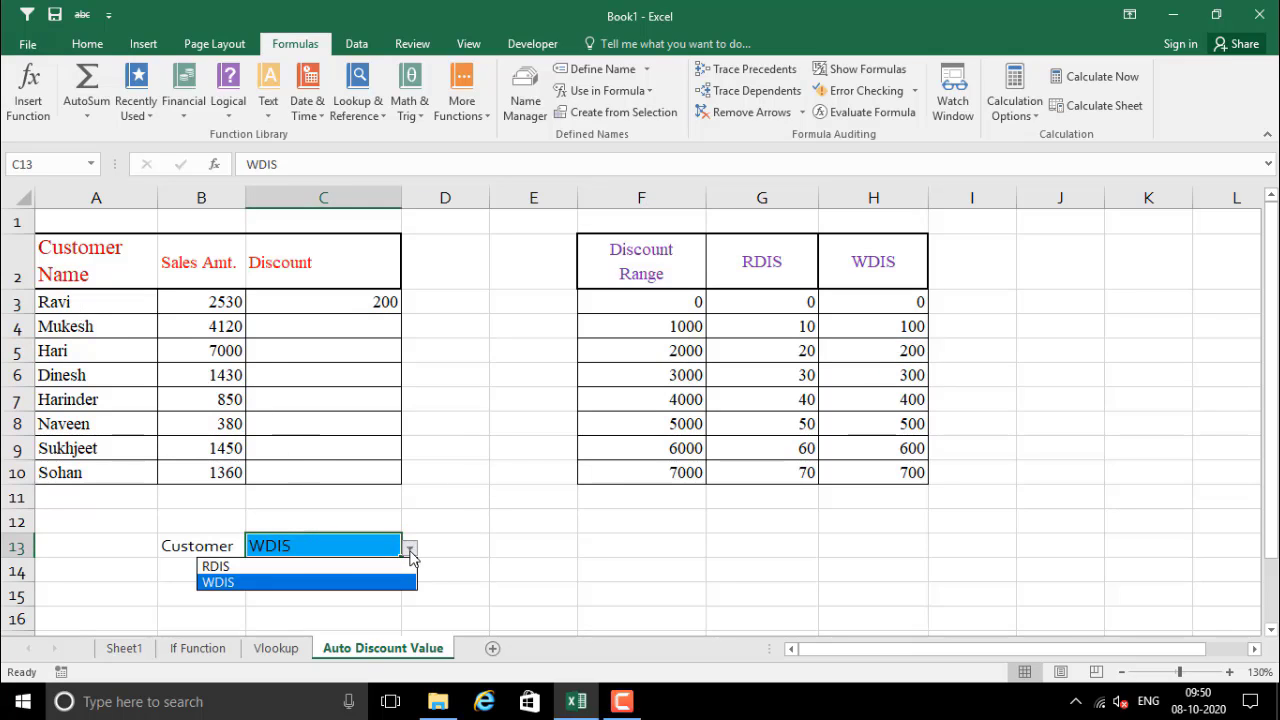
pyautogui.click(229, 566)
pyautogui.click(440, 424)
pyautogui.click(358, 305)
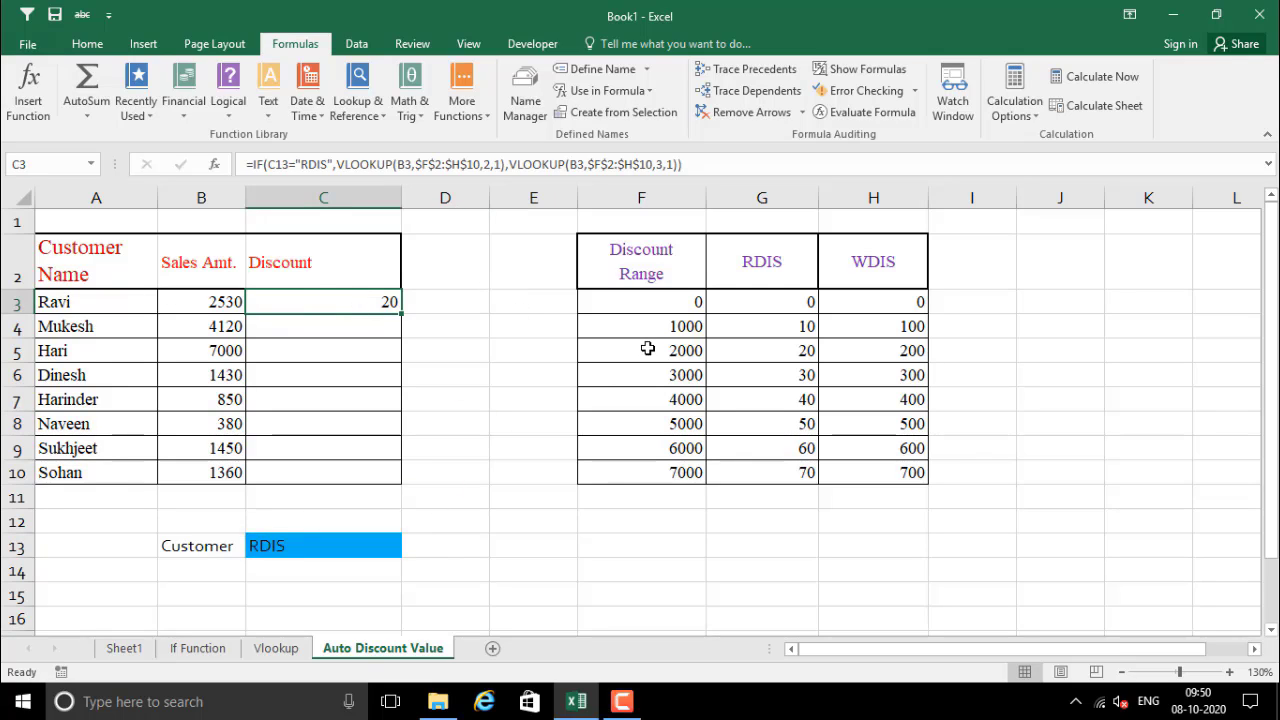
pyautogui.click(648, 348)
pyautogui.click(792, 350)
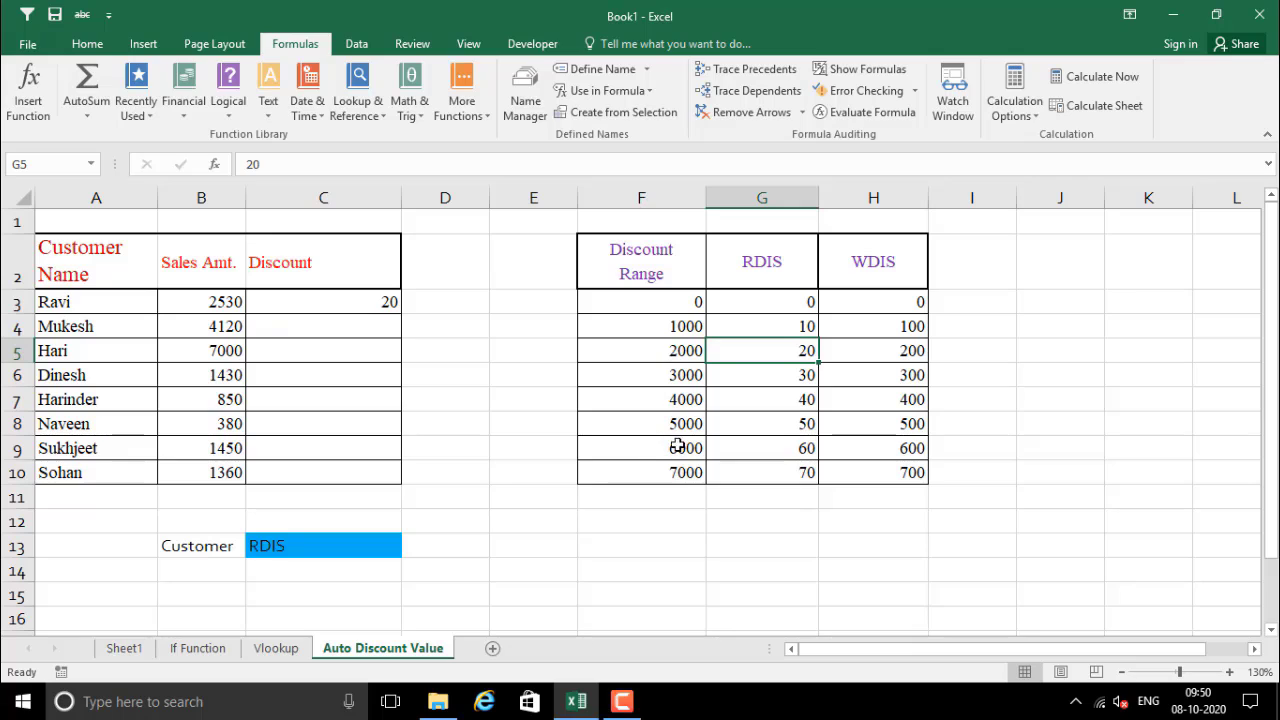
# - Fill the discount formula from C3 down through C10
pyautogui.click(300, 300)
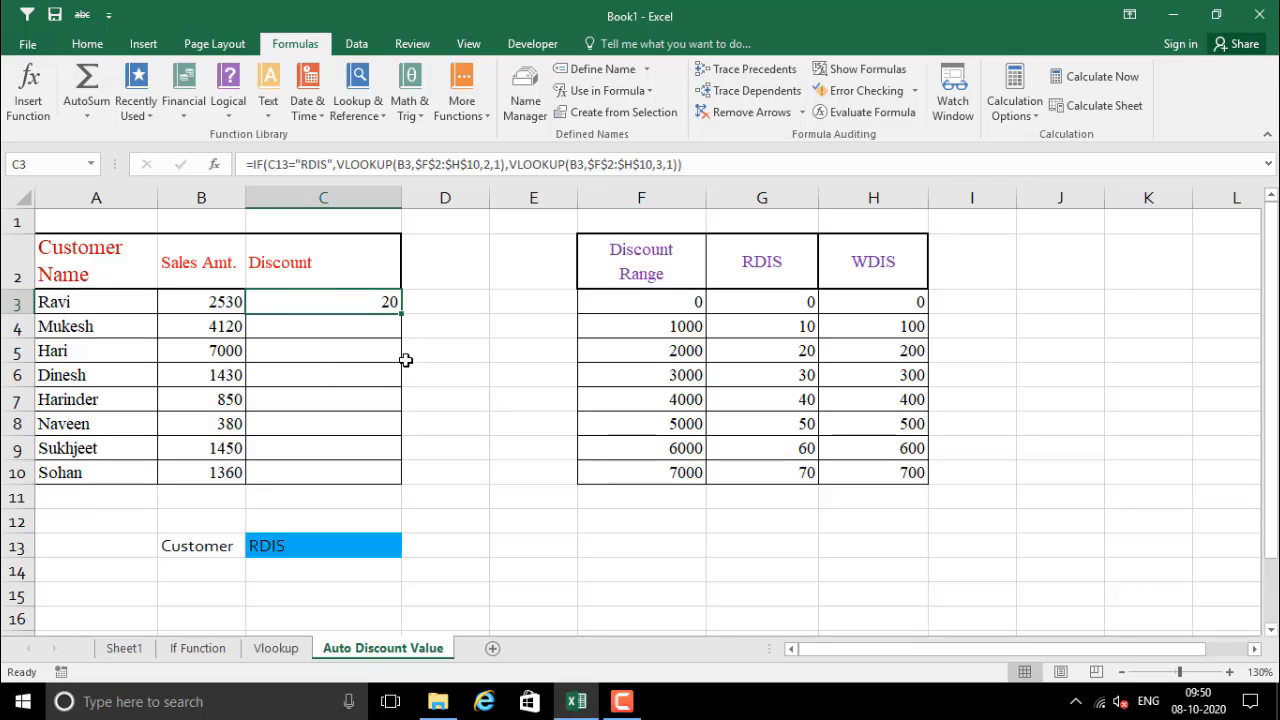
pyautogui.moveTo(401, 313); pyautogui.dragTo(397, 481)
pyautogui.click(457, 430)
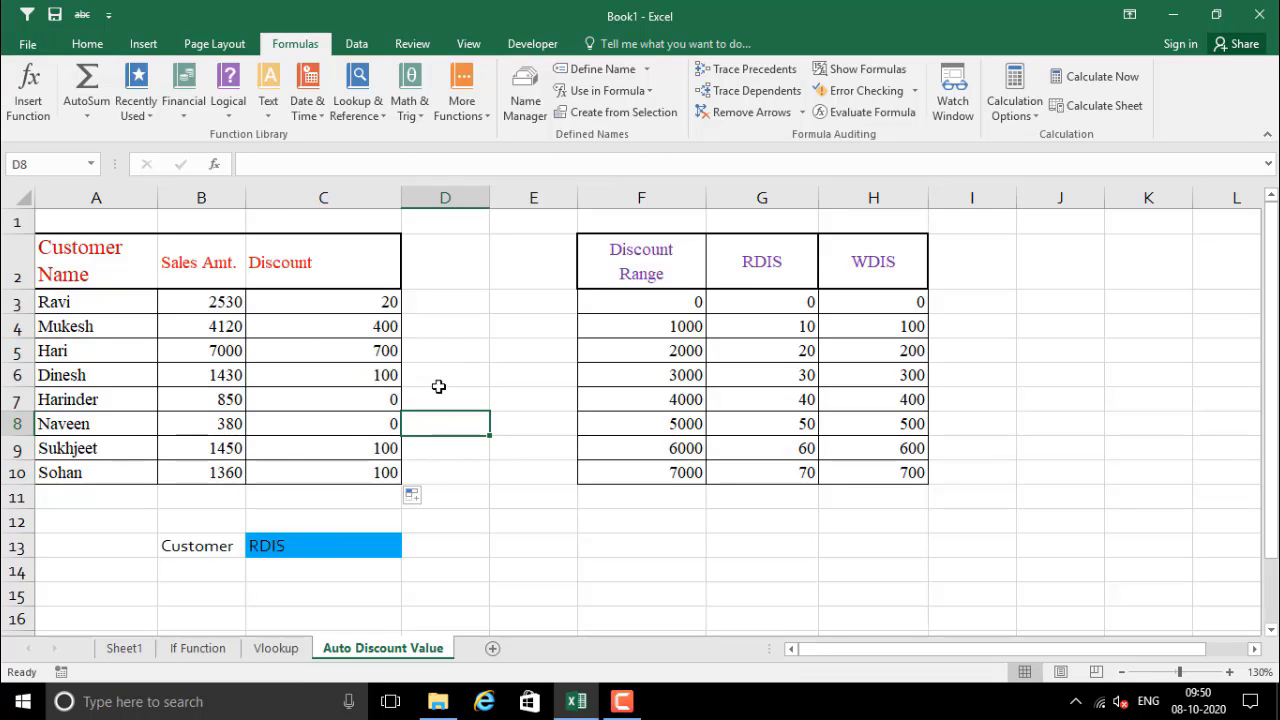
# - Examine the filled Discount cells and how the Customer cell reference in the formulas of C4 to C6 shifts by row
pyautogui.moveTo(366, 300); pyautogui.dragTo(365, 468)
pyautogui.click(465, 403)
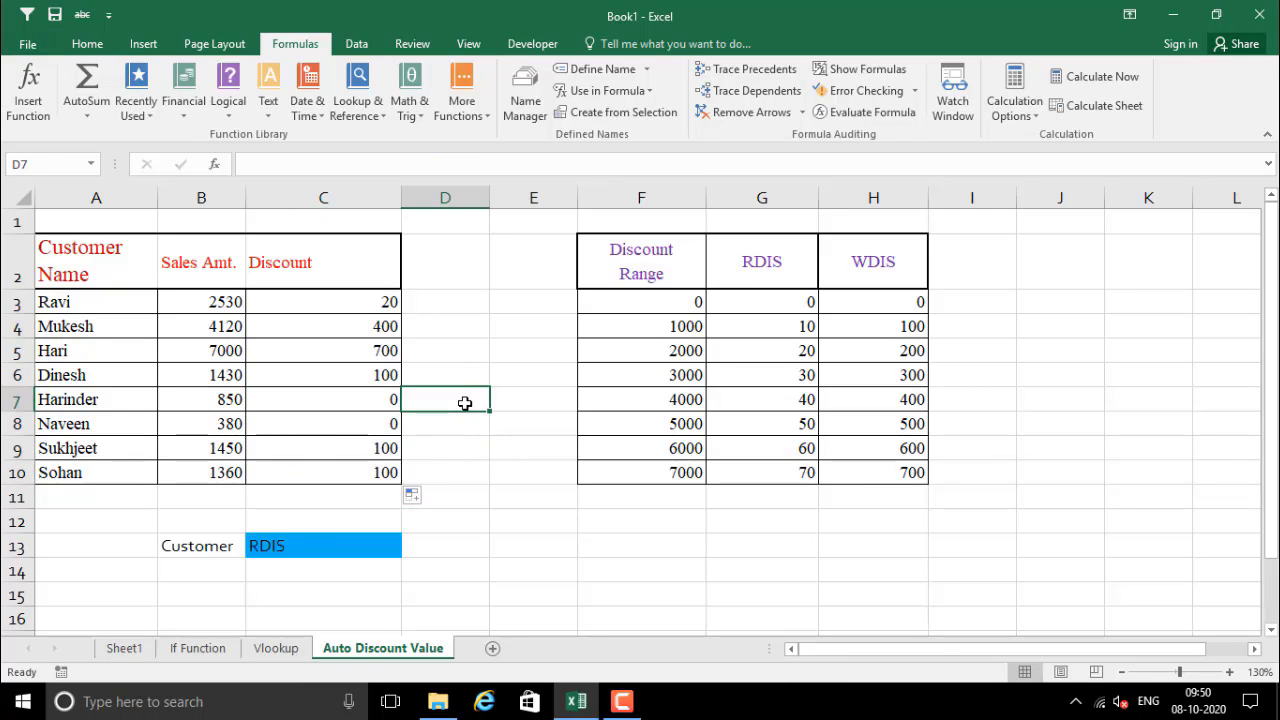
pyautogui.click(350, 327)
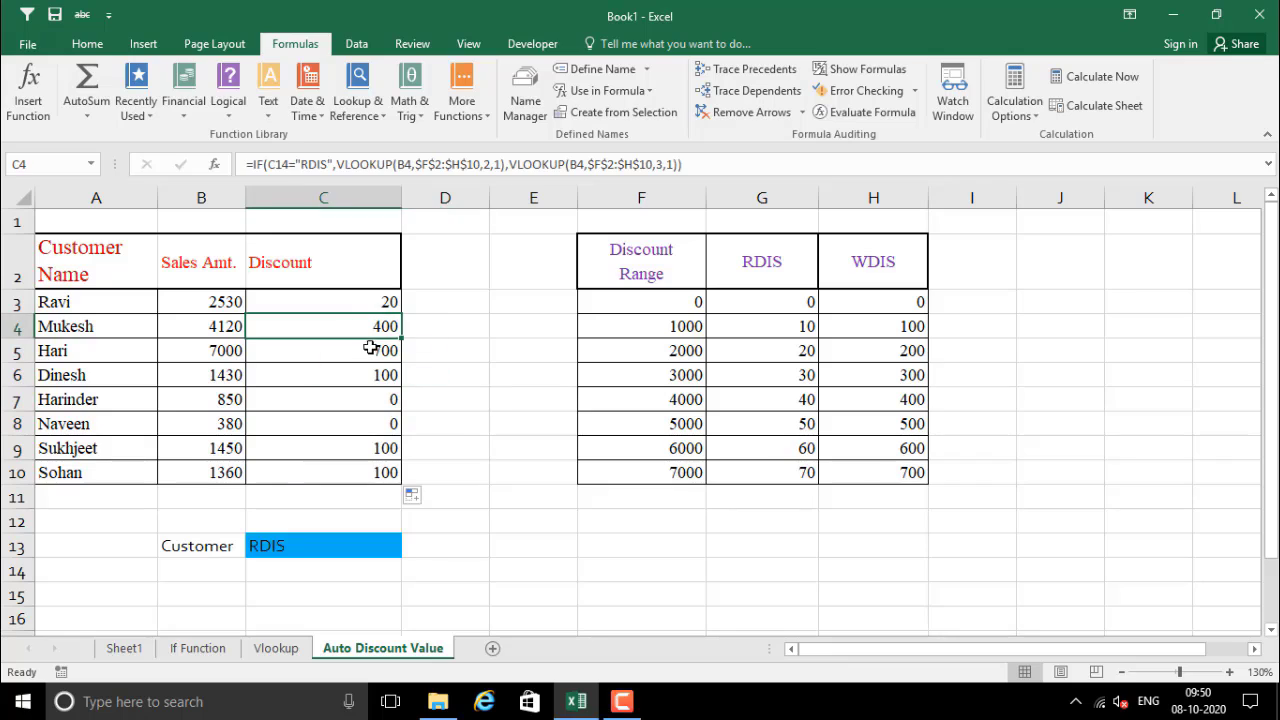
pyautogui.click(369, 348)
pyautogui.click(371, 376)
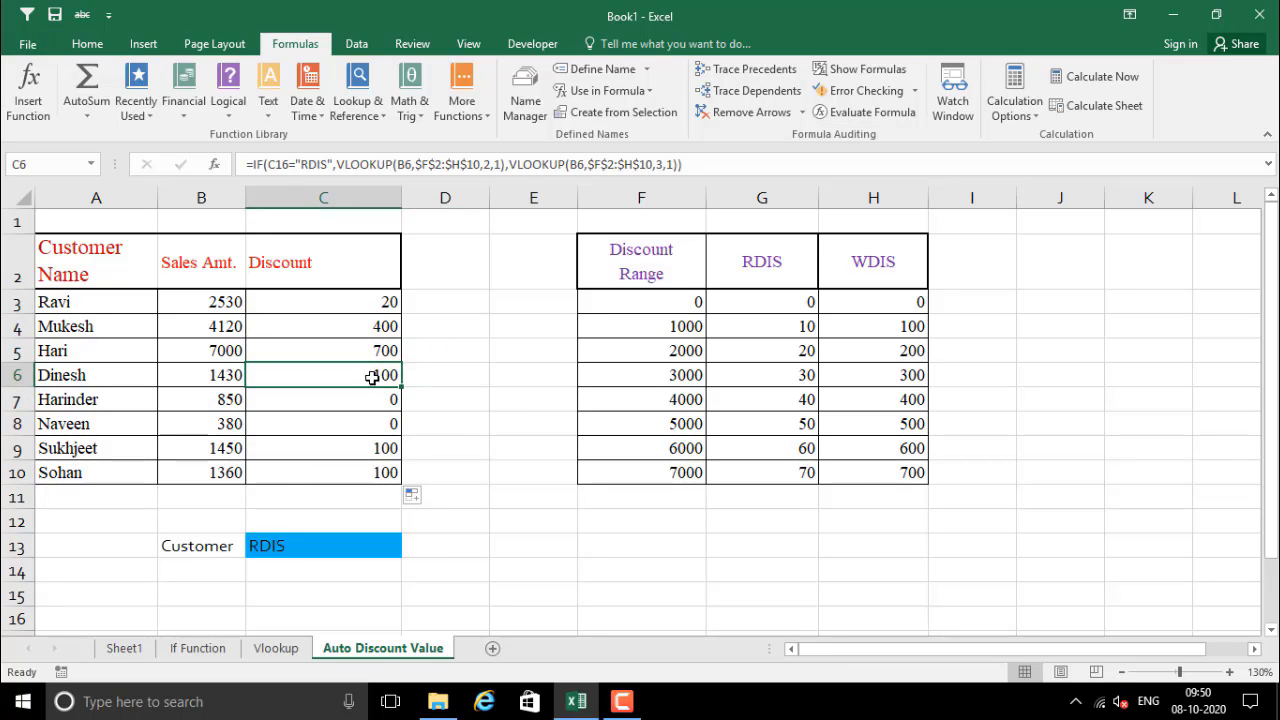
pyautogui.click(361, 326)
pyautogui.click(364, 349)
pyautogui.click(364, 380)
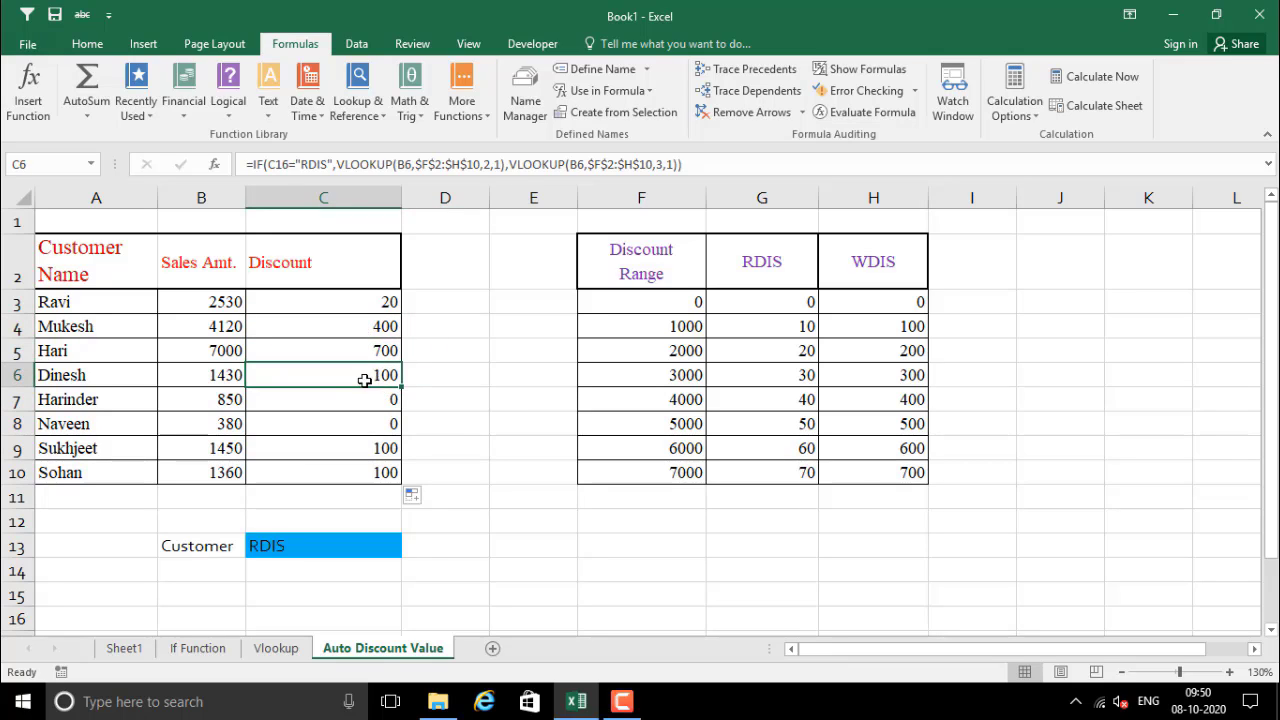
# - Compare the filled discounts with the table's RDIS and WDIS columns, and check the formulas' Customer references against C13 and C15
pyautogui.click(354, 446)
pyautogui.click(363, 473)
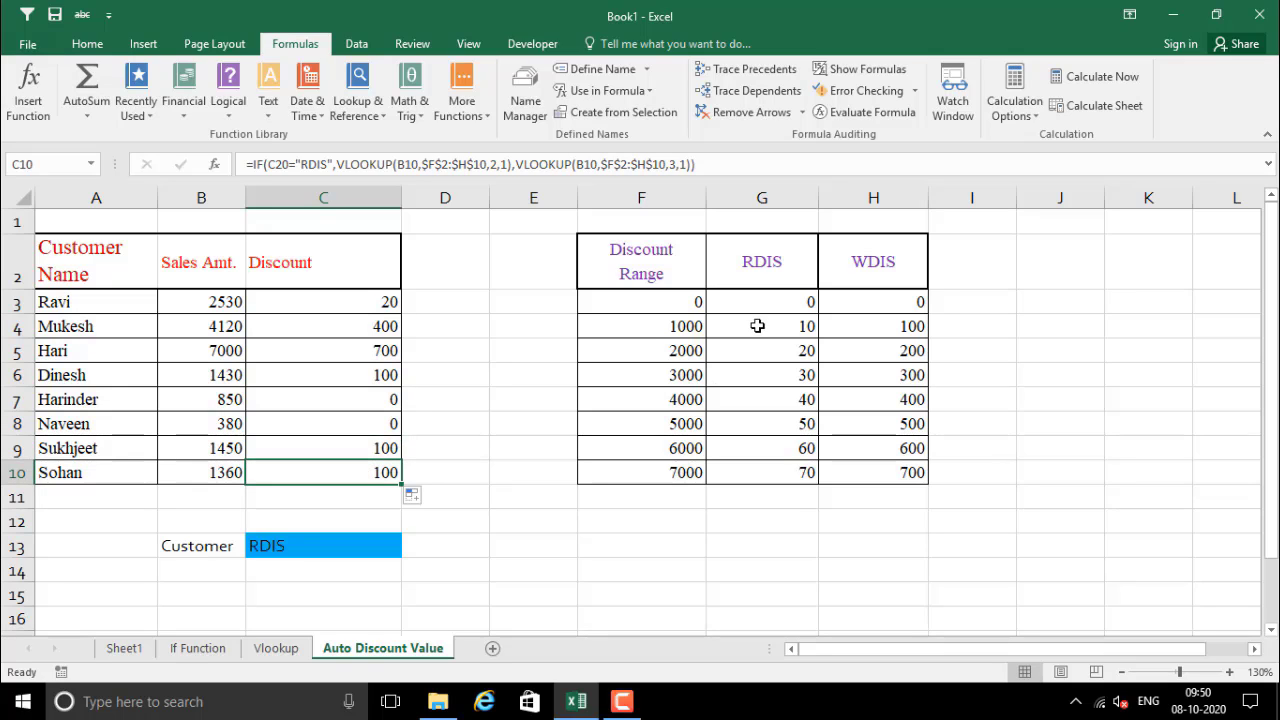
pyautogui.click(311, 545)
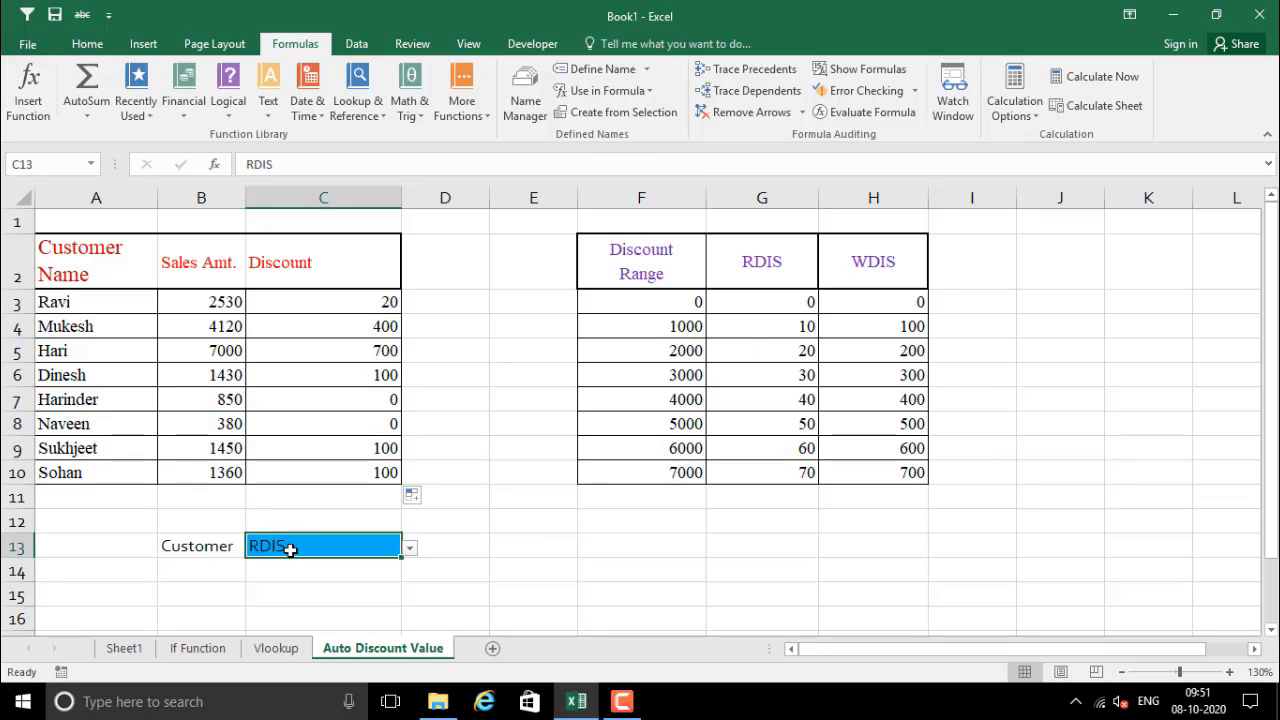
pyautogui.moveTo(770, 325); pyautogui.dragTo(797, 474)
pyautogui.click(783, 477)
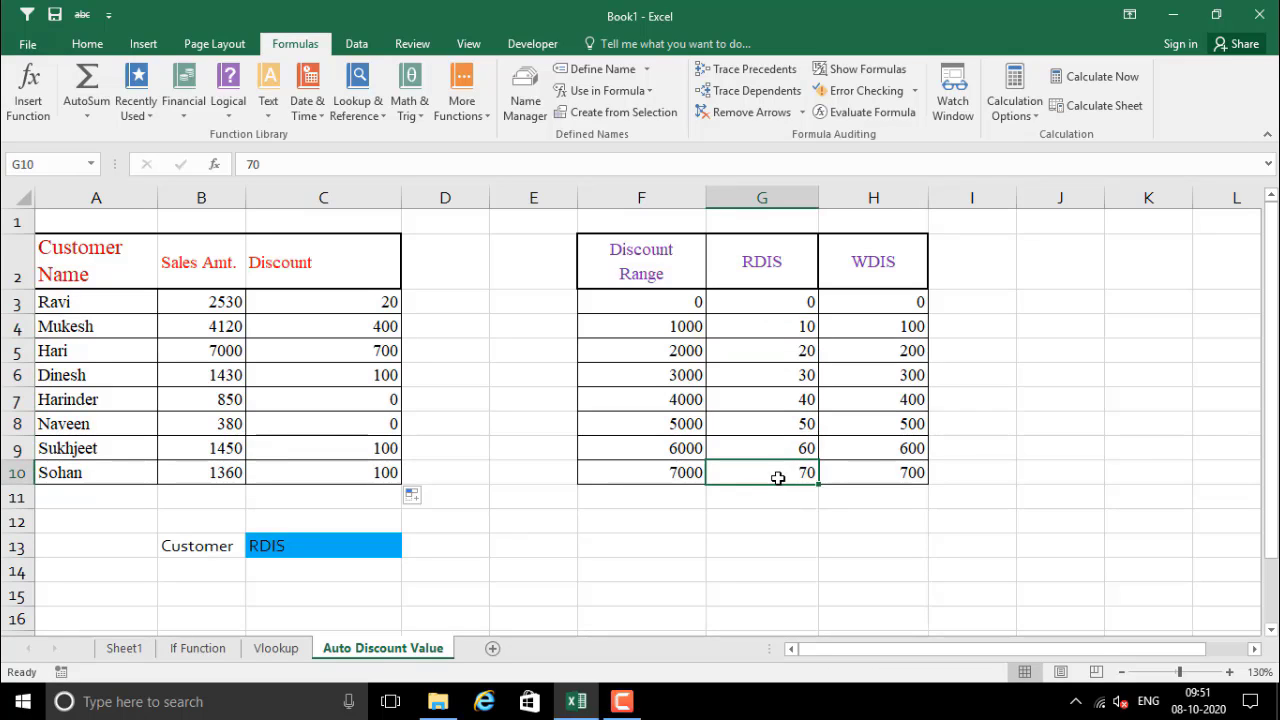
pyautogui.click(390, 328)
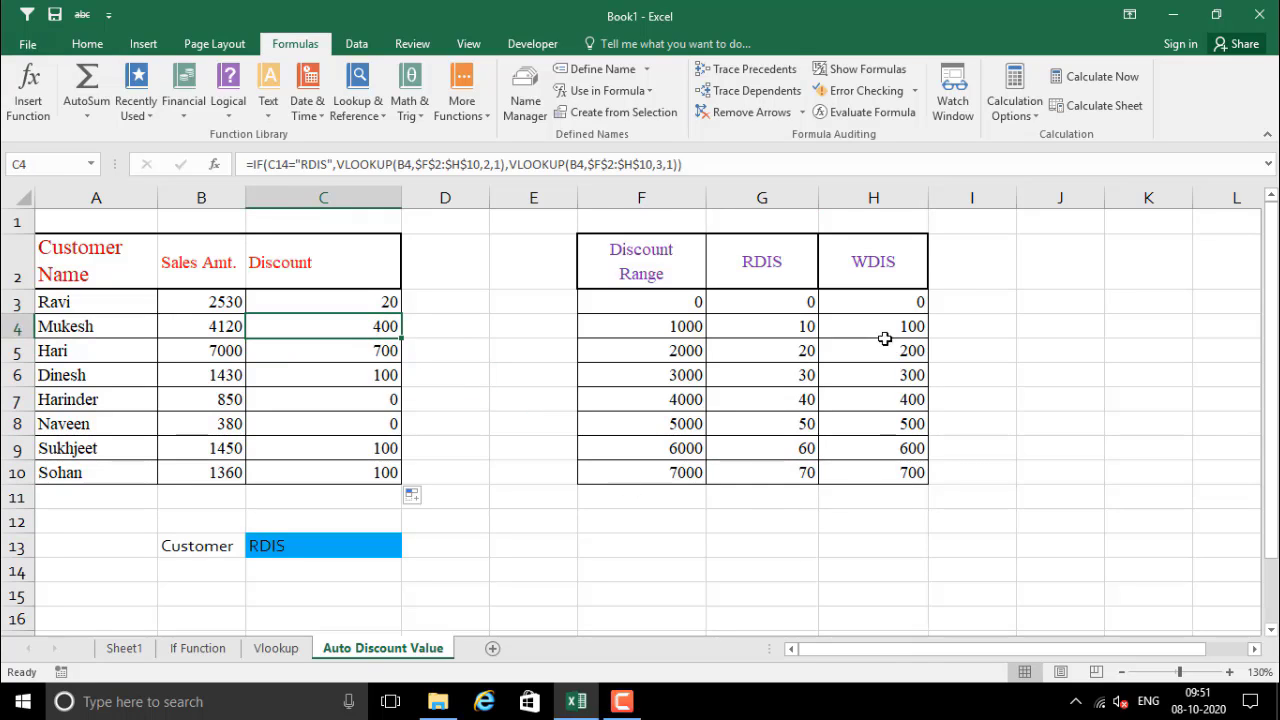
pyautogui.moveTo(885, 336); pyautogui.dragTo(886, 471)
pyautogui.moveTo(286, 322); pyautogui.dragTo(337, 466)
pyautogui.click(329, 346)
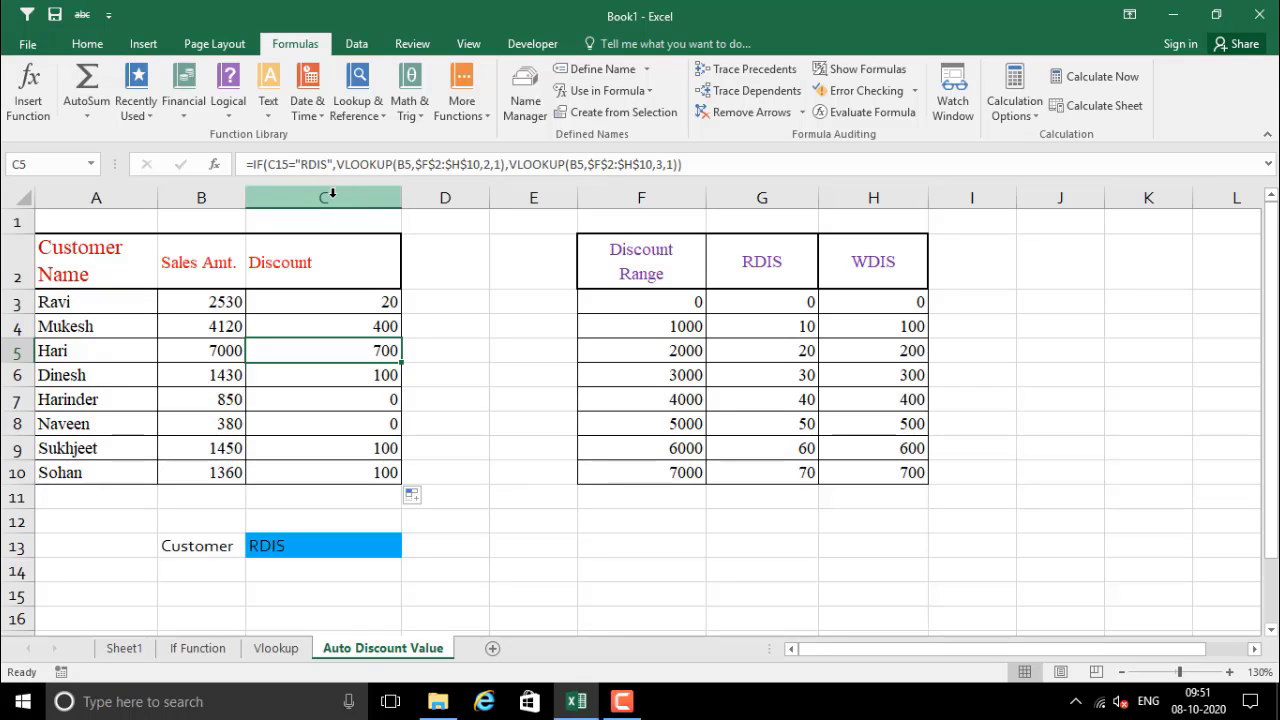
pyautogui.click(316, 594)
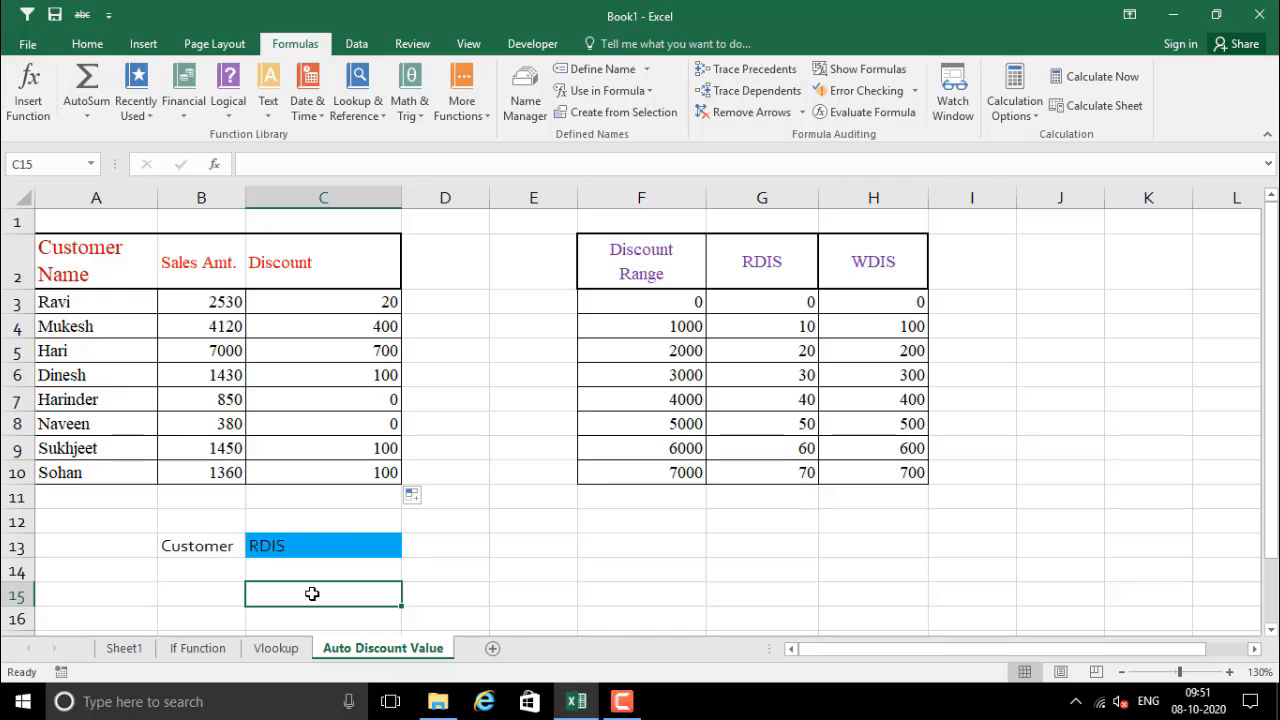
pyautogui.click(316, 542)
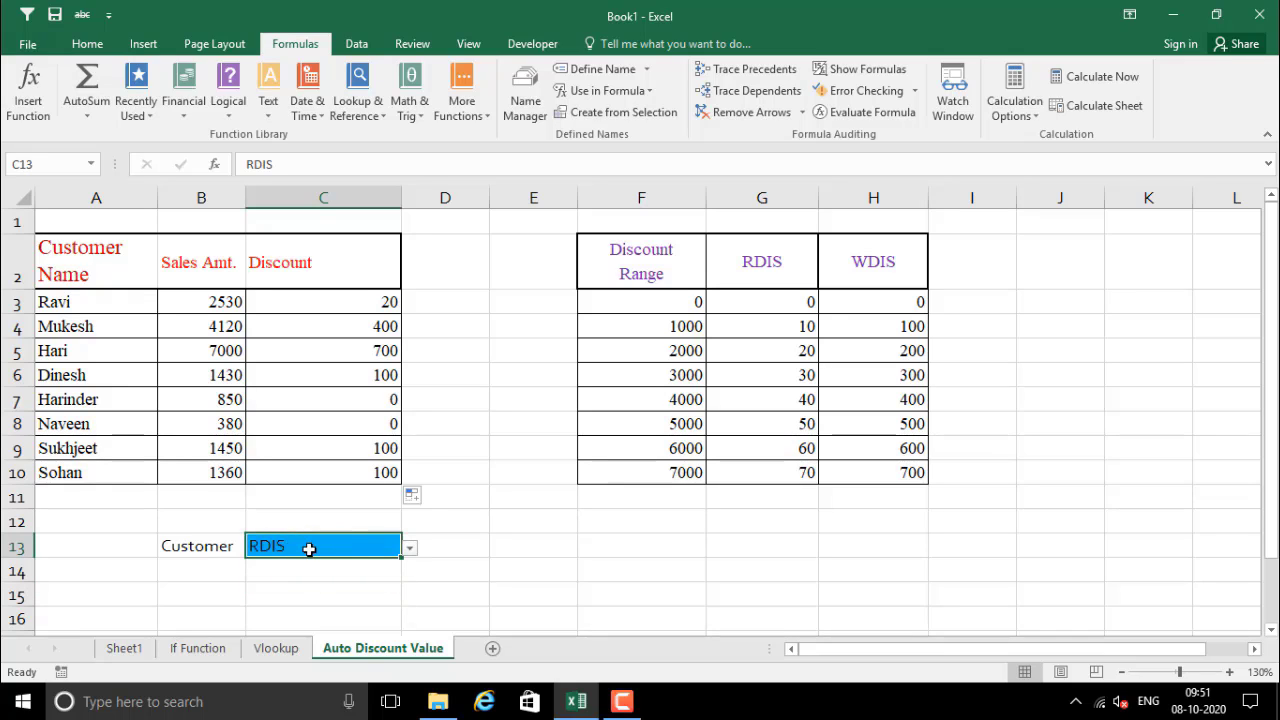
# - Make the Customer cell reference in the logical test of C3's IF formula absolute, as $C$13="RDIS"
pyautogui.click(320, 306)
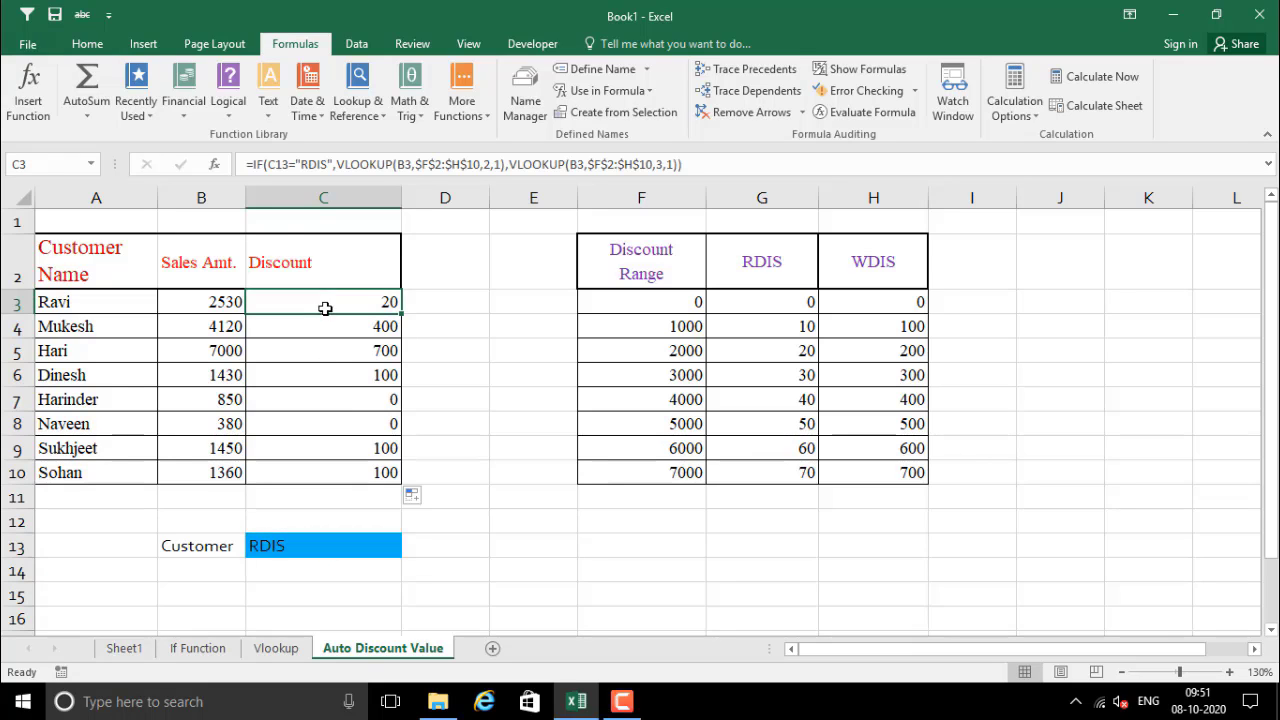
pyautogui.click(257, 164)
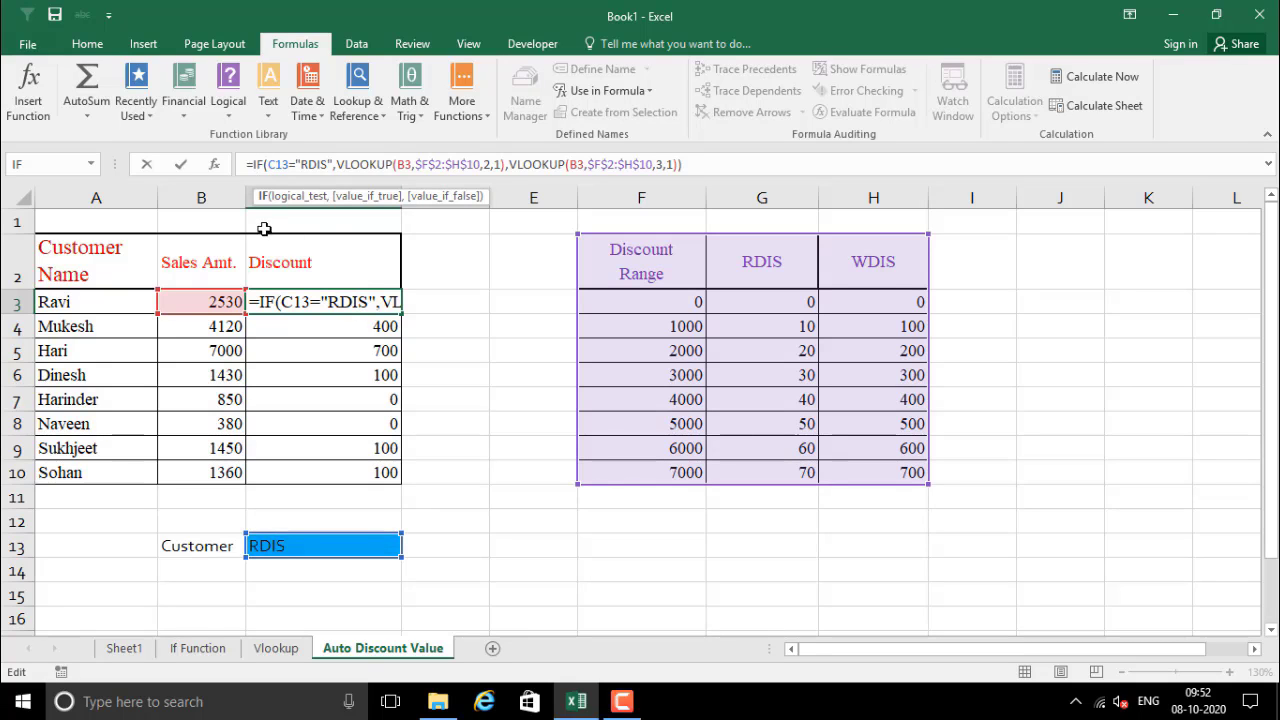
pyautogui.click(215, 166)
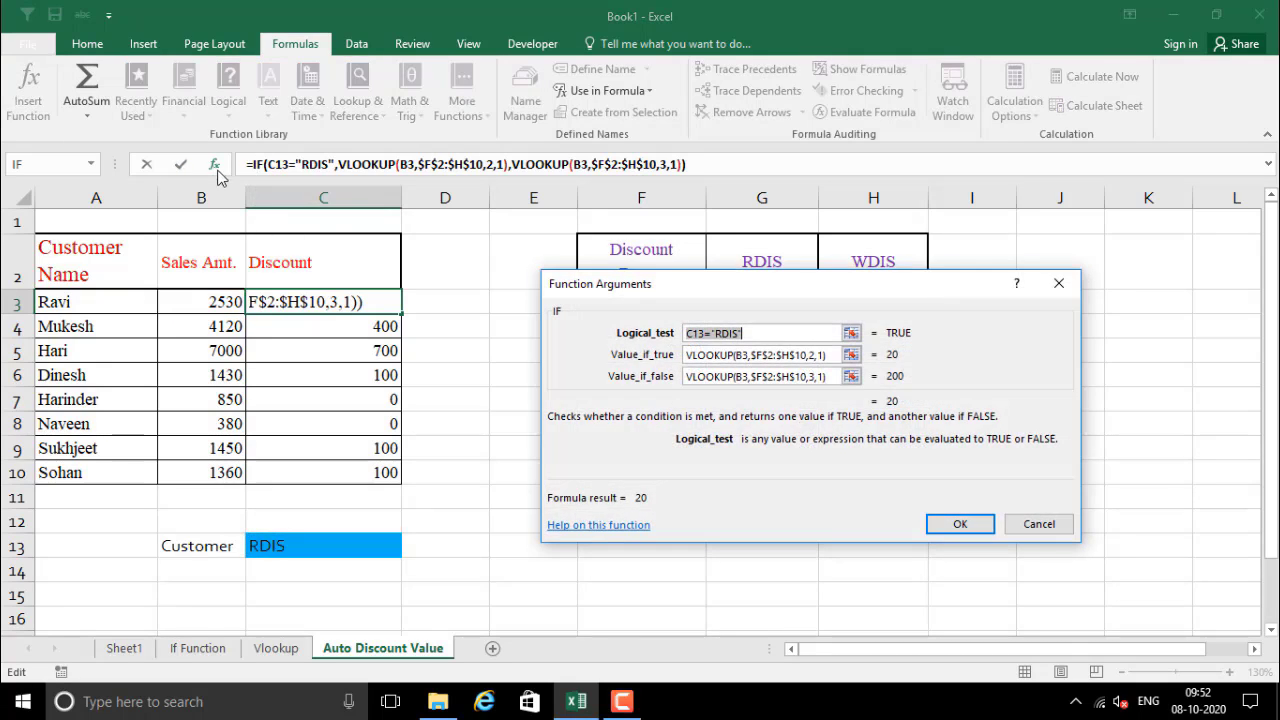
pyautogui.click(687, 333)
pyautogui.press('F4')
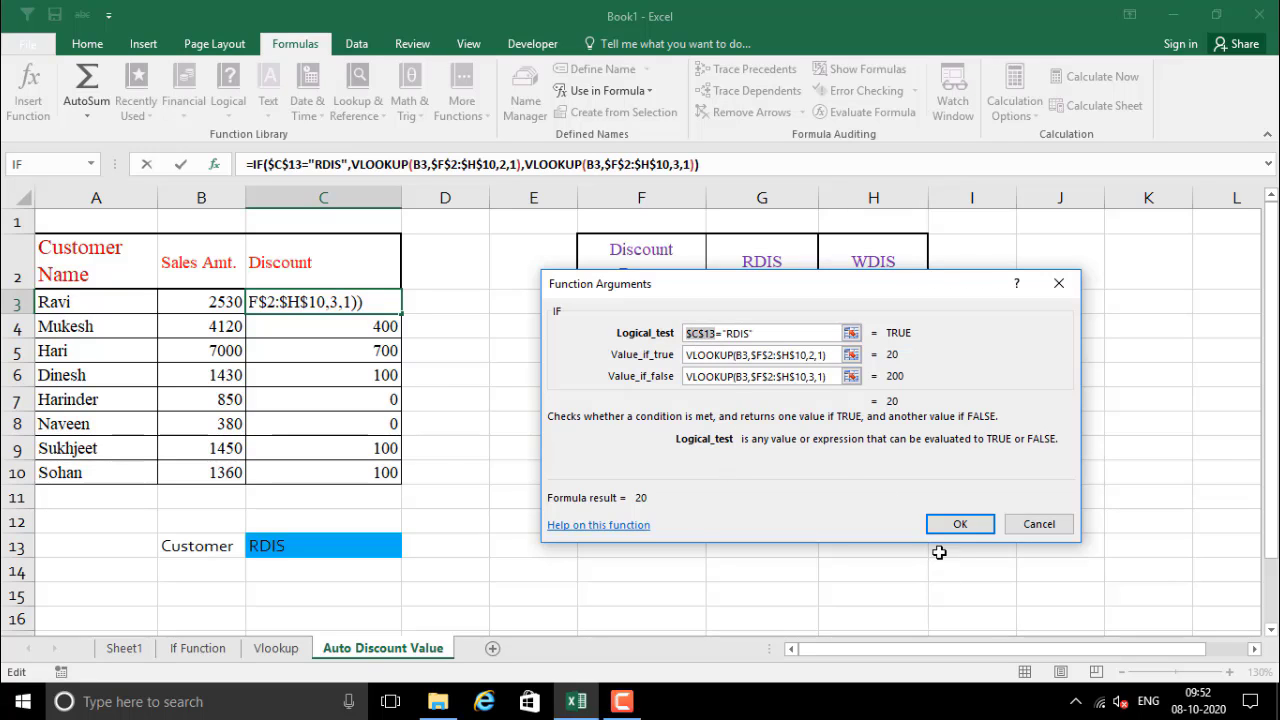
pyautogui.click(958, 525)
pyautogui.click(596, 506)
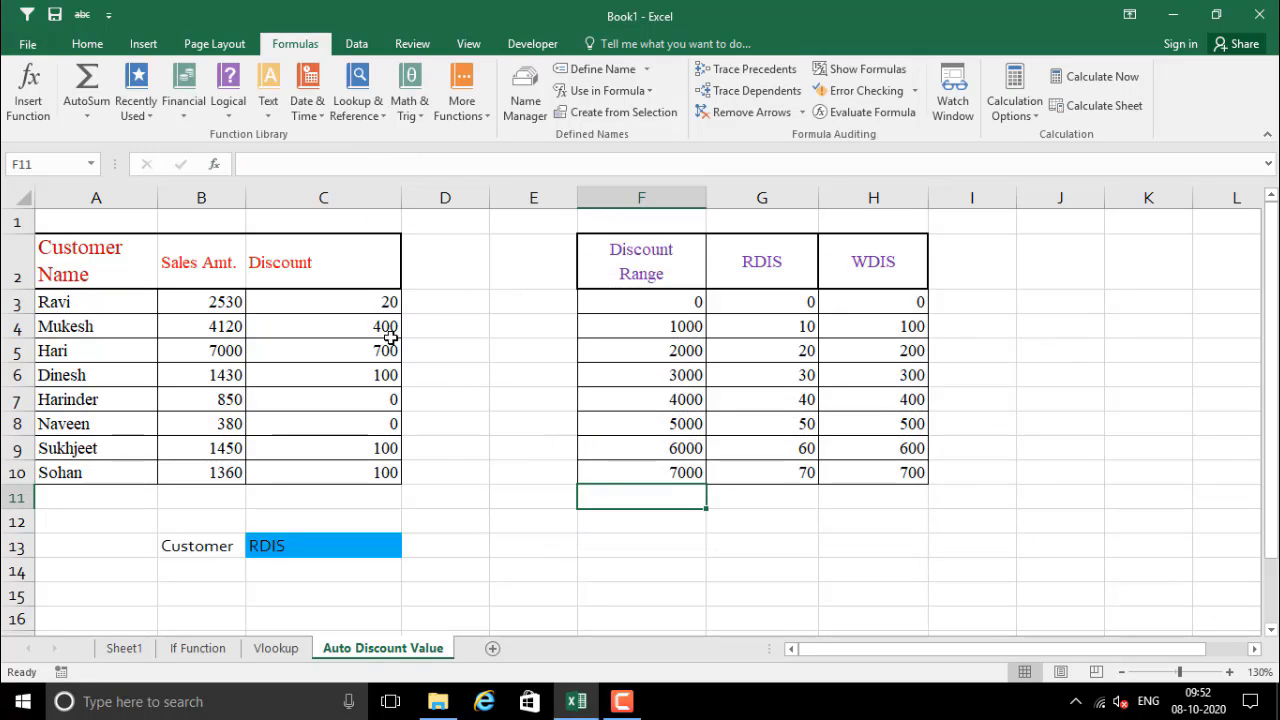
pyautogui.click(354, 299)
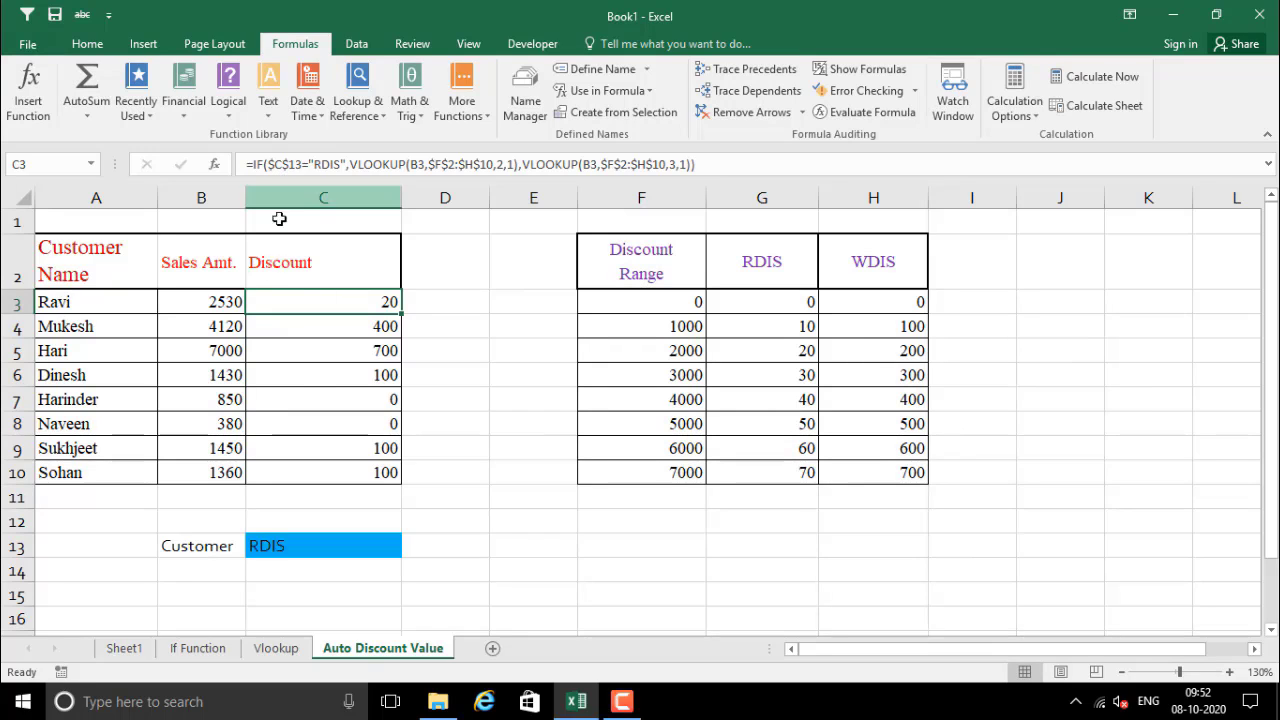
pyautogui.click(314, 545)
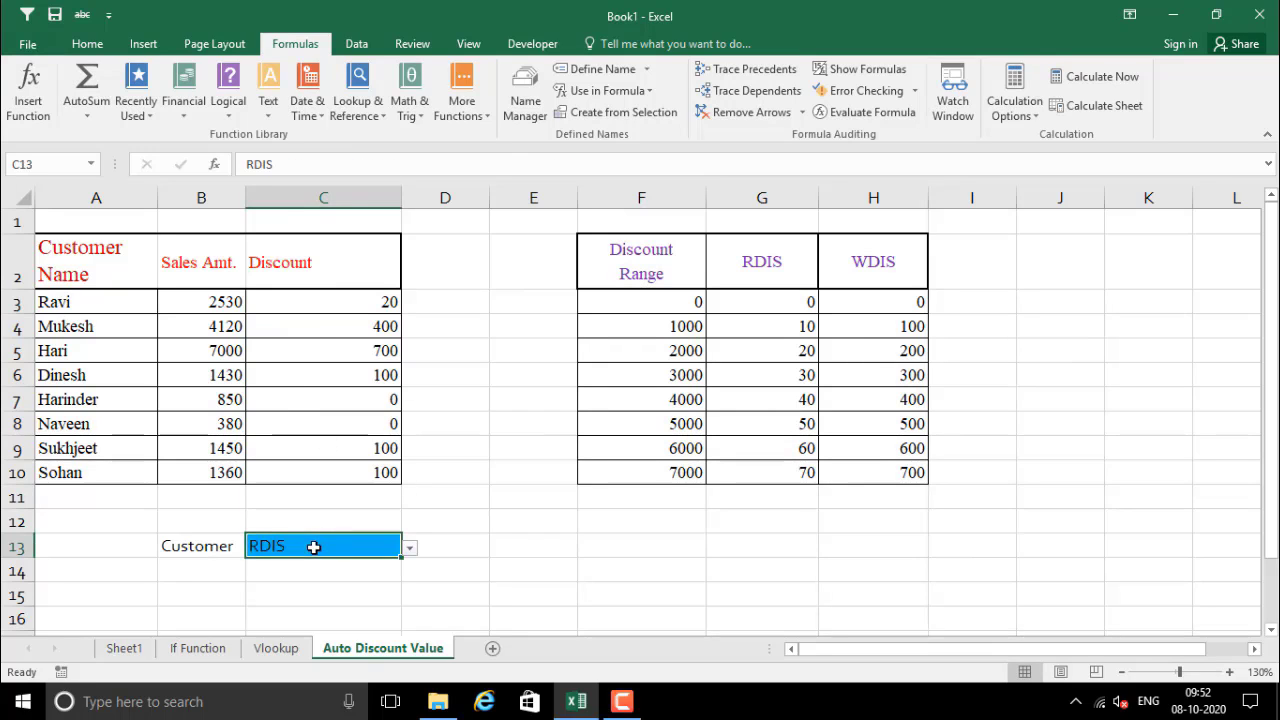
# - Clear the old discounts in C4:C10 and refill them with the corrected formula from C3
pyautogui.moveTo(338, 326); pyautogui.dragTo(357, 477)
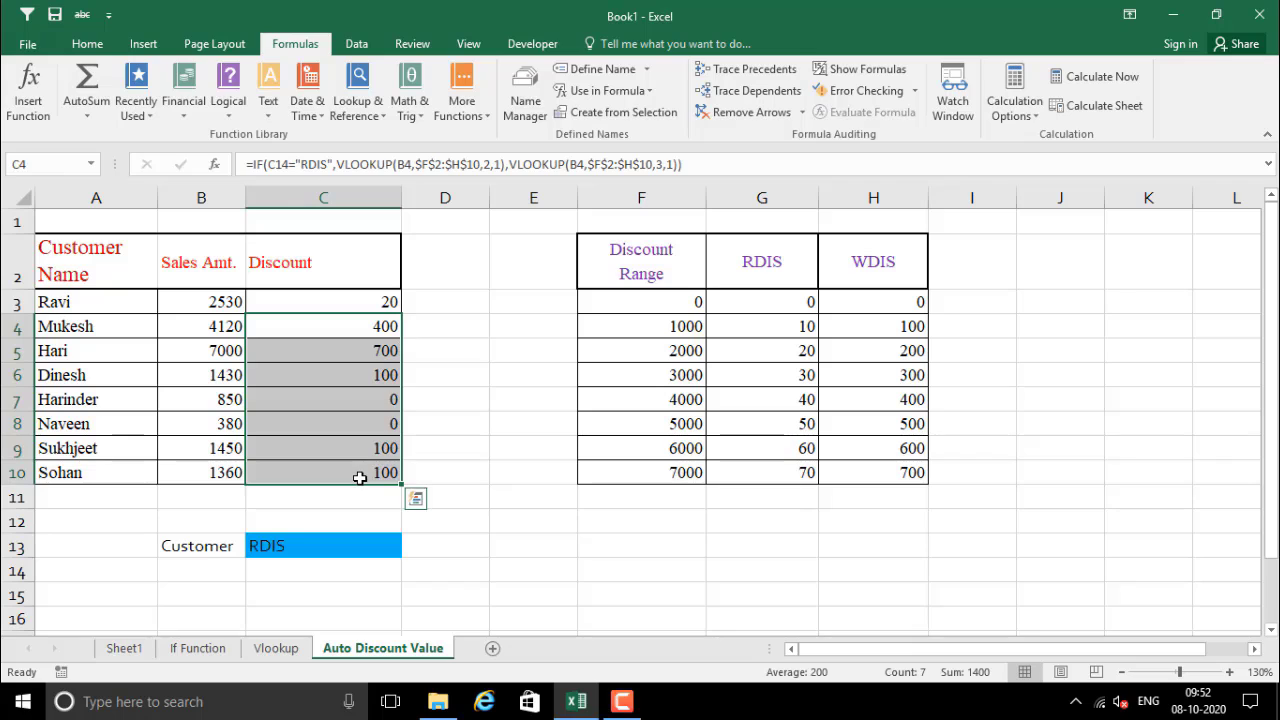
pyautogui.press('Delete')
pyautogui.click(390, 300)
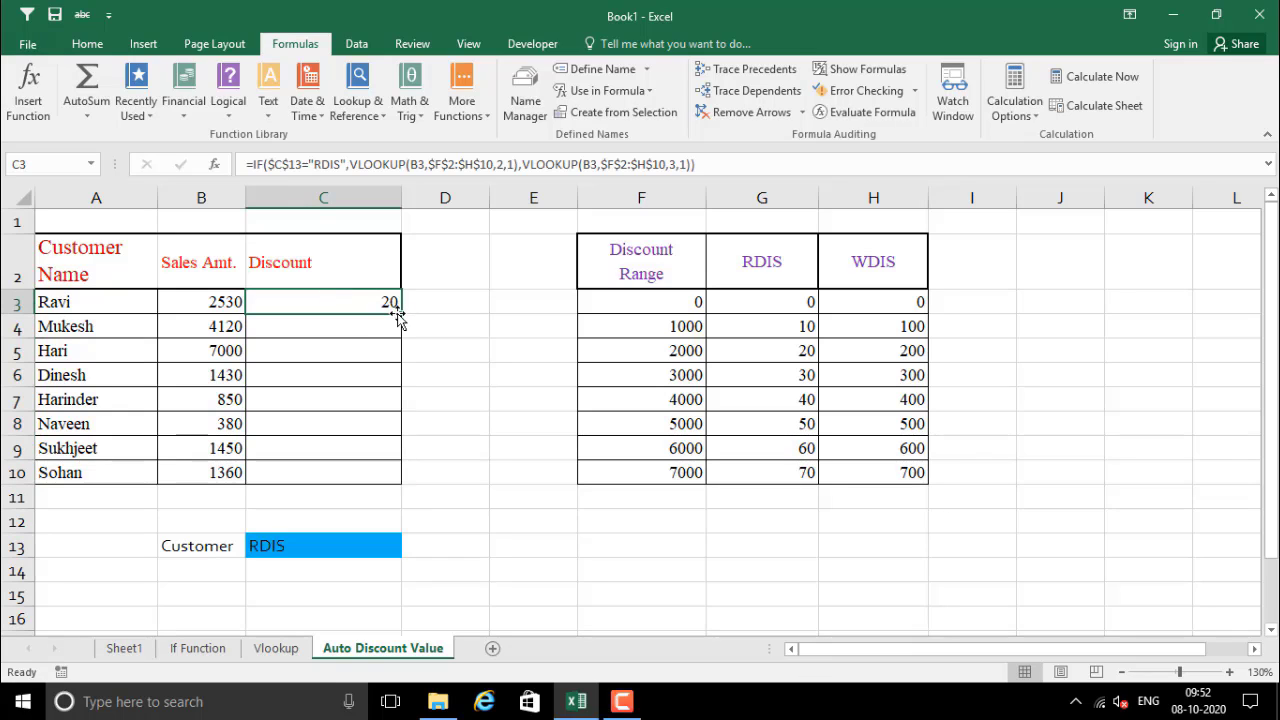
pyautogui.moveTo(401, 314); pyautogui.dragTo(408, 486)
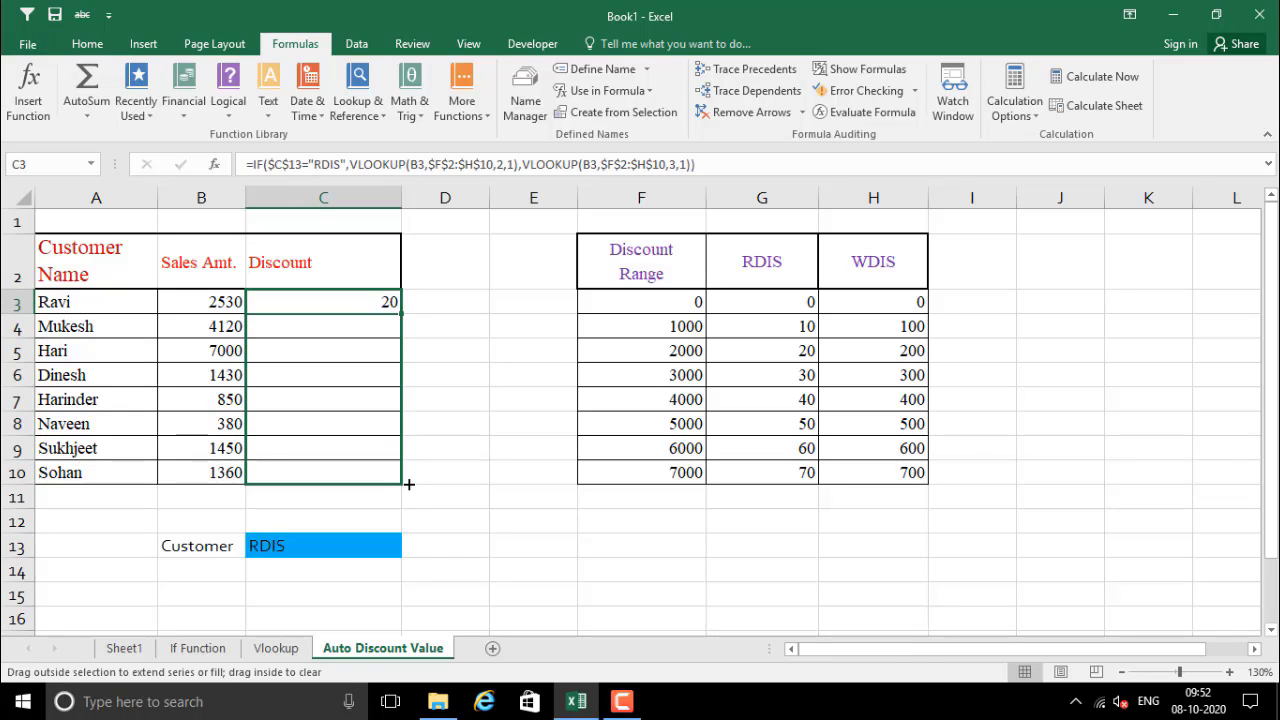
pyautogui.click(466, 429)
# - Examine the refilled discount formulas and compare the last row's sales amount and discount with the RDIS value for range 1000
pyautogui.click(340, 351)
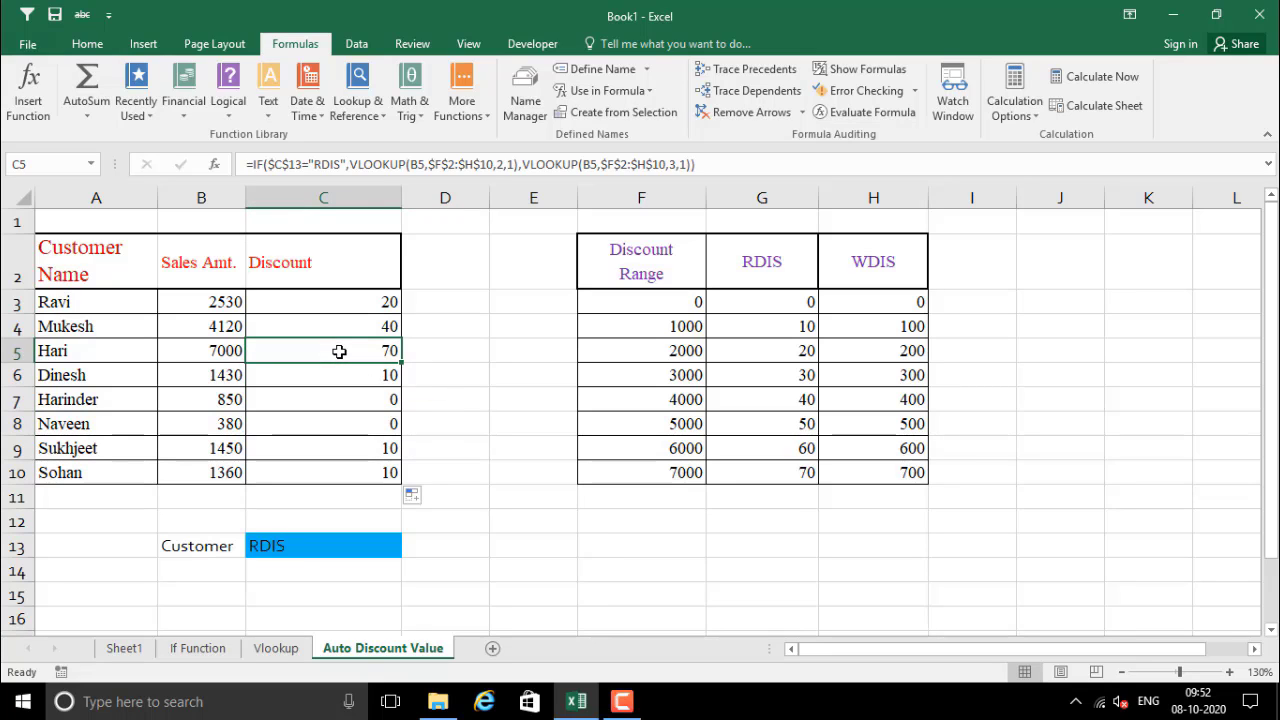
pyautogui.moveTo(310, 300); pyautogui.dragTo(312, 472)
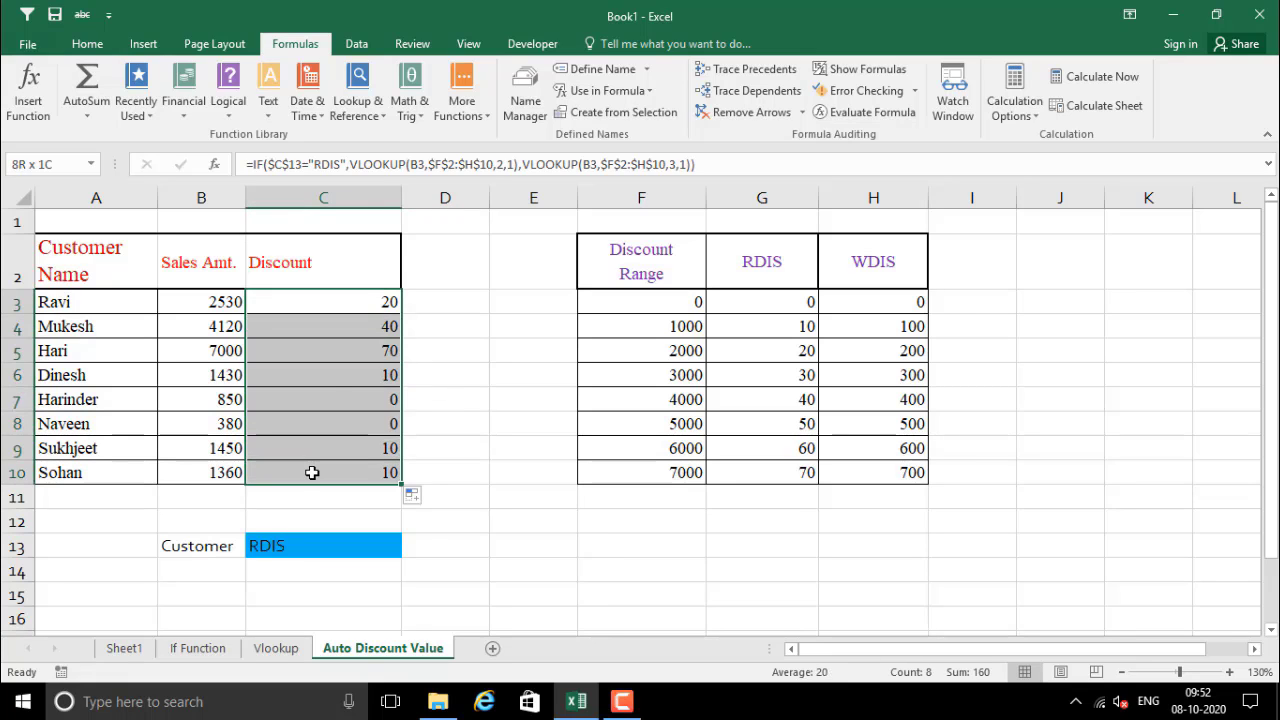
pyautogui.click(329, 374)
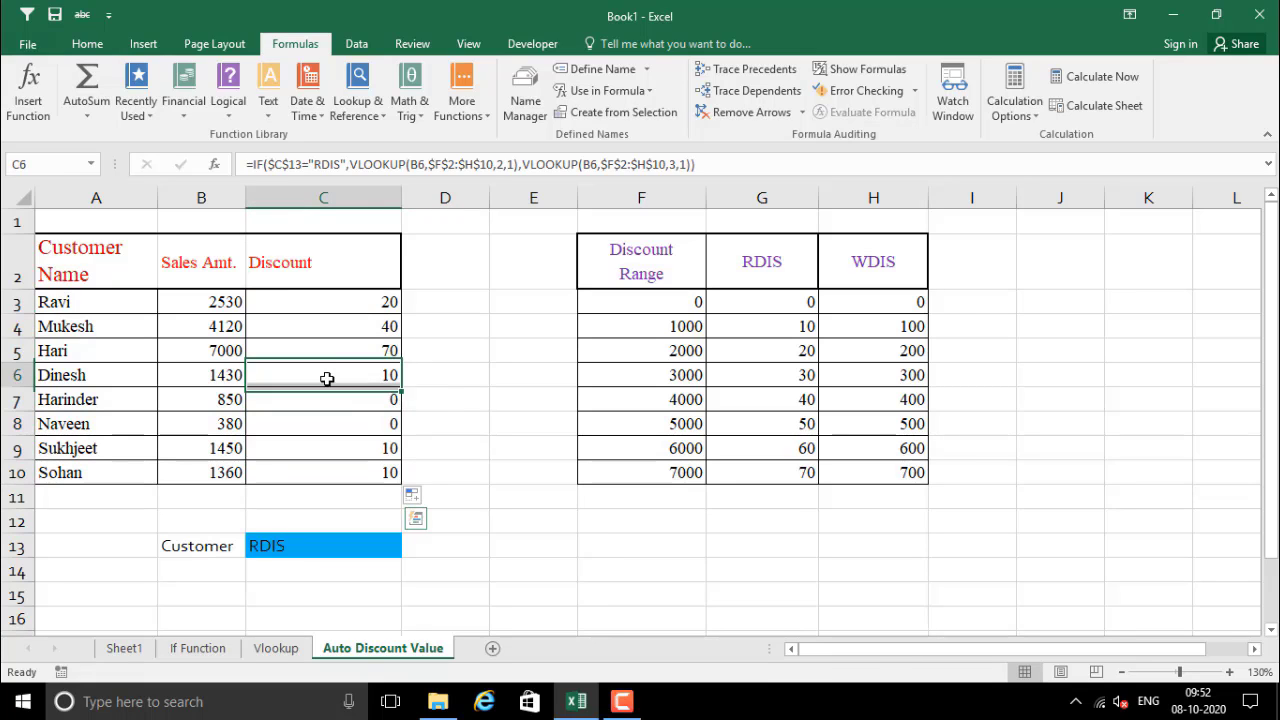
pyautogui.click(366, 421)
pyautogui.click(362, 469)
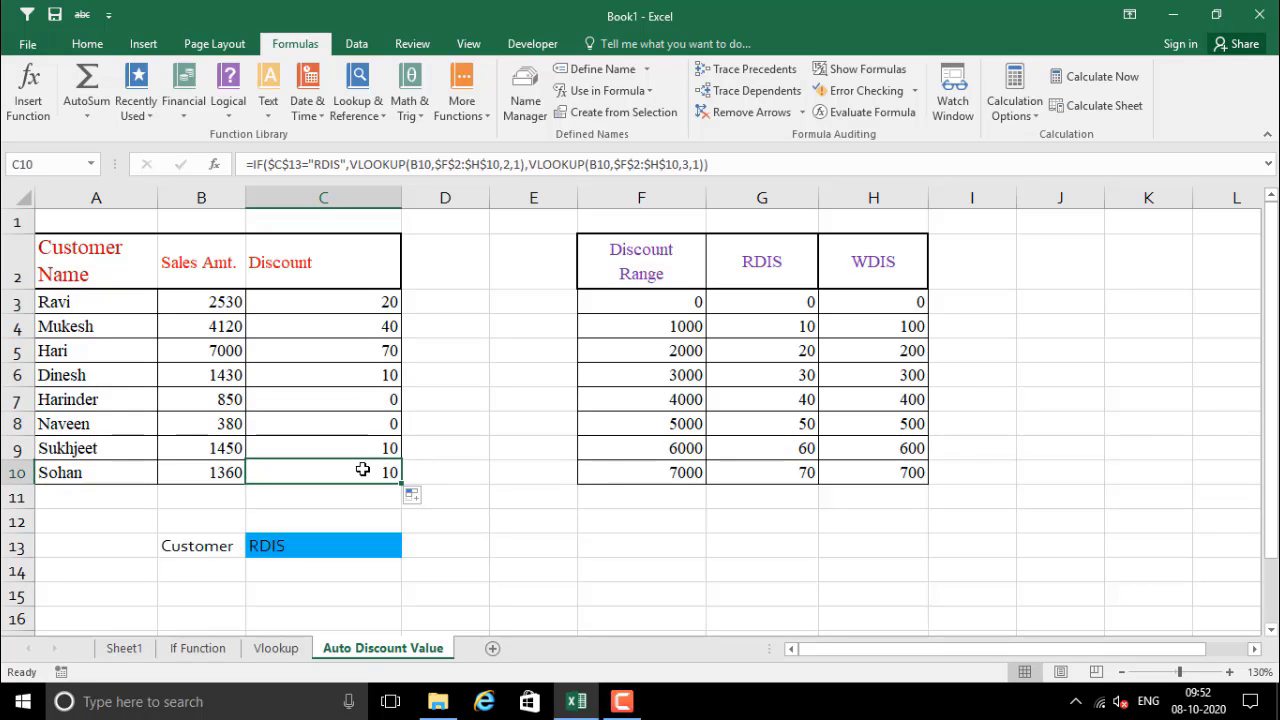
pyautogui.click(211, 474)
pyautogui.click(360, 476)
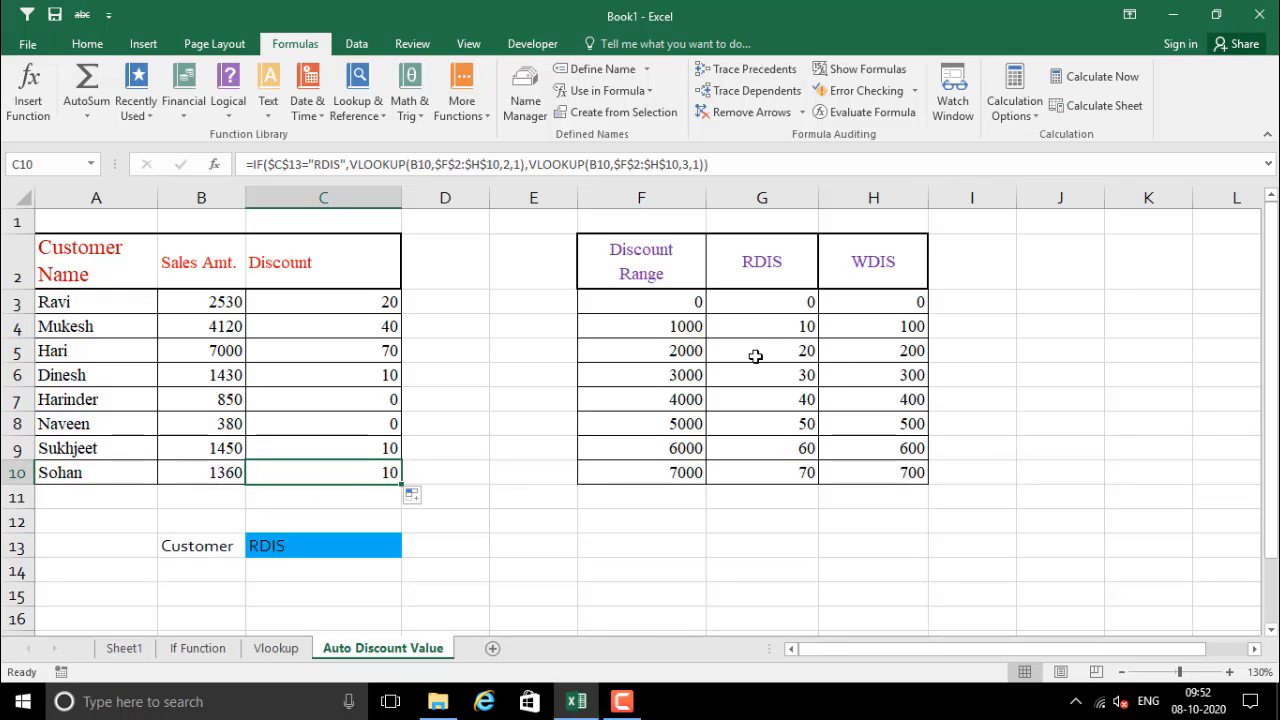
pyautogui.click(686, 329)
pyautogui.click(783, 333)
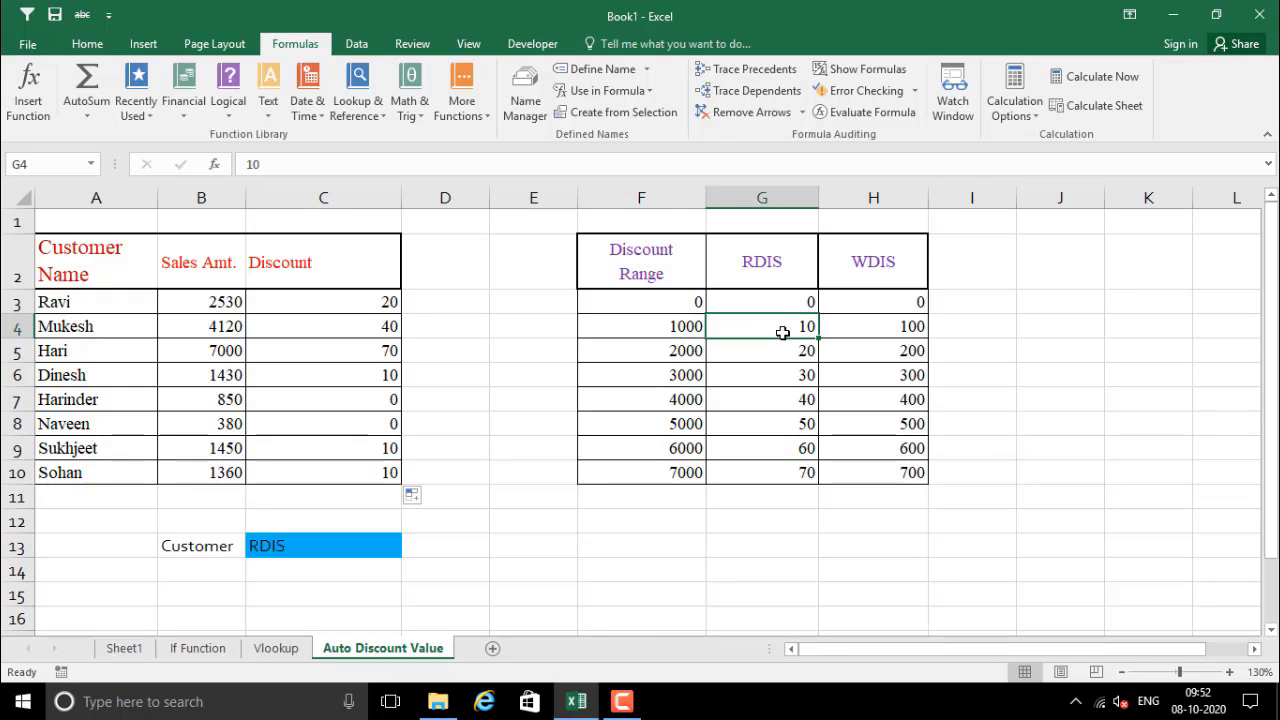
# - Switch the Customer cell C13 to WDIS and review the discounts in C3:C10
pyautogui.click(290, 542)
pyautogui.click(410, 548)
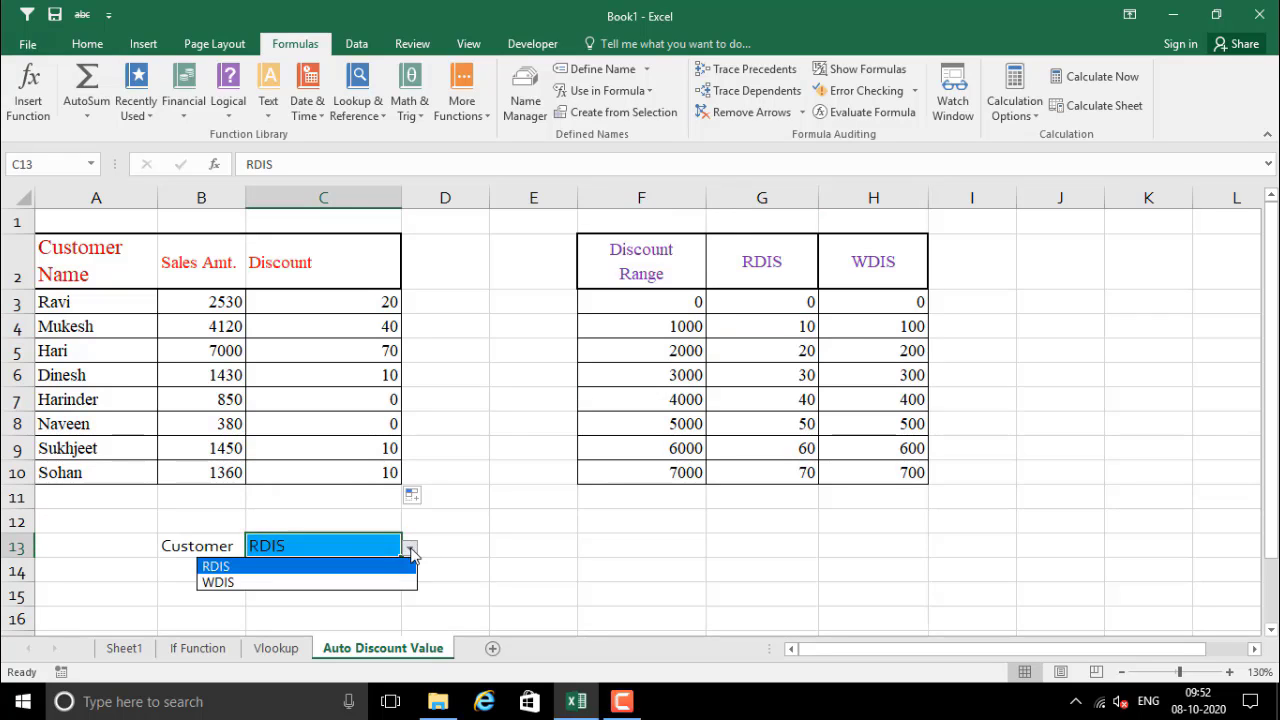
pyautogui.click(222, 586)
pyautogui.moveTo(347, 312); pyautogui.dragTo(343, 464)
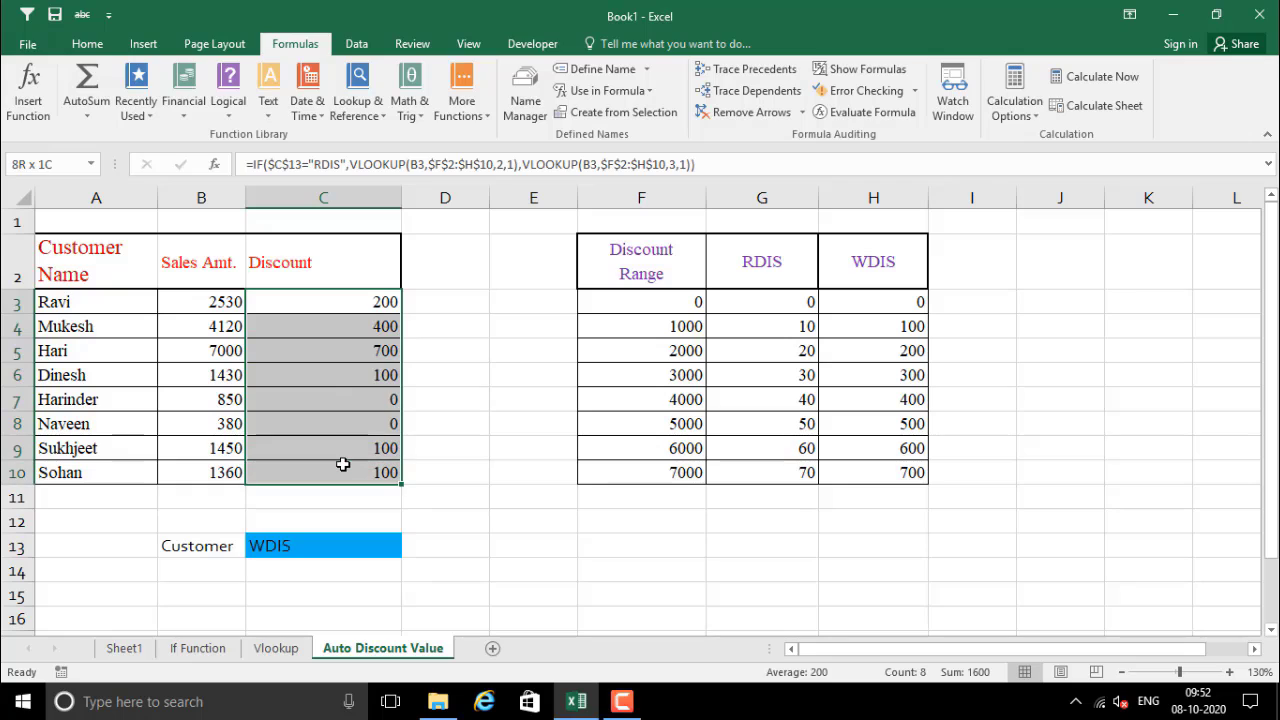
pyautogui.click(326, 352)
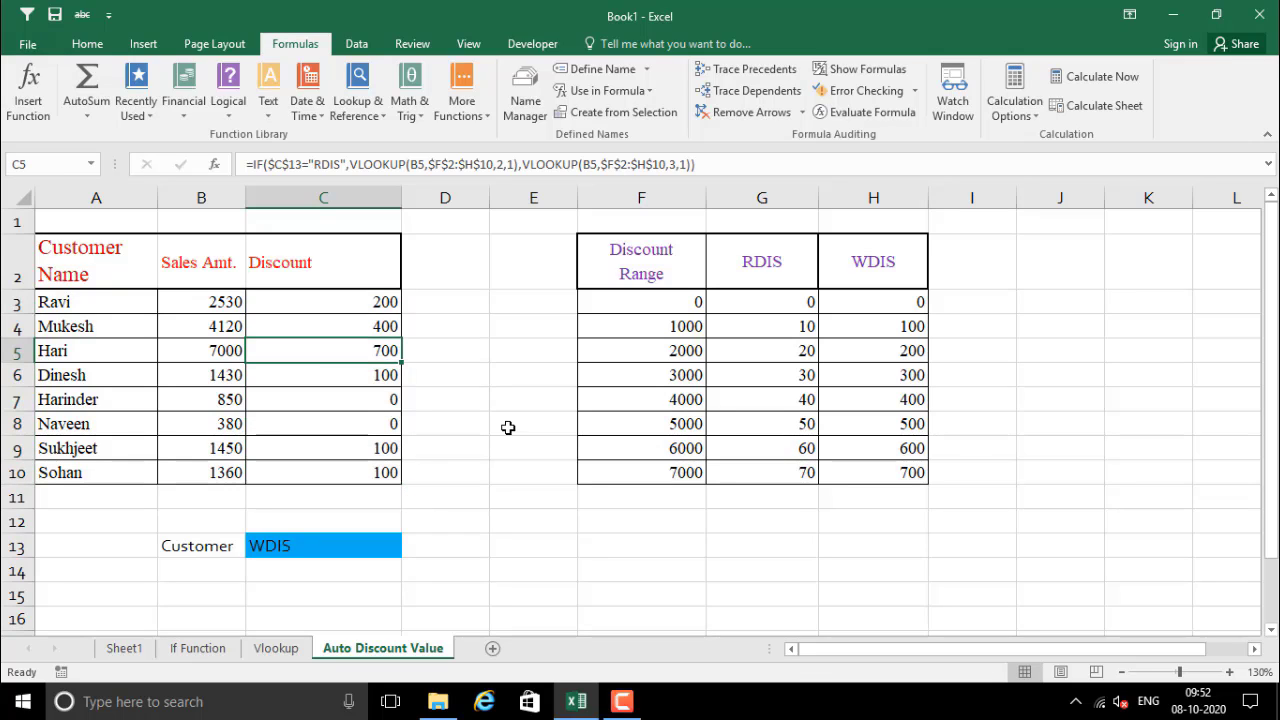
pyautogui.click(380, 507)
pyautogui.click(471, 422)
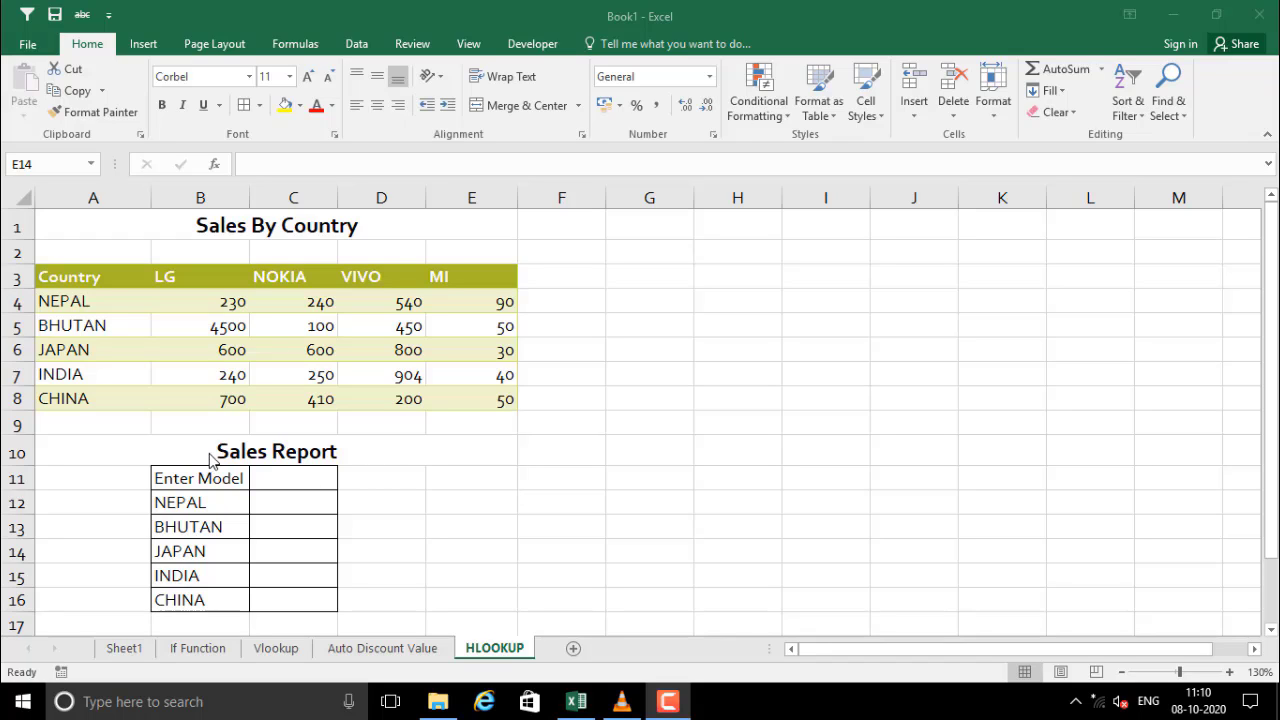
# - Examine the Sales Report layout, with its model entry cell C11 and the empty country cells C12:C16
pyautogui.moveTo(228, 449); pyautogui.dragTo(310, 602)
pyautogui.click(382, 500)
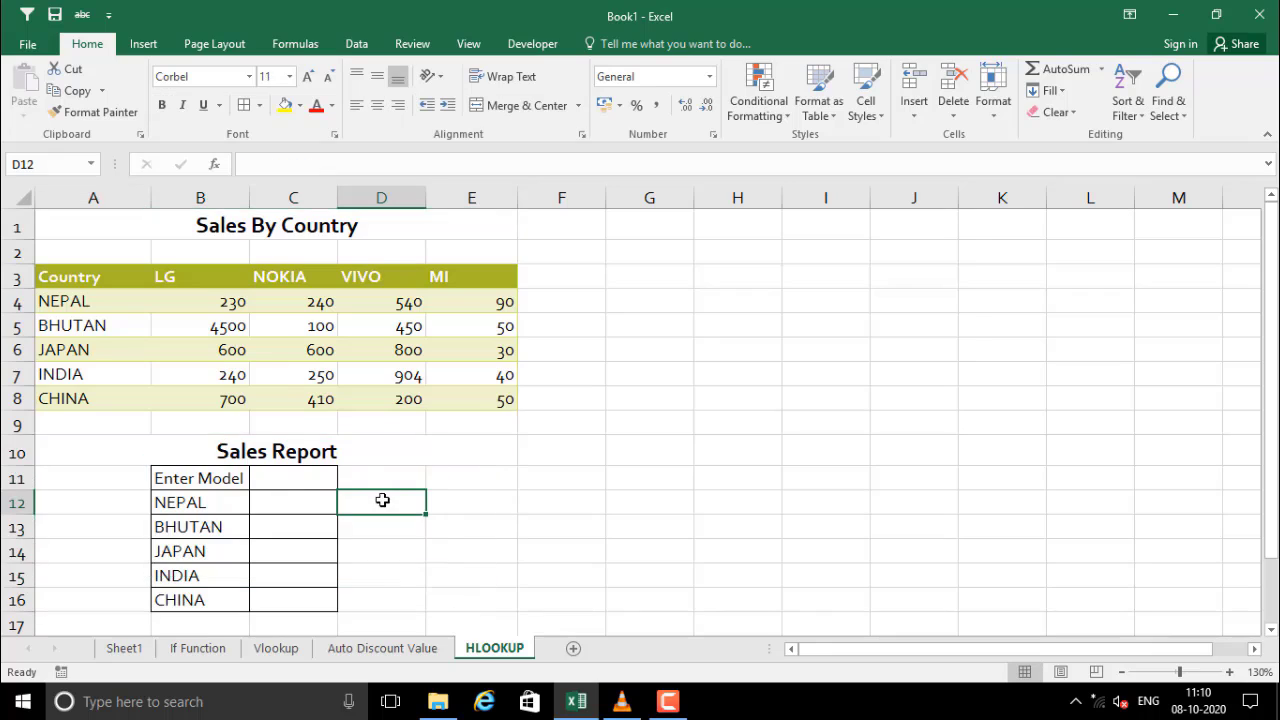
pyautogui.click(280, 475)
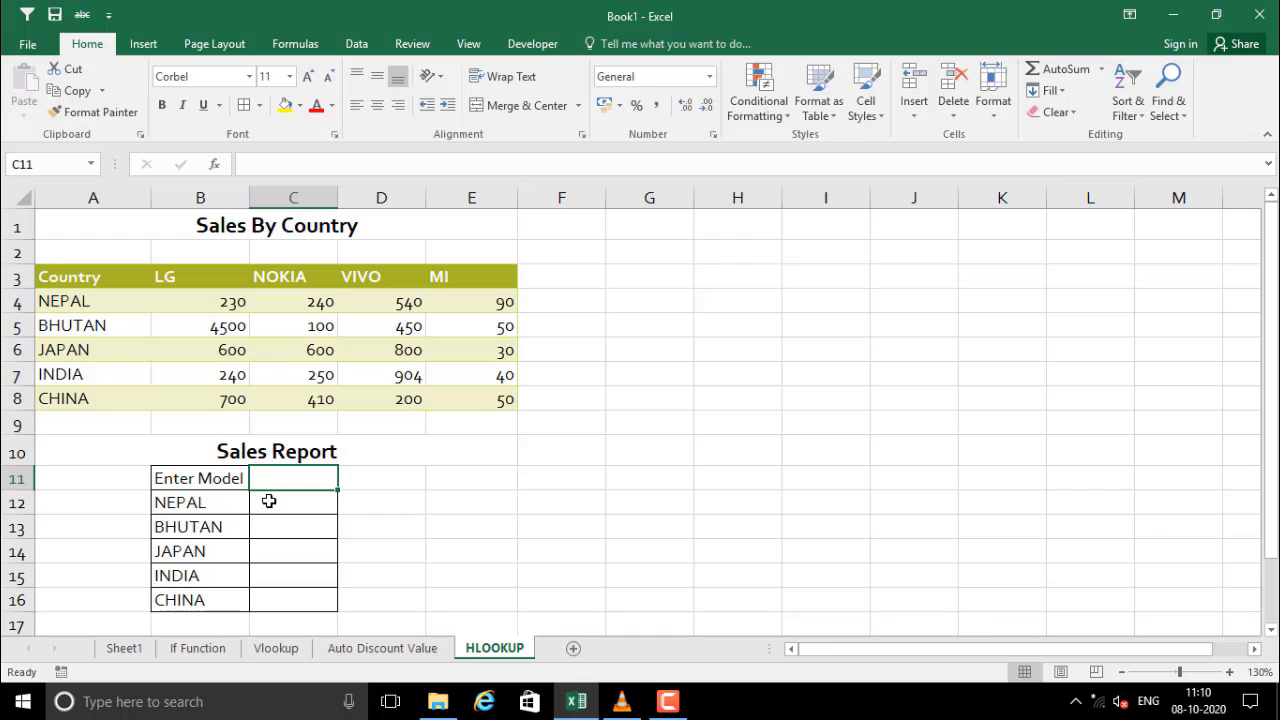
pyautogui.moveTo(256, 505); pyautogui.dragTo(286, 600)
pyautogui.moveTo(286, 505); pyautogui.dragTo(288, 598)
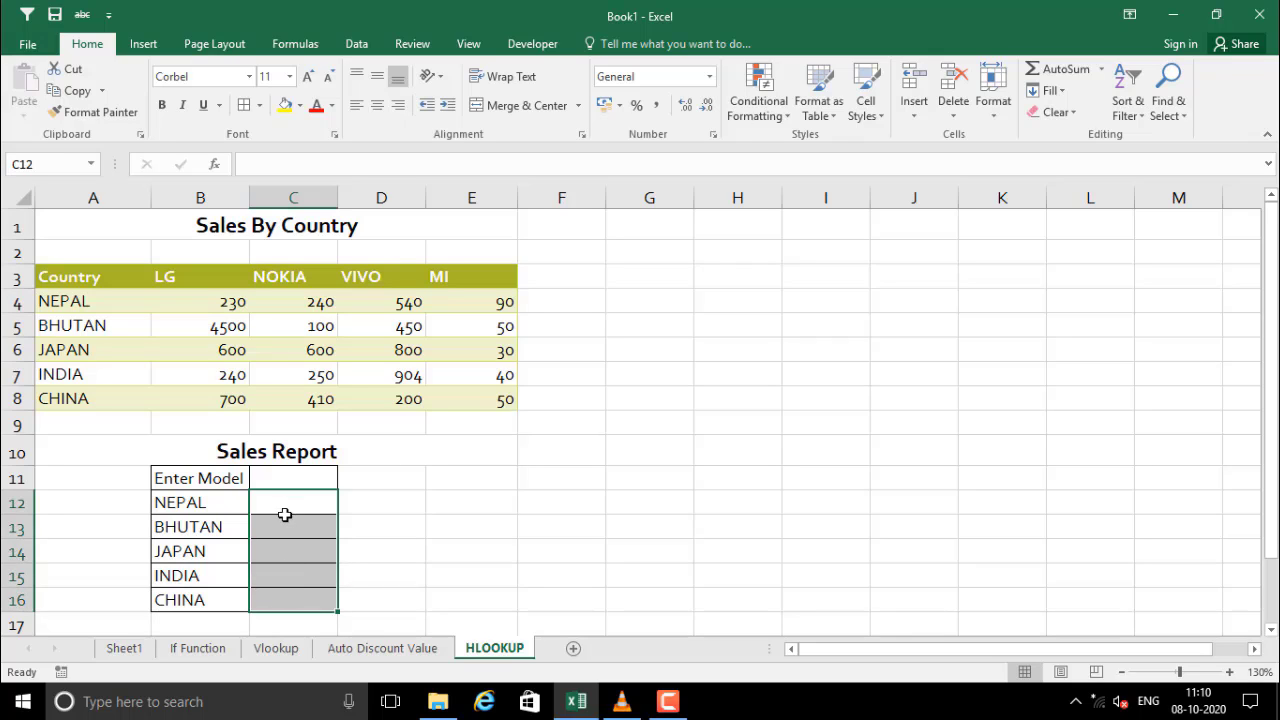
pyautogui.moveTo(283, 514); pyautogui.dragTo(283, 572)
# - Review the Sales By Country table, reading the Nepal and Bhutan sales across the LG, NOKIA, VIVO and MI columns
pyautogui.moveTo(206, 295); pyautogui.dragTo(471, 398)
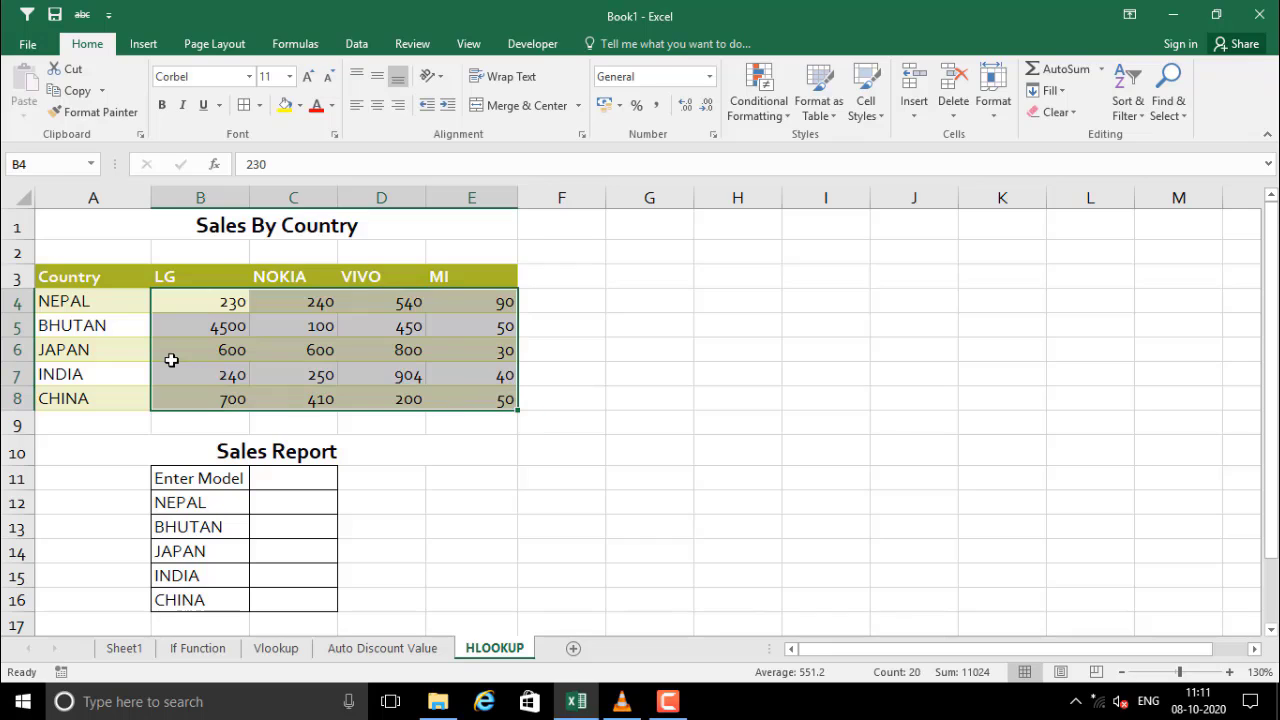
pyautogui.click(85, 303)
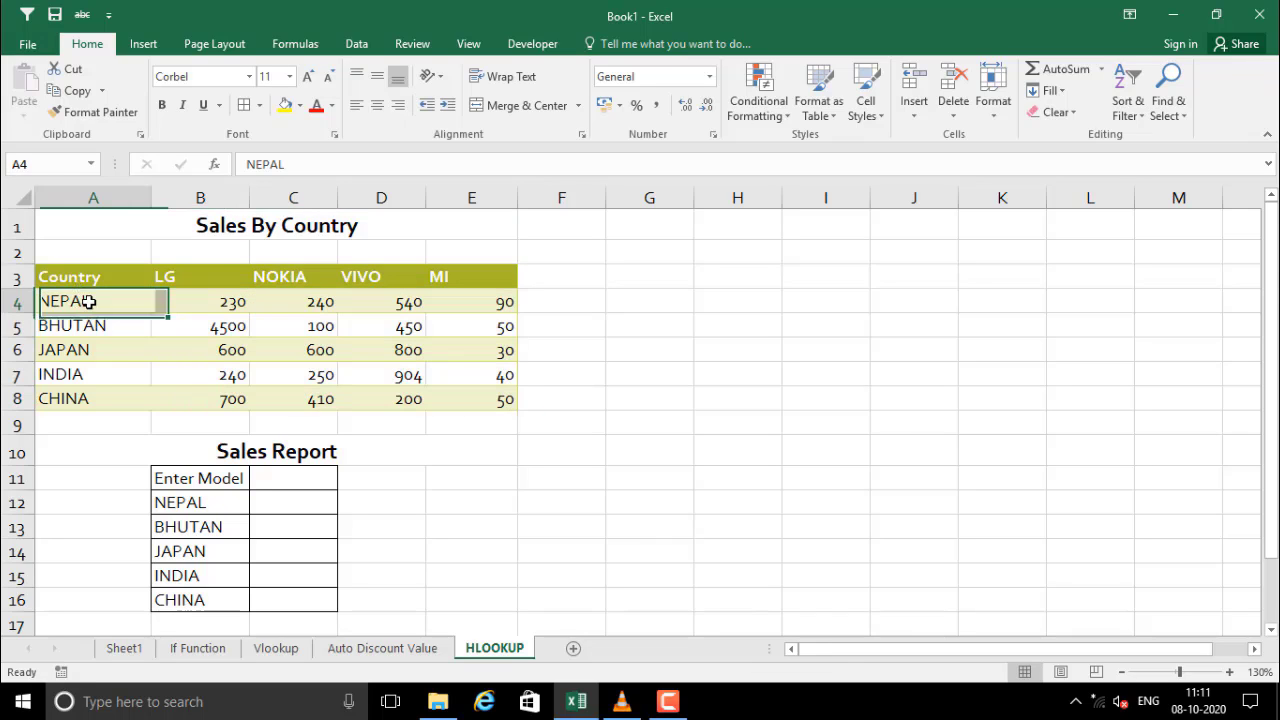
pyautogui.click(193, 299)
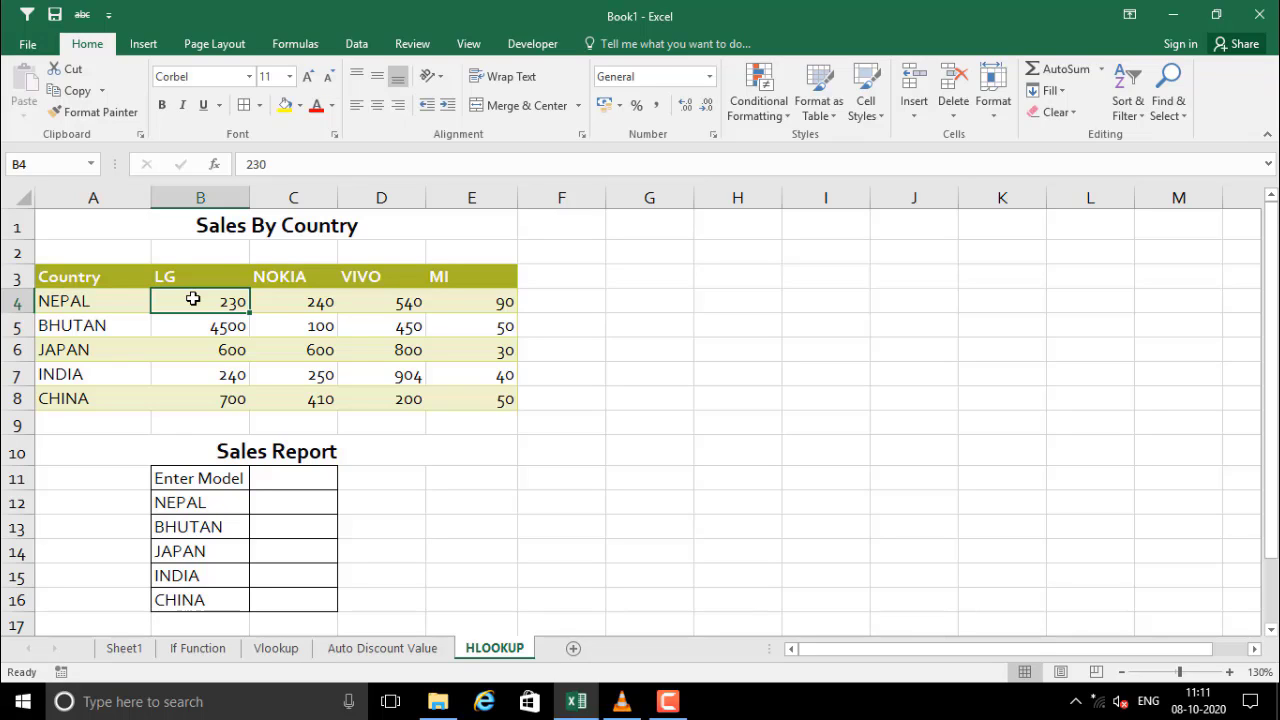
pyautogui.click(298, 304)
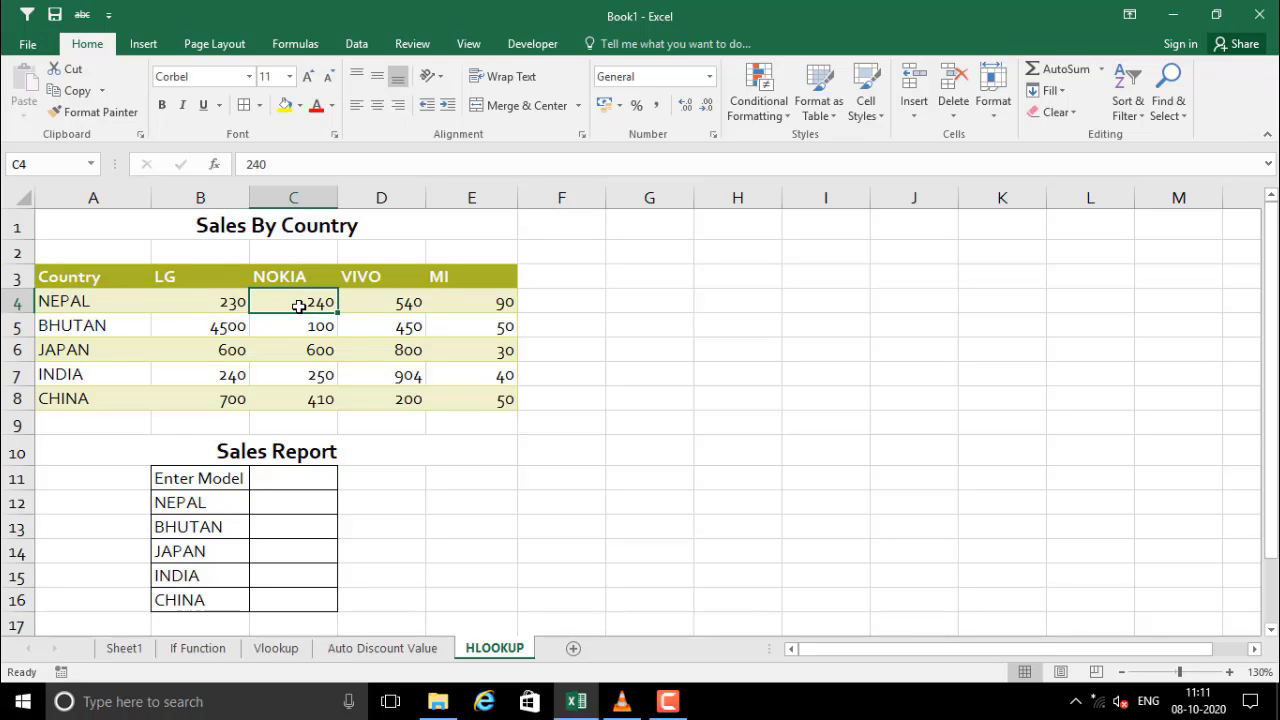
pyautogui.click(376, 299)
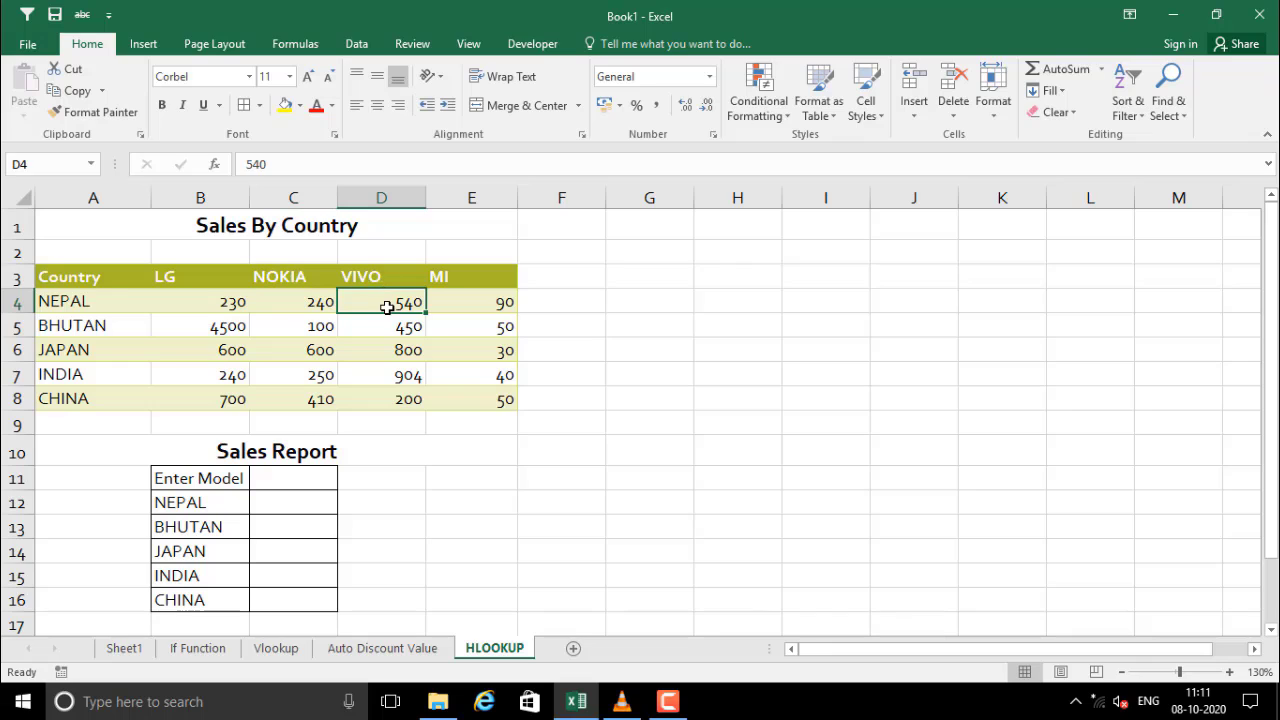
pyautogui.click(481, 306)
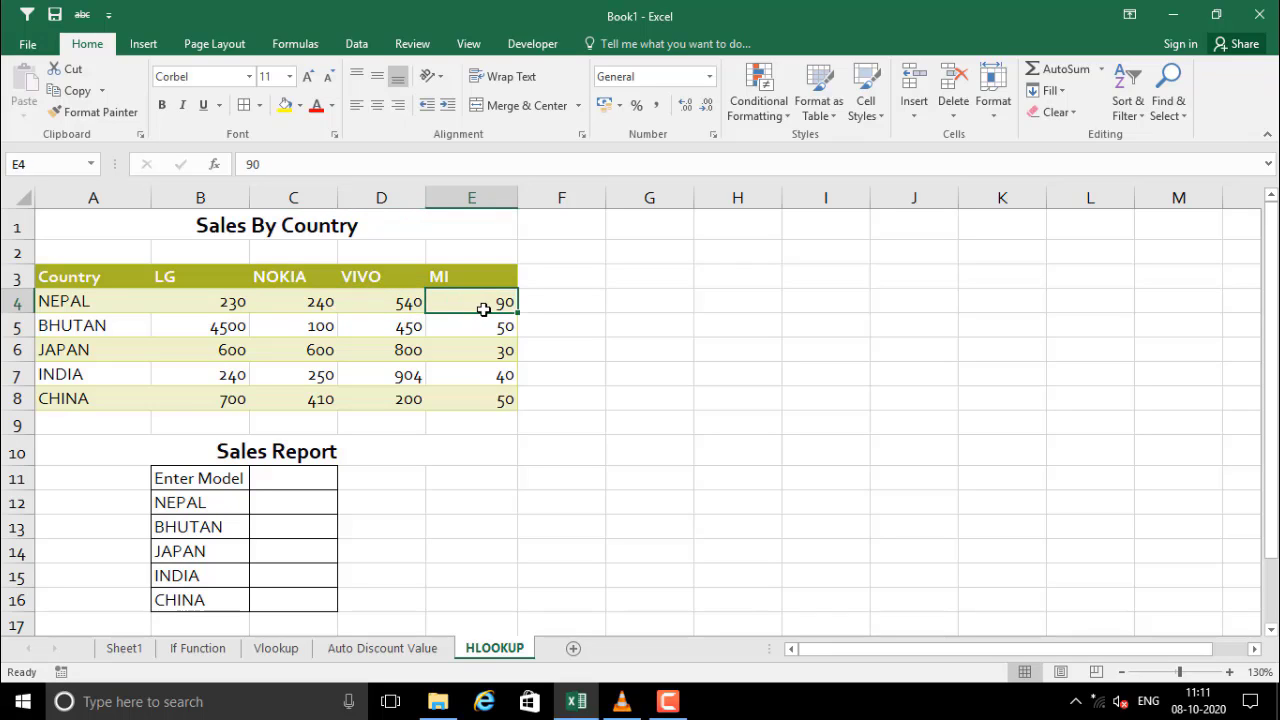
pyautogui.click(89, 328)
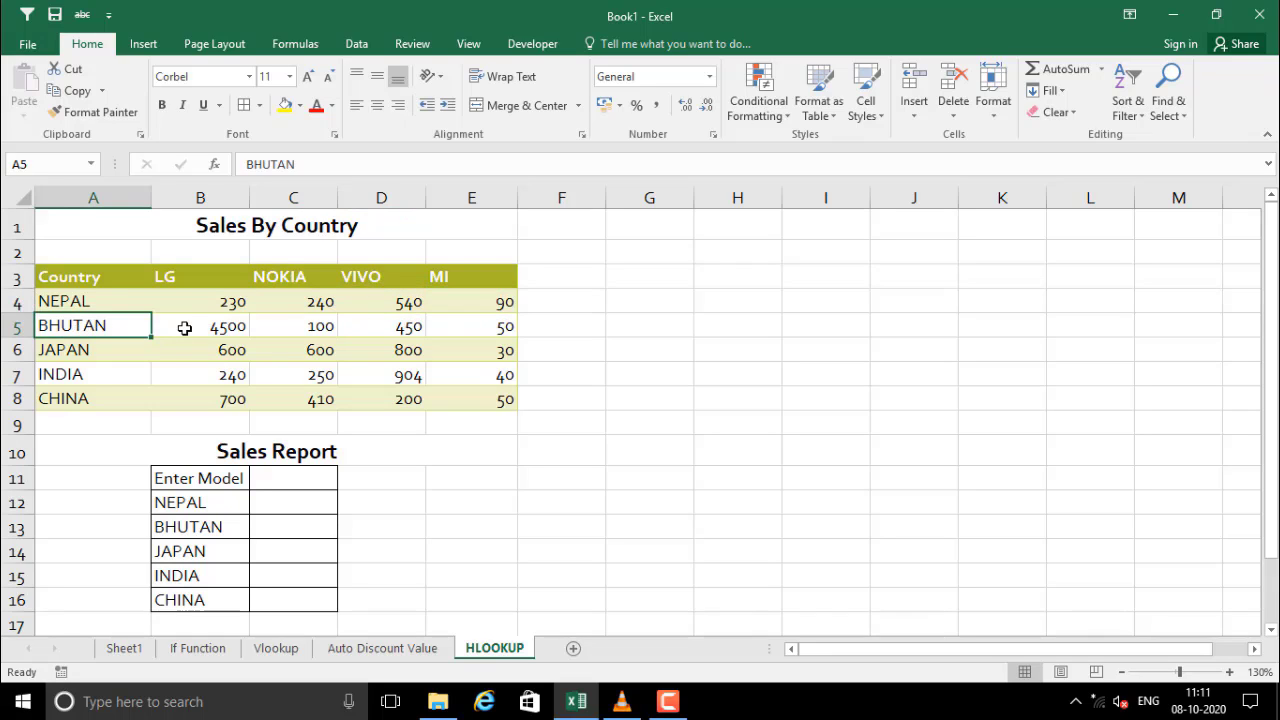
pyautogui.click(197, 329)
pyautogui.click(282, 329)
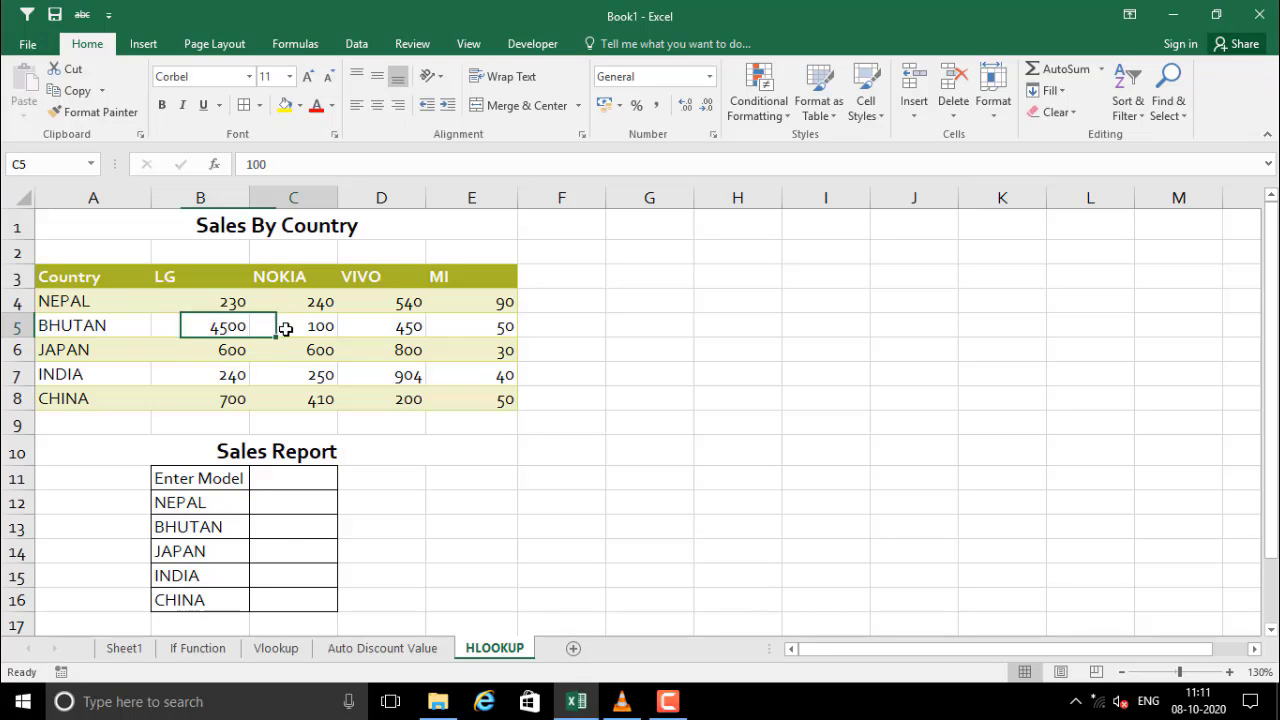
pyautogui.click(380, 328)
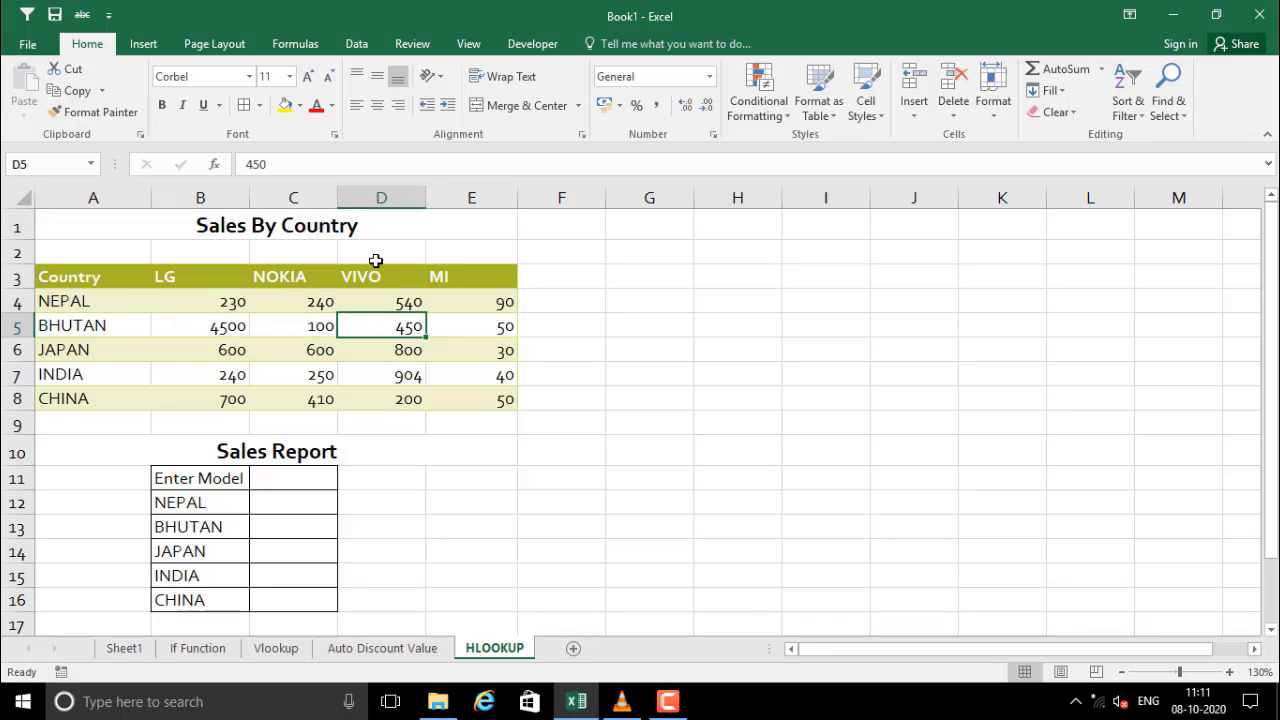
pyautogui.click(492, 334)
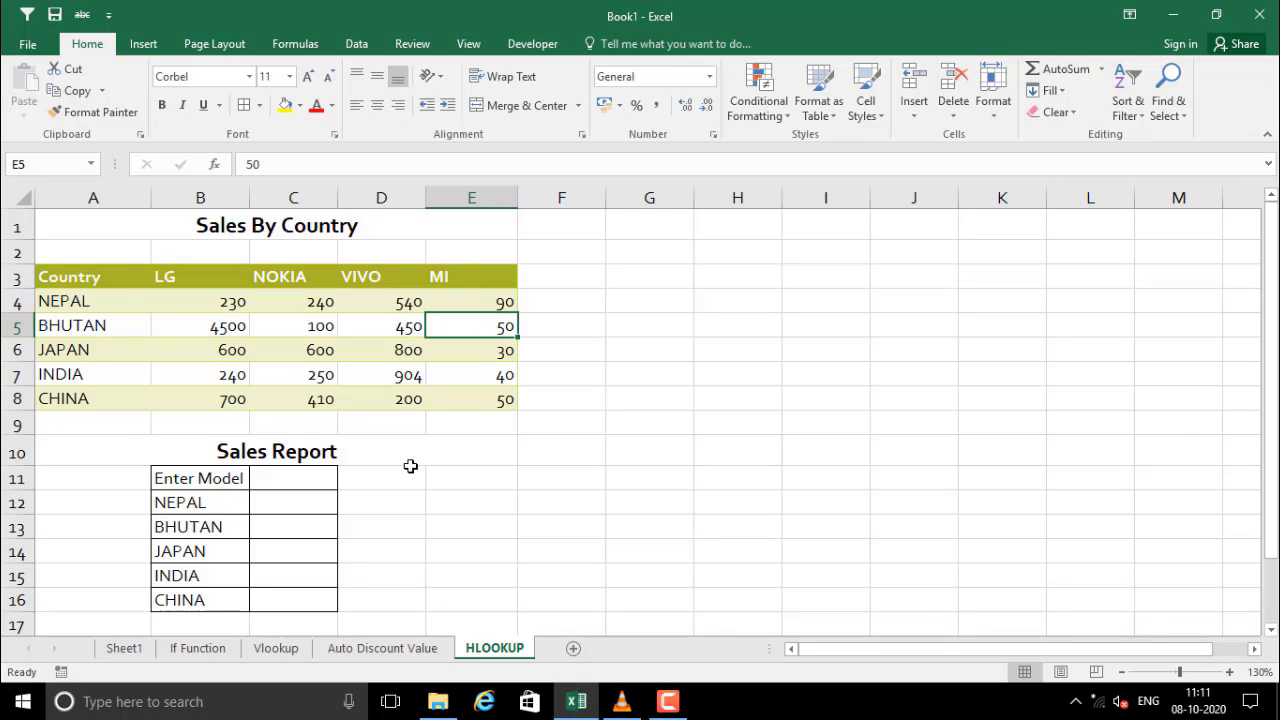
pyautogui.click(244, 232)
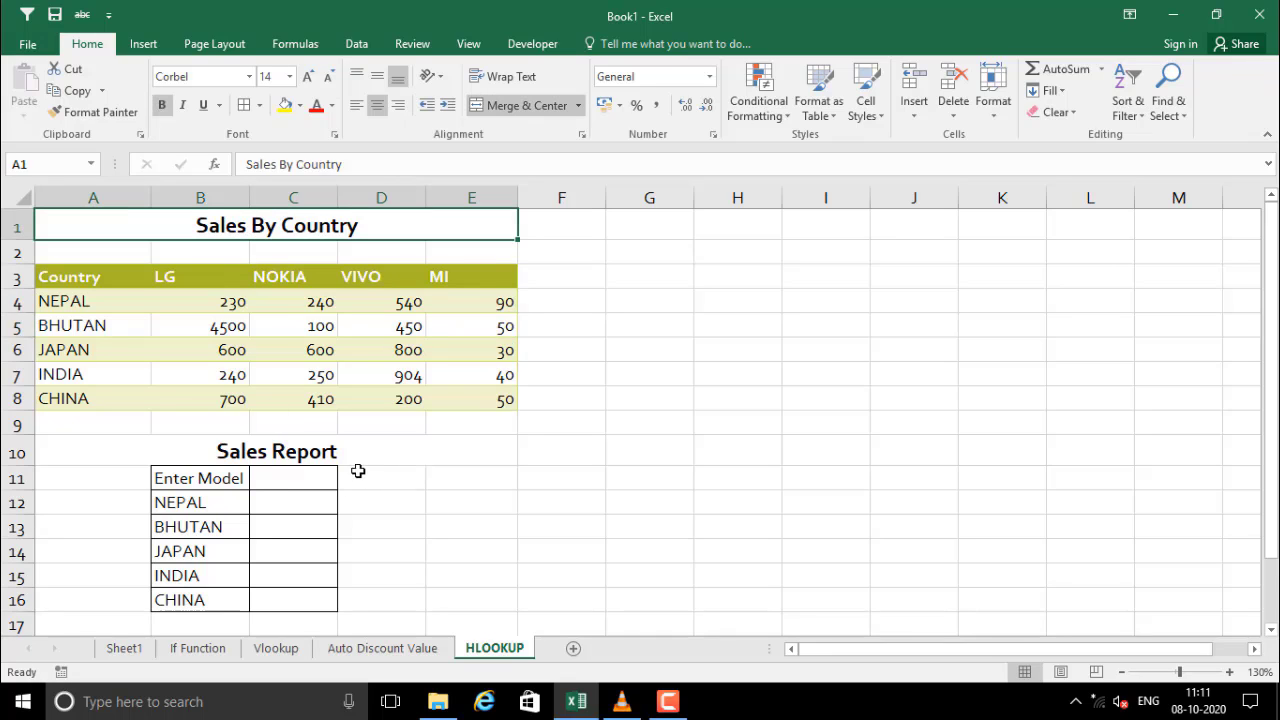
# - Enter LG as the model in cell C11 of the Sales Report
pyautogui.click(279, 476)
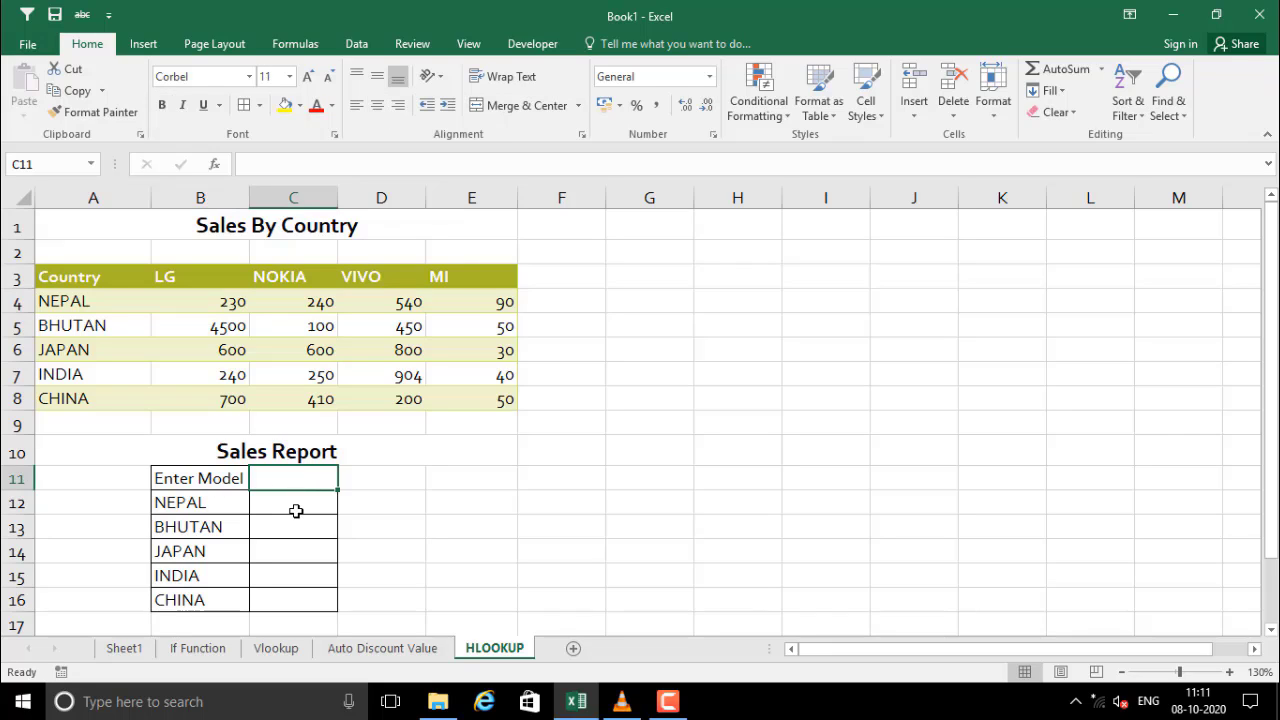
pyautogui.moveTo(296, 511); pyautogui.dragTo(287, 578)
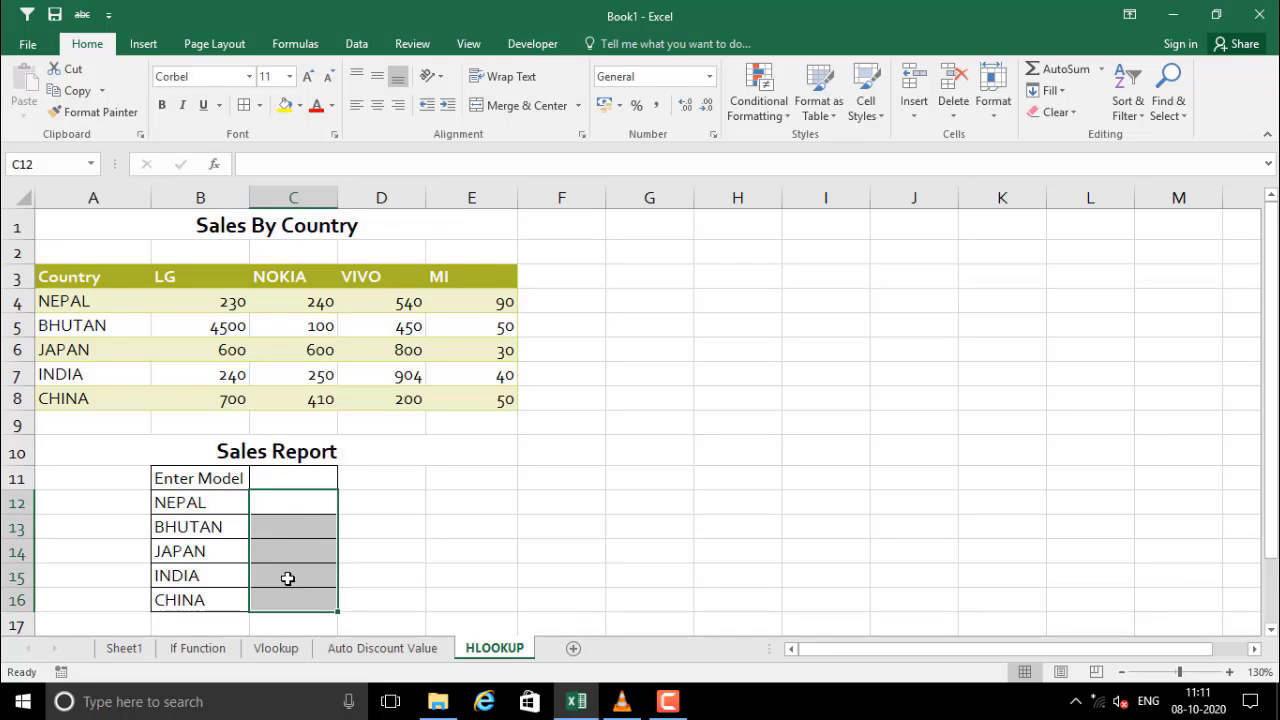
pyautogui.moveTo(289, 509); pyautogui.dragTo(287, 594)
pyautogui.click(287, 507)
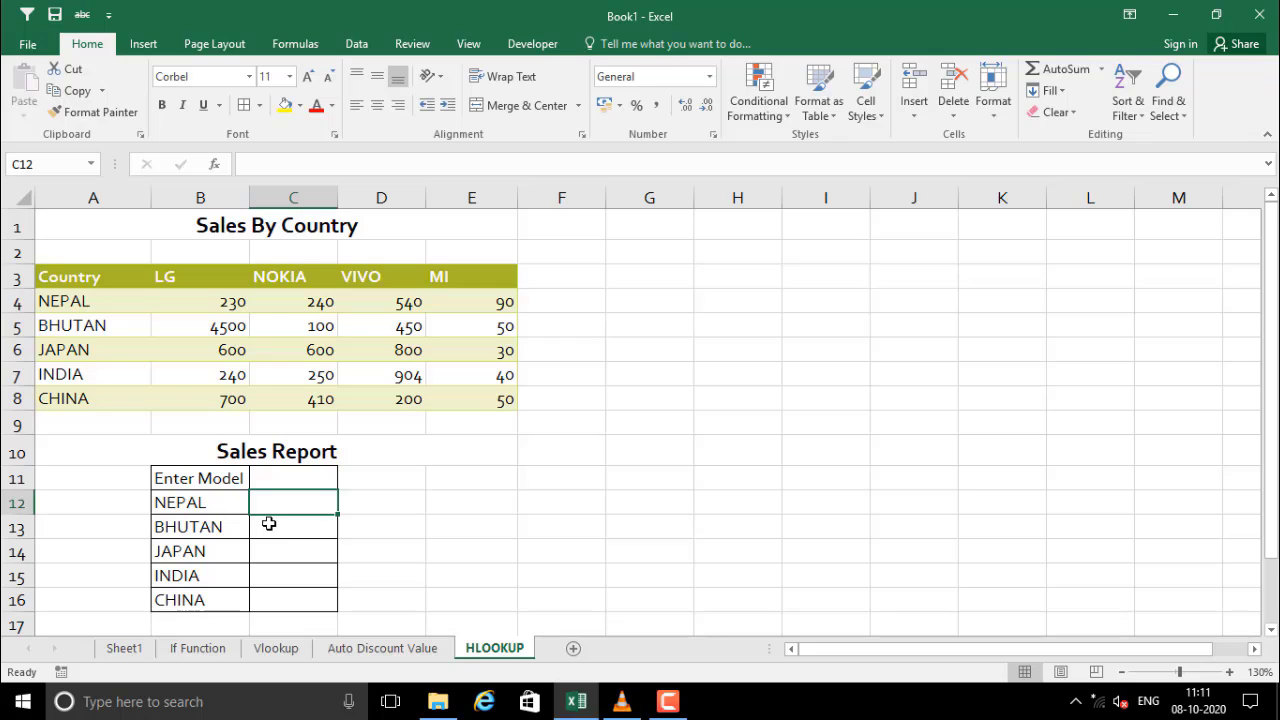
pyautogui.click(283, 481)
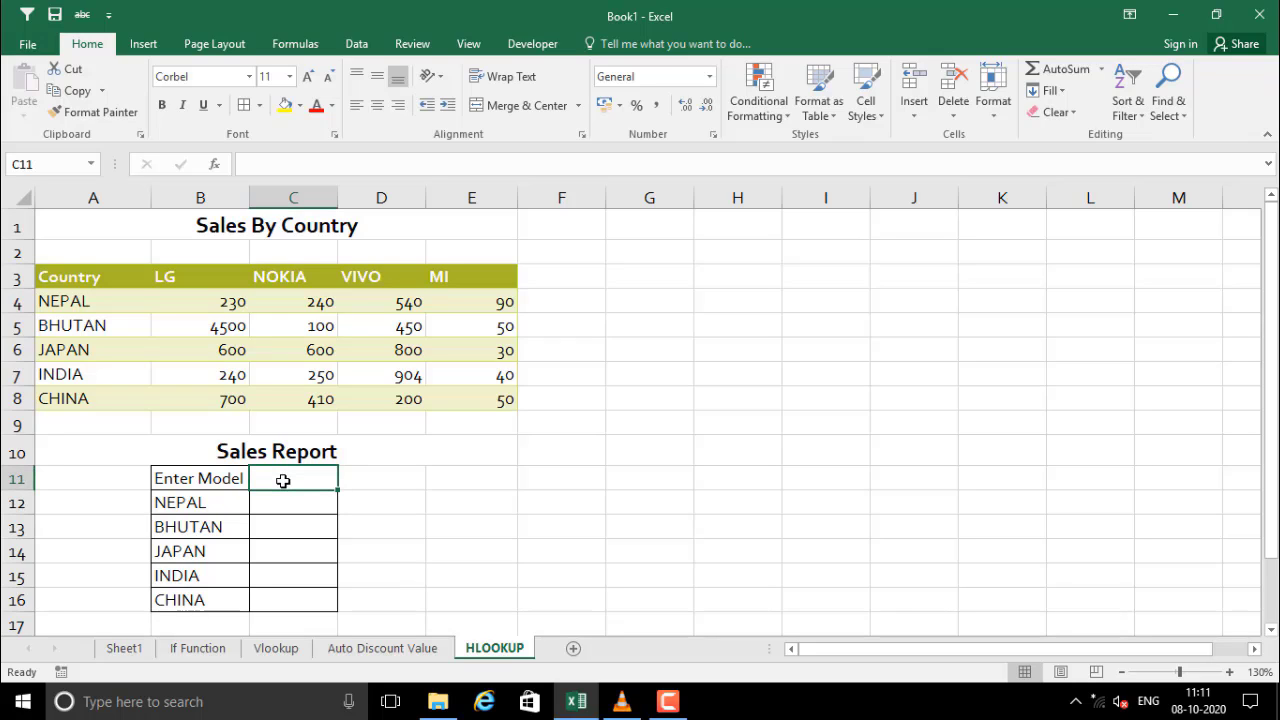
pyautogui.press('Right')
pyautogui.press('Left')
pyautogui.write('LG')
pyautogui.press('Return')
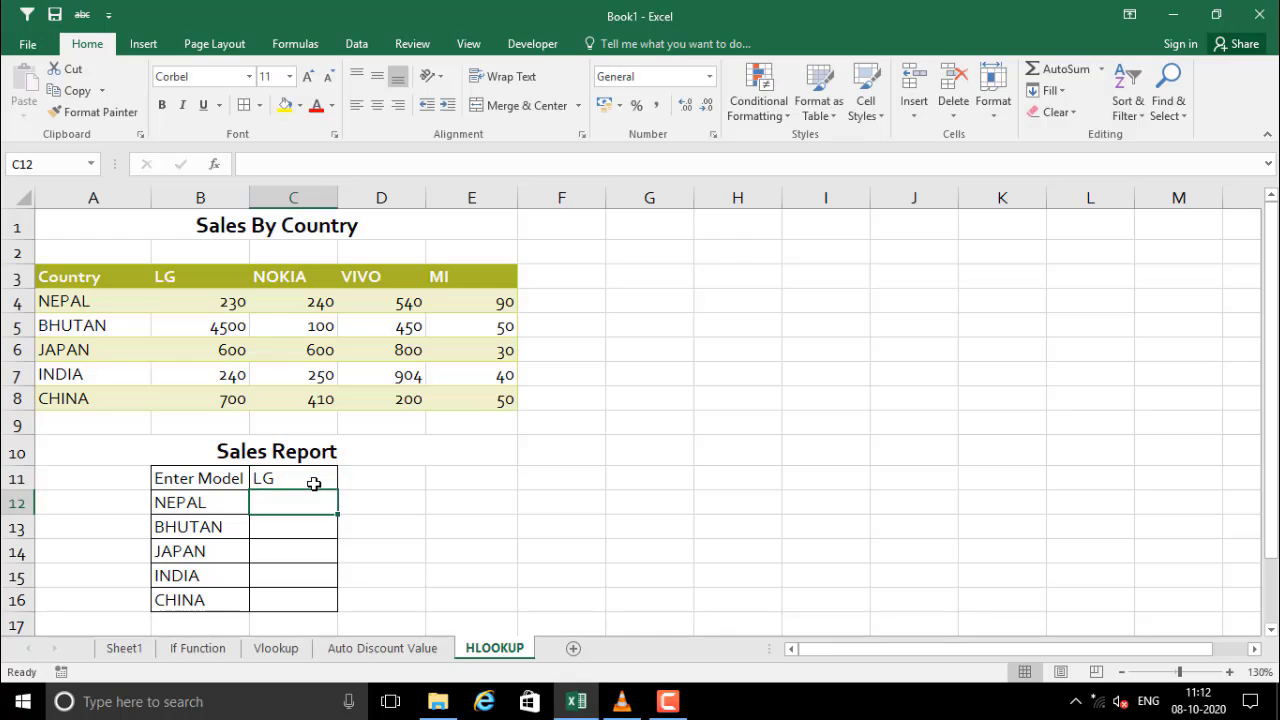
pyautogui.click(310, 480)
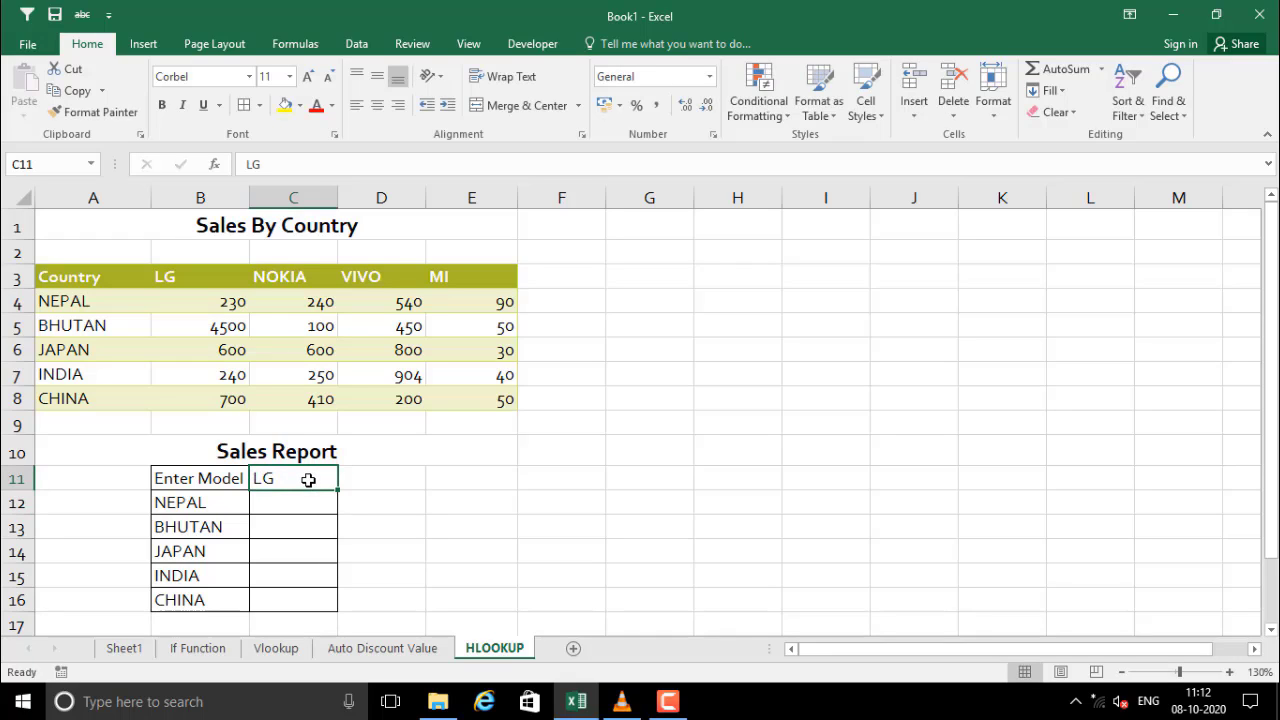
# - Search for the HLOOKUP function and insert it in C12, the Sales Report cell for NEPAL
pyautogui.click(297, 503)
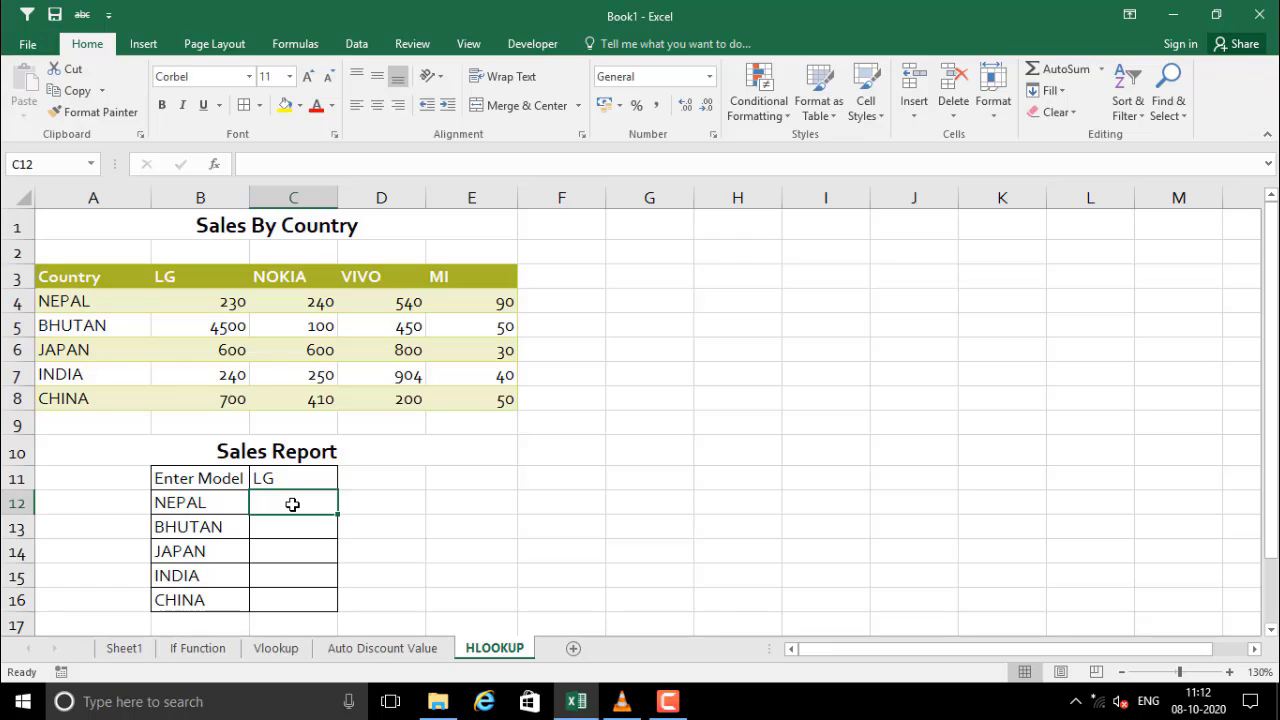
pyautogui.click(303, 45)
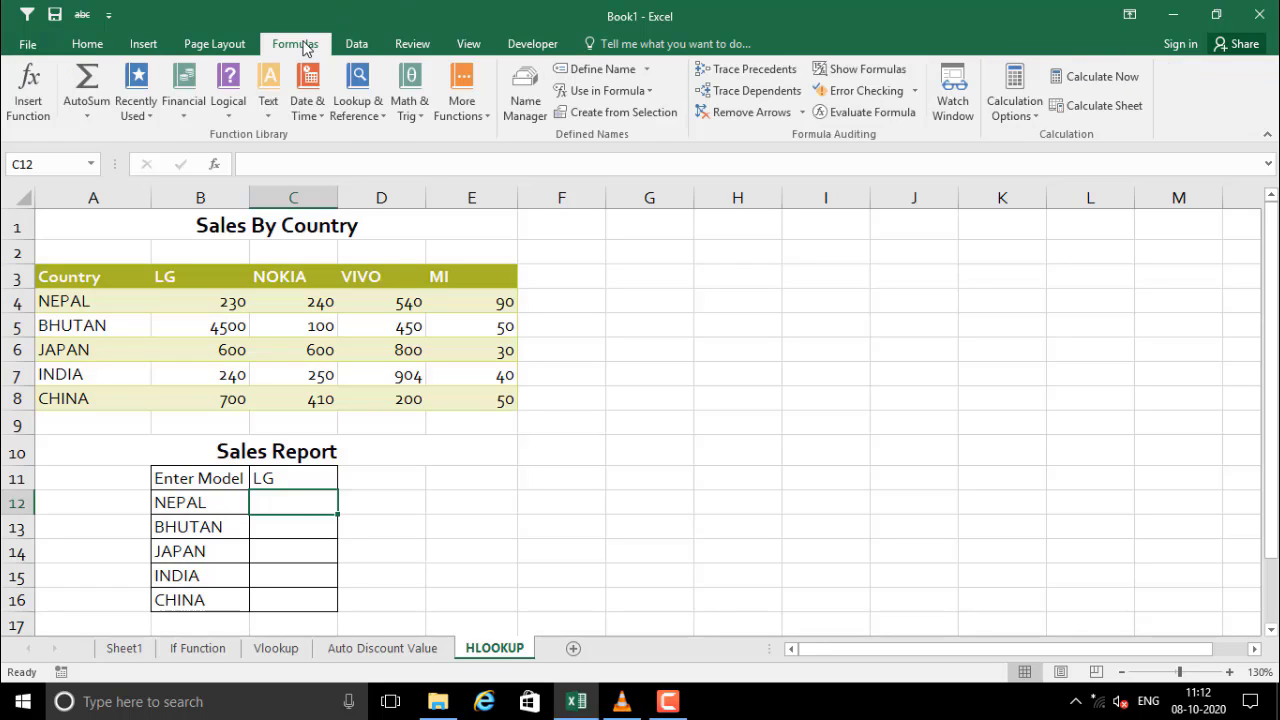
pyautogui.click(28, 90)
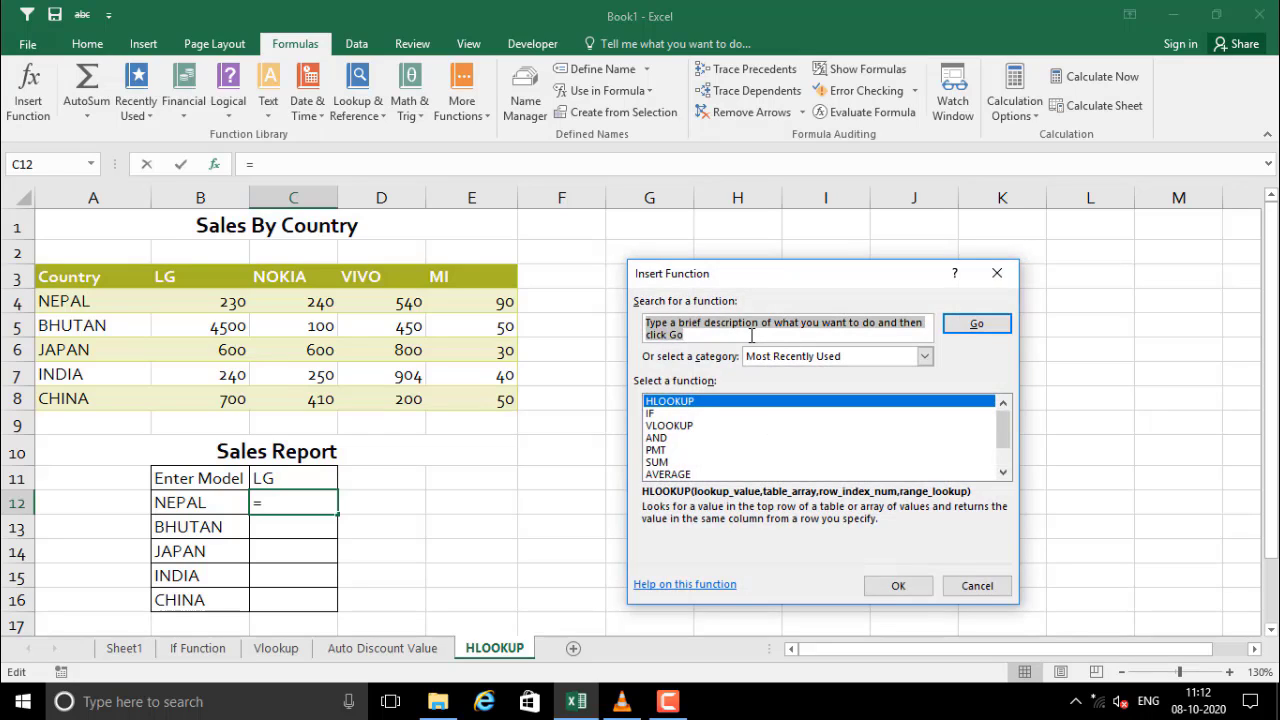
pyautogui.write('HLOOKUP')
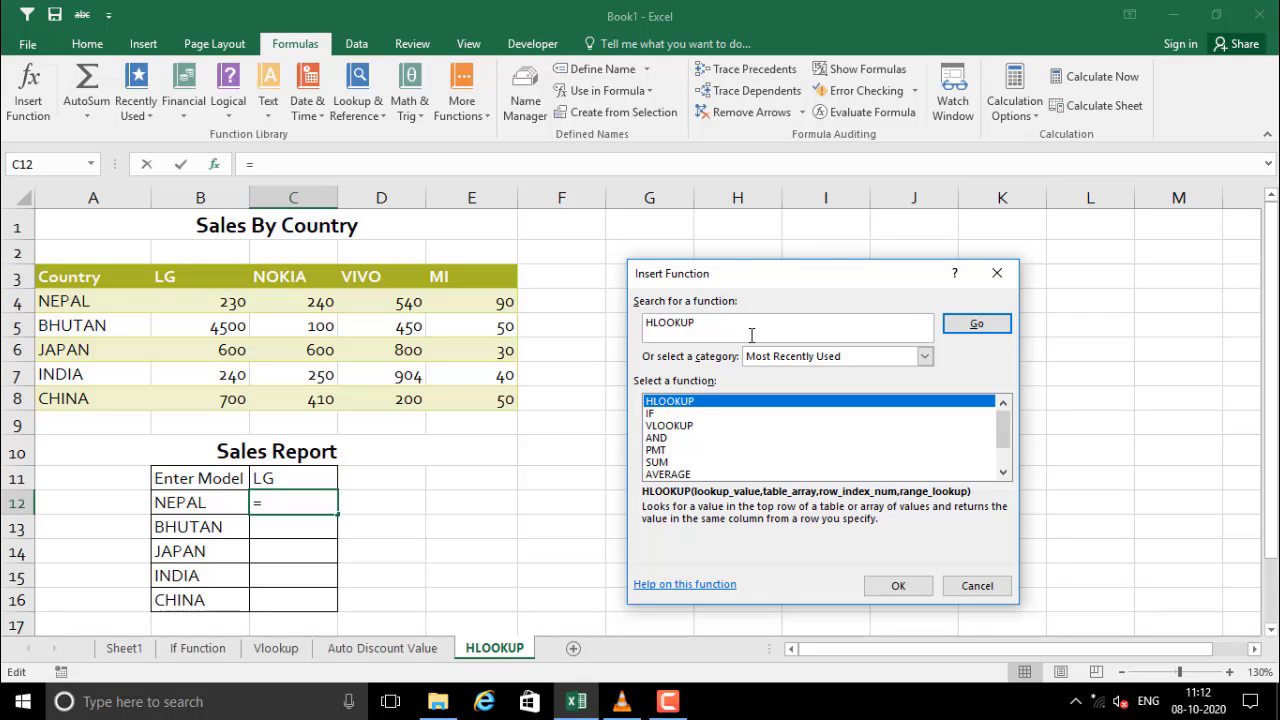
pyautogui.press('Return')
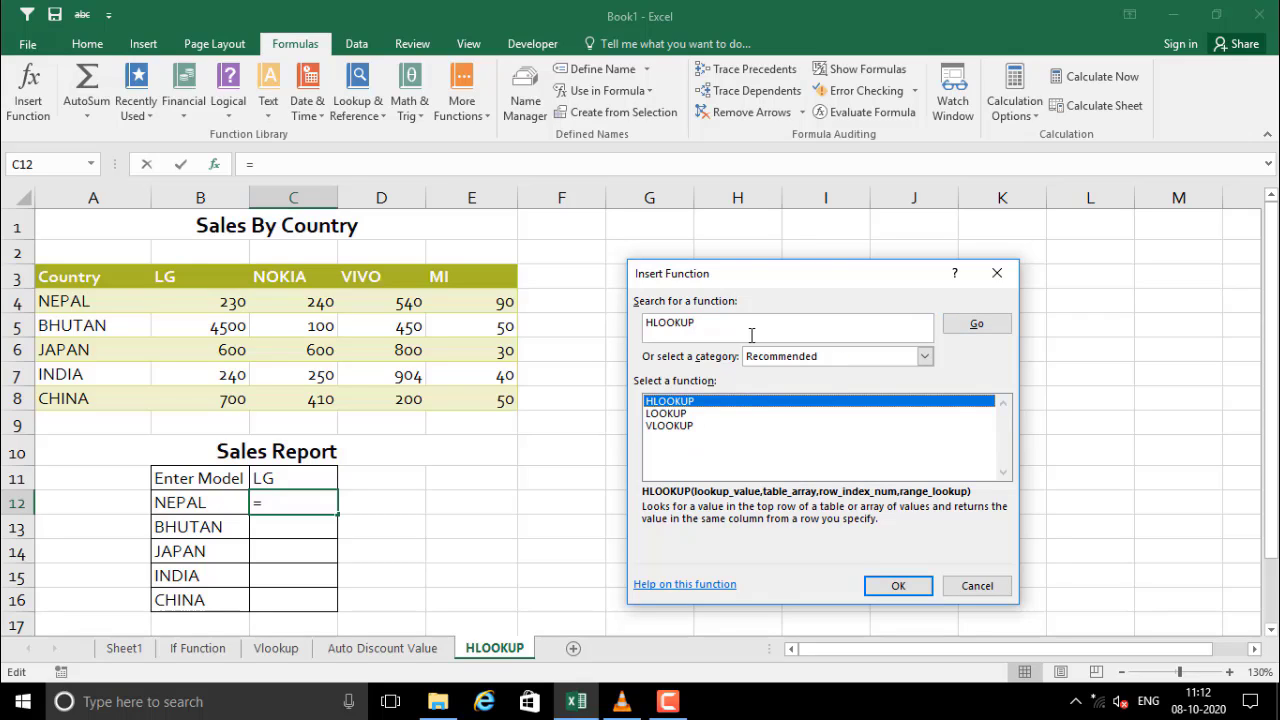
pyautogui.click(667, 413)
pyautogui.click(661, 403)
pyautogui.click(893, 585)
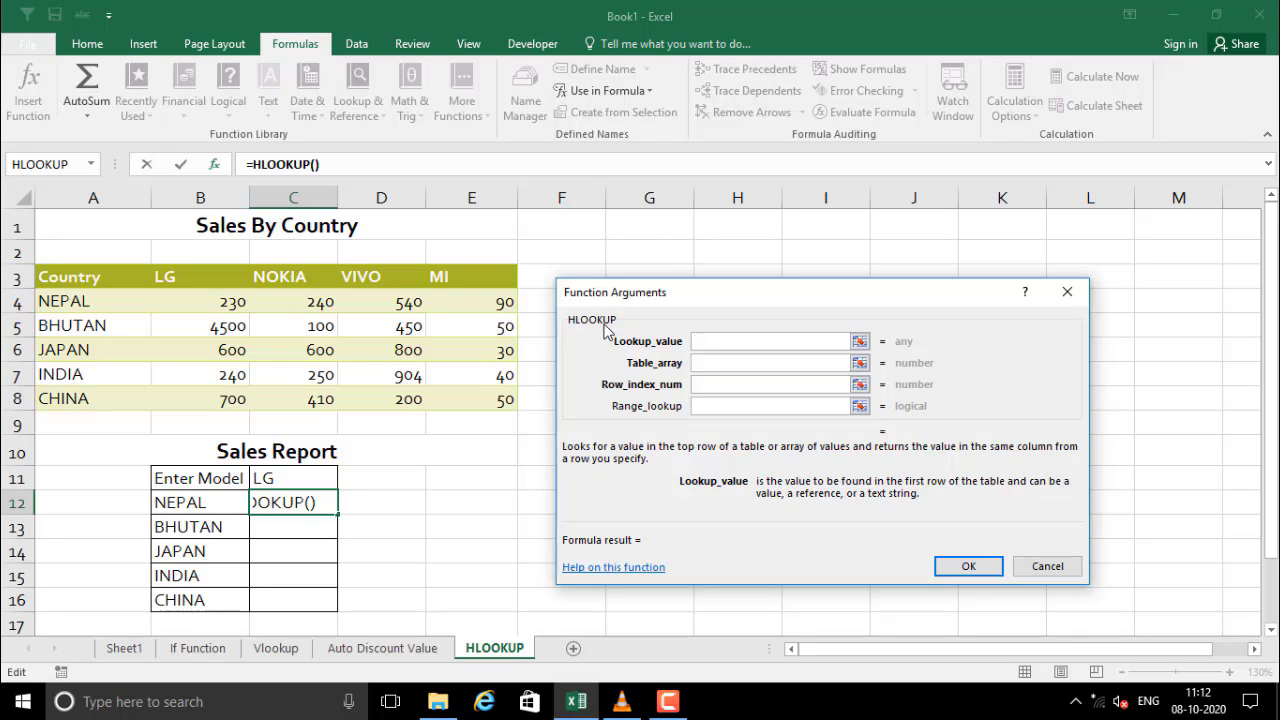
# - Set the HLOOKUP lookup value to C11 and its table array to the Sales By Country range A3:E8
pyautogui.moveTo(689, 297); pyautogui.dragTo(706, 298)
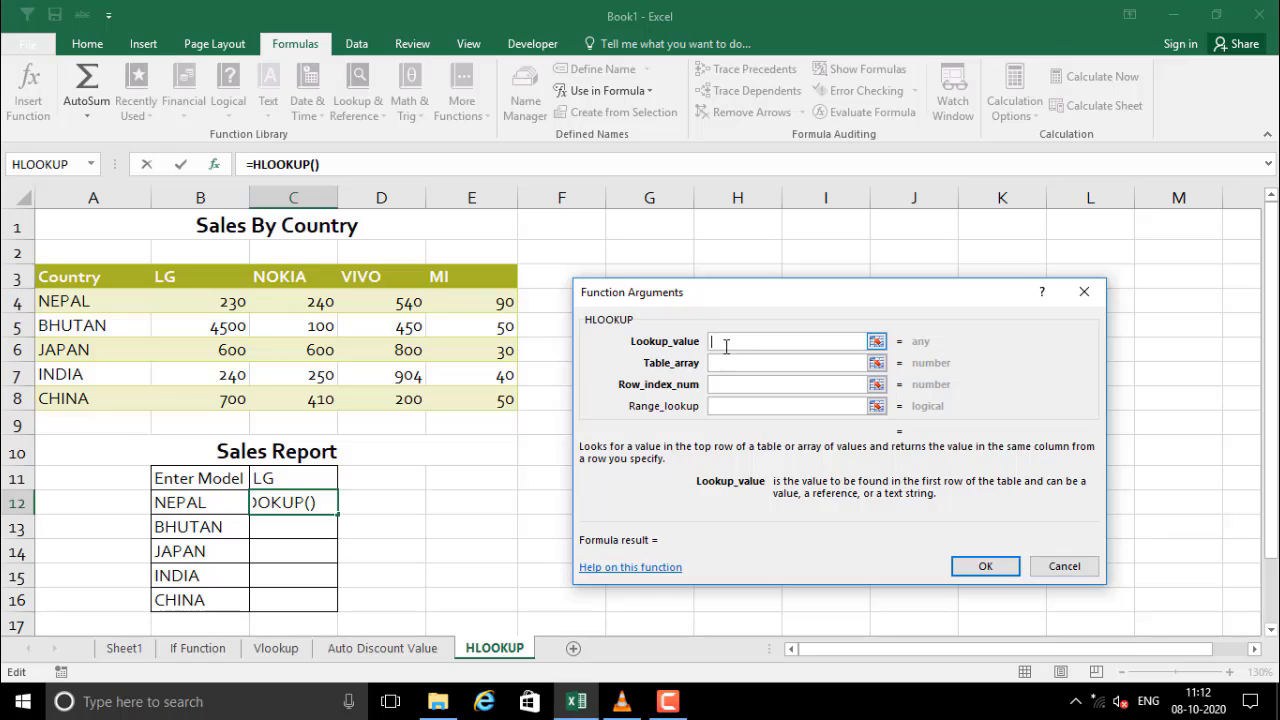
pyautogui.click(287, 481)
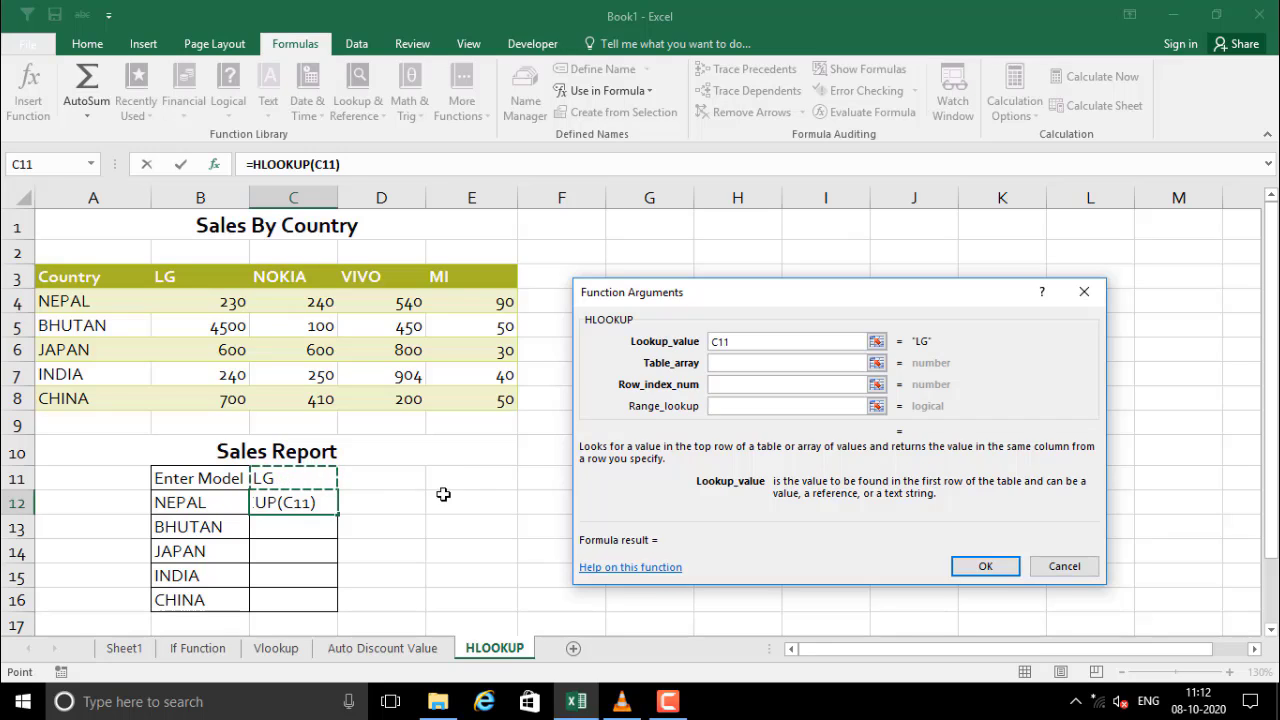
pyautogui.click(751, 364)
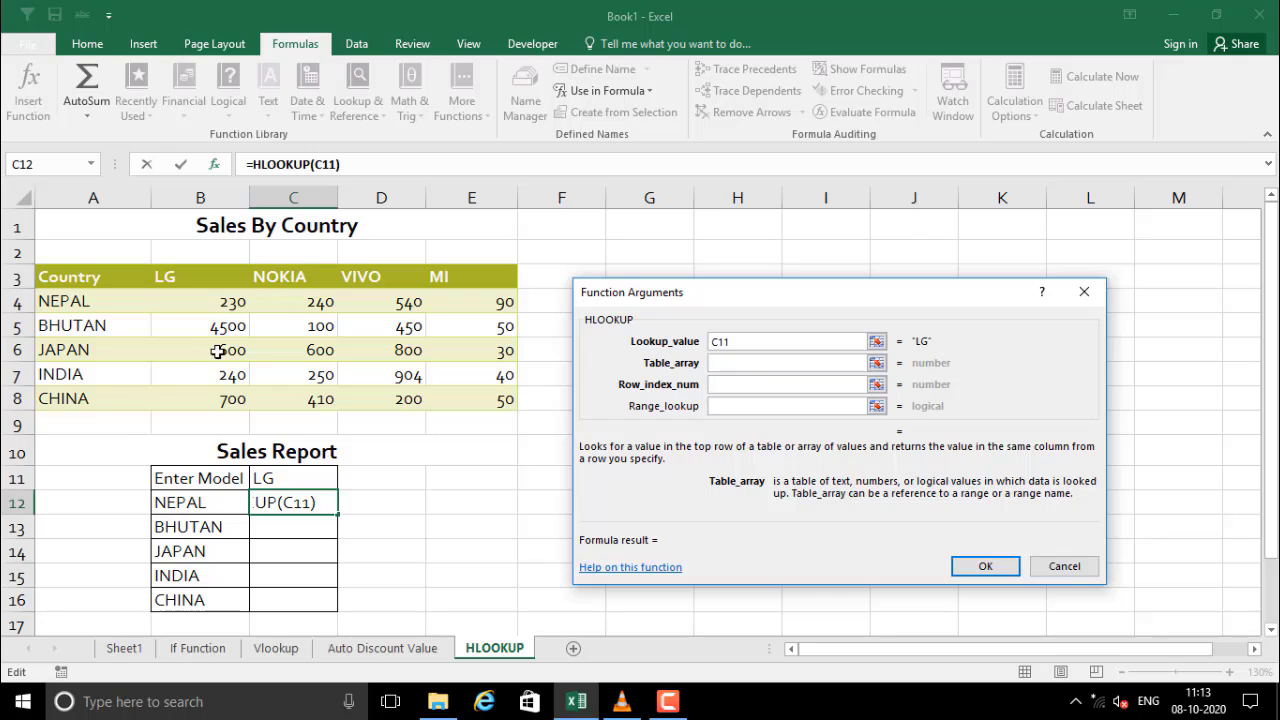
pyautogui.moveTo(62, 278); pyautogui.dragTo(490, 397)
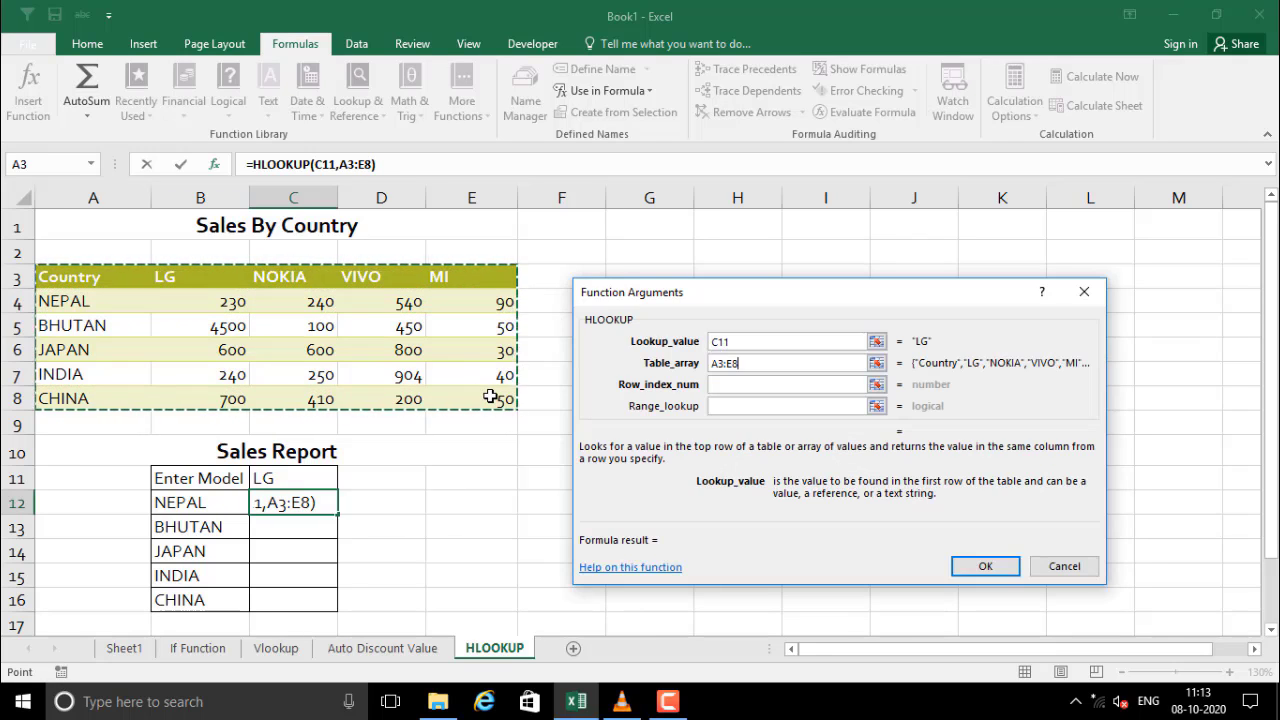
# - Set the HLOOKUP row index number to 2 and range lookup to 0, and complete the formula in C12
pyautogui.click(735, 384)
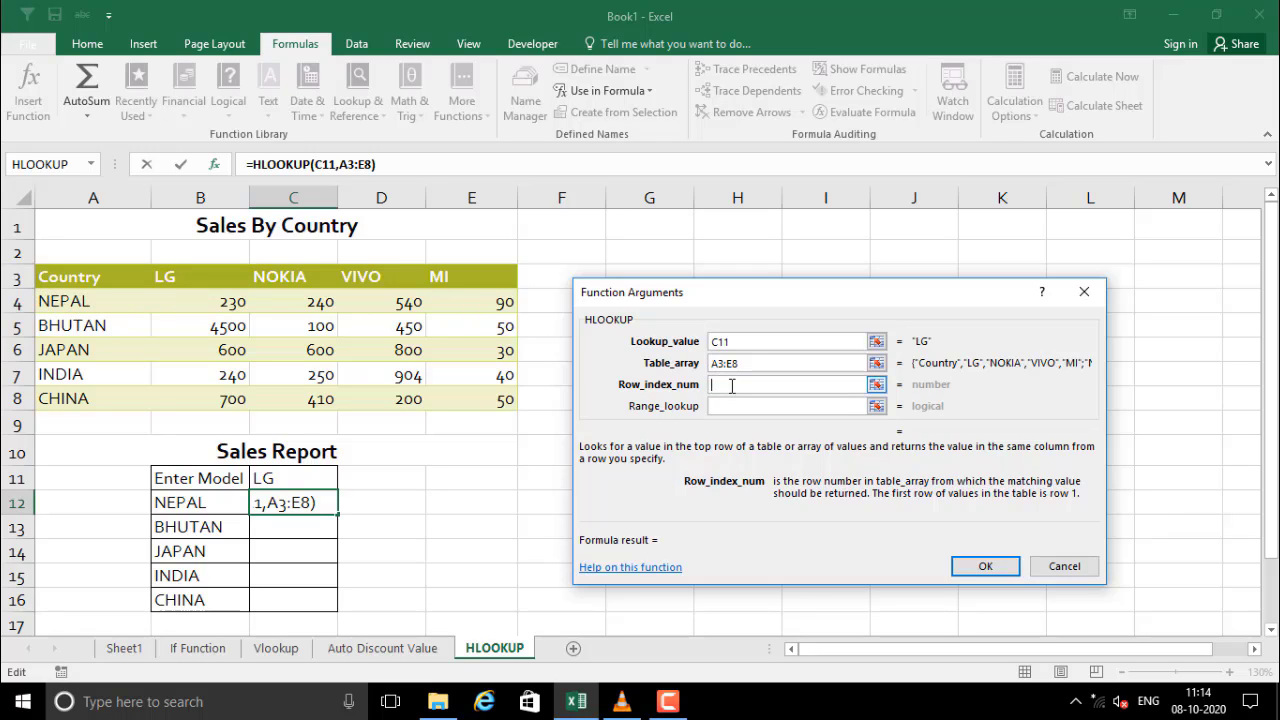
pyautogui.write('2')
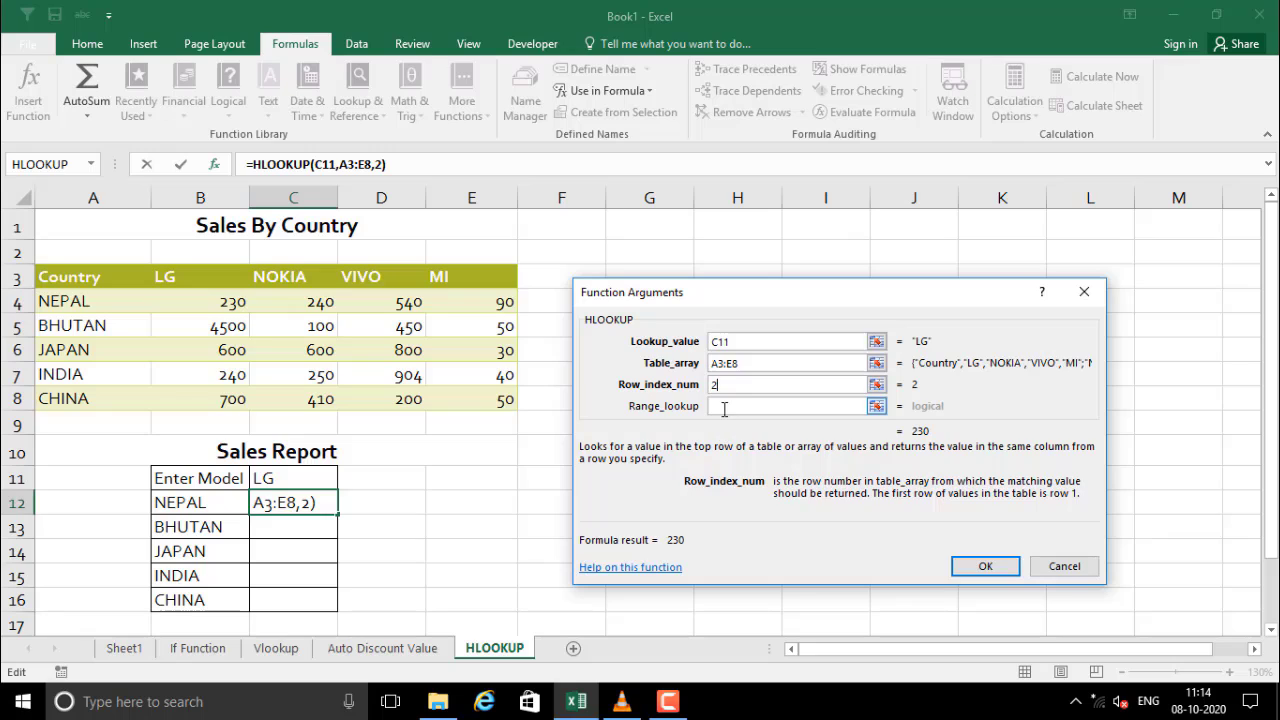
pyautogui.click(722, 408)
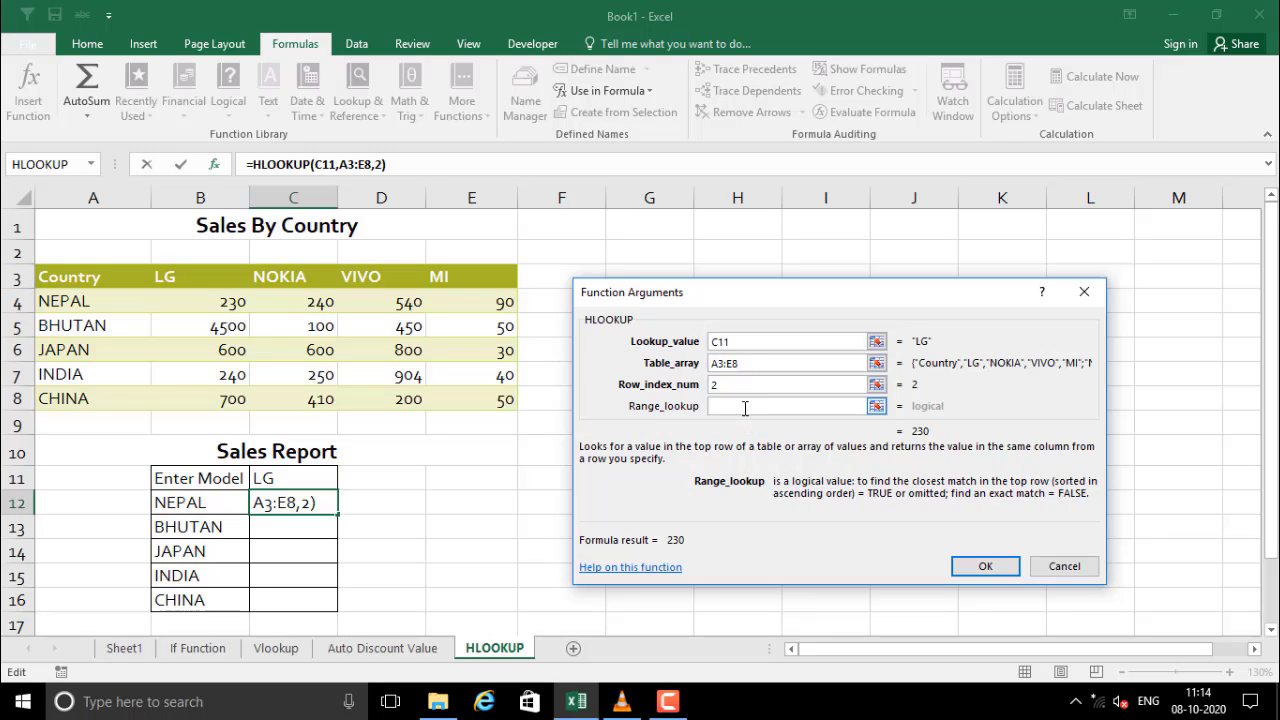
pyautogui.write('0')
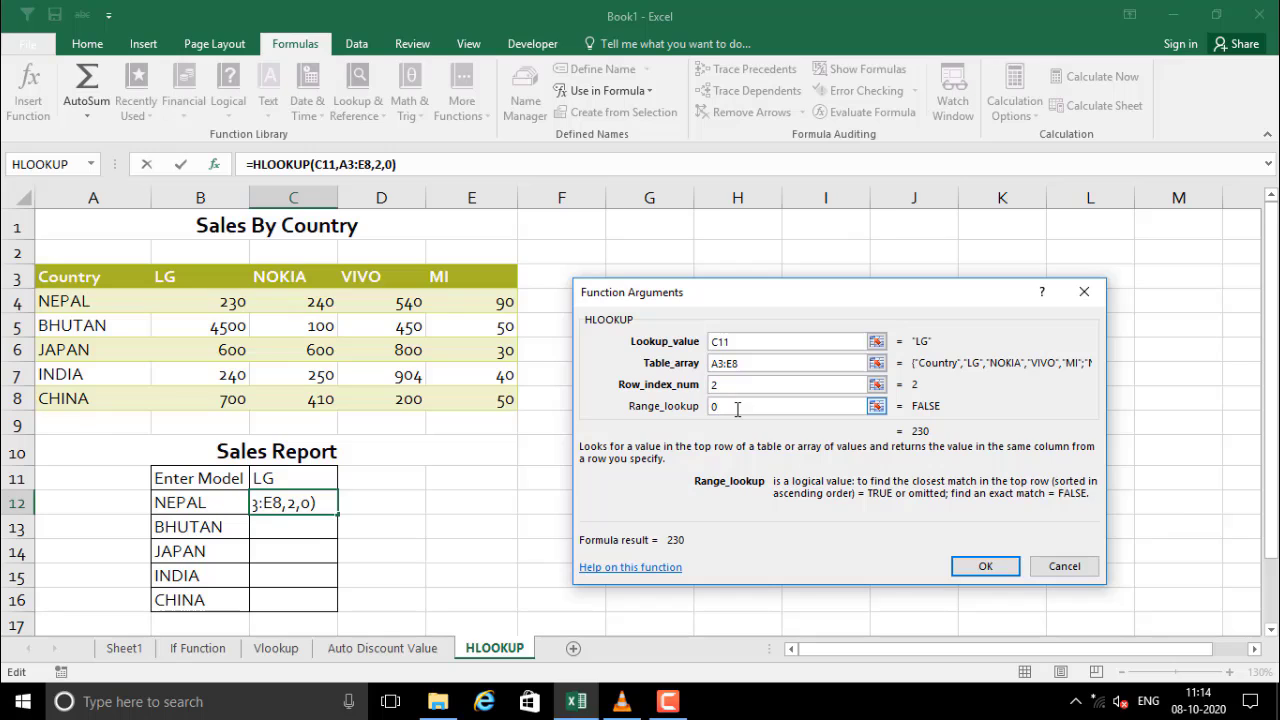
pyautogui.click(986, 567)
pyautogui.click(366, 568)
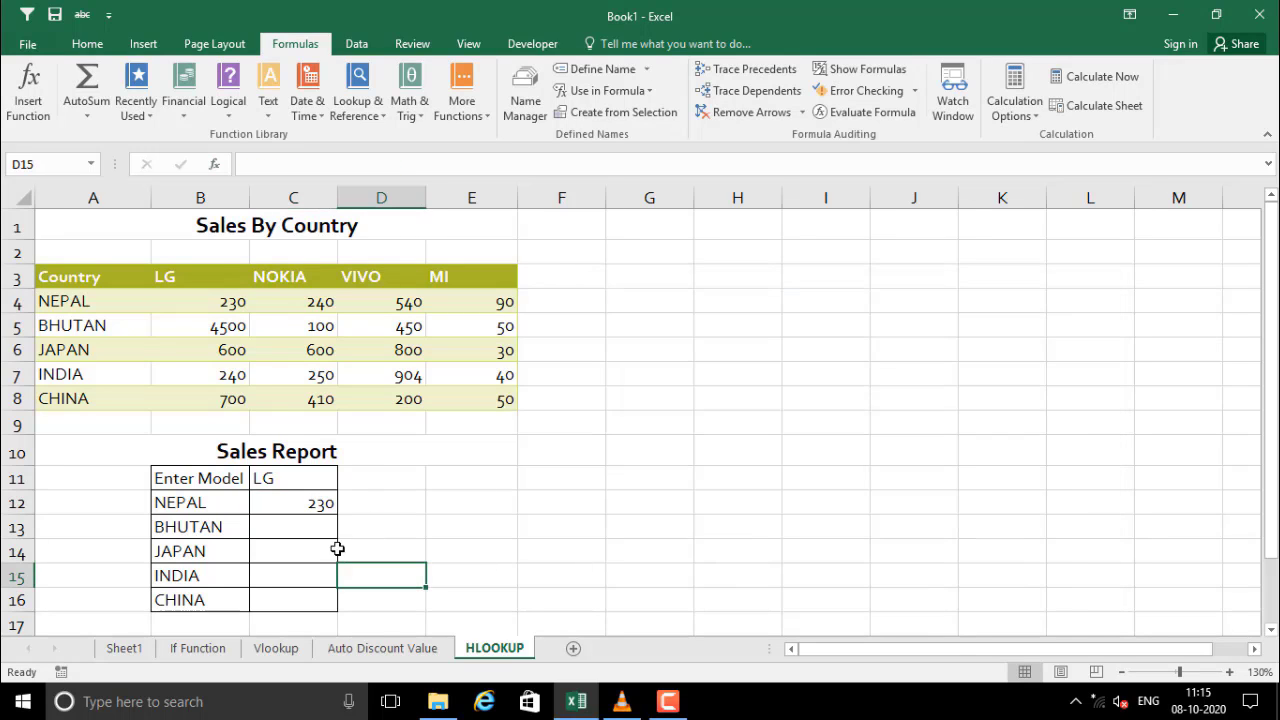
# - Compare the HLOOKUP result for NEPAL in C12 with NEPAL's LG sales in the Sales By Country table
pyautogui.click(307, 503)
pyautogui.click(188, 503)
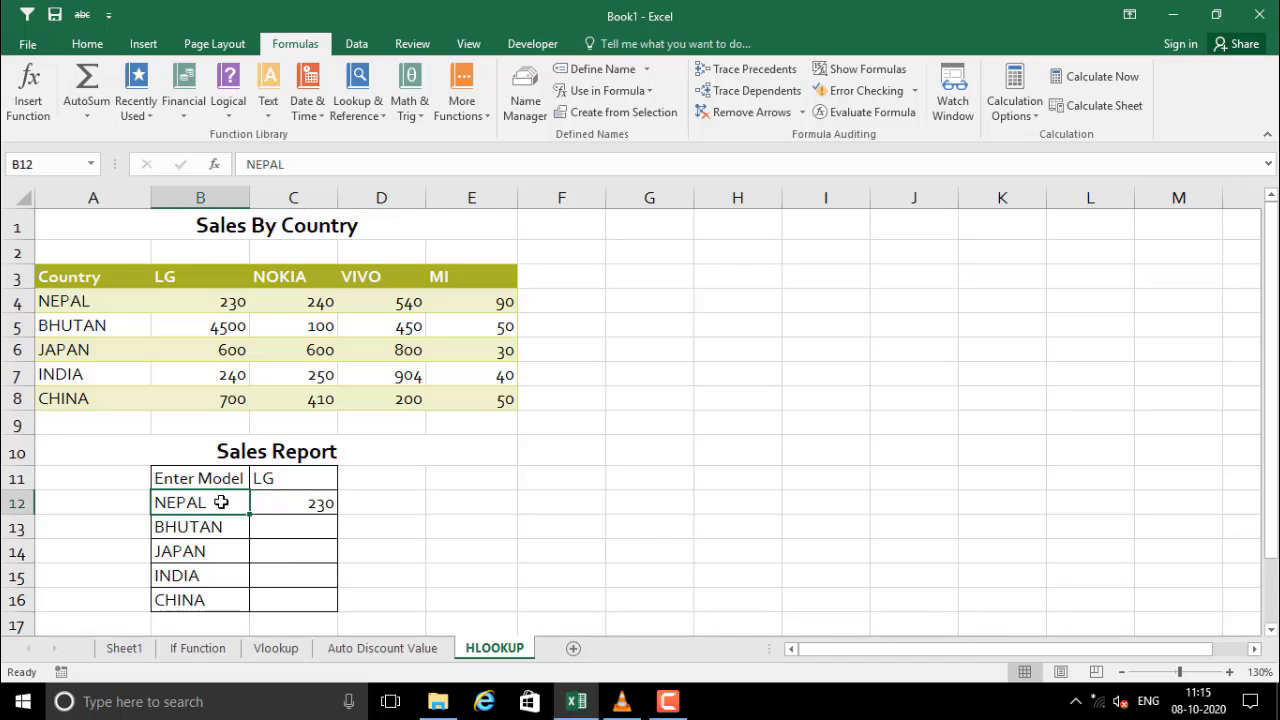
pyautogui.click(307, 503)
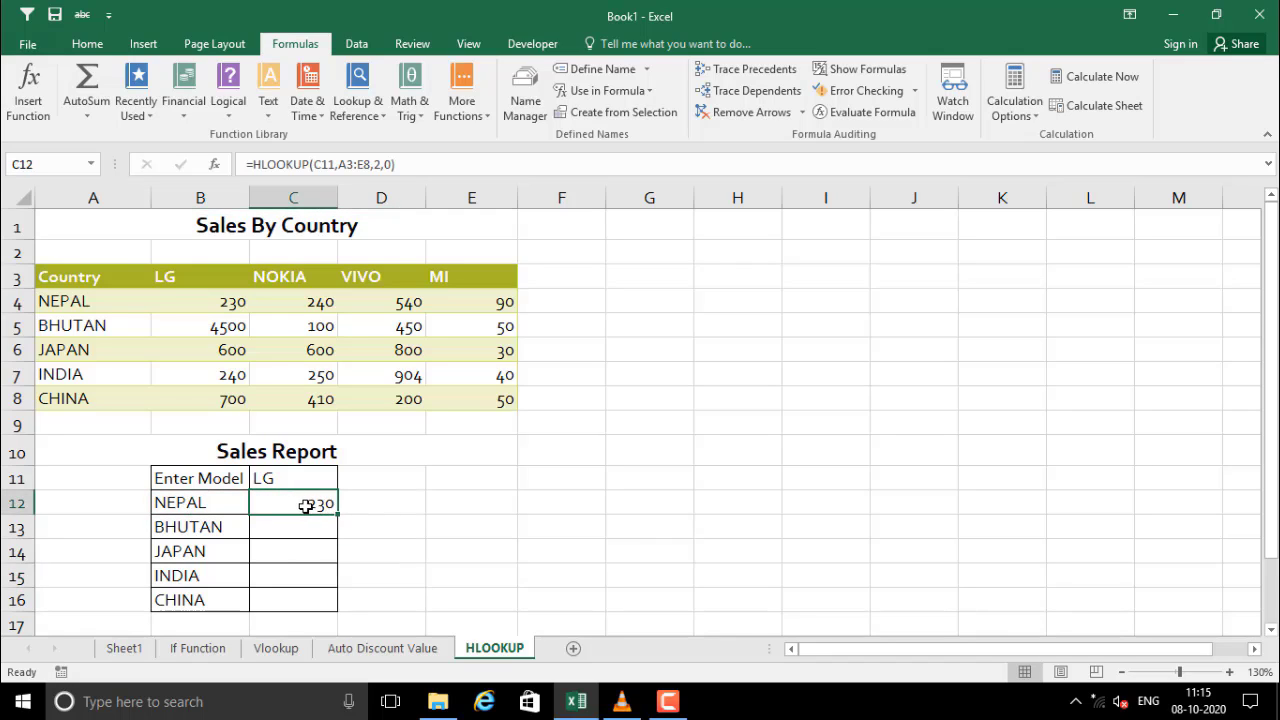
pyautogui.click(306, 503)
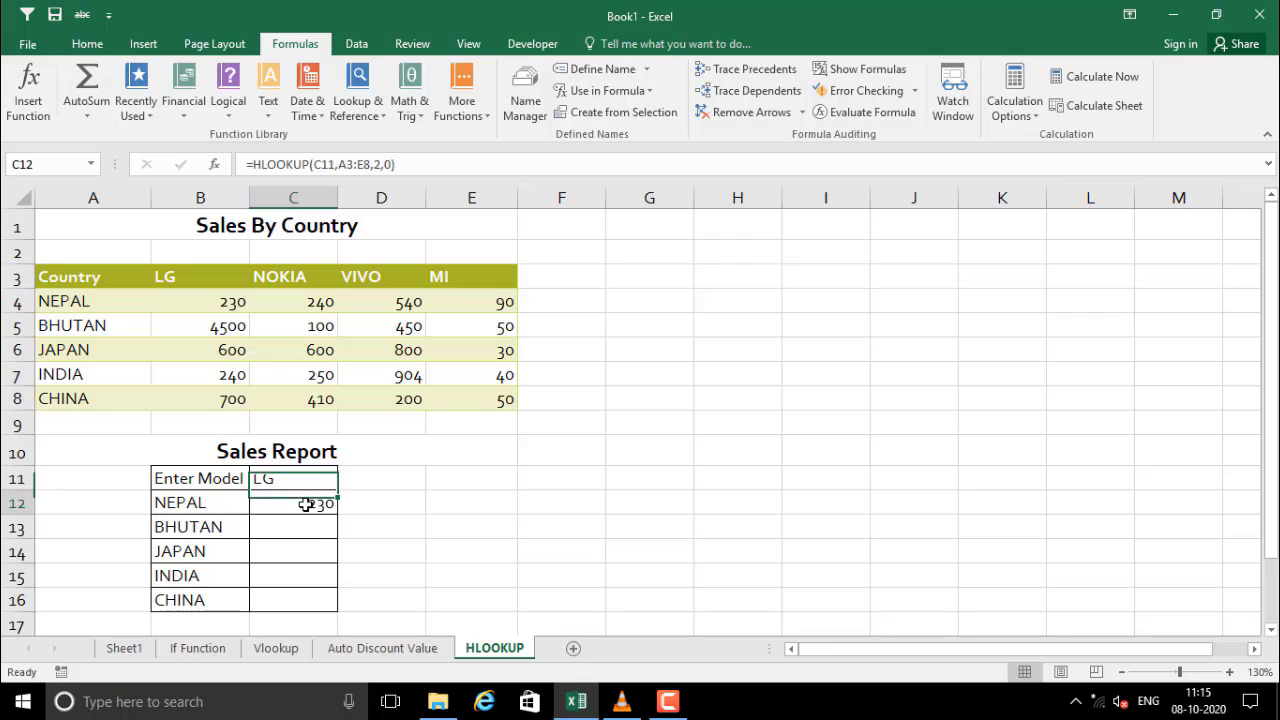
pyautogui.click(175, 276)
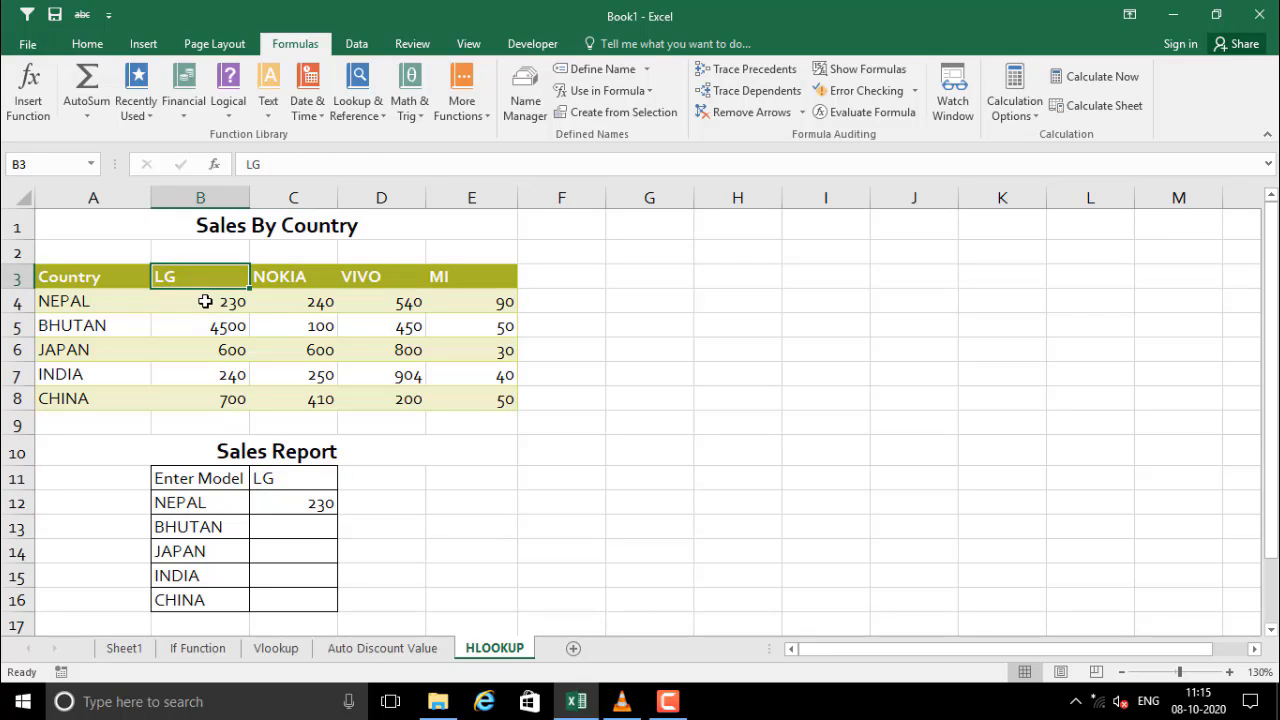
pyautogui.click(205, 301)
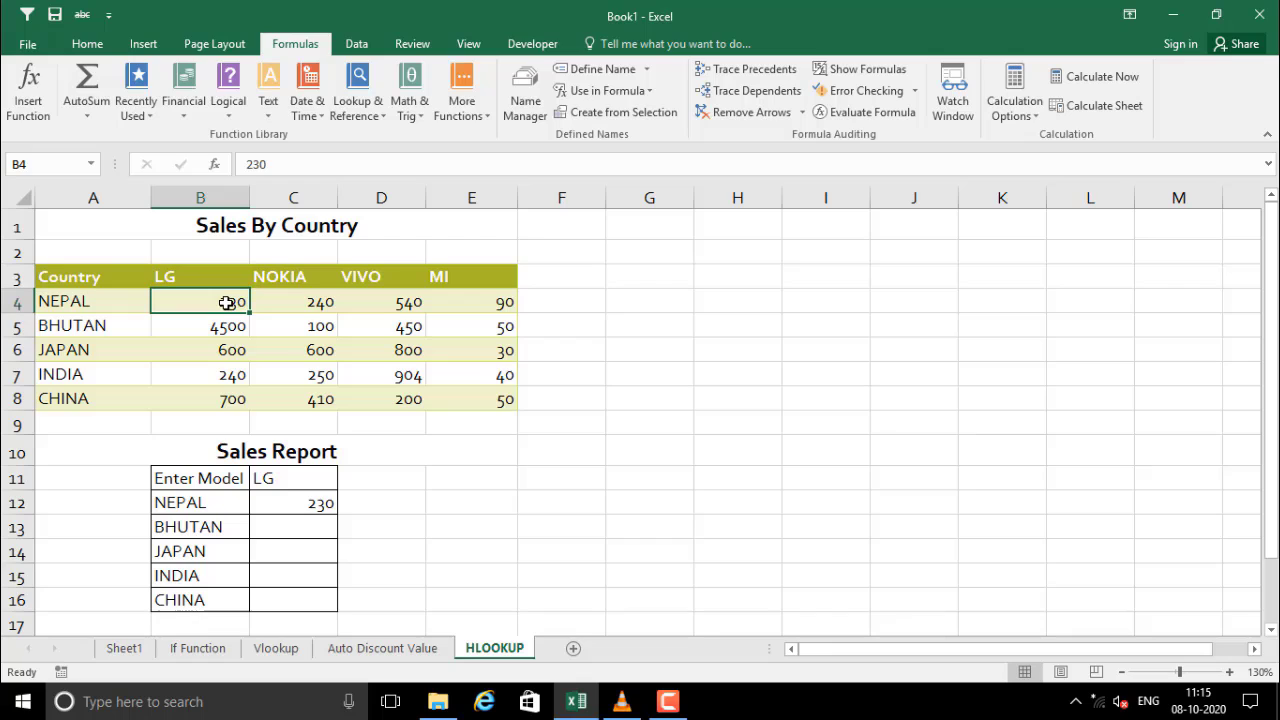
pyautogui.click(67, 298)
pyautogui.click(205, 303)
pyautogui.click(284, 502)
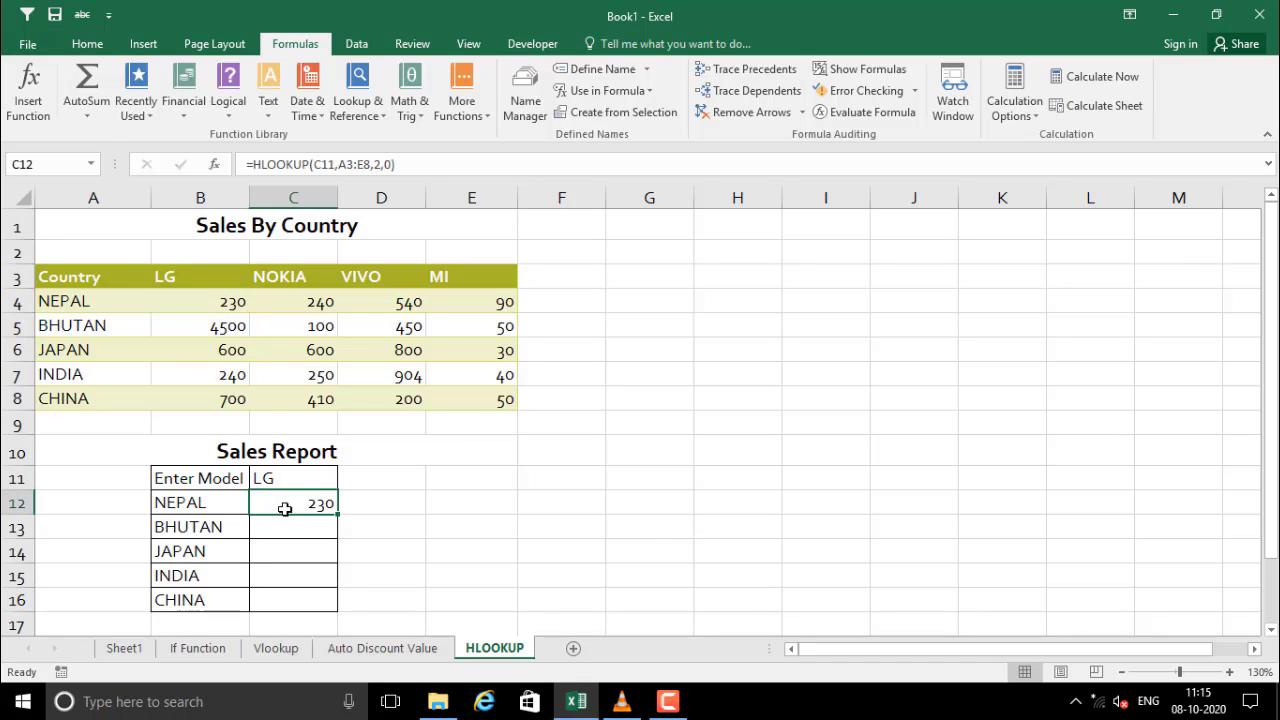
# - Try to fill the HLOOKUP formula from C12 down to C16, and clear the copied formulas from C13:C16
pyautogui.scroll(-1, 285, 509)
pyautogui.scroll(1, 285, 505)
pyautogui.moveTo(339, 516); pyautogui.dragTo(334, 614)
pyautogui.click(278, 537)
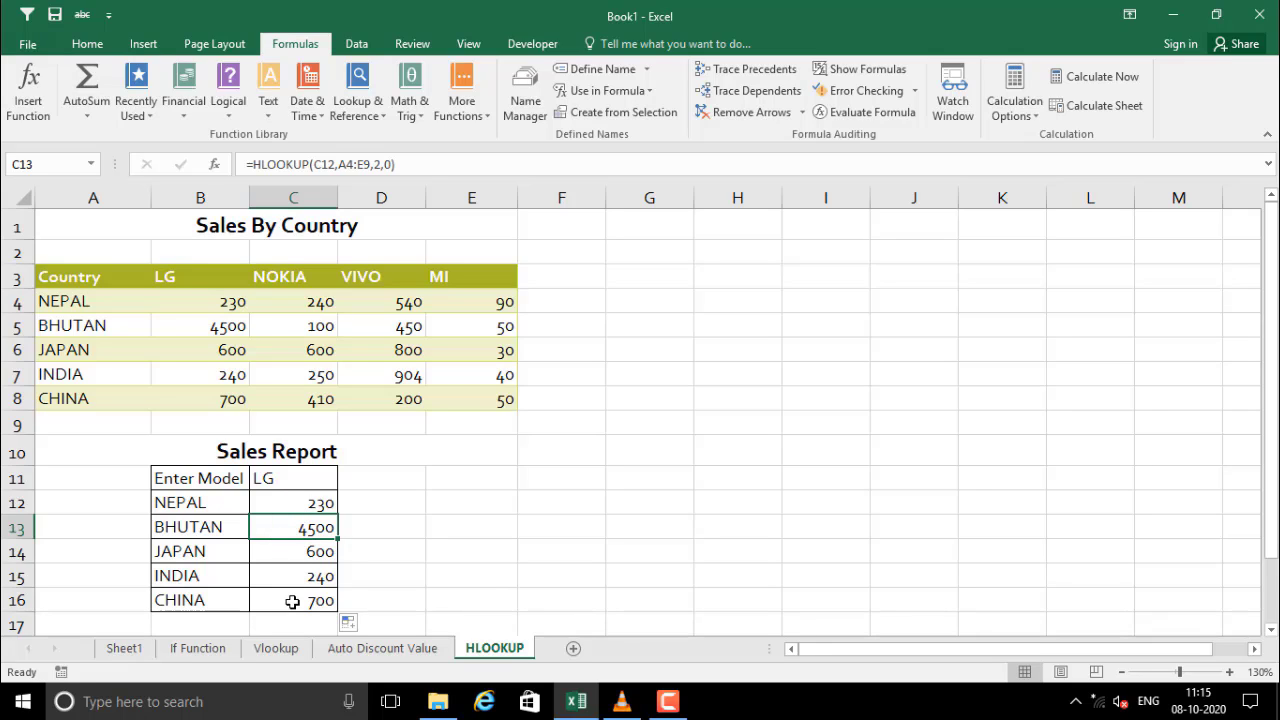
pyautogui.click(387, 550)
pyautogui.moveTo(300, 534); pyautogui.dragTo(302, 591)
pyautogui.press('Delete')
pyautogui.click(382, 563)
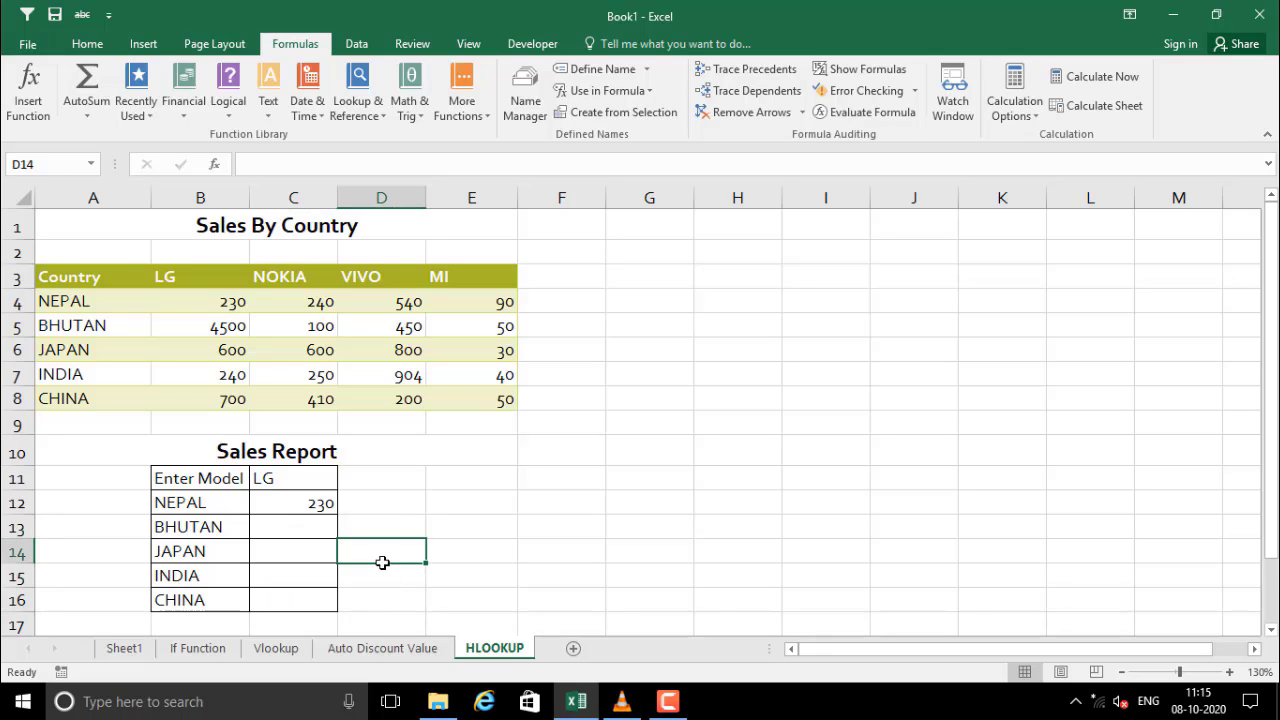
# - Insert the HLOOKUP function in C13, the Sales Report cell for BHUTAN
pyautogui.click(277, 530)
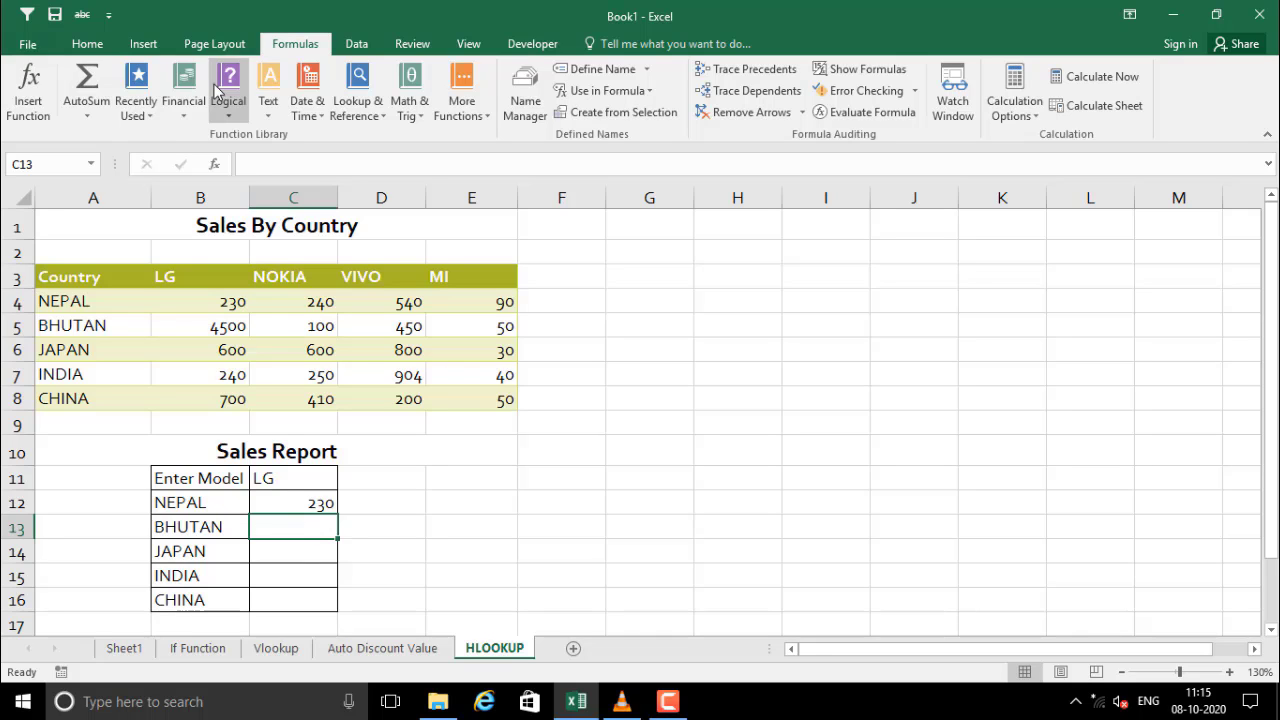
pyautogui.click(28, 100)
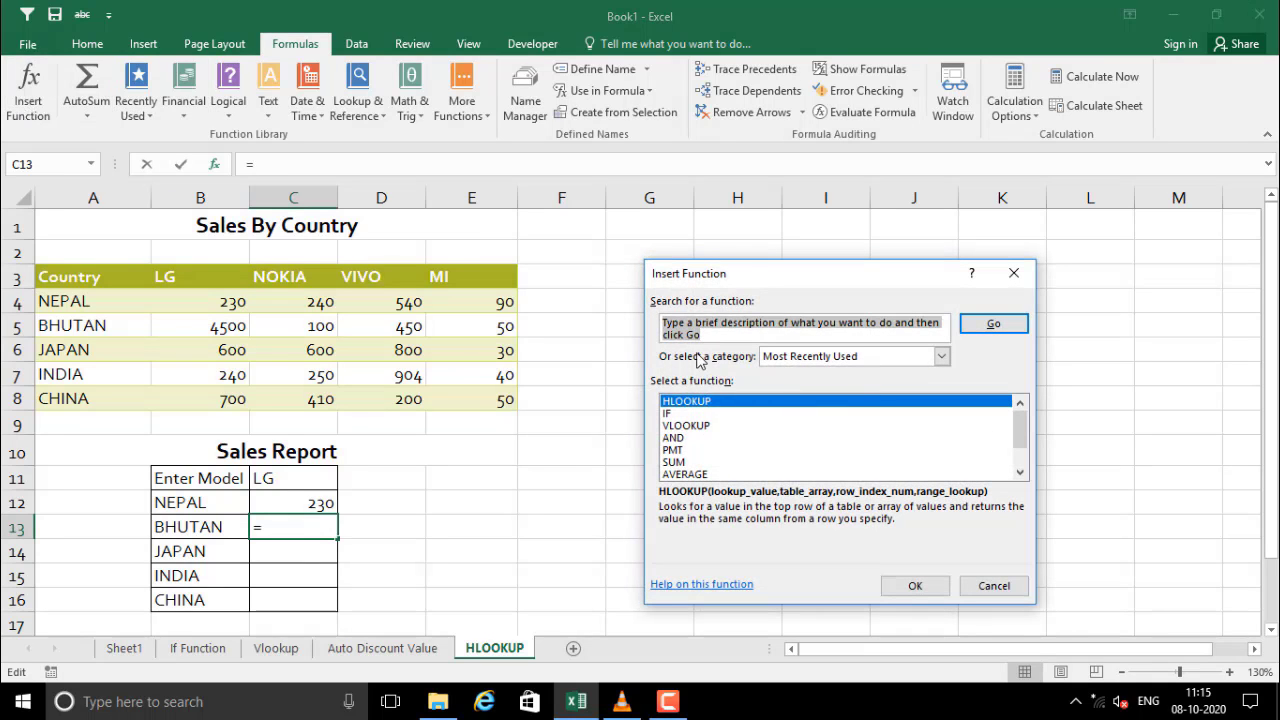
pyautogui.click(684, 401)
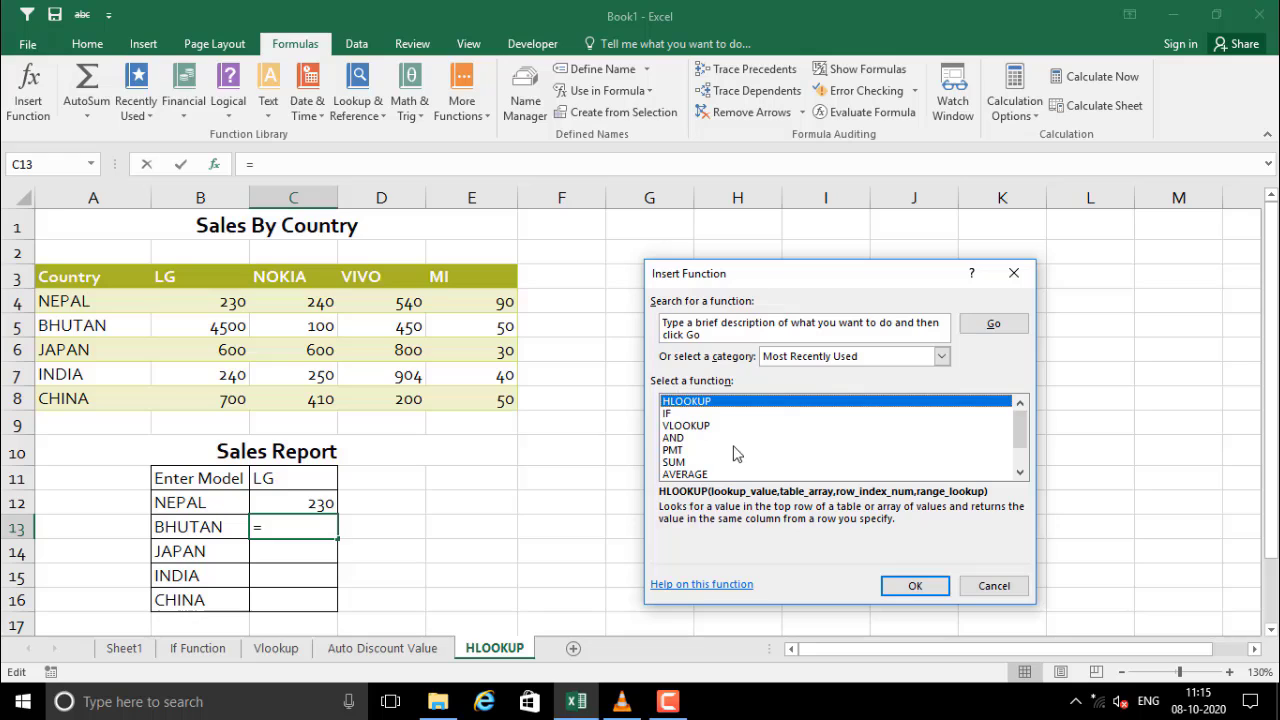
pyautogui.click(913, 588)
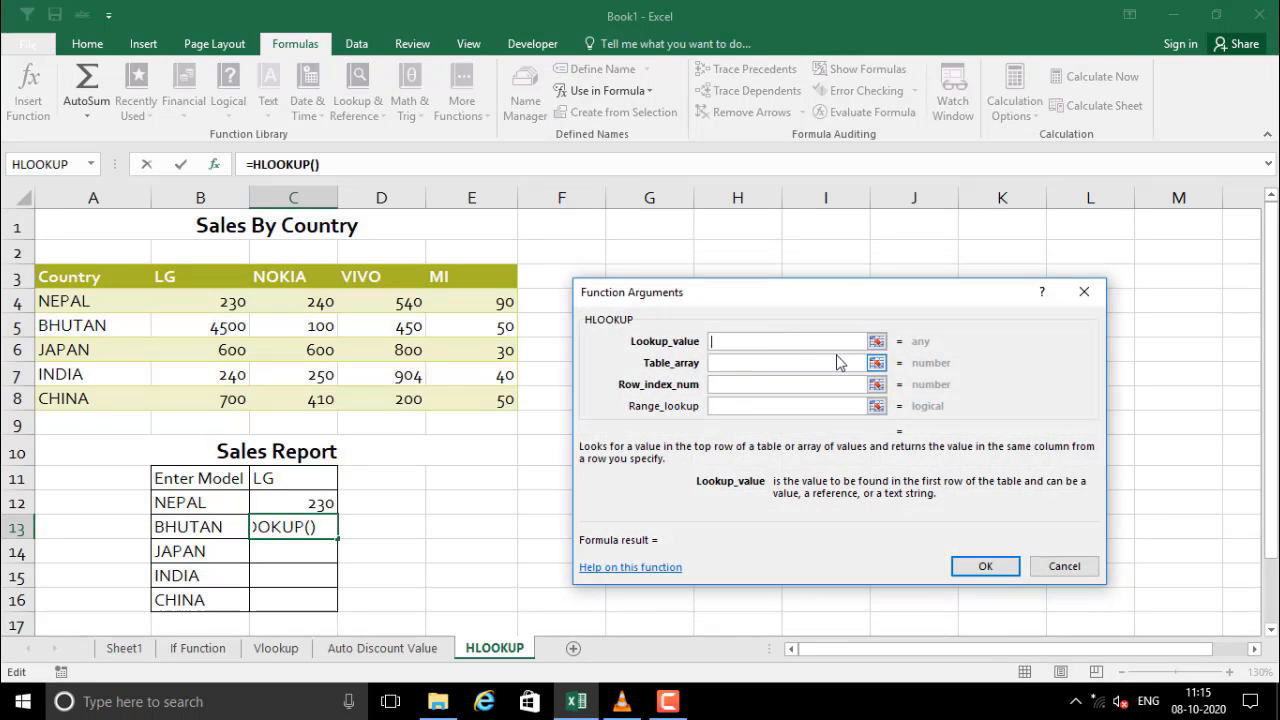
# - Set the HLOOKUP lookup value to the model cell C11 as the absolute reference $C$11
pyautogui.click(876, 343)
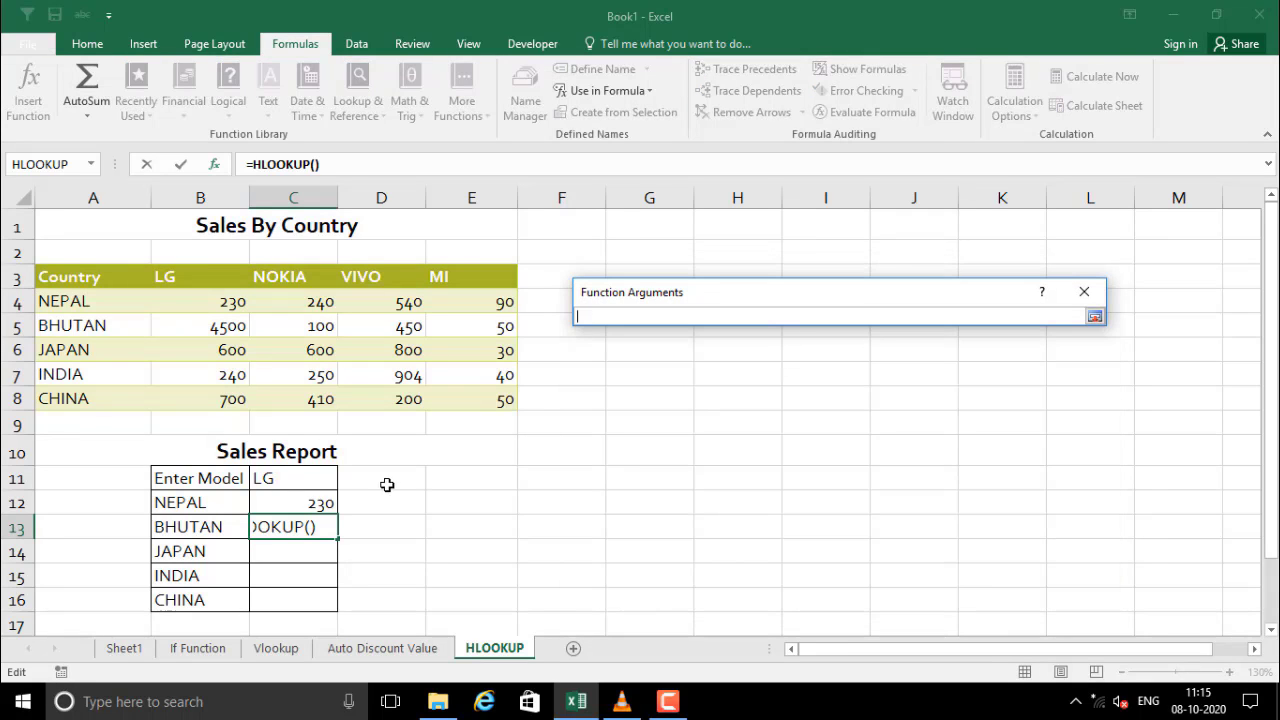
pyautogui.click(317, 478)
pyautogui.press('Return')
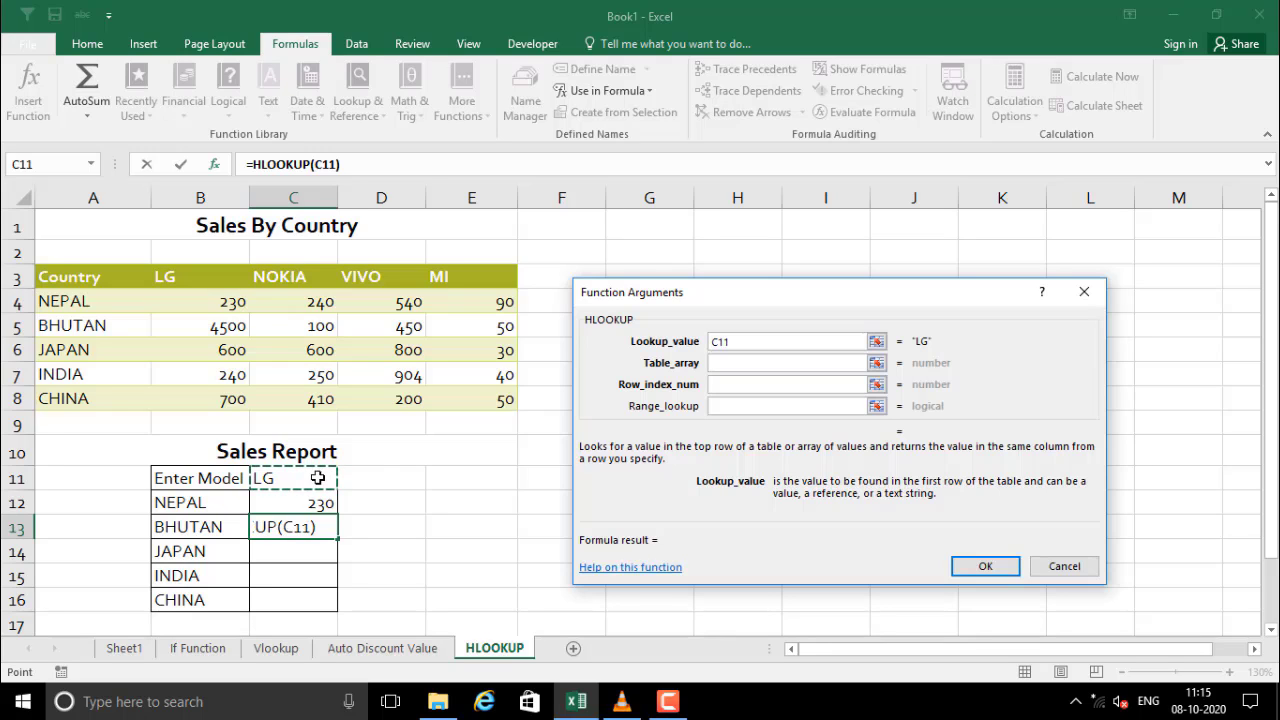
pyautogui.click(716, 344)
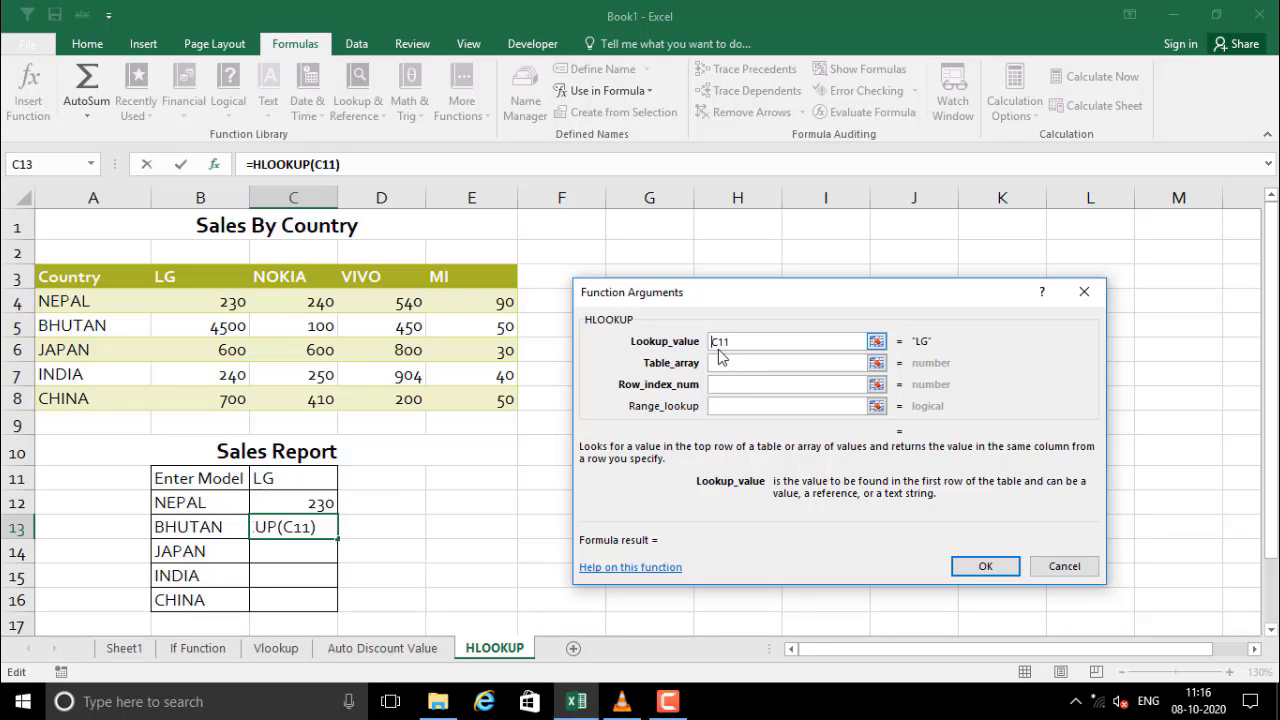
pyautogui.click(729, 366)
pyautogui.press('F4')
# - Set the HLOOKUP table array to the Sales By Country range as the absolute reference $A$3:$E$8
pyautogui.click(735, 366)
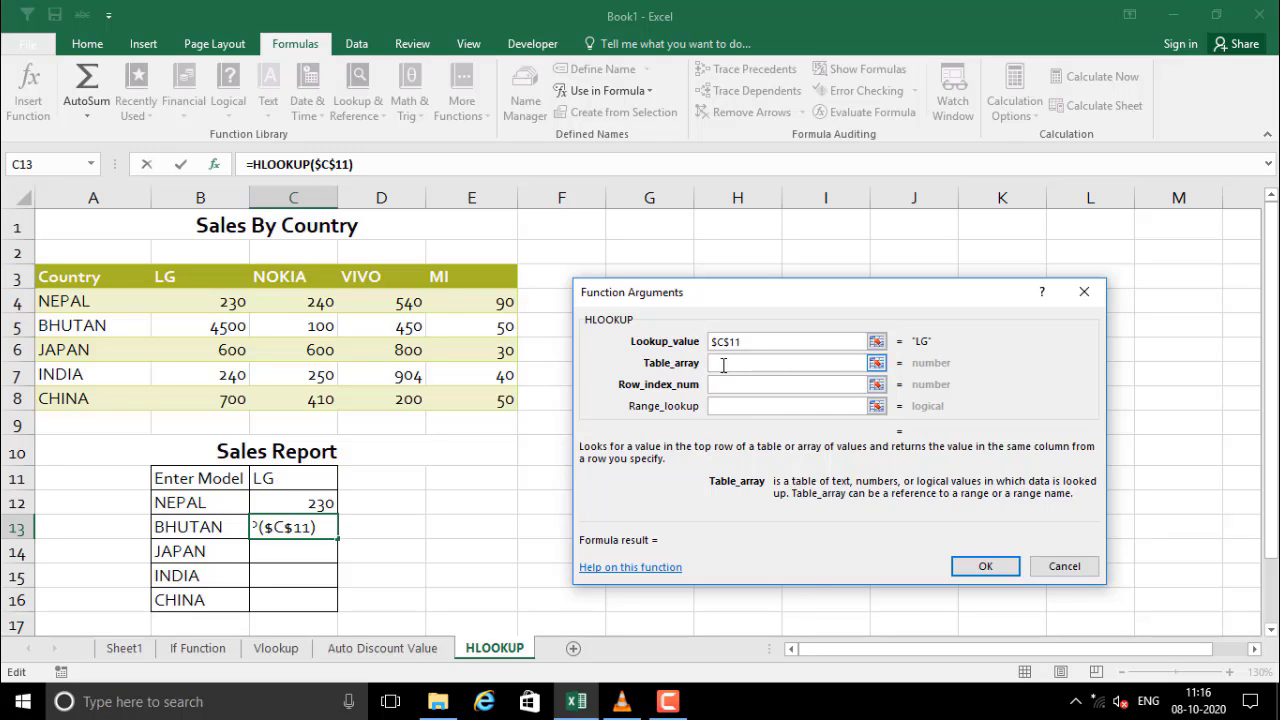
pyautogui.click(877, 366)
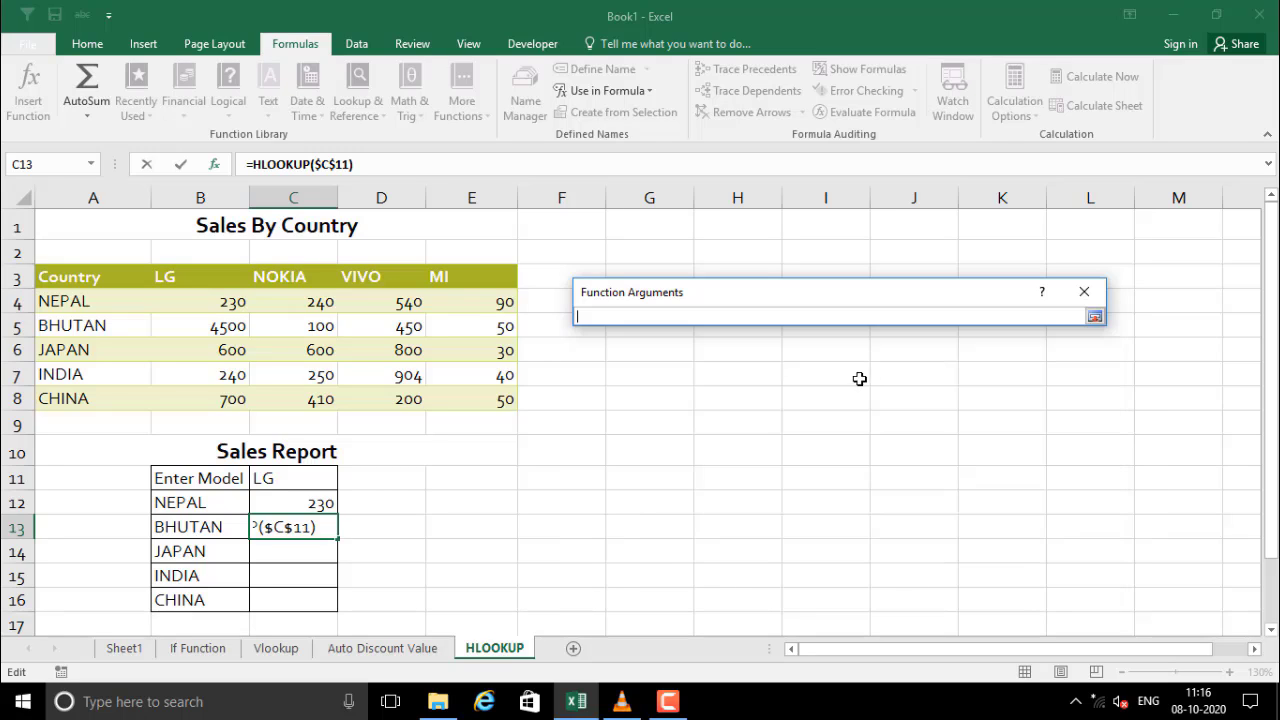
pyautogui.moveTo(66, 280); pyautogui.dragTo(486, 398)
pyautogui.press('Return')
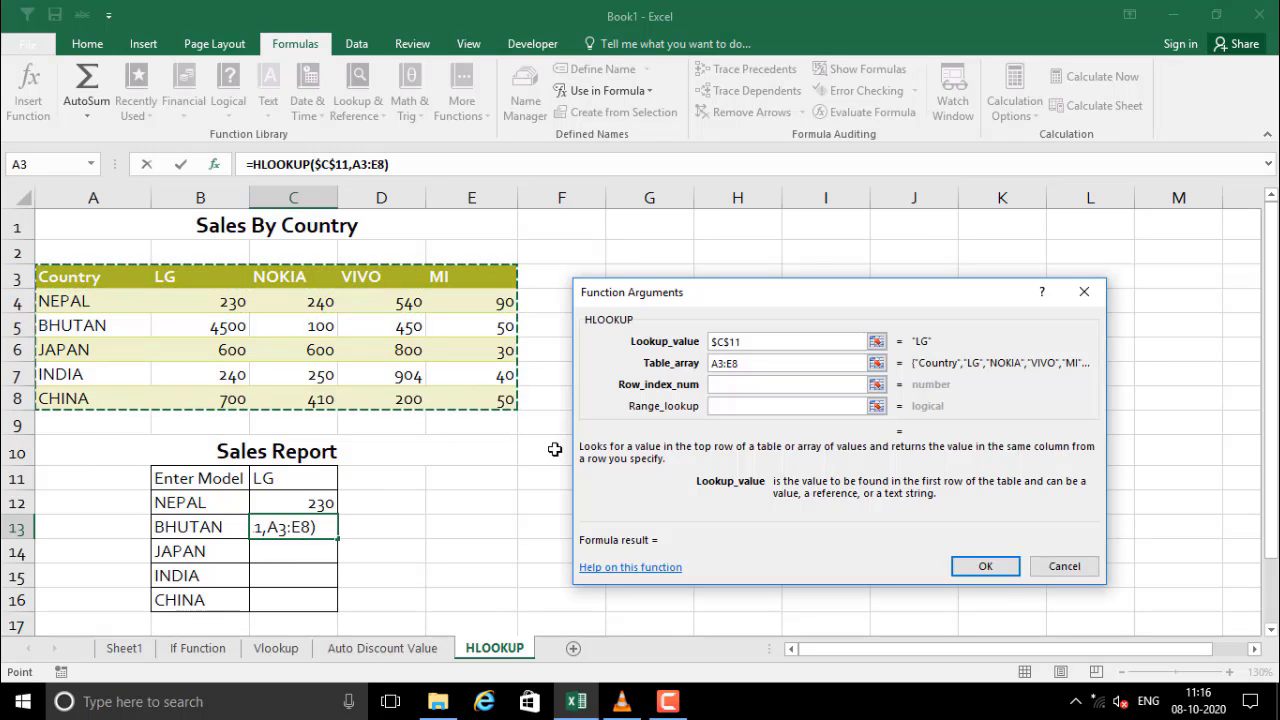
pyautogui.press('F4')
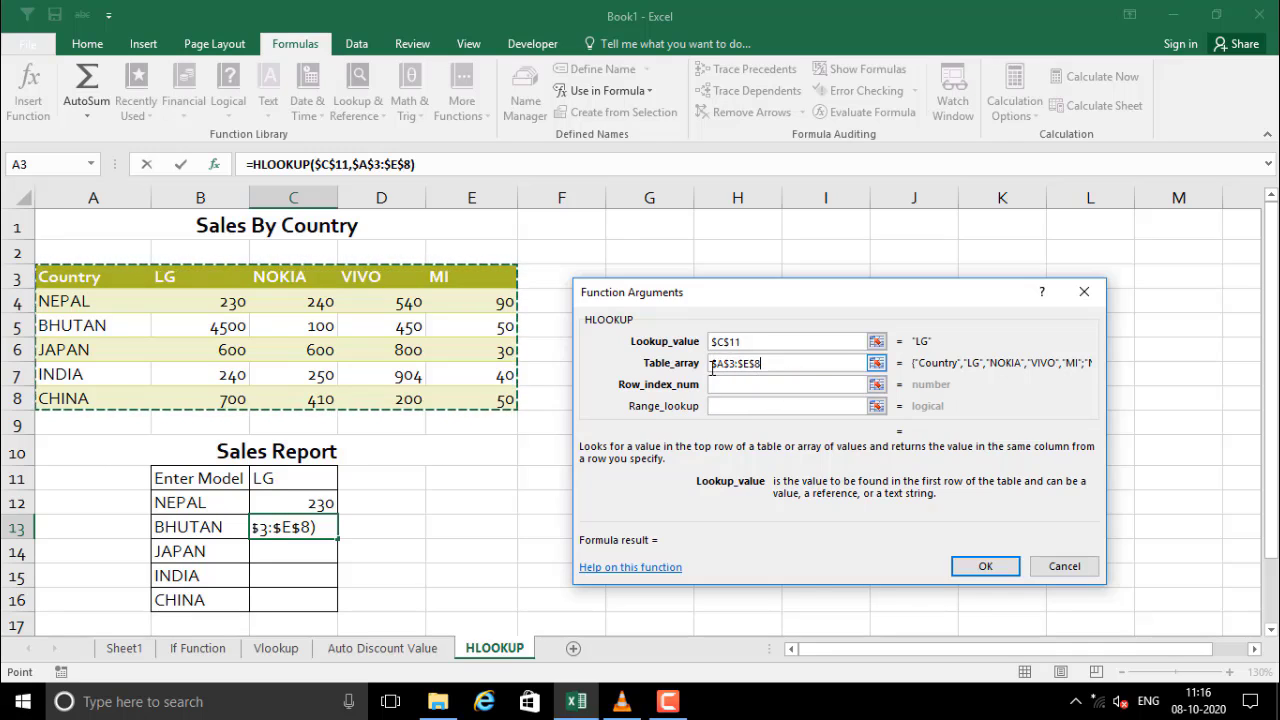
# - Set the HLOOKUP row index number to 3 and range lookup to 0, and complete the formula in C13
pyautogui.click(760, 386)
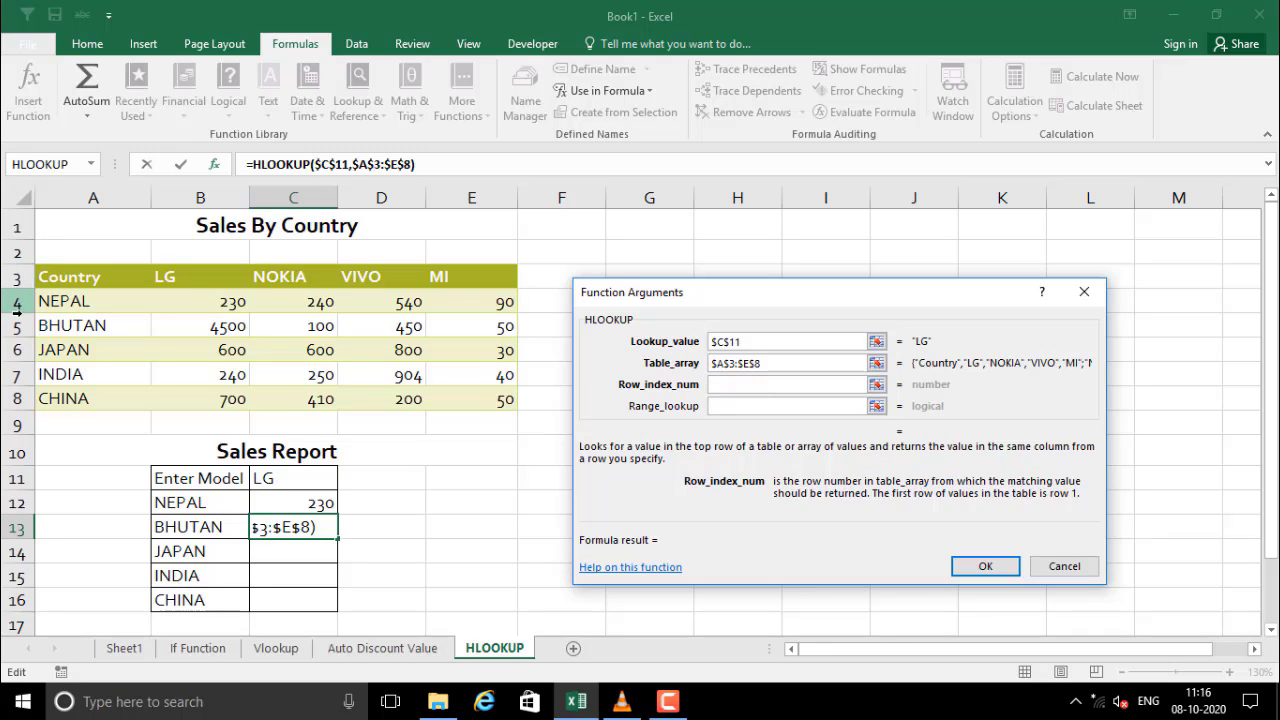
pyautogui.write('3')
pyautogui.click(744, 403)
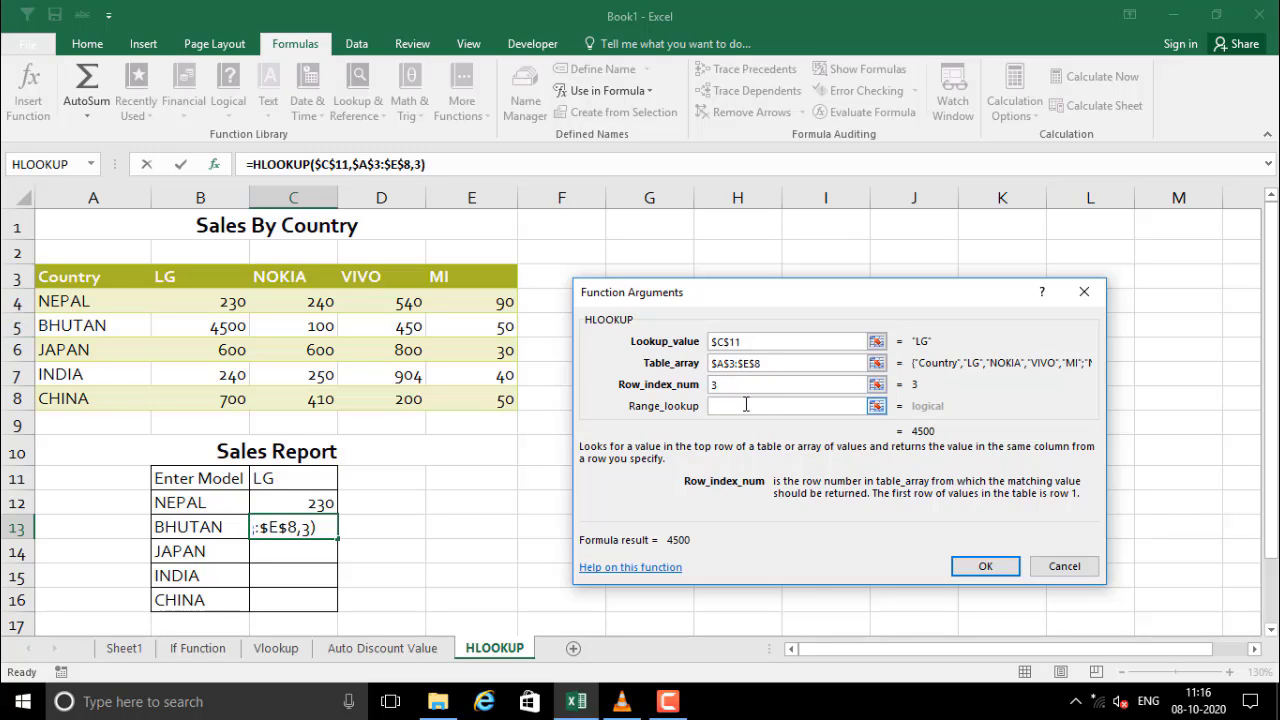
pyautogui.write('0')
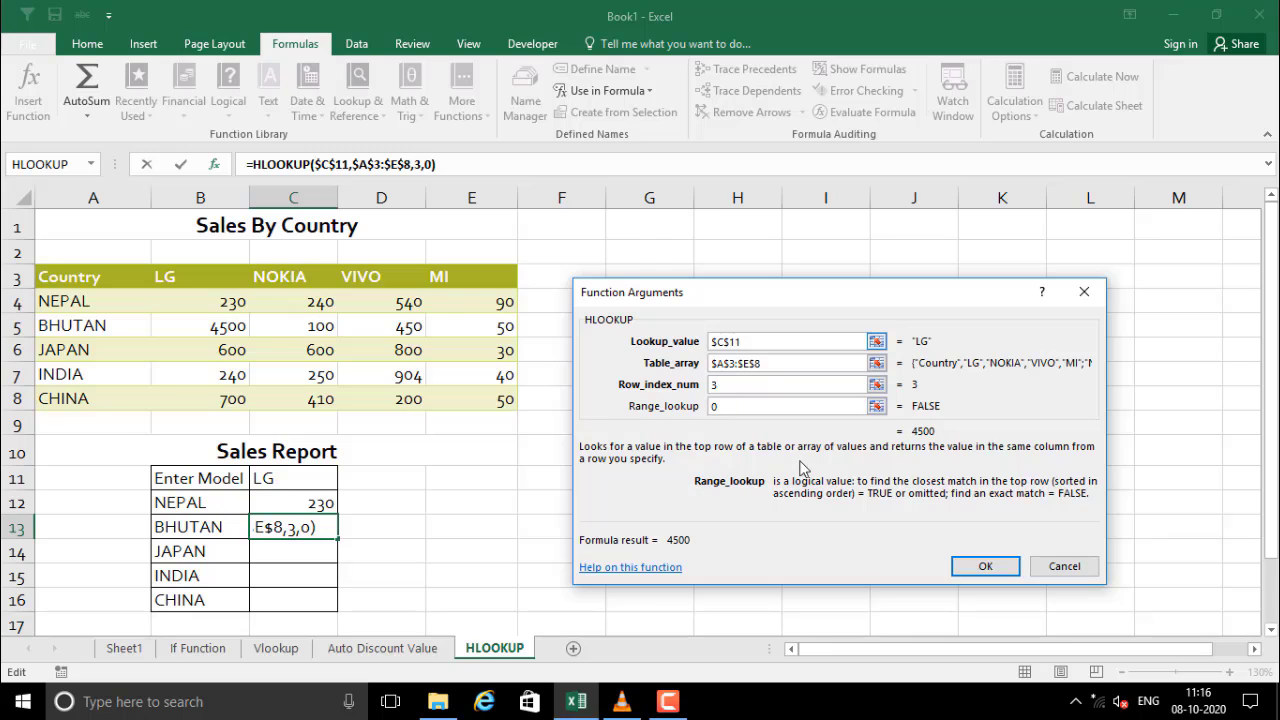
pyautogui.click(985, 566)
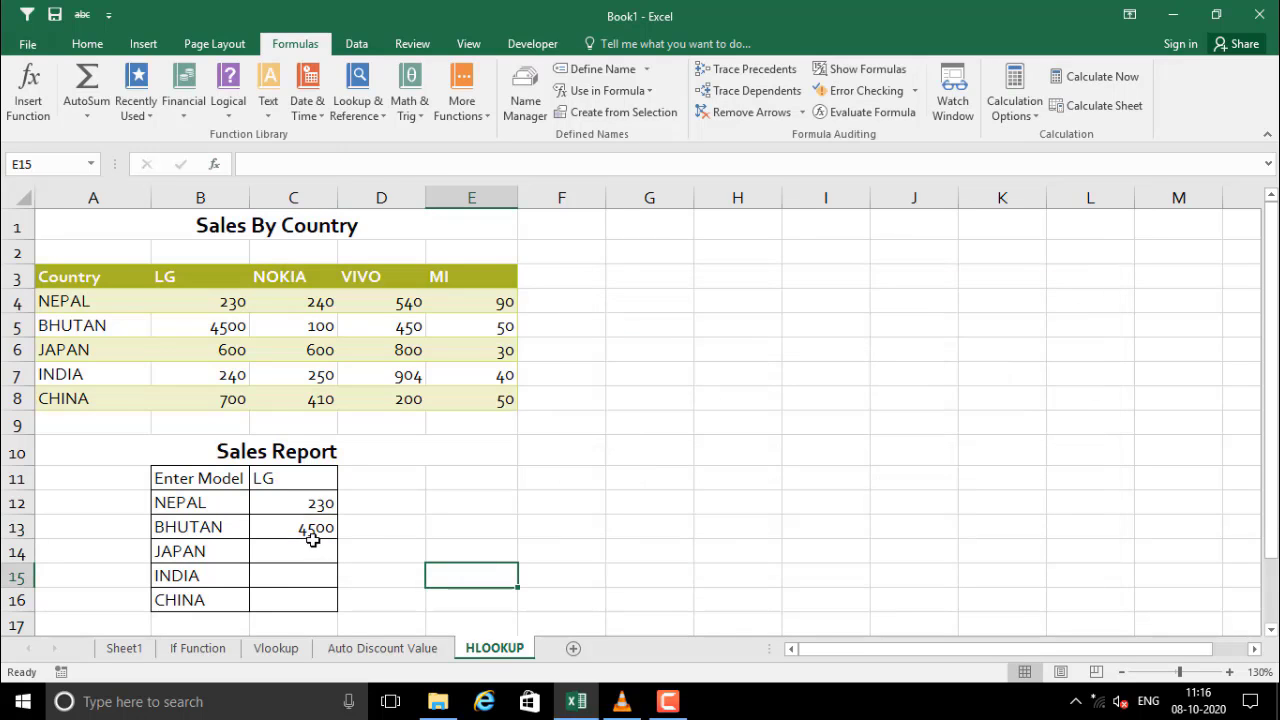
# - Check BHUTAN's result against the source table and fill the C13 formula down to C16
pyautogui.click(307, 530)
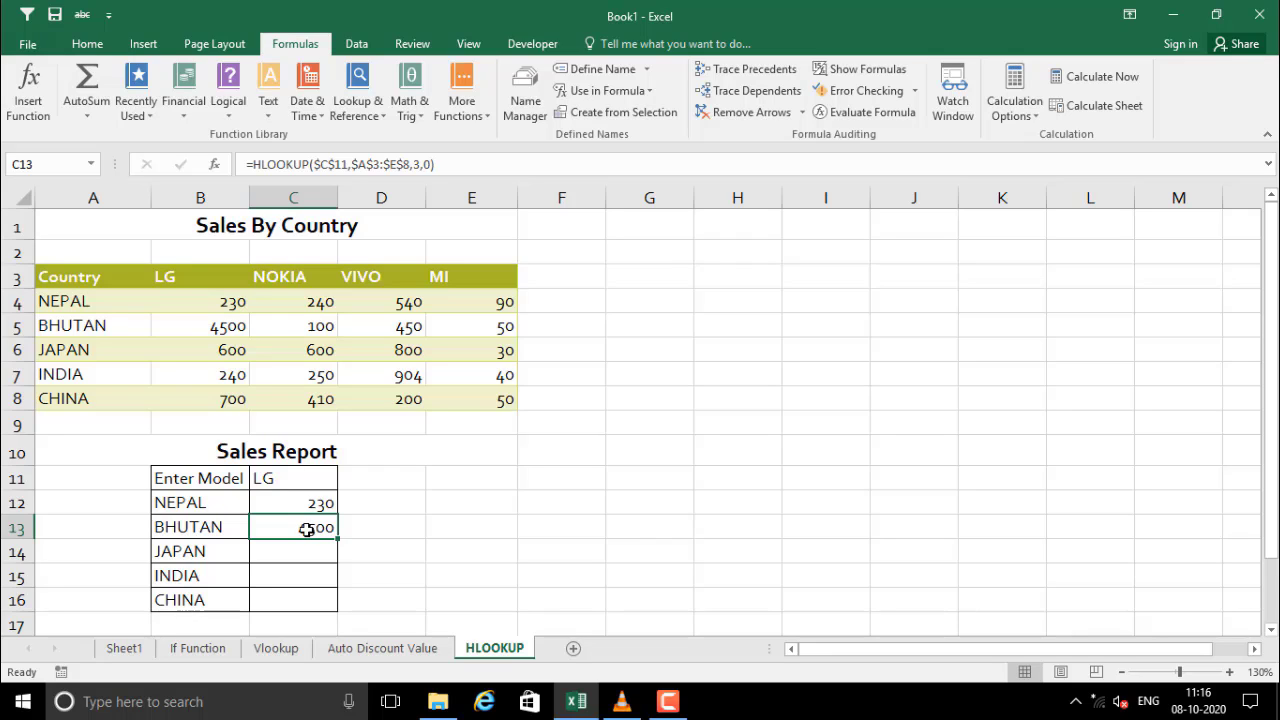
pyautogui.click(199, 331)
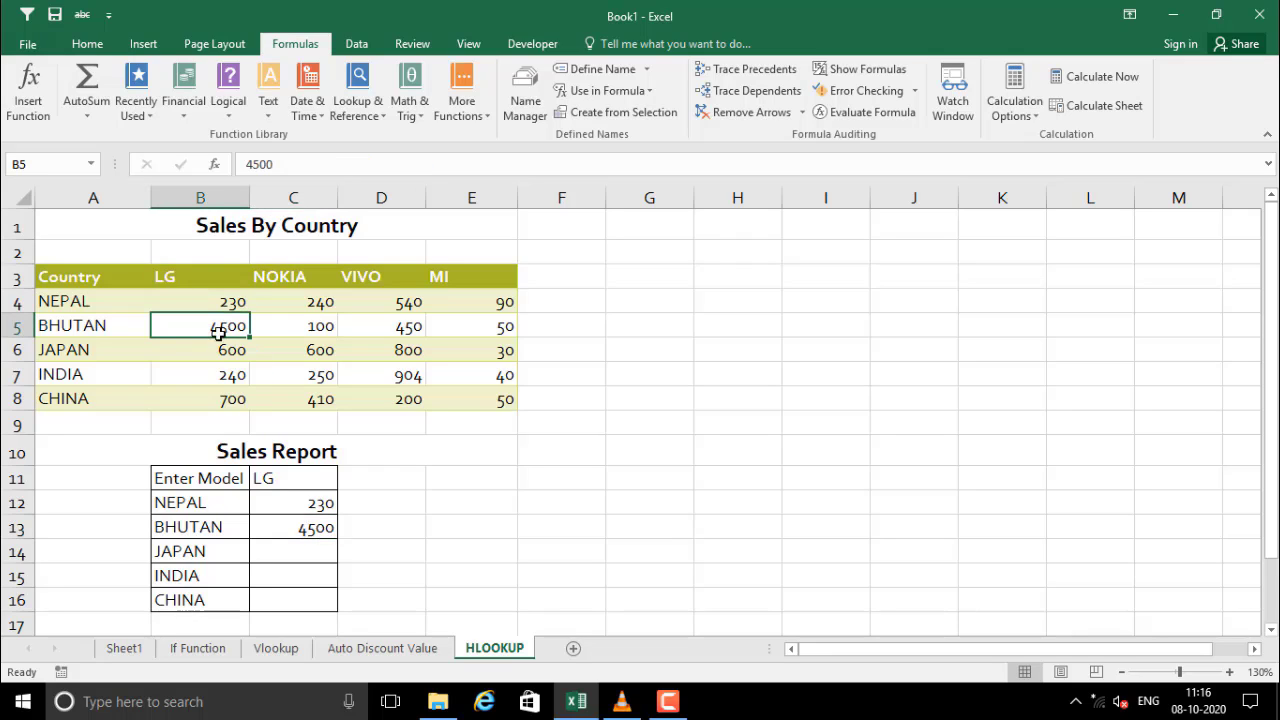
pyautogui.click(312, 548)
pyautogui.click(310, 528)
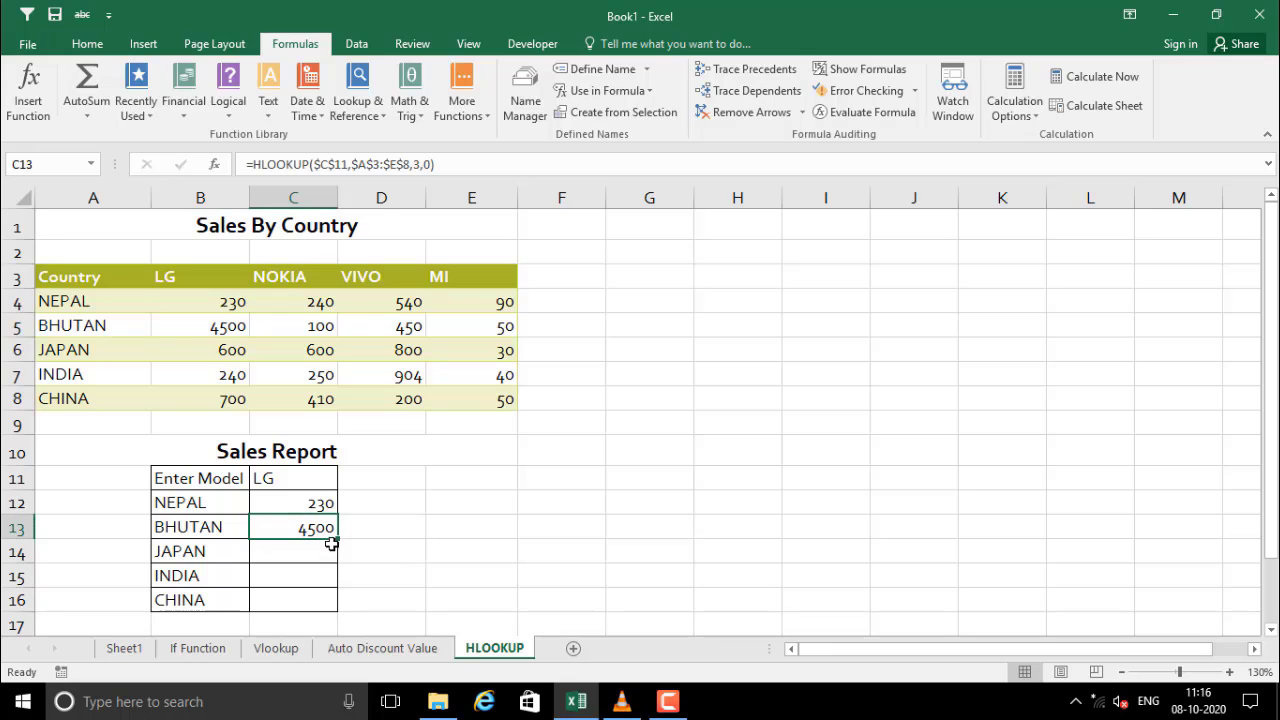
pyautogui.moveTo(338, 540); pyautogui.dragTo(338, 609)
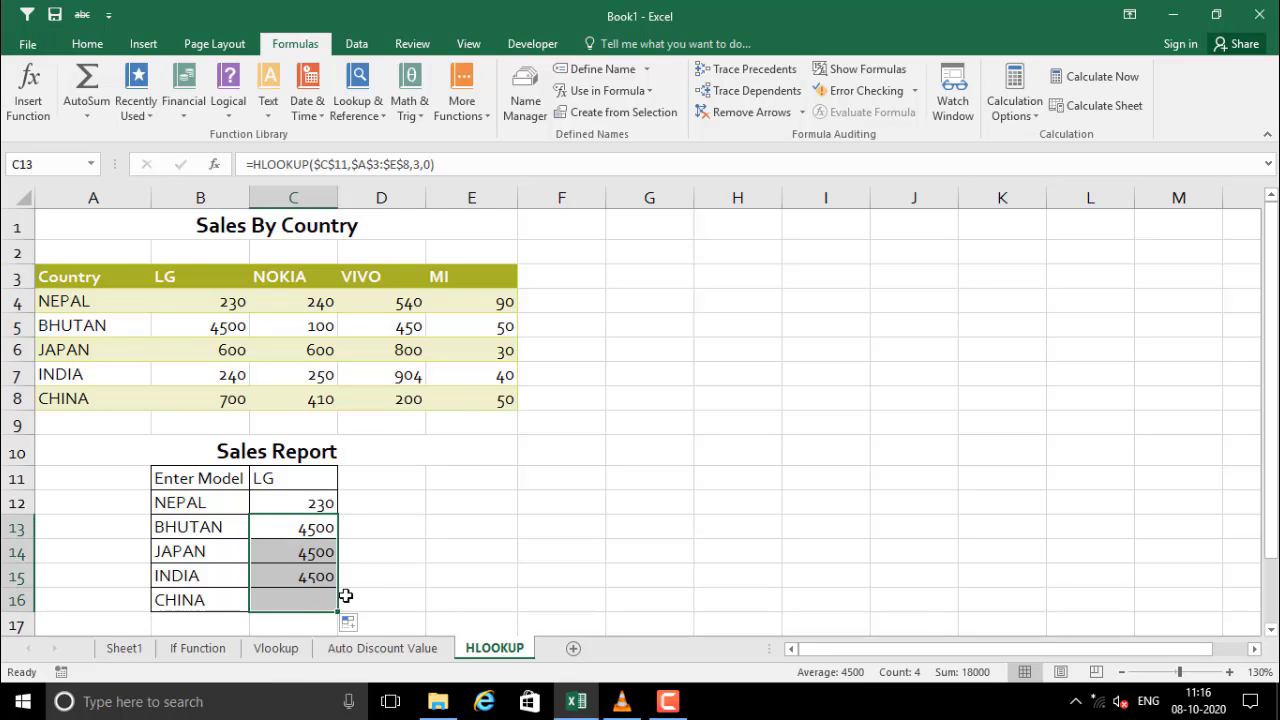
pyautogui.click(362, 579)
pyautogui.click(286, 531)
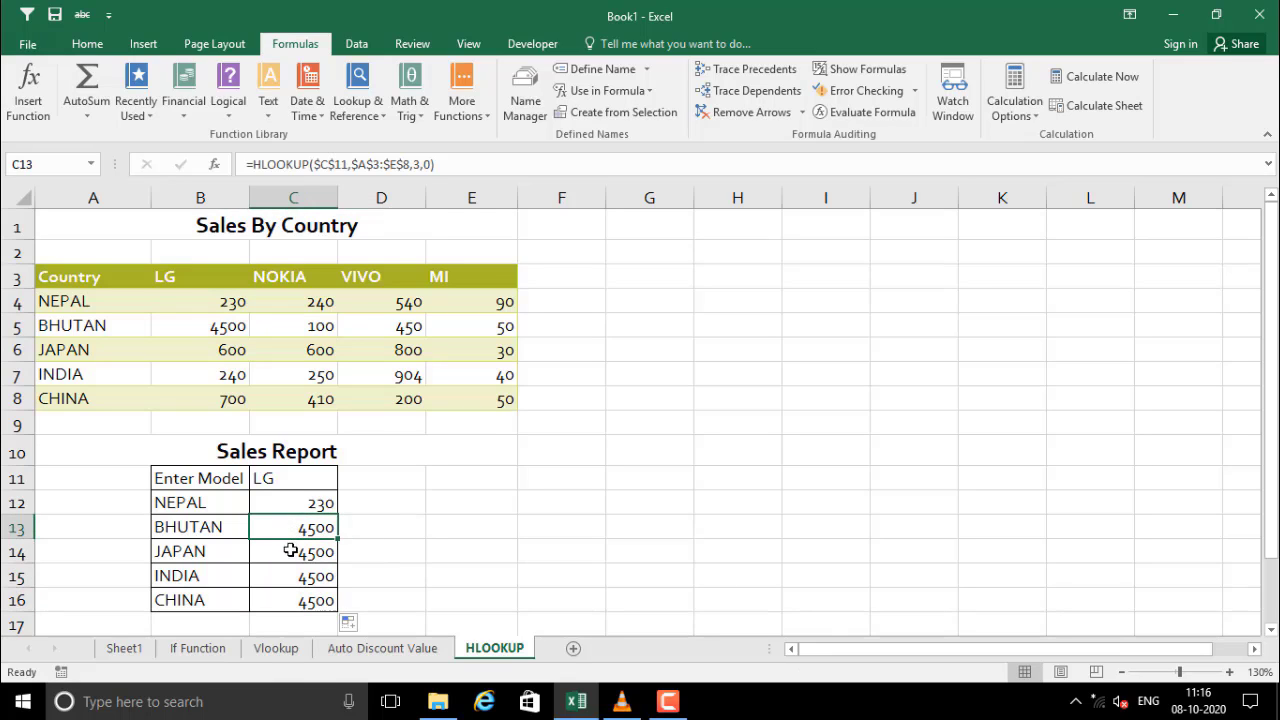
pyautogui.moveTo(290, 550); pyautogui.dragTo(294, 596)
pyautogui.click(295, 533)
# - Change the HLOOKUP row index number in C14 to JAPAN's row in the Sales By Country table, and check the result
pyautogui.click(290, 552)
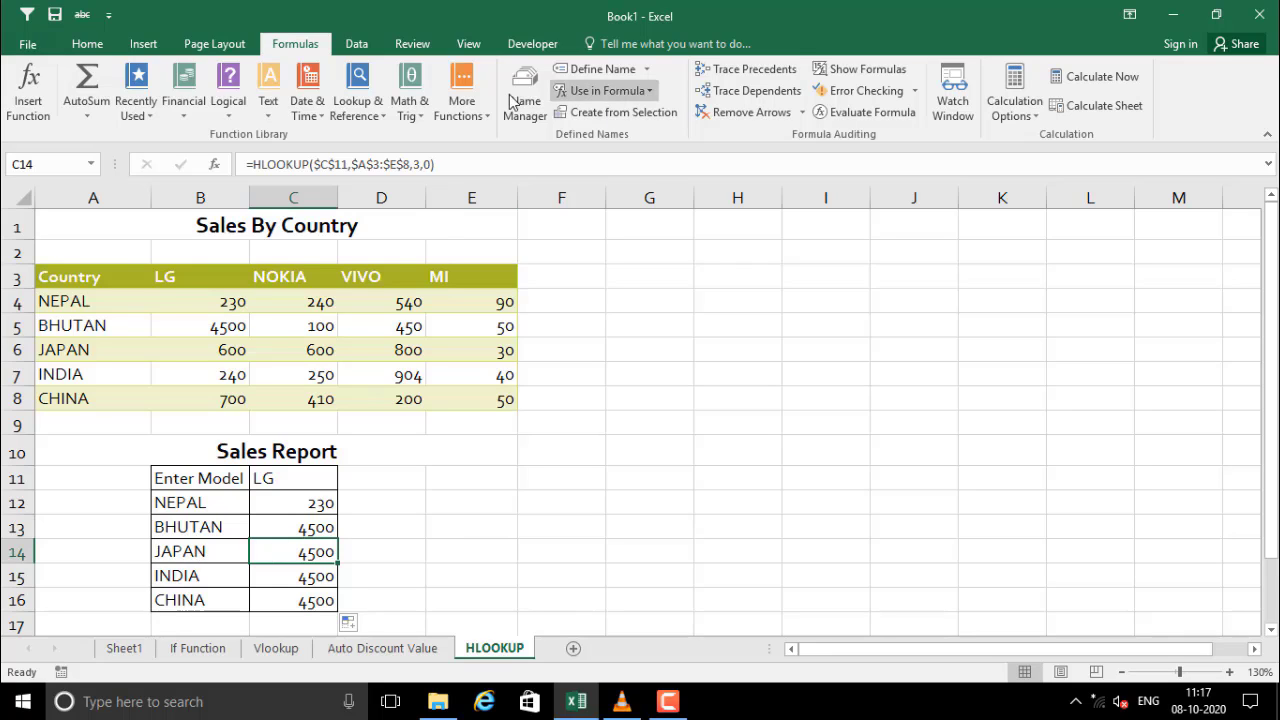
pyautogui.click(420, 166)
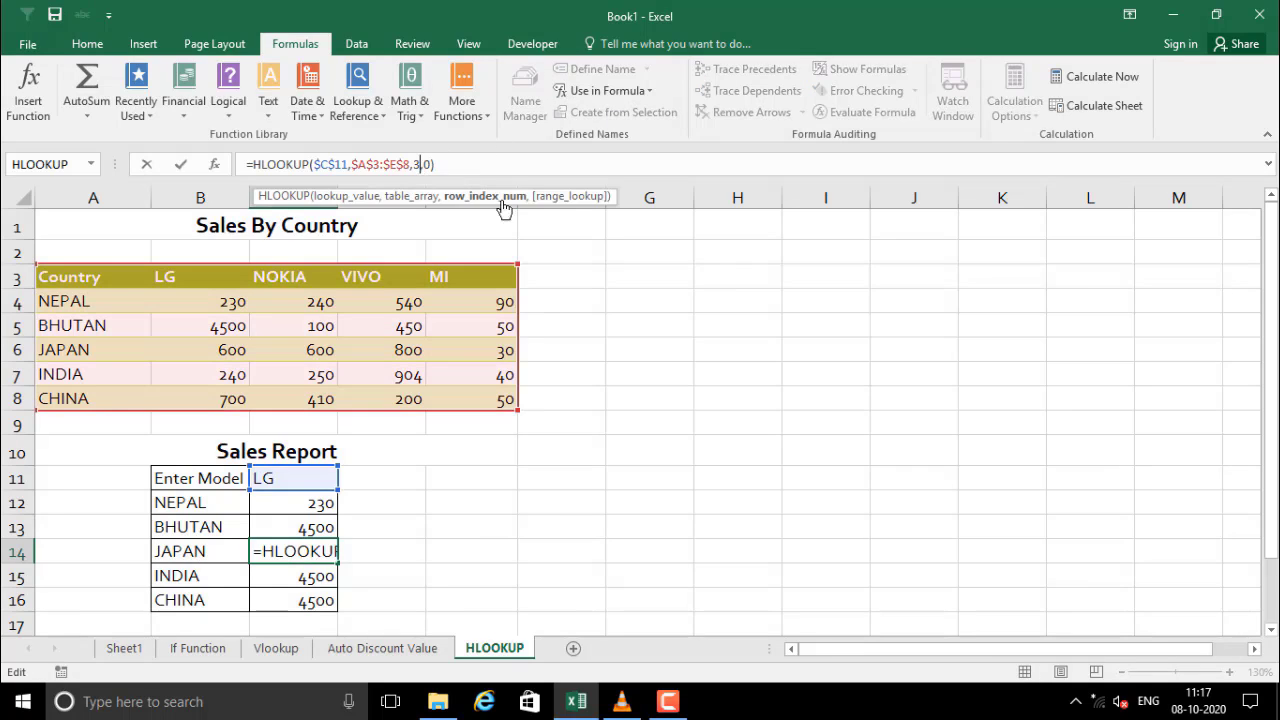
pyautogui.press('BackSpace')
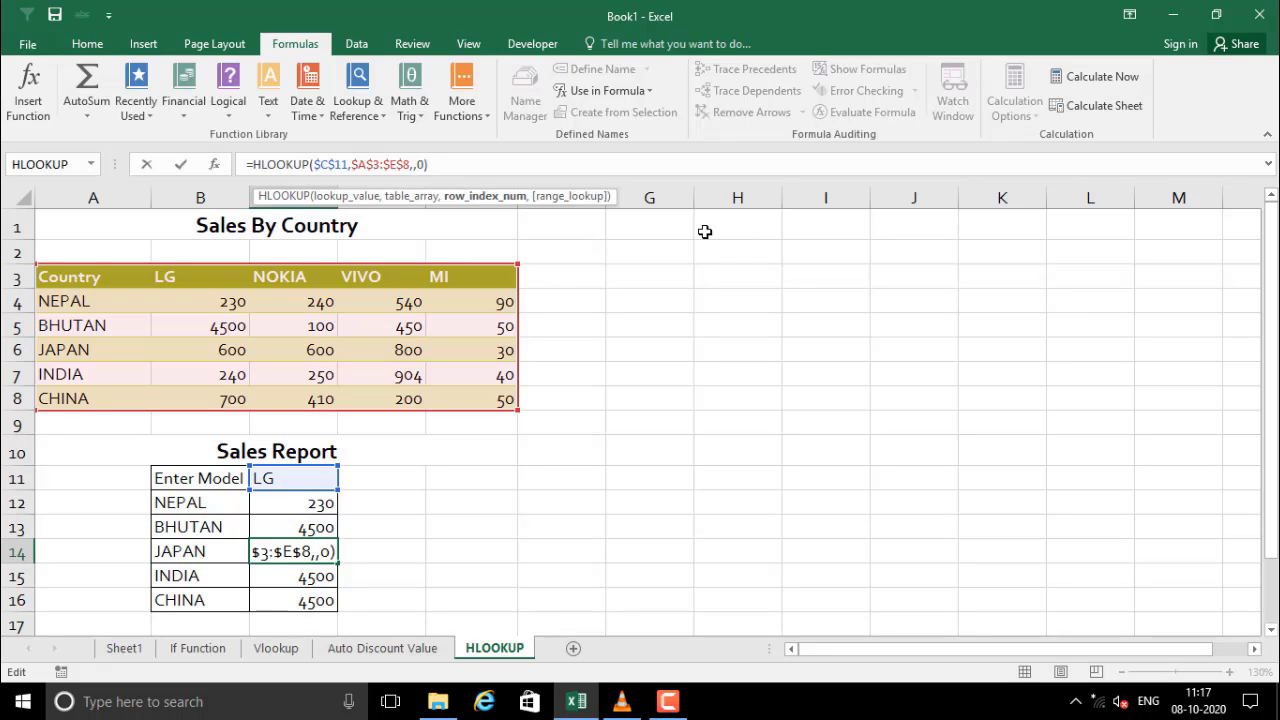
pyautogui.write('3')
pyautogui.click(305, 577)
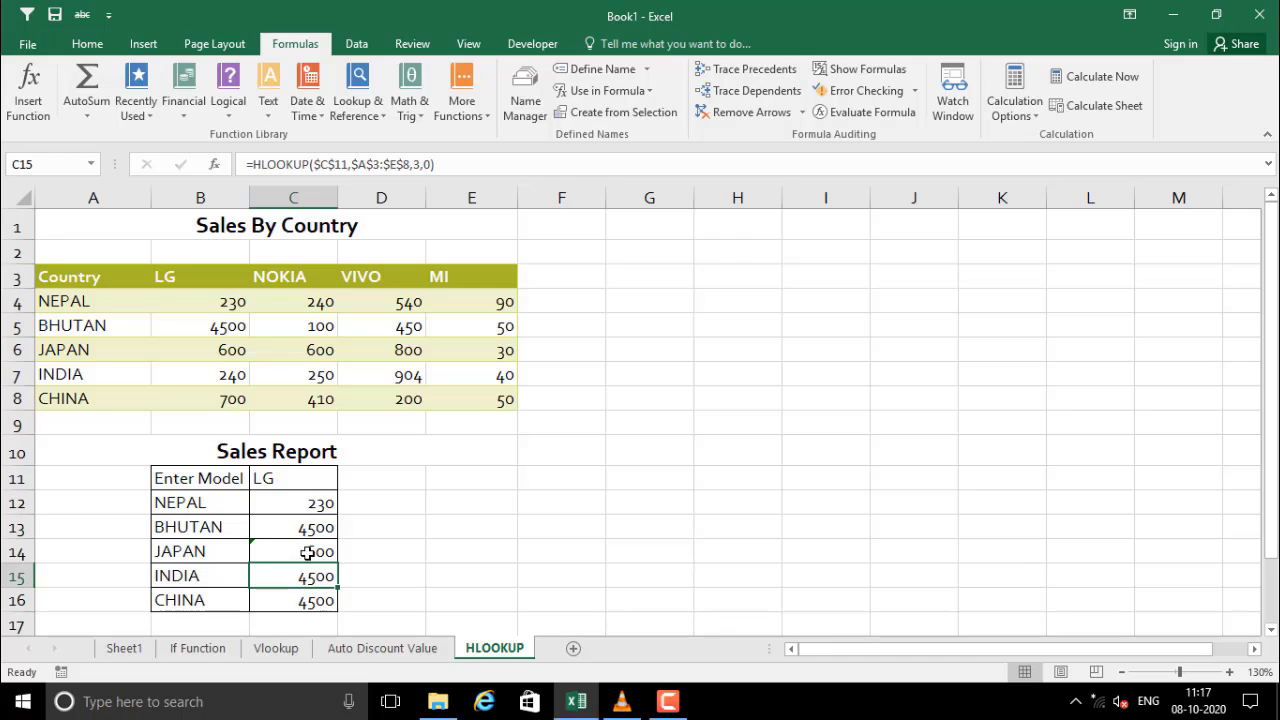
pyautogui.click(272, 552)
pyautogui.moveTo(74, 350); pyautogui.dragTo(210, 350)
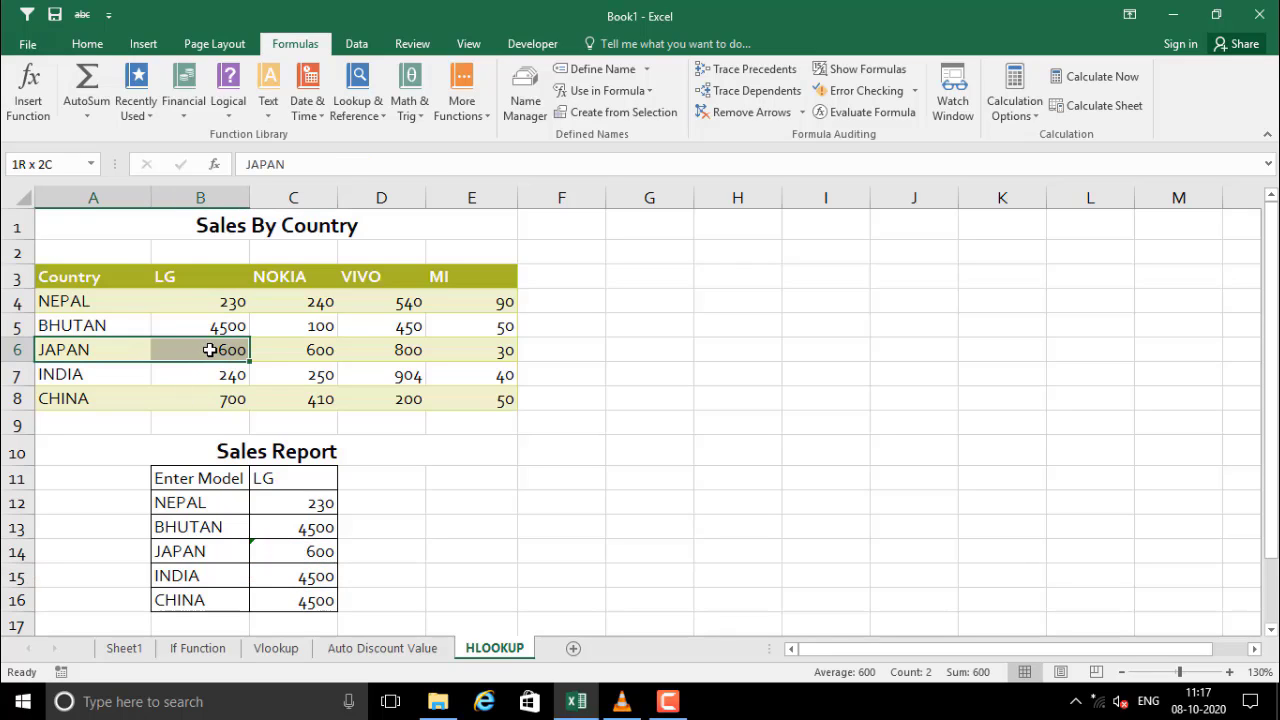
# - Set the HLOOKUP row index number in C15 to 5 and check INDIA's result against the source table
pyautogui.click(314, 580)
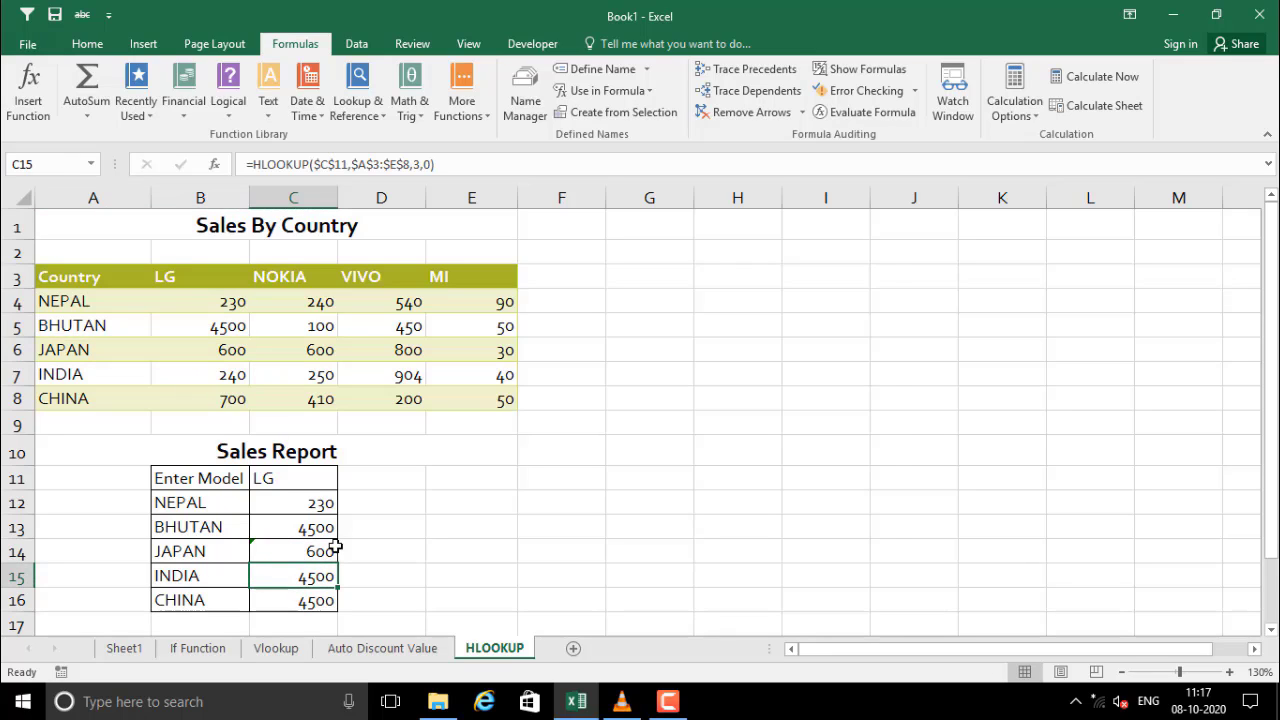
pyautogui.click(414, 166)
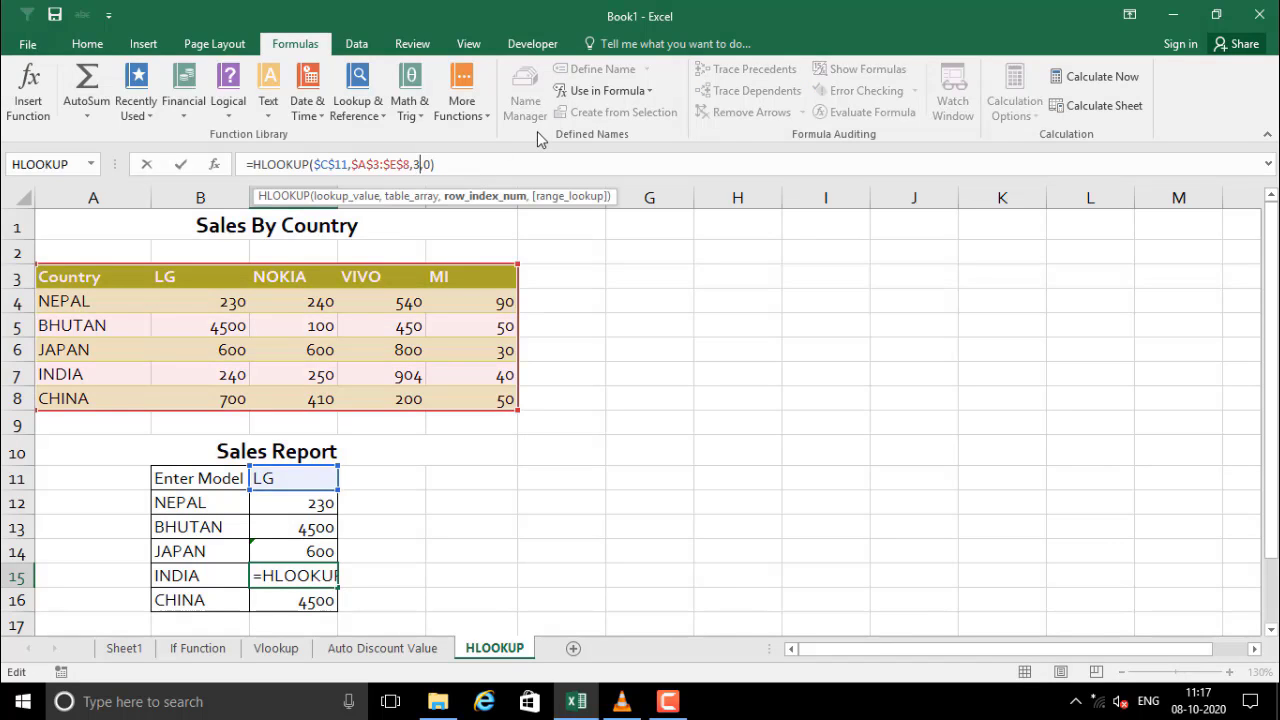
pyautogui.press('Delete')
pyautogui.write('5')
pyautogui.press('Return')
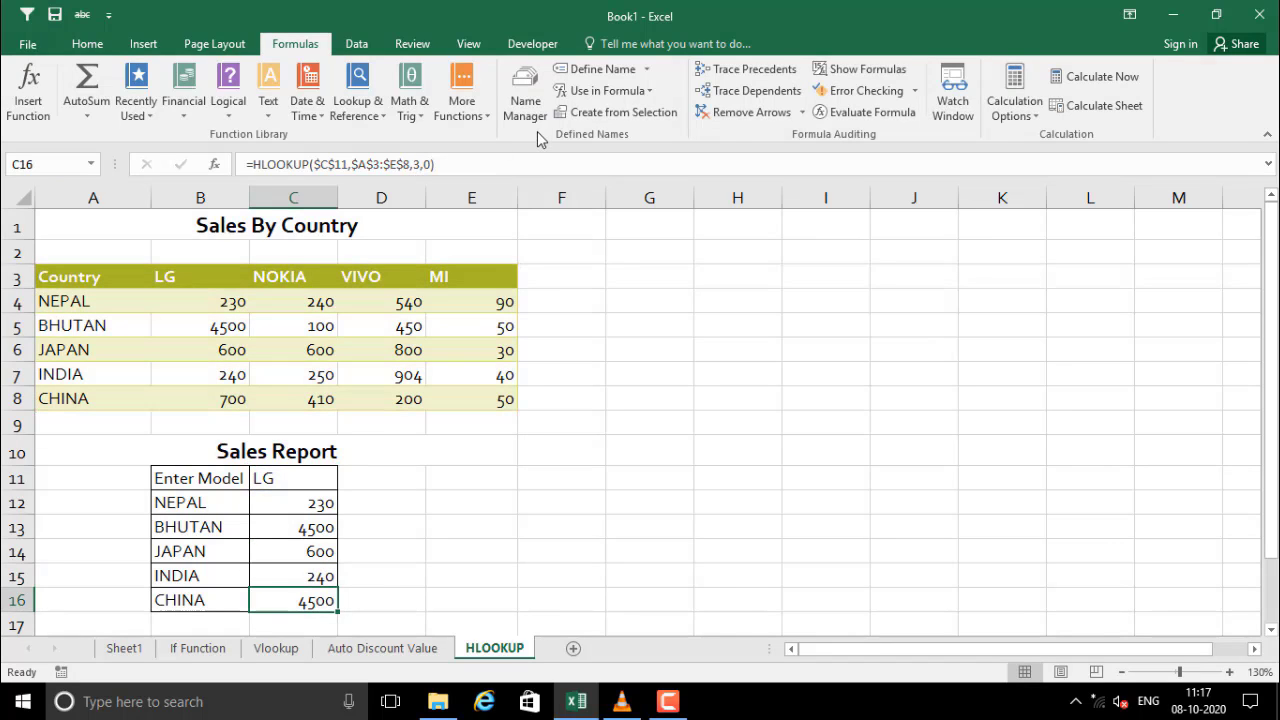
pyautogui.moveTo(200, 575); pyautogui.dragTo(300, 576)
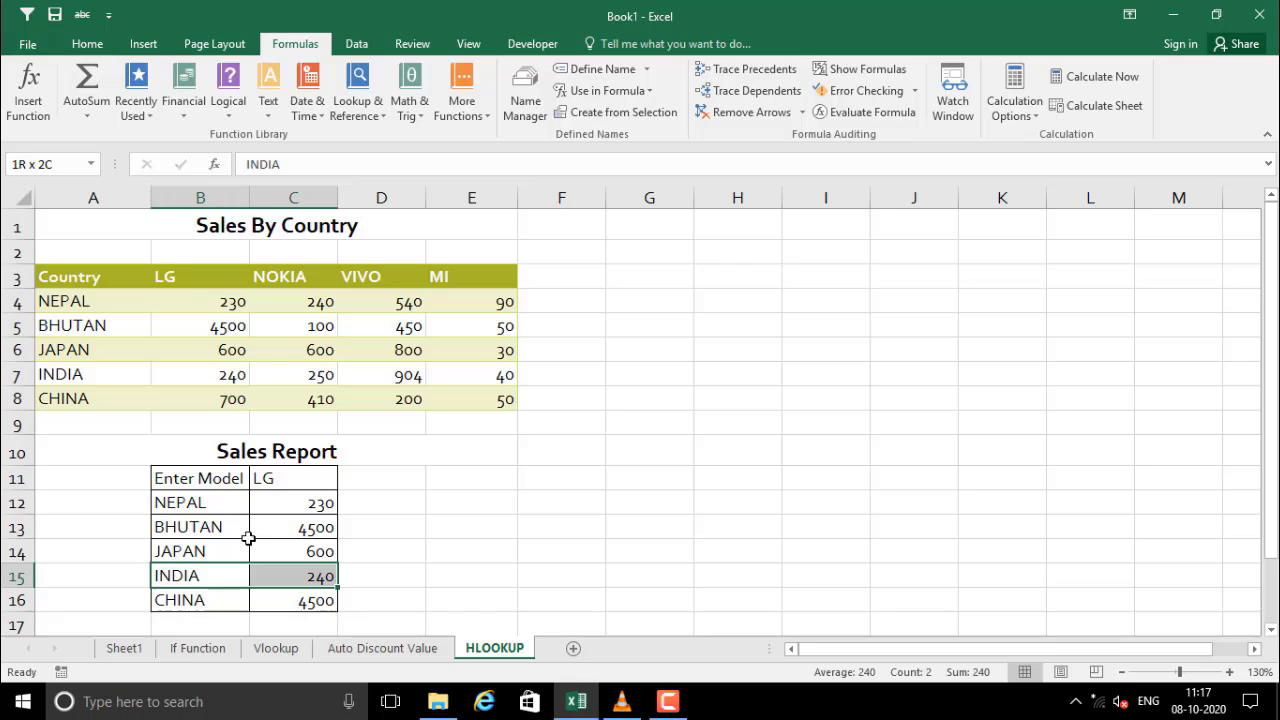
pyautogui.click(80, 374)
# - Try 50 as the HLOOKUP row index number in CHINA's formula in C16
pyautogui.moveTo(170, 373); pyautogui.dragTo(224, 404)
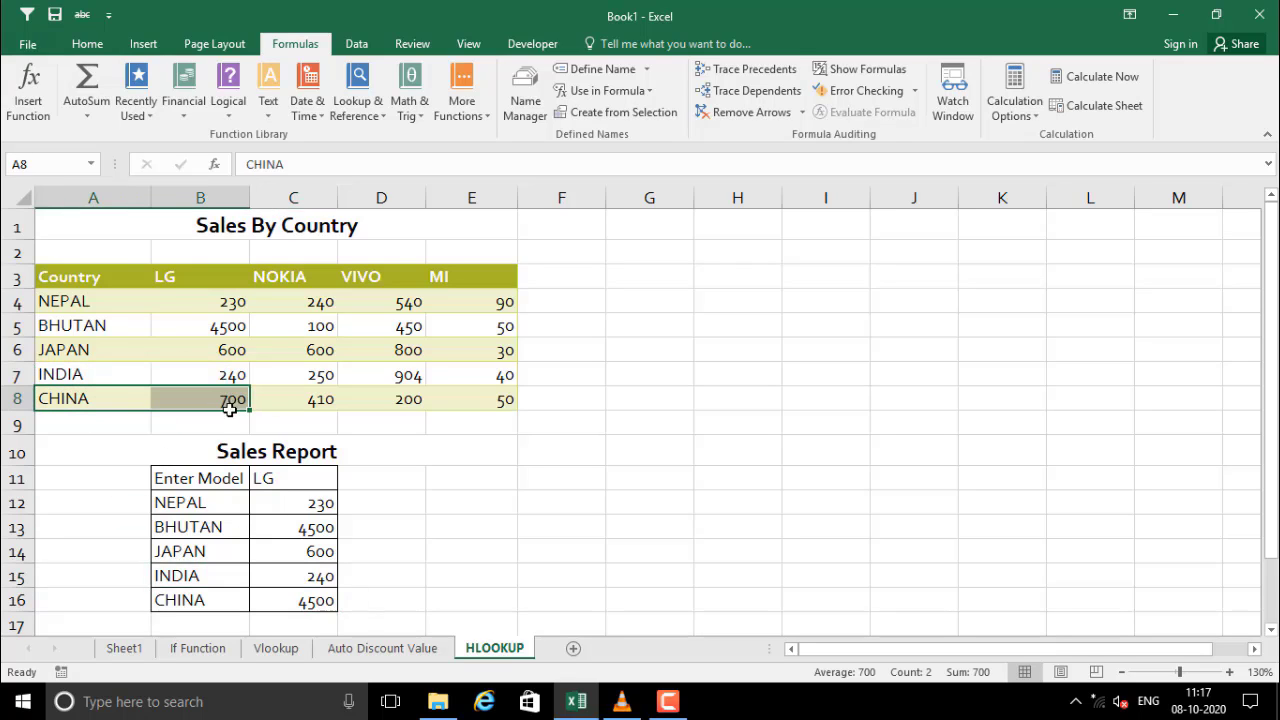
pyautogui.click(305, 605)
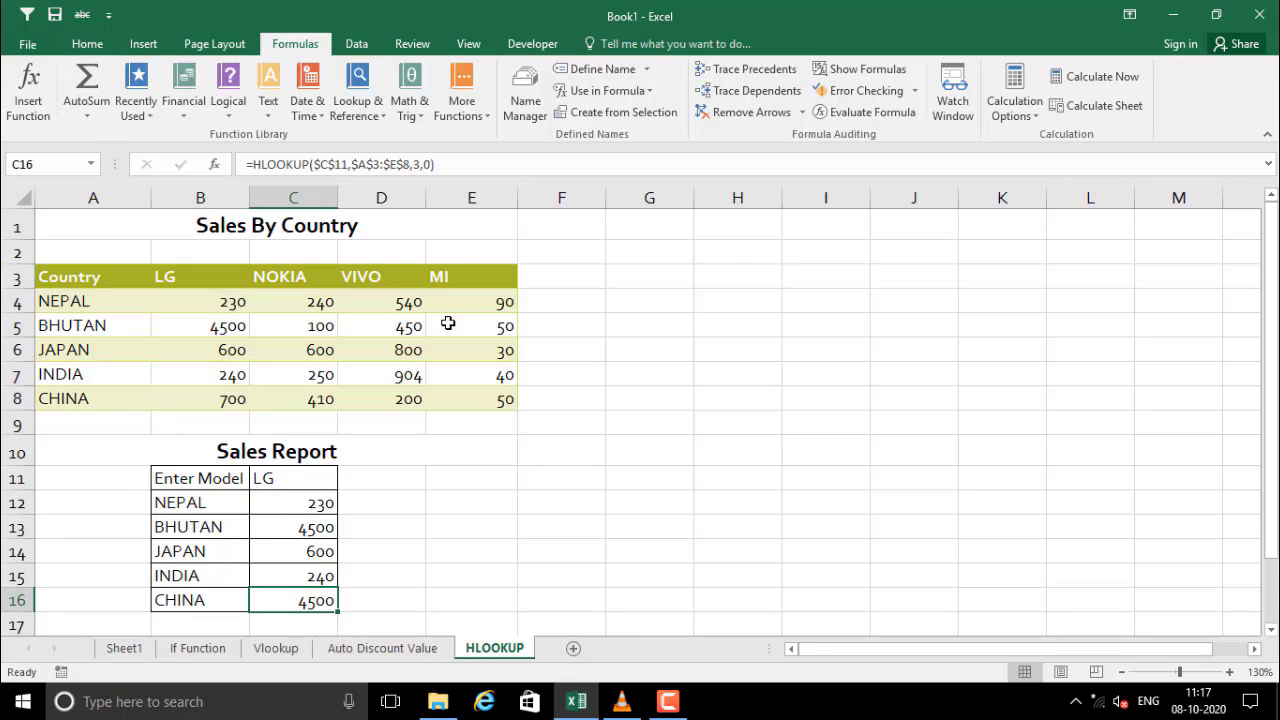
pyautogui.click(416, 165)
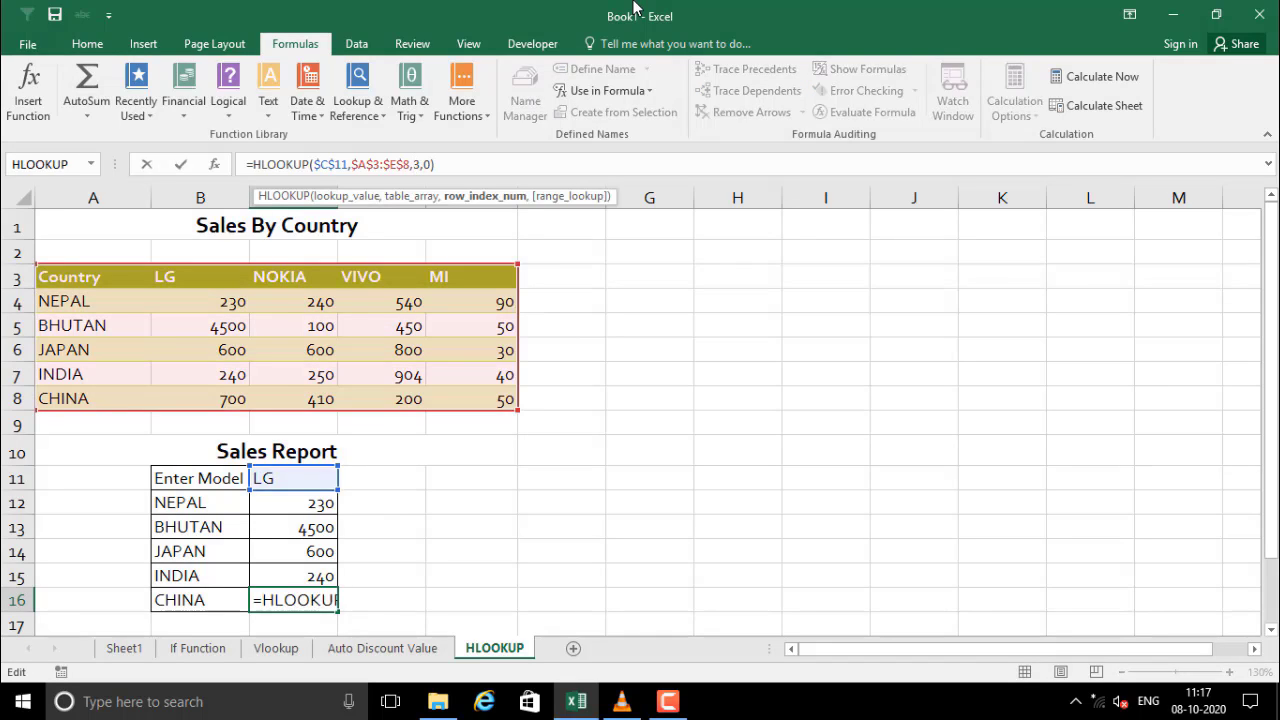
pyautogui.press('Delete')
pyautogui.write('10')
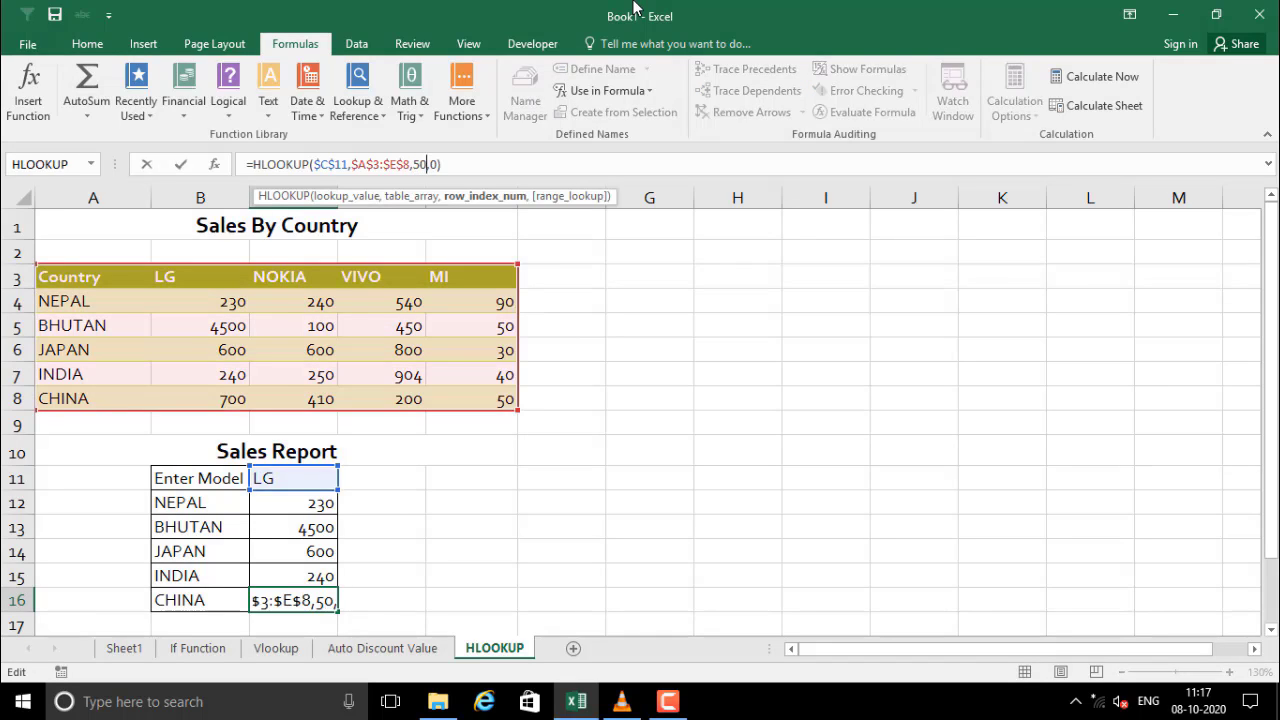
pyautogui.press('Return')
pyautogui.click(409, 577)
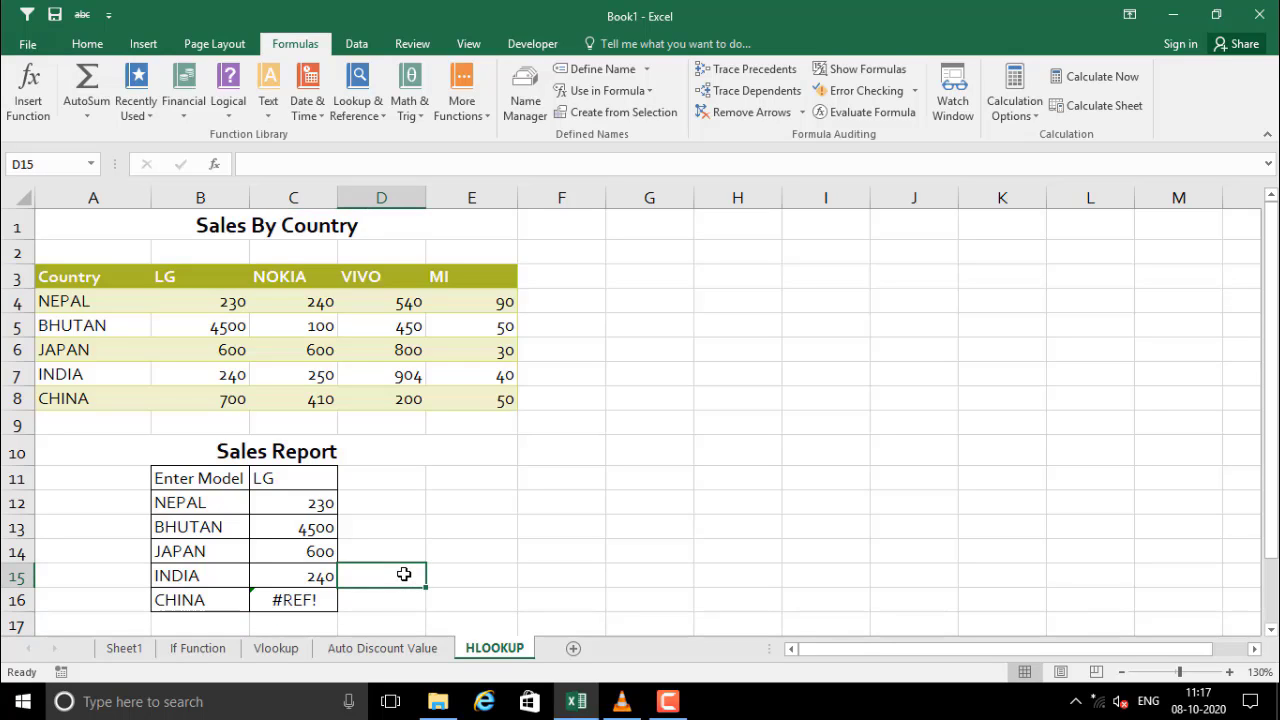
pyautogui.click(392, 502)
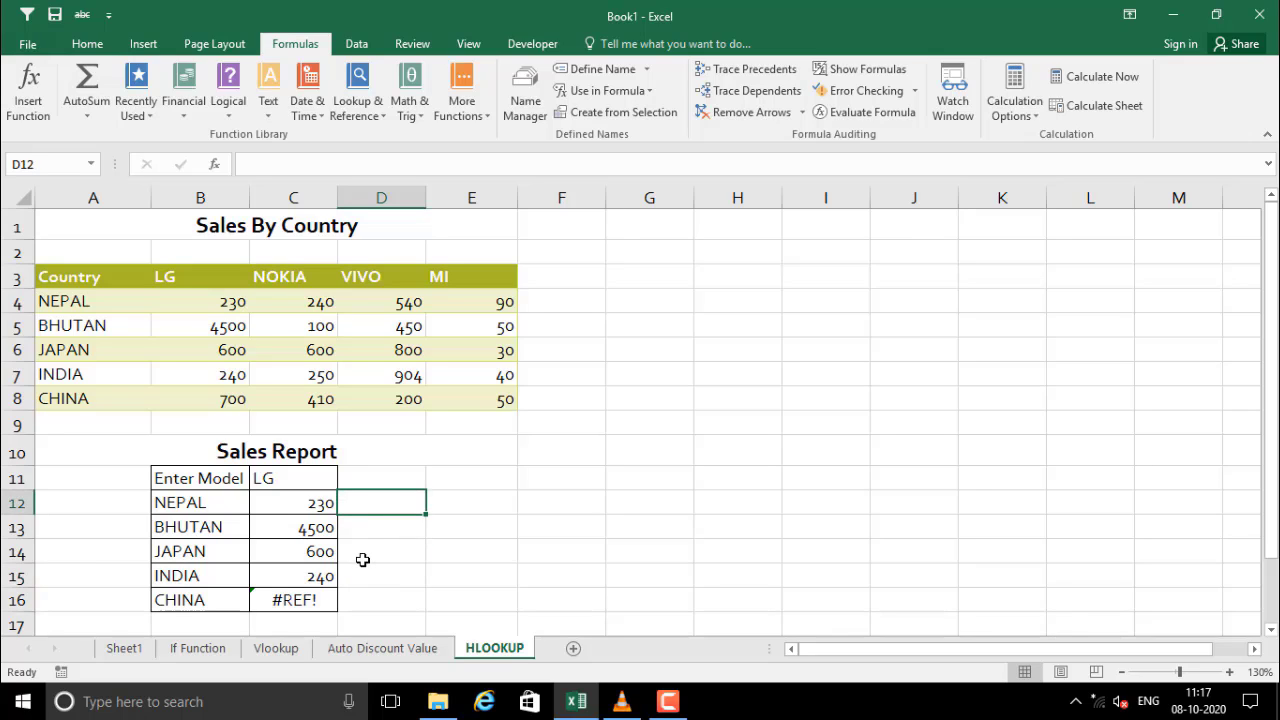
# - Examine the Sales By Country range row by row from the header down to CHINA to count its row index
pyautogui.click(293, 602)
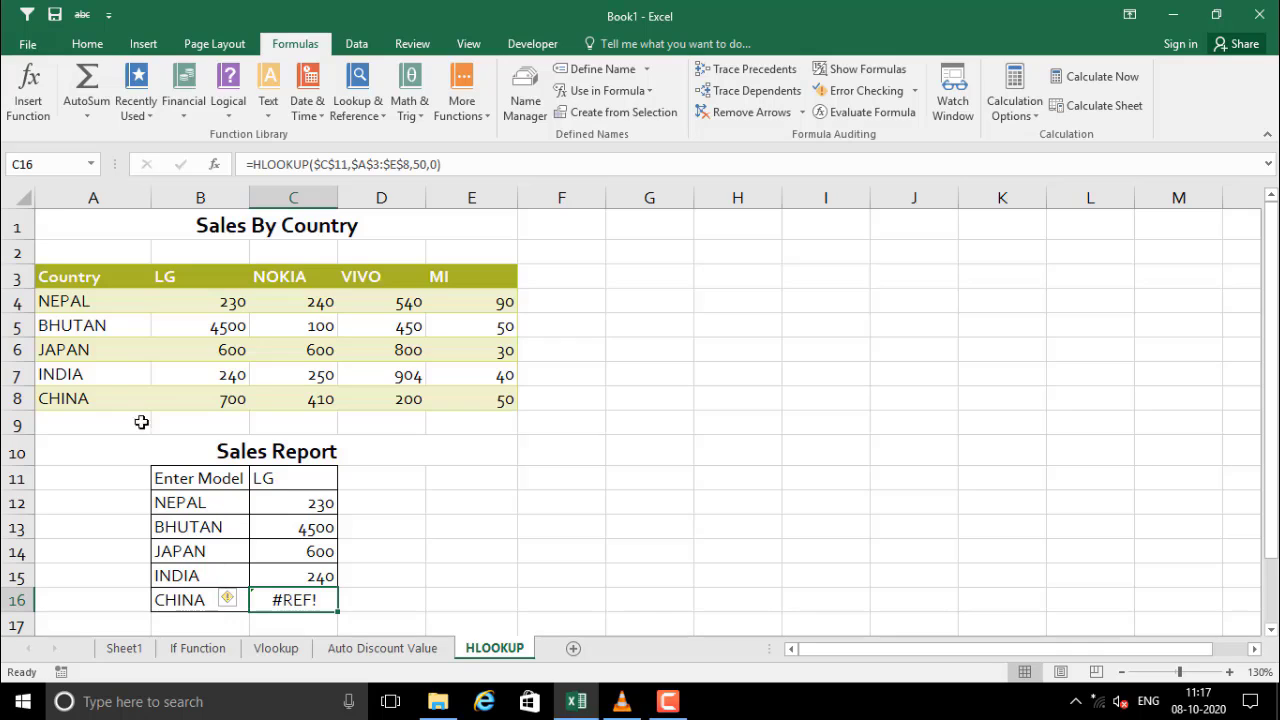
pyautogui.click(60, 280)
pyautogui.moveTo(218, 278); pyautogui.dragTo(451, 400)
pyautogui.moveTo(86, 280); pyautogui.dragTo(491, 392)
pyautogui.click(298, 600)
pyautogui.moveTo(50, 278); pyautogui.dragTo(560, 275)
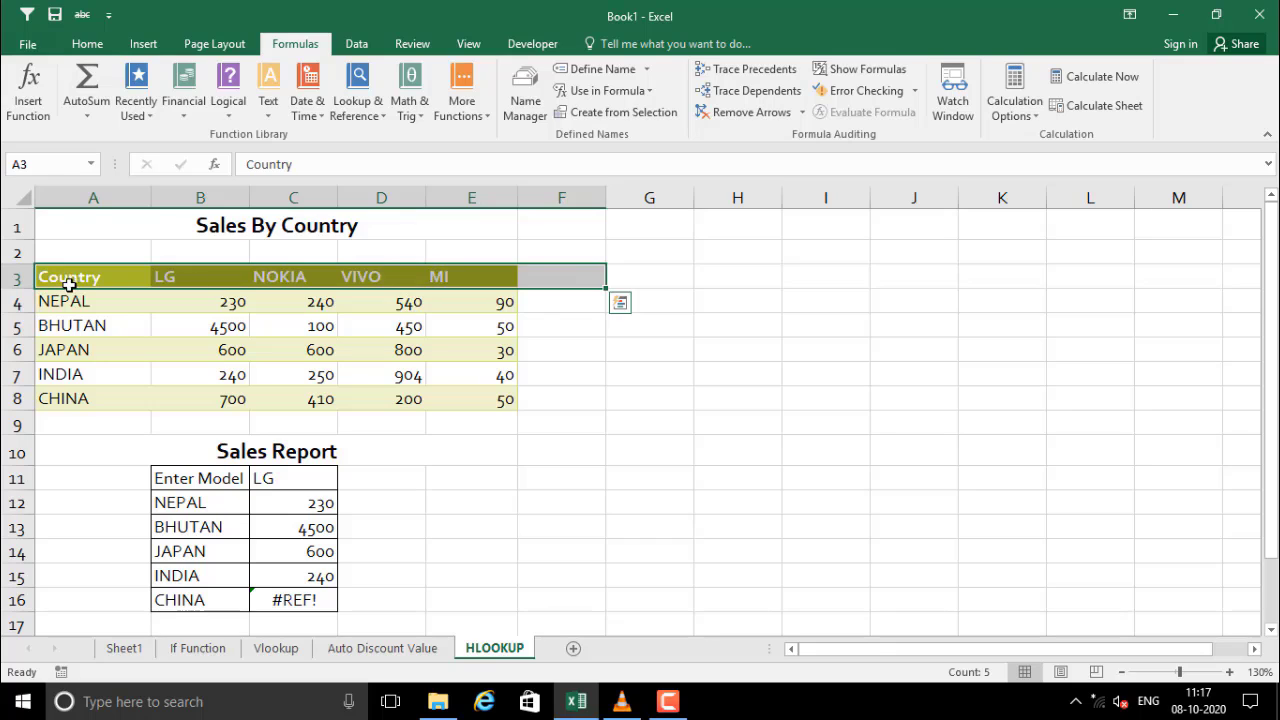
pyautogui.moveTo(63, 280); pyautogui.dragTo(500, 274)
pyautogui.moveTo(57, 302); pyautogui.dragTo(505, 304)
pyautogui.moveTo(107, 328); pyautogui.dragTo(462, 324)
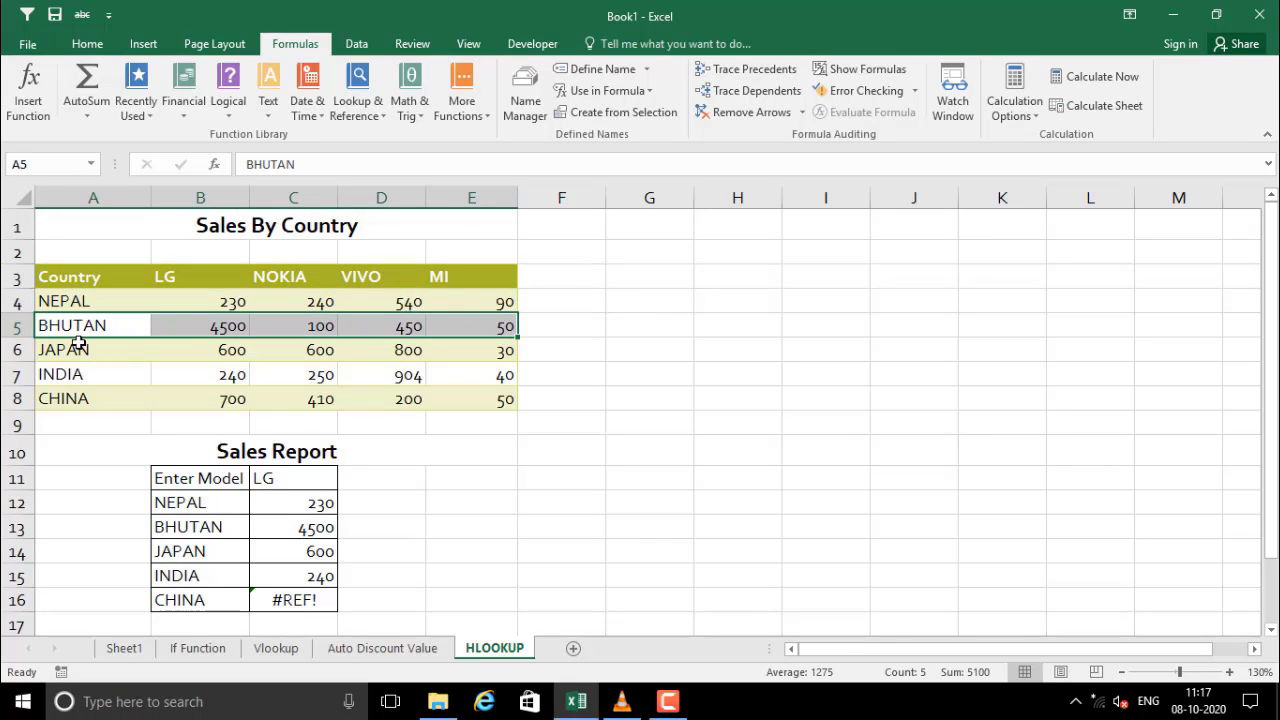
pyautogui.moveTo(75, 346); pyautogui.dragTo(451, 351)
pyautogui.moveTo(58, 380); pyautogui.dragTo(502, 378)
pyautogui.moveTo(72, 405); pyautogui.dragTo(475, 400)
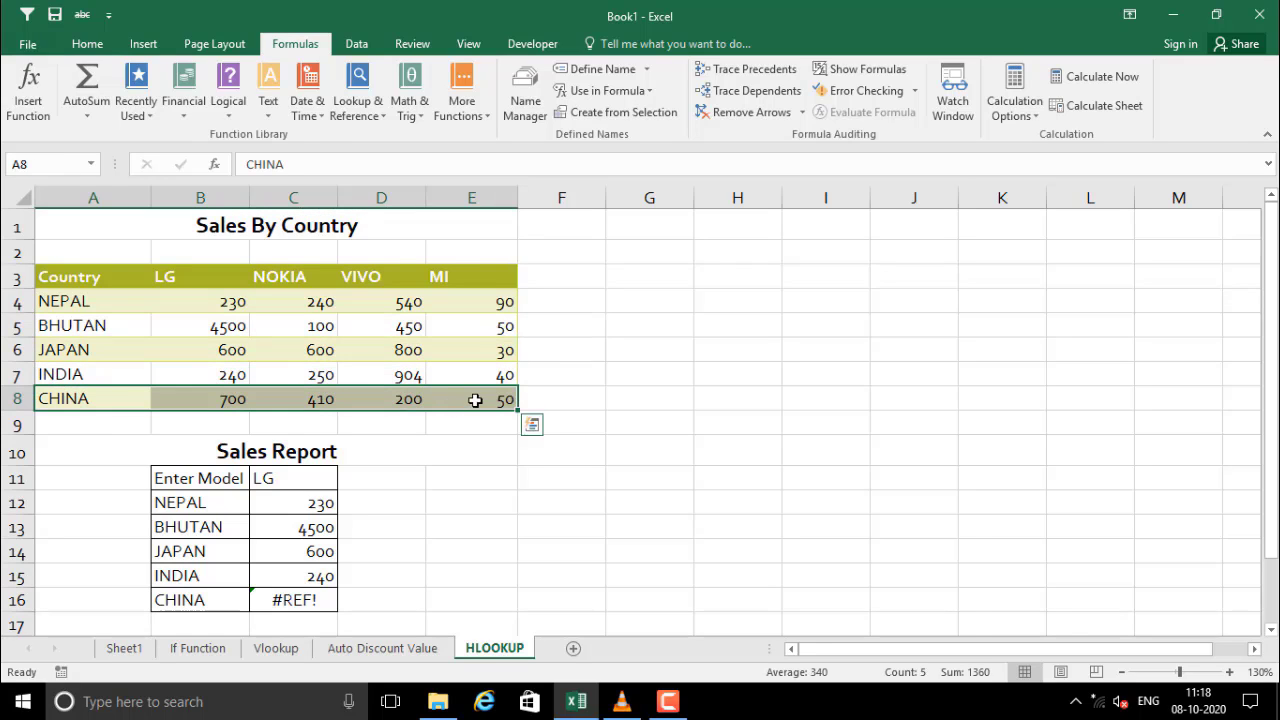
# - Set the HLOOKUP row index number in C16 to 6 and check CHINA's result against the source table
pyautogui.click(262, 600)
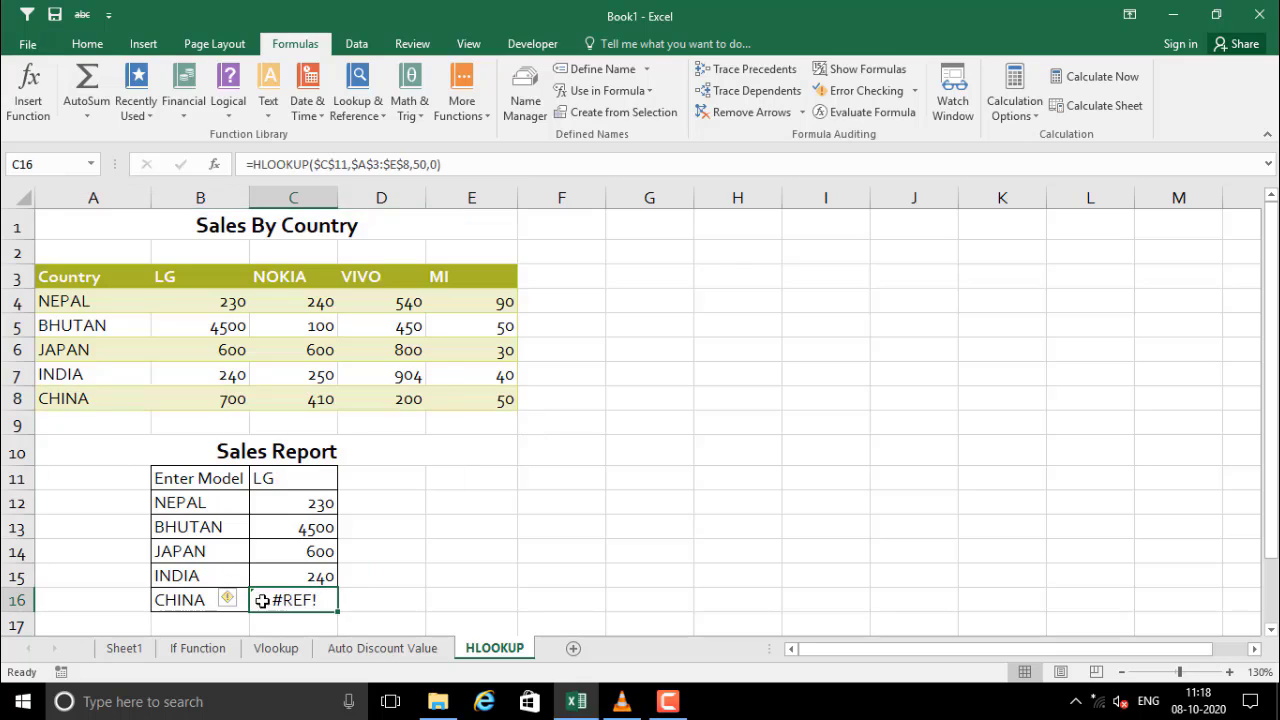
pyautogui.click(424, 166)
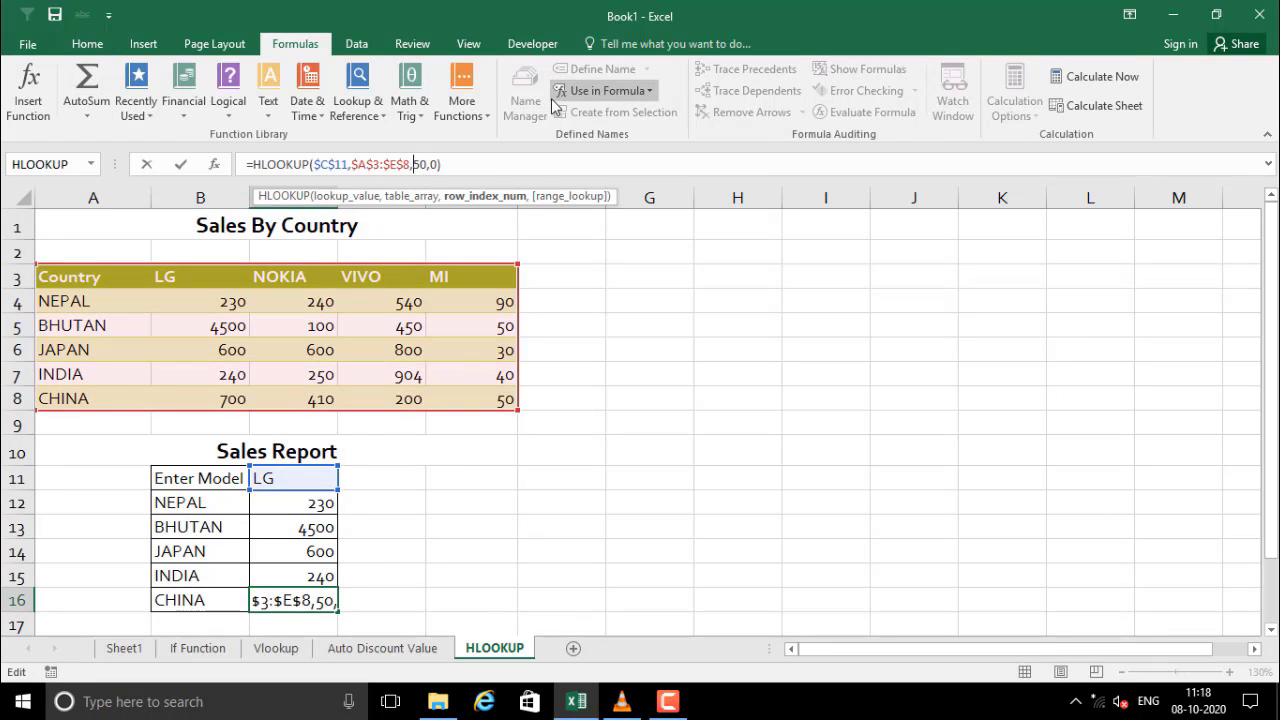
pyautogui.press('BackSpace')
pyautogui.press('BackSpace')
pyautogui.write('6')
pyautogui.press('Return')
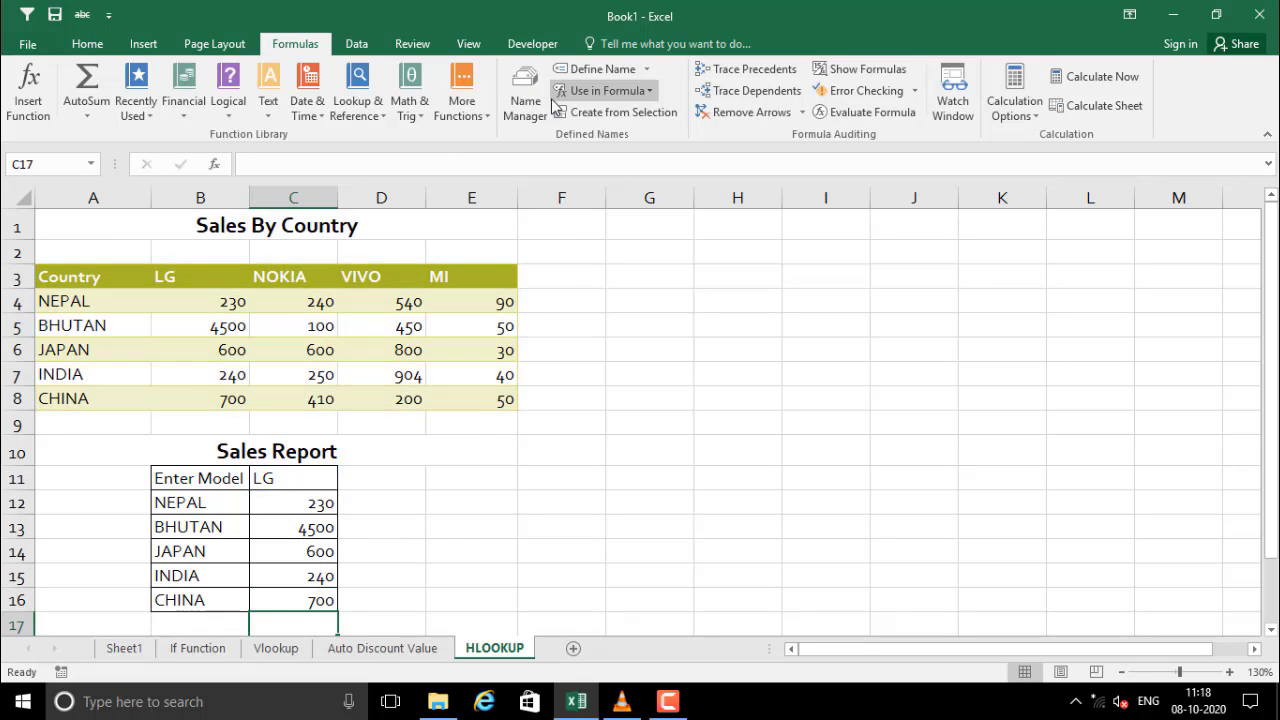
pyautogui.click(271, 603)
pyautogui.moveTo(76, 407); pyautogui.dragTo(222, 398)
pyautogui.click(300, 600)
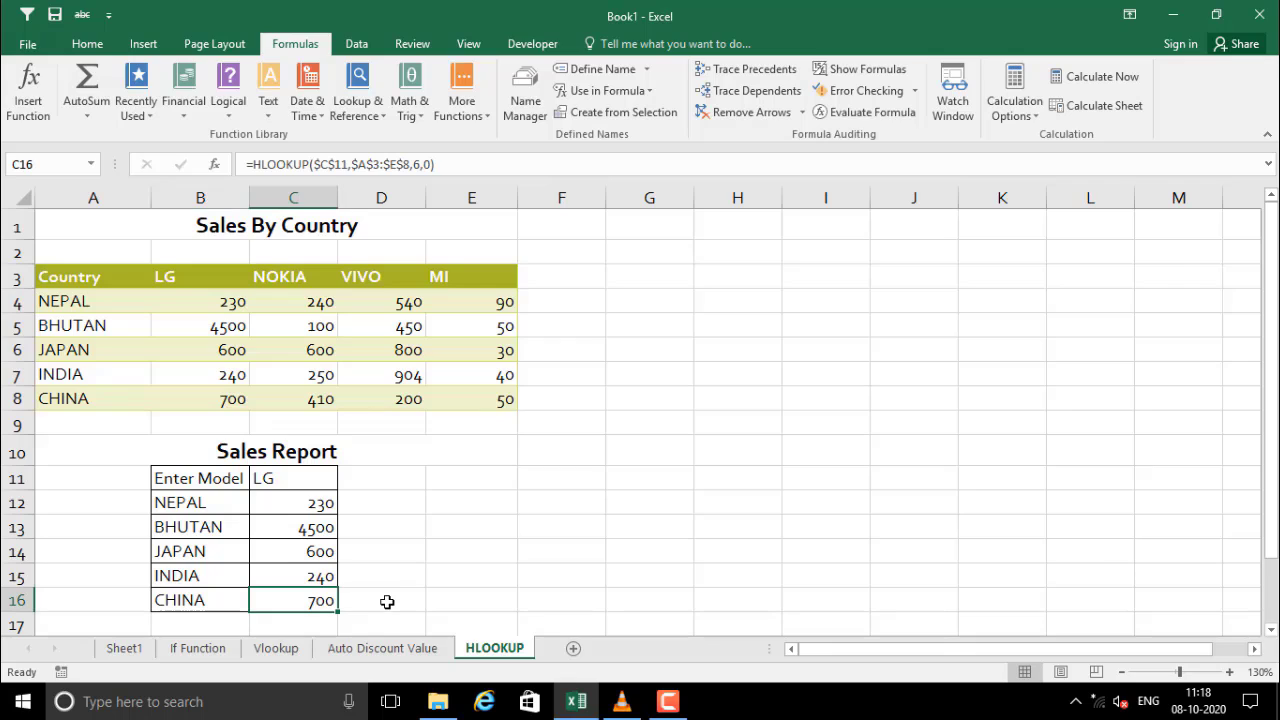
# - Start a Data Validation rule for the Enter Model cell C11 and allow List entries
pyautogui.click(400, 552)
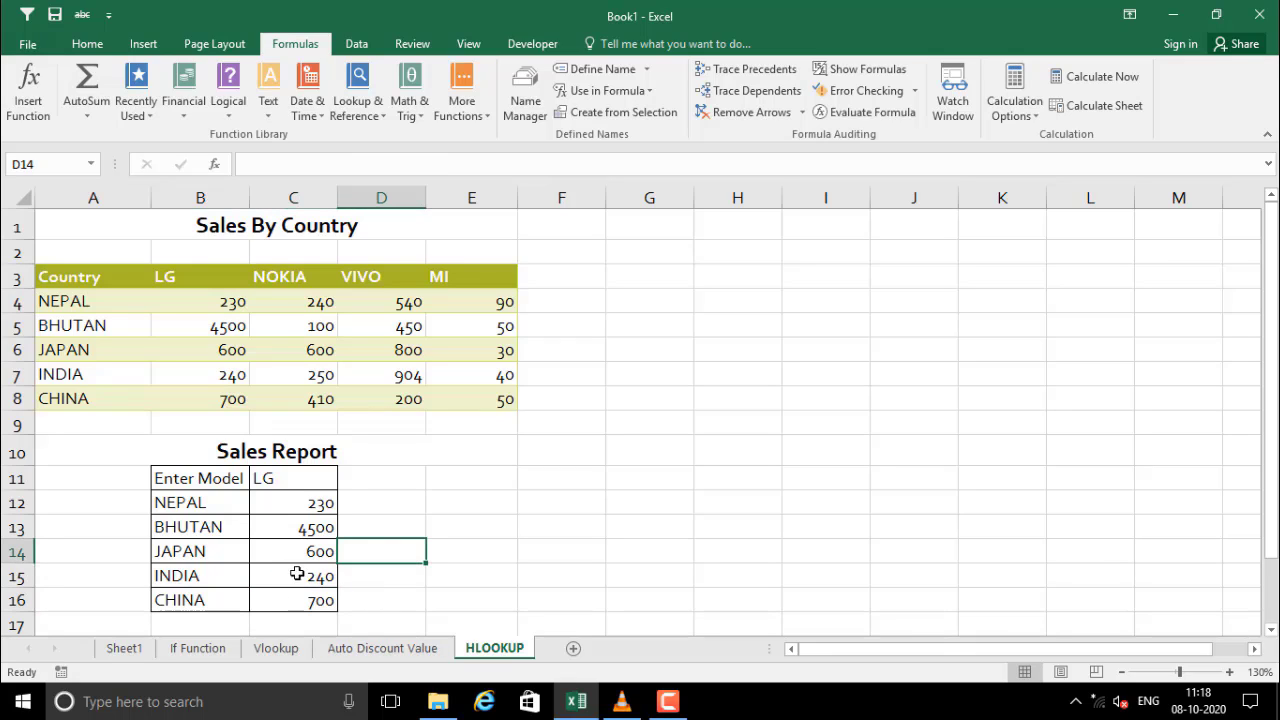
pyautogui.click(308, 478)
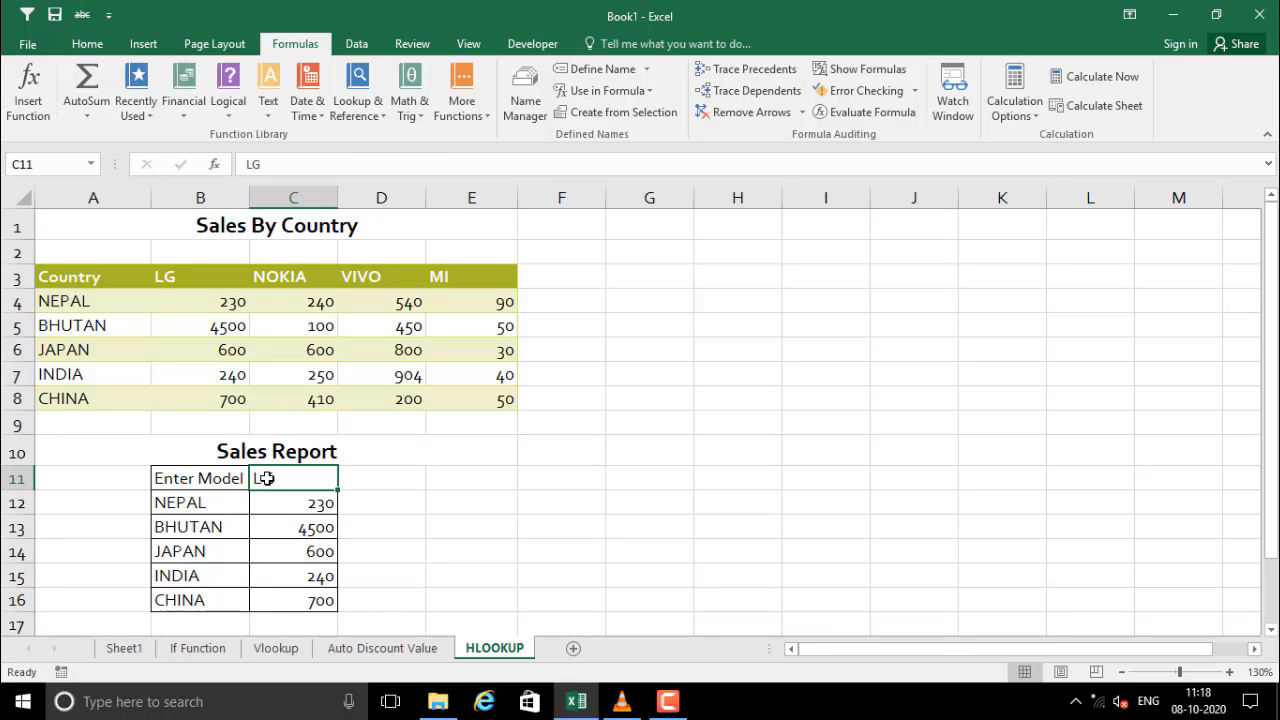
pyautogui.click(226, 478)
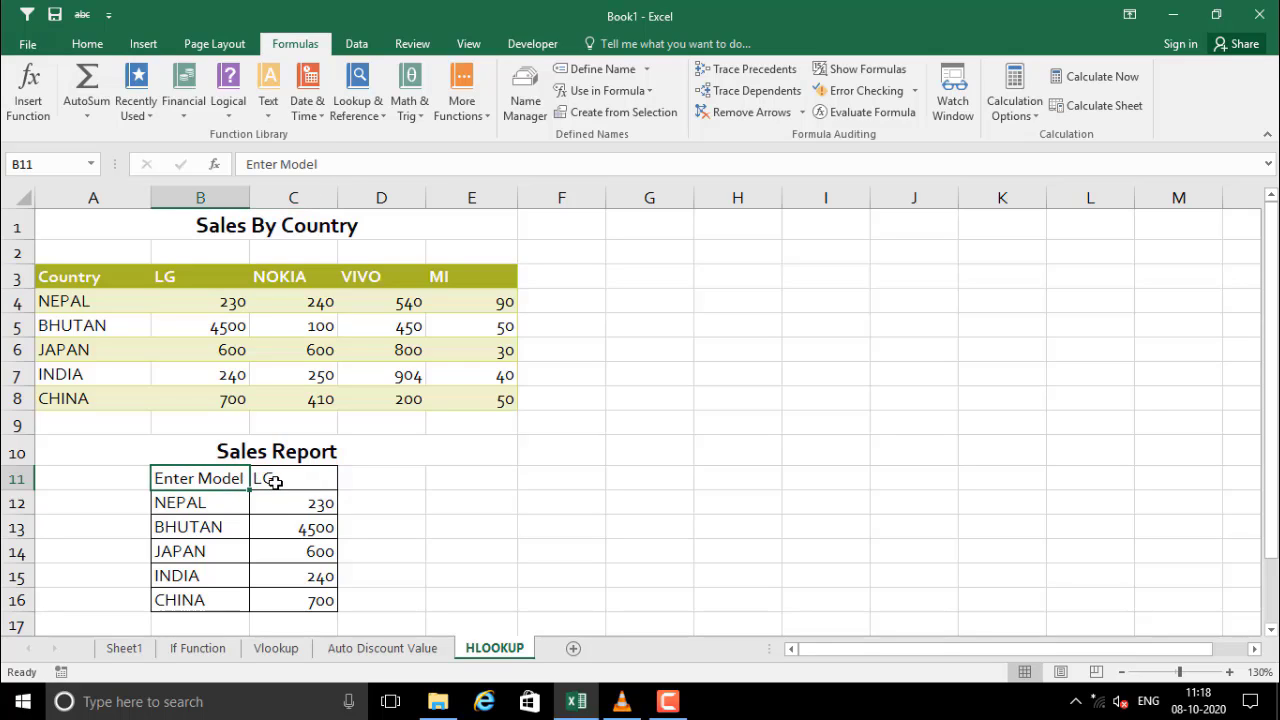
pyautogui.click(274, 480)
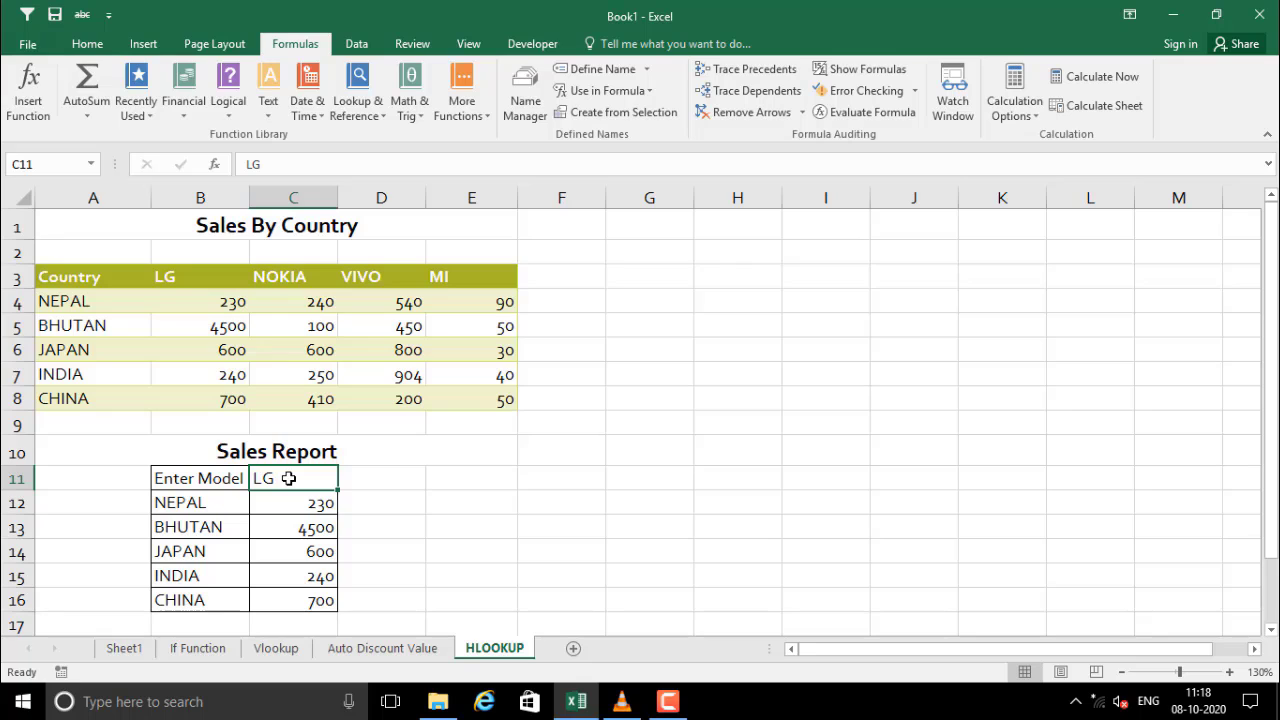
pyautogui.click(357, 45)
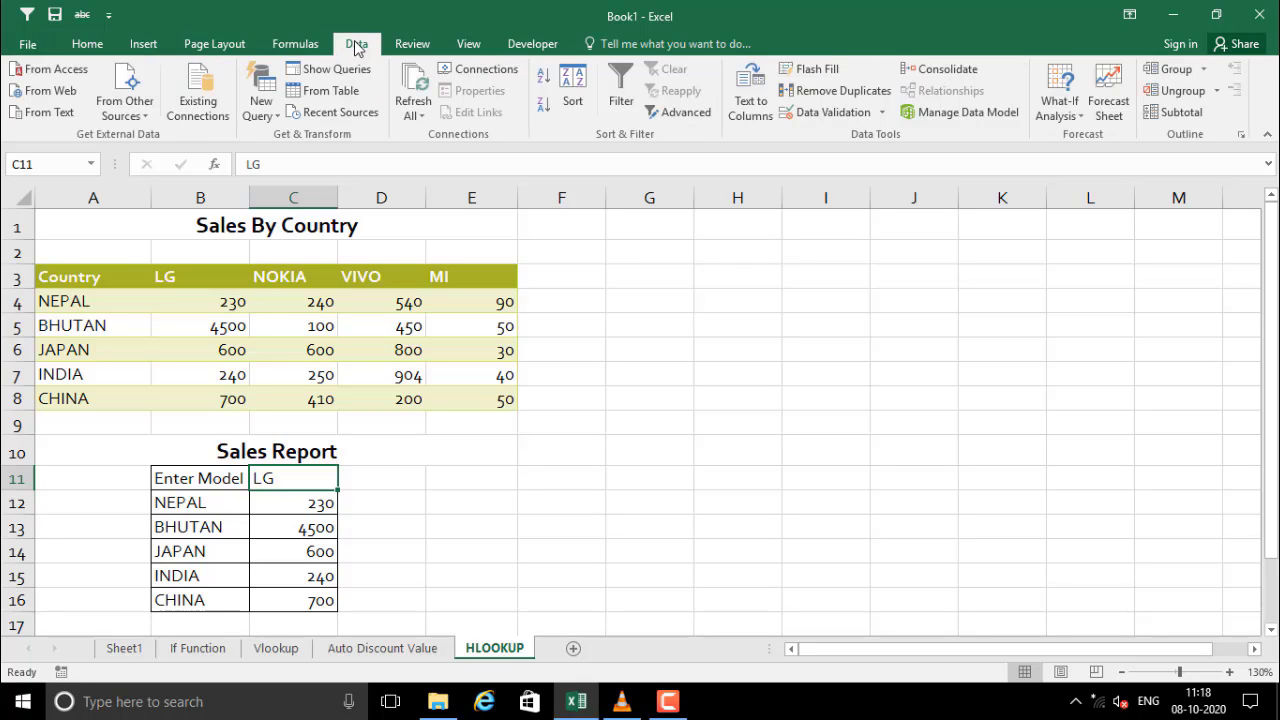
pyautogui.click(878, 112)
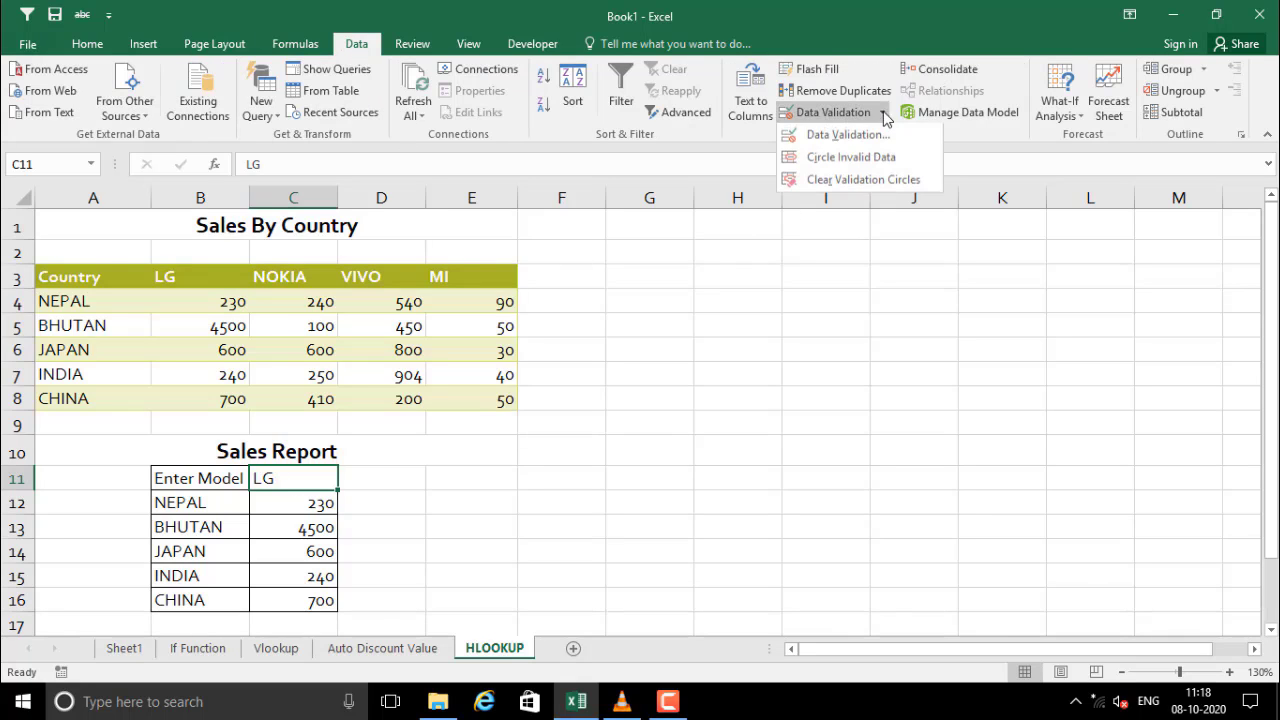
pyautogui.click(845, 134)
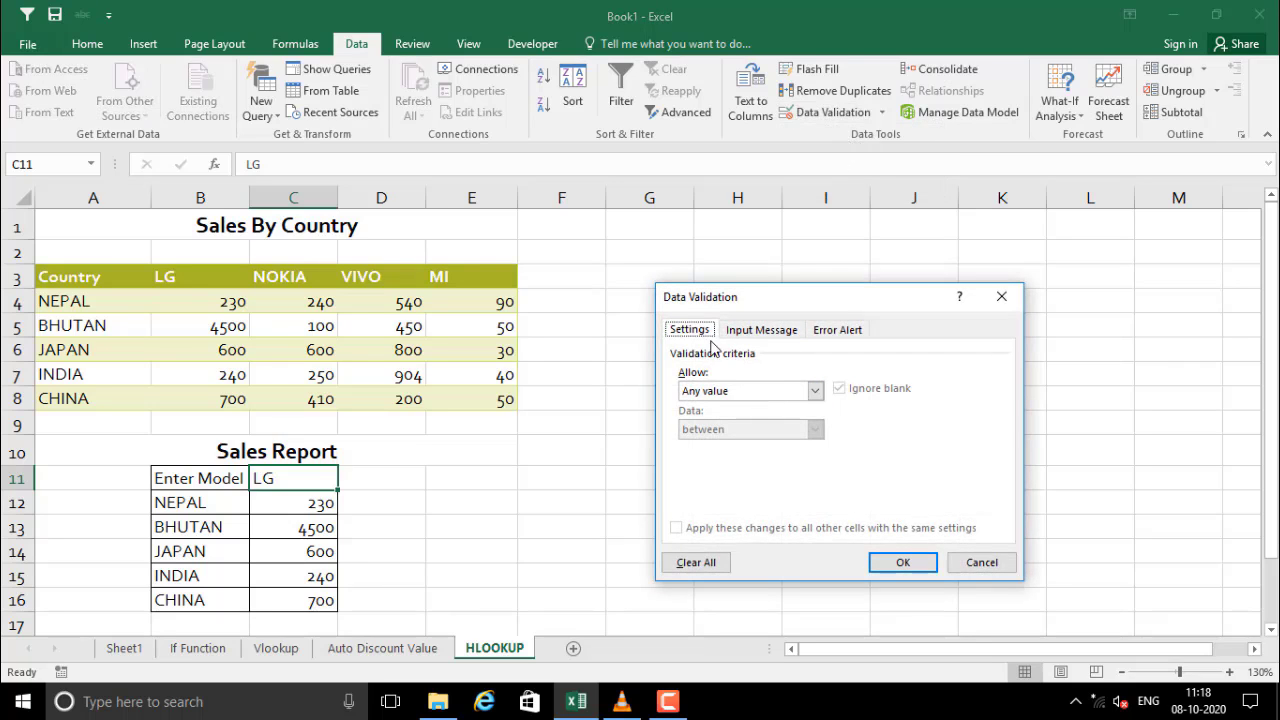
pyautogui.click(815, 391)
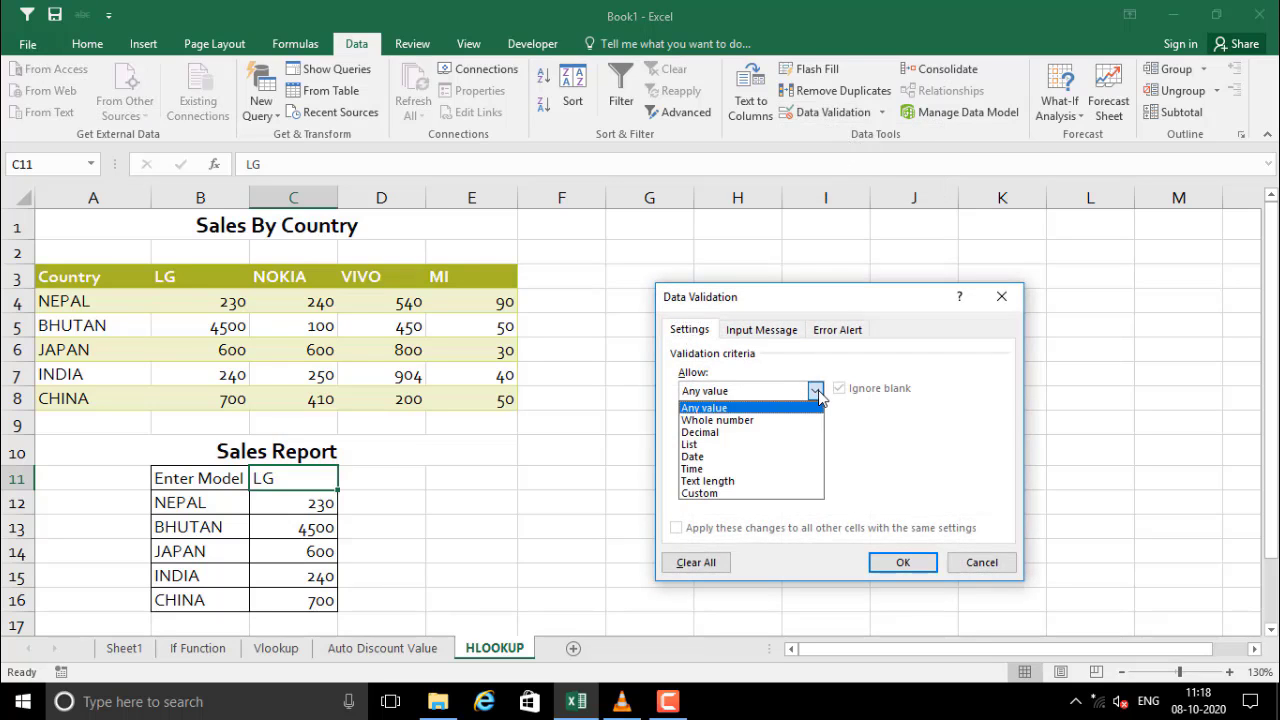
pyautogui.click(719, 448)
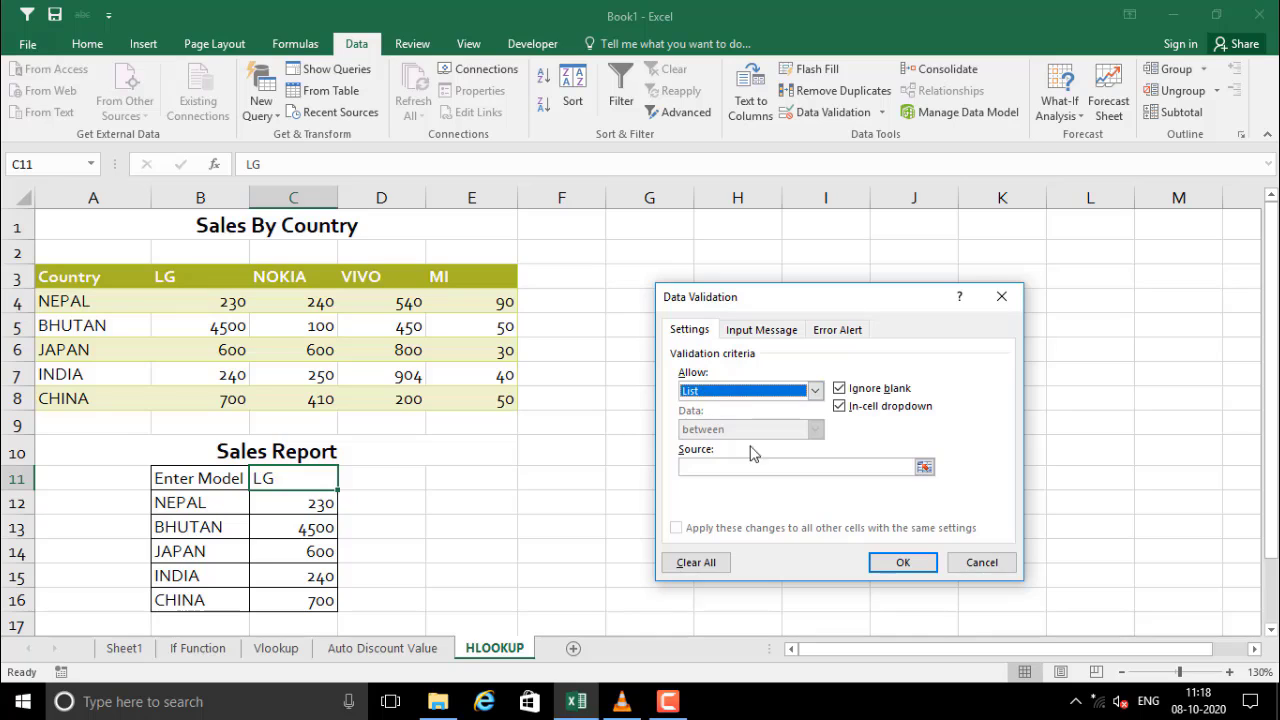
# - Set the validation list source to the model headers =$B$3:$E$3 and apply the rule
pyautogui.click(923, 468)
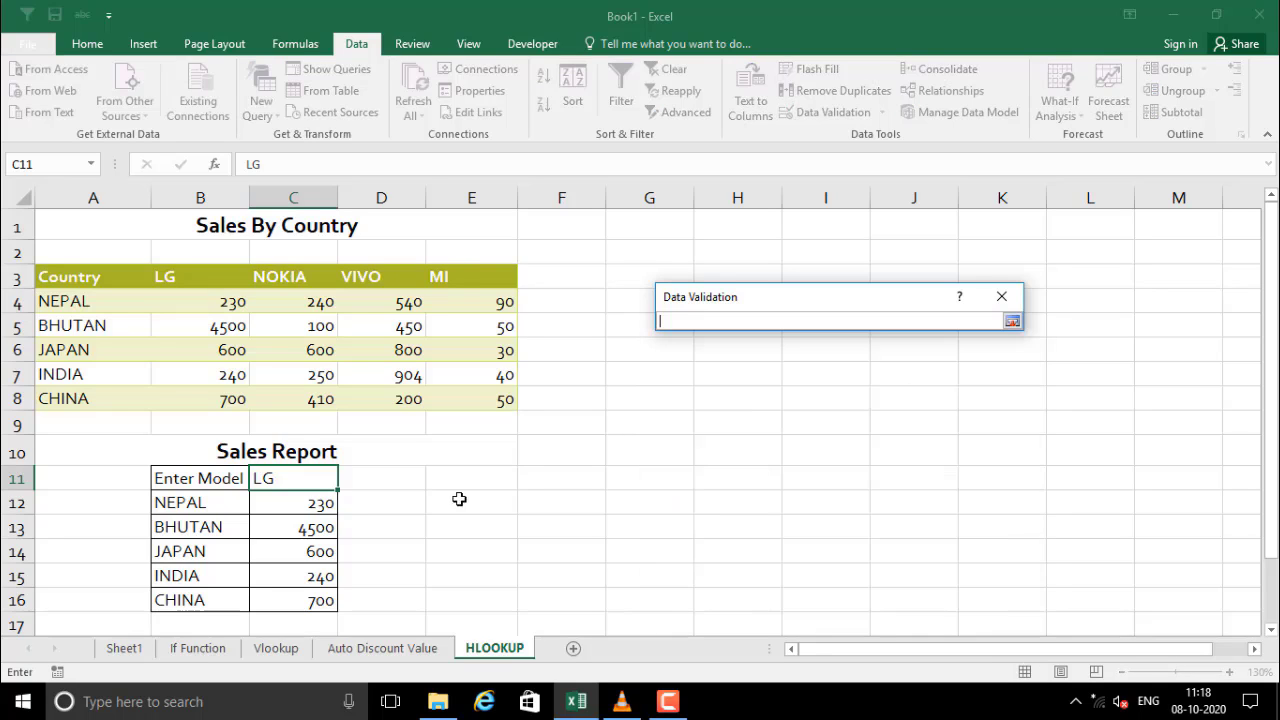
pyautogui.moveTo(162, 277); pyautogui.dragTo(447, 277)
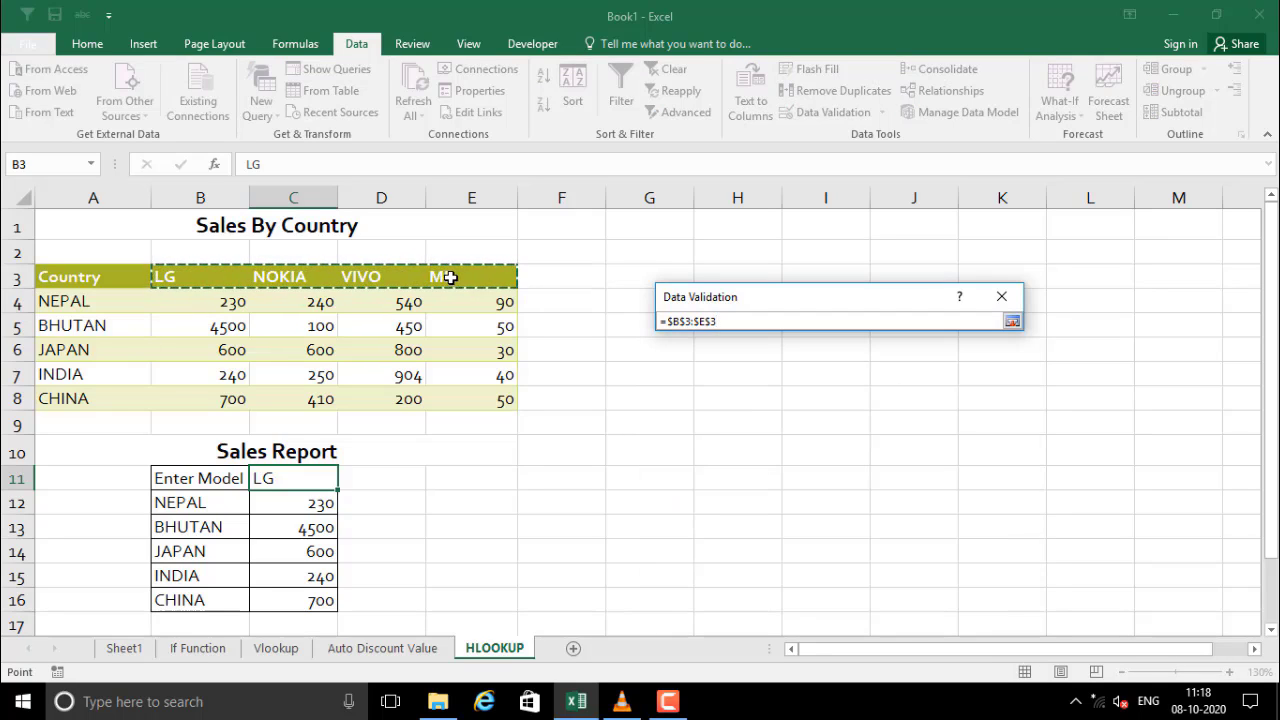
pyautogui.press('Return')
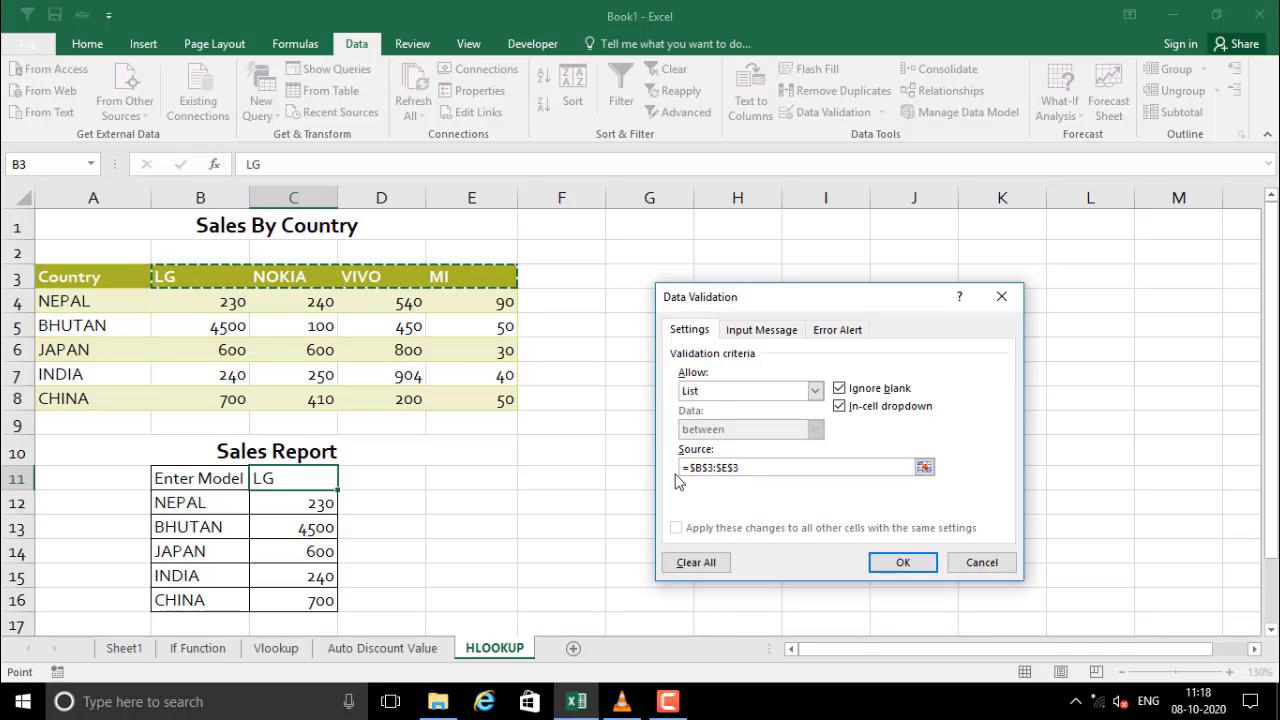
pyautogui.click(903, 565)
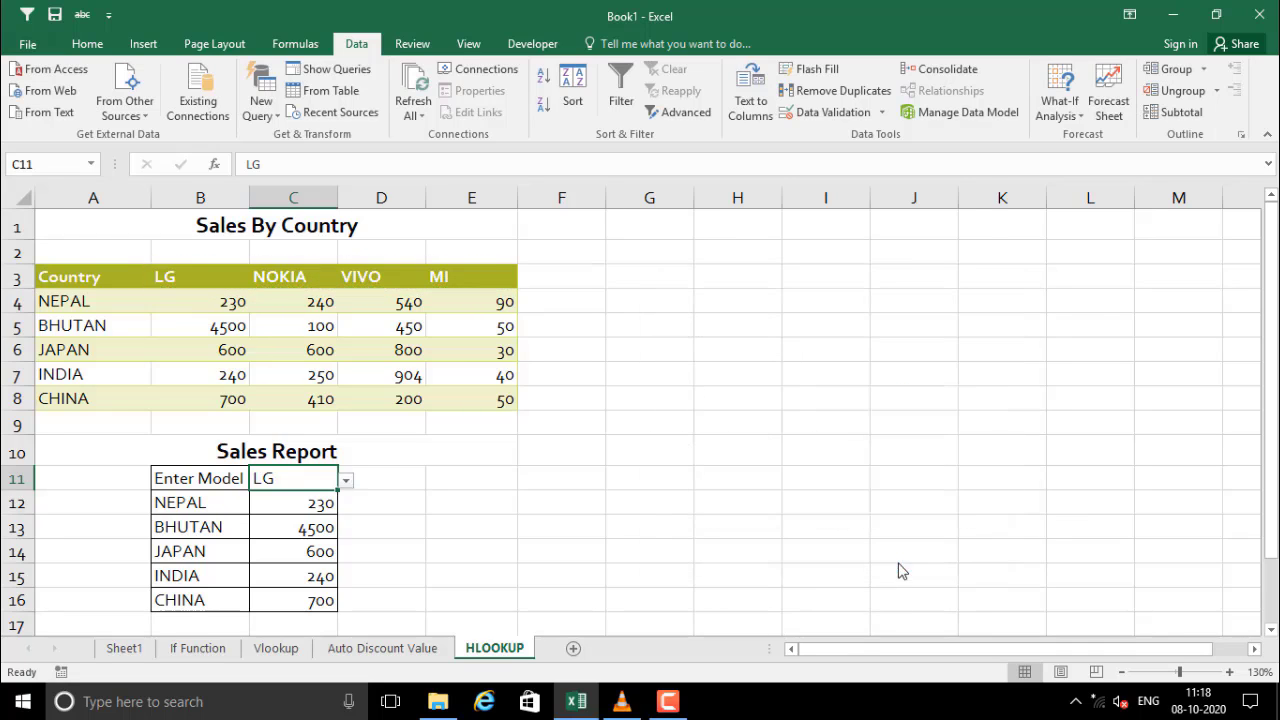
# - Choose NOKIA as the model from the validation list in C11
pyautogui.click(460, 550)
pyautogui.click(327, 477)
pyautogui.moveTo(298, 300); pyautogui.dragTo(306, 400)
pyautogui.click(296, 472)
pyautogui.click(347, 485)
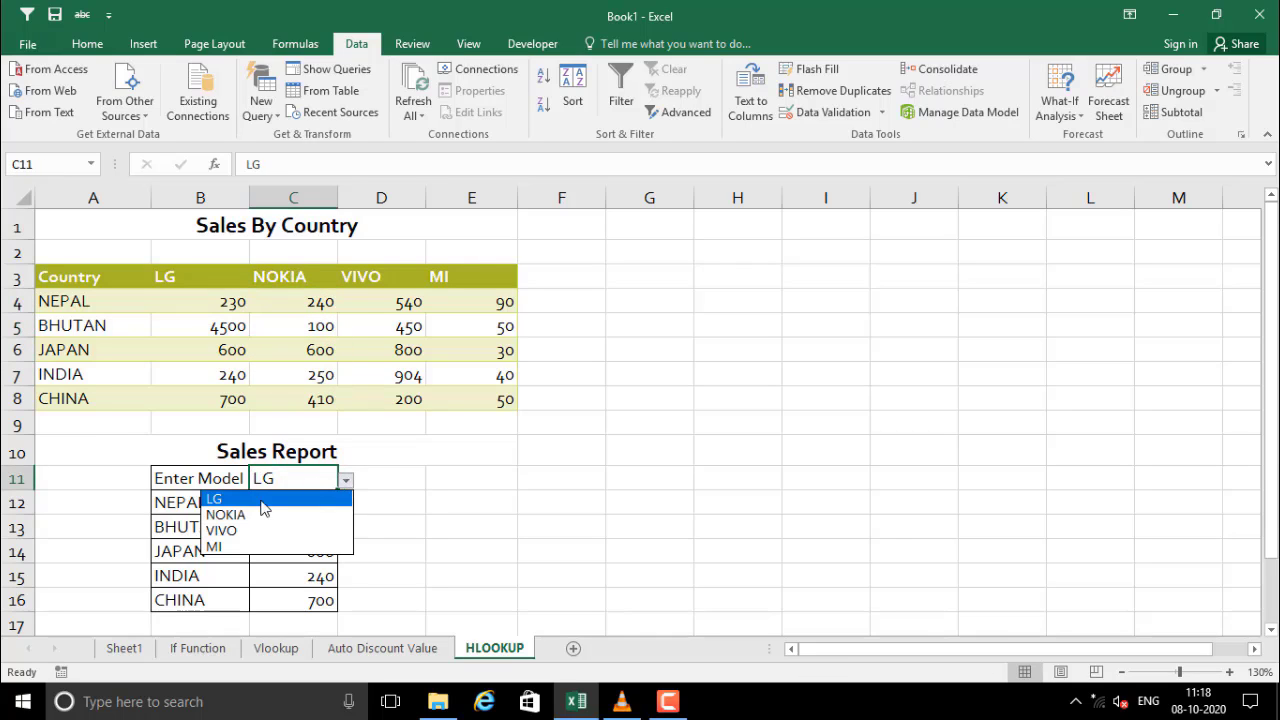
pyautogui.click(258, 515)
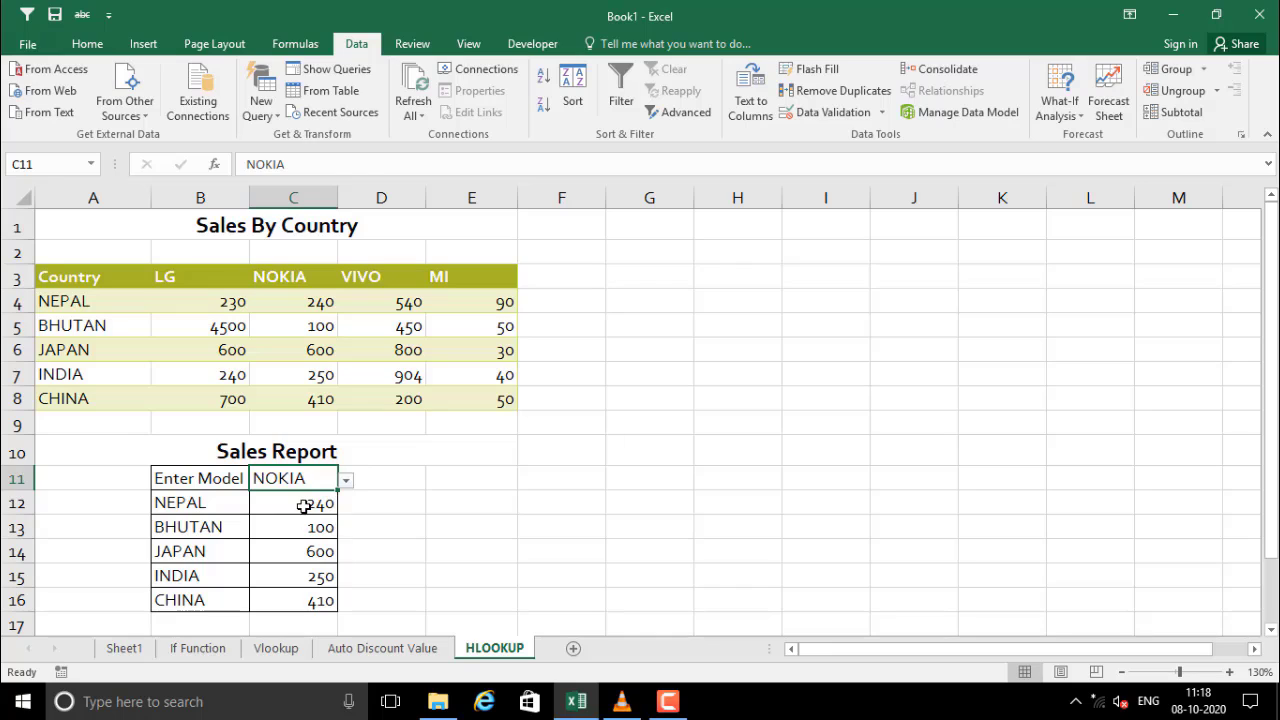
# - Check the report's NOKIA results for each country against the NOKIA column of the source table
pyautogui.click(306, 505)
pyautogui.click(332, 306)
pyautogui.click(323, 322)
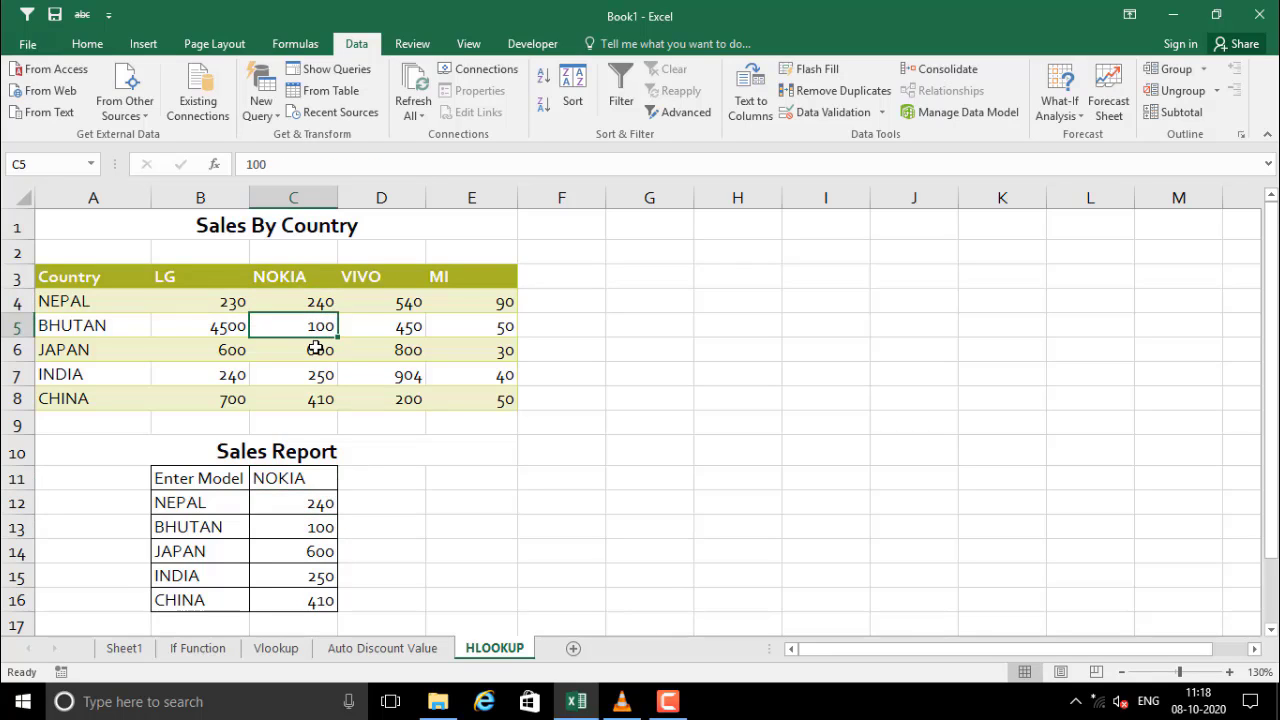
pyautogui.click(314, 346)
pyautogui.click(289, 531)
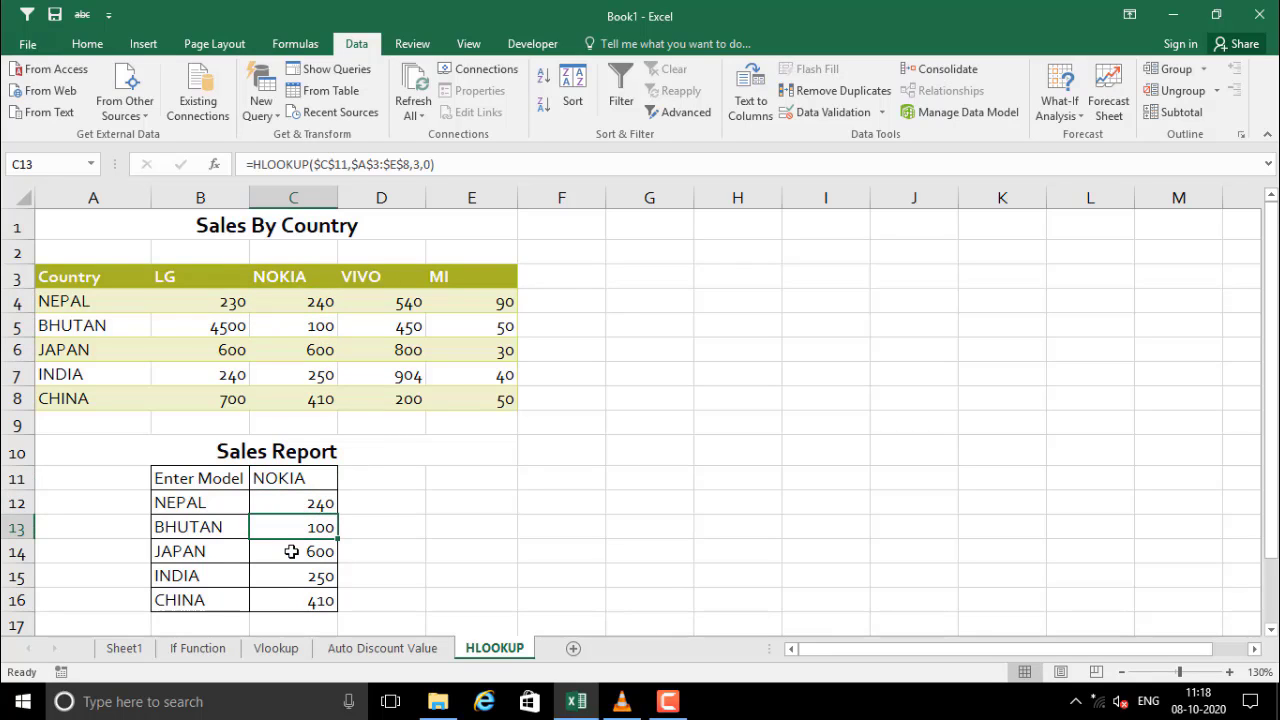
pyautogui.click(291, 548)
pyautogui.click(293, 574)
pyautogui.click(287, 600)
pyautogui.click(331, 375)
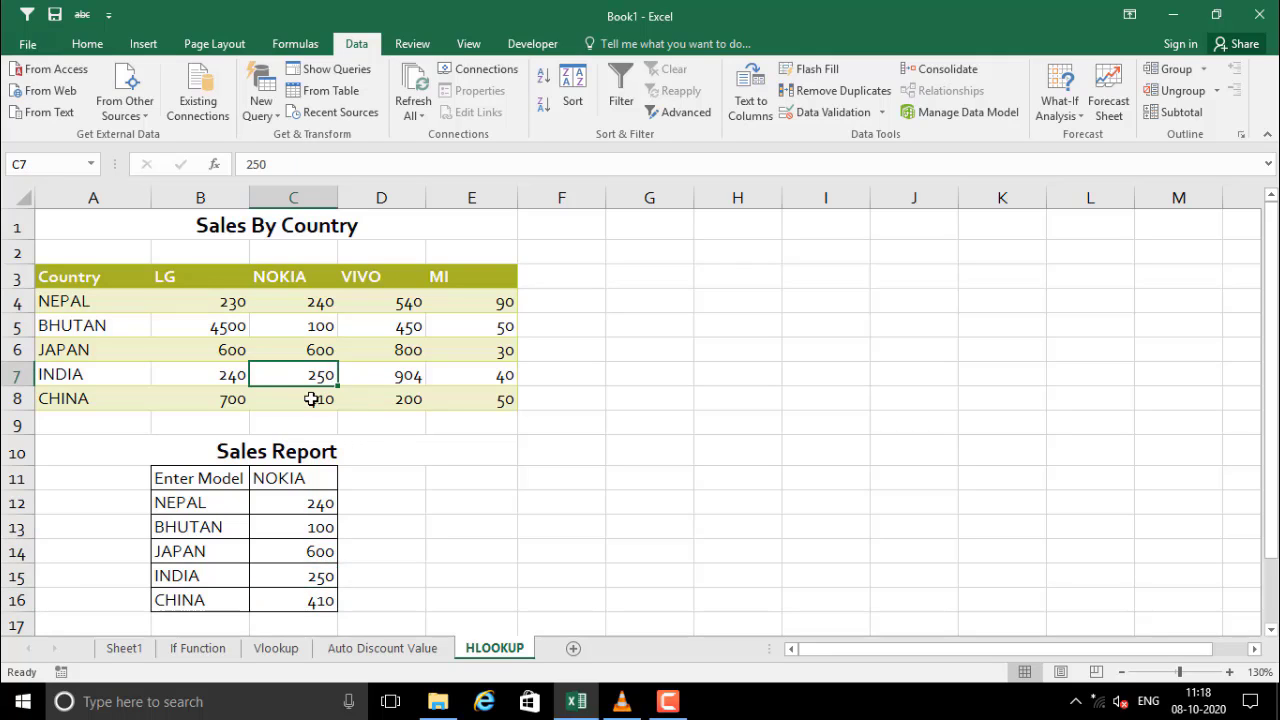
pyautogui.click(312, 400)
# - Change the model in cell C11 to MI
pyautogui.click(310, 478)
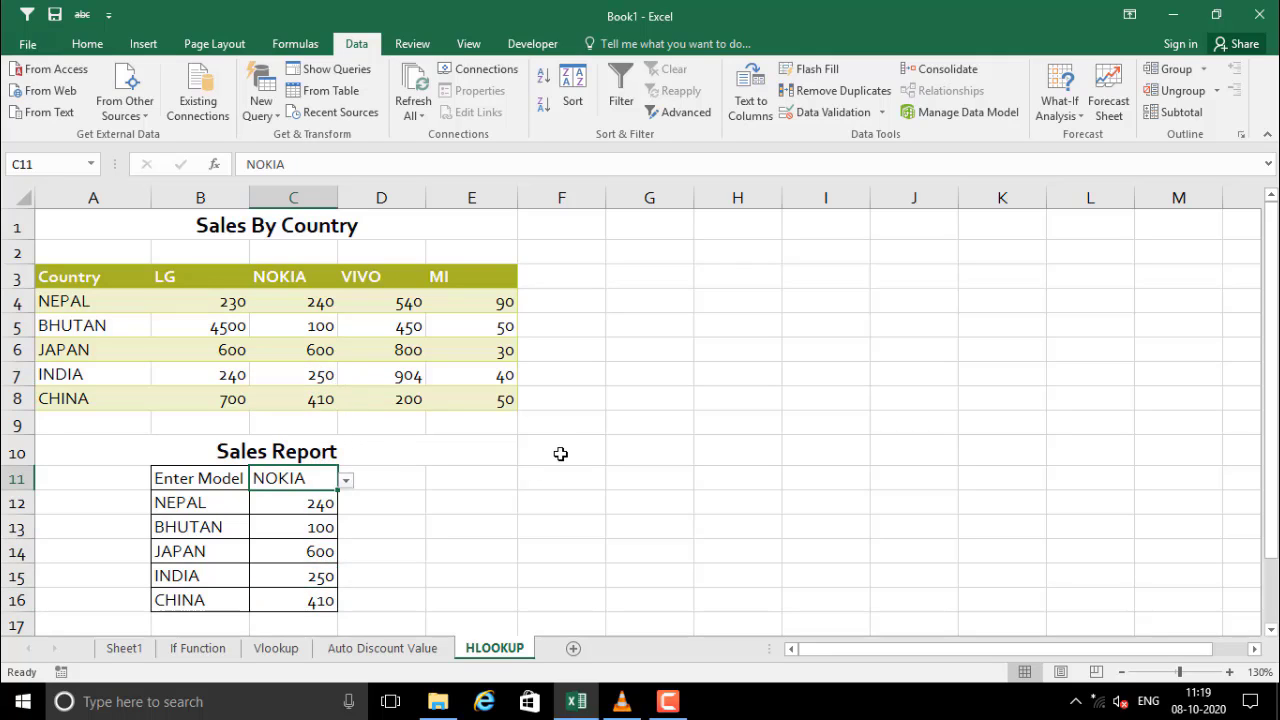
pyautogui.write('MI')
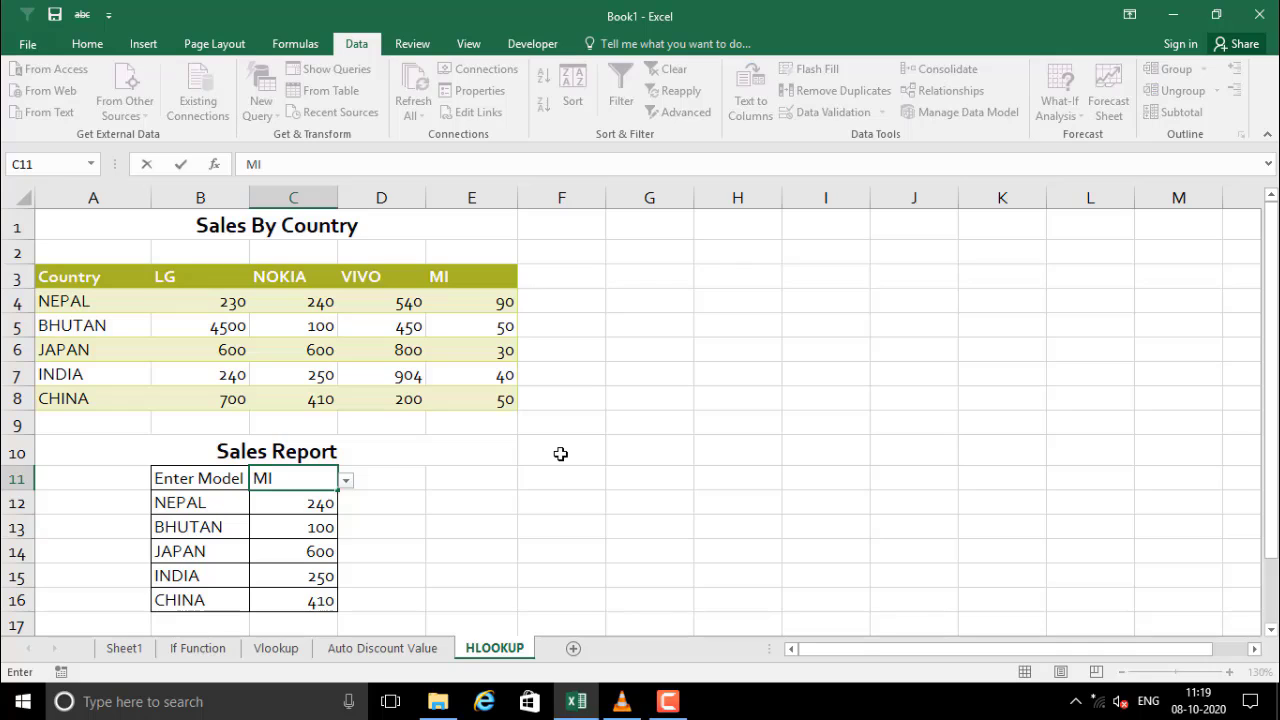
pyautogui.press('Return')
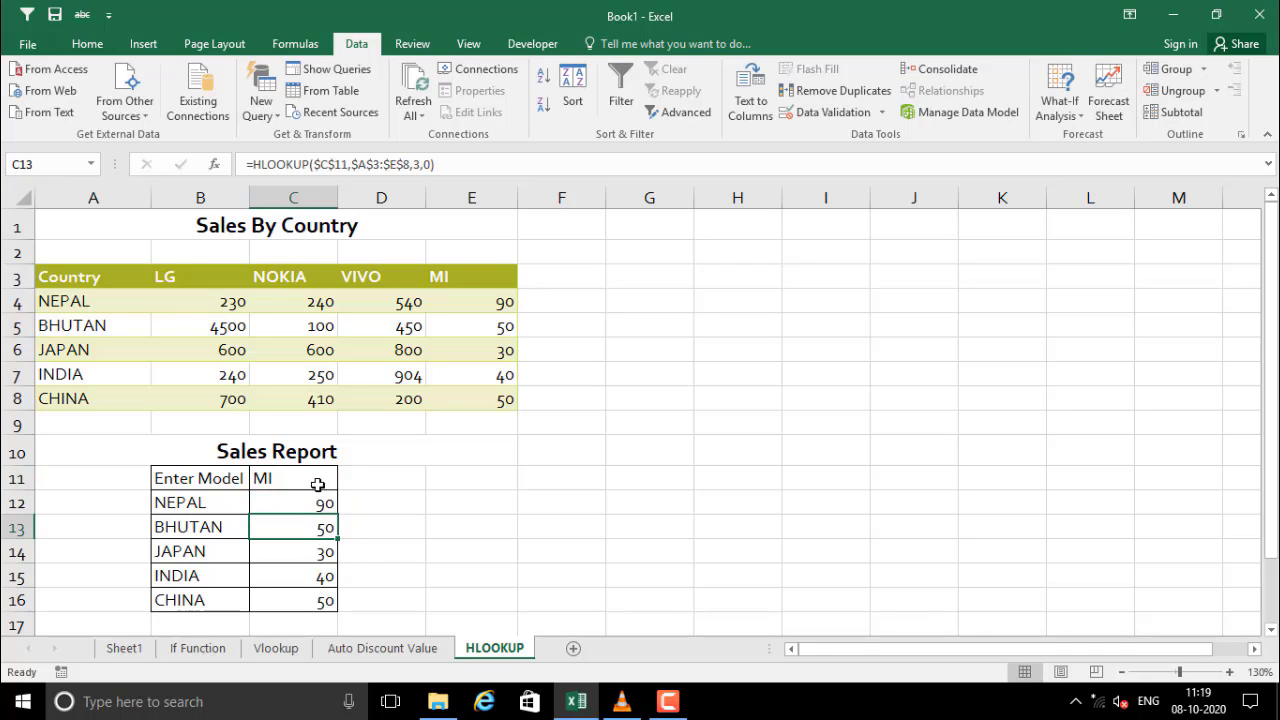
# - Compare the source table's MI sales in E4:E8 with the report results in C12:C16
pyautogui.moveTo(469, 300); pyautogui.dragTo(470, 400)
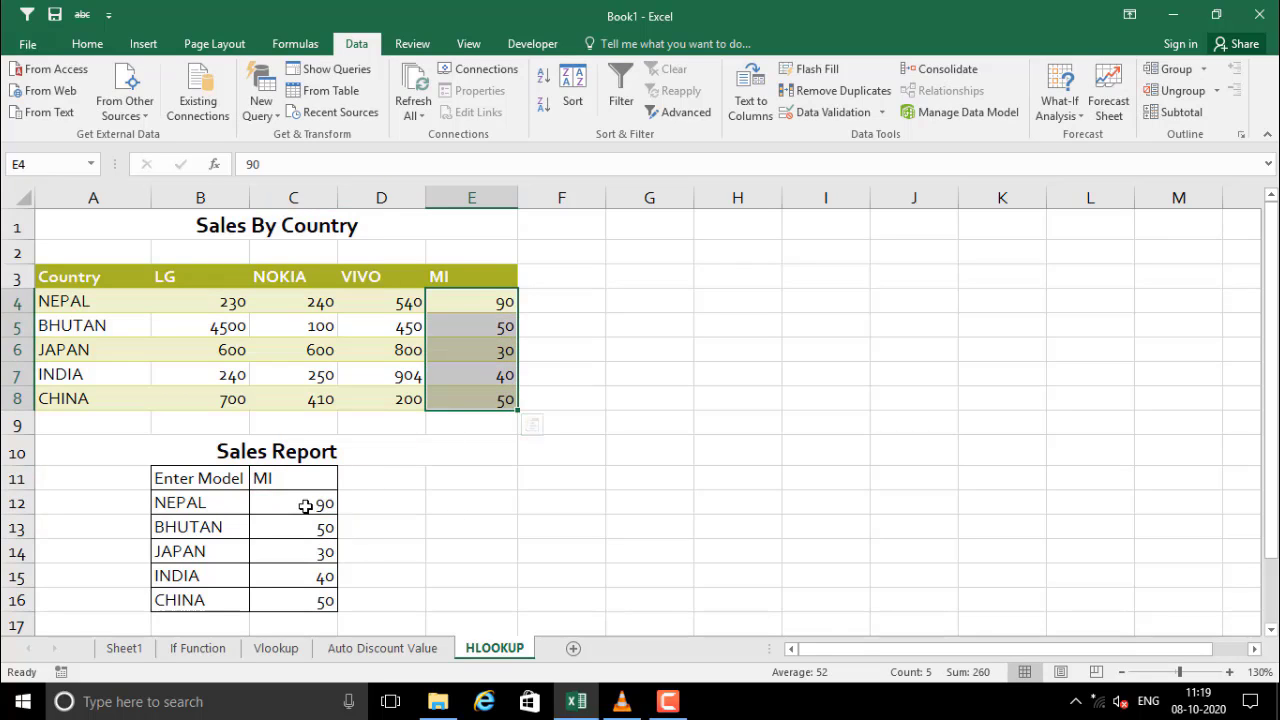
pyautogui.moveTo(312, 503); pyautogui.dragTo(300, 600)
pyautogui.click(429, 525)
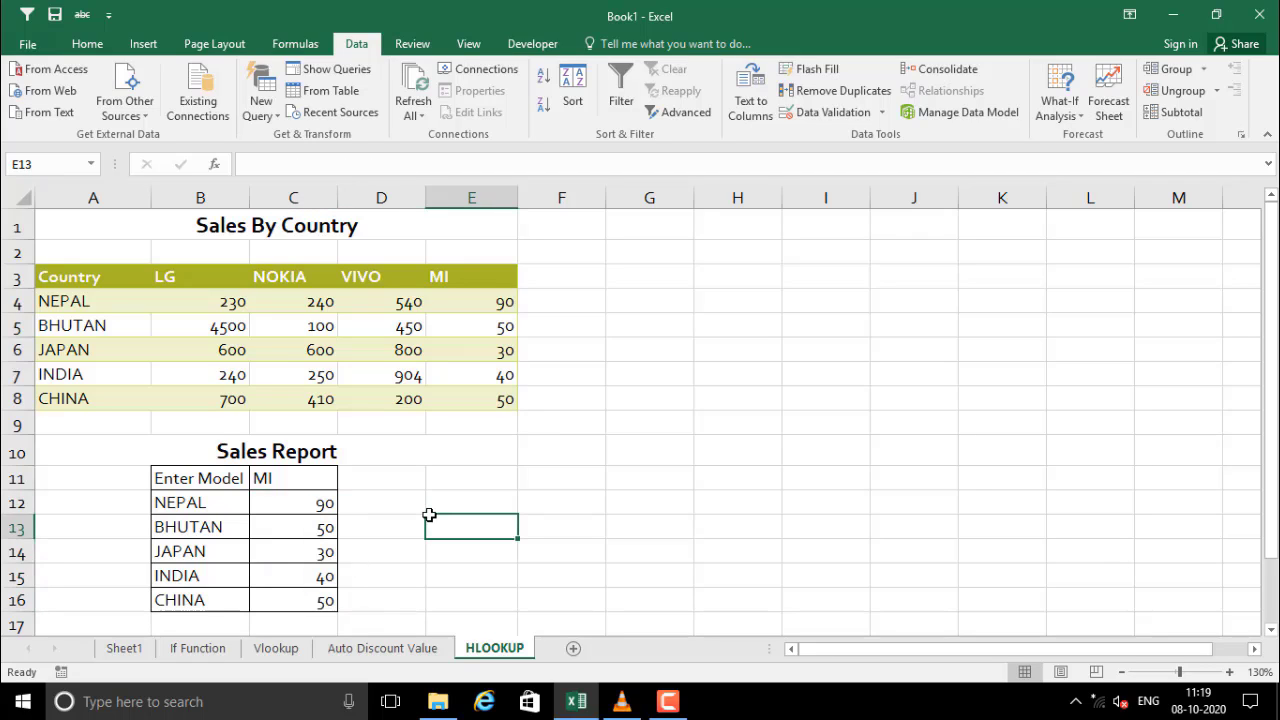
pyautogui.click(279, 481)
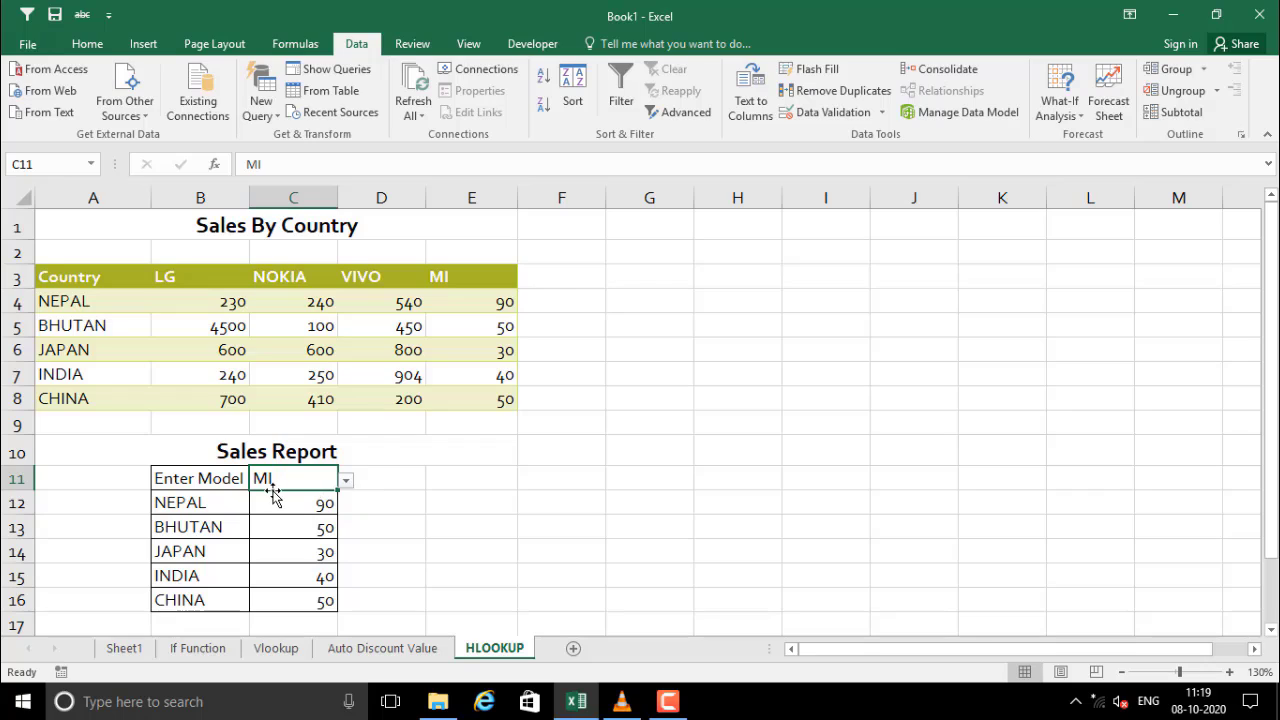
pyautogui.click(390, 505)
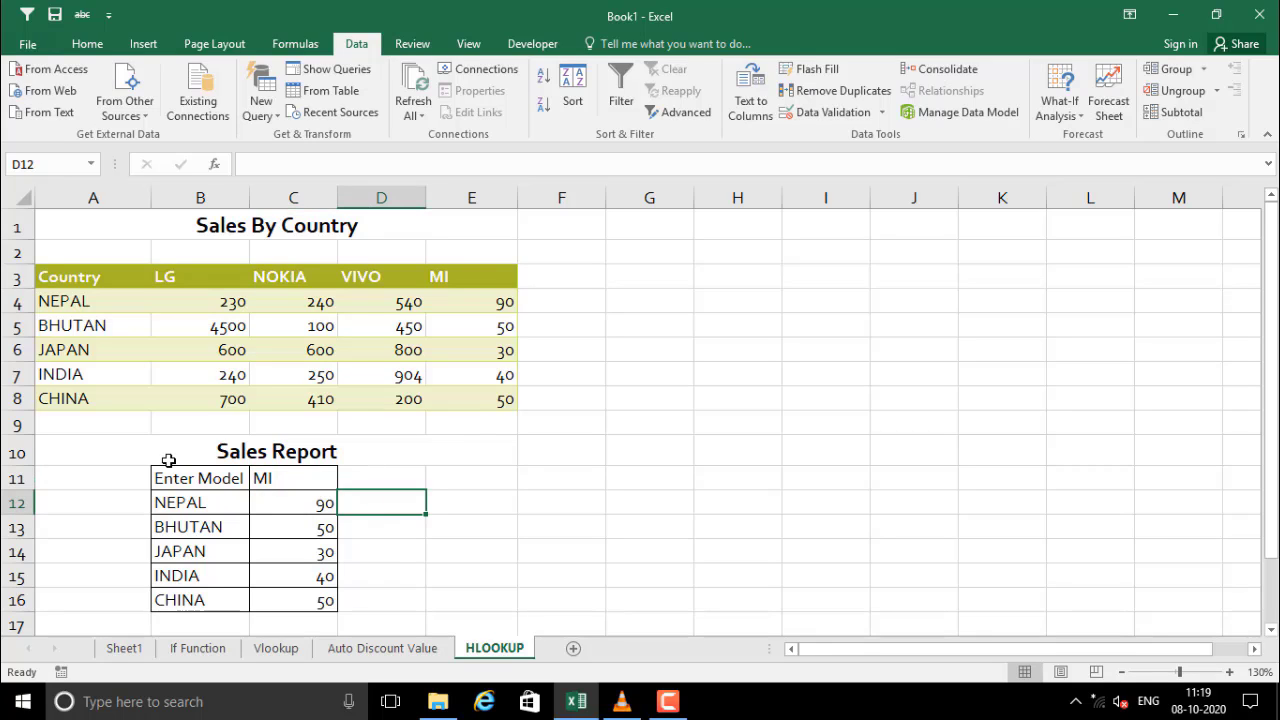
pyautogui.moveTo(194, 478); pyautogui.dragTo(294, 609)
pyautogui.click(394, 457)
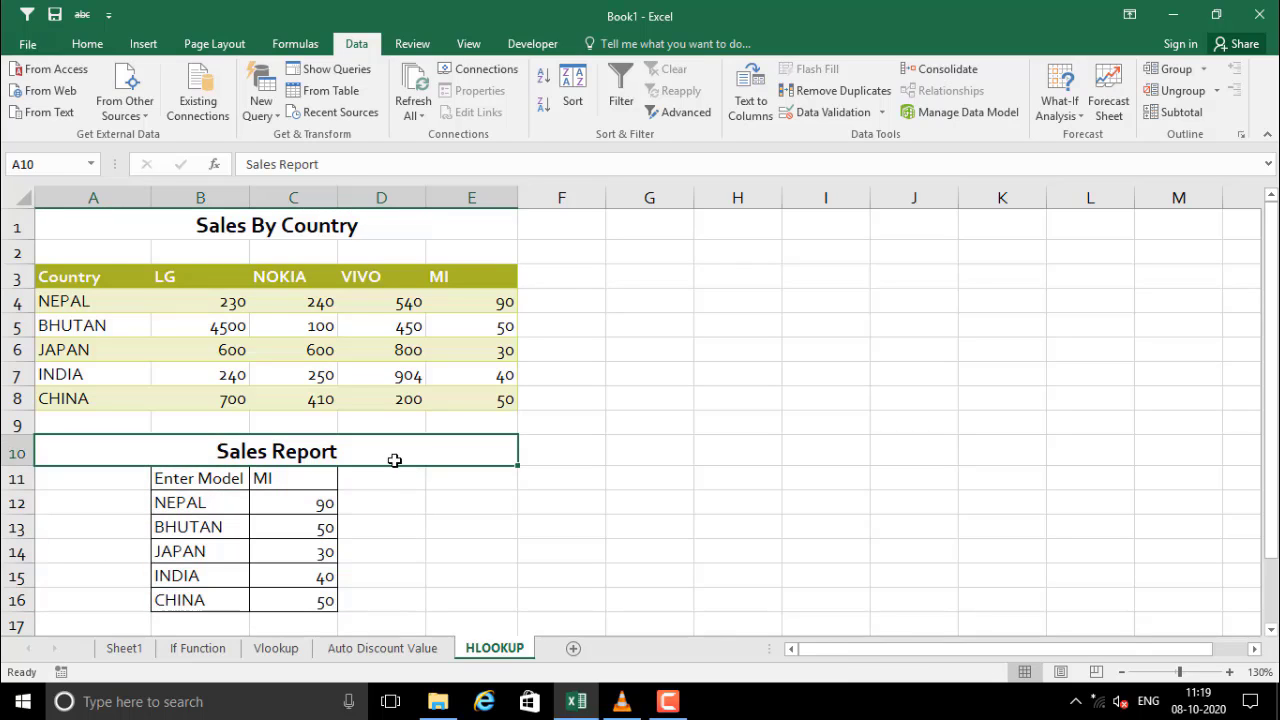
pyautogui.click(420, 497)
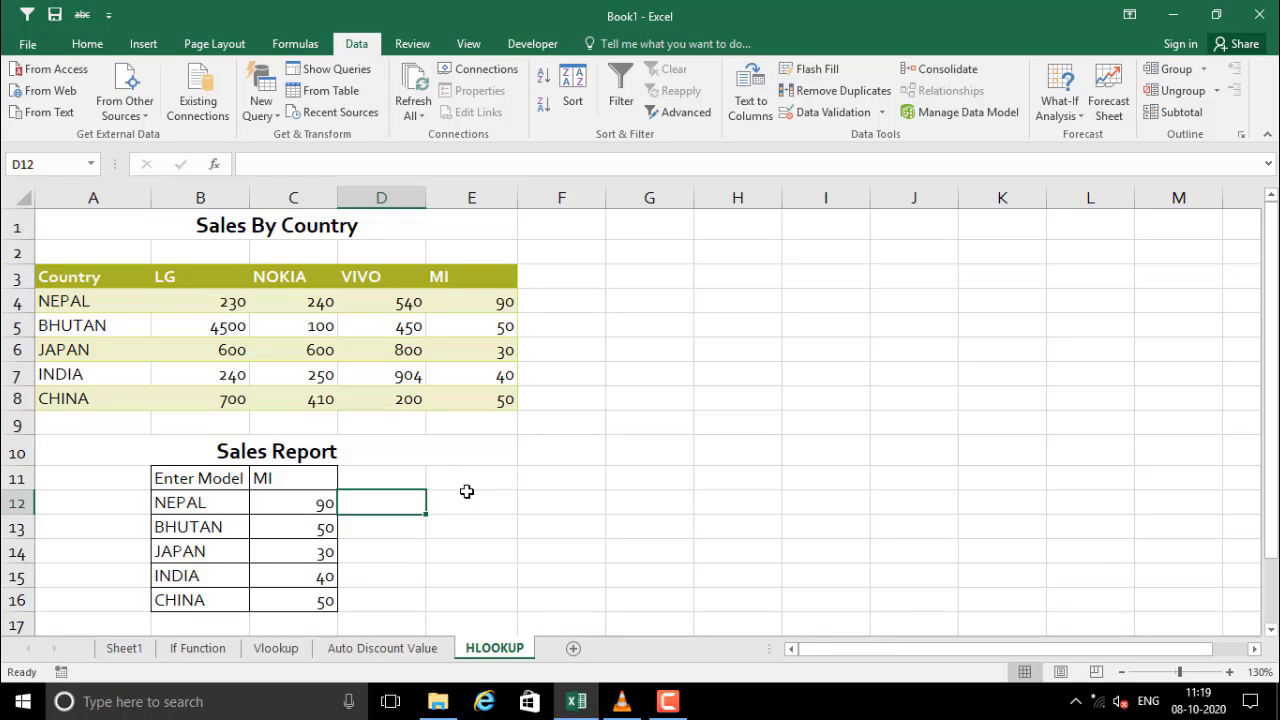
pyautogui.click(473, 497)
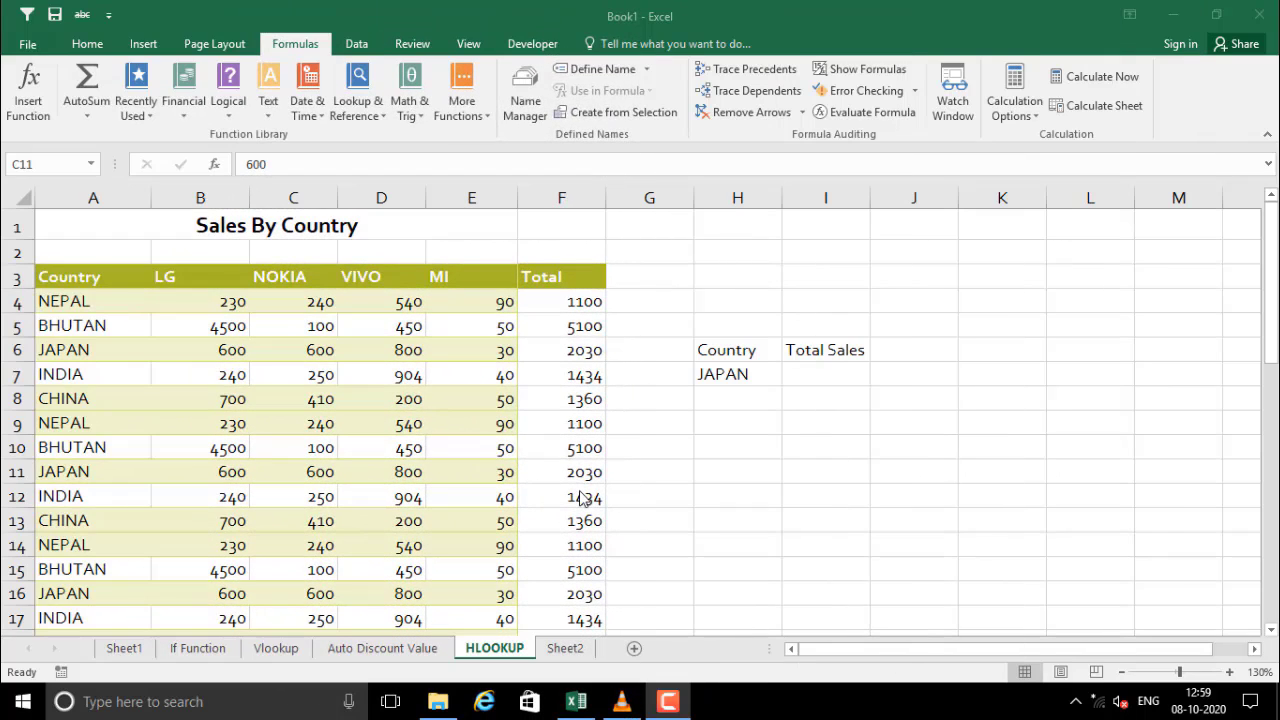
# - Review the extended Sales By Country table's model headers and the Country and Total Sales lookup cells H7 and I7
pyautogui.click(215, 226)
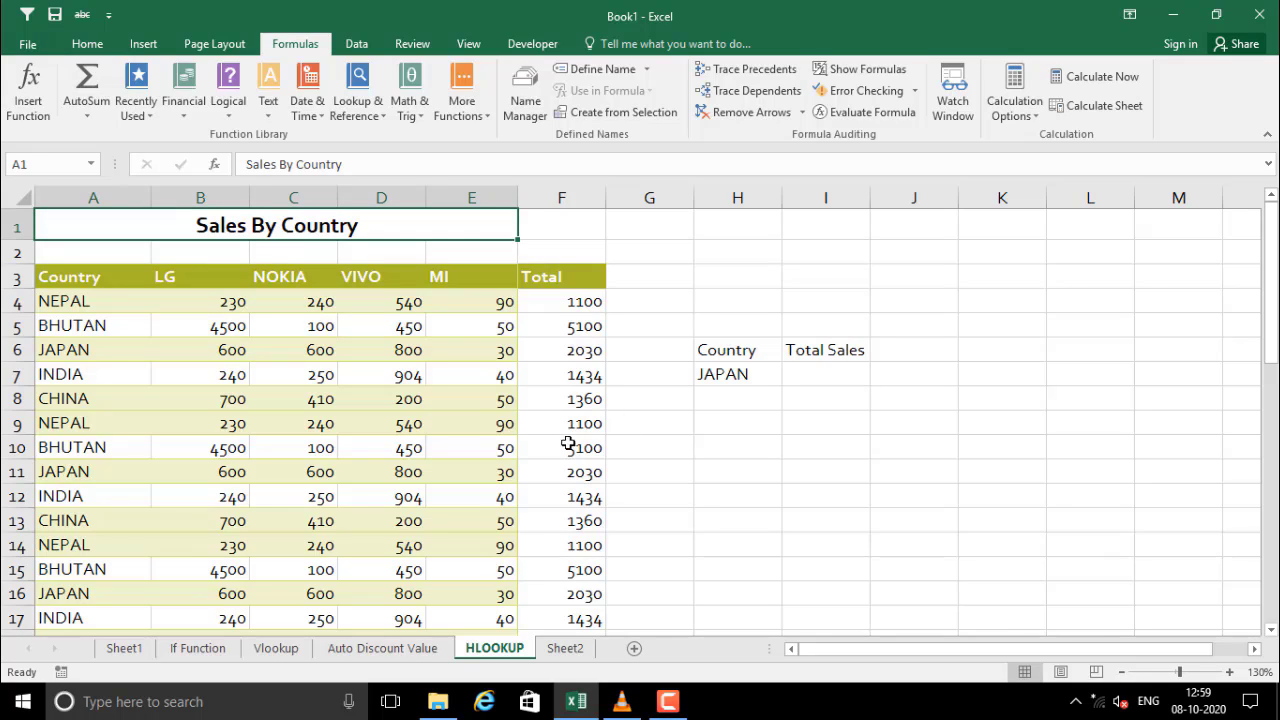
pyautogui.click(733, 374)
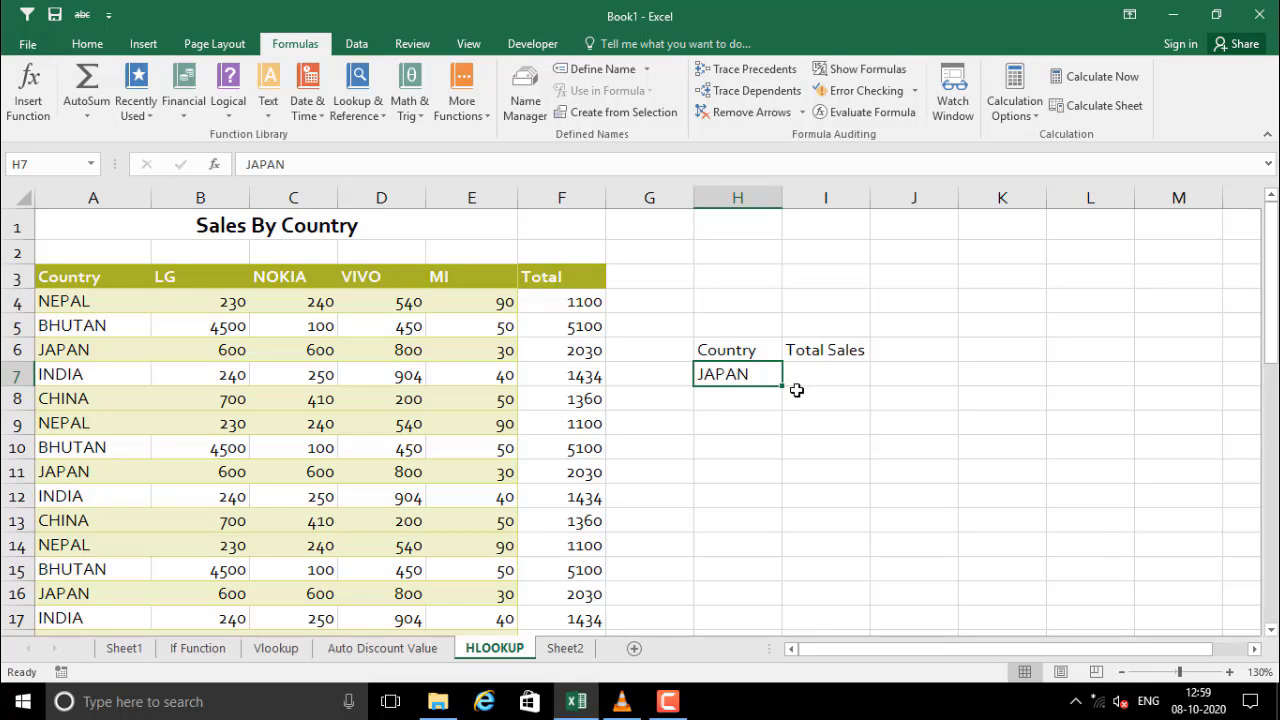
pyautogui.click(826, 376)
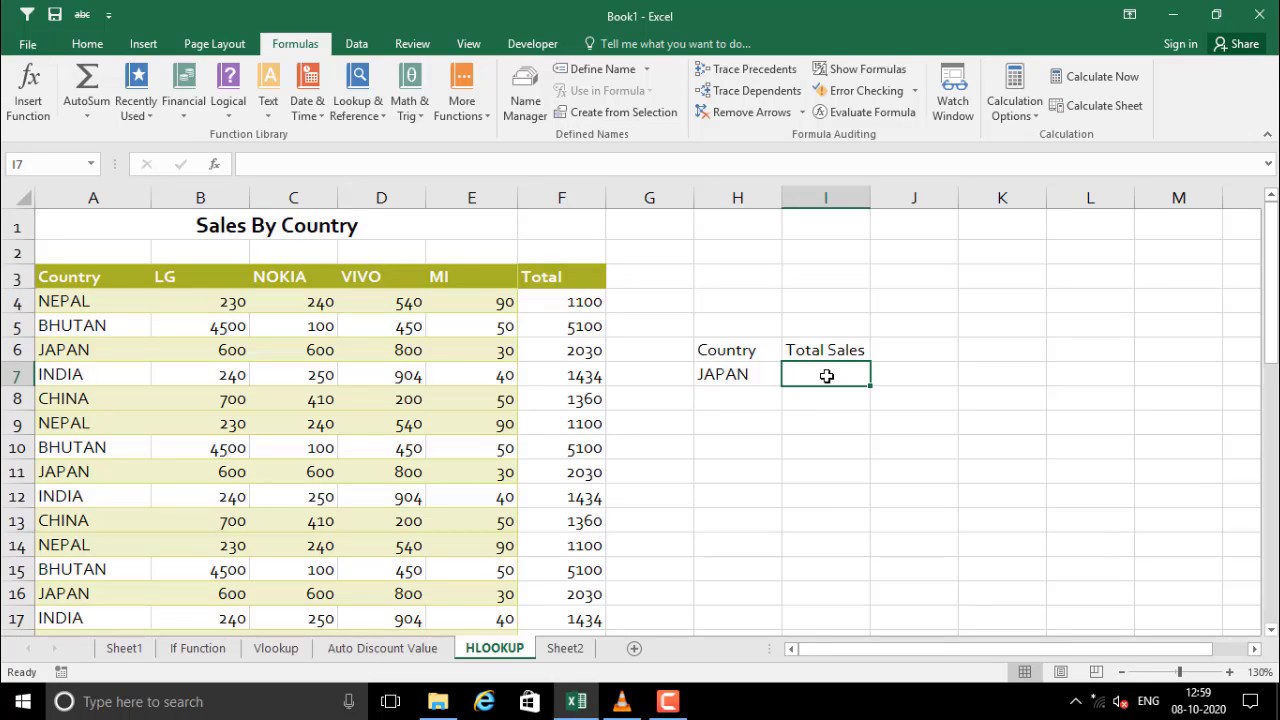
pyautogui.click(176, 274)
pyautogui.click(290, 277)
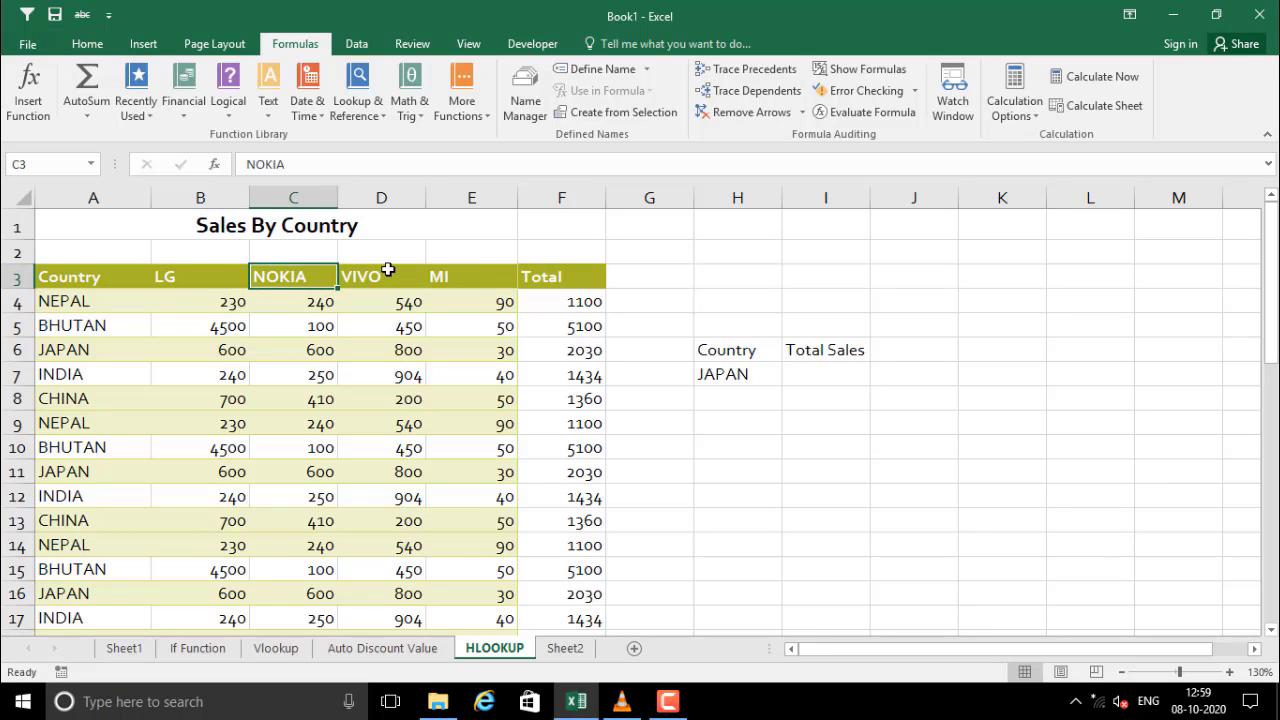
pyautogui.click(386, 268)
pyautogui.click(446, 271)
pyautogui.moveTo(190, 278); pyautogui.dragTo(461, 280)
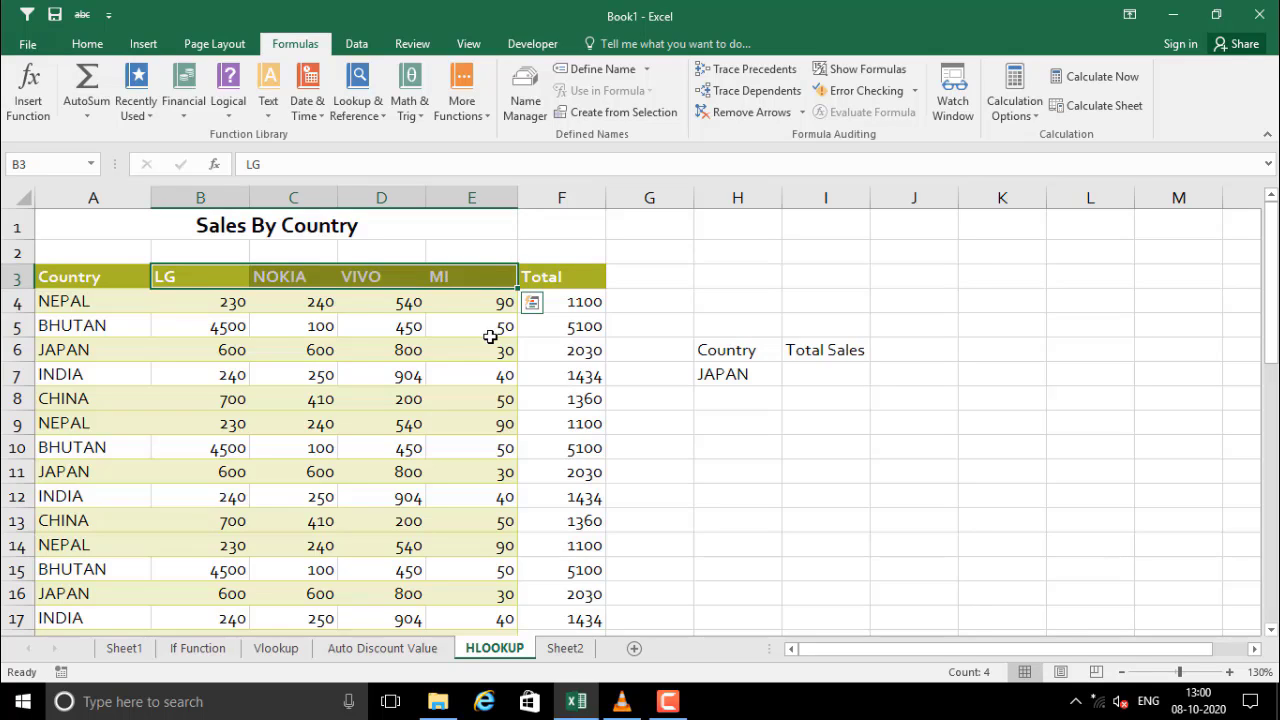
pyautogui.click(815, 372)
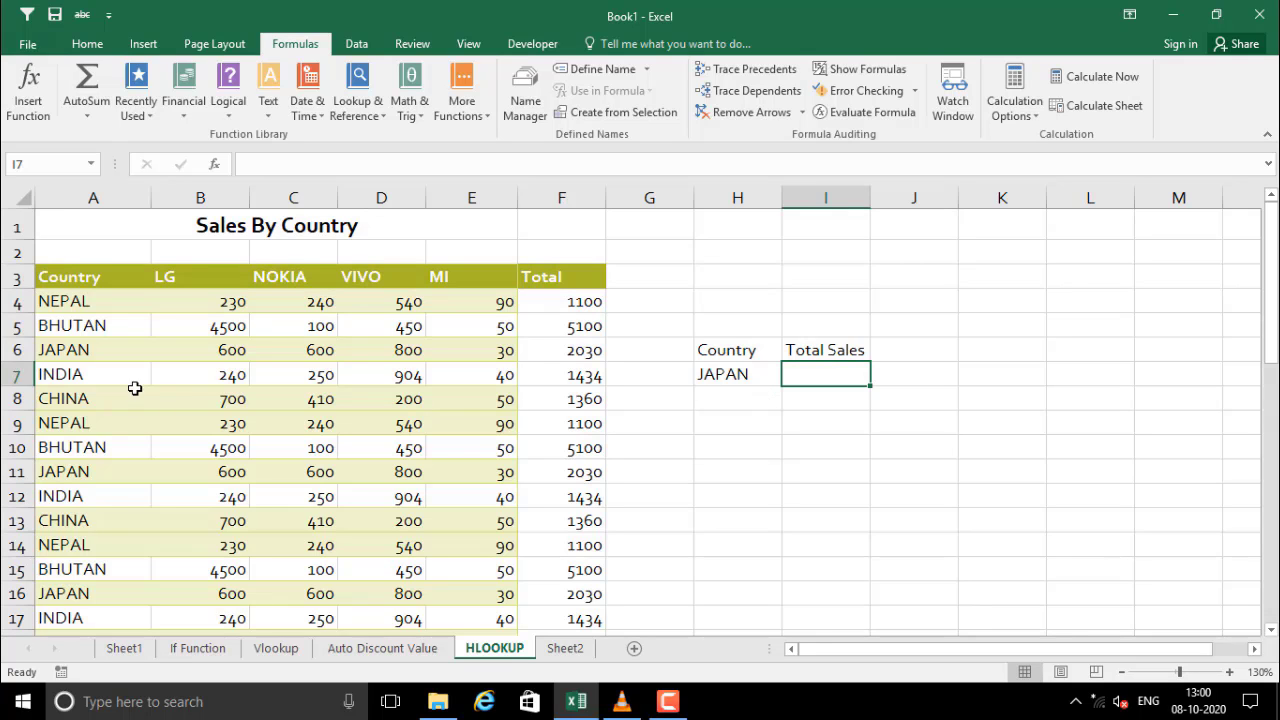
# - Look through the repeated country records in the Sales By Country table down to row 44
pyautogui.scroll(-8, 177, 410)
pyautogui.click(167, 389)
pyautogui.scroll(-5, 166, 440)
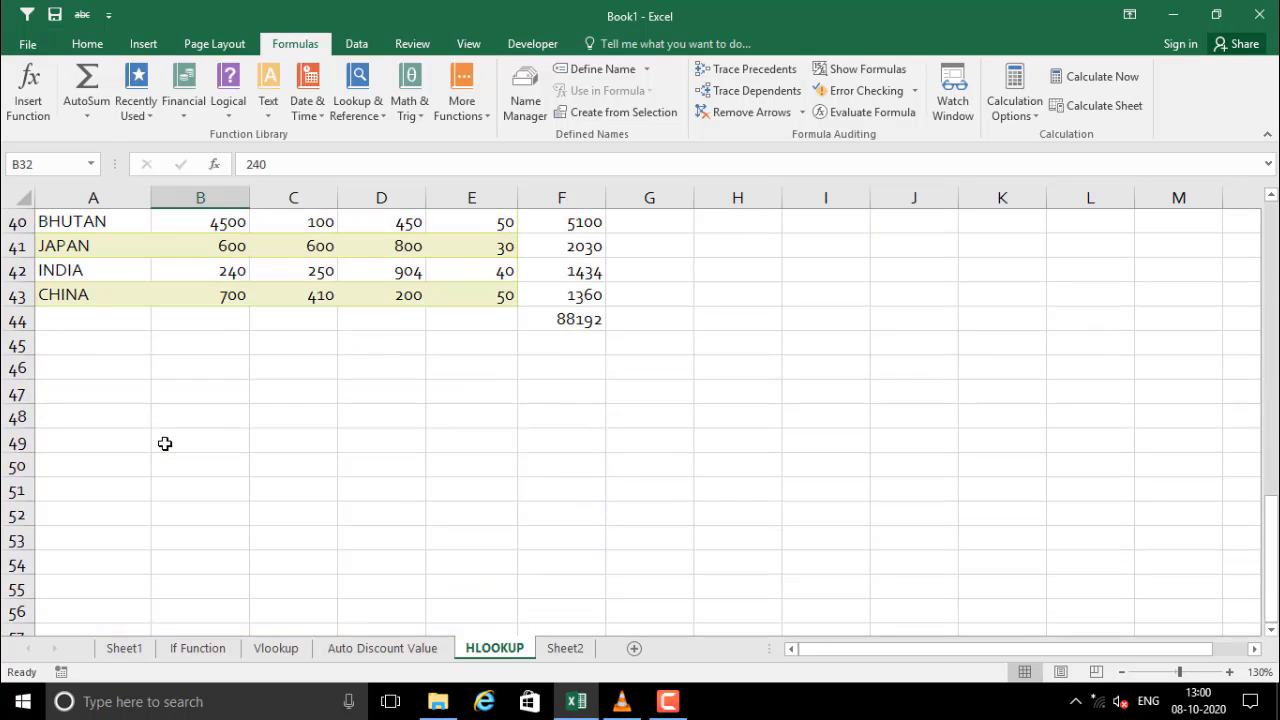
pyautogui.scroll(7, 154, 434)
pyautogui.click(64, 293)
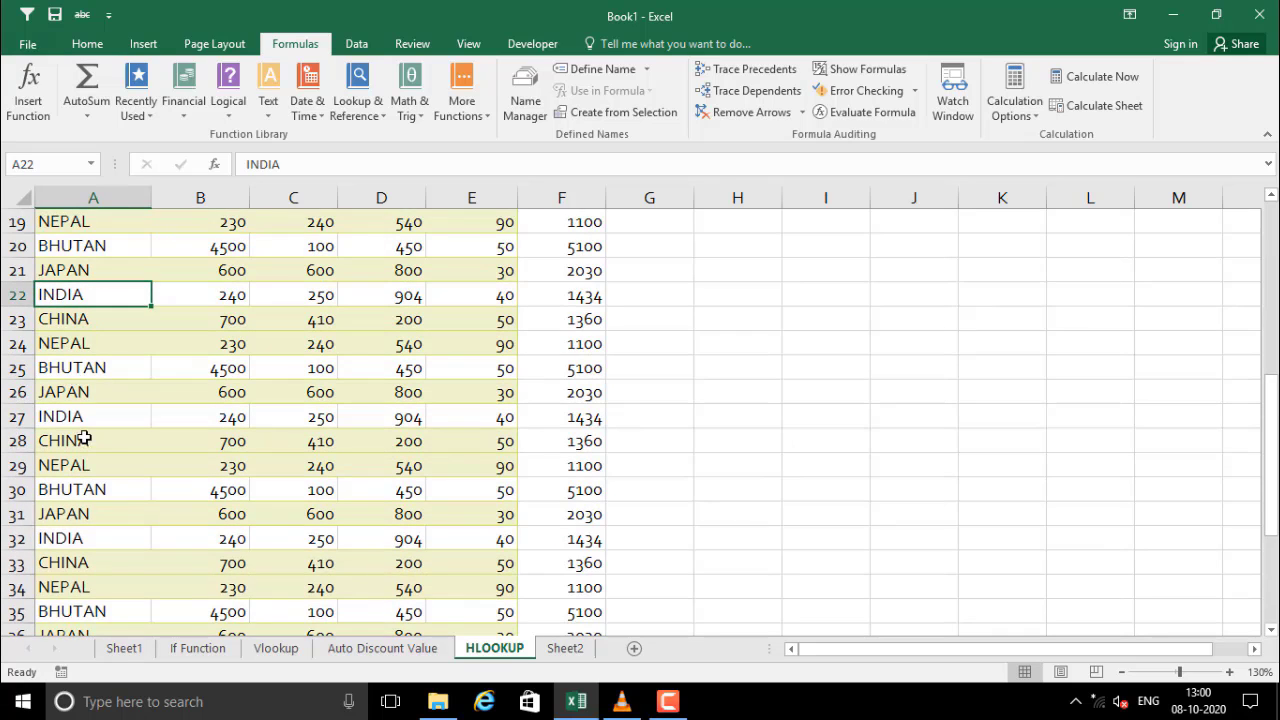
pyautogui.scroll(-2, 80, 400)
pyautogui.scroll(-1, 77, 420)
pyautogui.click(70, 441)
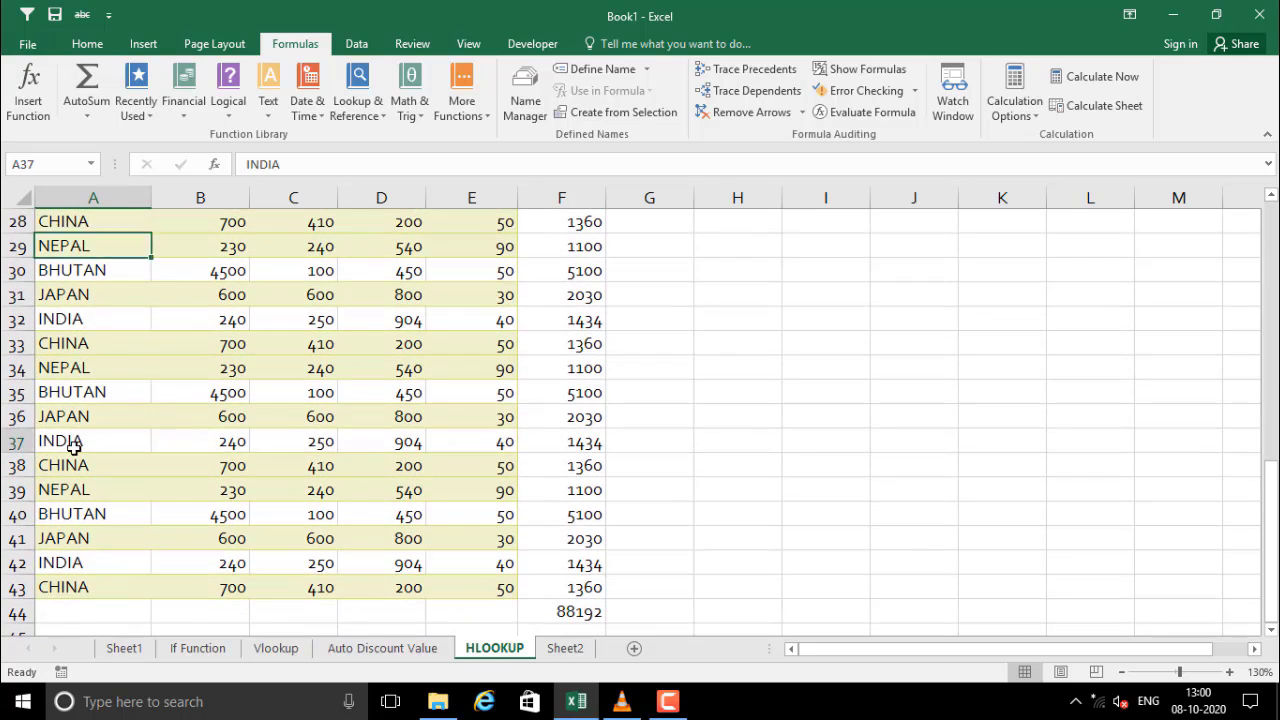
pyautogui.scroll(9, 330, 390)
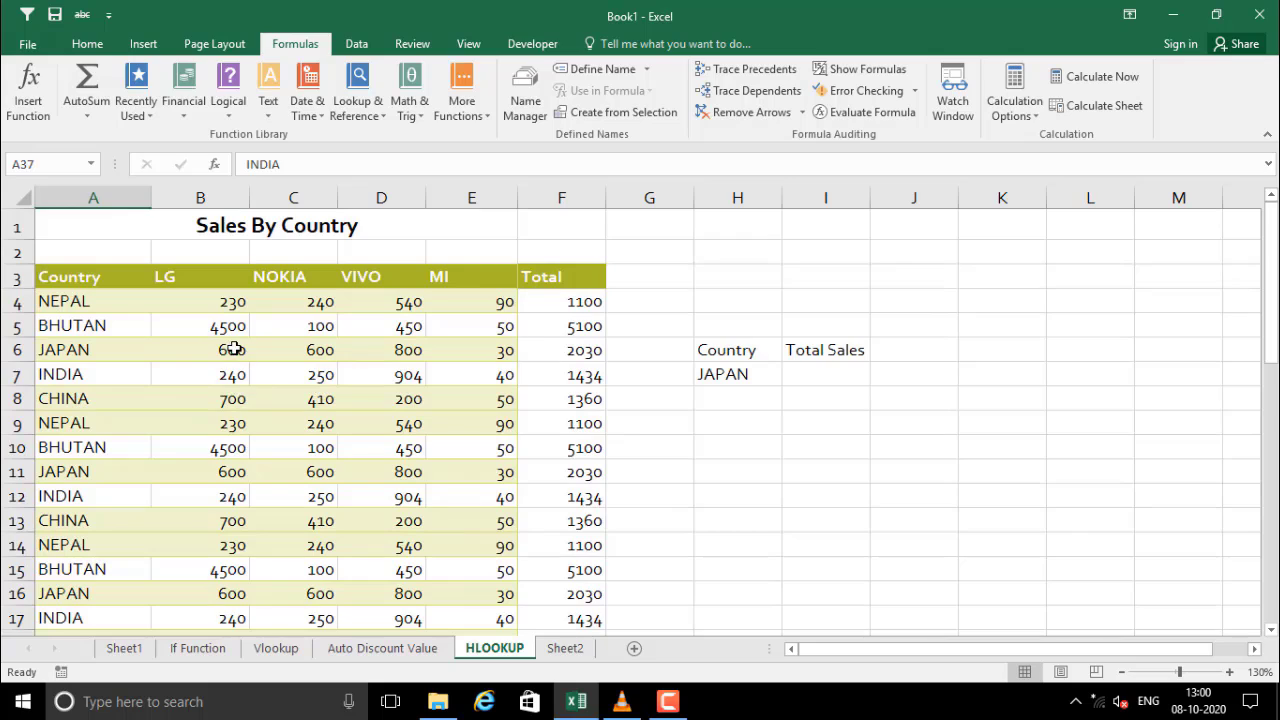
pyautogui.click(238, 350)
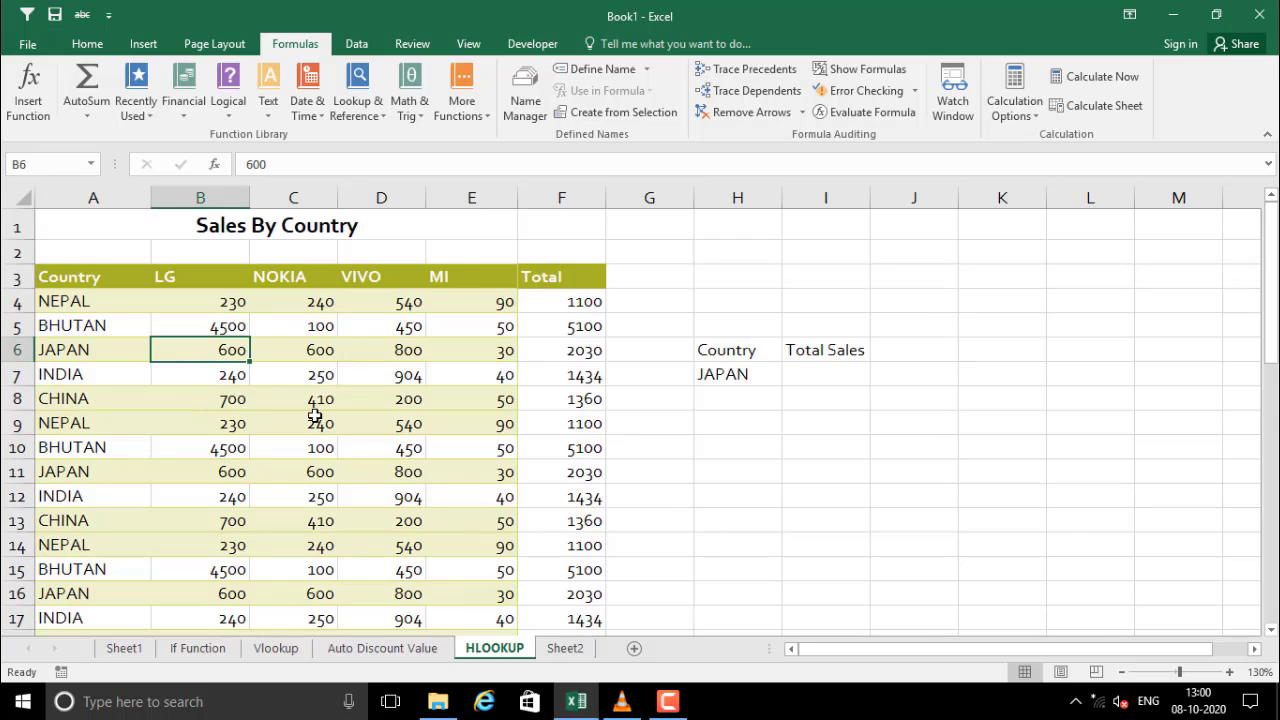
# - Examine the Country cell H7 and the Total Sales cell I7 that should hold its result
pyautogui.click(805, 380)
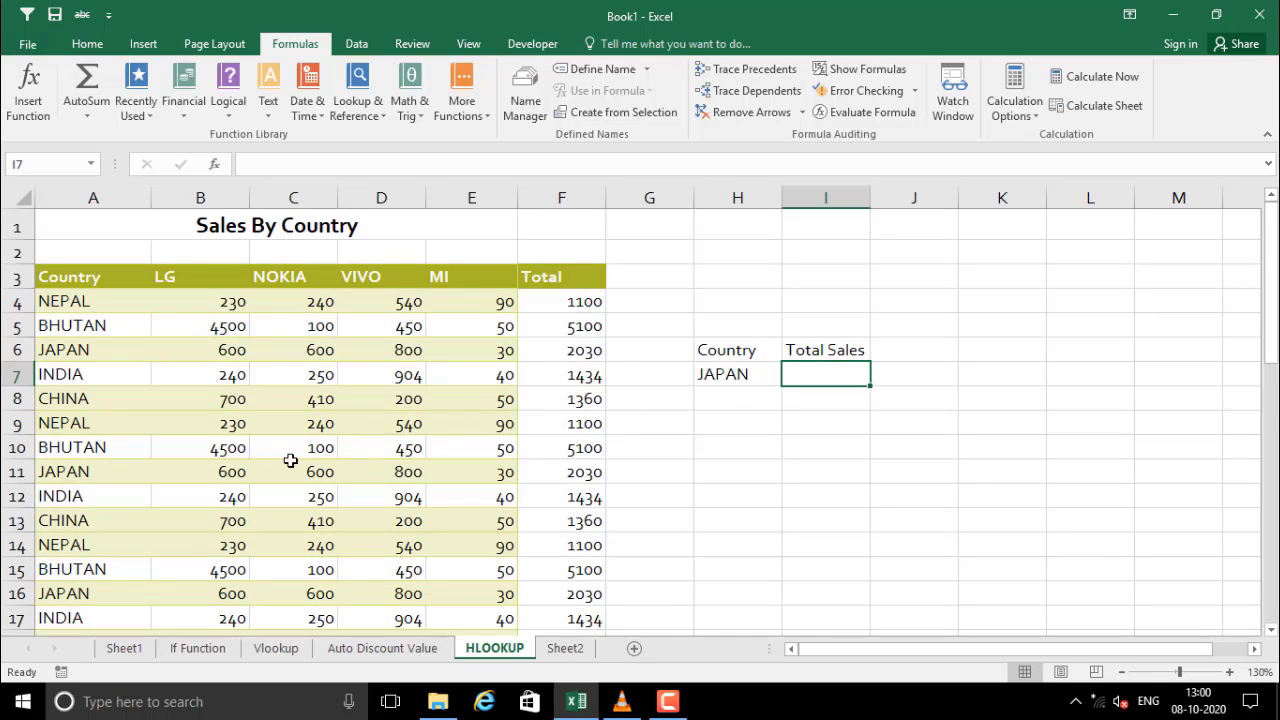
pyautogui.click(835, 418)
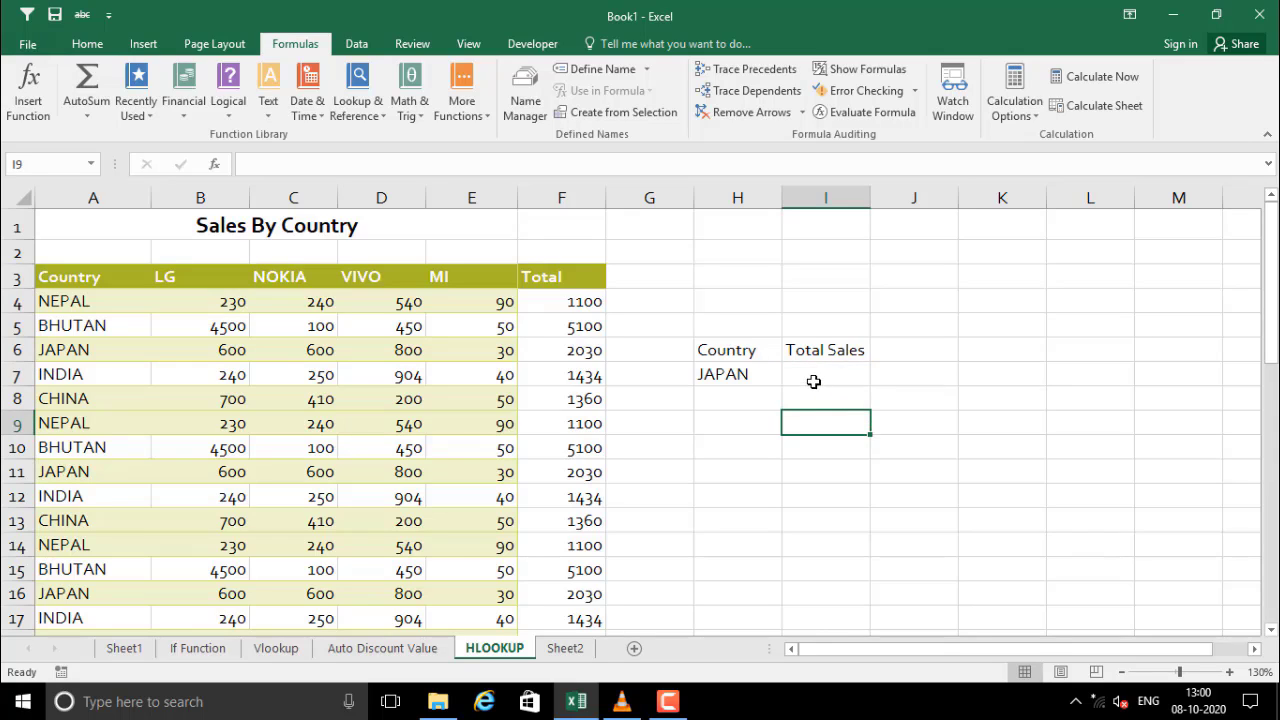
pyautogui.click(813, 381)
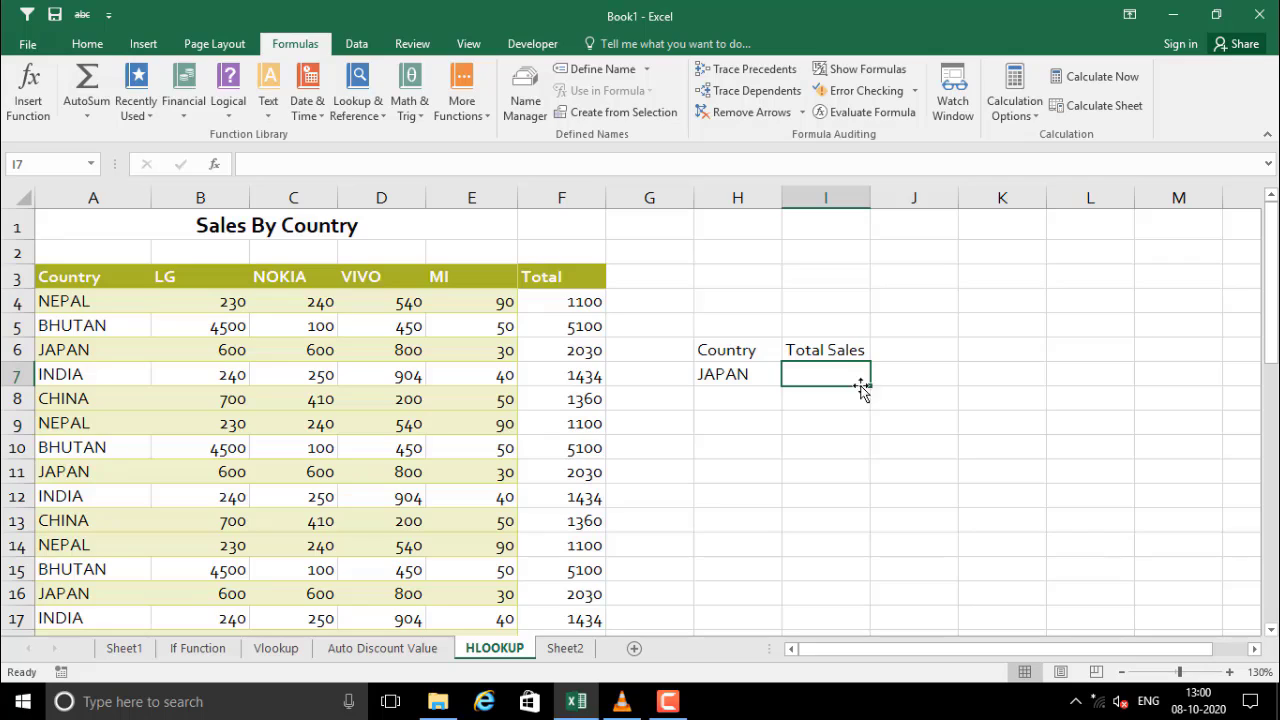
pyautogui.click(754, 386)
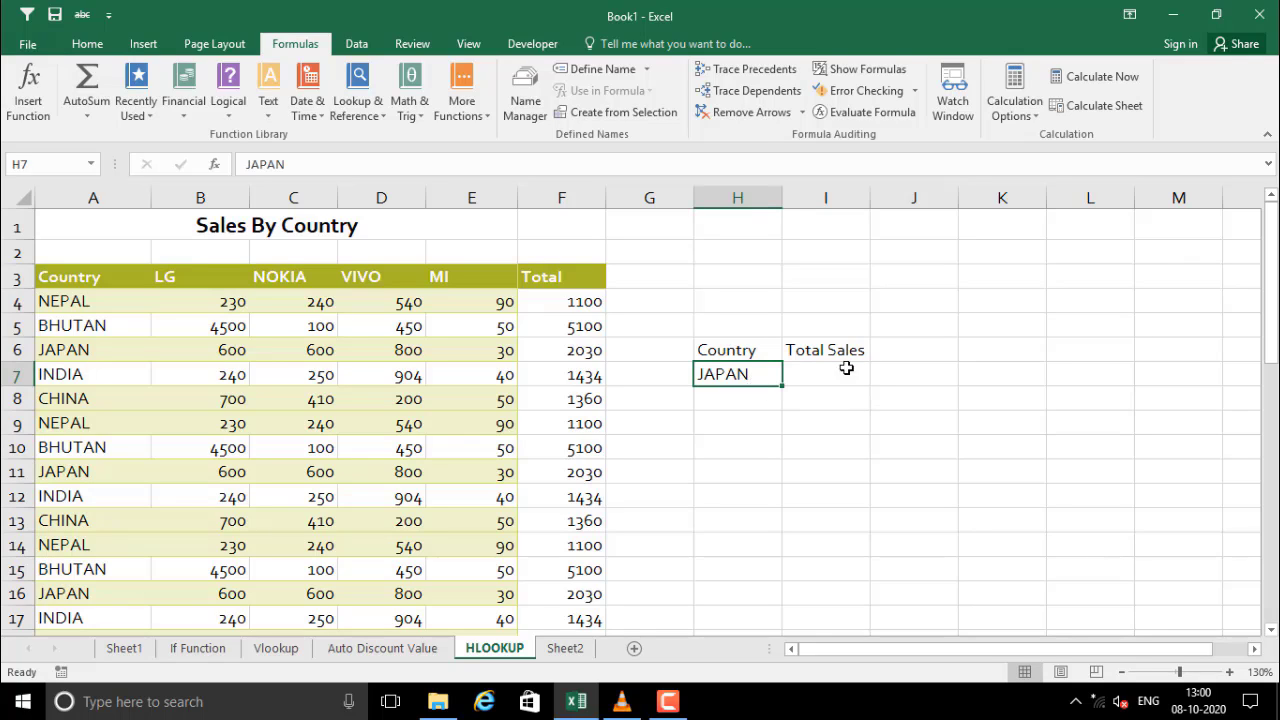
pyautogui.click(832, 375)
pyautogui.click(710, 374)
pyautogui.click(824, 377)
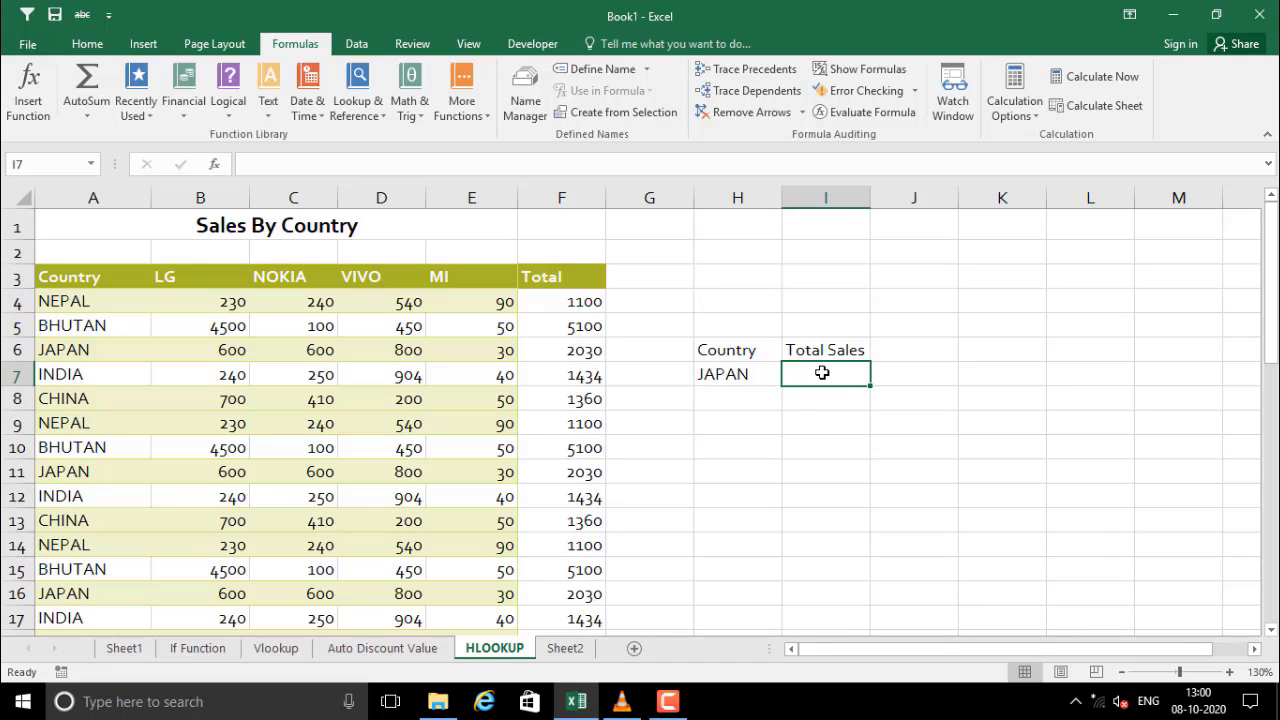
# - Define the workbook-scoped name Sales_By_Country for the whole sales table, range $A$3:$F$44 on the HLOOKUP sheet
pyautogui.click(236, 492)
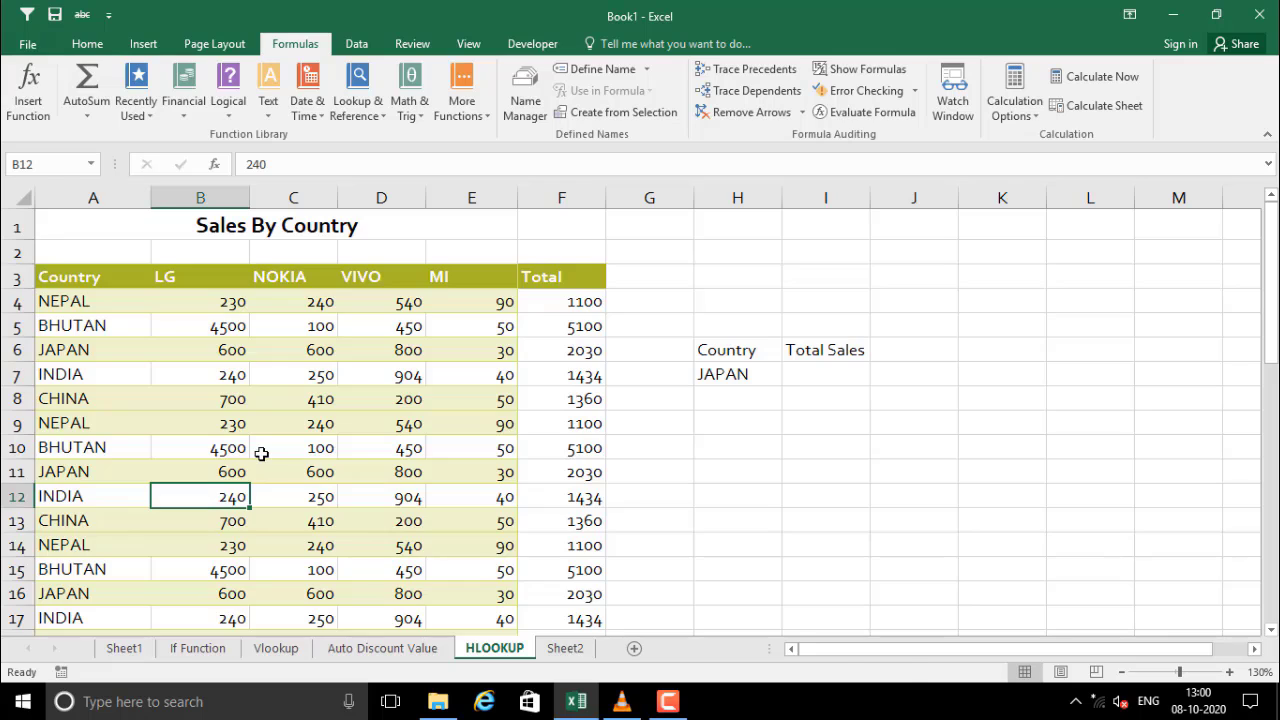
pyautogui.hotkey('ctrl', 'a')
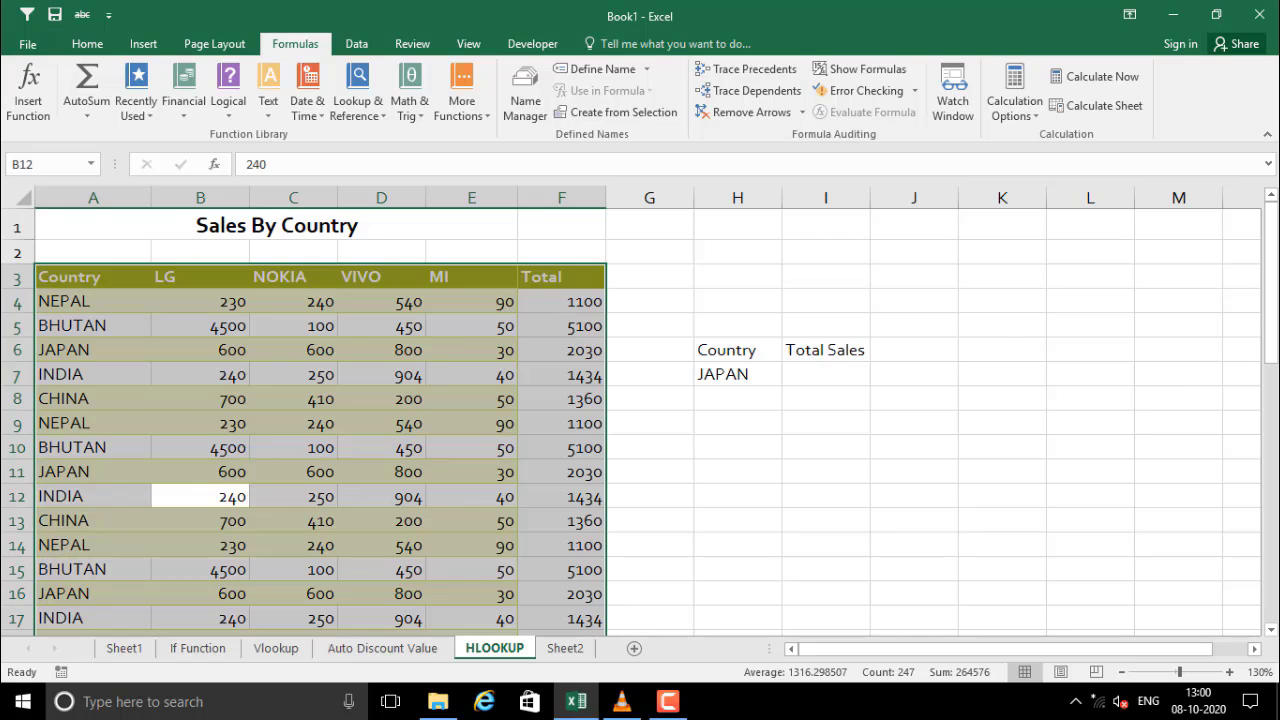
pyautogui.moveTo(1273, 270); pyautogui.dragTo(1273, 529)
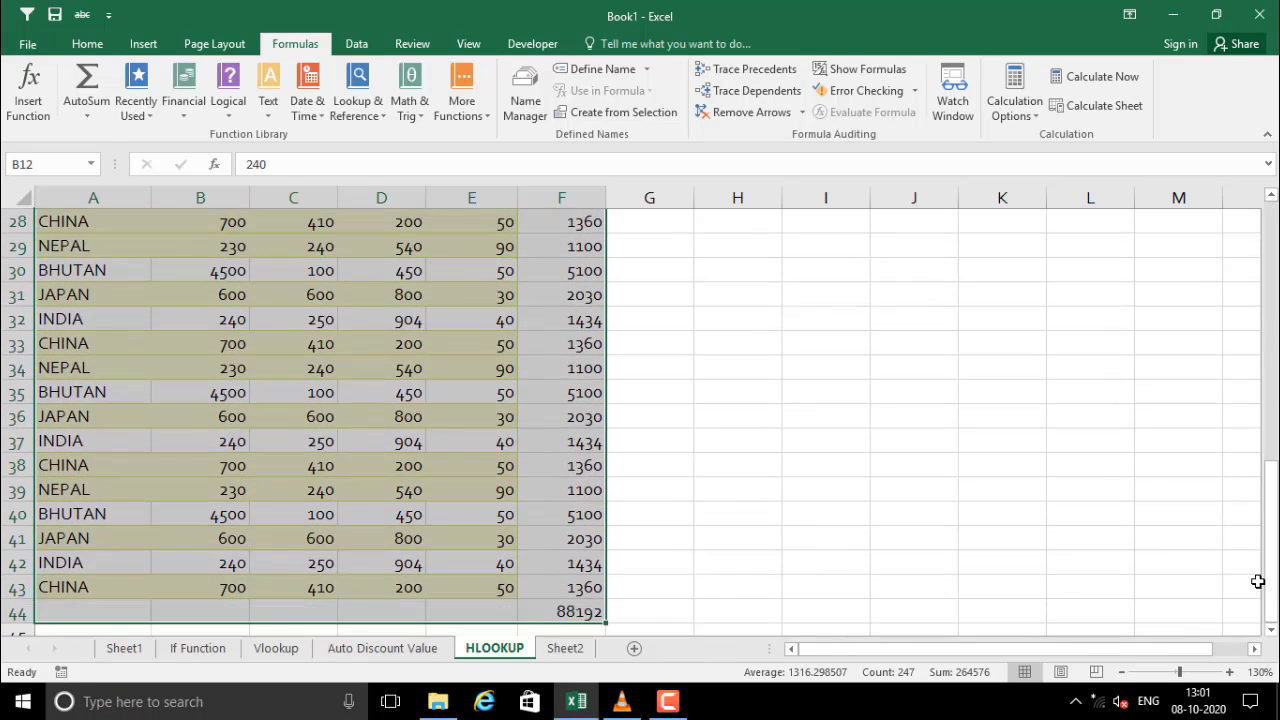
pyautogui.moveTo(1272, 580); pyautogui.dragTo(1272, 320)
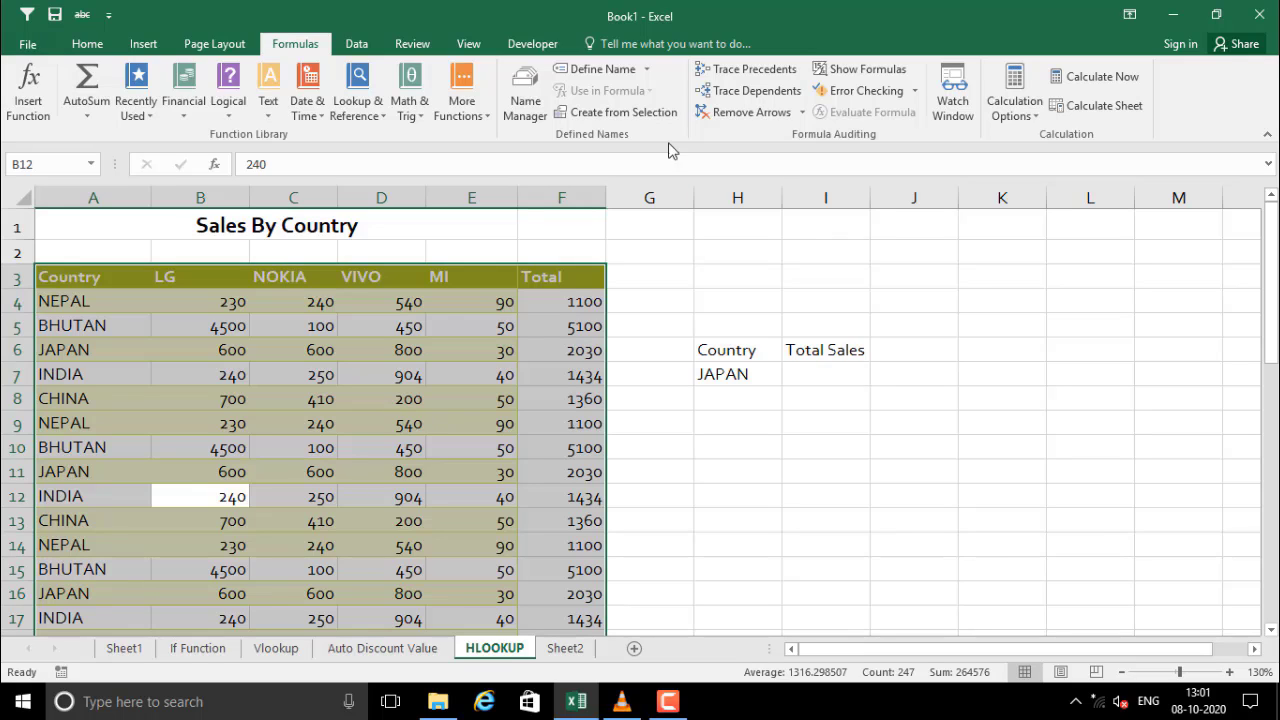
pyautogui.click(615, 72)
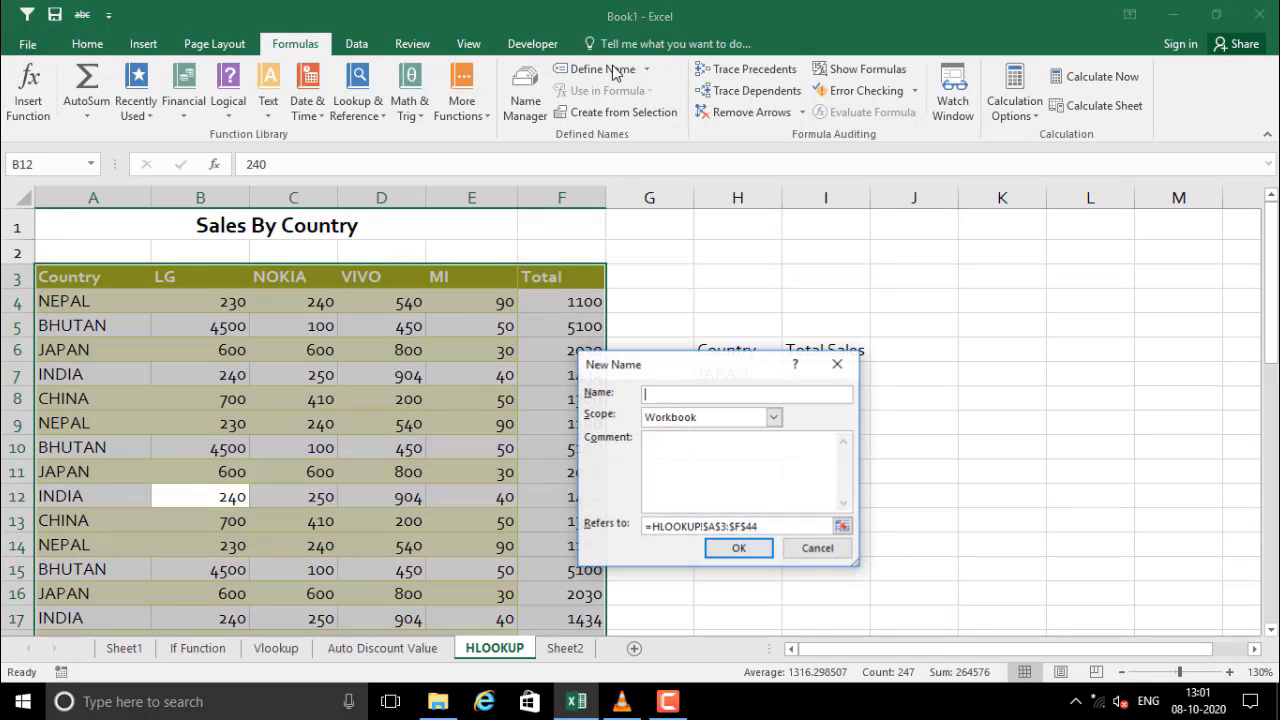
pyautogui.moveTo(686, 370); pyautogui.dragTo(762, 243)
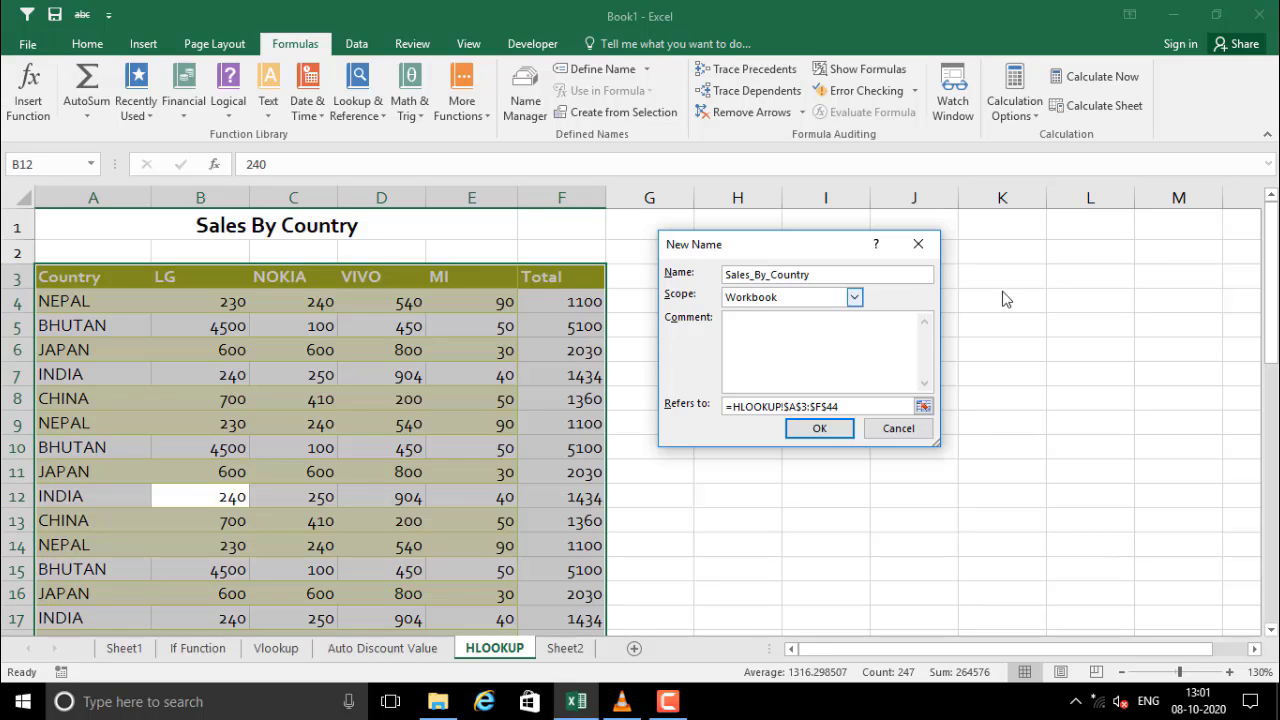
pyautogui.click(819, 428)
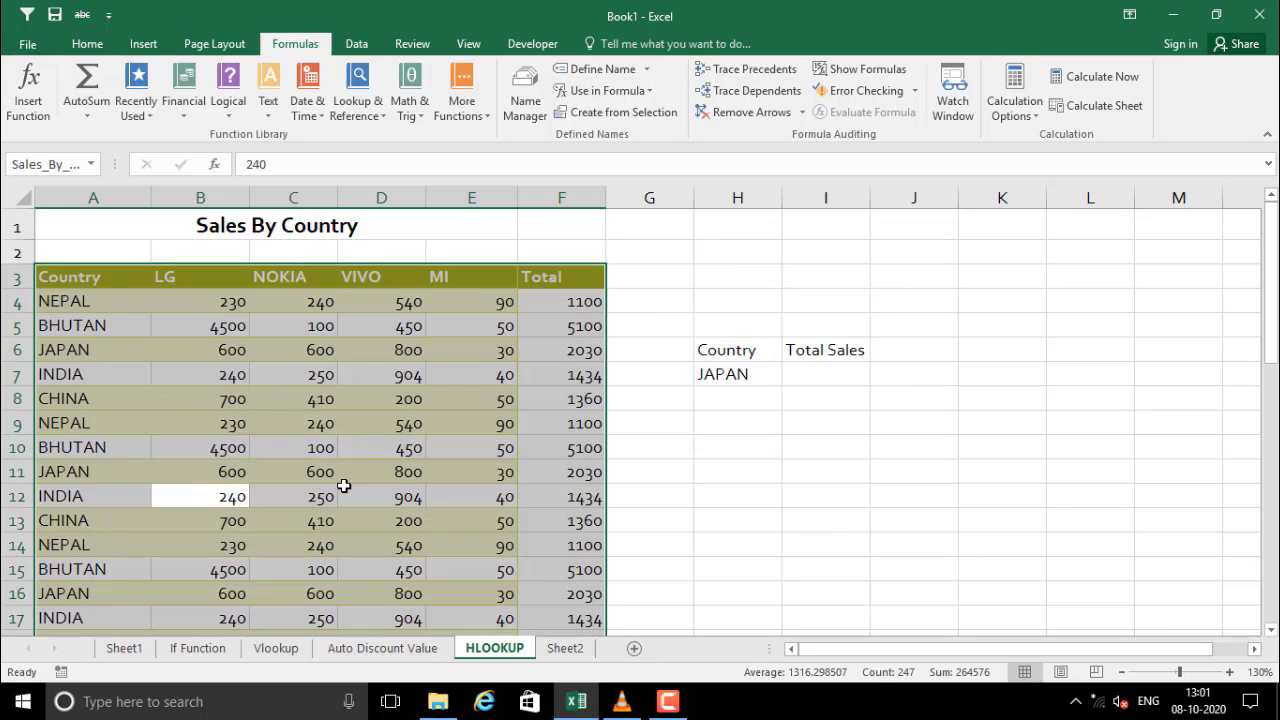
# - Start defining a workbook-scoped name for the Total column, range $F$3:$F$43
pyautogui.click(524, 440)
pyautogui.moveTo(549, 281); pyautogui.dragTo(584, 514)
pyautogui.scroll(10, 697, 509)
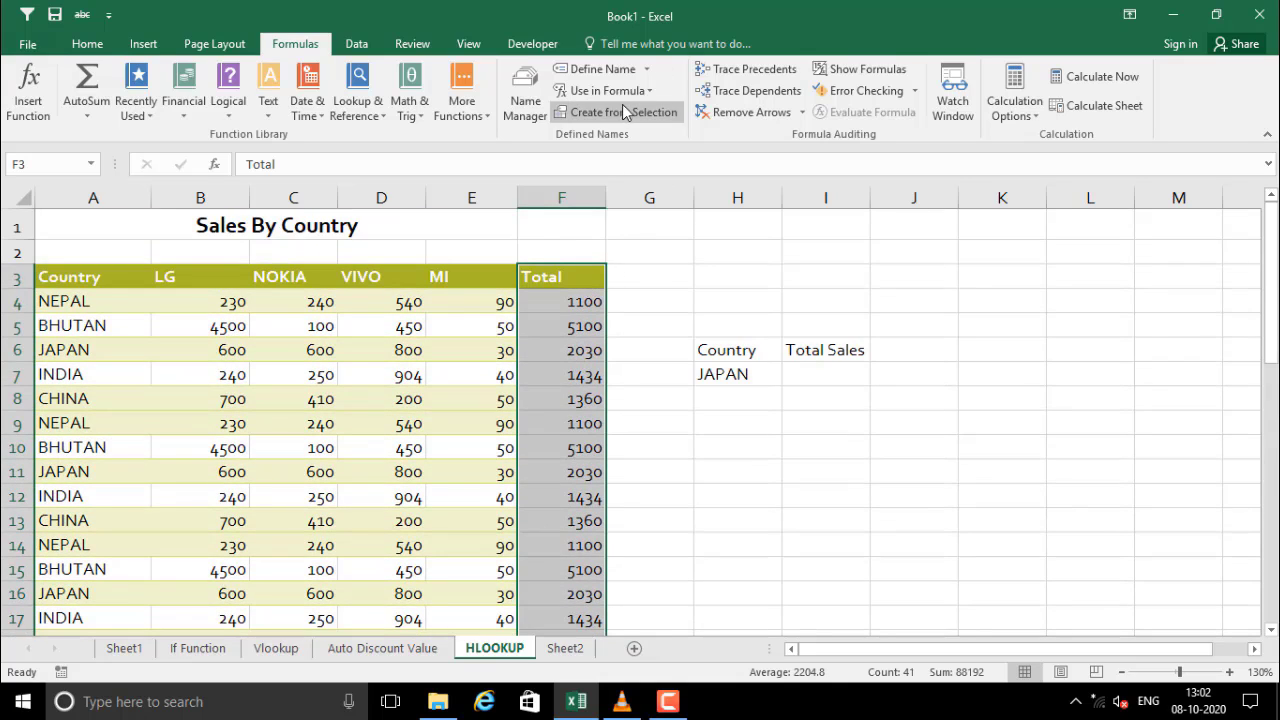
pyautogui.click(601, 69)
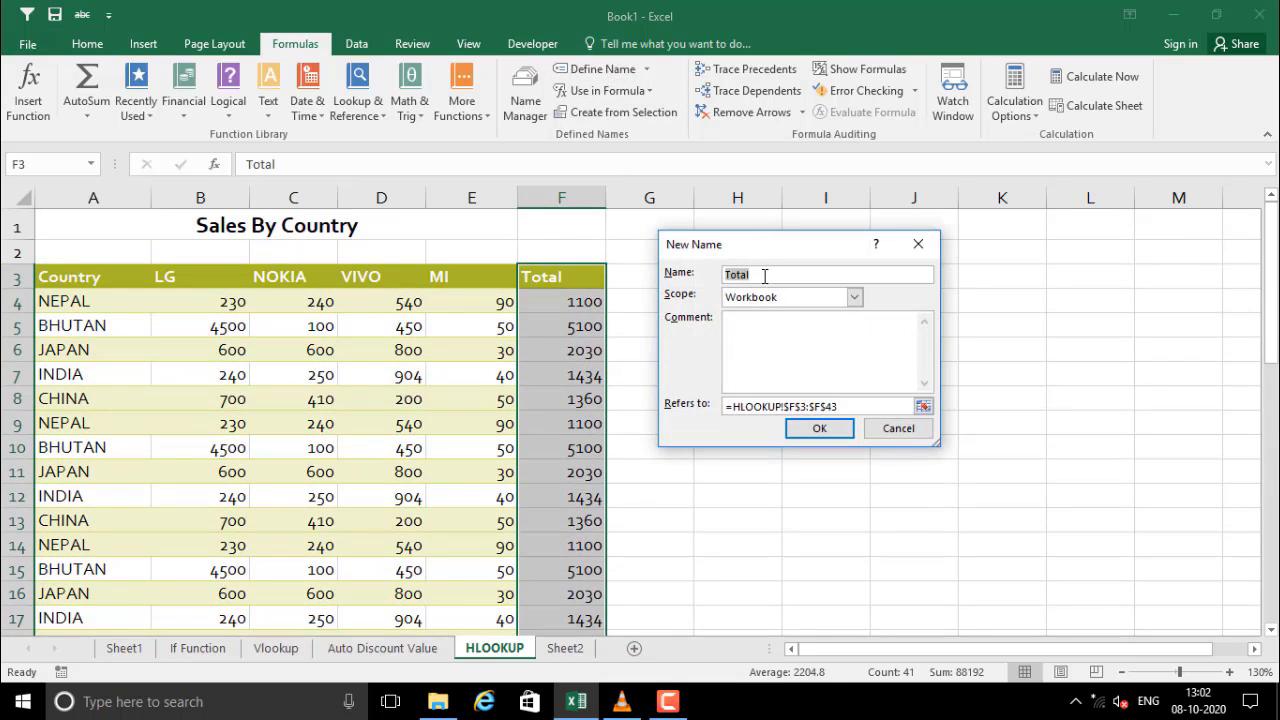
# - Define the workbook-scoped name Total_Sales for the Total column, F3:F43
pyautogui.click(764, 275)
pyautogui.click(818, 428)
pyautogui.click(677, 466)
pyautogui.scroll(-9, 675, 463)
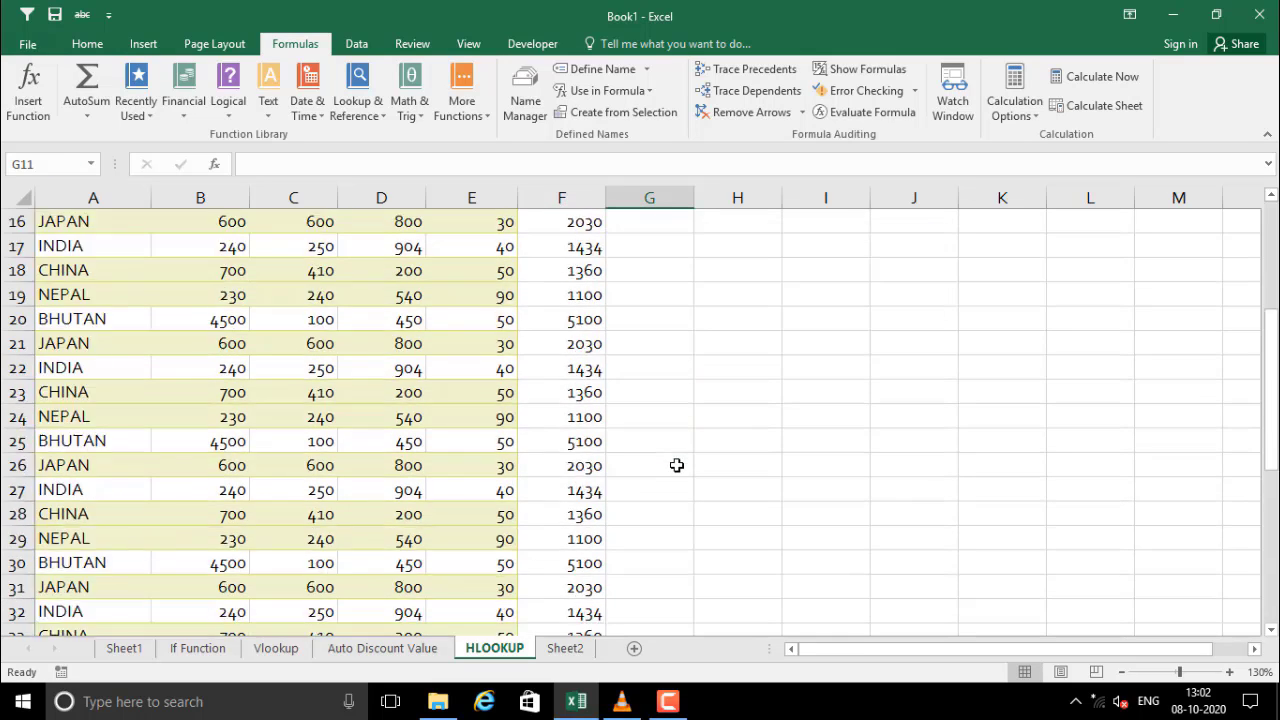
pyautogui.scroll(-2, 673, 461)
pyautogui.scroll(11, 669, 462)
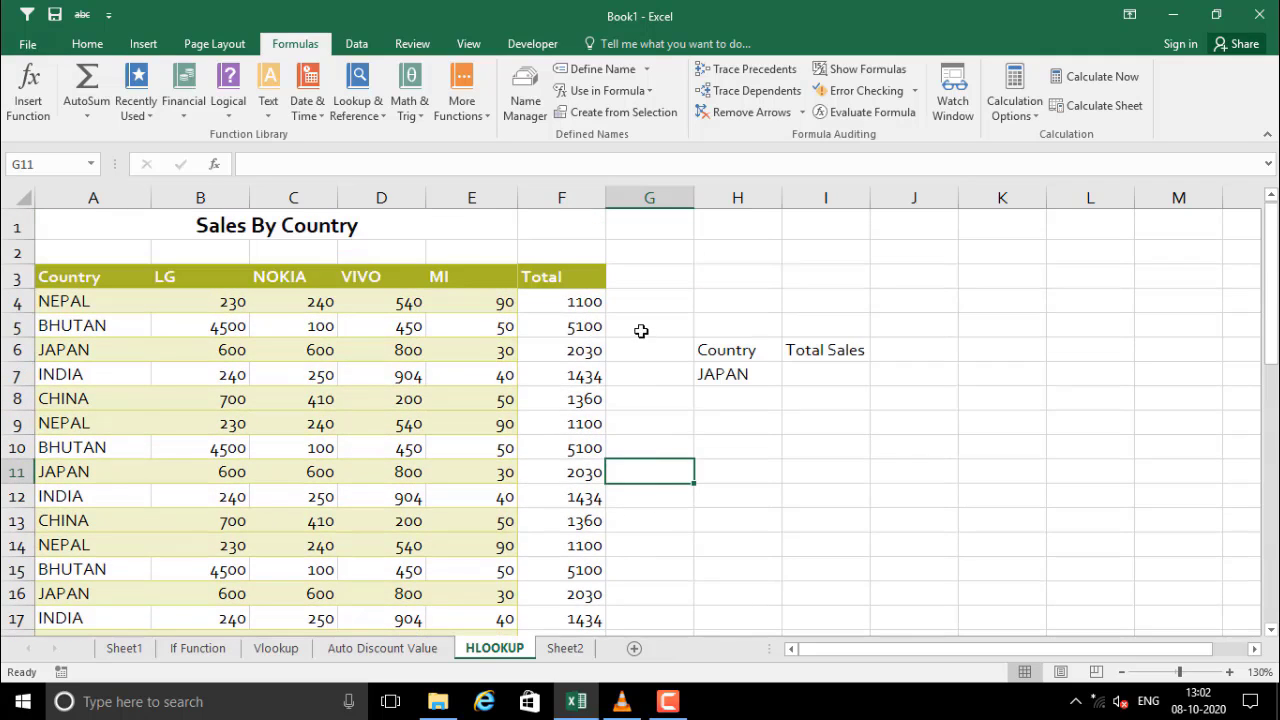
pyautogui.moveTo(560, 284); pyautogui.dragTo(557, 429)
pyautogui.click(649, 420)
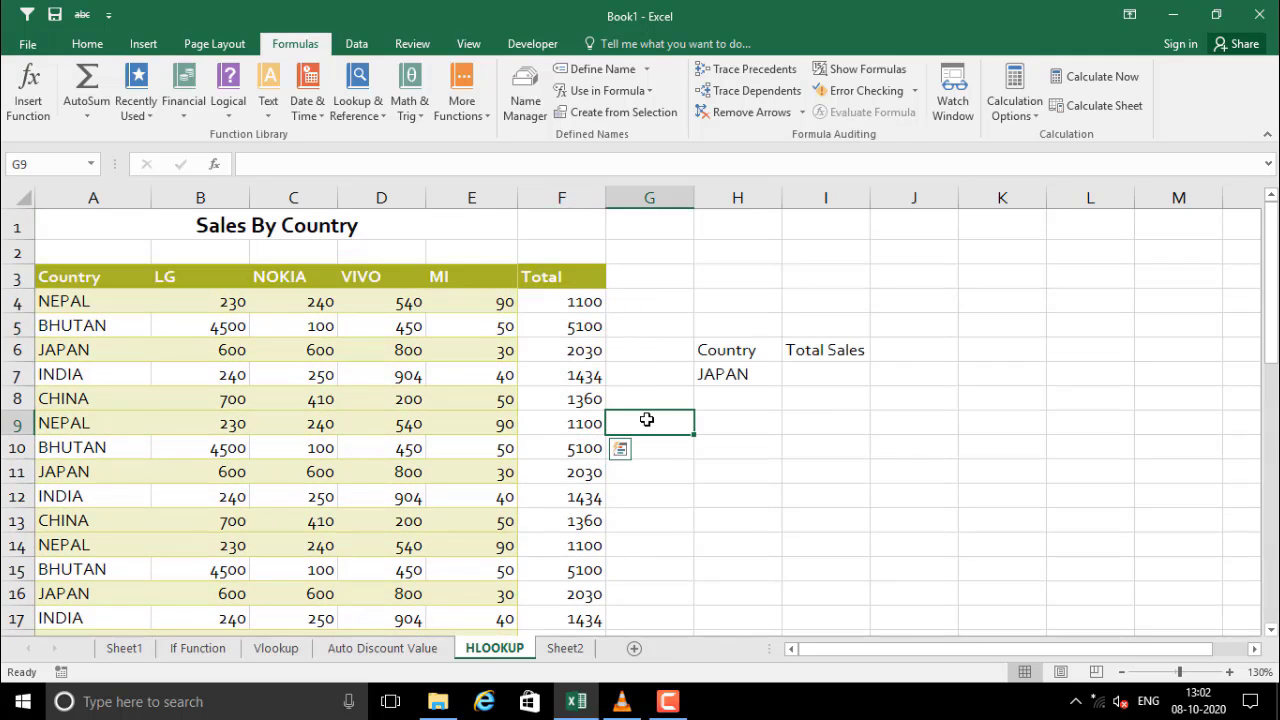
# - Insert a SUMIF function in cell I7 with the defined name Sales_By_Country as its range
pyautogui.click(821, 377)
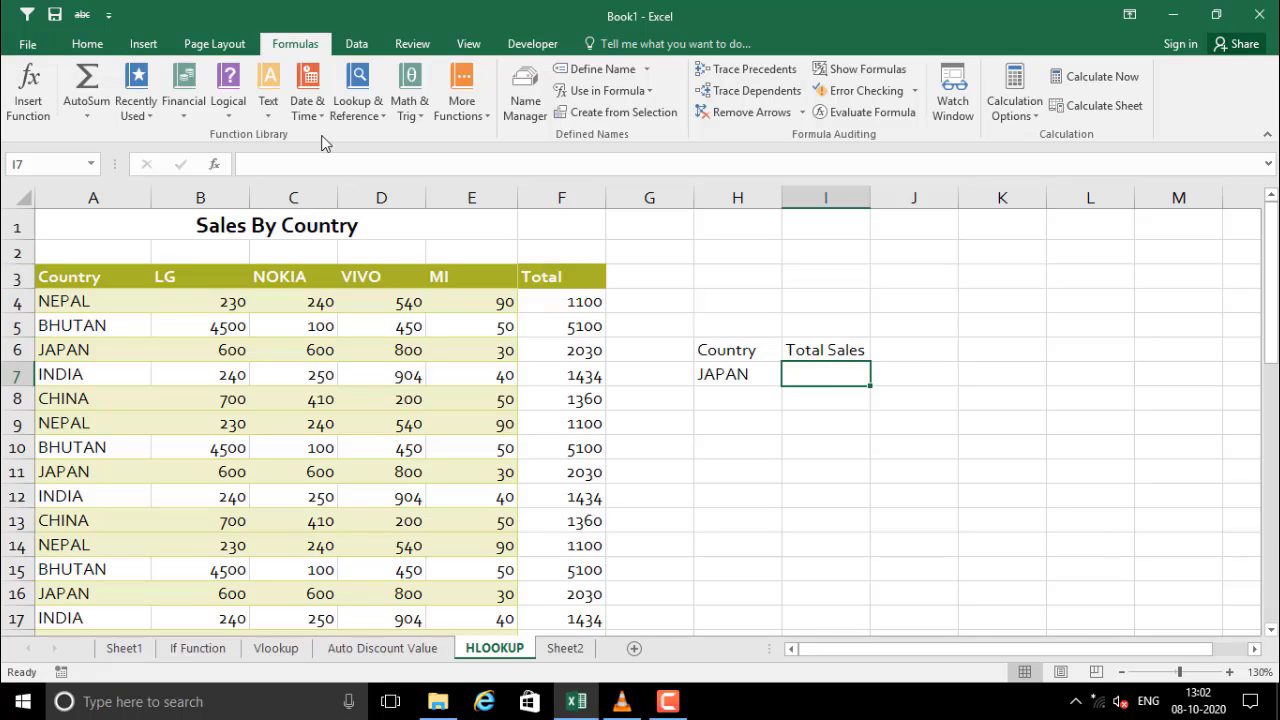
pyautogui.click(417, 115)
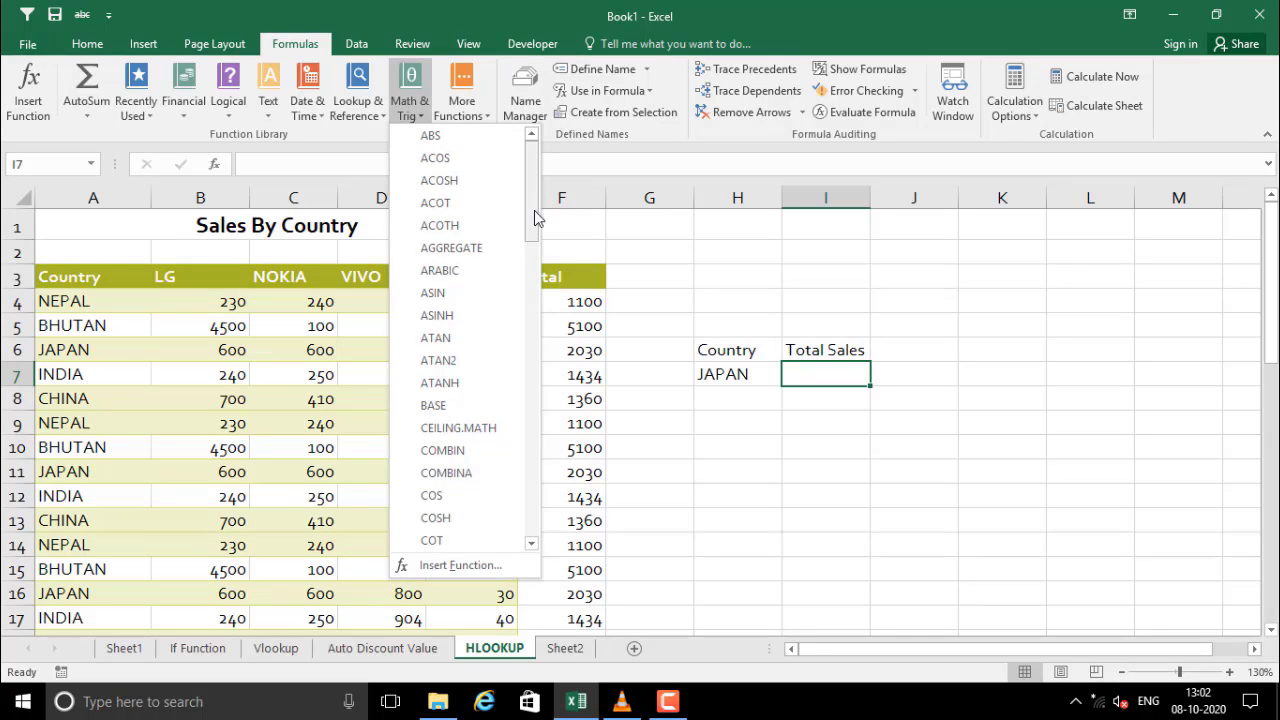
pyautogui.moveTo(537, 208); pyautogui.dragTo(537, 482)
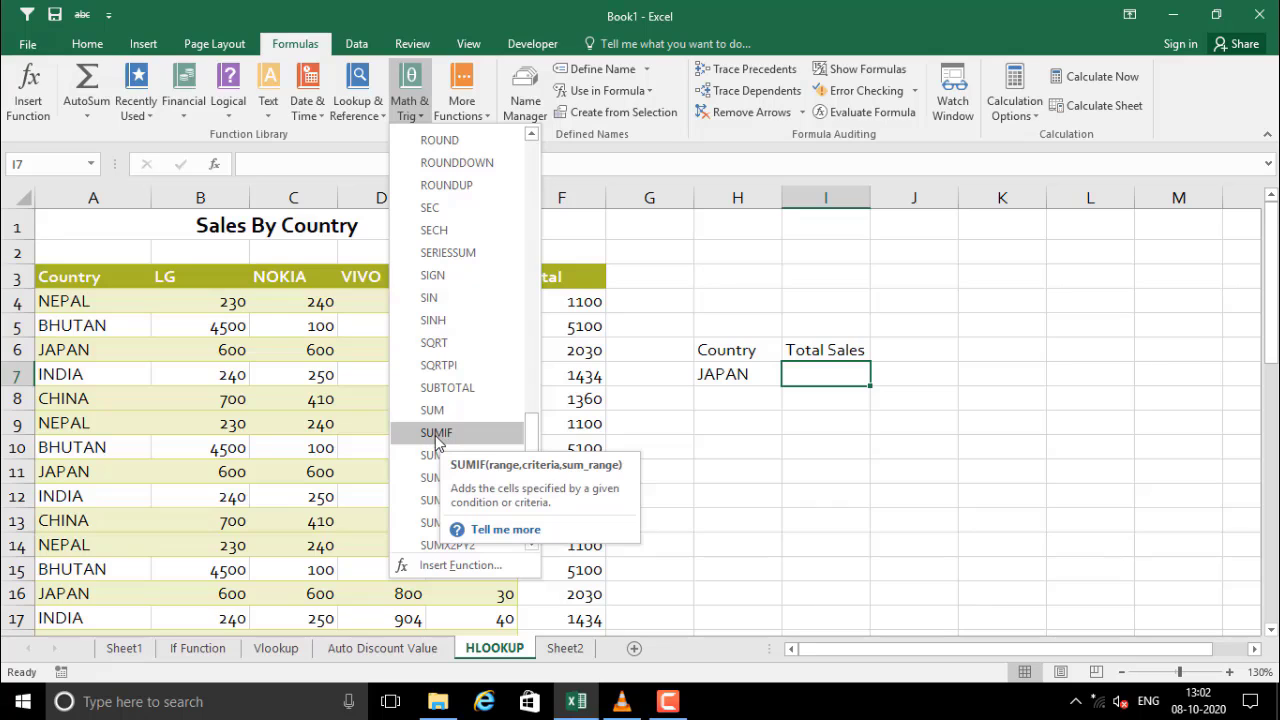
pyautogui.click(436, 435)
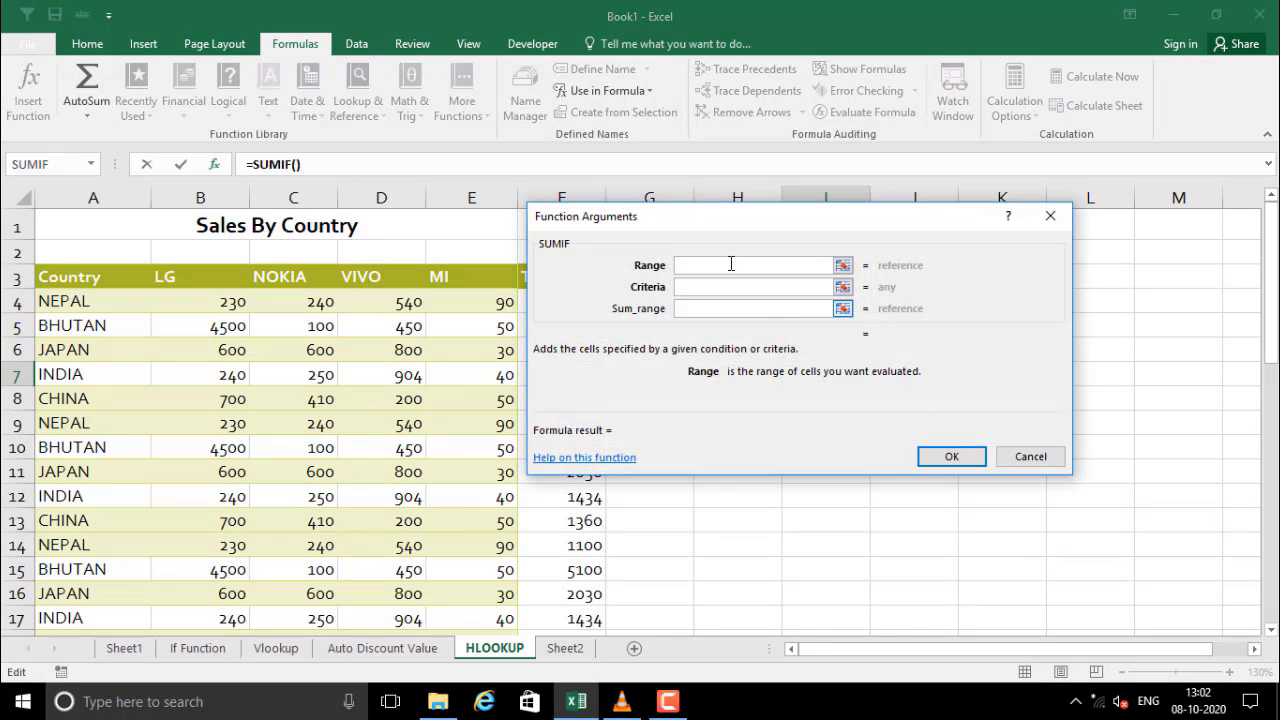
pyautogui.moveTo(716, 224); pyautogui.dragTo(816, 304)
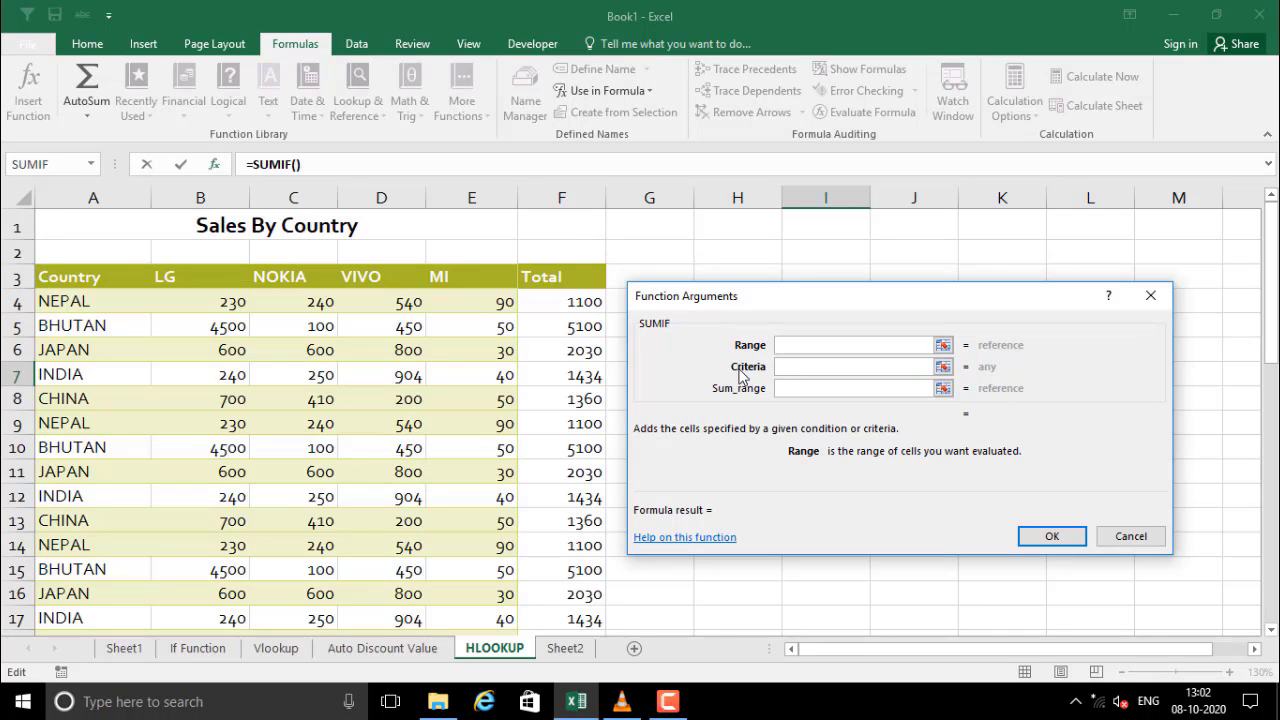
pyautogui.moveTo(727, 298); pyautogui.dragTo(717, 336)
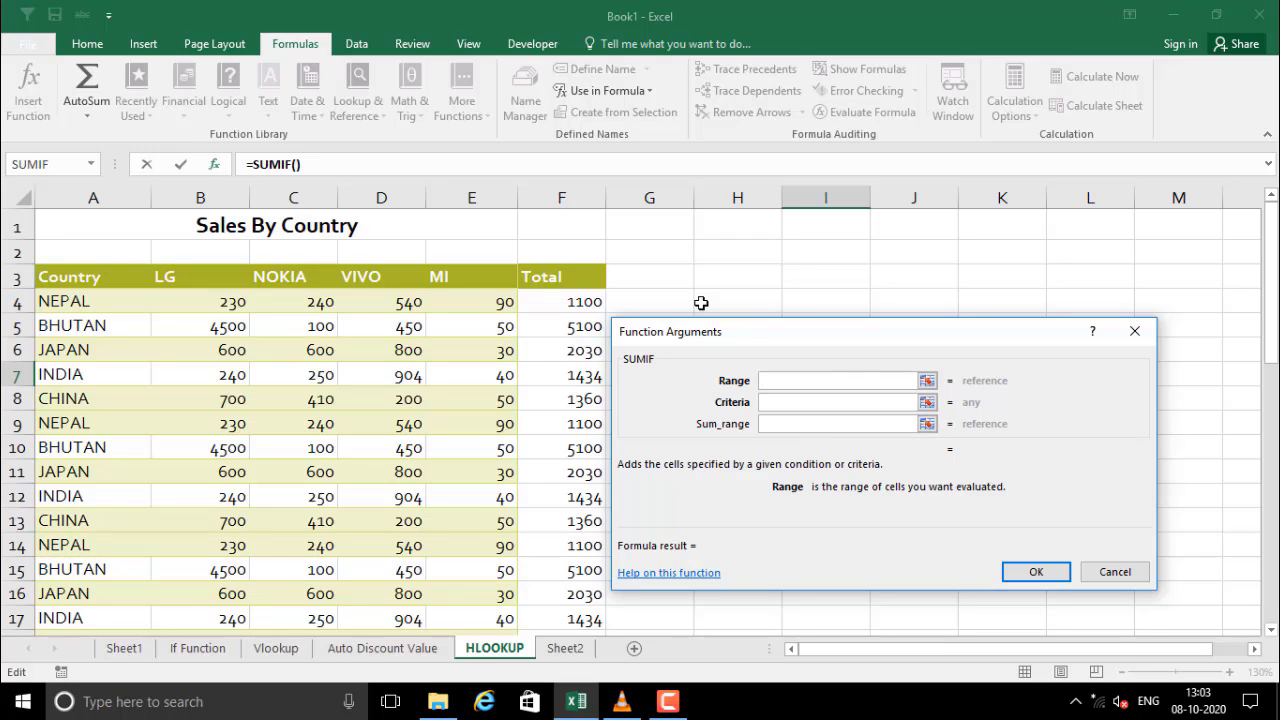
pyautogui.moveTo(713, 341); pyautogui.dragTo(634, 313)
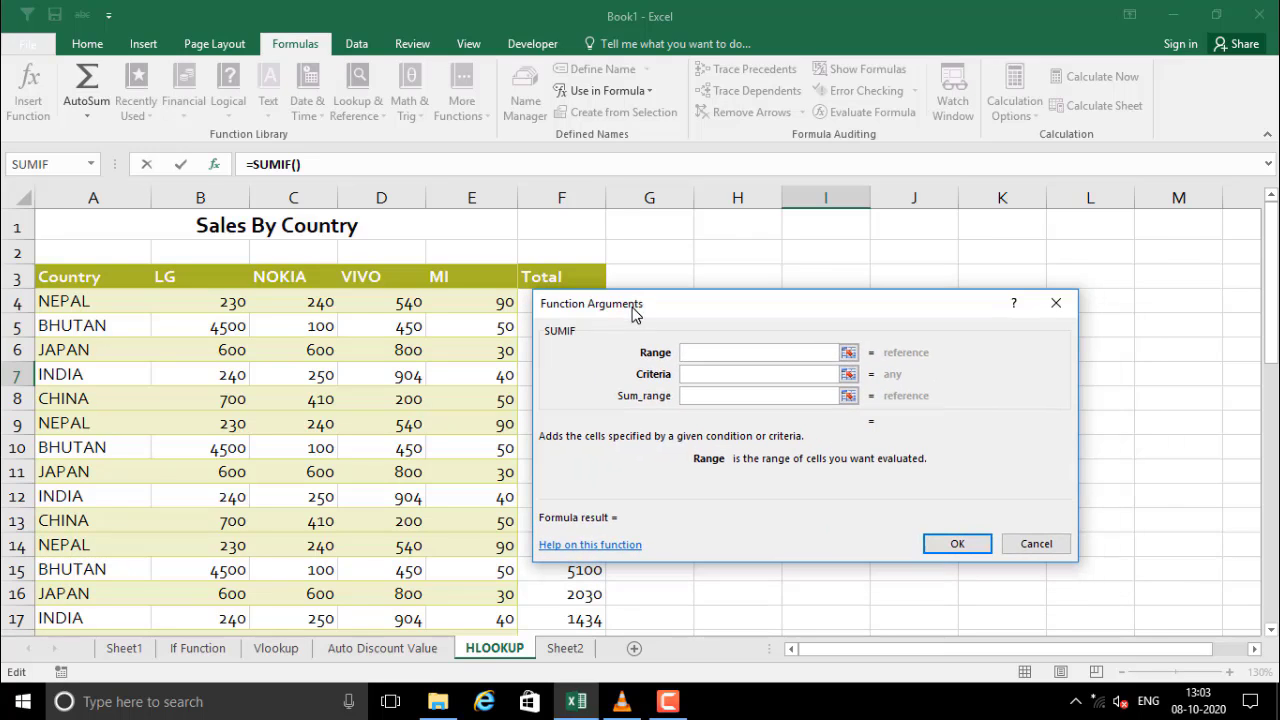
pyautogui.click(649, 93)
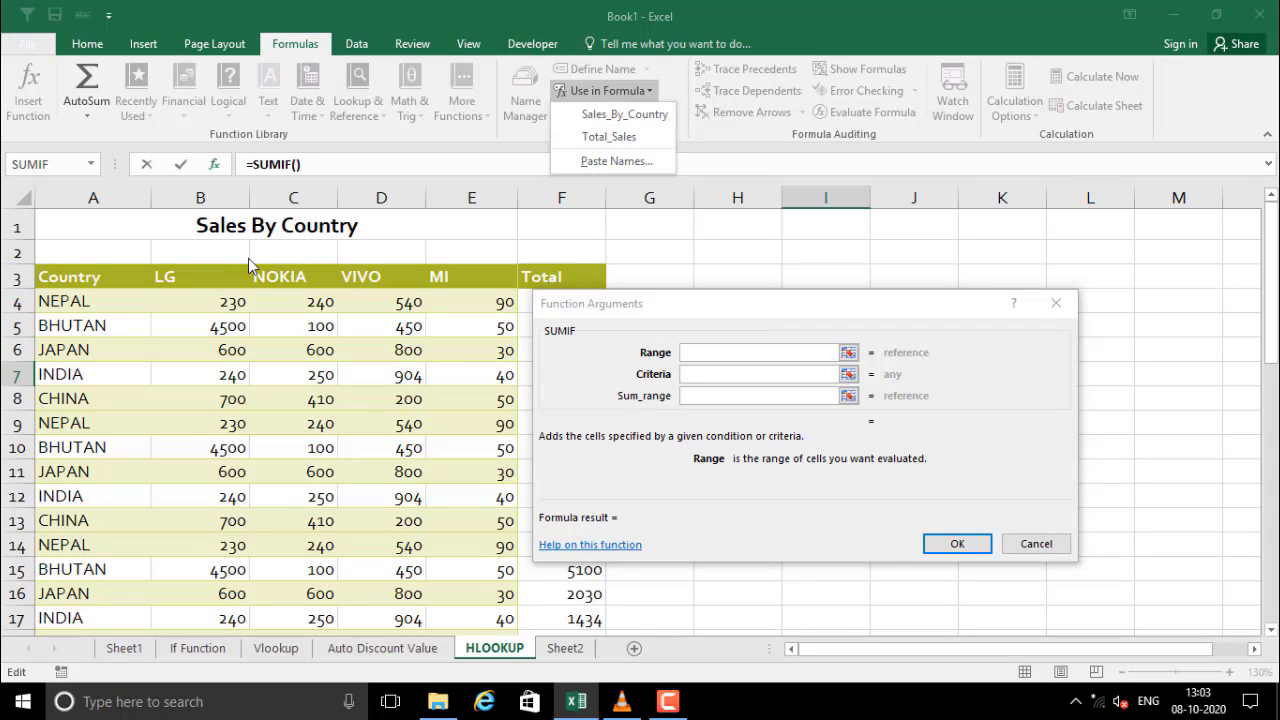
pyautogui.click(638, 116)
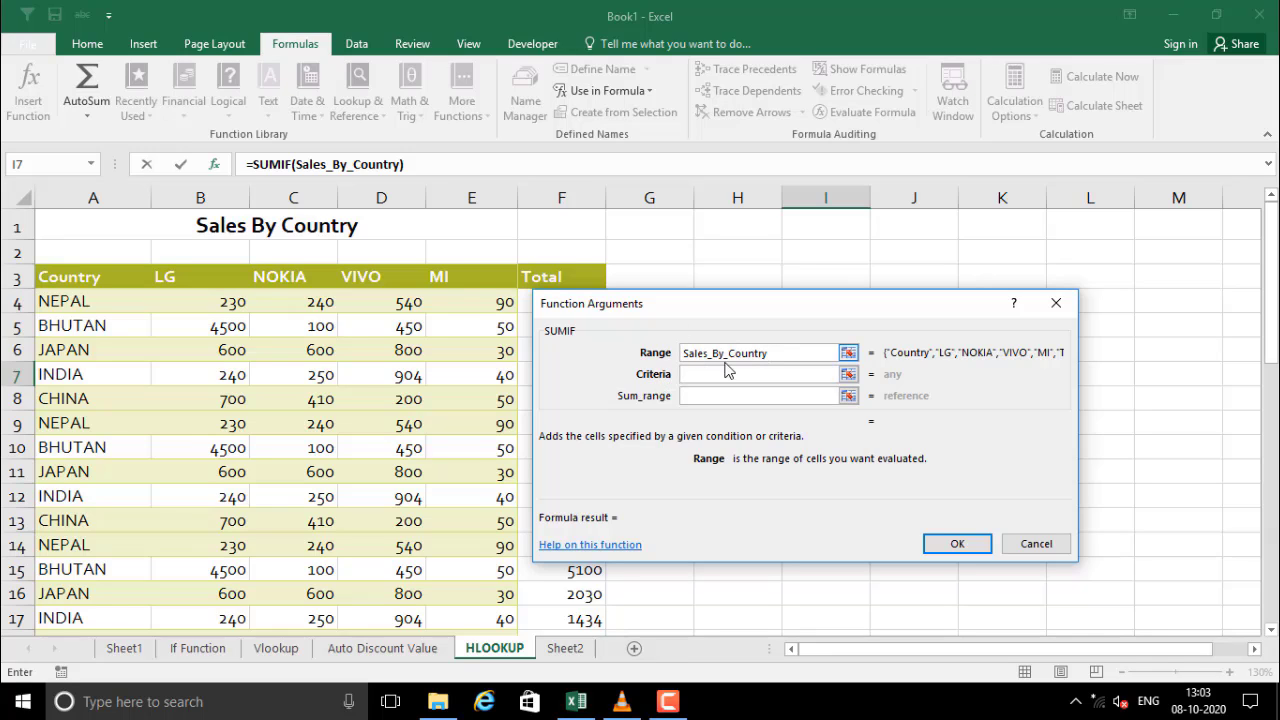
# - Set the SUMIF criteria to cell H7, which holds the country JAPAN
pyautogui.moveTo(791, 317); pyautogui.dragTo(816, 395)
pyautogui.click(741, 454)
pyautogui.moveTo(735, 390); pyautogui.dragTo(795, 455)
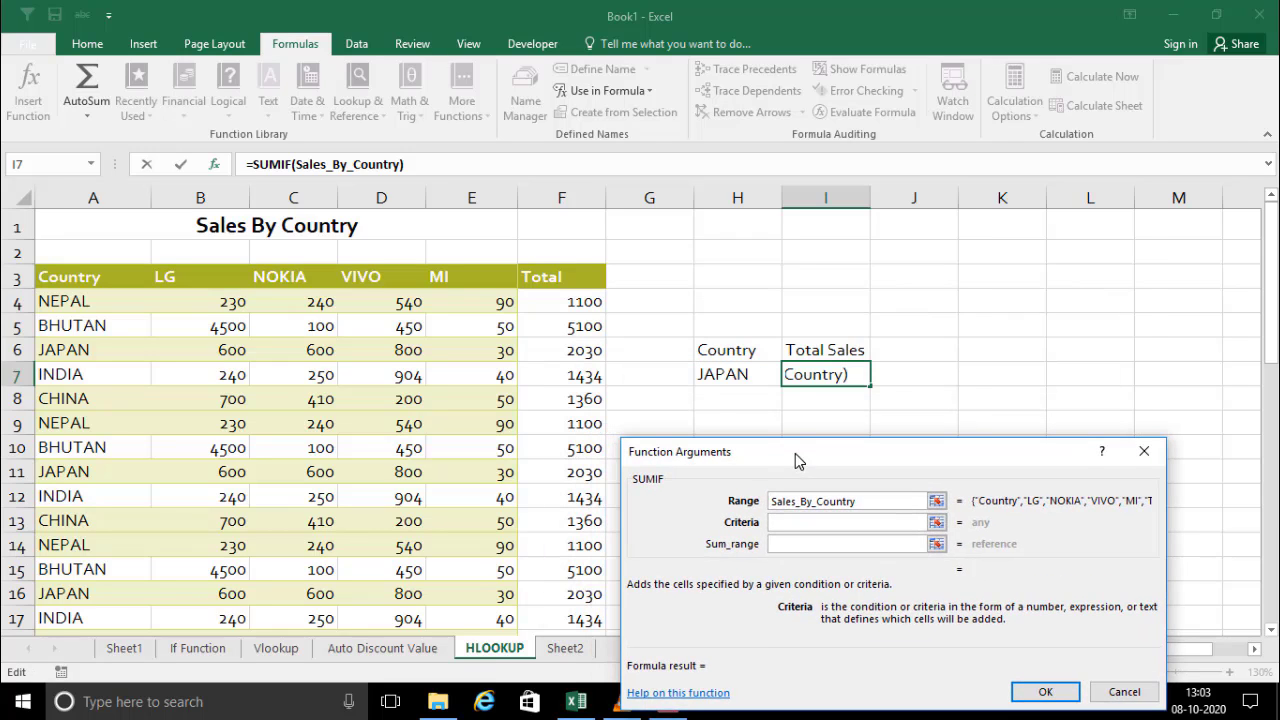
pyautogui.click(734, 374)
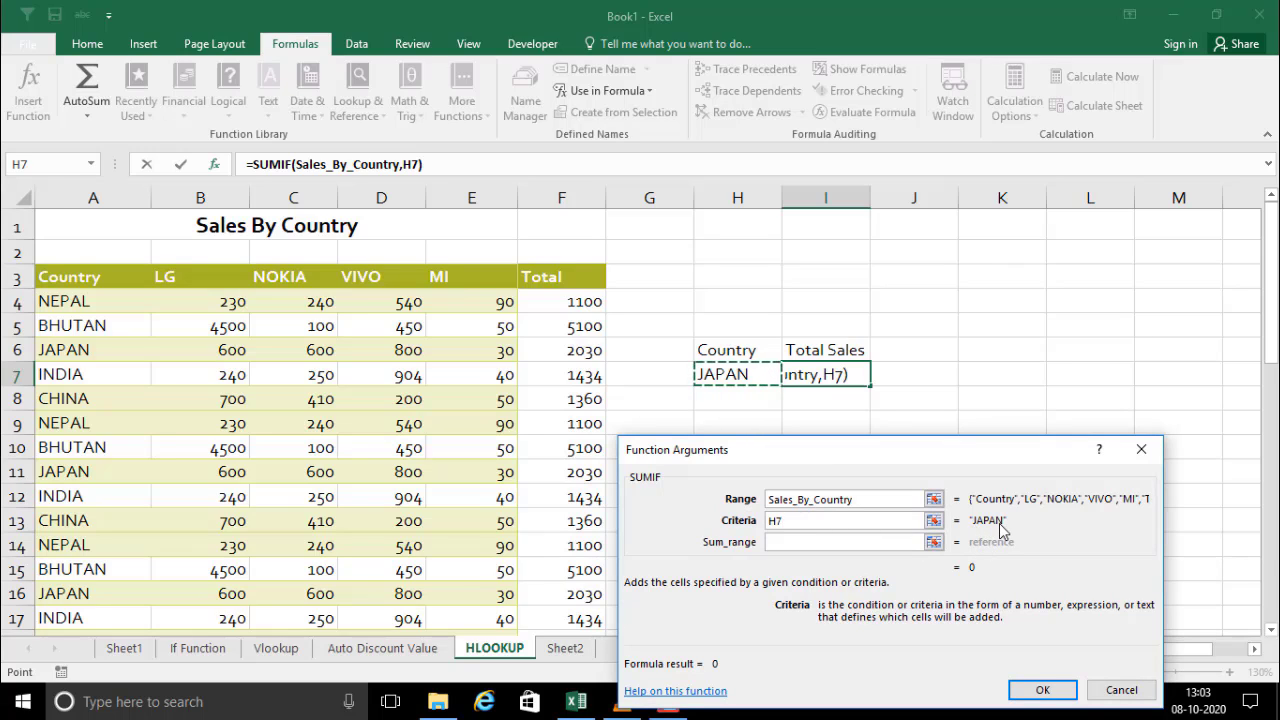
# - Use the defined name Total_Sales as the SUMIF sum range and complete the formula
pyautogui.click(838, 546)
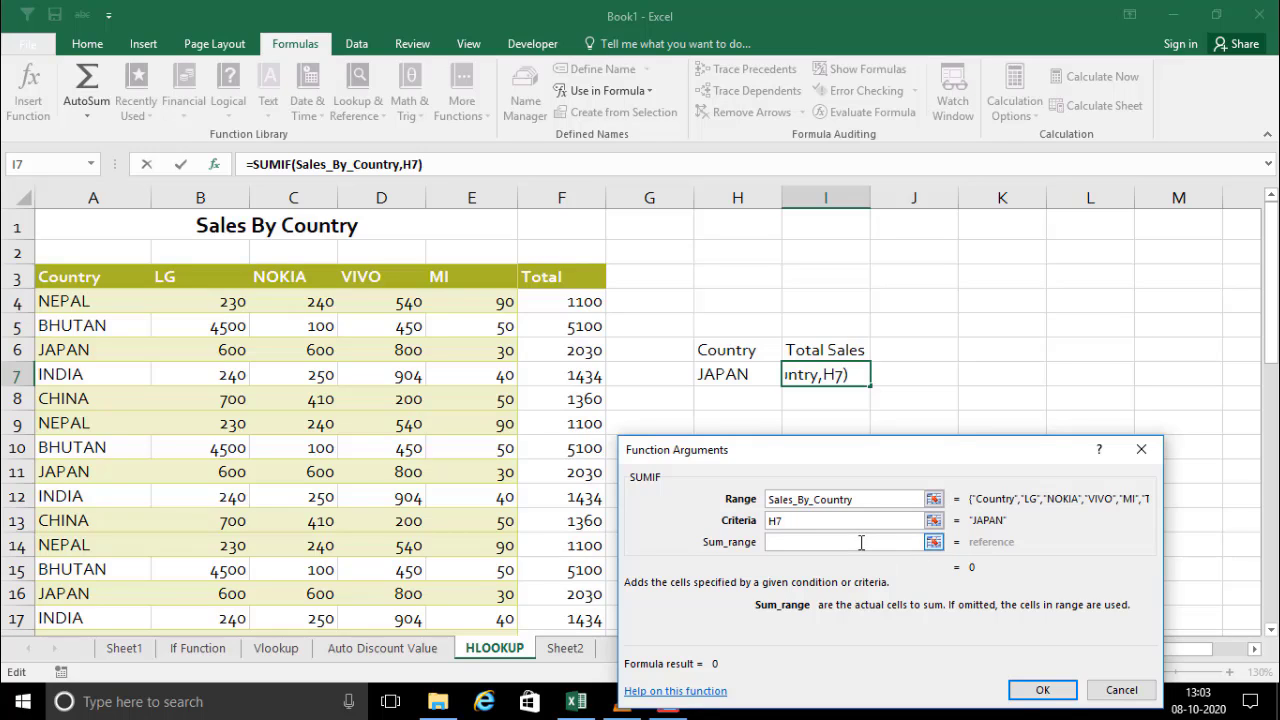
pyautogui.click(642, 92)
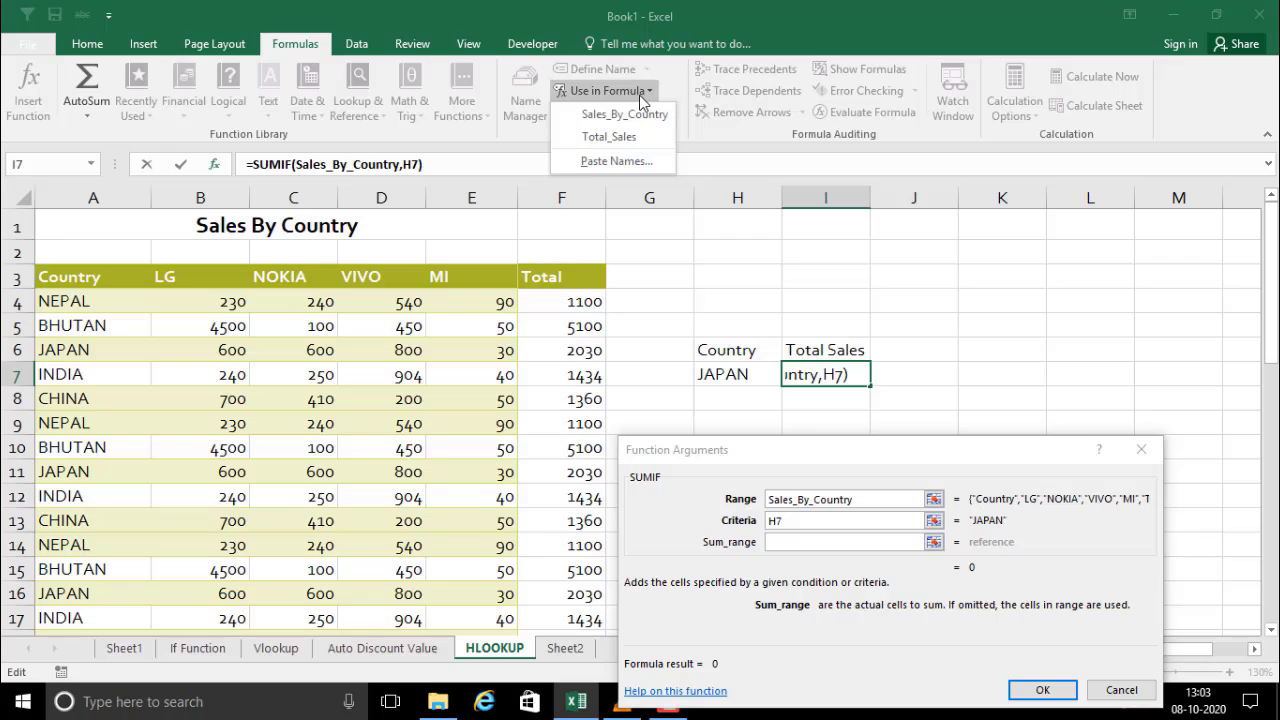
pyautogui.click(601, 137)
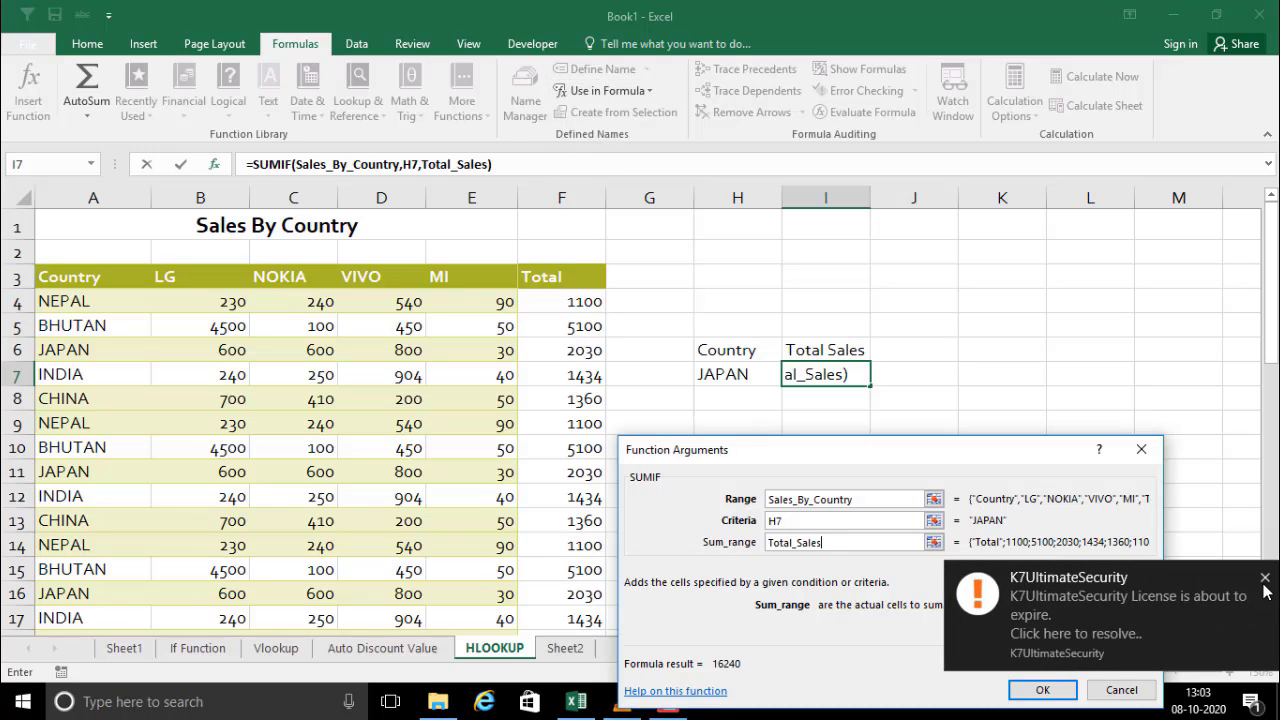
pyautogui.click(1265, 580)
pyautogui.scroll(-1, 854, 543)
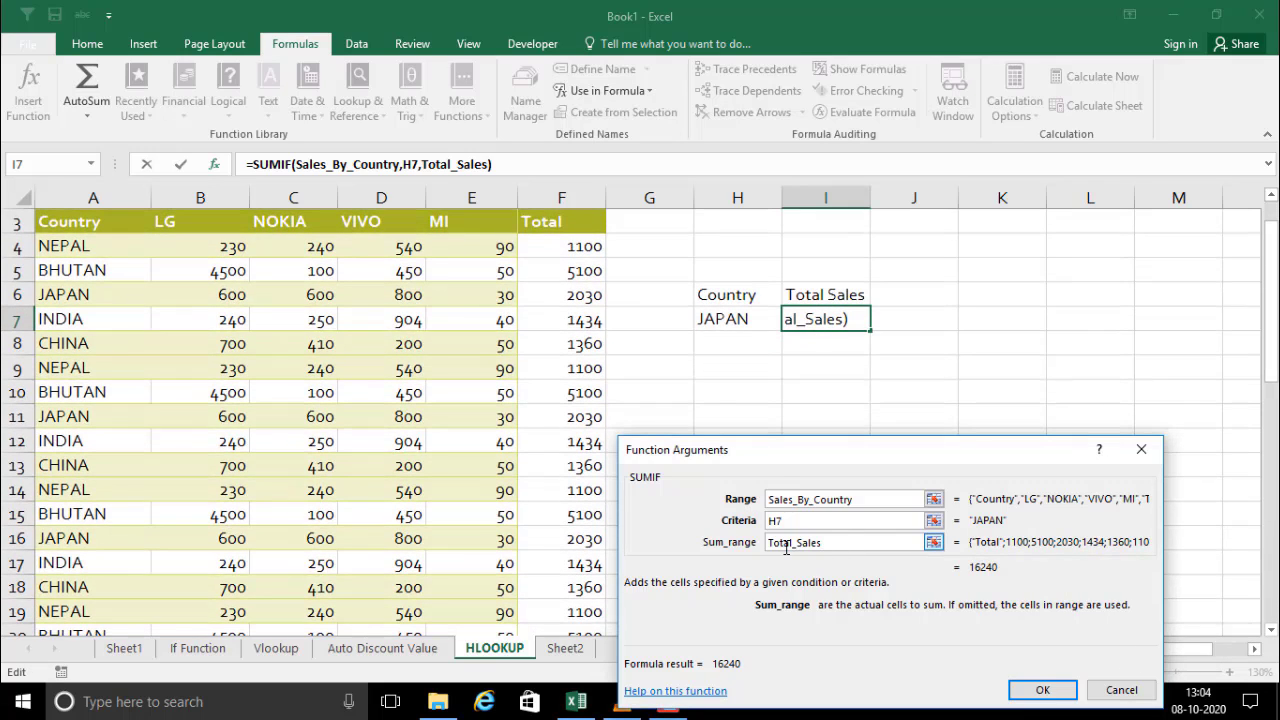
pyautogui.click(1040, 690)
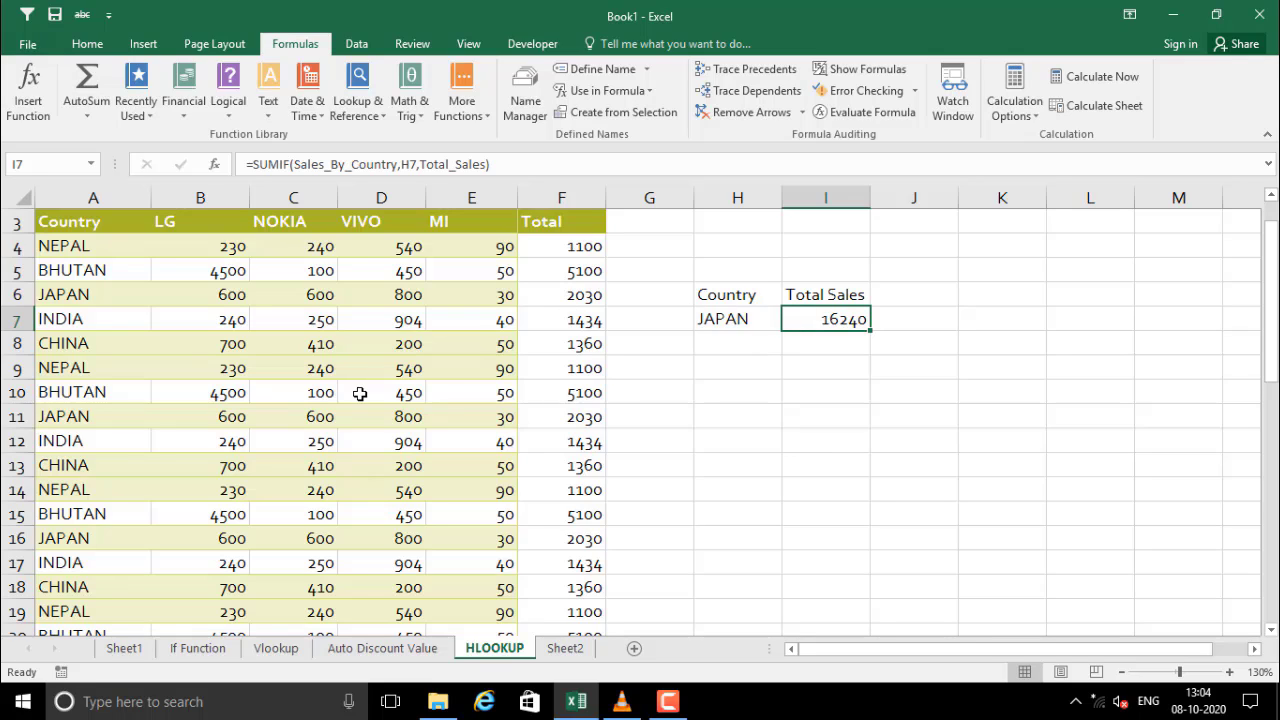
# - Copy the Japan totals from A4 downward on Sheet2 and paste them as values from G6 on the HLOOKUP sheet
pyautogui.click(557, 649)
pyautogui.moveTo(50, 290); pyautogui.dragTo(73, 651)
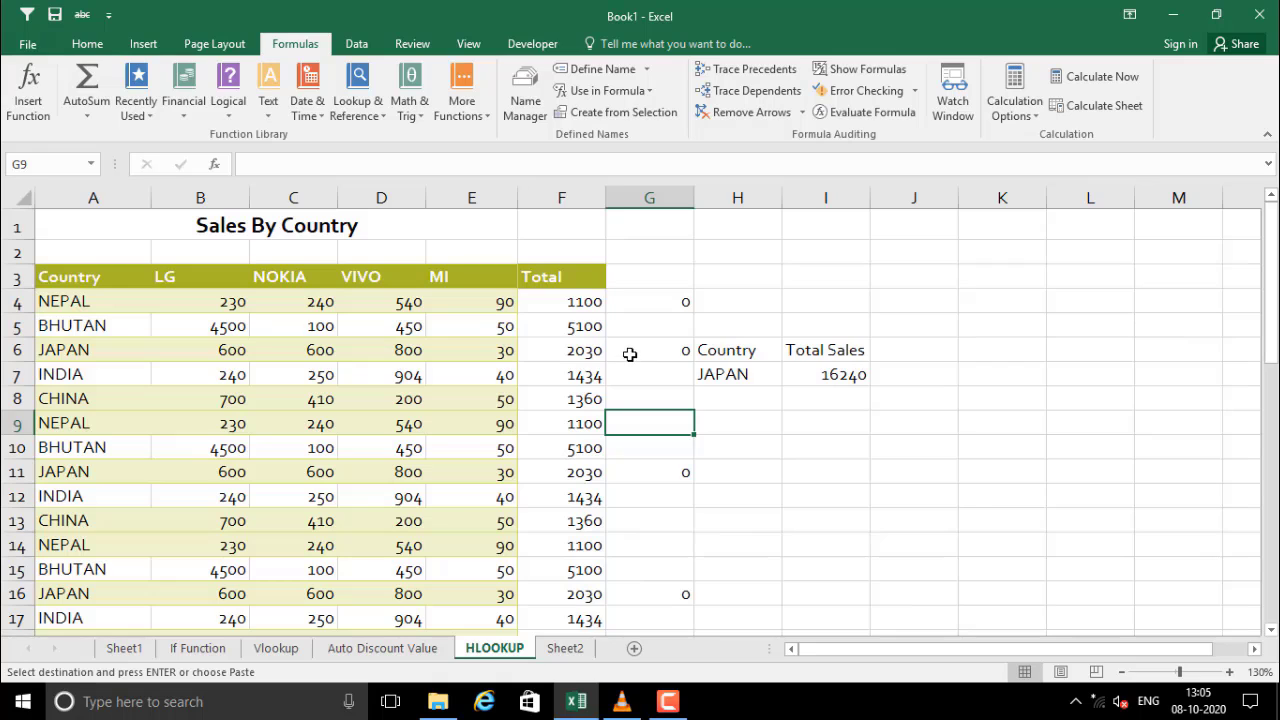
pyautogui.click(630, 354)
pyautogui.rightClick(631, 357)
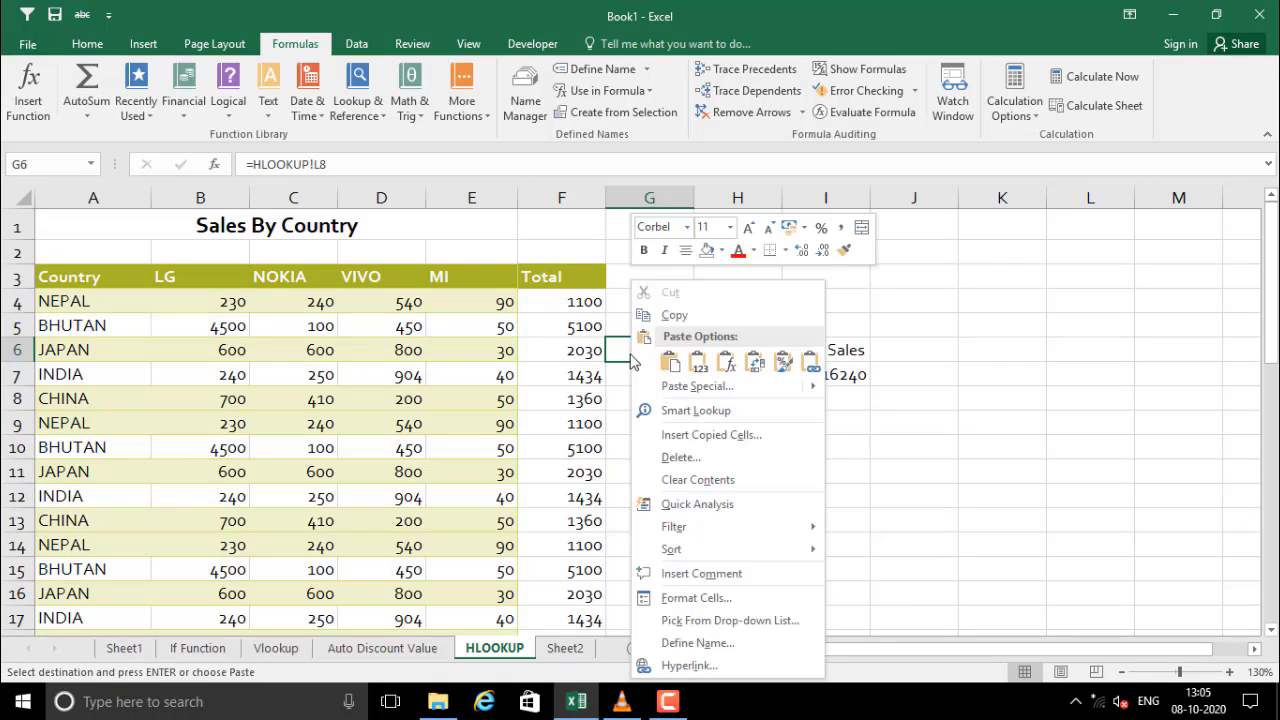
pyautogui.click(703, 372)
pyautogui.click(651, 400)
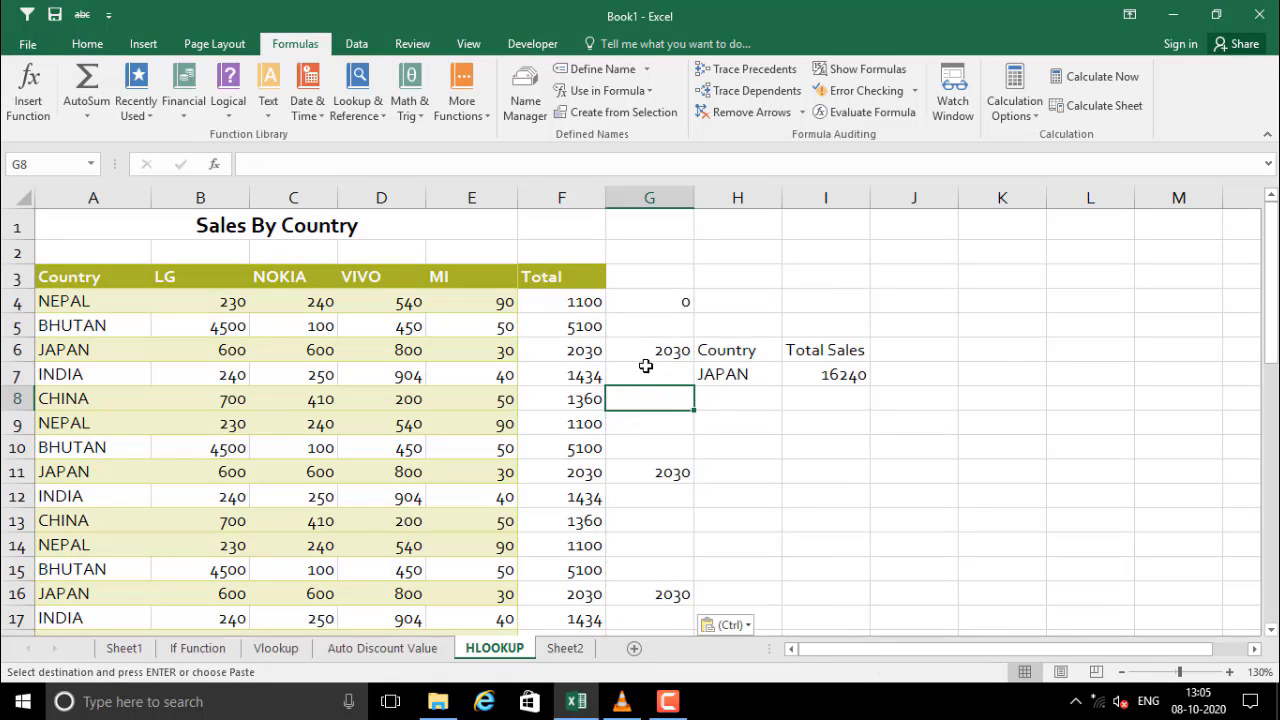
# - Review the source Japan totals down column A of Sheet2, and return to the HLOOKUP sheet
pyautogui.click(637, 350)
pyautogui.click(565, 648)
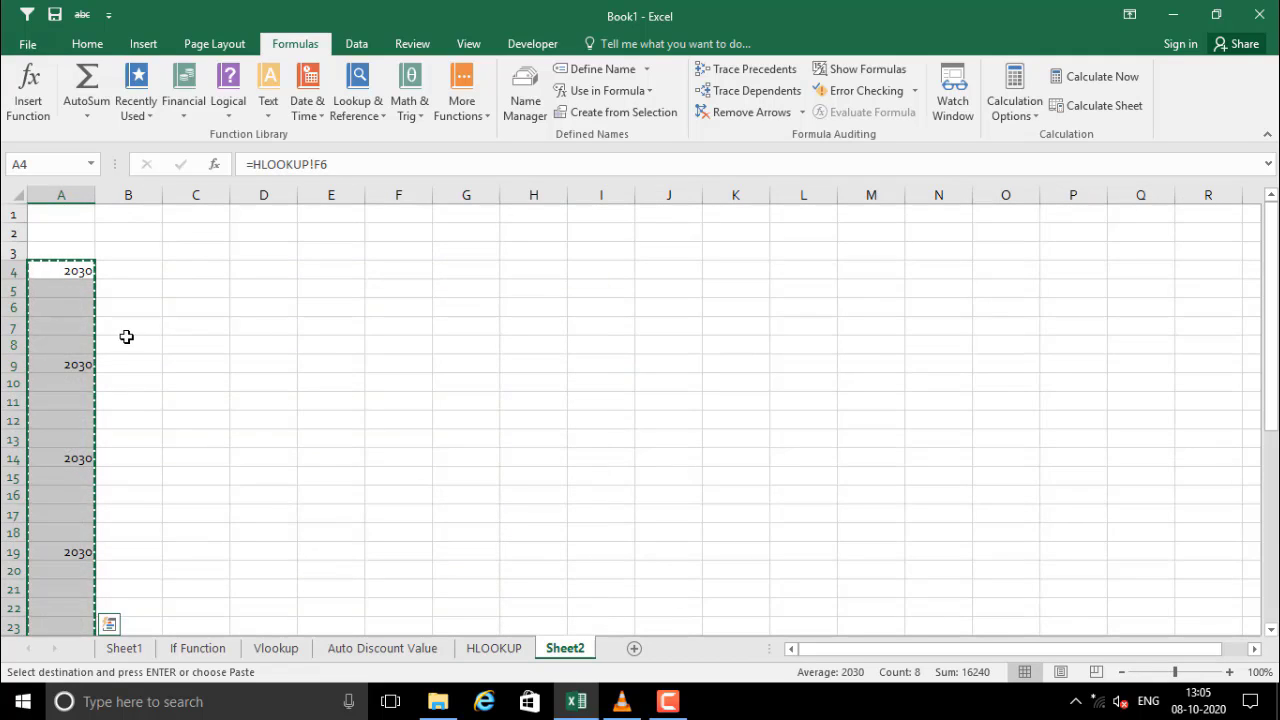
pyautogui.scroll(-4, 90, 400)
pyautogui.scroll(4, 91, 400)
pyautogui.click(100, 364)
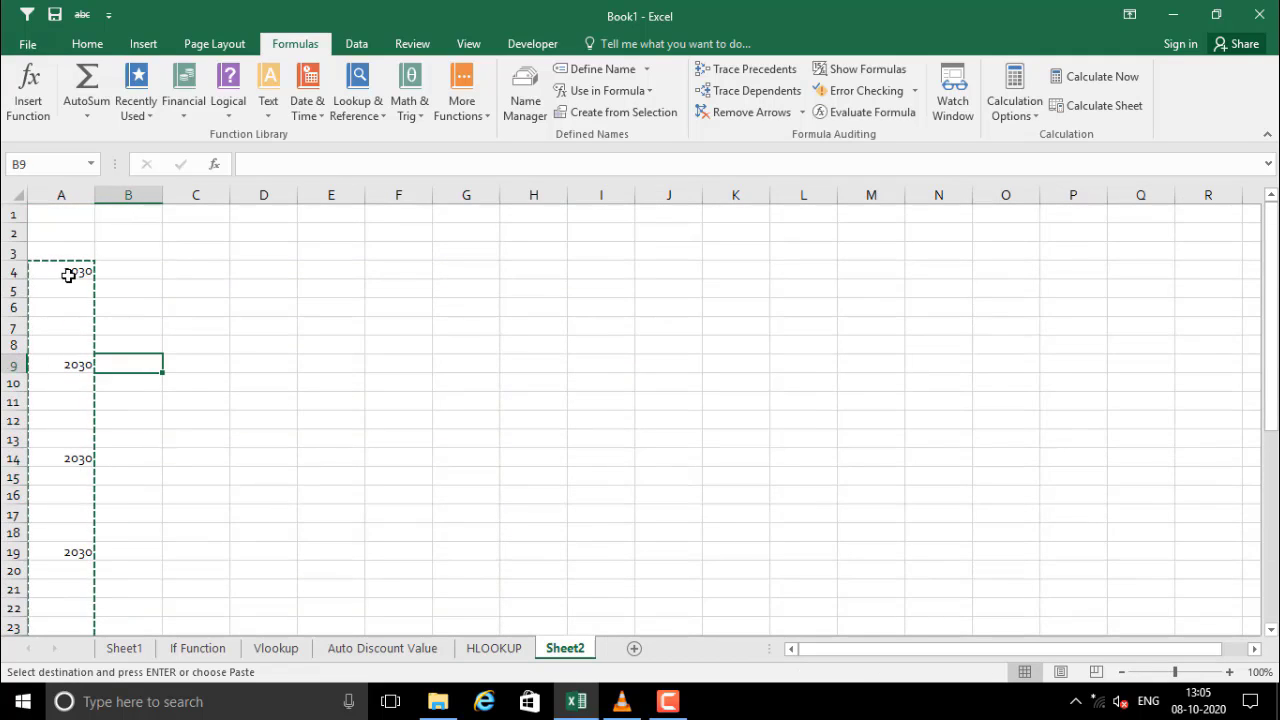
pyautogui.scroll(-6, 104, 460)
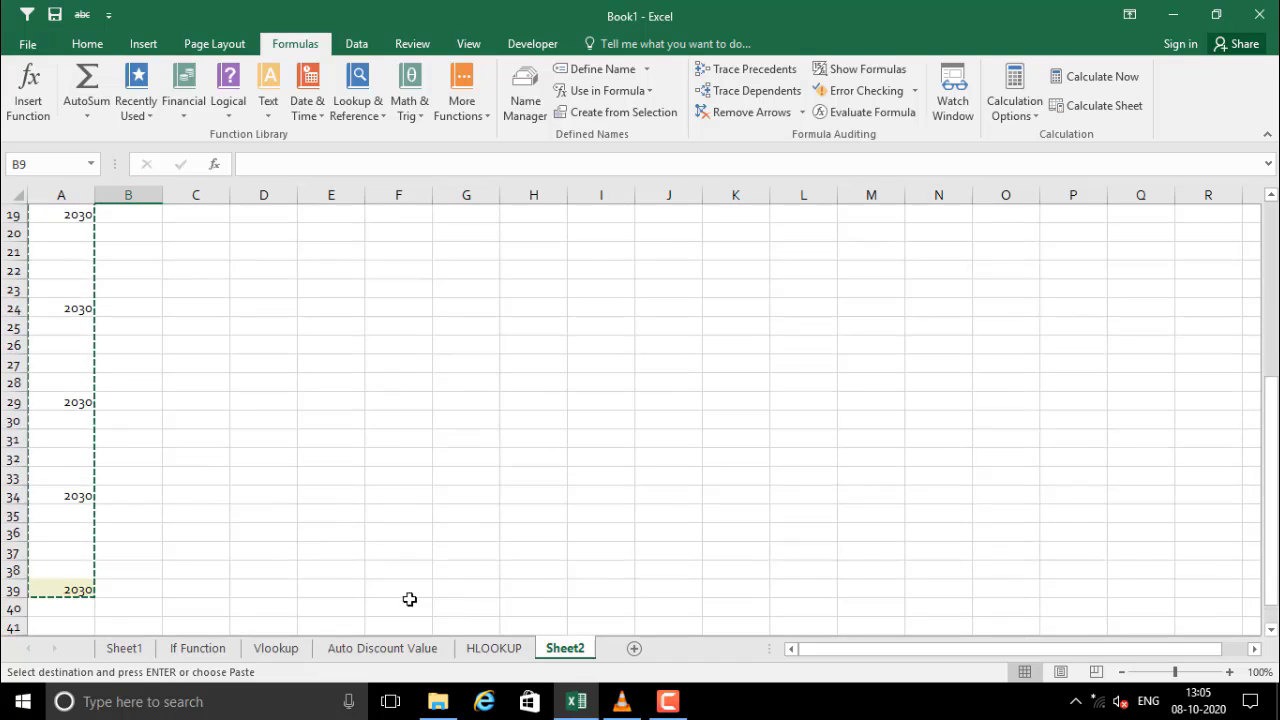
pyautogui.click(494, 648)
# - Compare the JAPAN rows 6, 11 and 16 with the values pasted beside them in column G
pyautogui.click(586, 350)
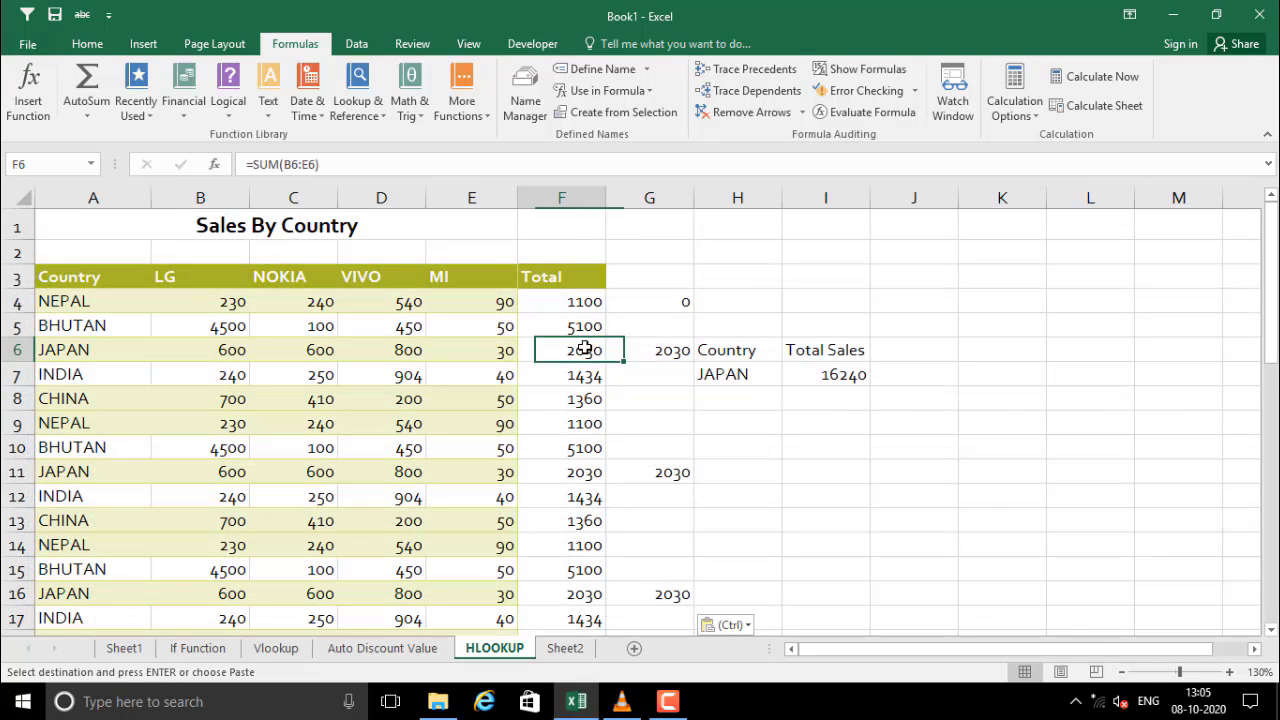
pyautogui.click(624, 351)
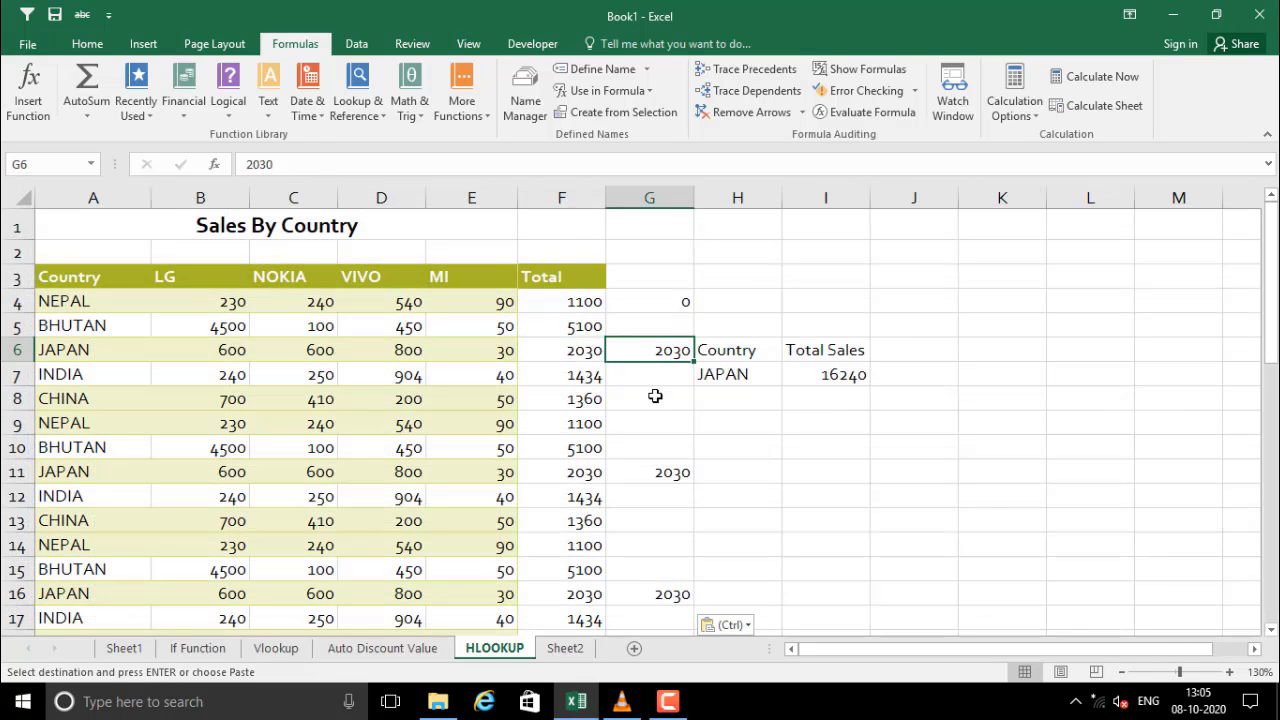
pyautogui.moveTo(60, 352); pyautogui.dragTo(640, 351)
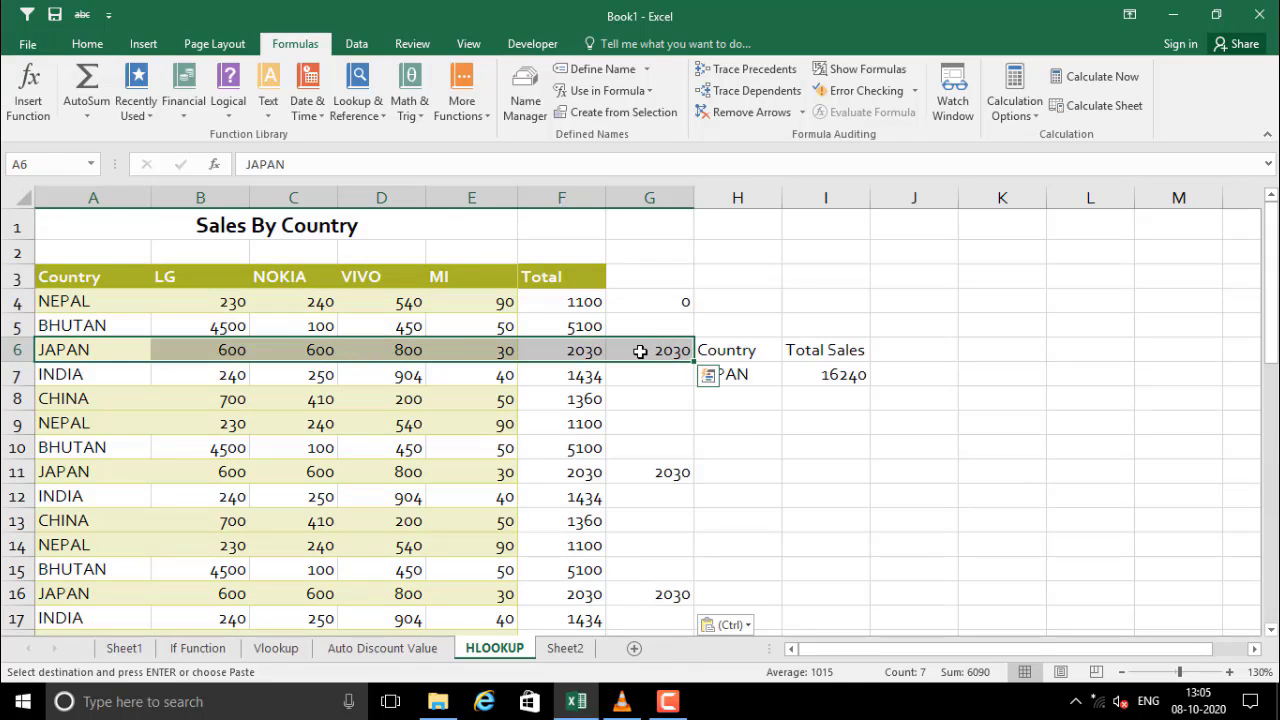
pyautogui.click(65, 471)
pyautogui.moveTo(260, 472); pyautogui.dragTo(634, 470)
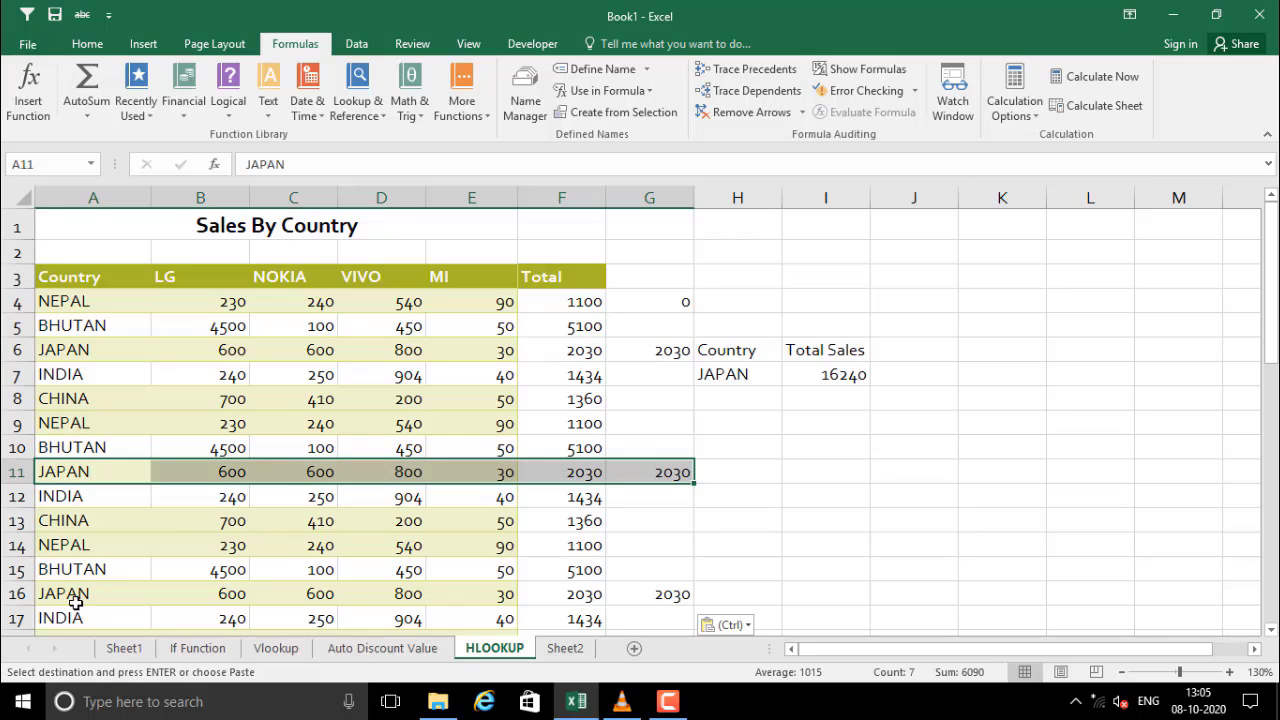
pyautogui.moveTo(43, 594); pyautogui.dragTo(657, 594)
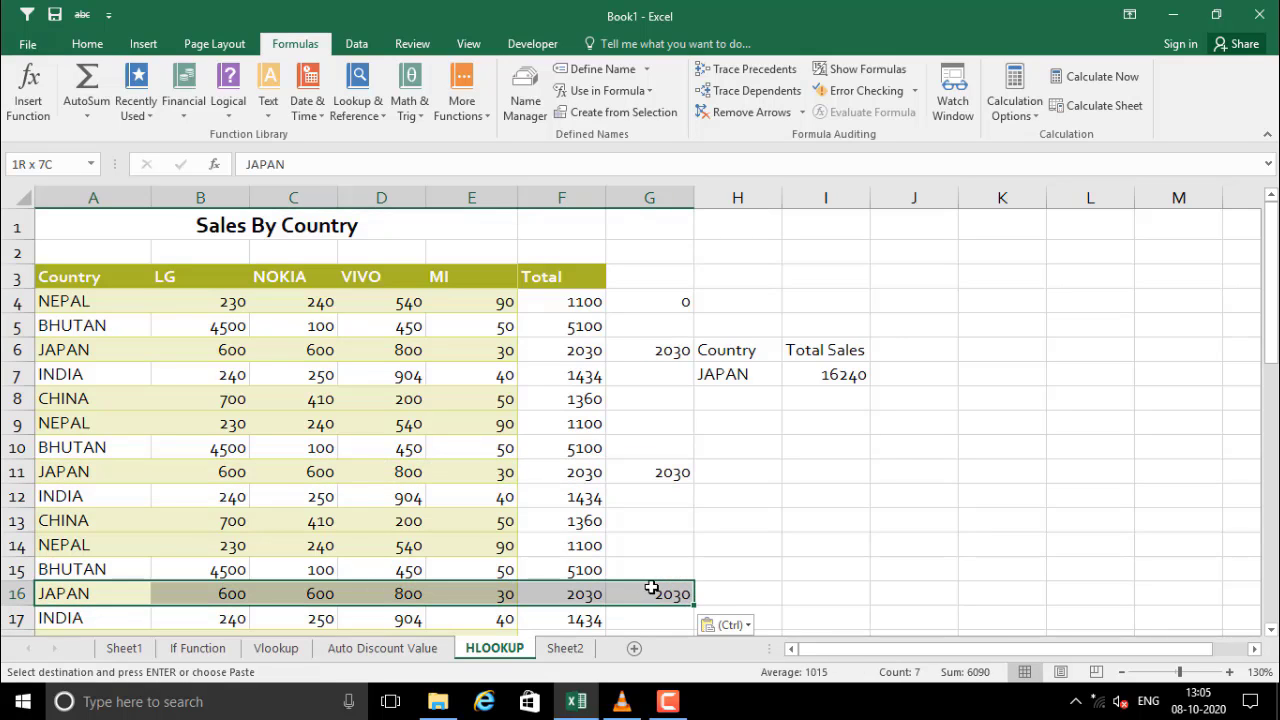
pyautogui.moveTo(650, 306); pyautogui.dragTo(677, 593)
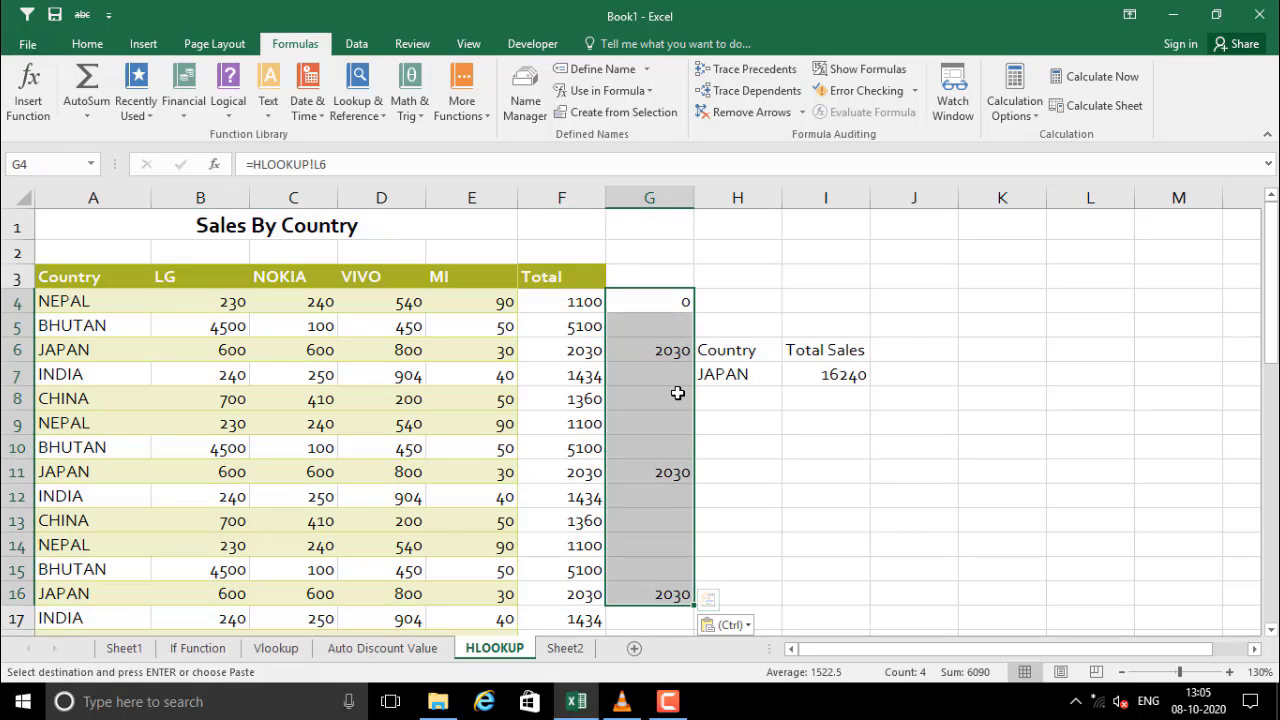
# - Clear cell G42, directly below the last pasted Japan total
pyautogui.scroll(-5, 682, 399)
pyautogui.scroll(-5, 682, 399)
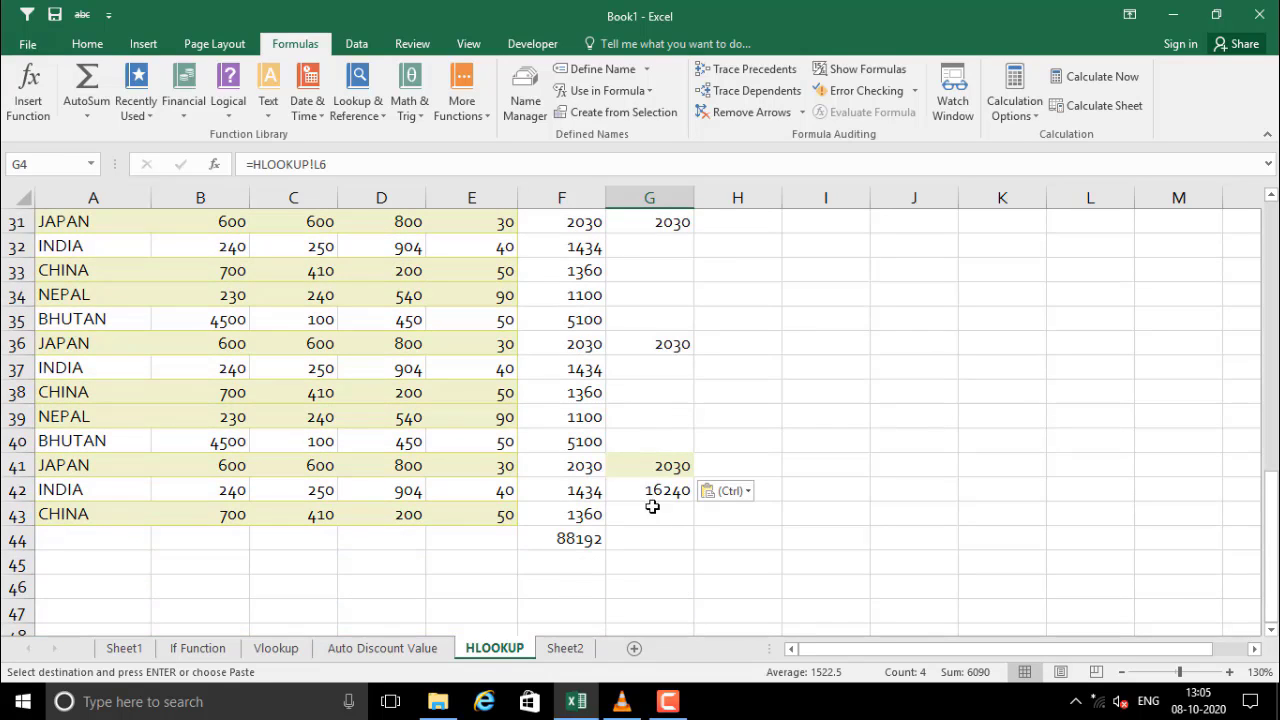
pyautogui.click(662, 488)
pyautogui.press('Delete')
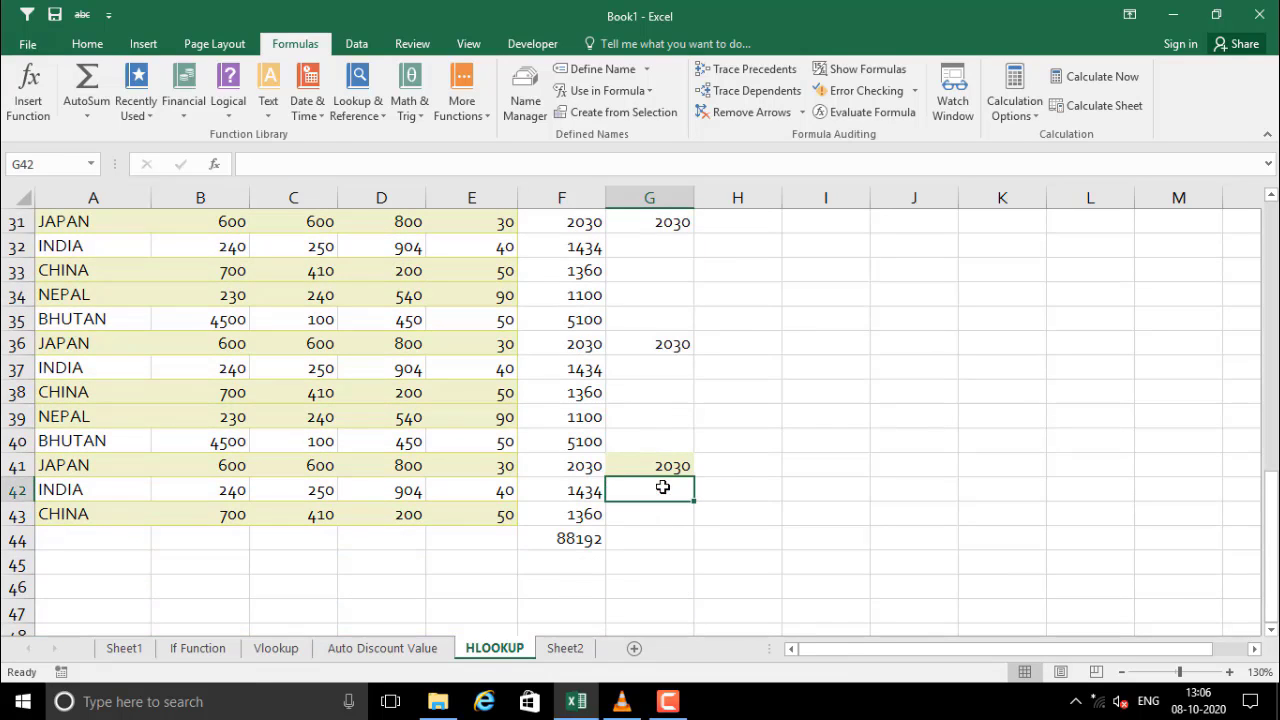
pyautogui.click(683, 539)
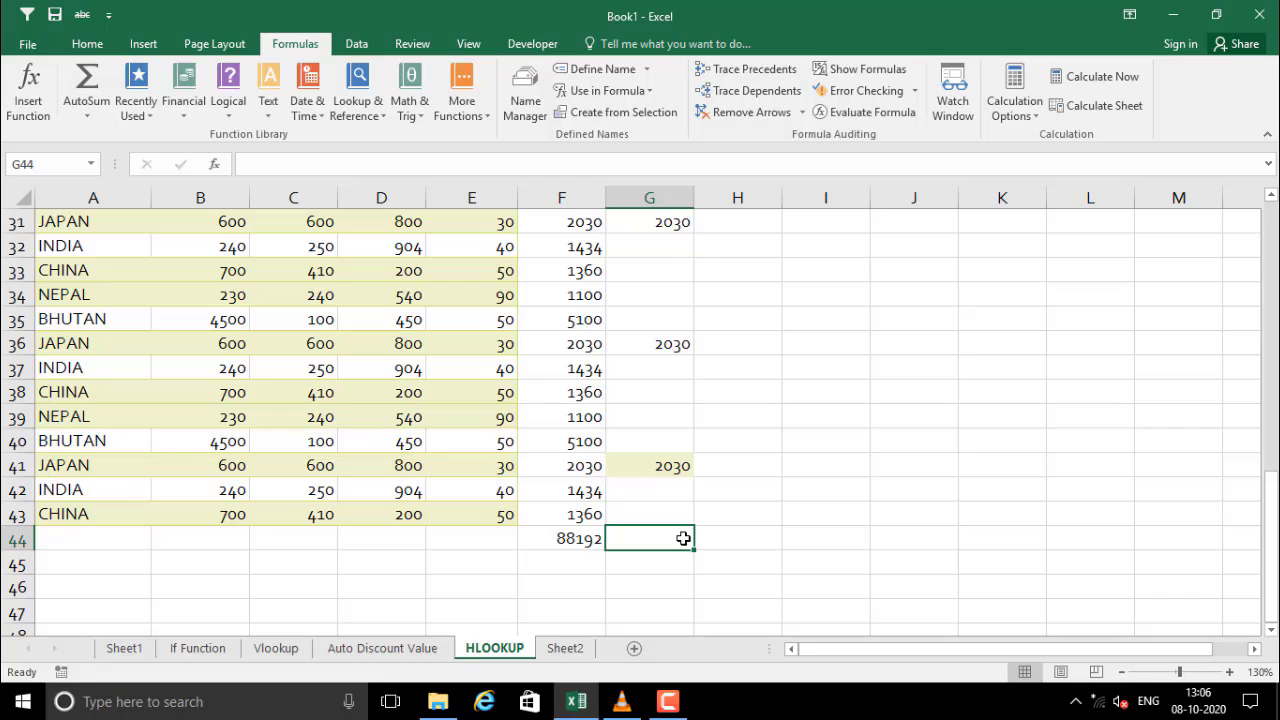
pyautogui.write('=')
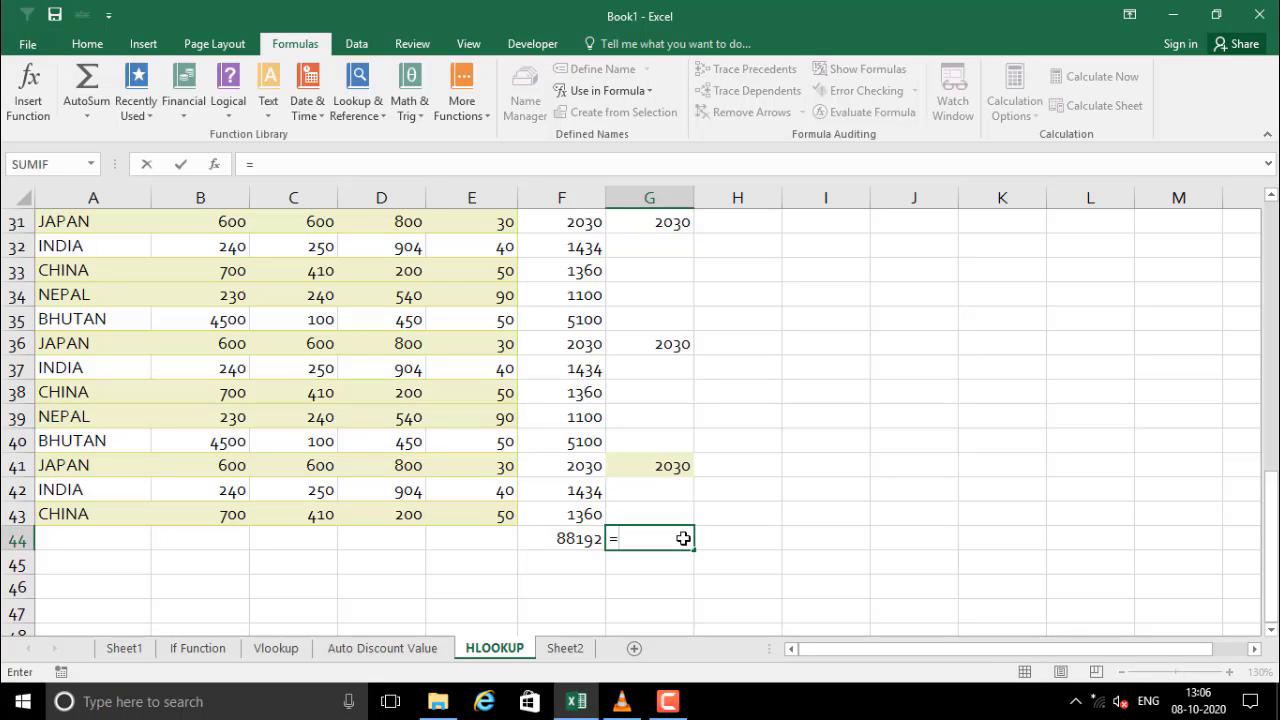
pyautogui.press('BackSpace')
pyautogui.press('Escape')
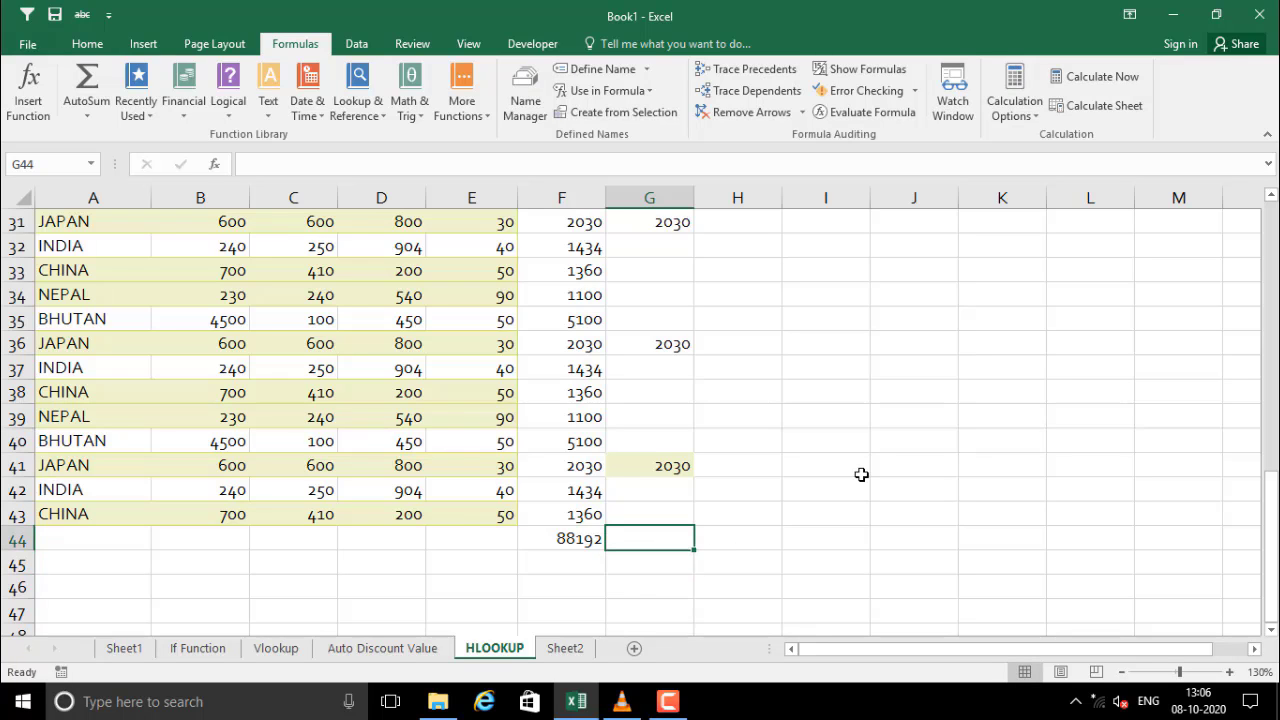
# - Total the Japan values in column G with AutoSum, placing the sum of G4:G43 in G44
pyautogui.hotkey('shift', 'Up')
pyautogui.hotkey('shift', 'Up')
pyautogui.hotkey('shift', 'Up')
pyautogui.hotkey('shift', 'Up')
pyautogui.hotkey('shift', 'Up')
pyautogui.hotkey('shift', 'Up')
pyautogui.hotkey('shift', 'Up')
pyautogui.hotkey('shift', 'Up')
pyautogui.hotkey('shift', 'Up')
pyautogui.hotkey('shift', 'Up')
pyautogui.hotkey('shift', 'Up')
pyautogui.hotkey('shift', 'Up')
pyautogui.hotkey('shift', 'Up')
pyautogui.hotkey('shift', 'Up')
pyautogui.hotkey('shift', 'Up')
pyautogui.hotkey('shift', 'Up')
pyautogui.hotkey('shift', 'Up')
pyautogui.hotkey('shift', 'Up')
pyautogui.hotkey('shift', 'Up')
pyautogui.hotkey('shift', 'Up')
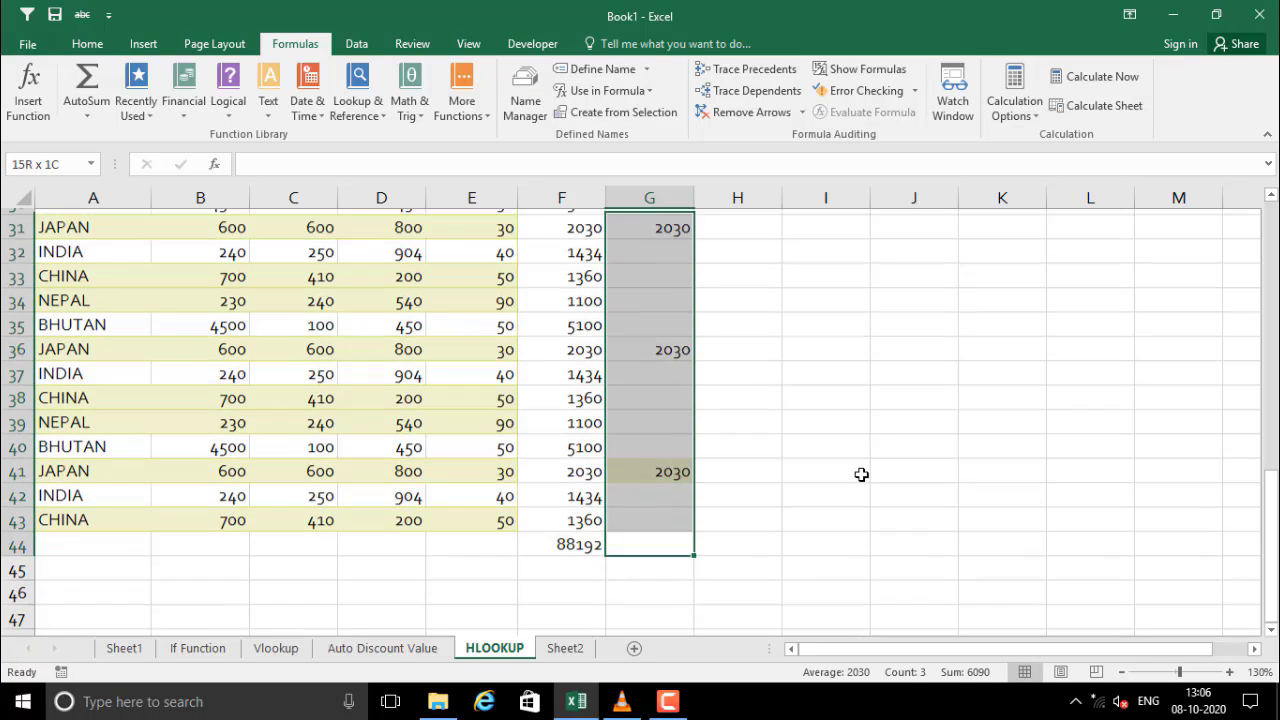
pyautogui.hotkey('shift', 'Up')
pyautogui.hotkey('shift', 'Up')
pyautogui.hotkey('shift', 'Up')
pyautogui.hotkey('shift', 'Up')
pyautogui.hotkey('shift', 'Up')
pyautogui.hotkey('shift', 'Up')
pyautogui.hotkey('shift', 'Up')
pyautogui.hotkey('shift', 'Up')
pyautogui.hotkey('shift', 'Up')
pyautogui.hotkey('shift', 'Up')
pyautogui.hotkey('shift', 'Up')
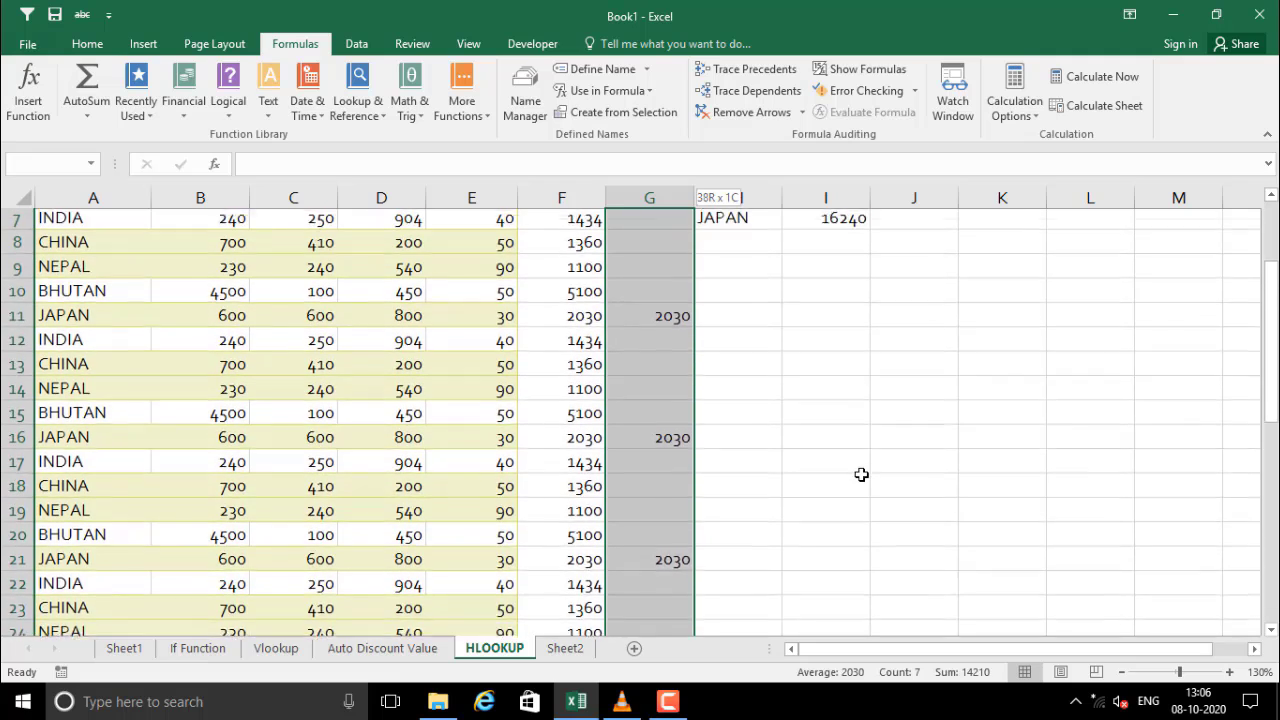
pyautogui.hotkey('shift', 'Down')
pyautogui.hotkey('shift', 'Down')
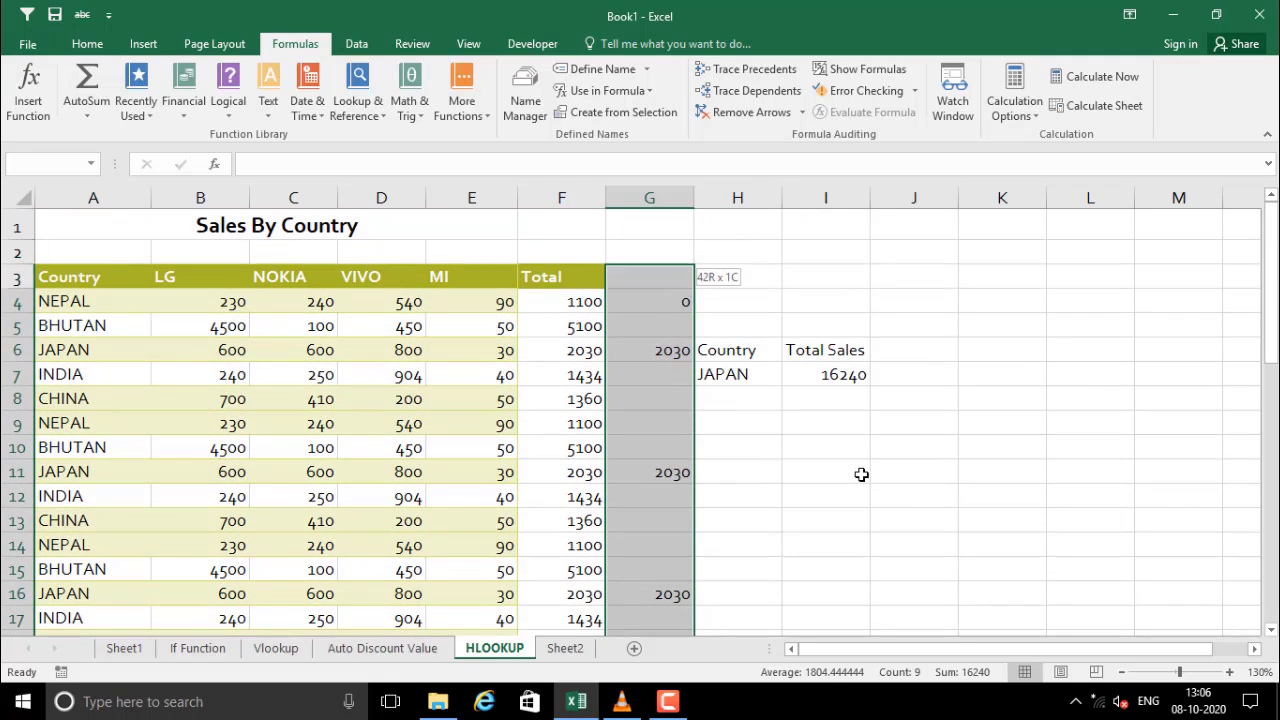
pyautogui.hotkey('alt', '=')
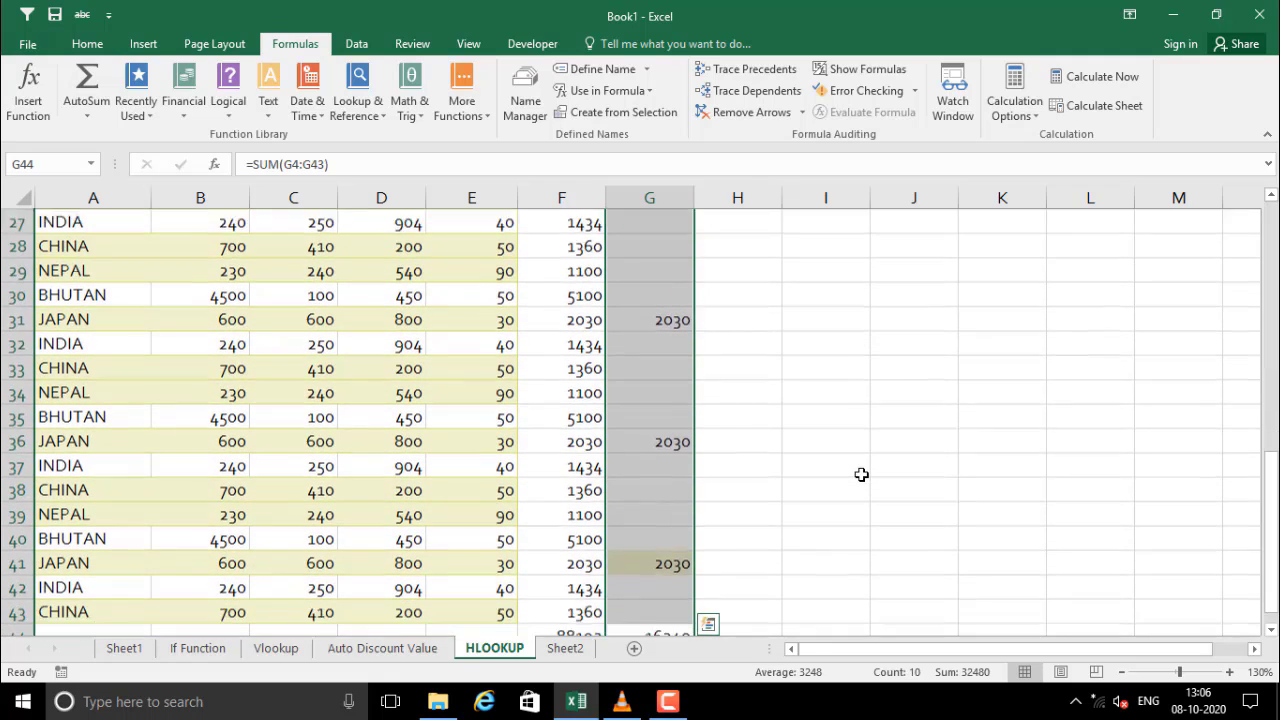
pyautogui.click(719, 499)
pyautogui.click(676, 612)
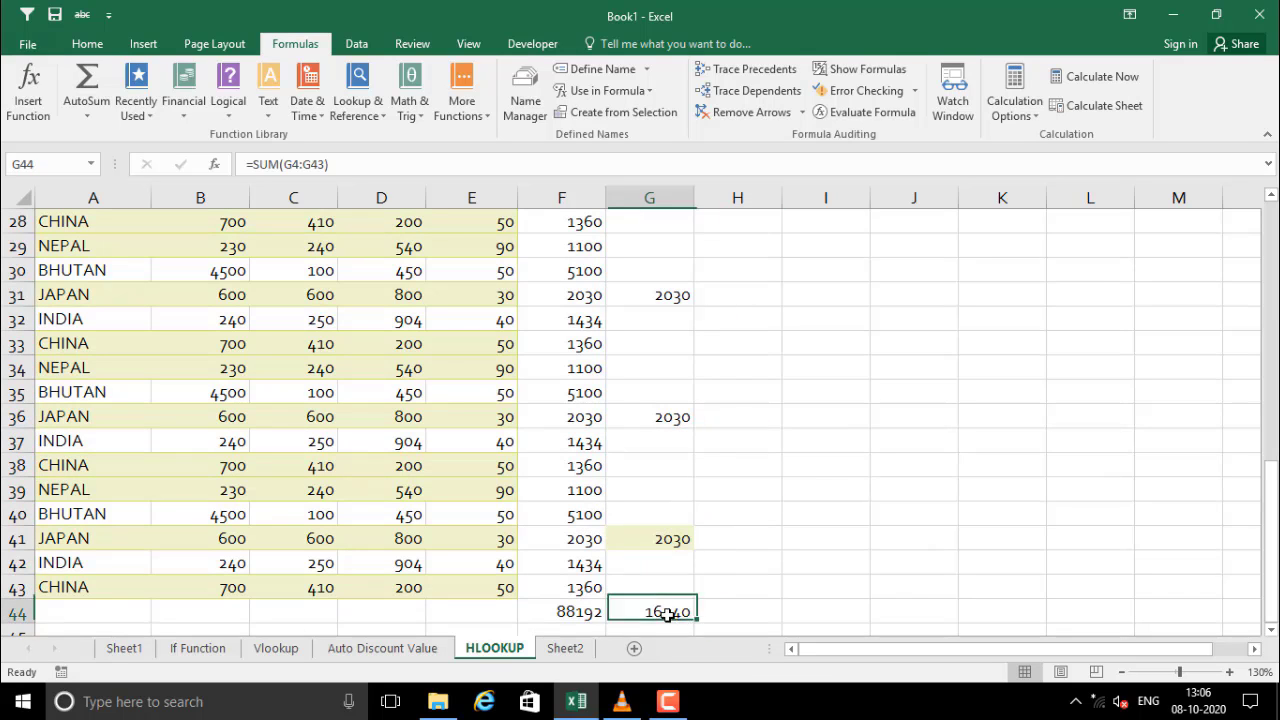
# - Compare the column G total with the SUMIF total sales for JAPAN in I7
pyautogui.scroll(9, 712, 624)
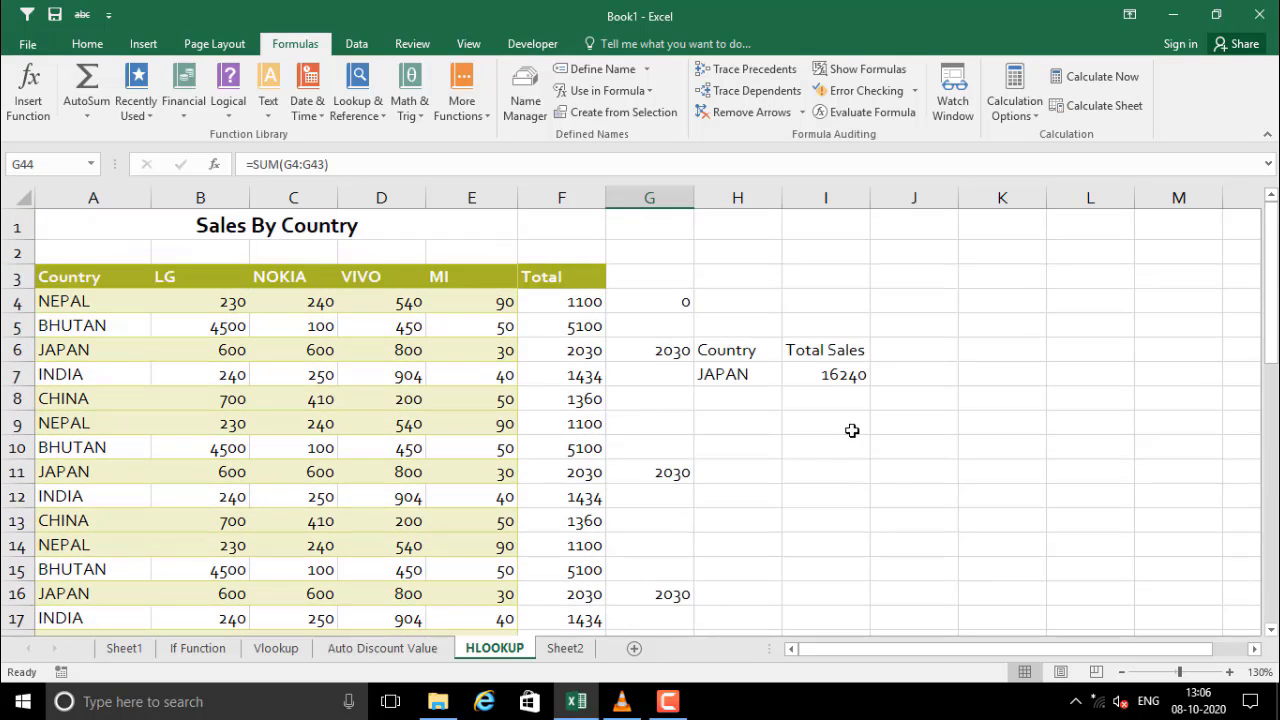
pyautogui.click(831, 372)
pyautogui.moveTo(666, 357); pyautogui.dragTo(675, 447)
pyautogui.click(837, 368)
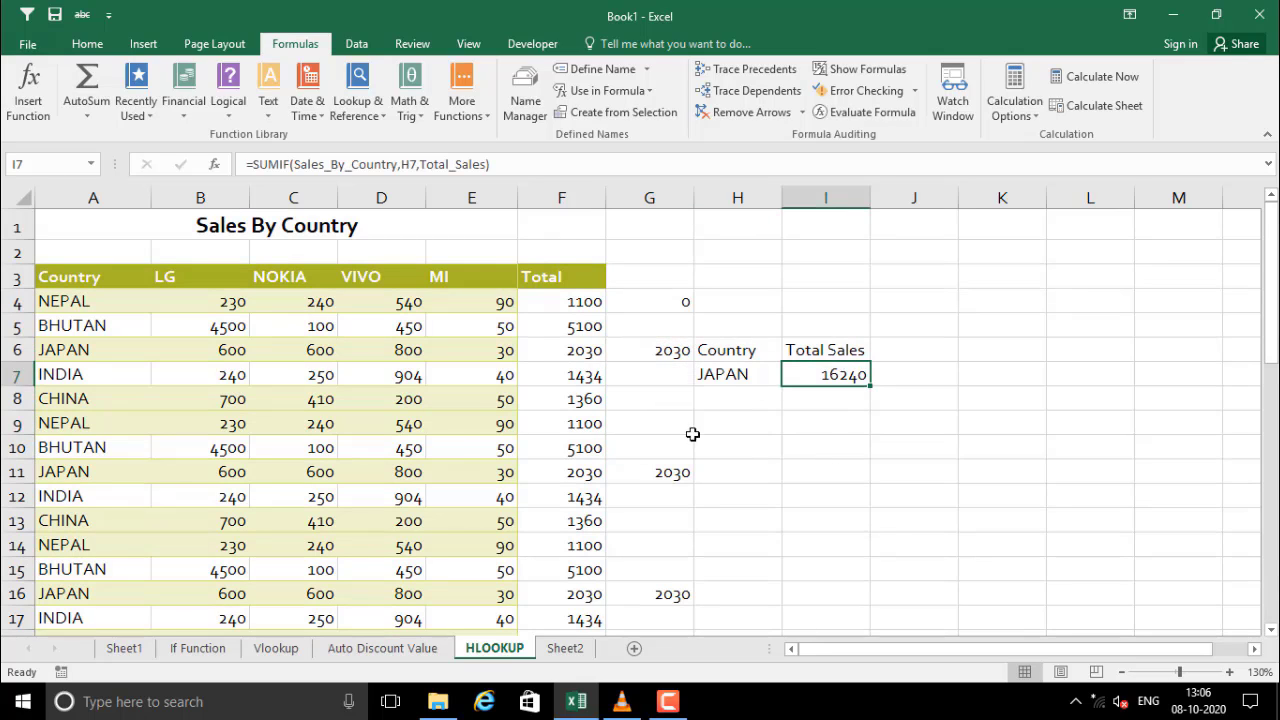
pyautogui.click(722, 373)
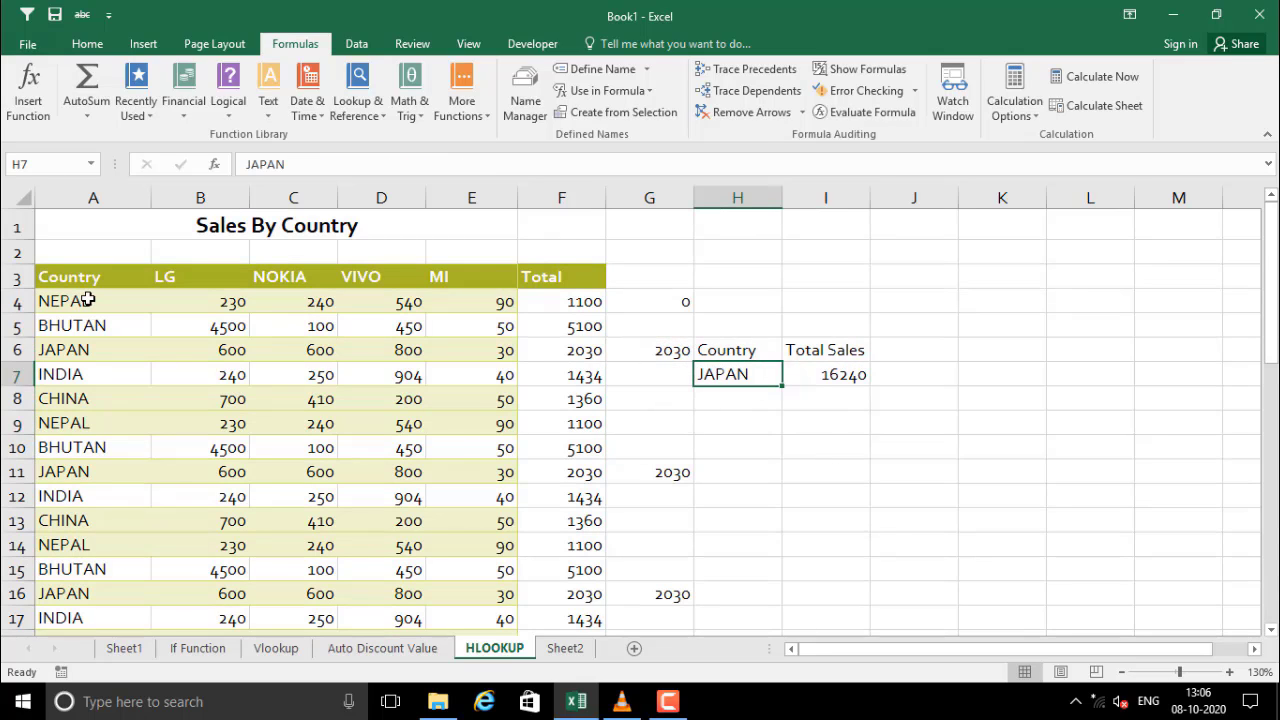
# - Clear all the check values from column G of the HLOOKUP sheet
pyautogui.click(668, 198)
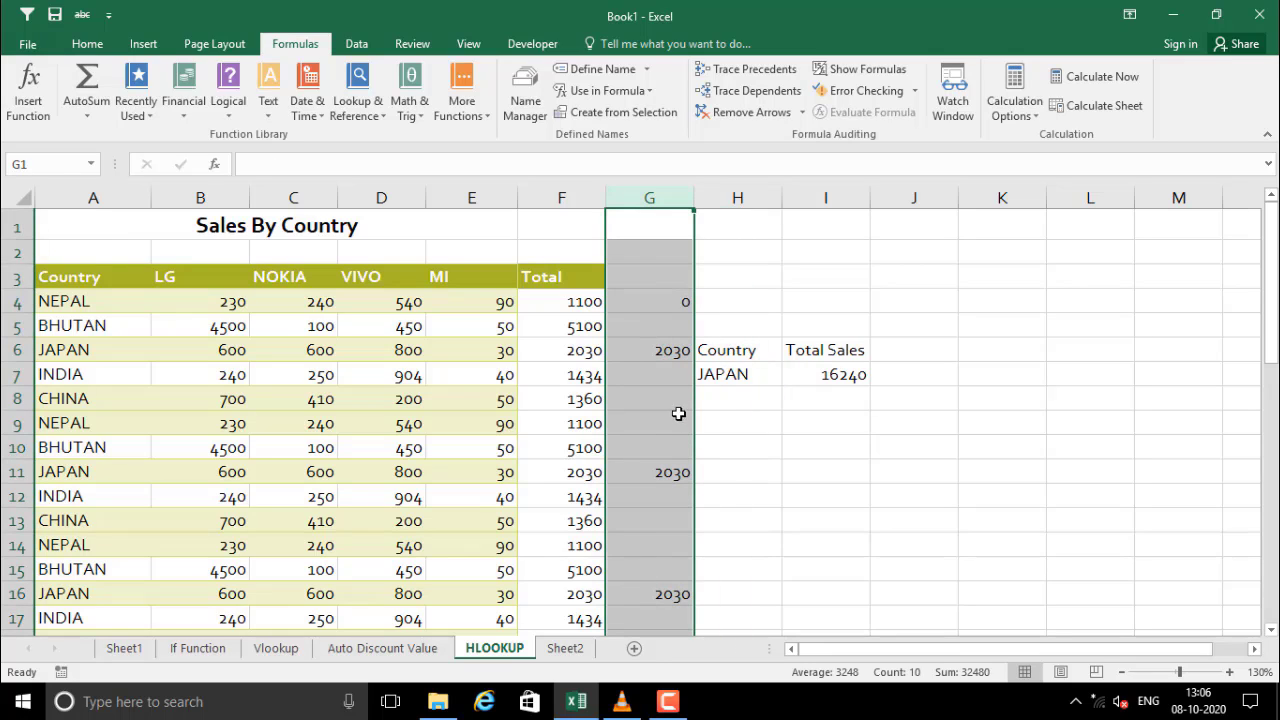
pyautogui.press('Delete')
pyautogui.click(660, 353)
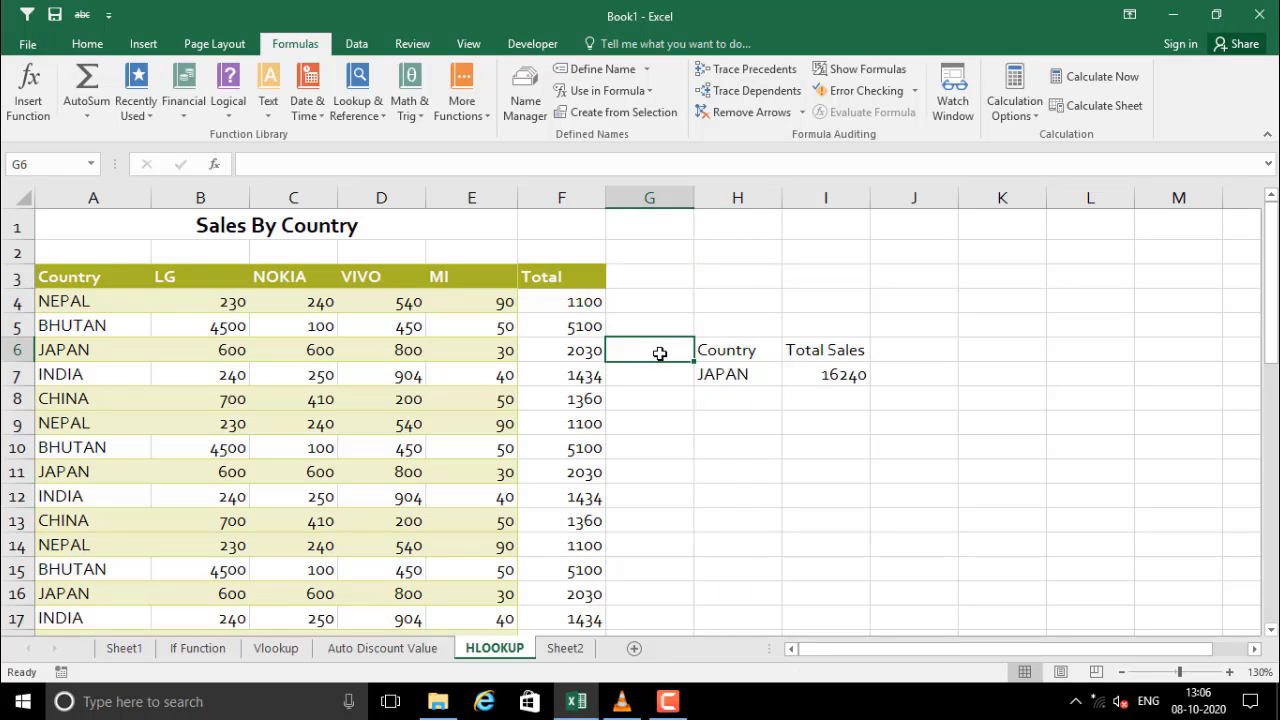
pyautogui.click(836, 376)
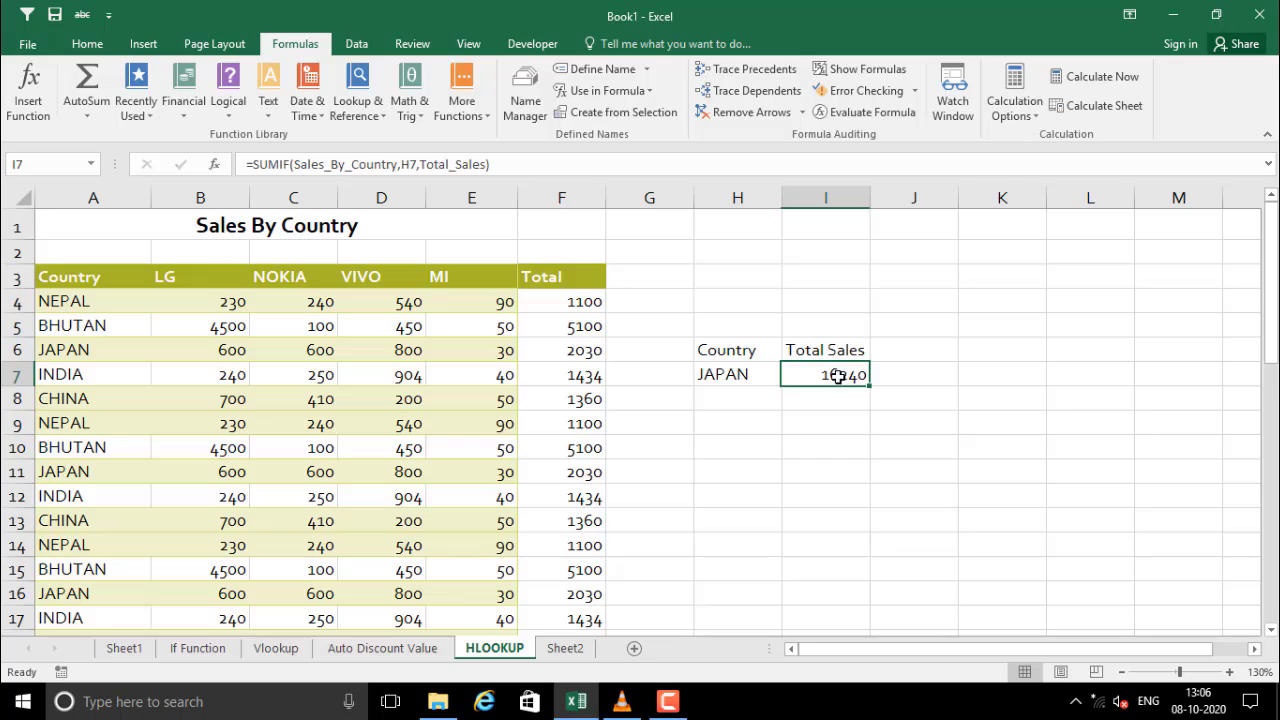
# - Set the country in H7 to NEPAL and check its SUMIF total in I7
pyautogui.click(723, 381)
pyautogui.write('ne')
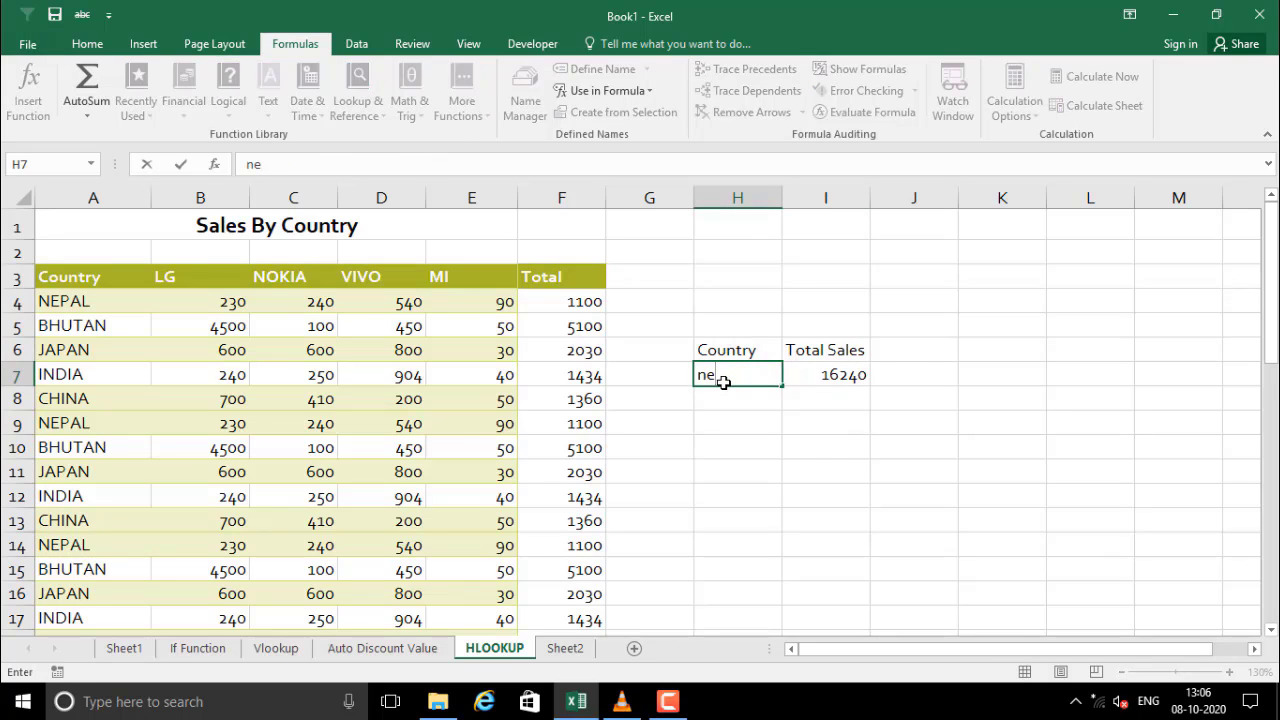
pyautogui.write('pal')
pyautogui.press('Return')
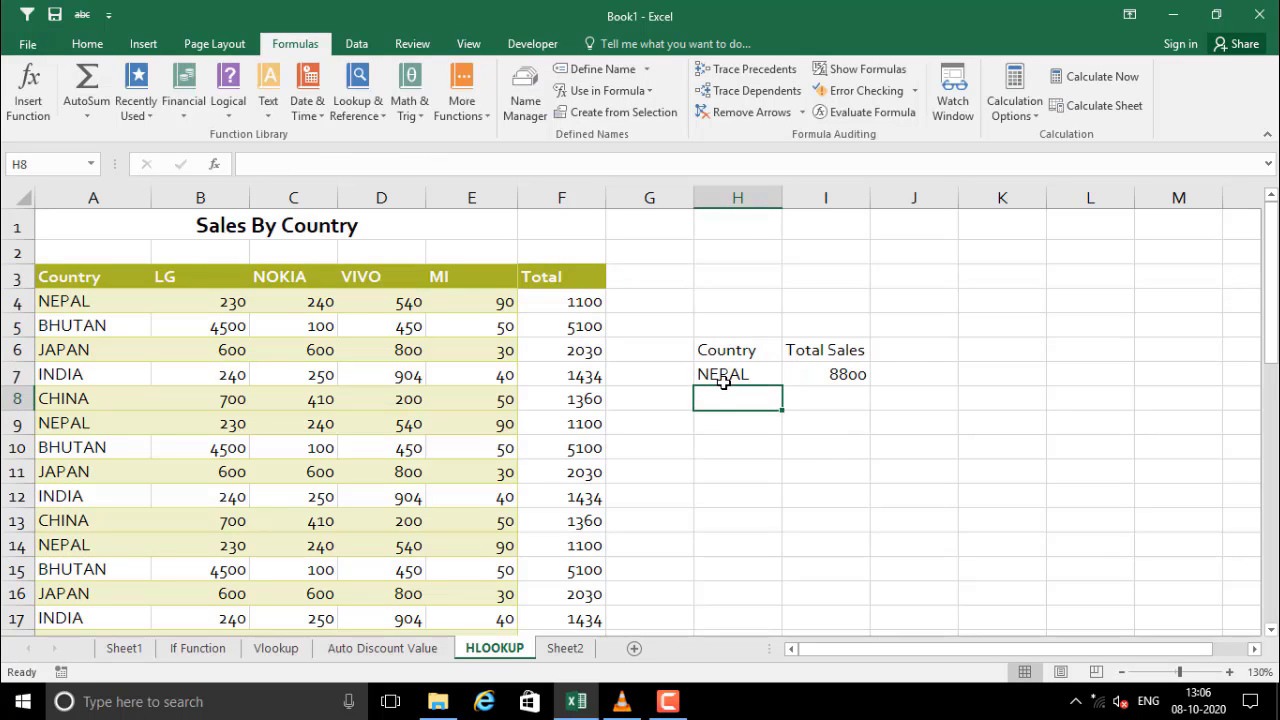
pyautogui.click(818, 356)
pyautogui.click(817, 373)
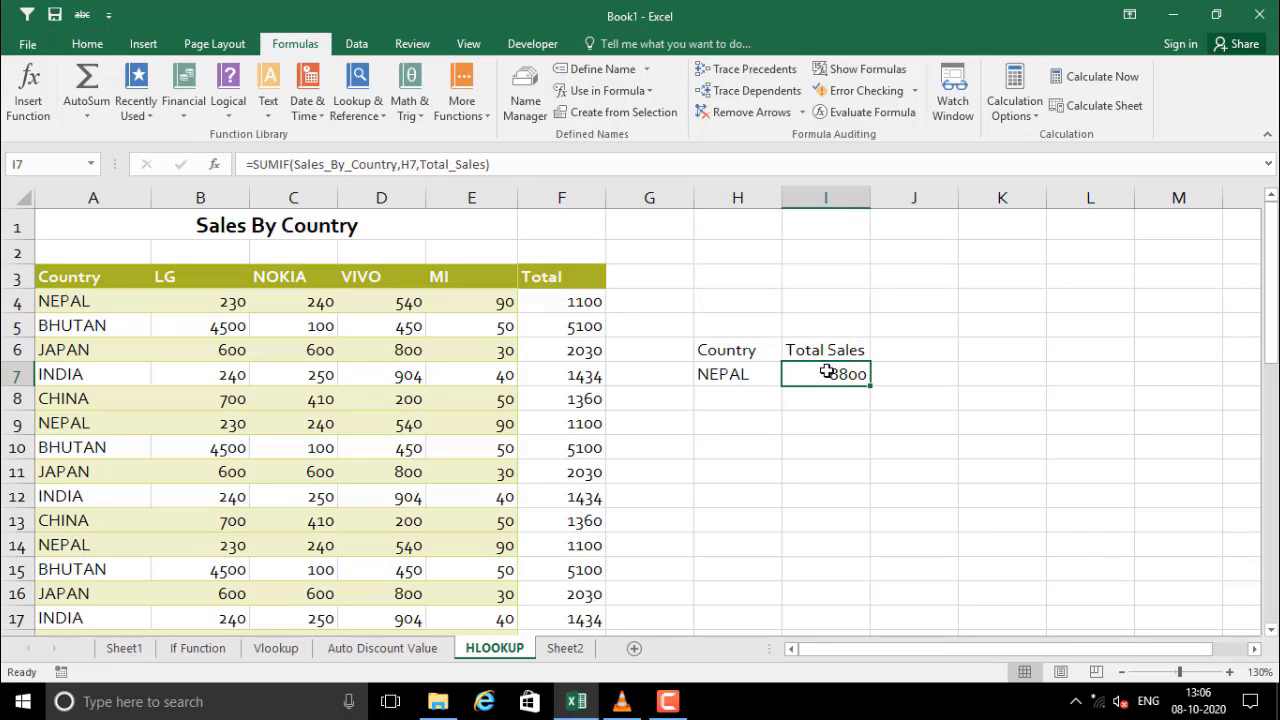
# - Change the country in H7 to INDIA and check its SUMIF total in I7
pyautogui.click(736, 376)
pyautogui.write('INDIA')
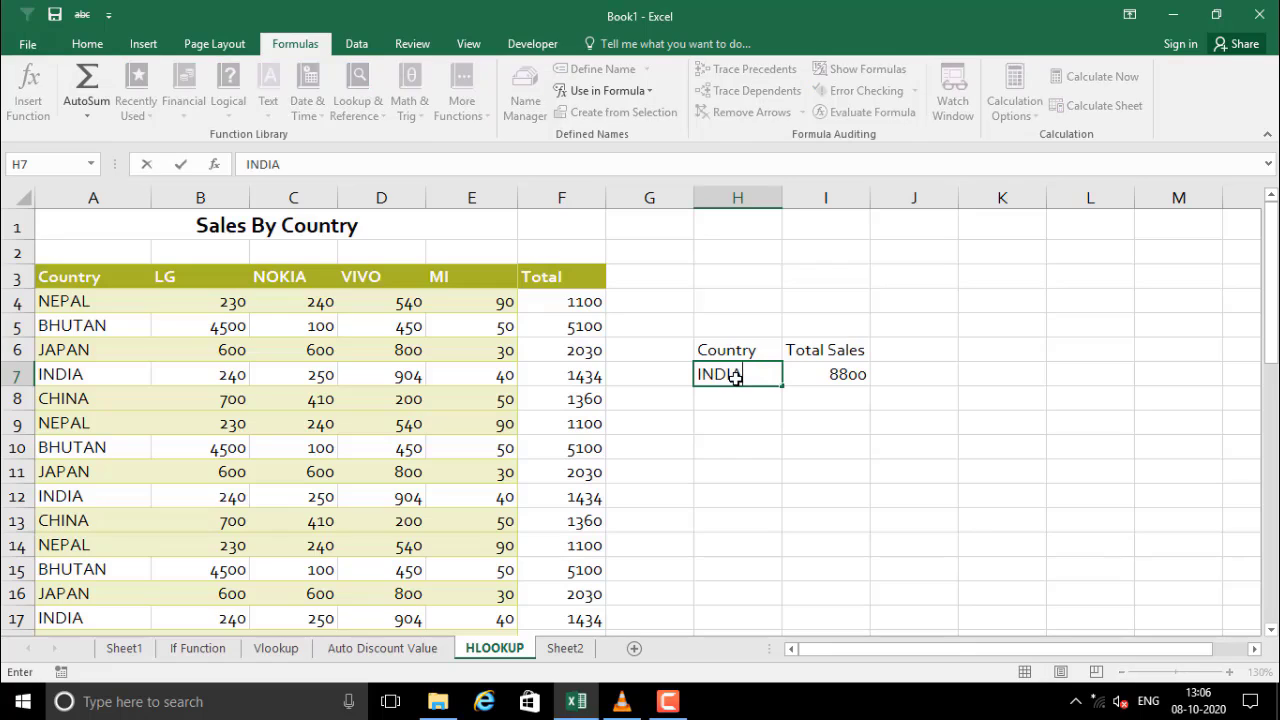
pyautogui.press('Return')
pyautogui.click(820, 376)
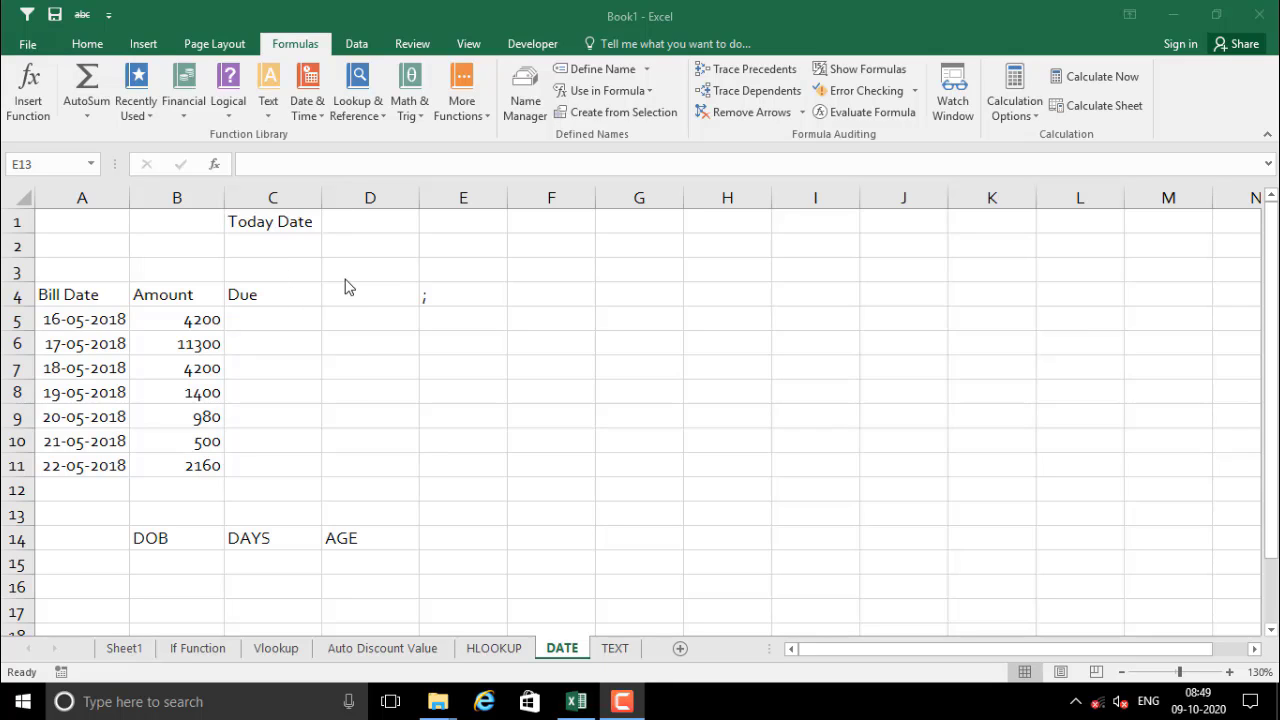
# - Insert the current date, 09-10-2020, as a fixed value in D1 beside the Today Date label on the DATE sheet
pyautogui.click(280, 222)
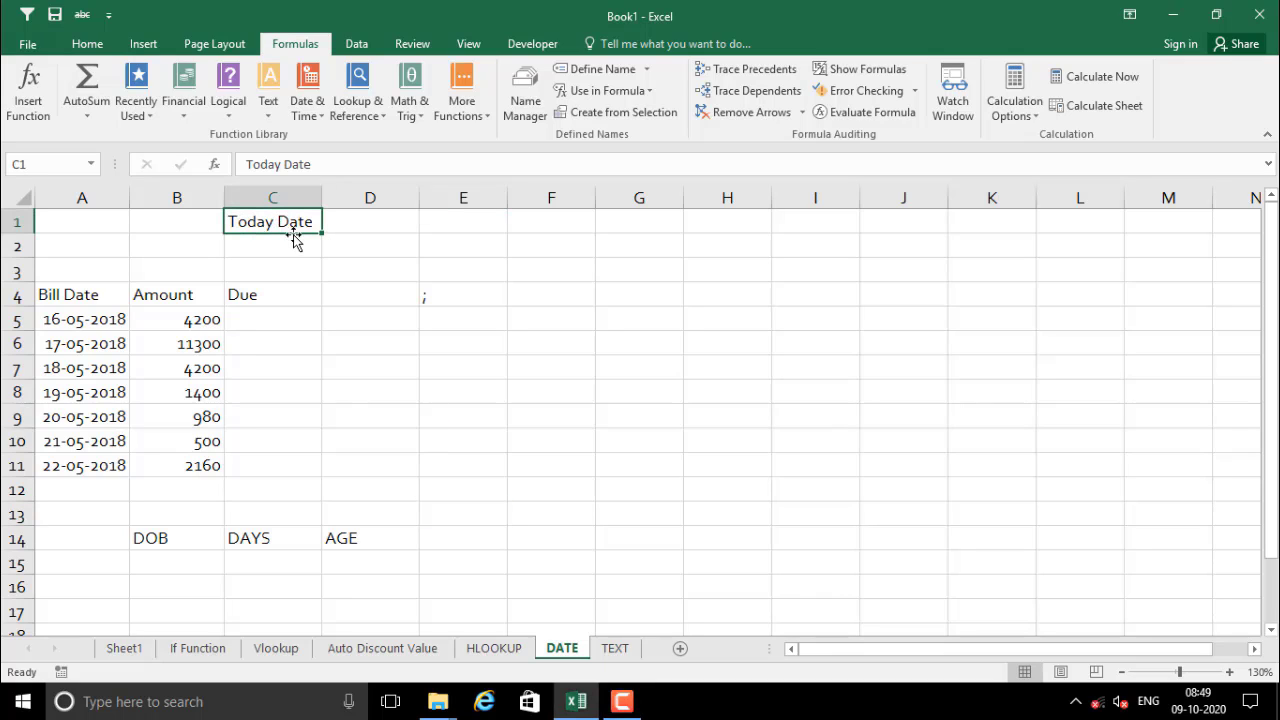
pyautogui.click(362, 224)
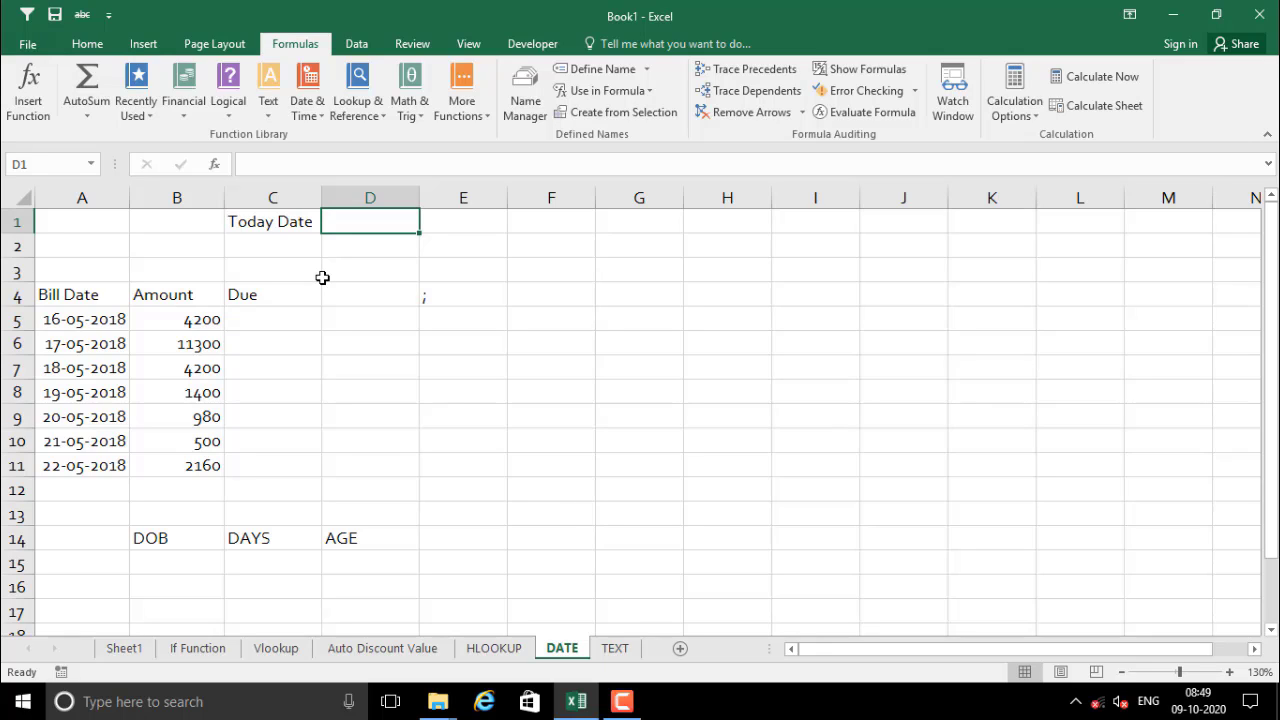
pyautogui.hotkey('ctrl', ';')
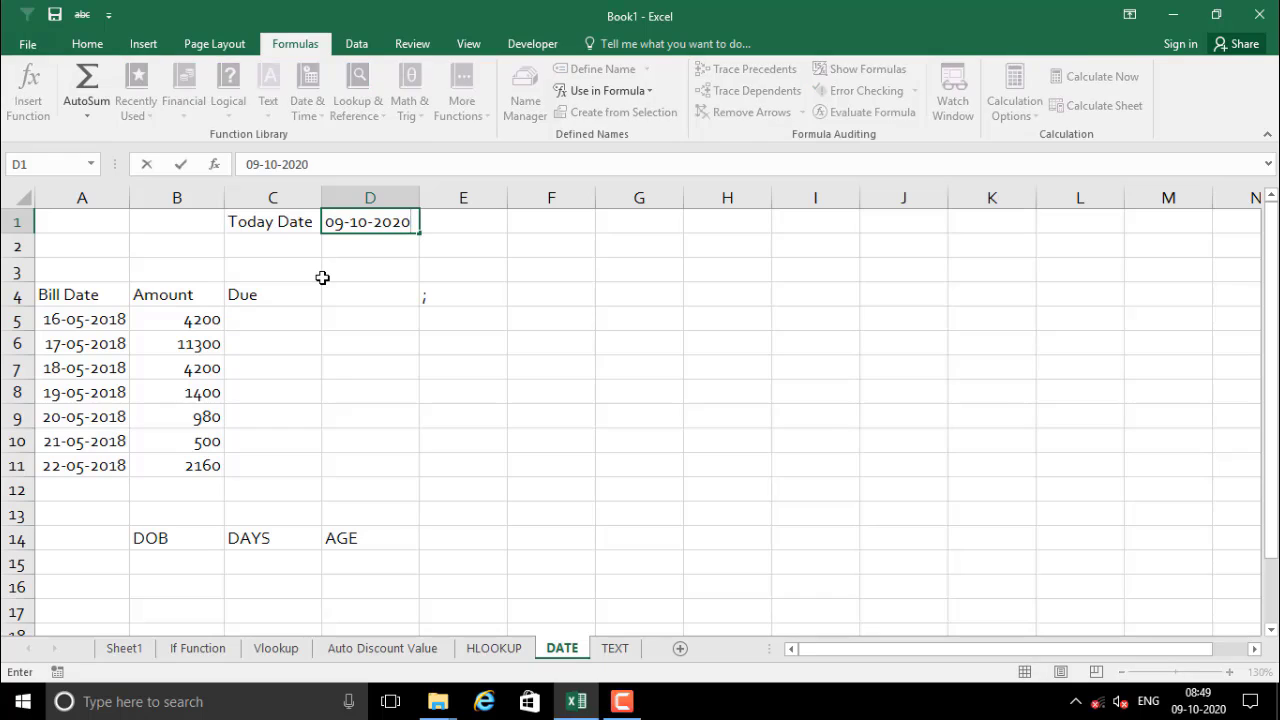
pyautogui.press('Return')
pyautogui.click(358, 219)
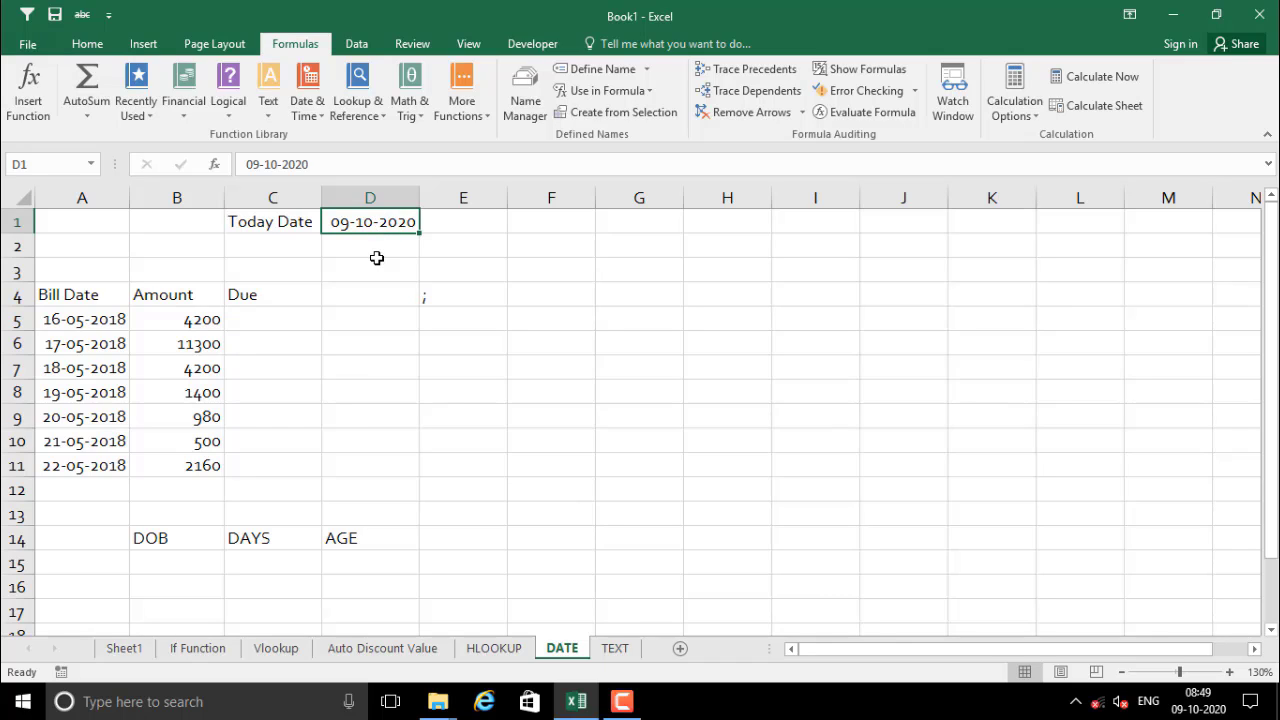
# - Examine the bill dates and amounts in A4:B11 and the empty Due cells C5:C11
pyautogui.click(466, 296)
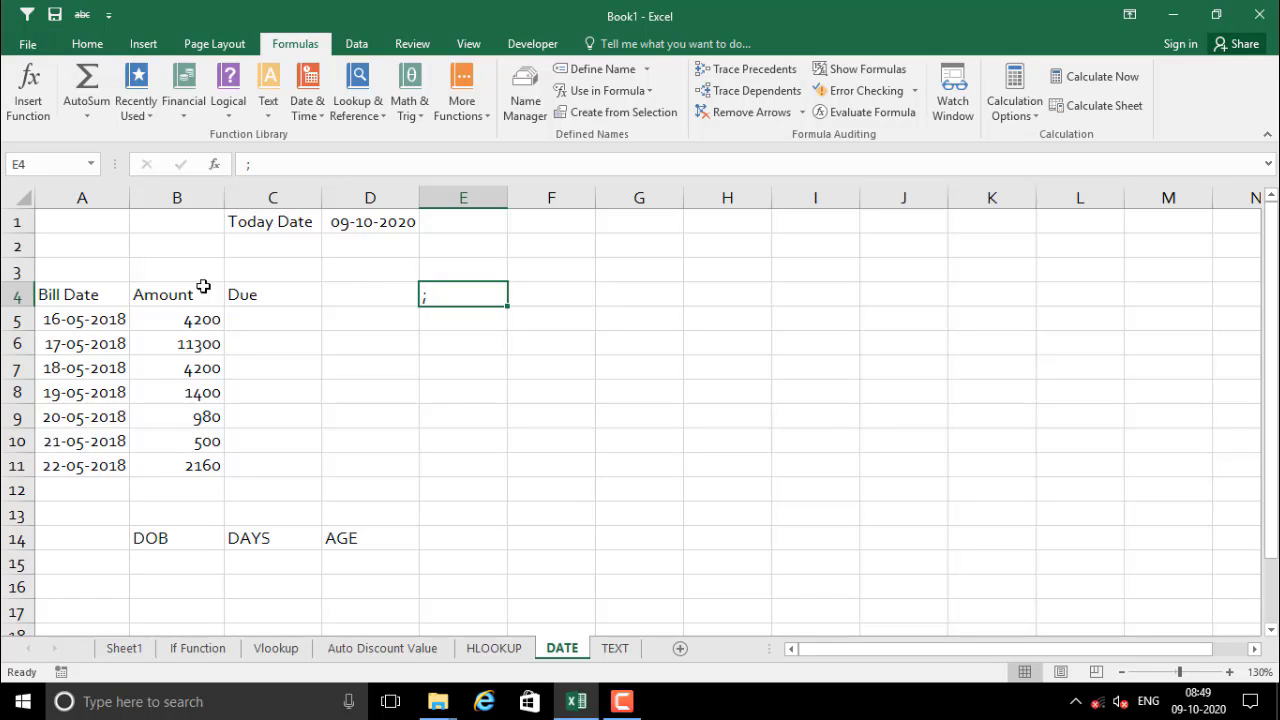
pyautogui.moveTo(99, 298); pyautogui.dragTo(201, 470)
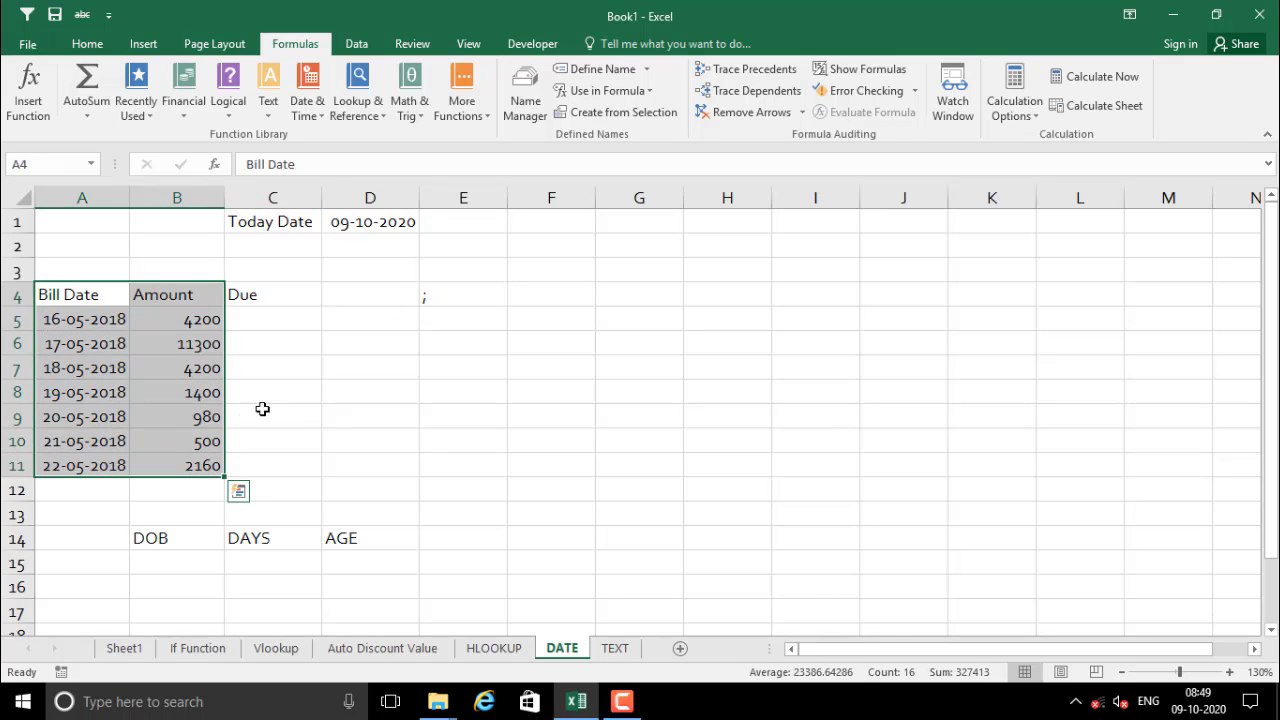
pyautogui.click(297, 319)
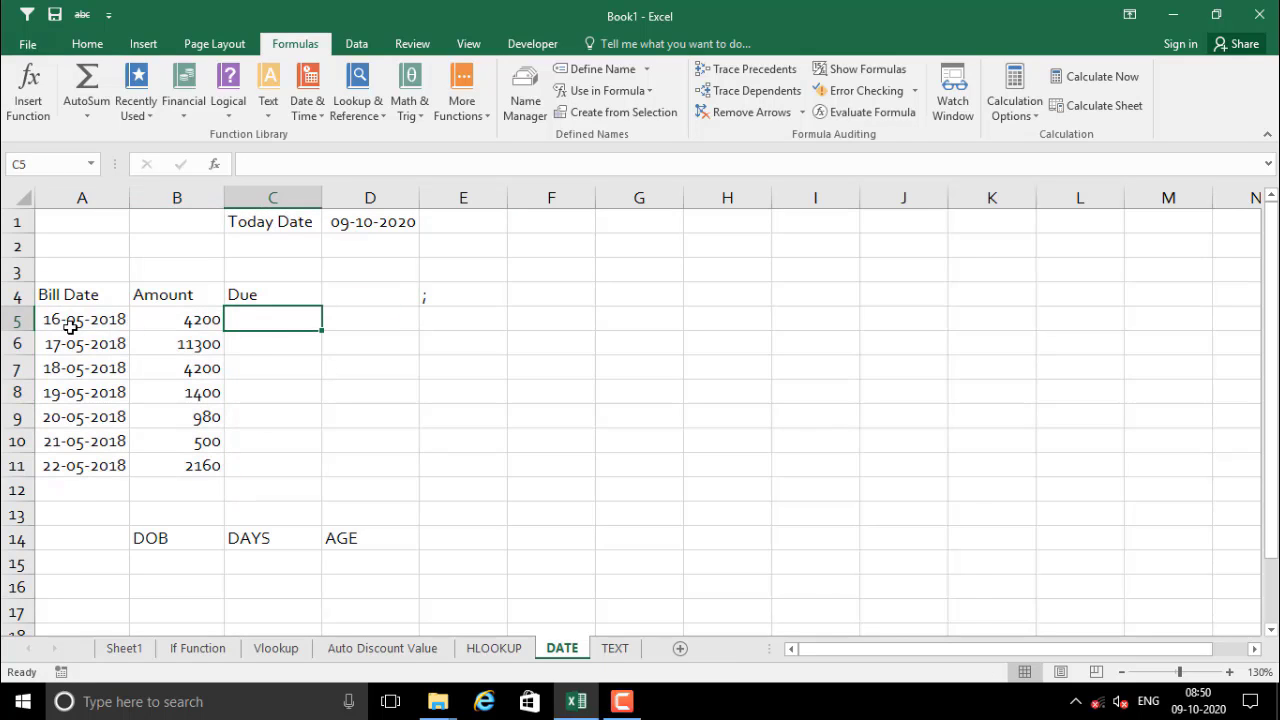
pyautogui.click(116, 317)
pyautogui.moveTo(116, 317); pyautogui.dragTo(200, 468)
pyautogui.click(297, 319)
pyautogui.moveTo(286, 328); pyautogui.dragTo(287, 471)
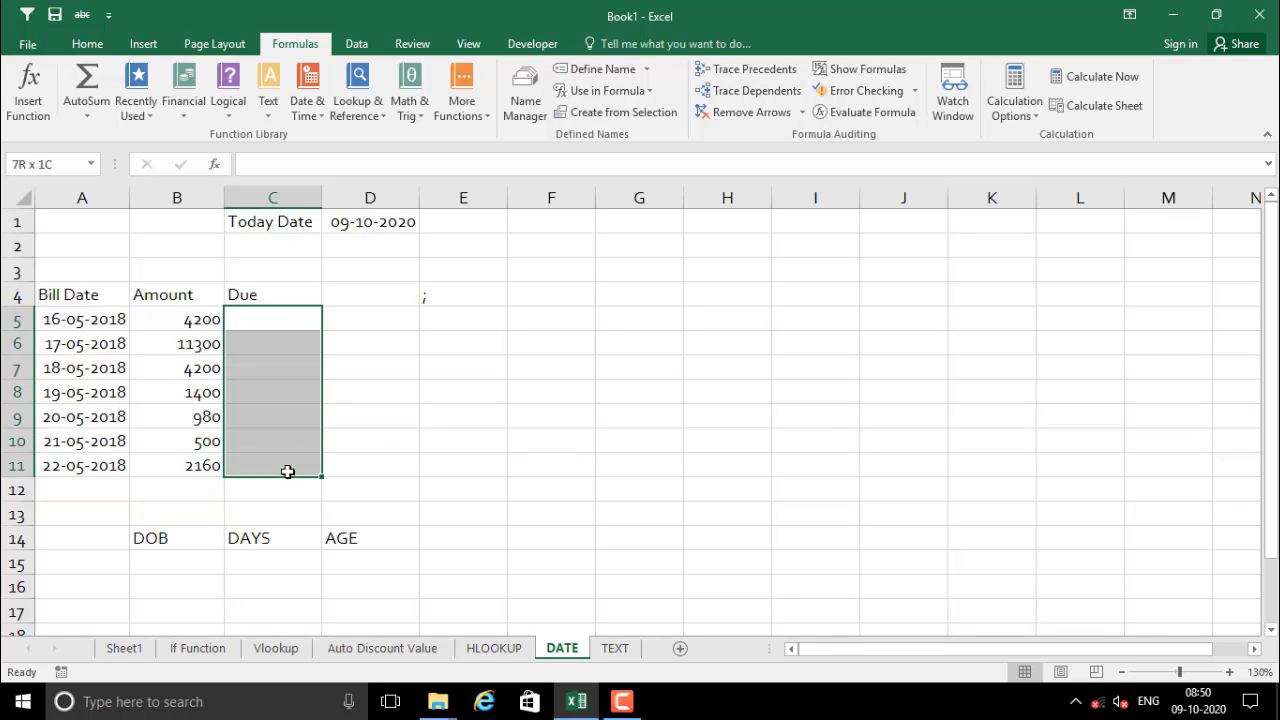
pyautogui.click(287, 378)
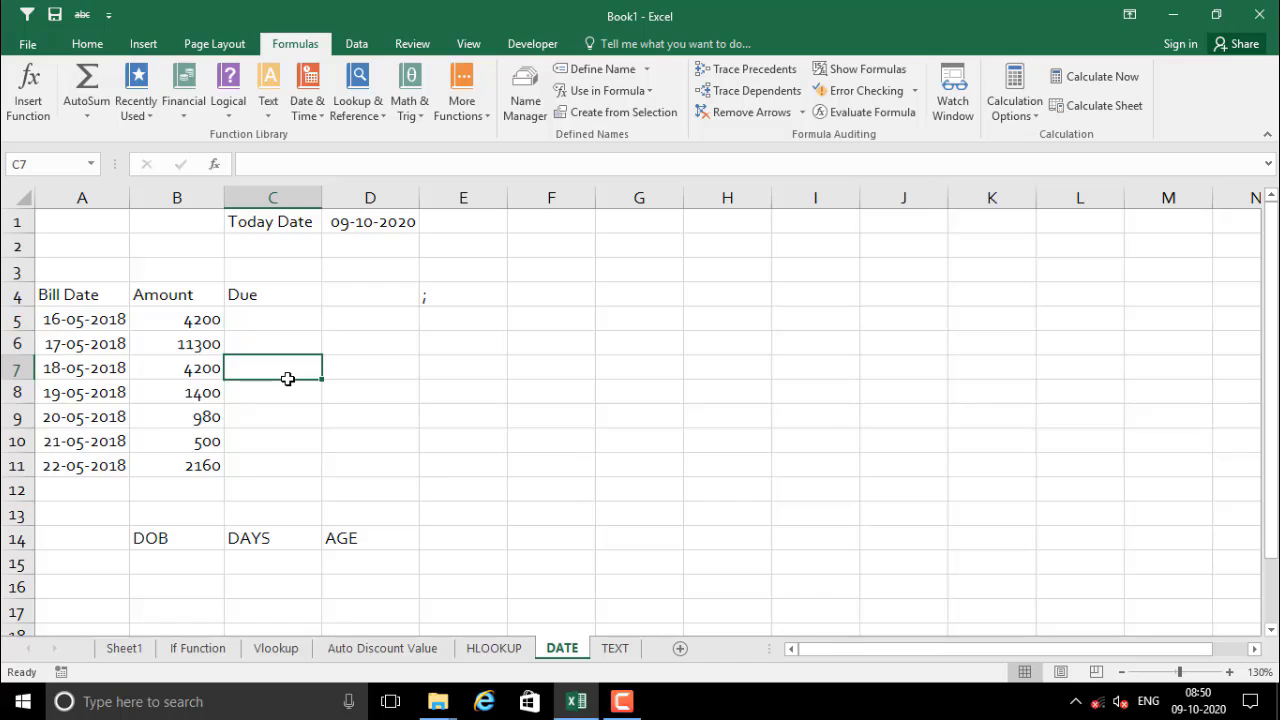
pyautogui.click(273, 319)
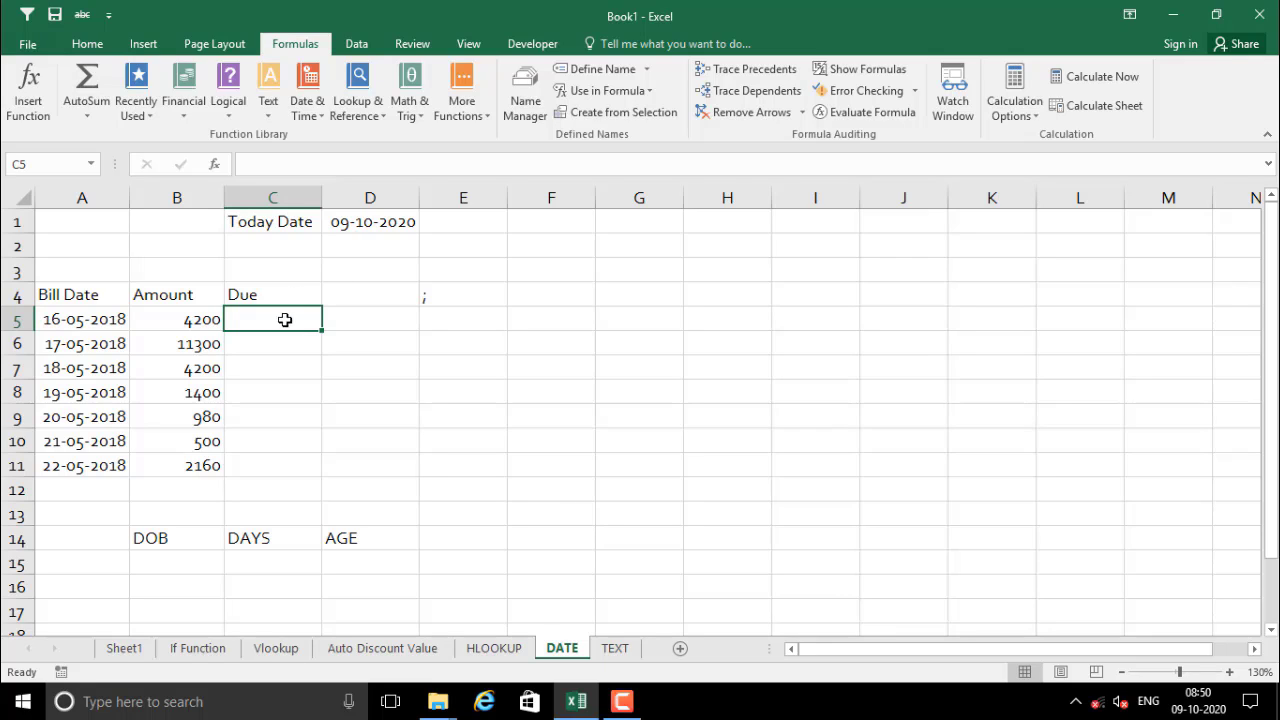
pyautogui.click(266, 340)
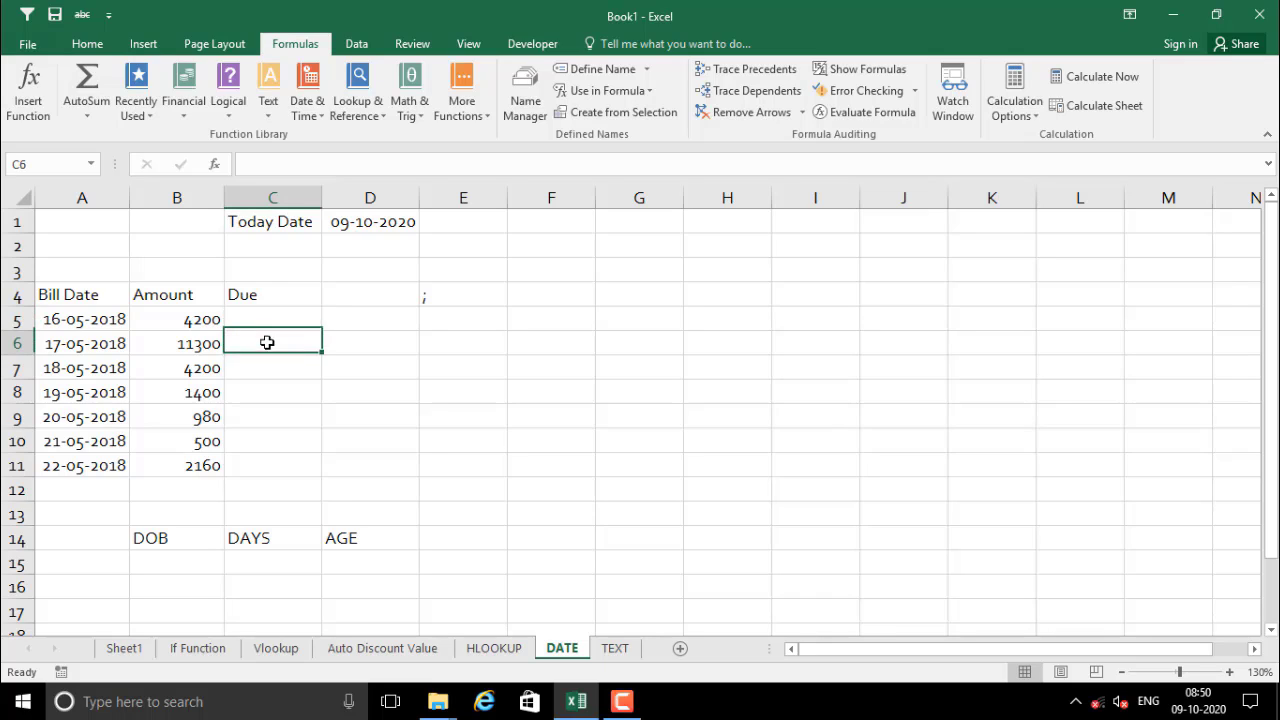
# - Enter the formula =D1-A5 in C5 to calculate the days due for the first bill
pyautogui.click(268, 318)
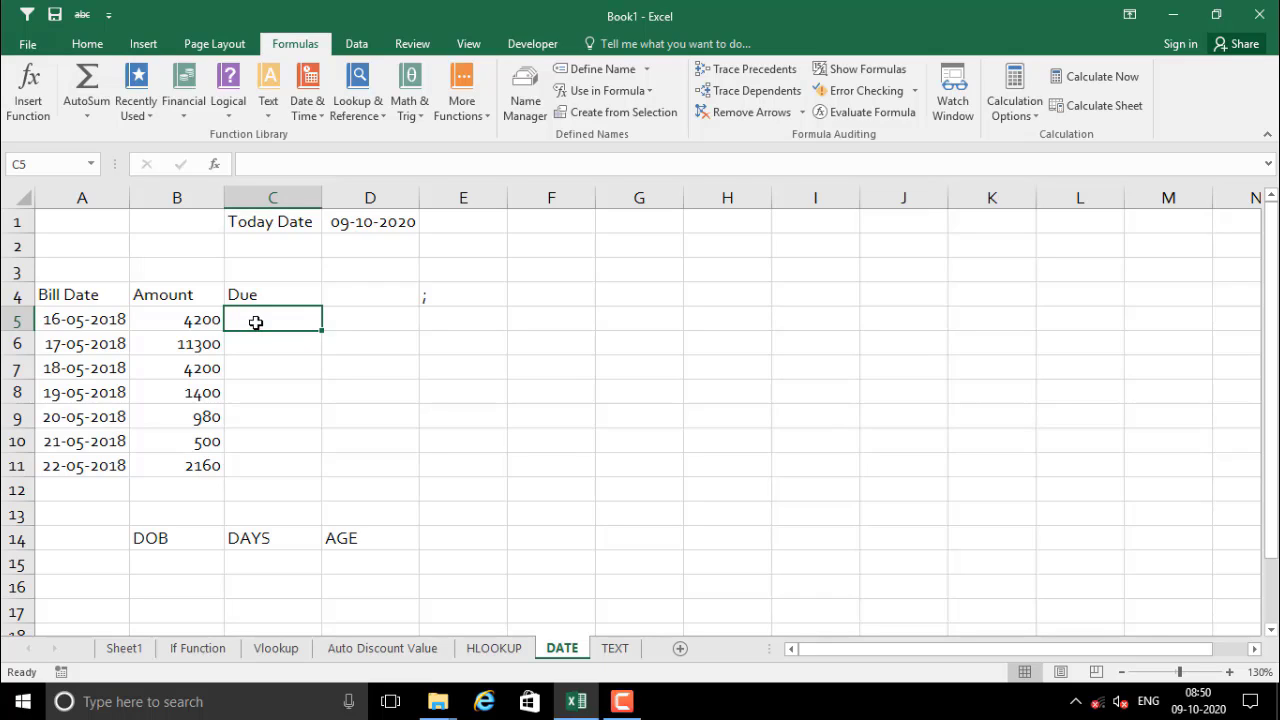
pyautogui.write('=')
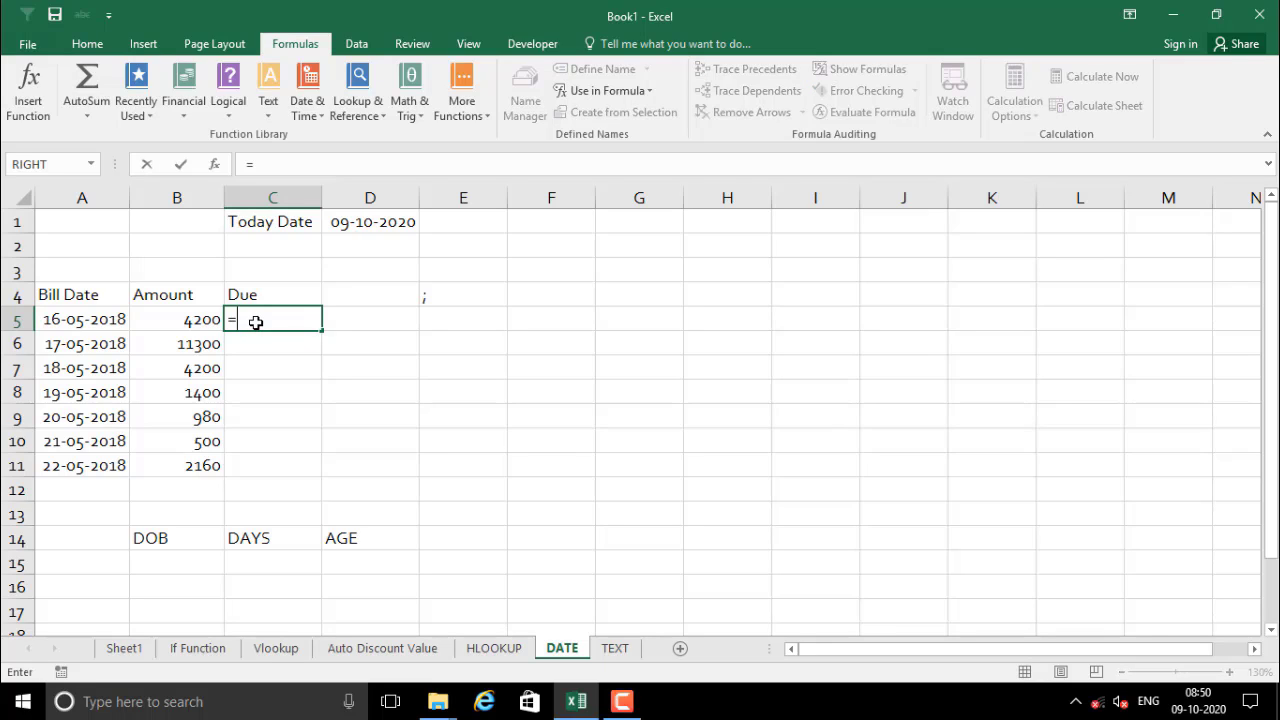
pyautogui.click(367, 221)
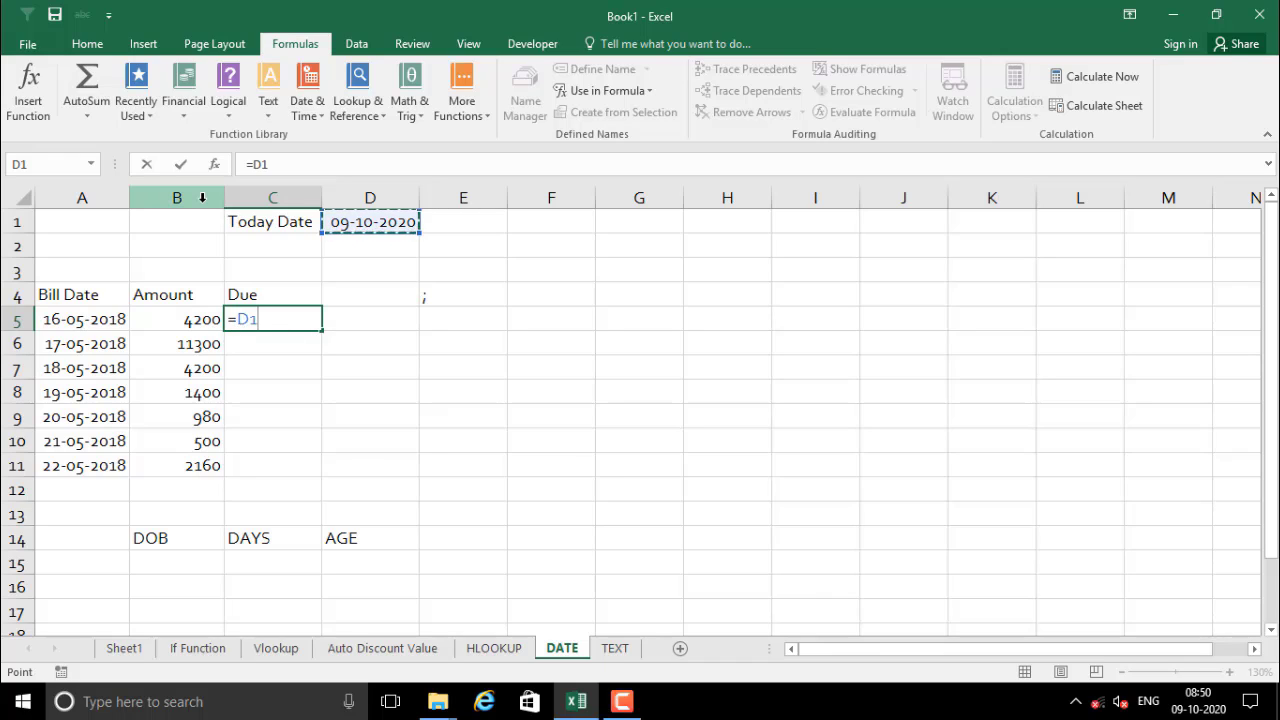
pyautogui.write('-')
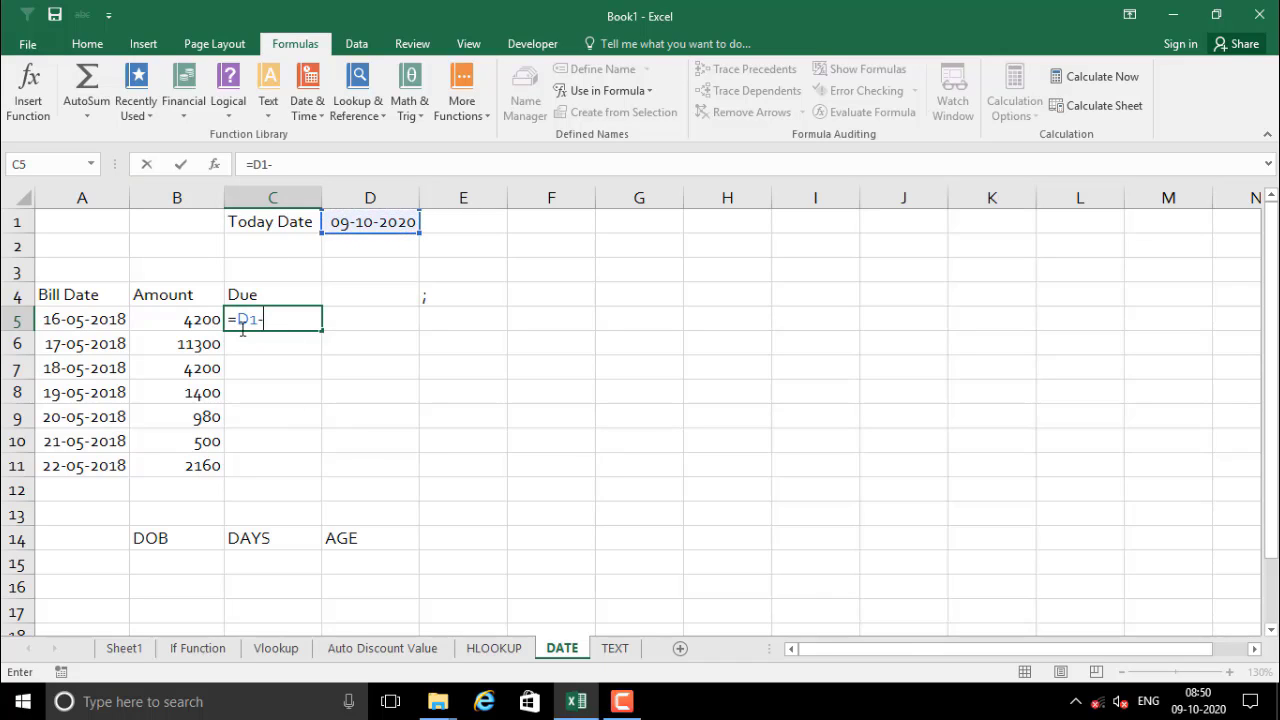
pyautogui.click(86, 322)
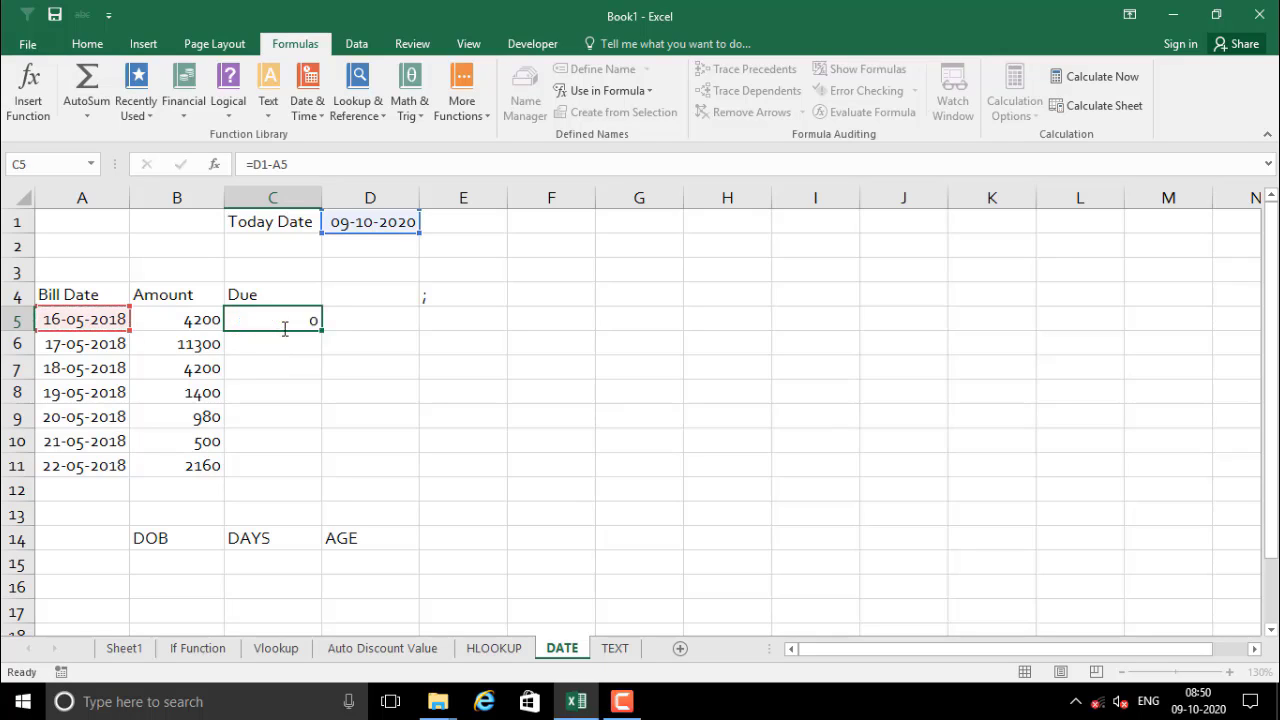
# - Confirm the due formula in C5 and change the Today Date in D1 to 09-10-2018
pyautogui.press('Return')
pyautogui.click(284, 323)
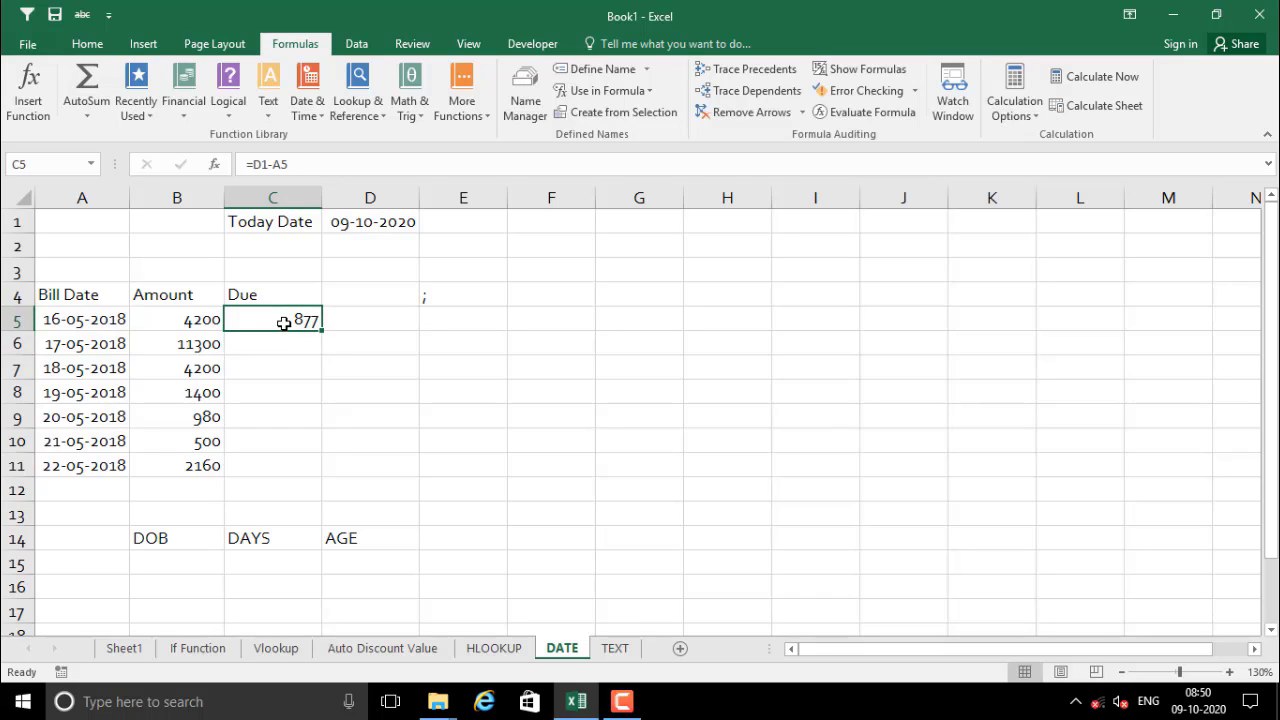
pyautogui.click(412, 225)
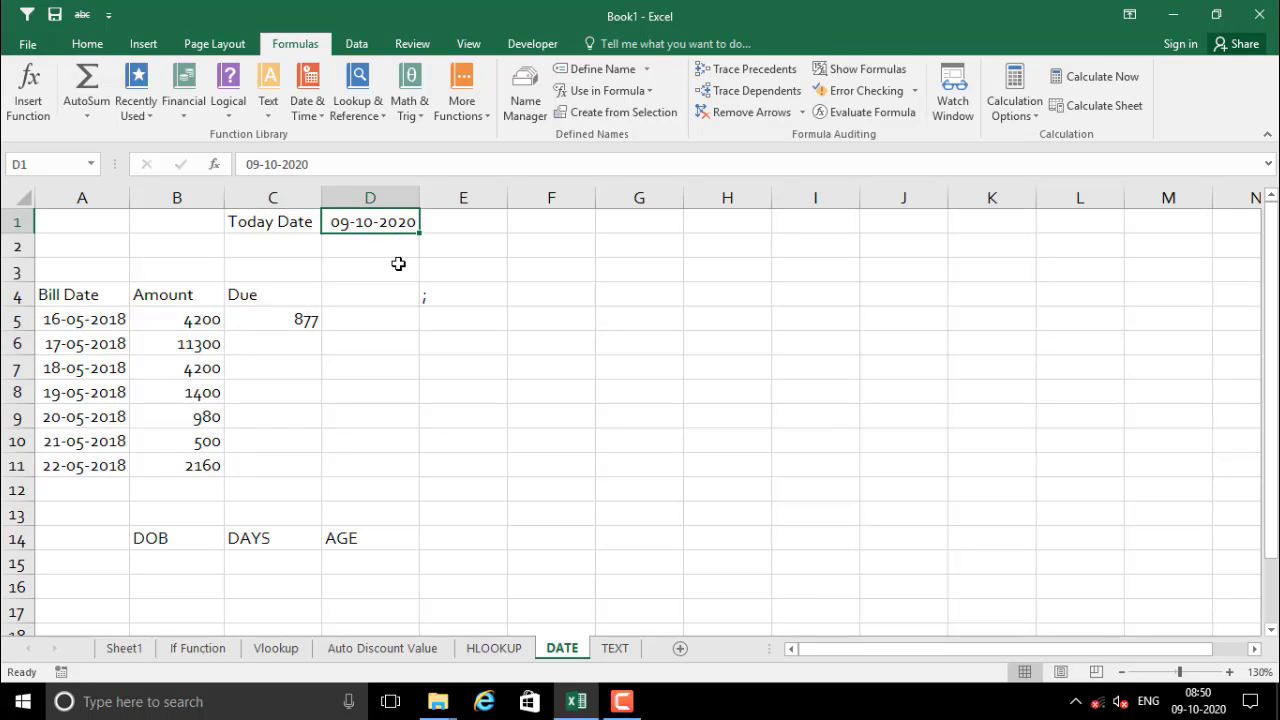
pyautogui.press('F2')
pyautogui.press('BackSpace')
pyautogui.press('BackSpace')
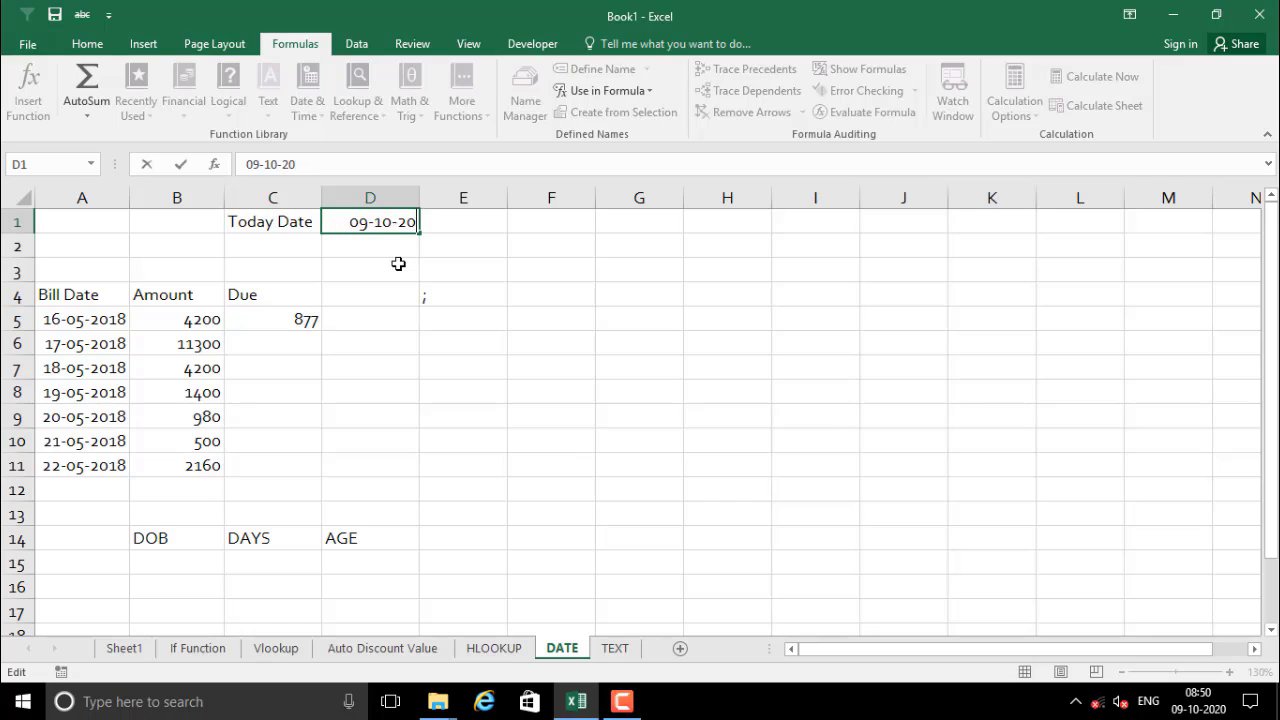
pyautogui.write('18')
pyautogui.press('Return')
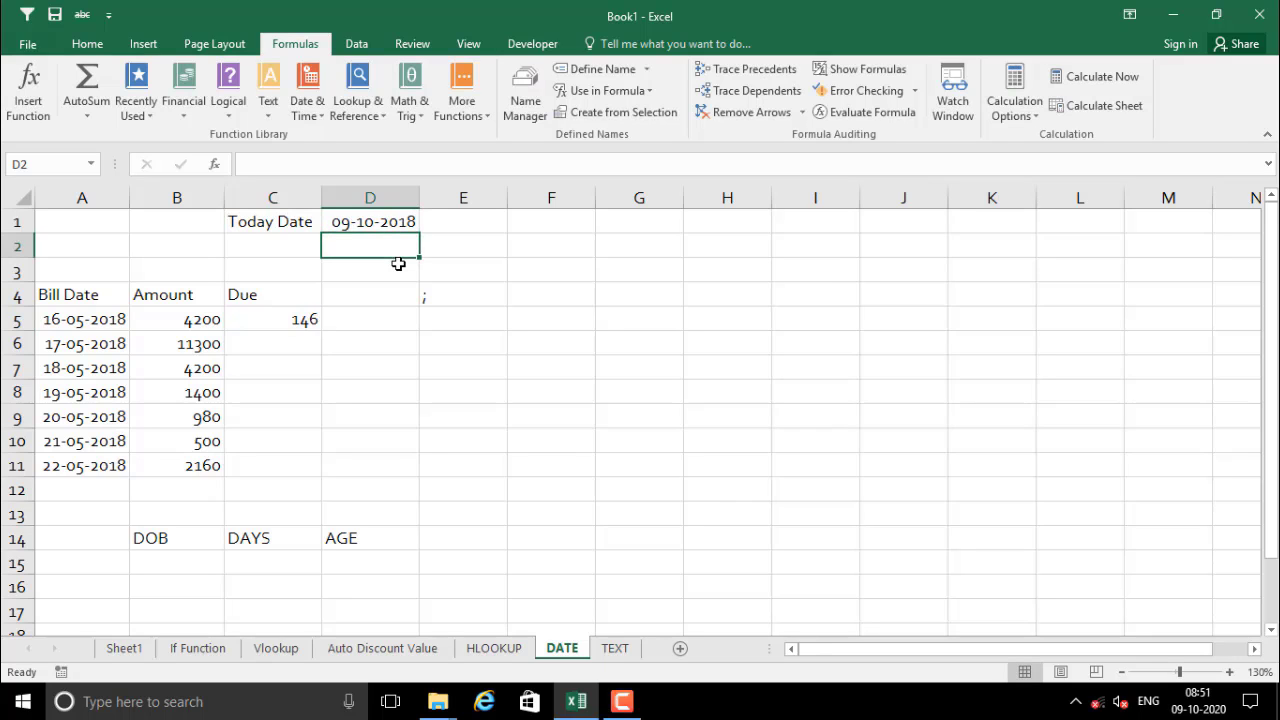
pyautogui.click(303, 319)
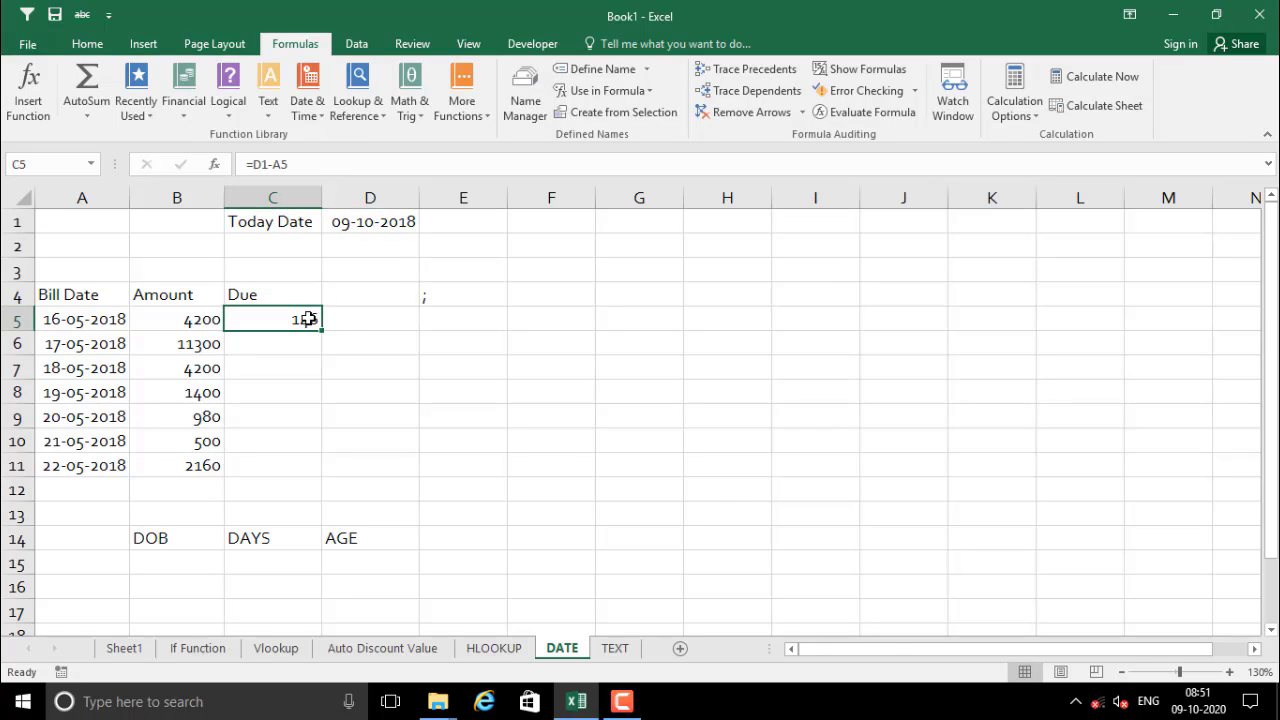
# - Try to fill the relative formula =D1-A5 from C5 down to C11, and clear C6:C11
pyautogui.click(55, 322)
pyautogui.click(287, 323)
pyautogui.click(300, 342)
pyautogui.click(287, 323)
pyautogui.moveTo(321, 330); pyautogui.dragTo(322, 478)
pyautogui.click(393, 404)
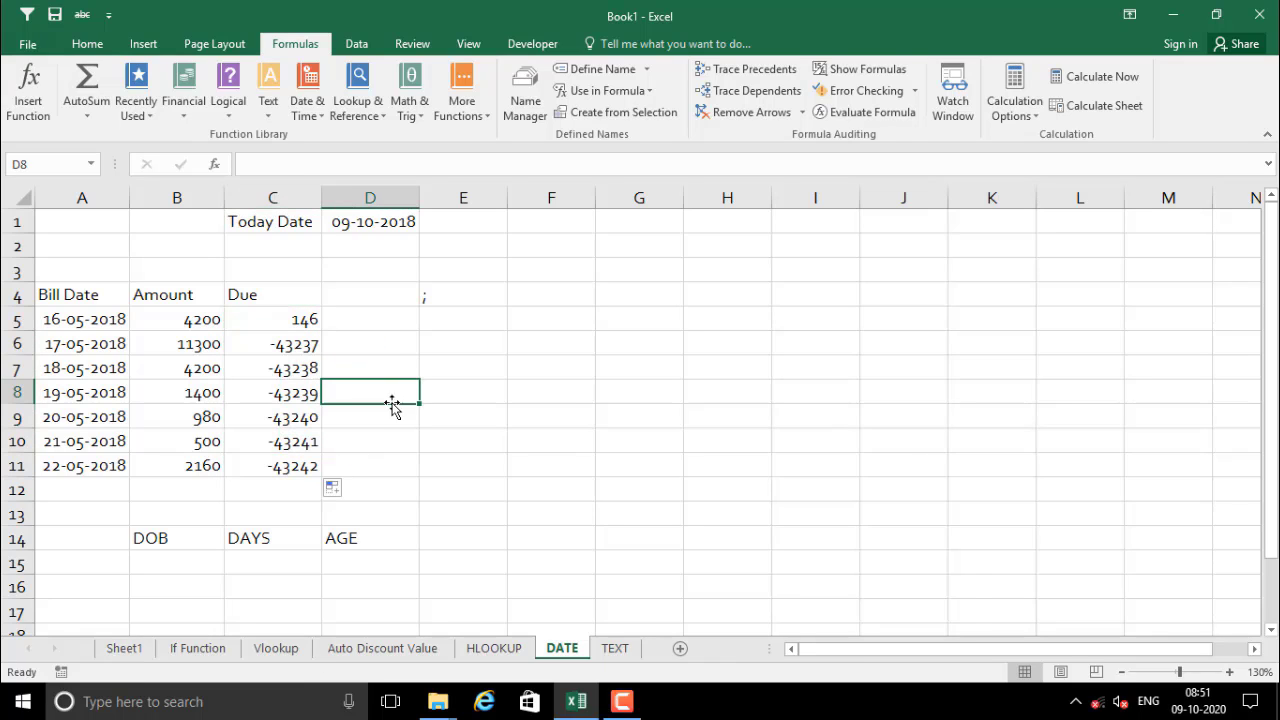
pyautogui.moveTo(286, 343); pyautogui.dragTo(284, 462)
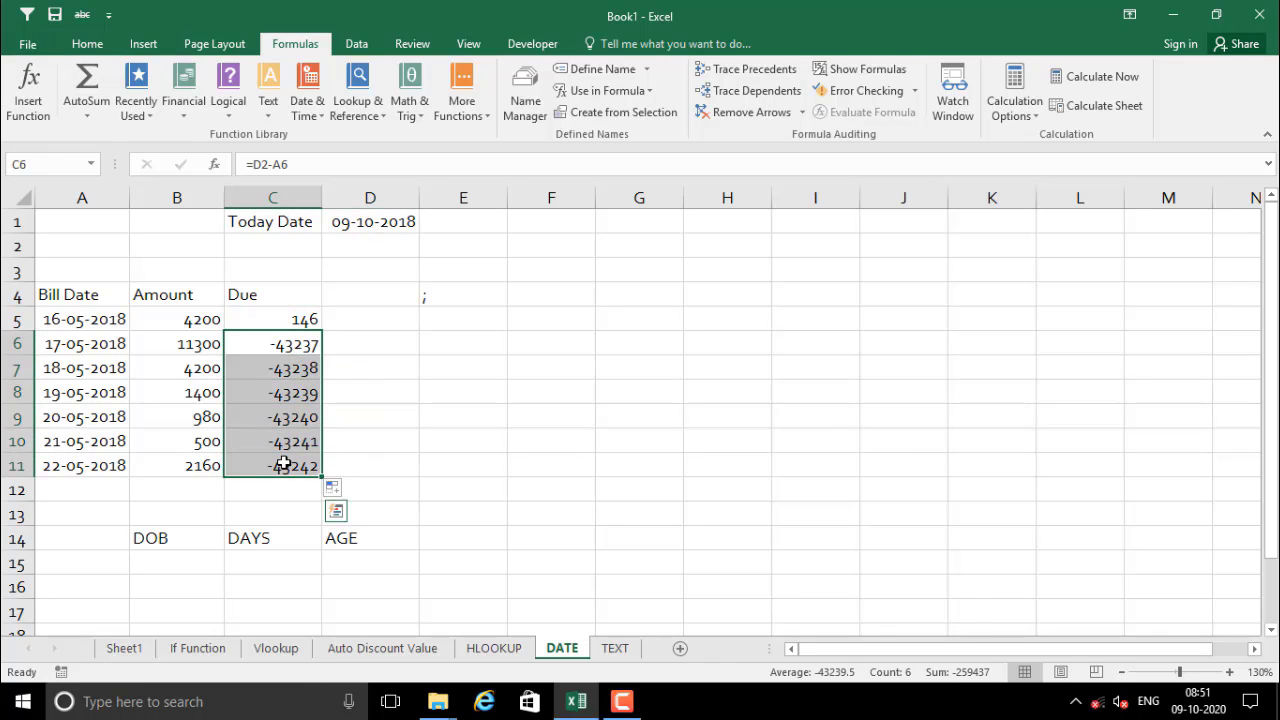
pyautogui.press('Delete')
# - Make the D1 reference absolute in the C5 formula so it reads =$D$1-A5
pyautogui.click(279, 321)
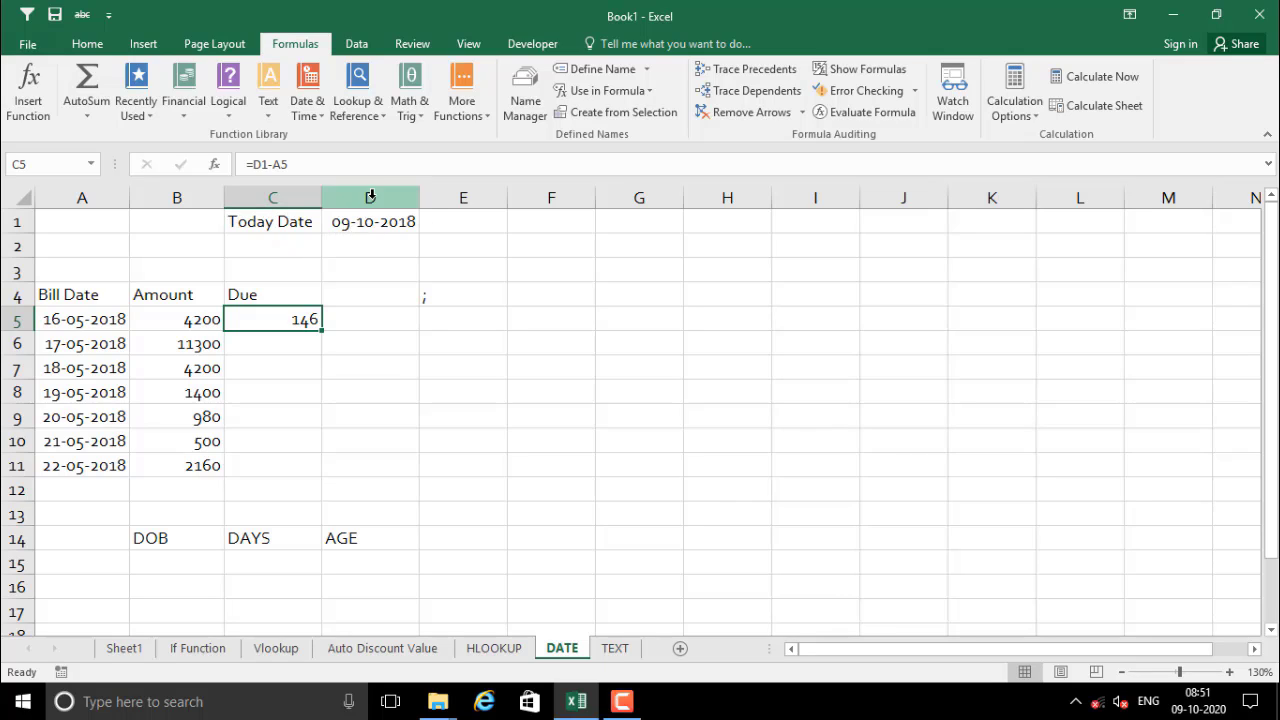
pyautogui.click(256, 165)
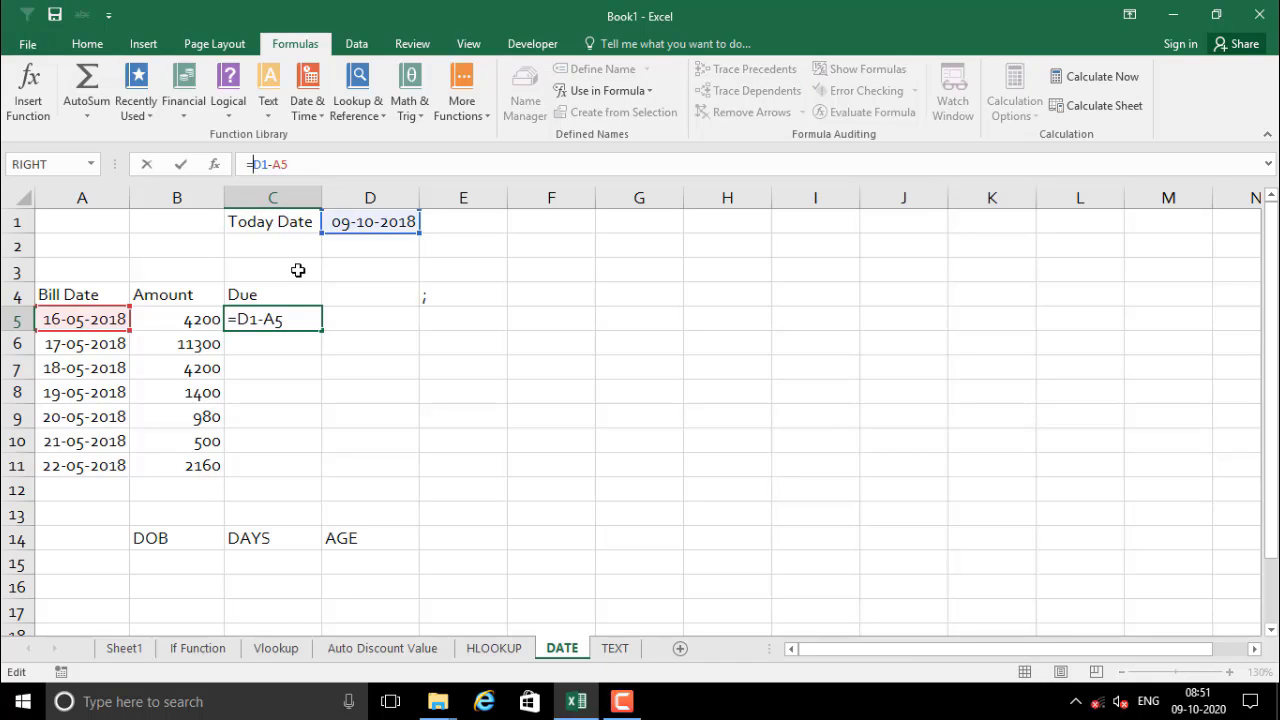
pyautogui.press('F4')
pyautogui.press('Return')
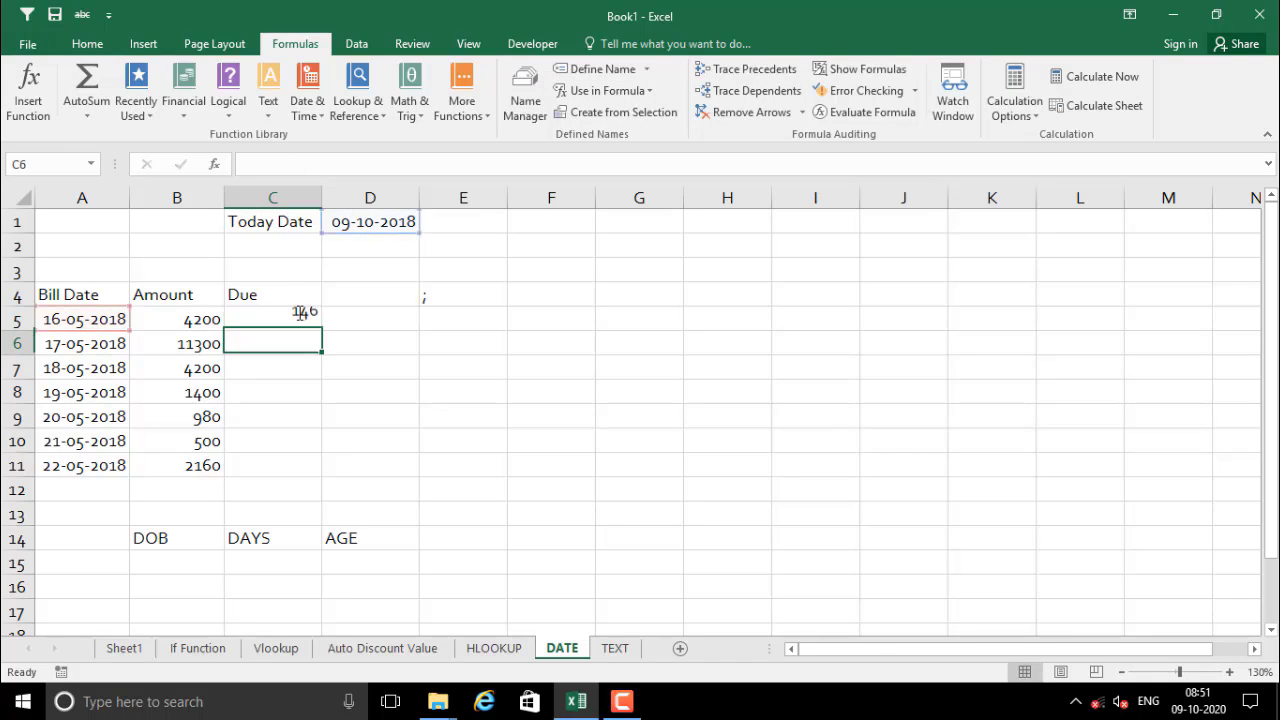
pyautogui.click(299, 313)
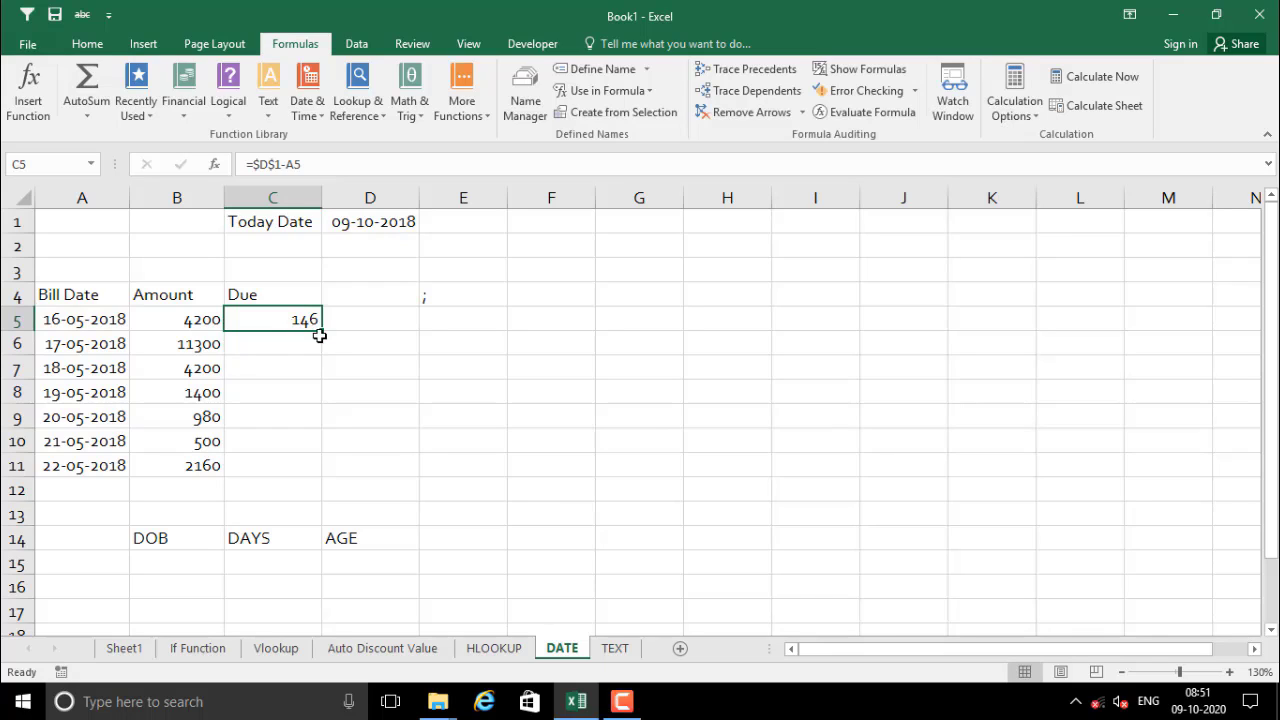
# - Fill the formula =$D$1-A5 down to C11 as a trial and clear the copies below C5
pyautogui.moveTo(320, 329); pyautogui.dragTo(318, 476)
pyautogui.click(274, 386)
pyautogui.moveTo(271, 346); pyautogui.dragTo(285, 454)
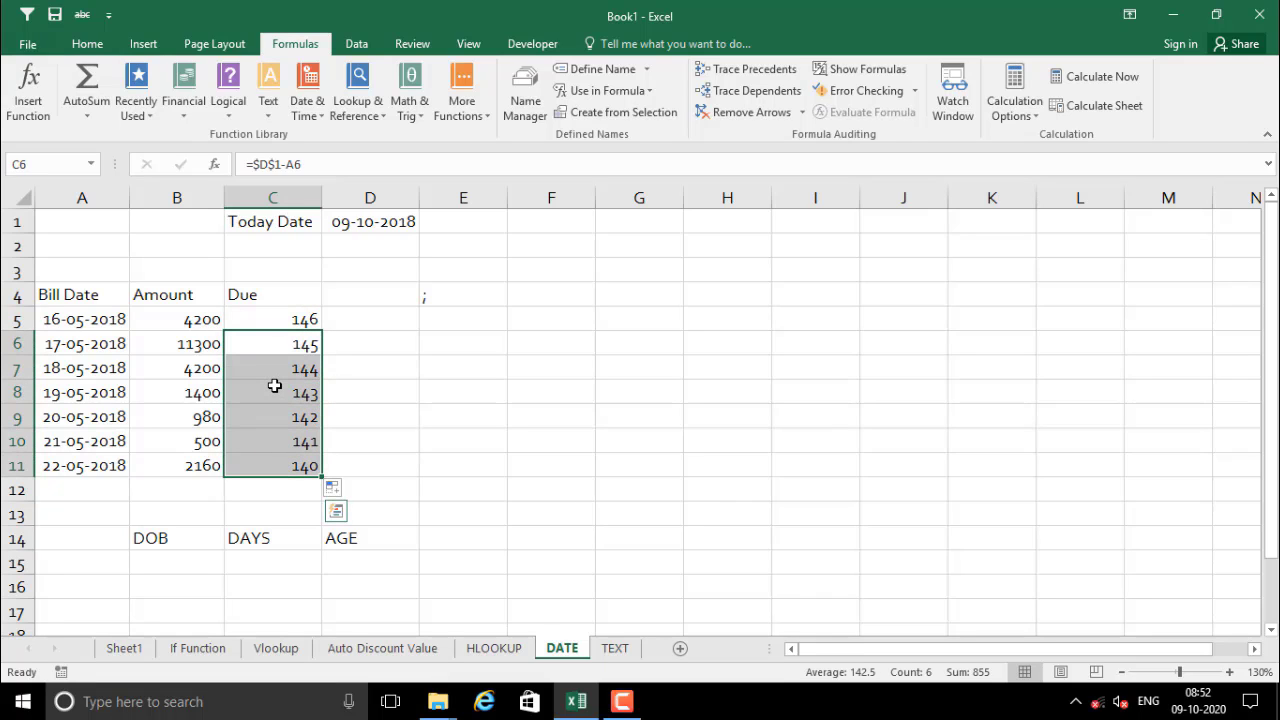
pyautogui.moveTo(261, 347); pyautogui.dragTo(279, 488)
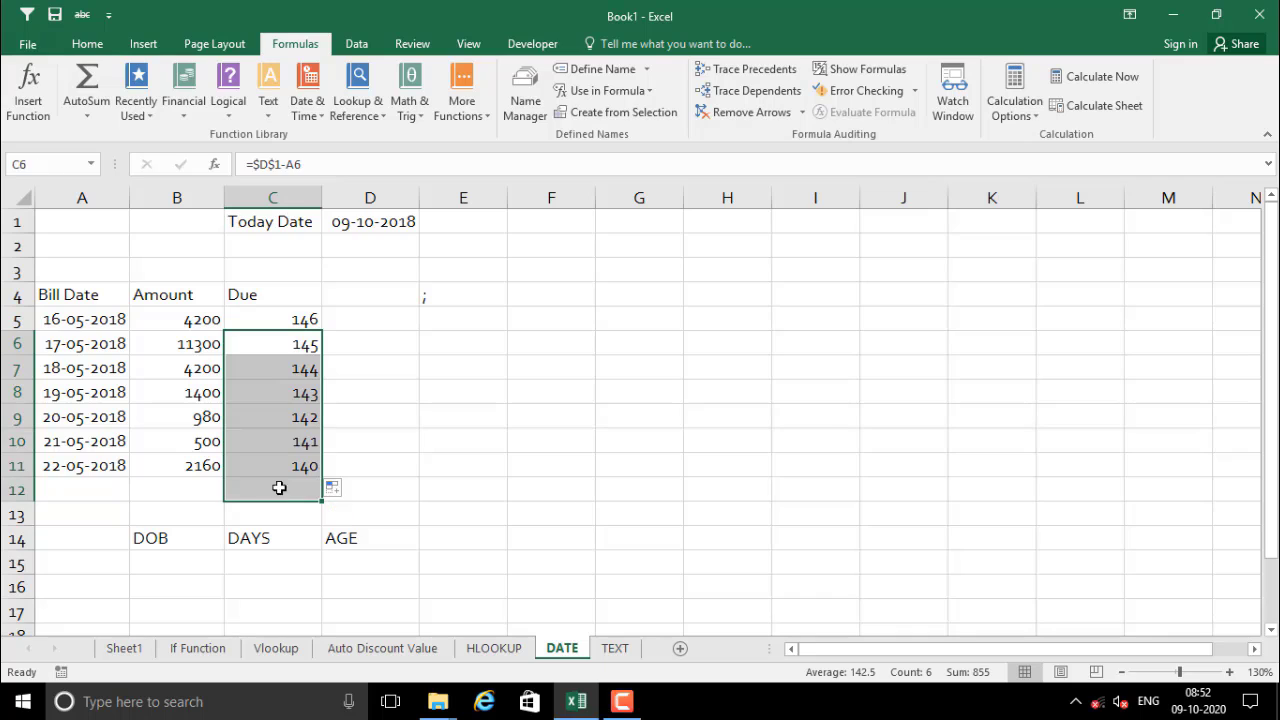
pyautogui.press('Delete')
# - Fill the formula =$D$1-A5 from C5 down to C11 to calculate the days due for every bill
pyautogui.click(303, 320)
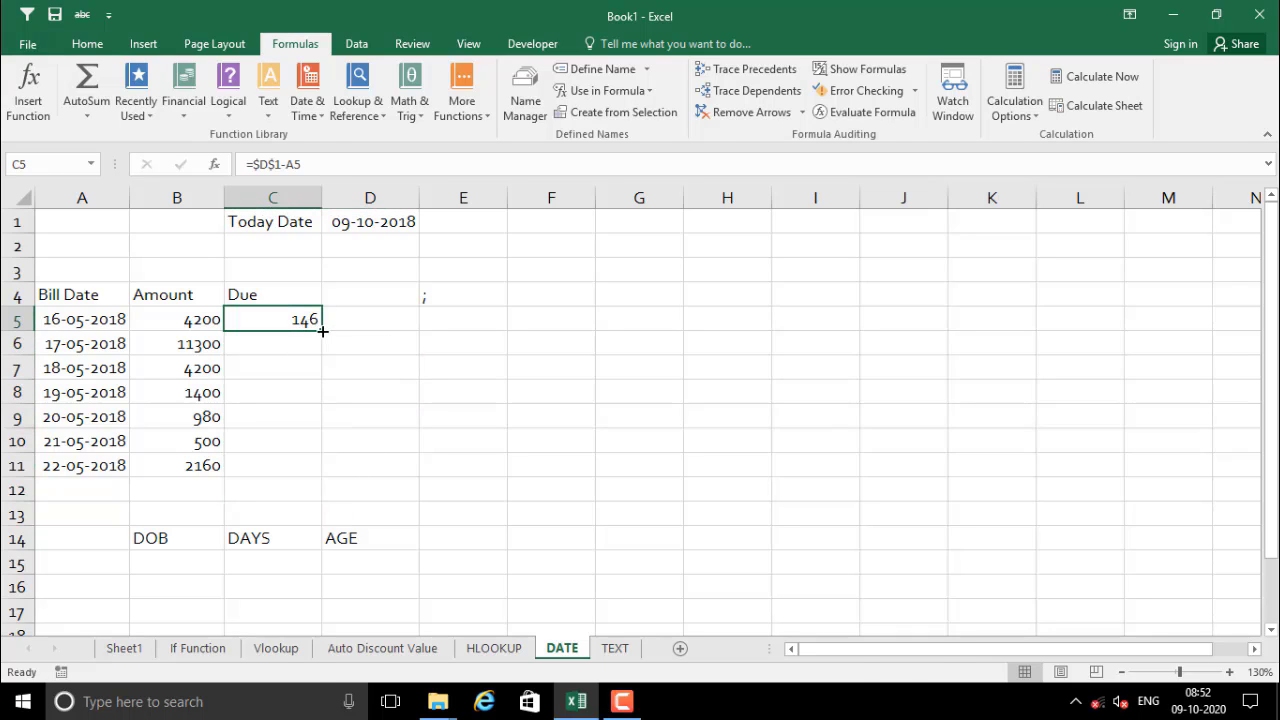
pyautogui.moveTo(322, 331); pyautogui.dragTo(262, 462)
pyautogui.click(268, 445)
pyautogui.moveTo(294, 363); pyautogui.dragTo(302, 449)
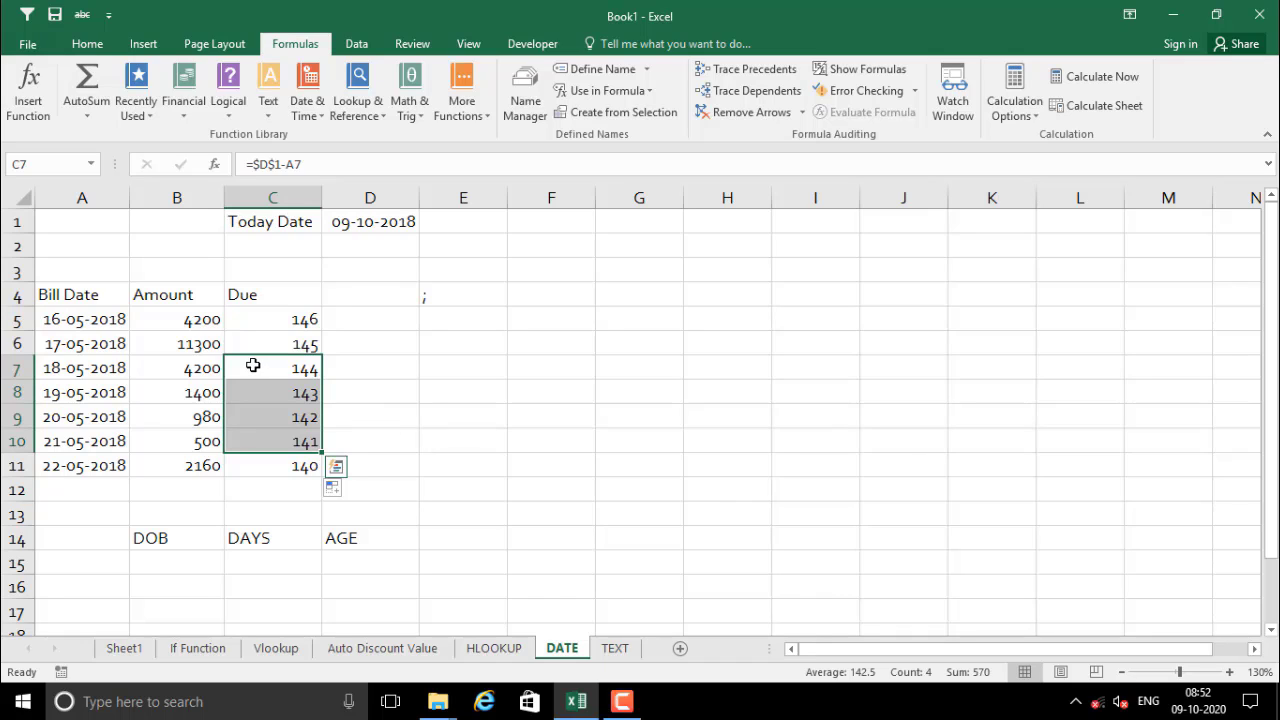
pyautogui.moveTo(258, 318); pyautogui.dragTo(278, 462)
pyautogui.click(379, 374)
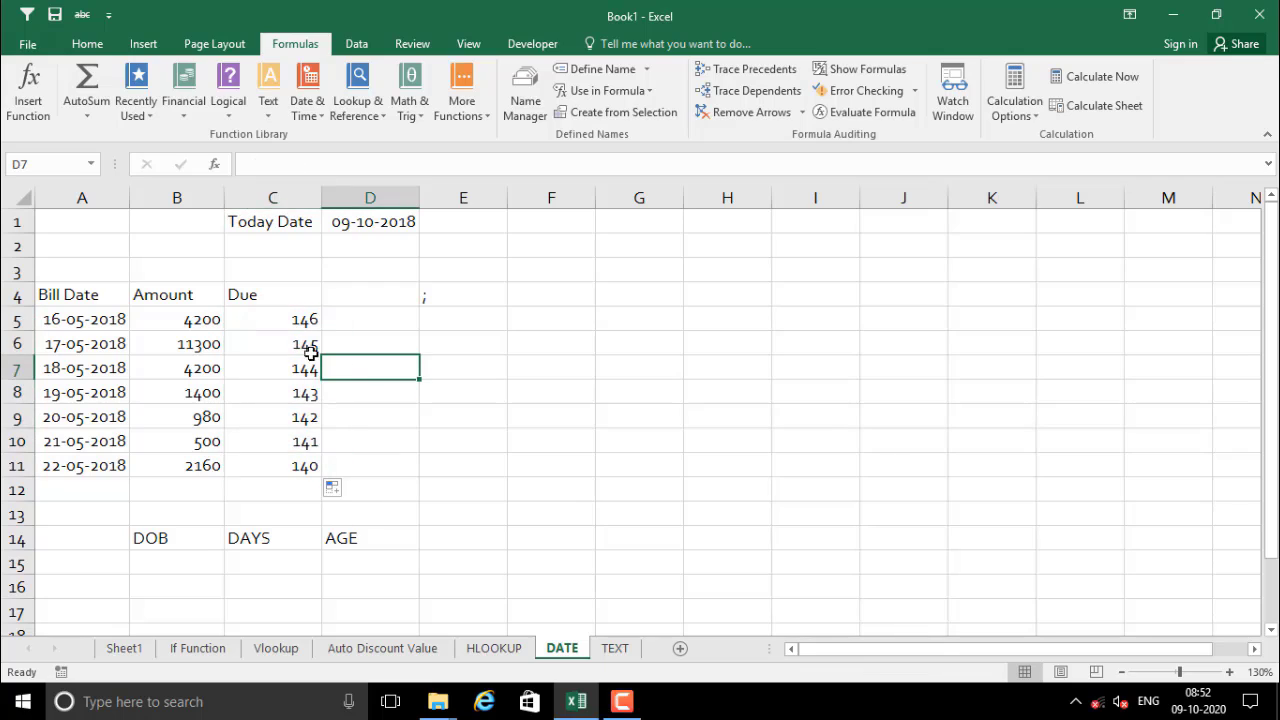
pyautogui.moveTo(285, 322); pyautogui.dragTo(282, 340)
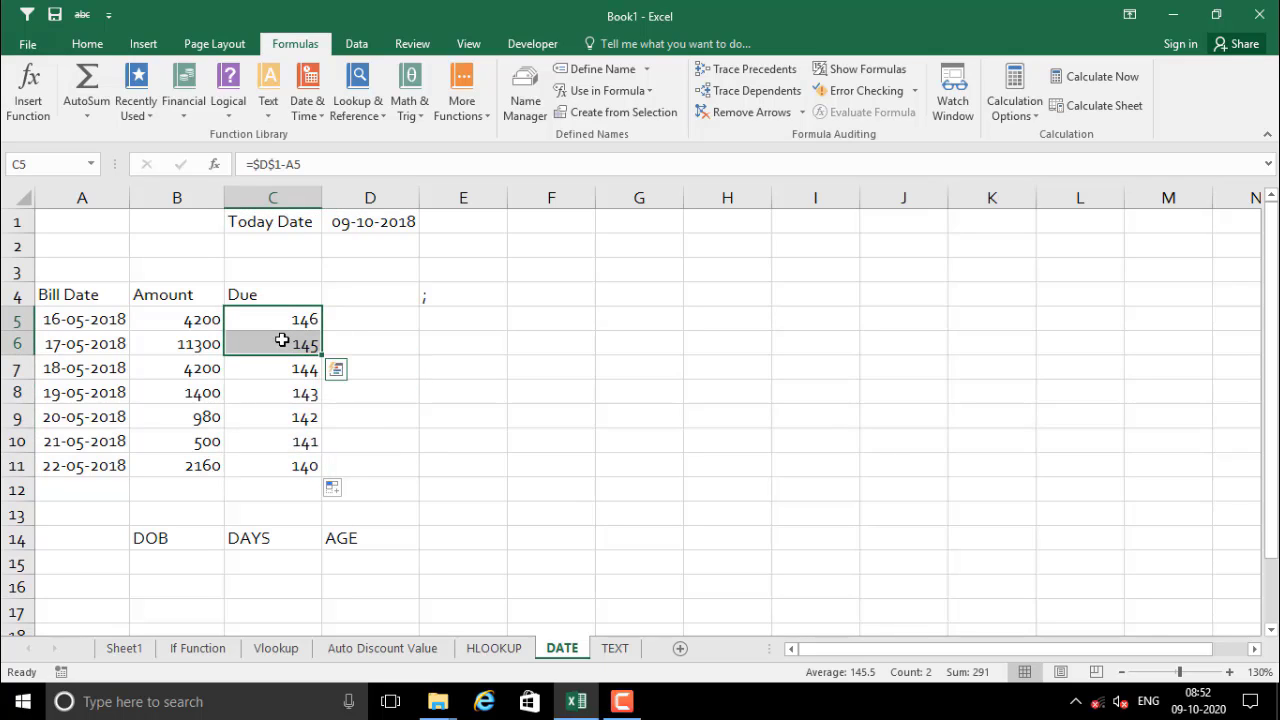
# - Set the number format of the bill dates in A5:A11 to General
pyautogui.click(95, 325)
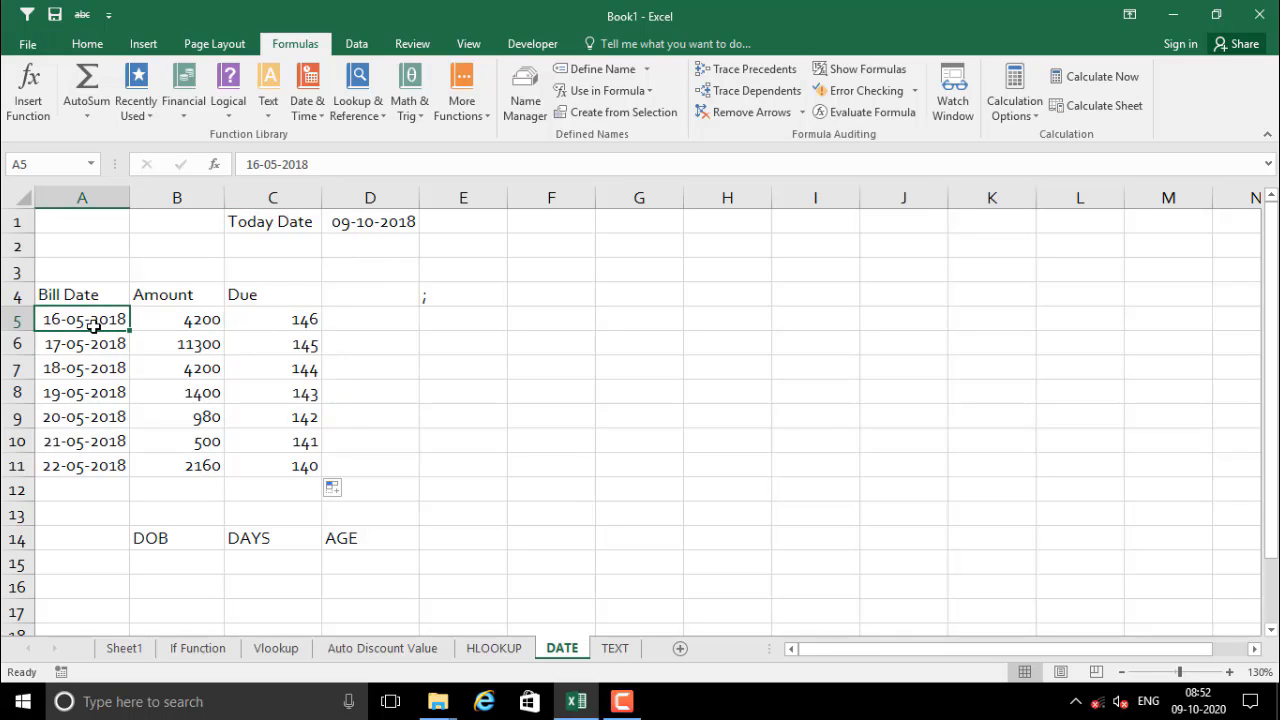
pyautogui.moveTo(93, 320); pyautogui.dragTo(85, 462)
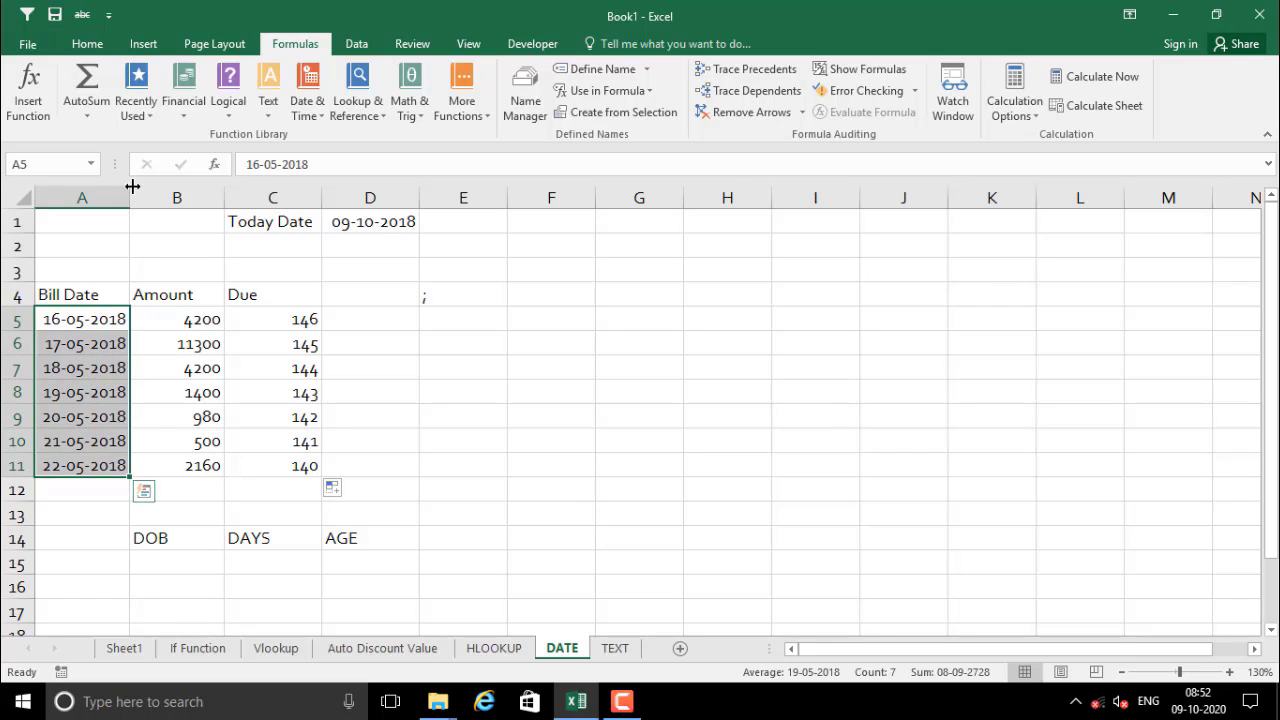
pyautogui.click(87, 44)
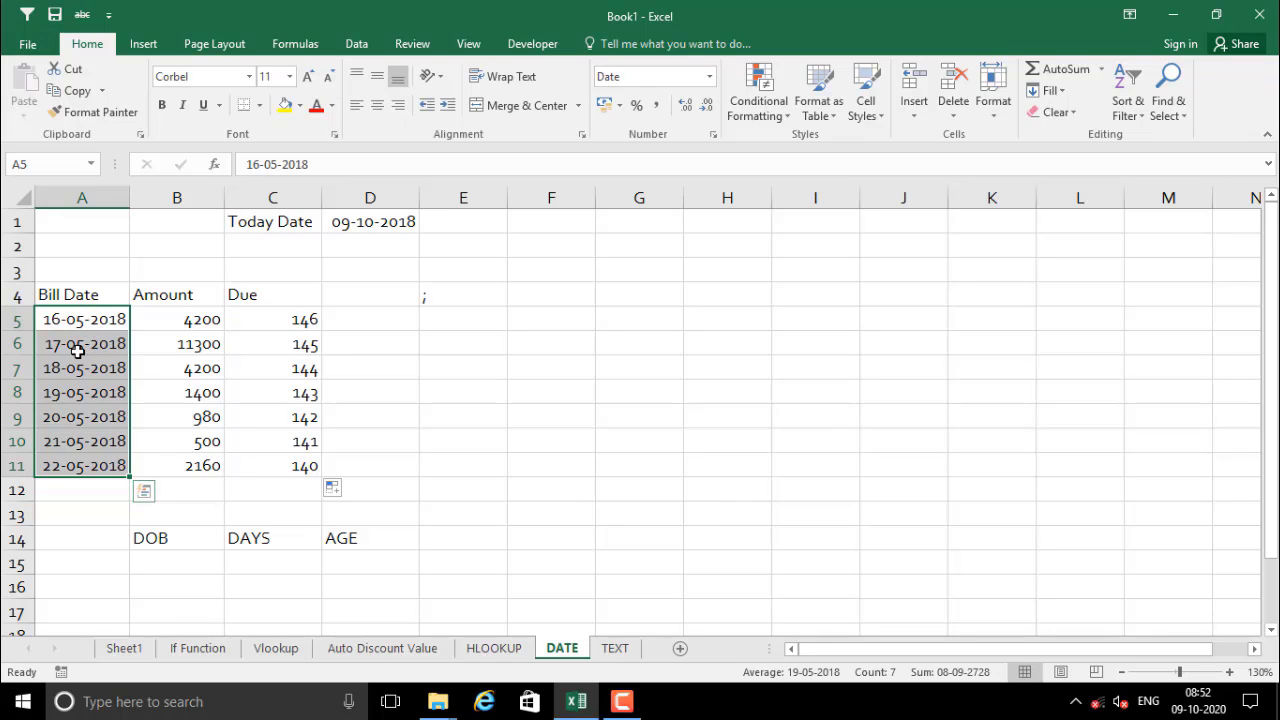
pyautogui.click(658, 79)
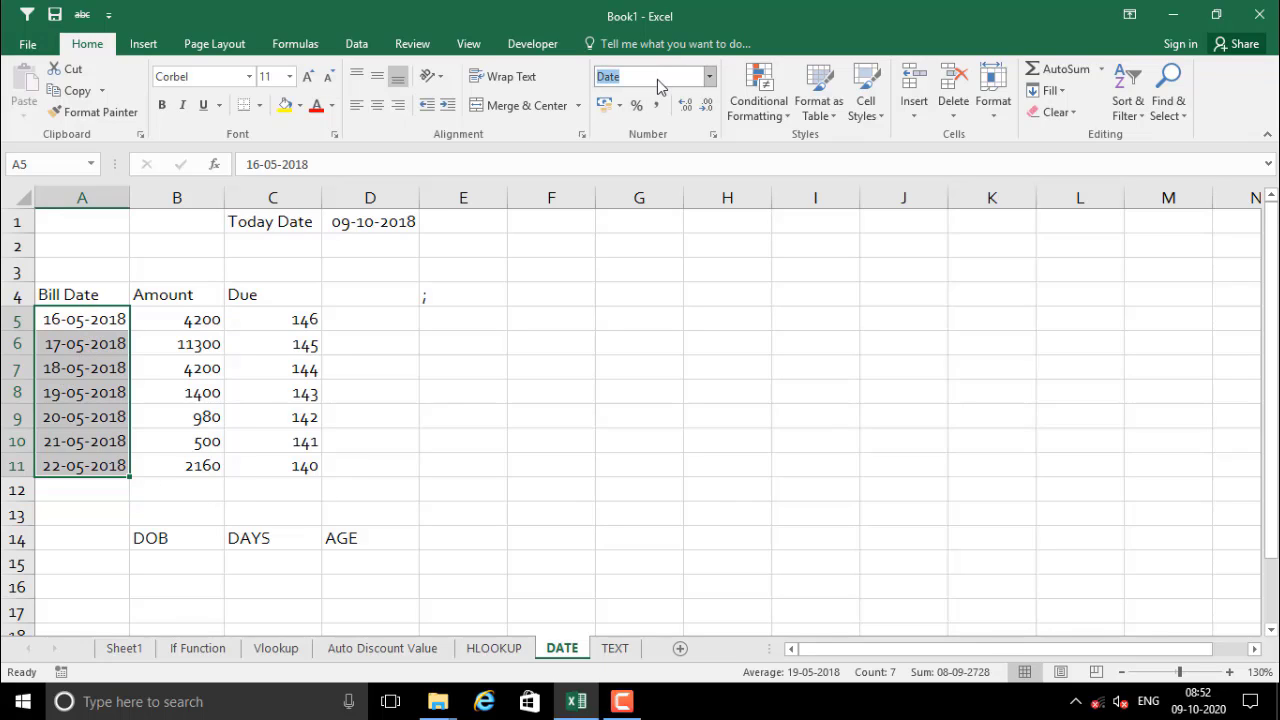
pyautogui.write('General')
pyautogui.press('Return')
# - Examine the serial numbers behind the bill dates in A5:A11
pyautogui.click(100, 321)
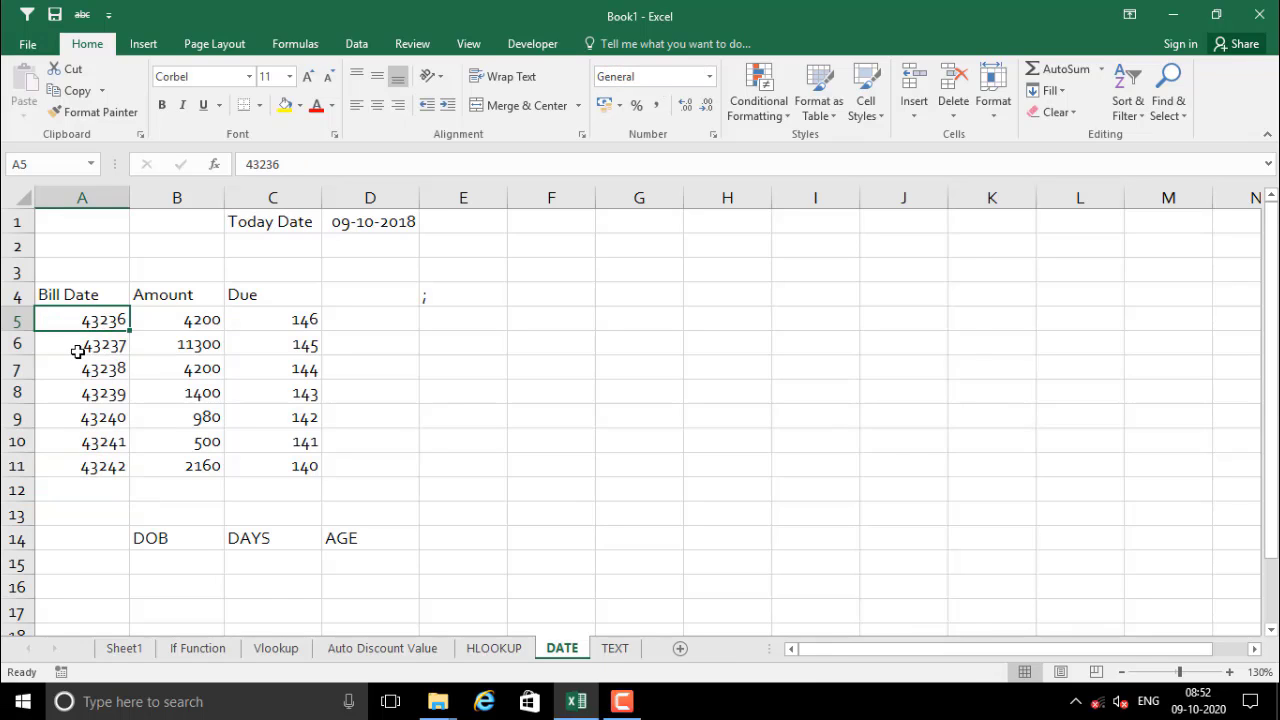
pyautogui.moveTo(79, 375); pyautogui.dragTo(80, 468)
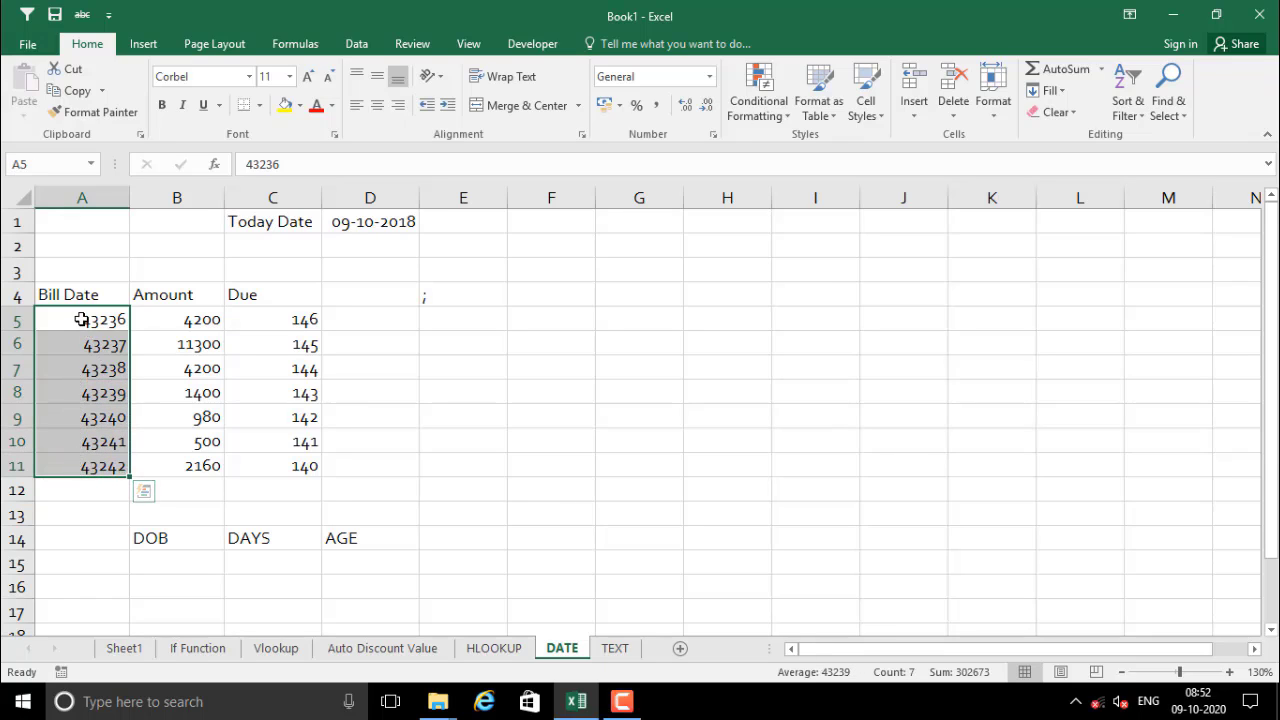
pyautogui.click(86, 318)
pyautogui.click(87, 340)
pyautogui.click(88, 384)
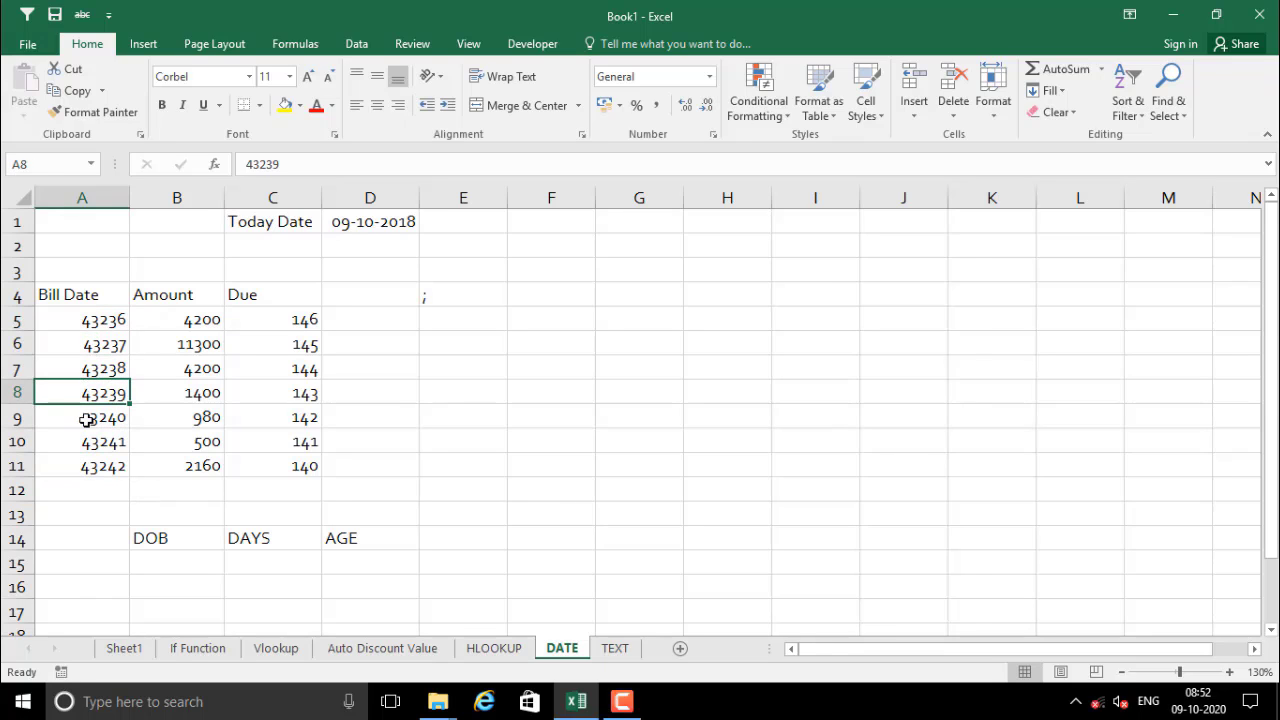
pyautogui.click(86, 418)
pyautogui.click(95, 350)
# - Set the number format of the Today Date cell D1 to General
pyautogui.click(395, 227)
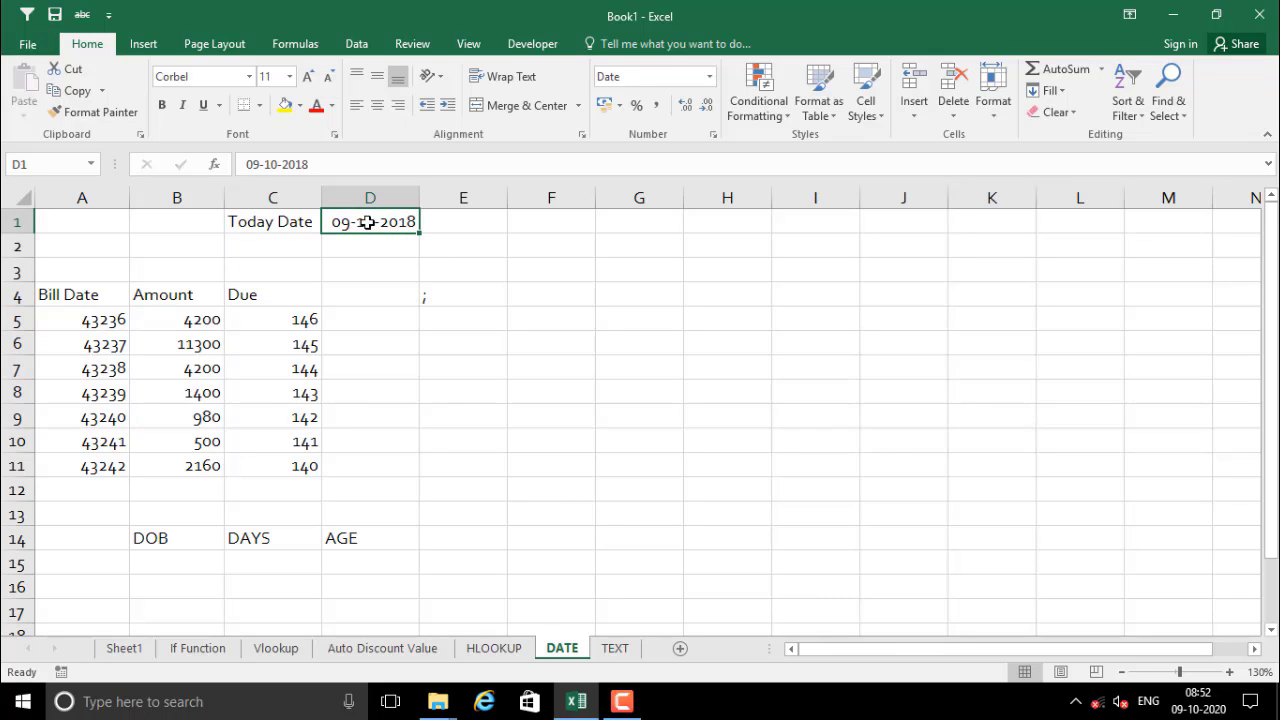
pyautogui.click(630, 78)
pyautogui.write('General')
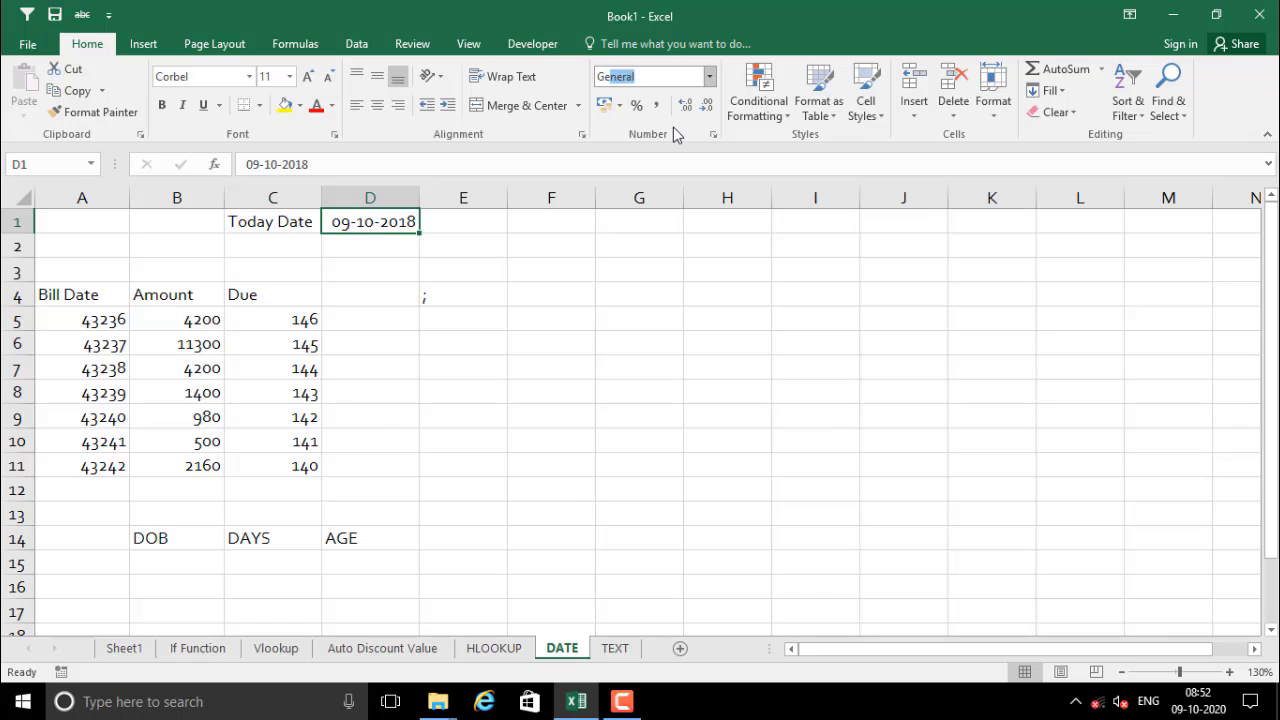
pyautogui.press('Return')
pyautogui.click(364, 290)
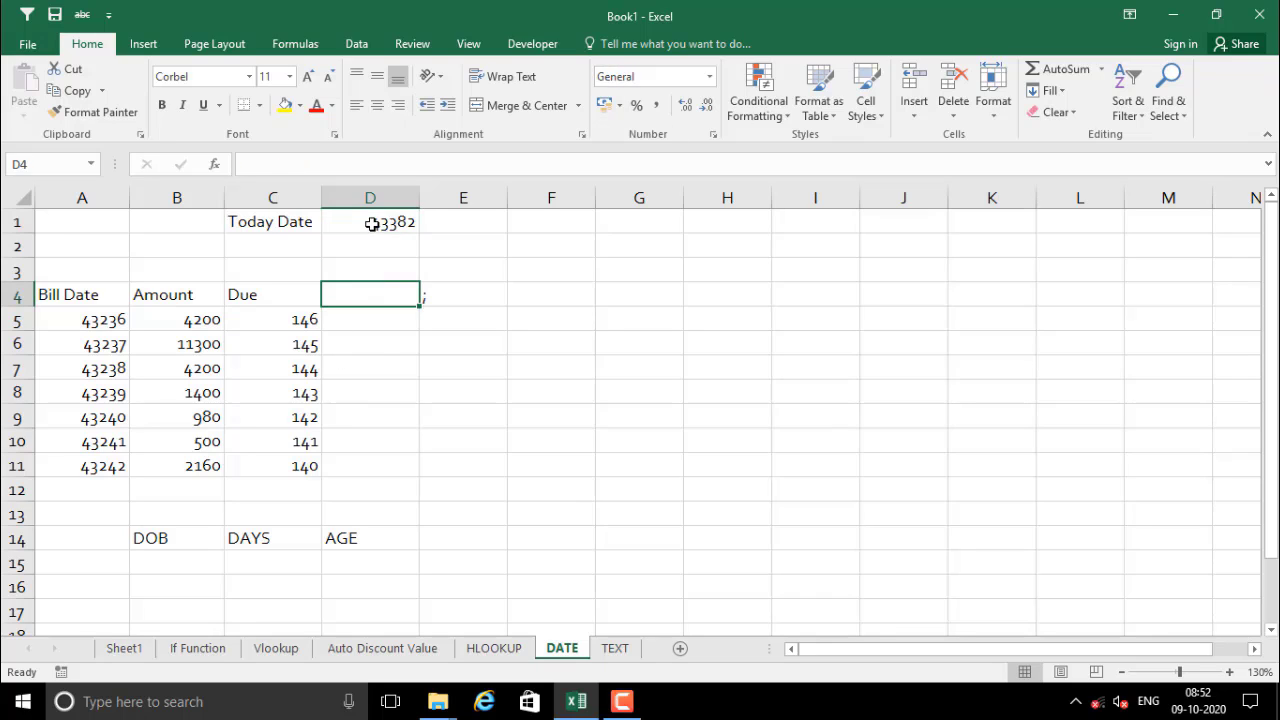
# - Restore the Date number format in D1 and the bill dates in A5:A11
pyautogui.click(371, 224)
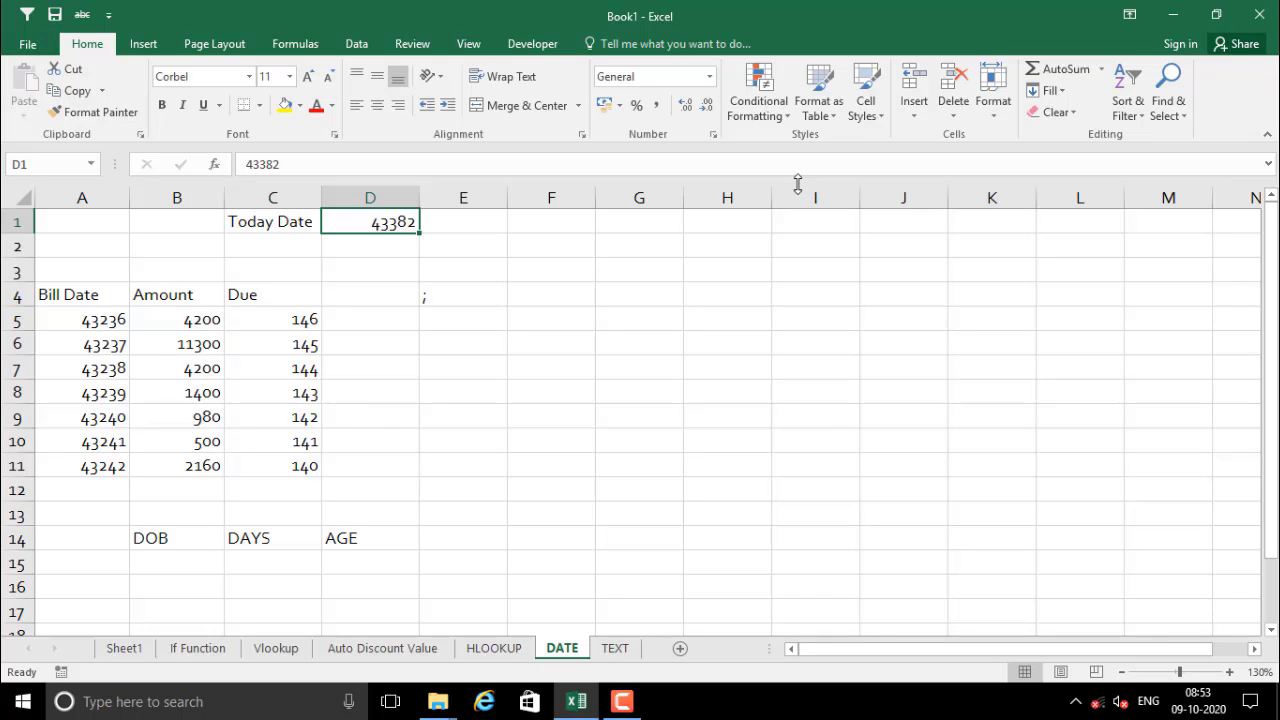
pyautogui.click(690, 76)
pyautogui.write('DA')
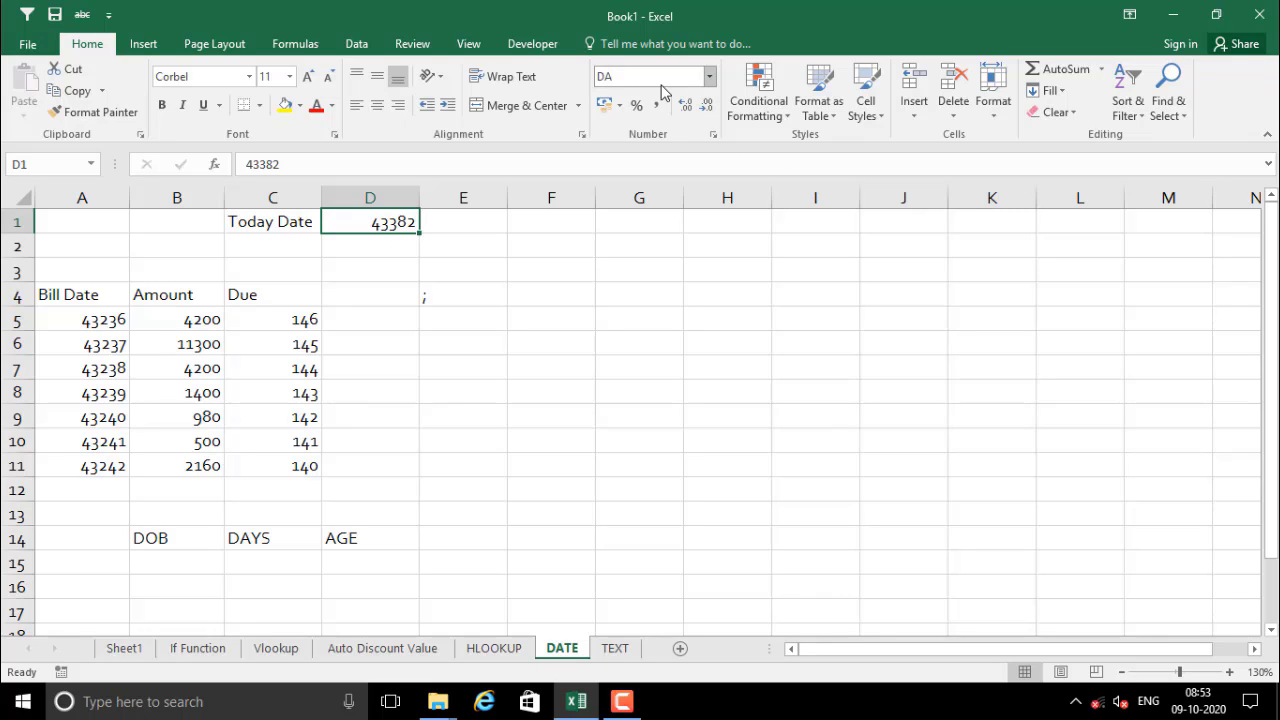
pyautogui.press('Return')
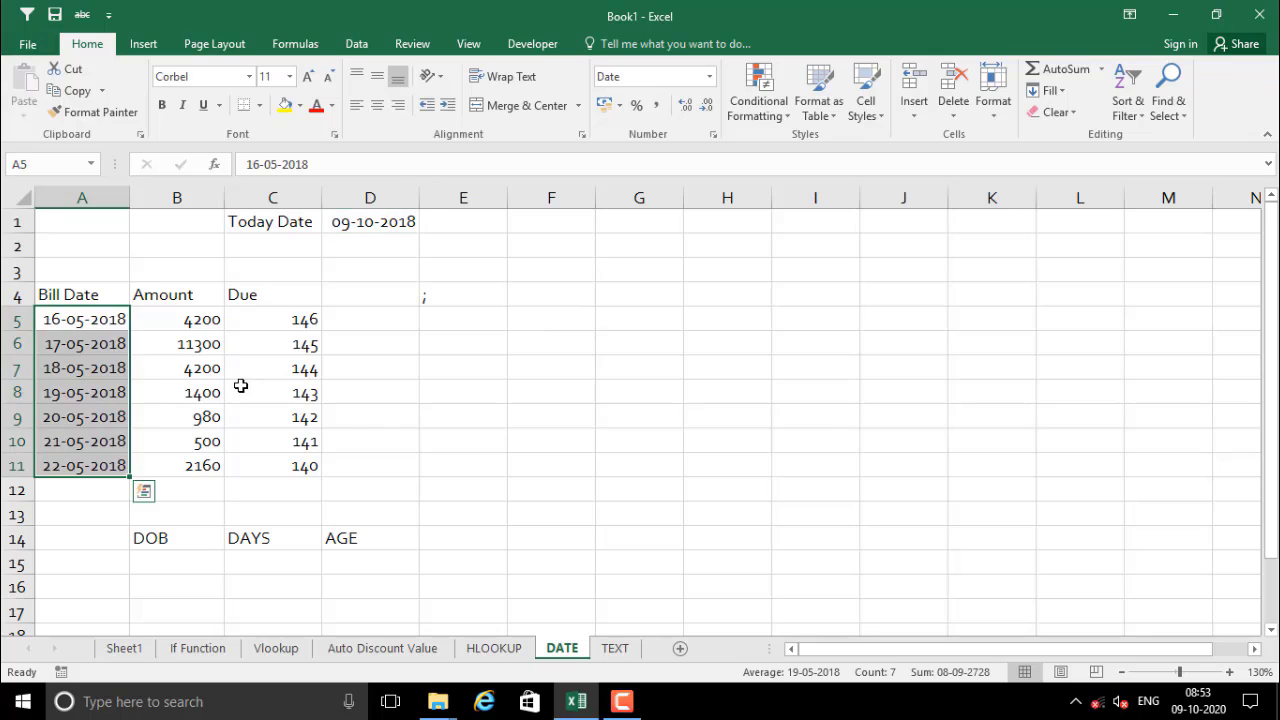
pyautogui.click(478, 403)
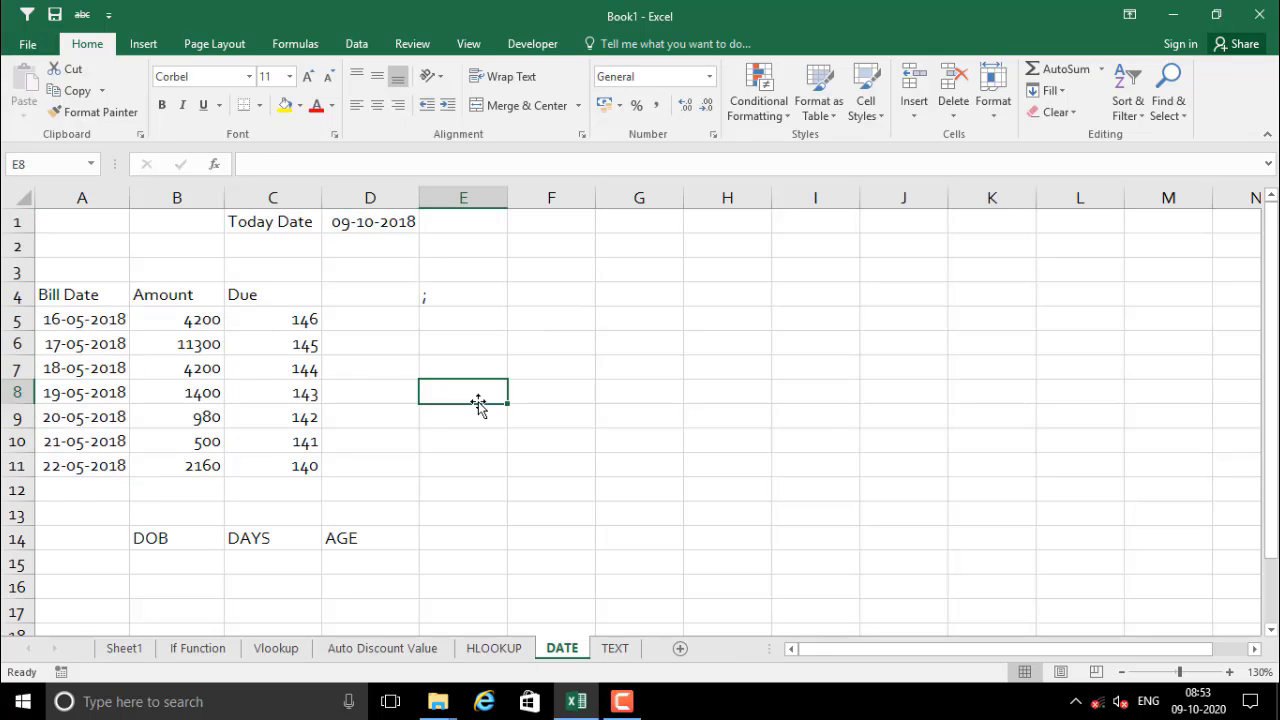
# - Review the available number formats for the bill date in A7 and leave the list without choosing one
pyautogui.click(76, 368)
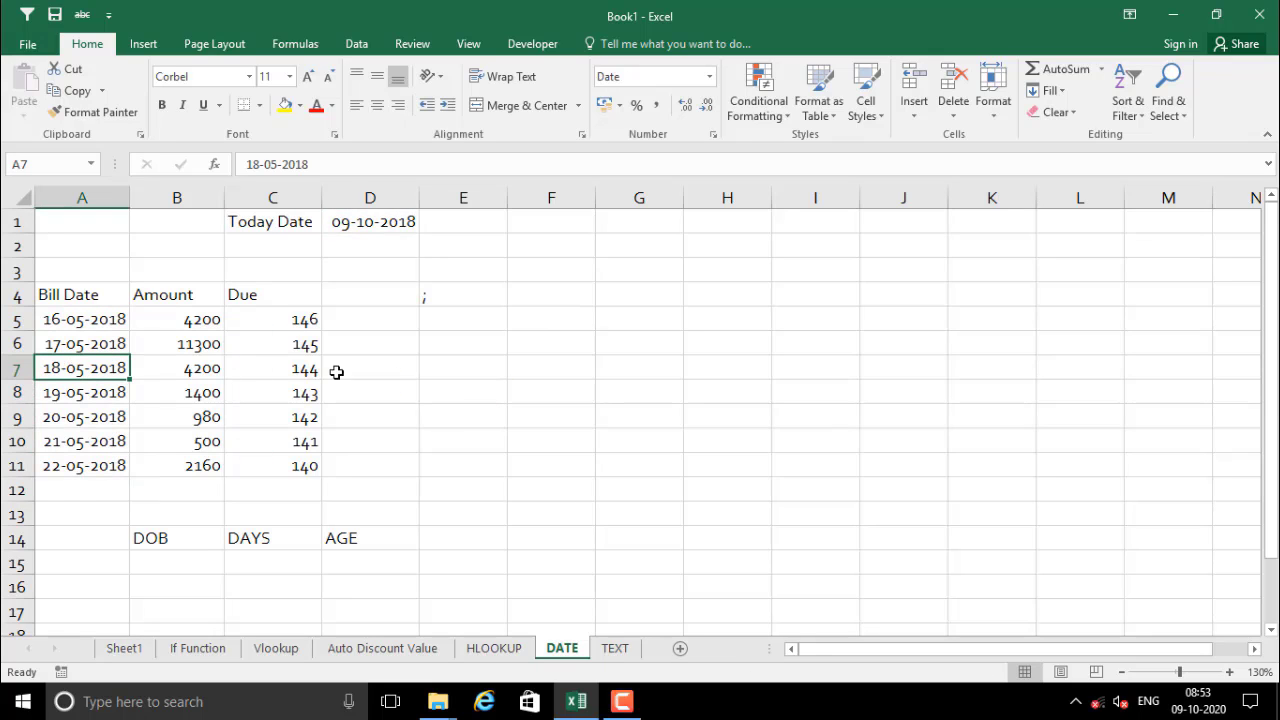
pyautogui.click(645, 77)
pyautogui.click(708, 78)
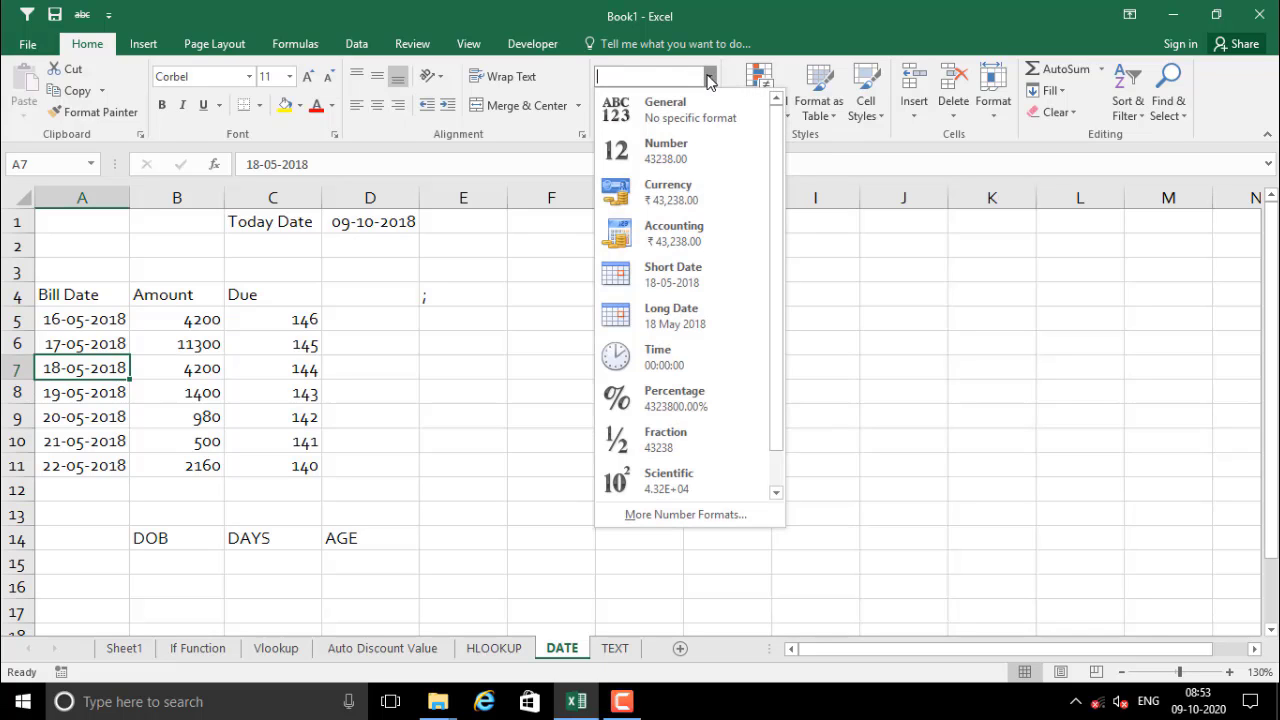
pyautogui.click(452, 338)
pyautogui.scroll(-1, 369, 487)
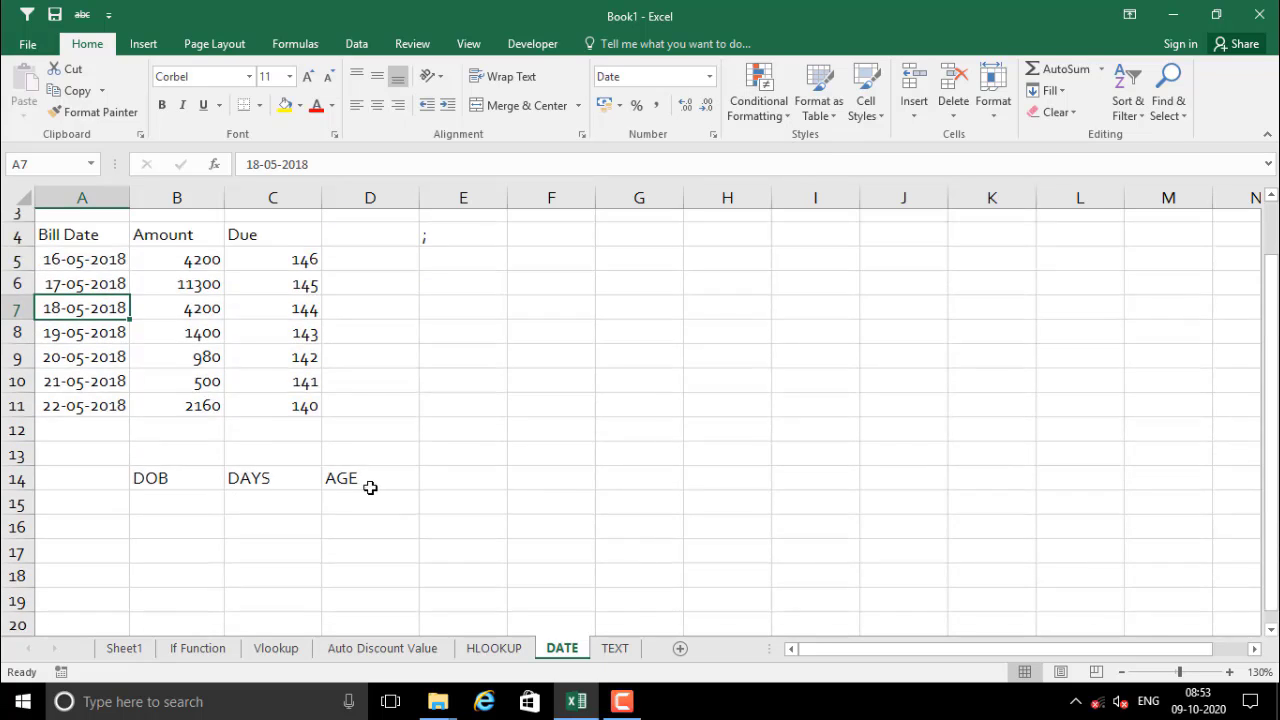
pyautogui.scroll(1, 368, 484)
pyautogui.scroll(-1, 366, 477)
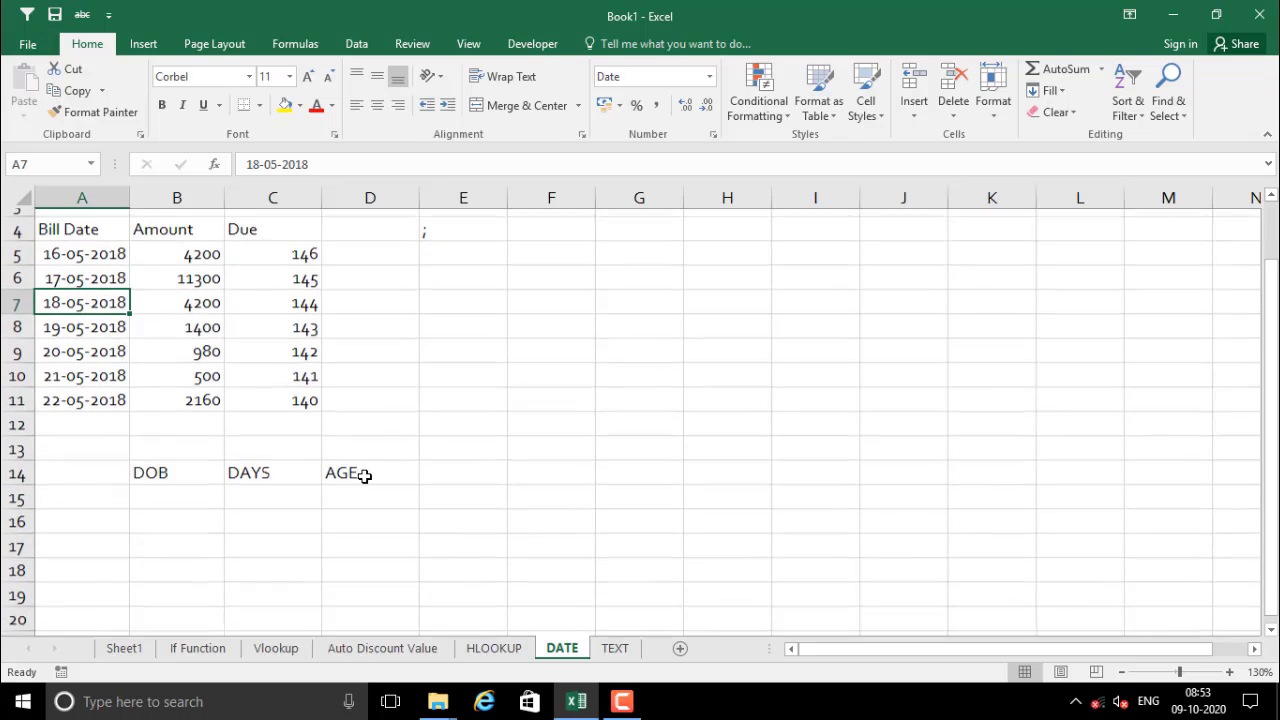
# - Enter the date of birth in B15 under the DOB heading
pyautogui.scroll(1, 223, 500)
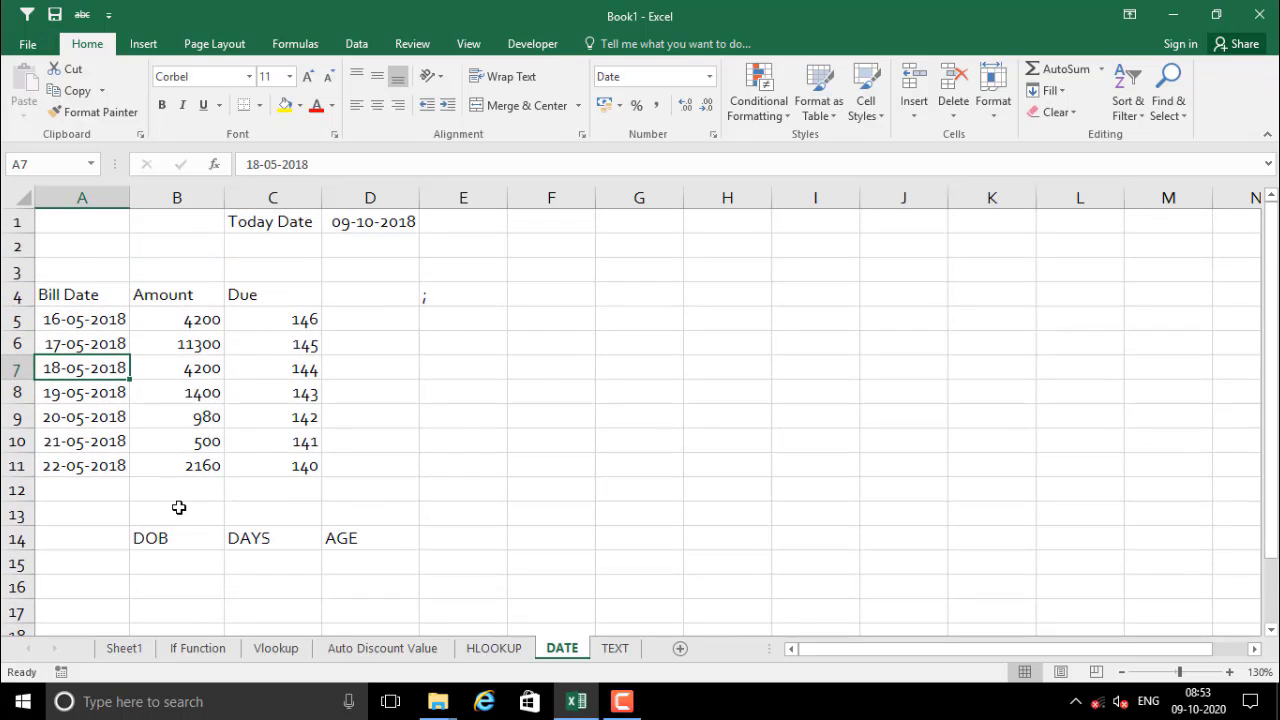
pyautogui.scroll(-2, 180, 507)
pyautogui.click(176, 418)
pyautogui.scroll(2, 300, 450)
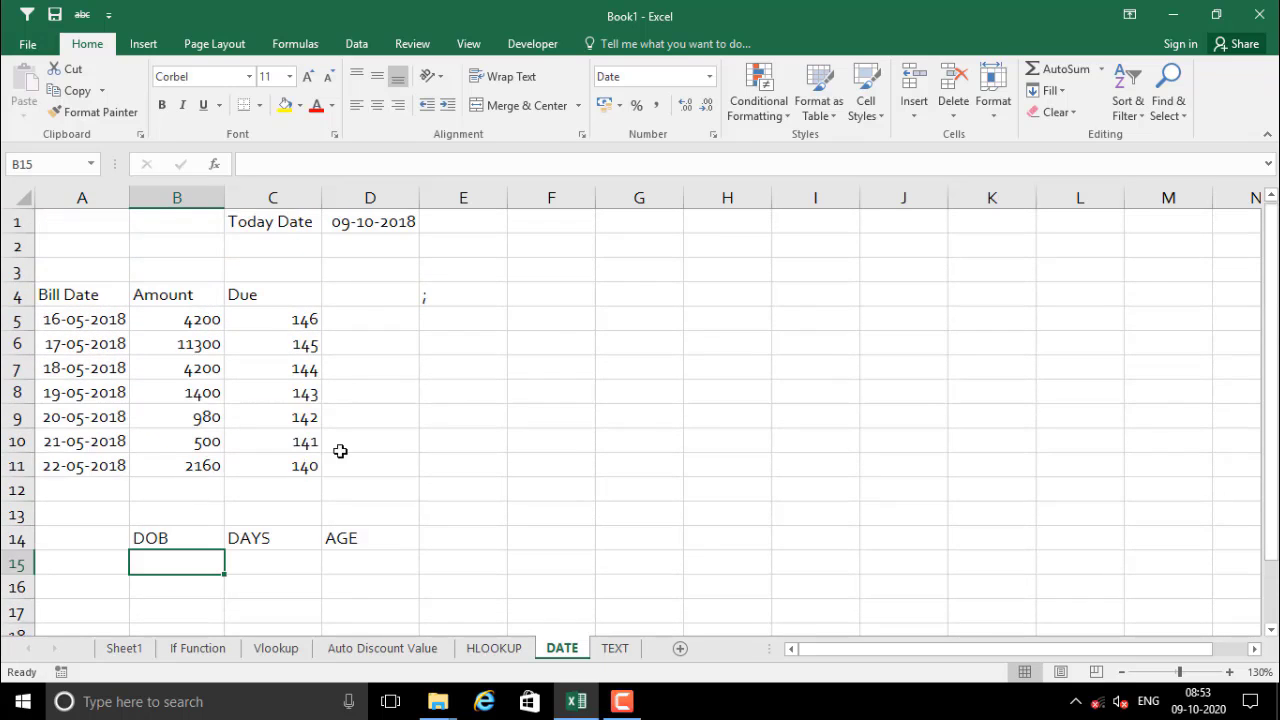
pyautogui.scroll(-2, 440, 477)
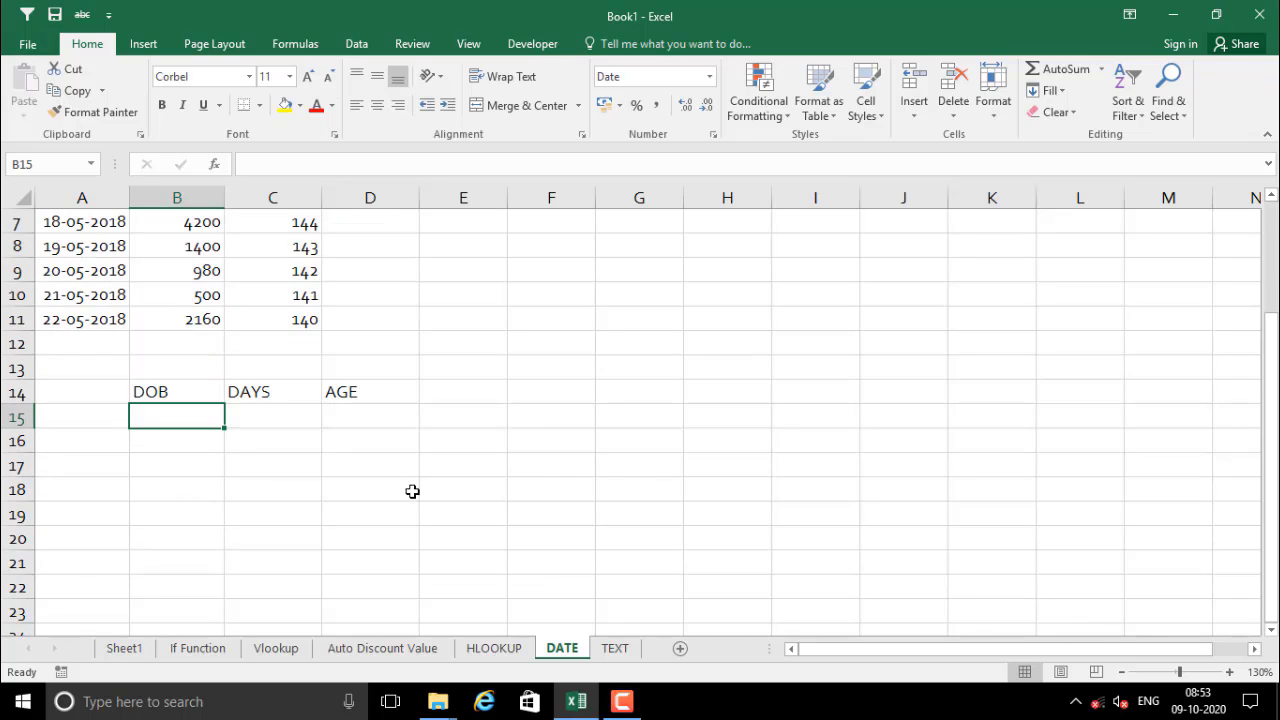
pyautogui.scroll(2, 411, 490)
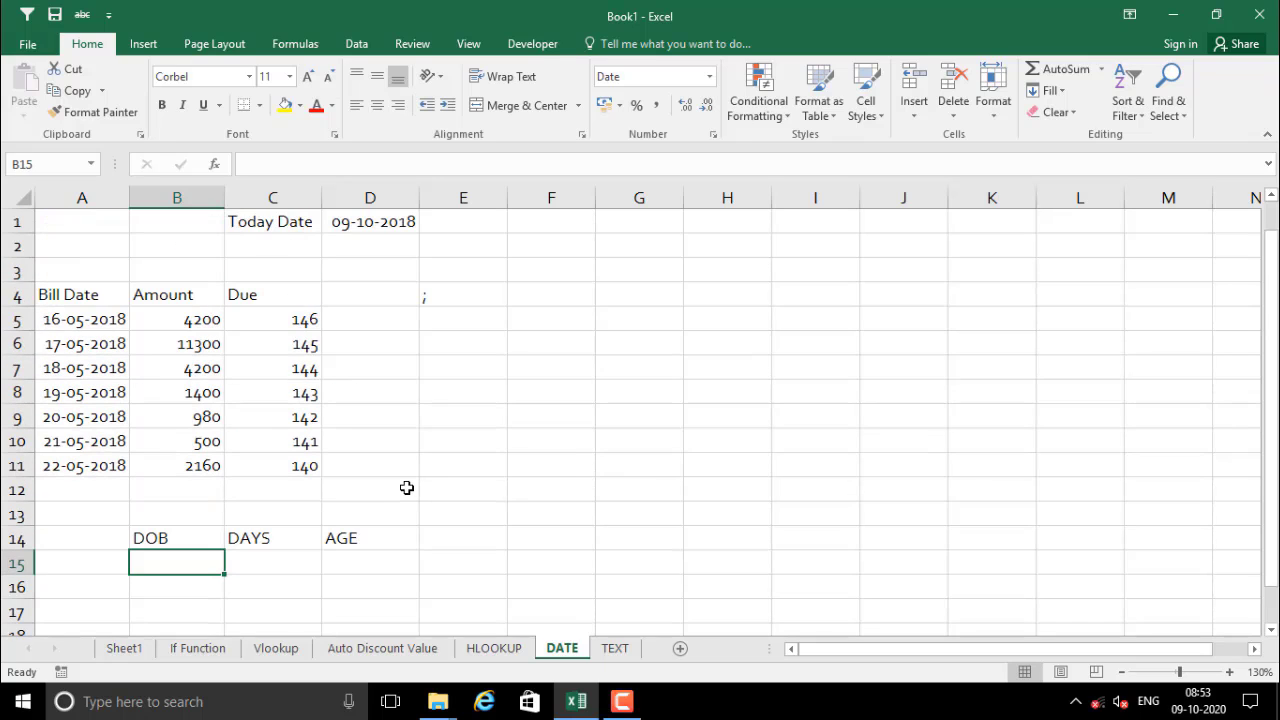
pyautogui.click(257, 567)
pyautogui.click(177, 566)
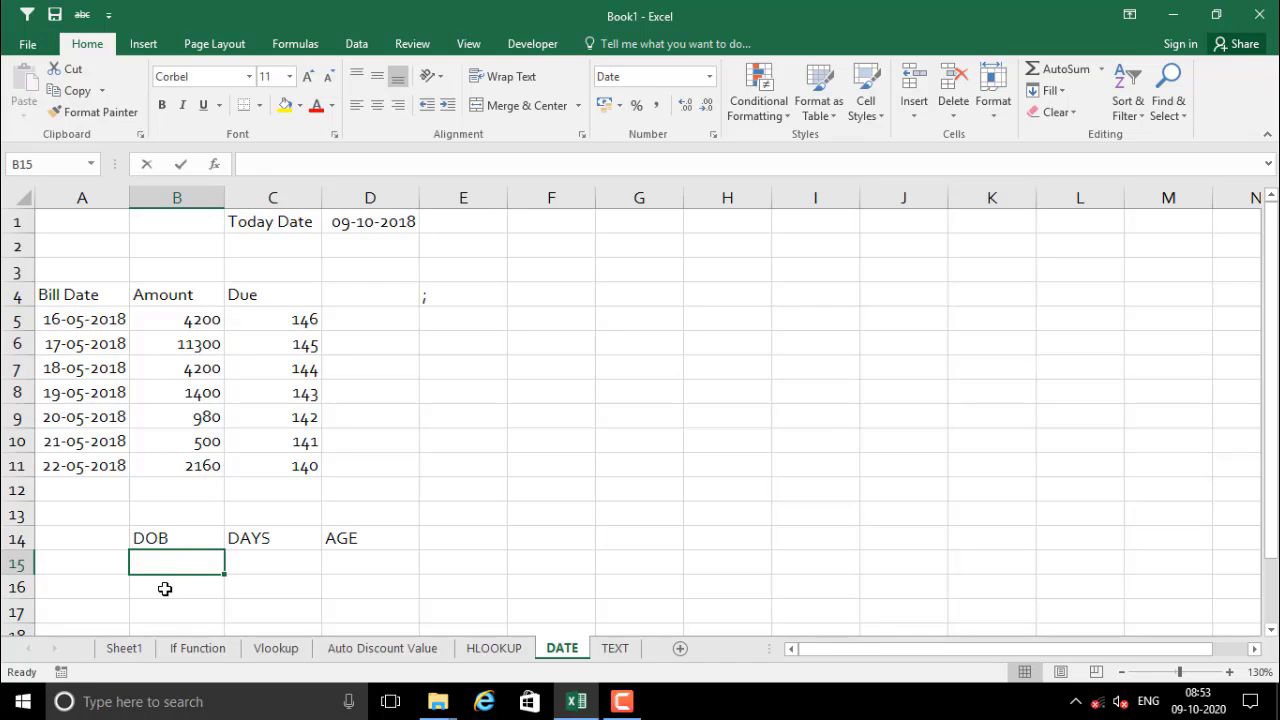
pyautogui.write('22/12/19')
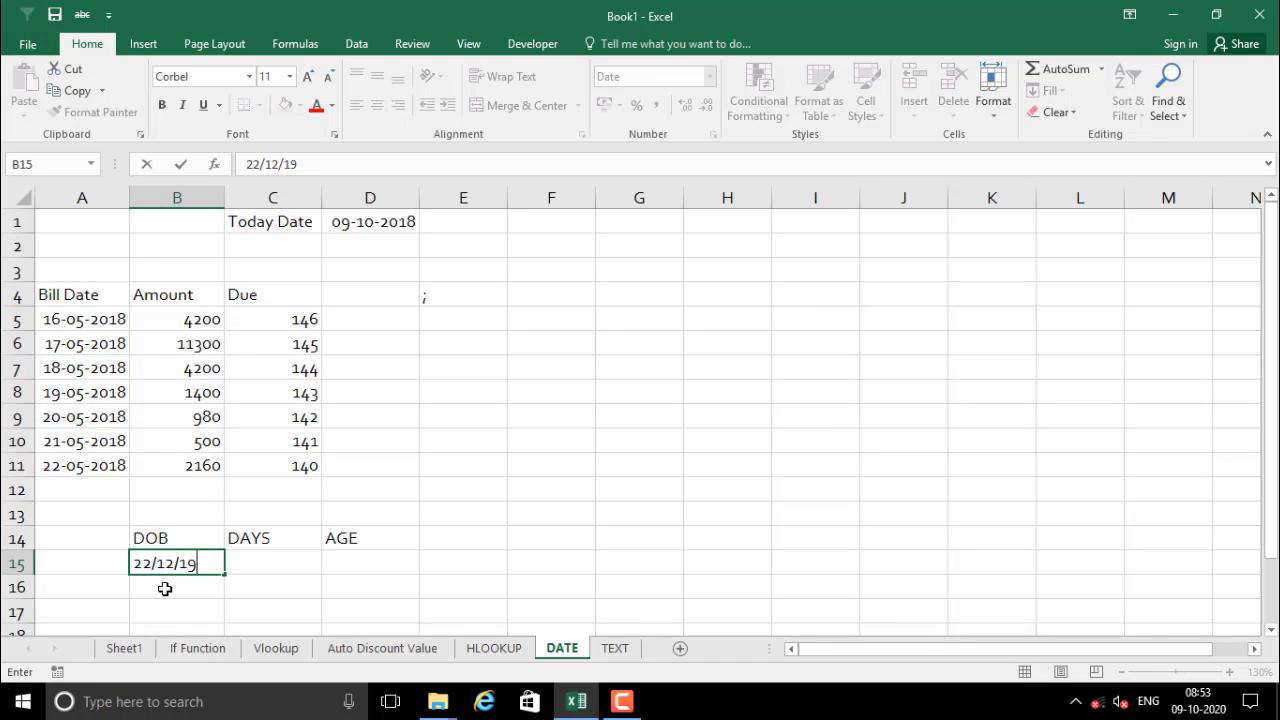
pyautogui.write('85')
pyautogui.press('Return')
# - Calculate the days since birth in C15 with the formula =D1-B15
pyautogui.press('Up')
pyautogui.press('Right')
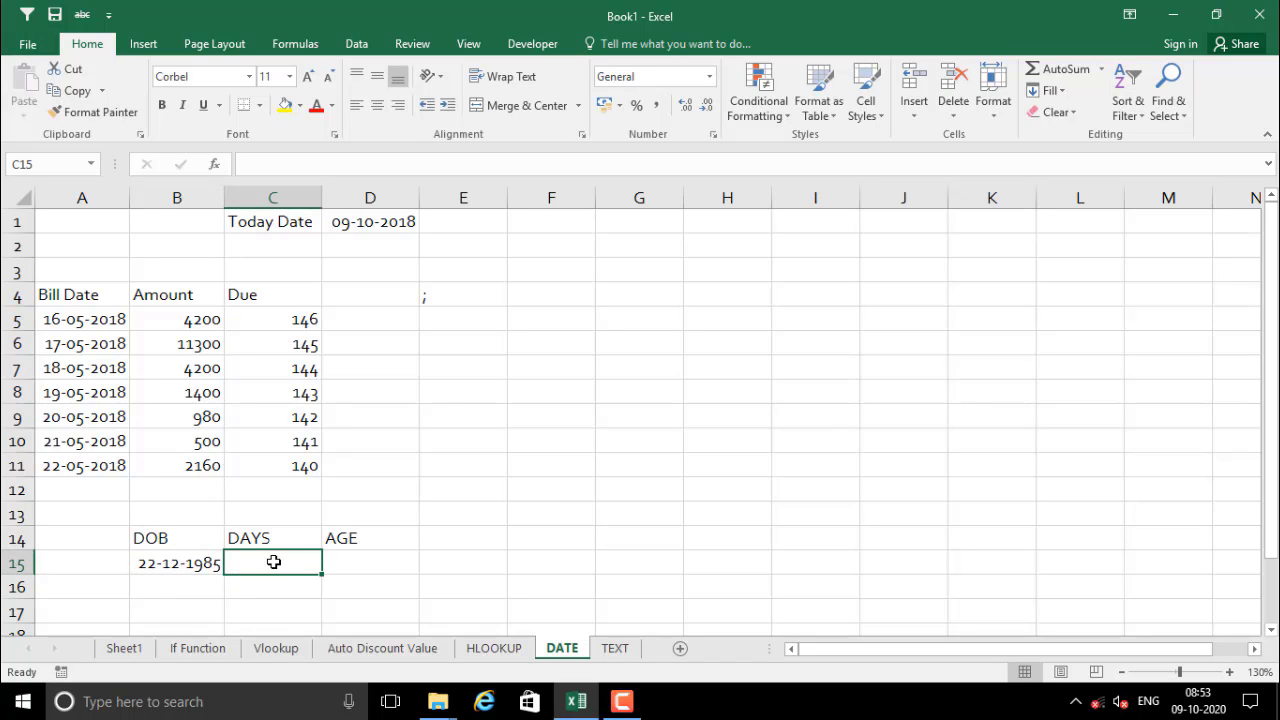
pyautogui.write('=')
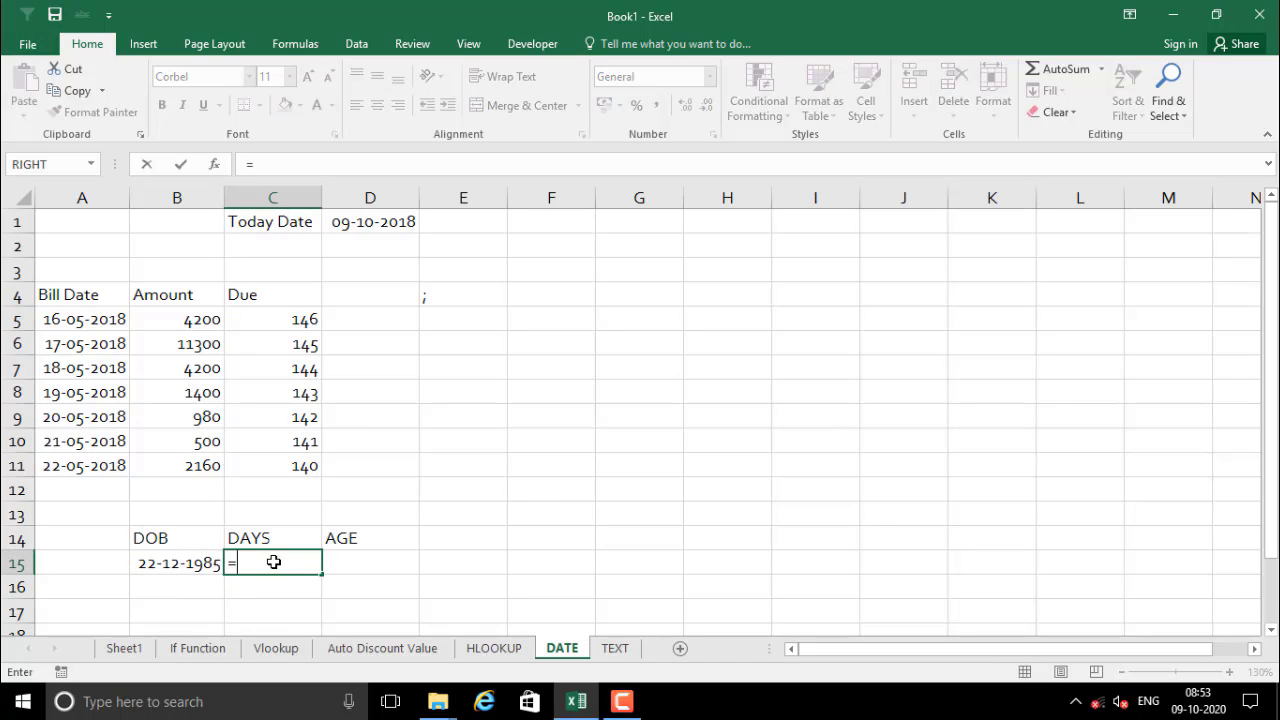
pyautogui.click(389, 224)
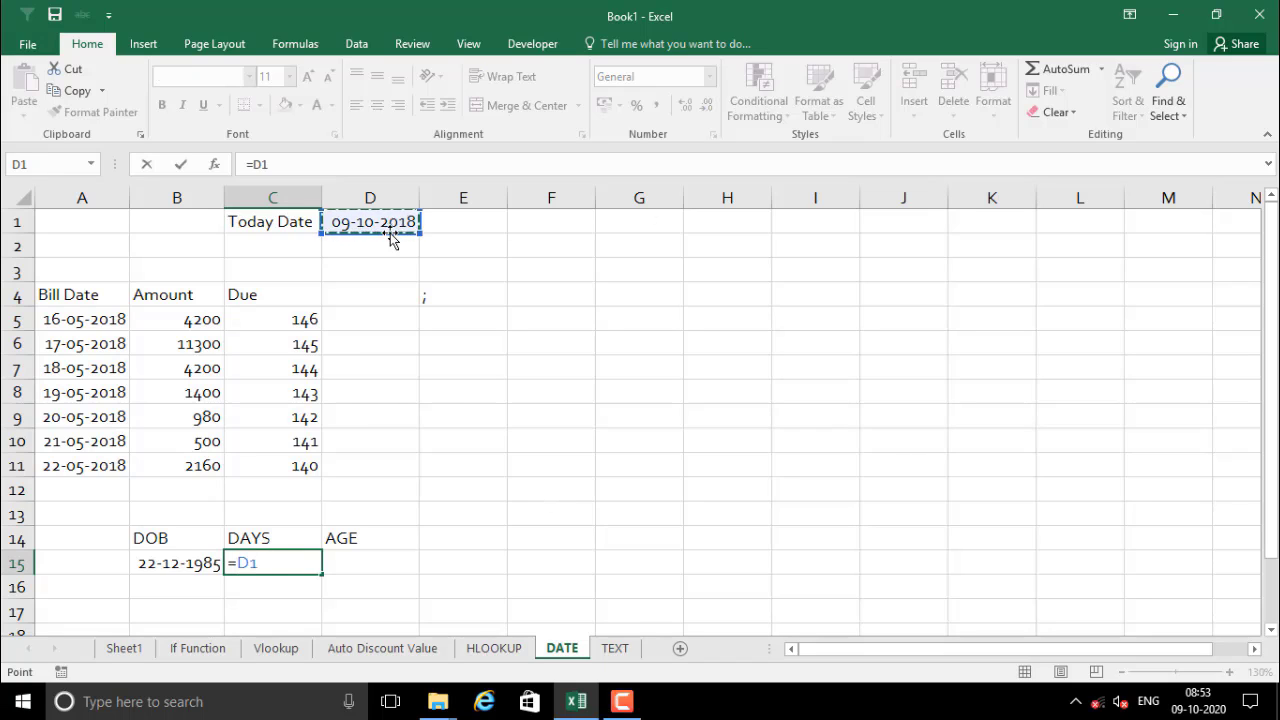
pyautogui.write('-')
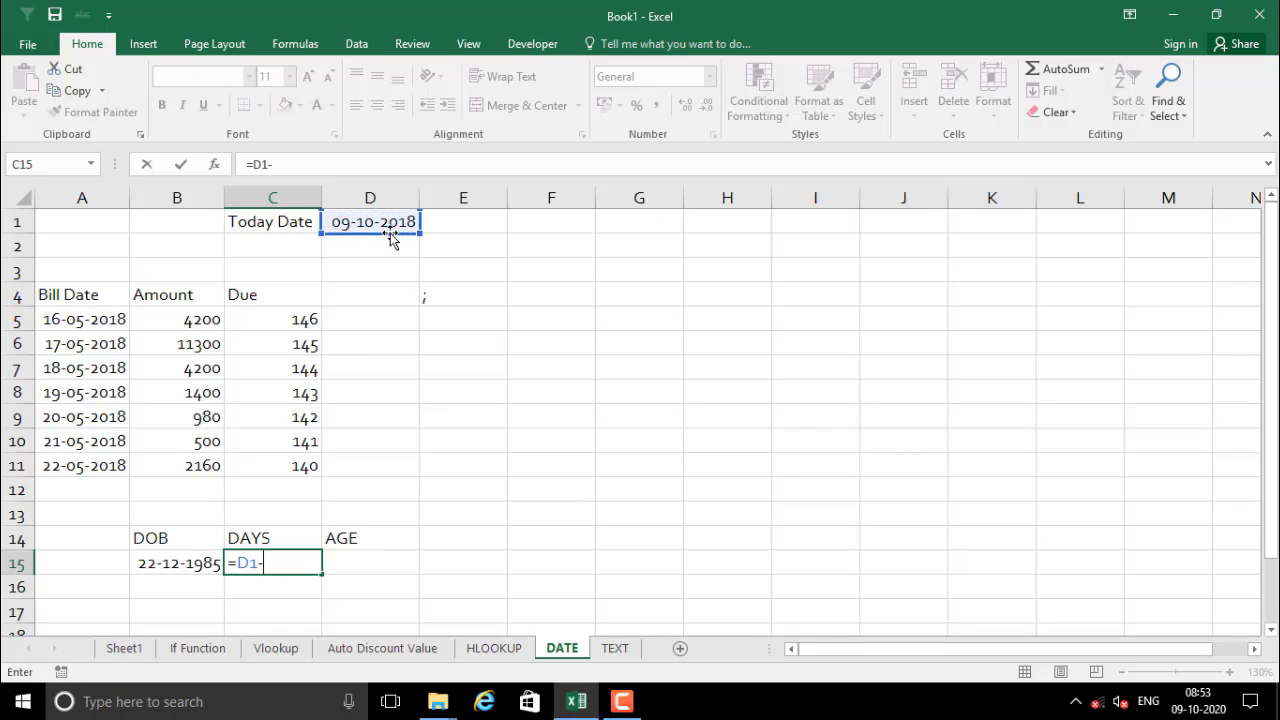
pyautogui.click(172, 562)
pyautogui.press('Return')
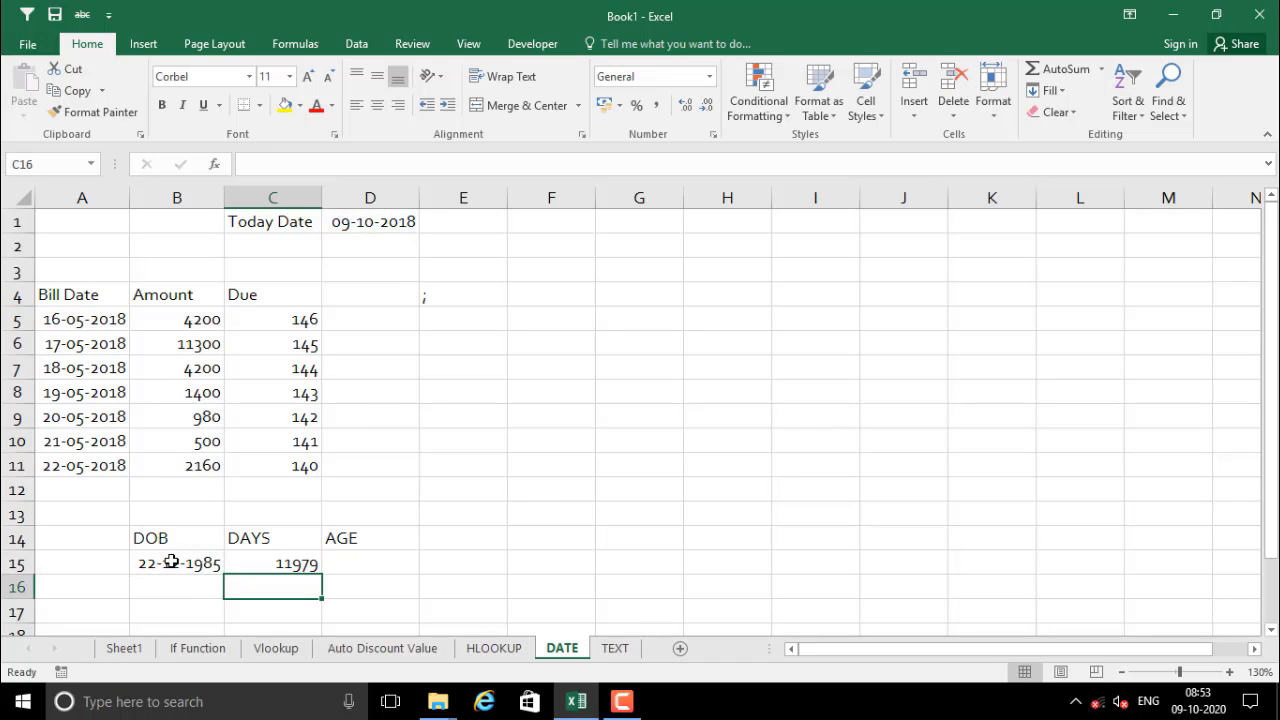
pyautogui.click(255, 563)
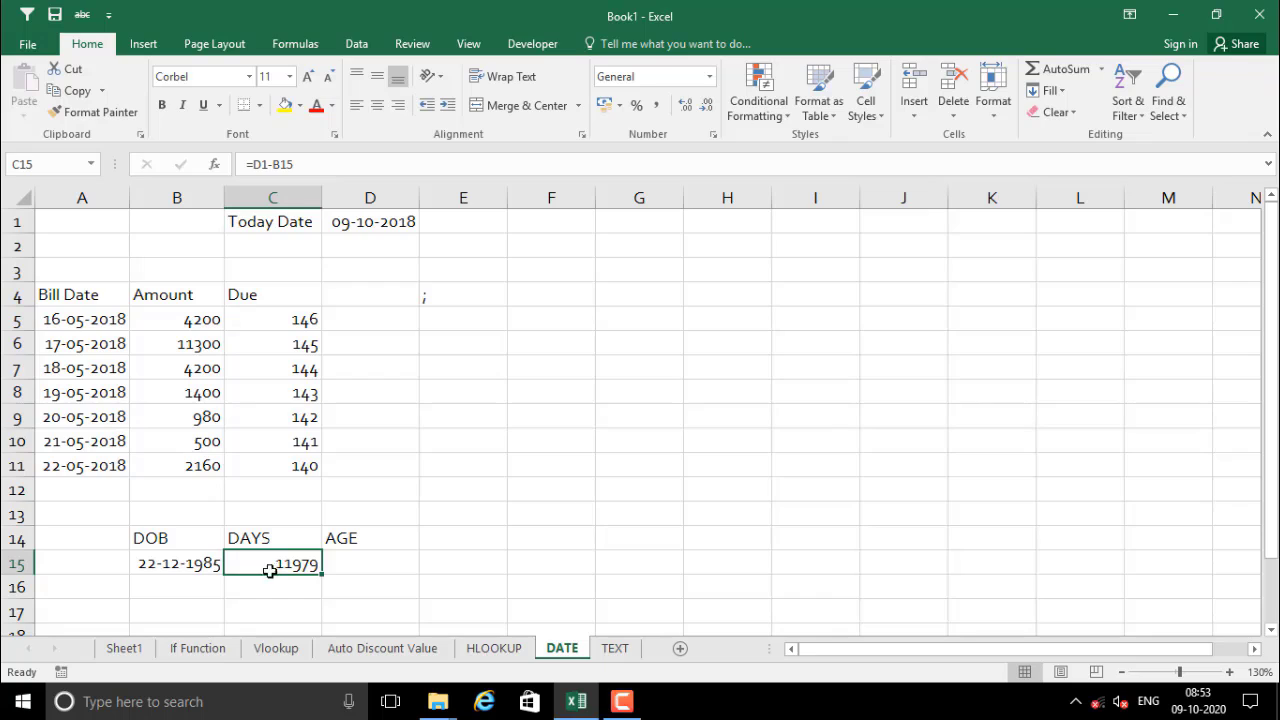
# - Calculate the age in years in D15 with the formula =C15/365.25
pyautogui.click(376, 566)
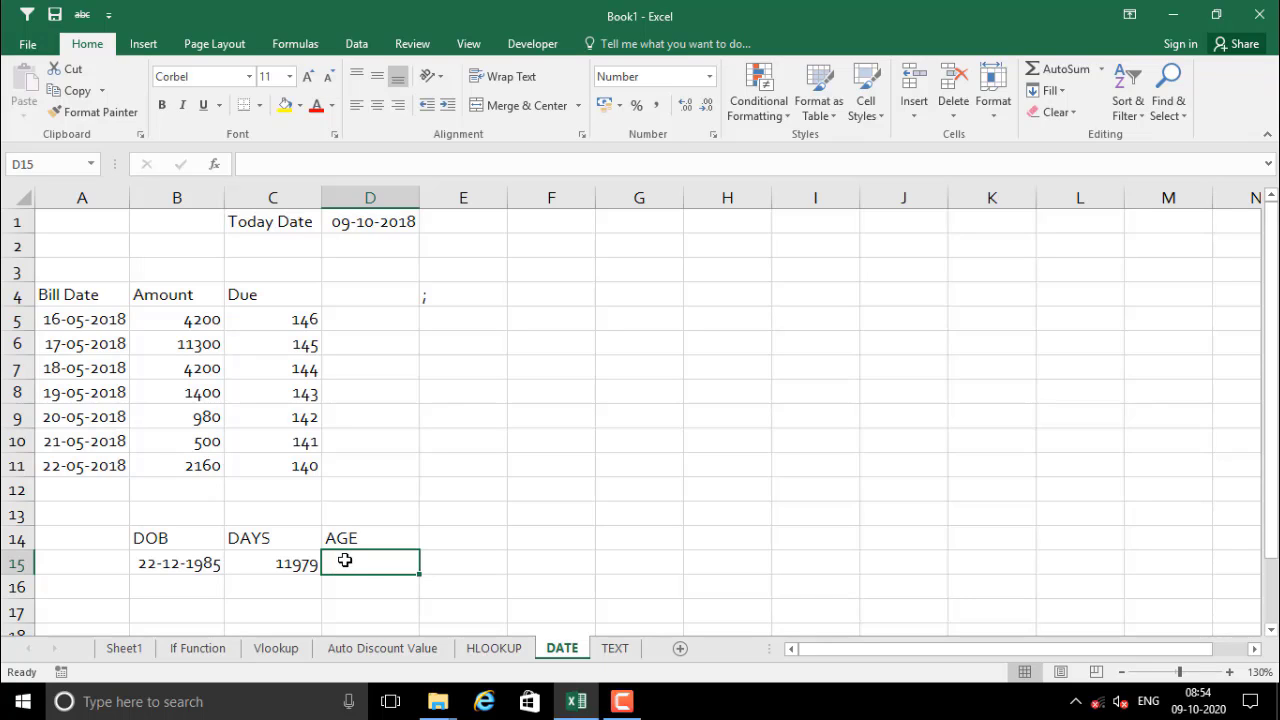
pyautogui.click(294, 563)
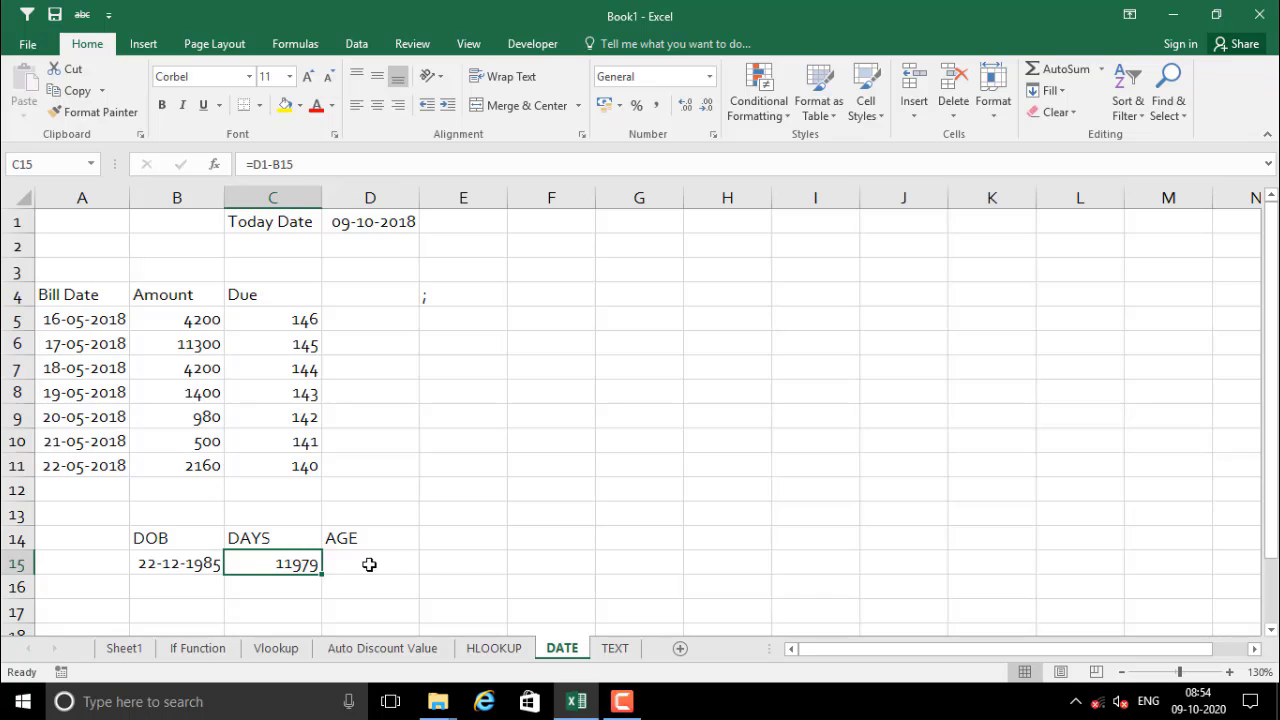
pyautogui.click(369, 565)
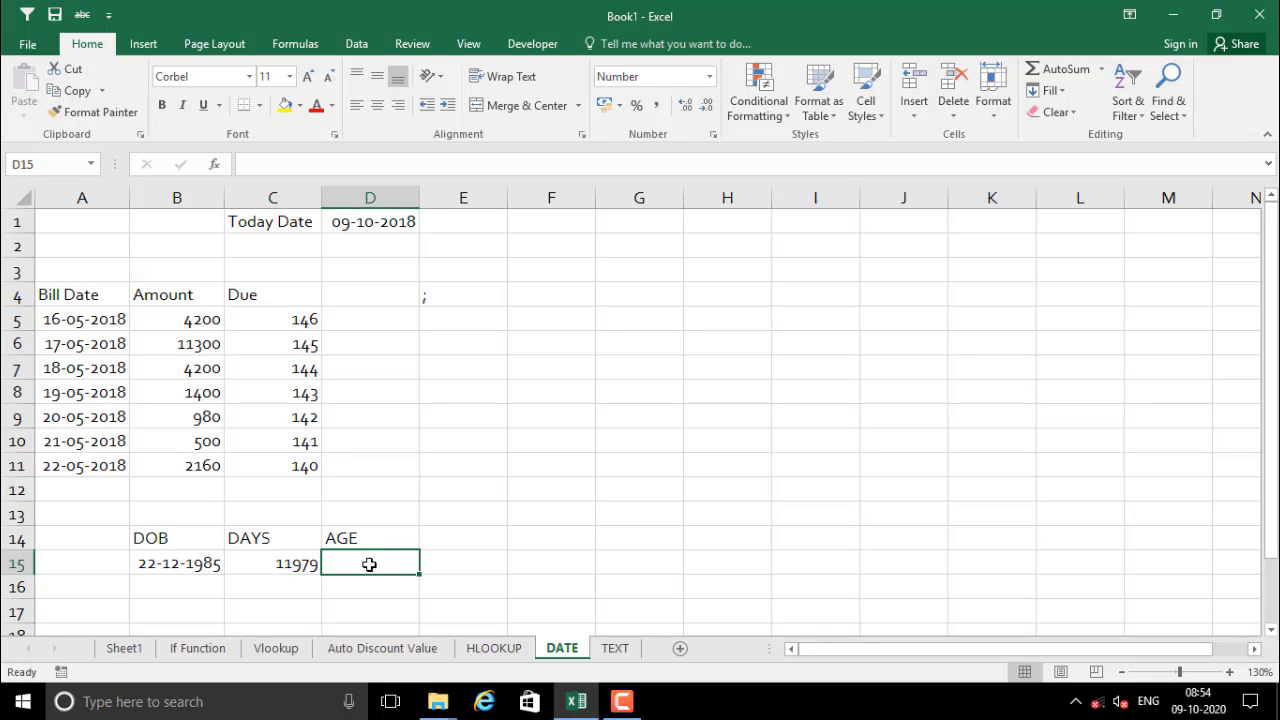
pyautogui.write('=')
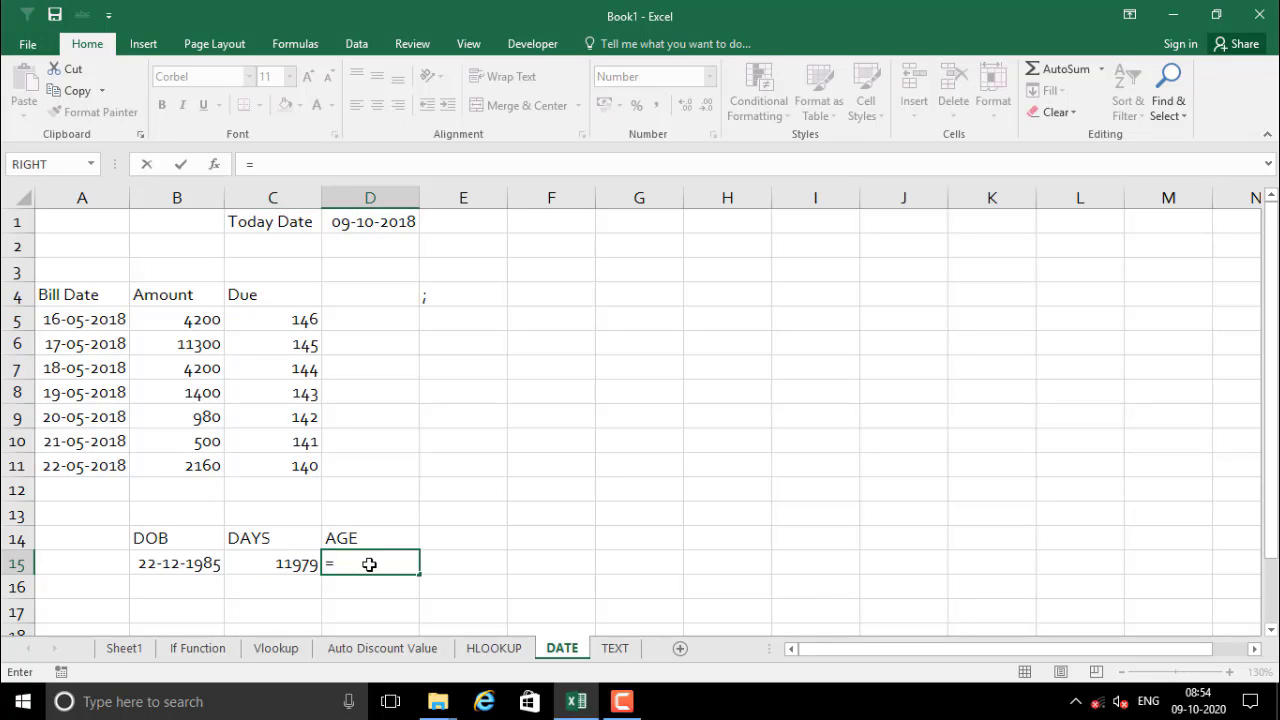
pyautogui.click(280, 566)
pyautogui.write('/')
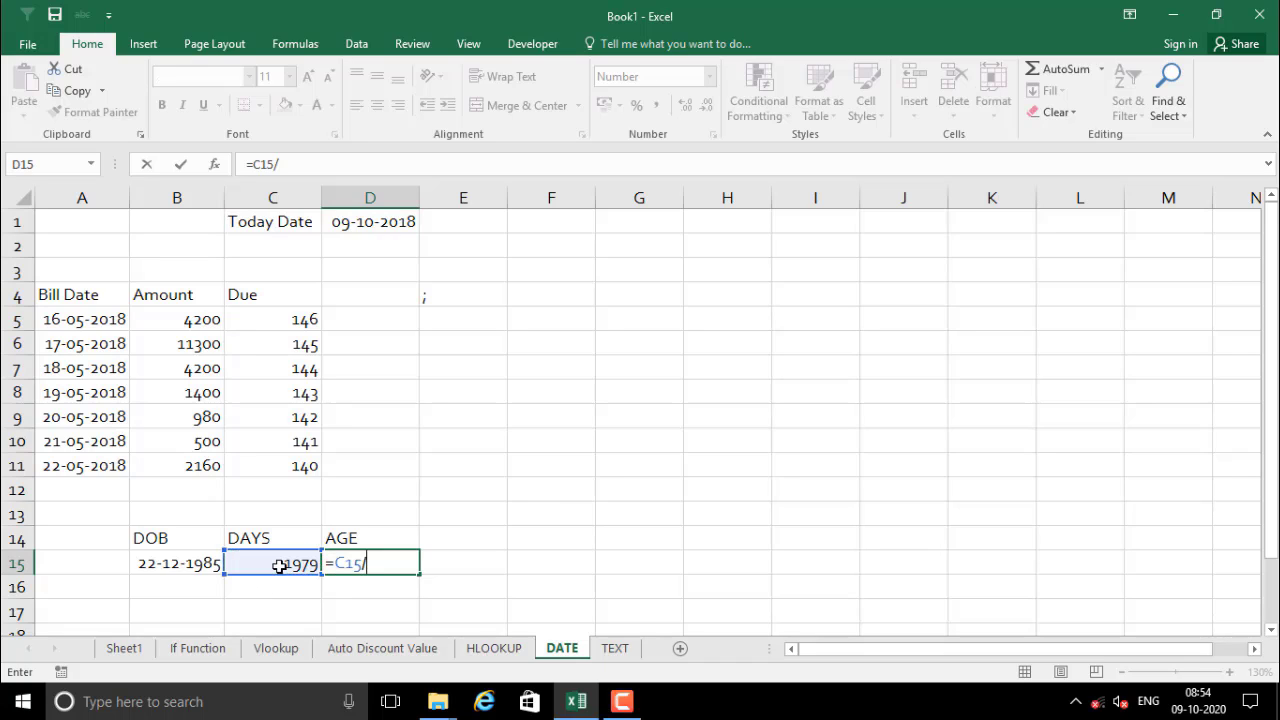
pyautogui.write('365.25')
pyautogui.press('Return')
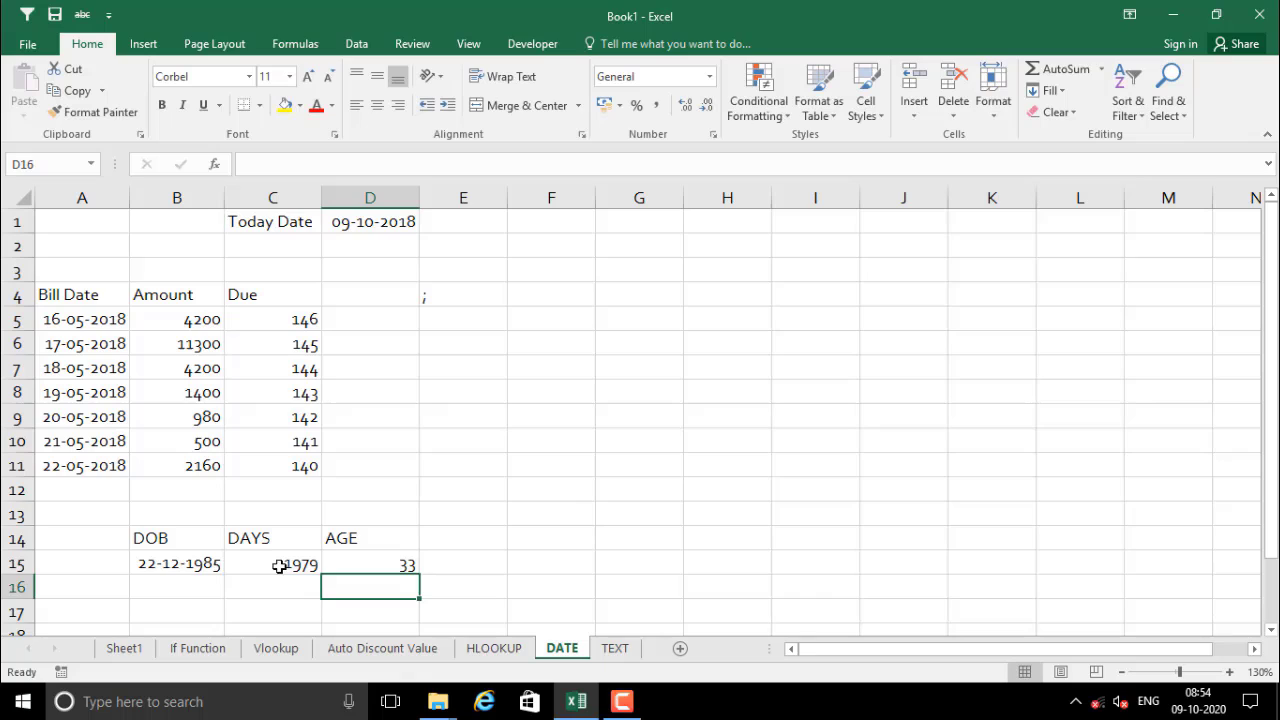
pyautogui.click(350, 565)
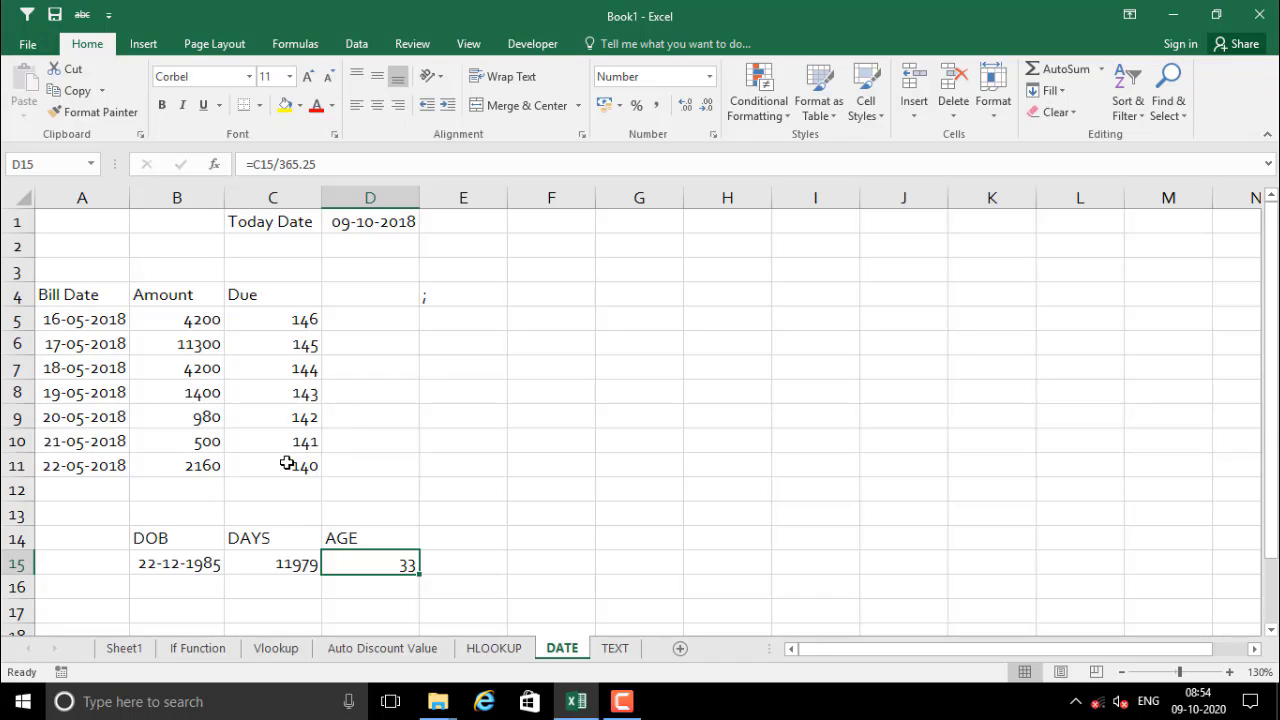
pyautogui.click(356, 43)
pyautogui.click(325, 391)
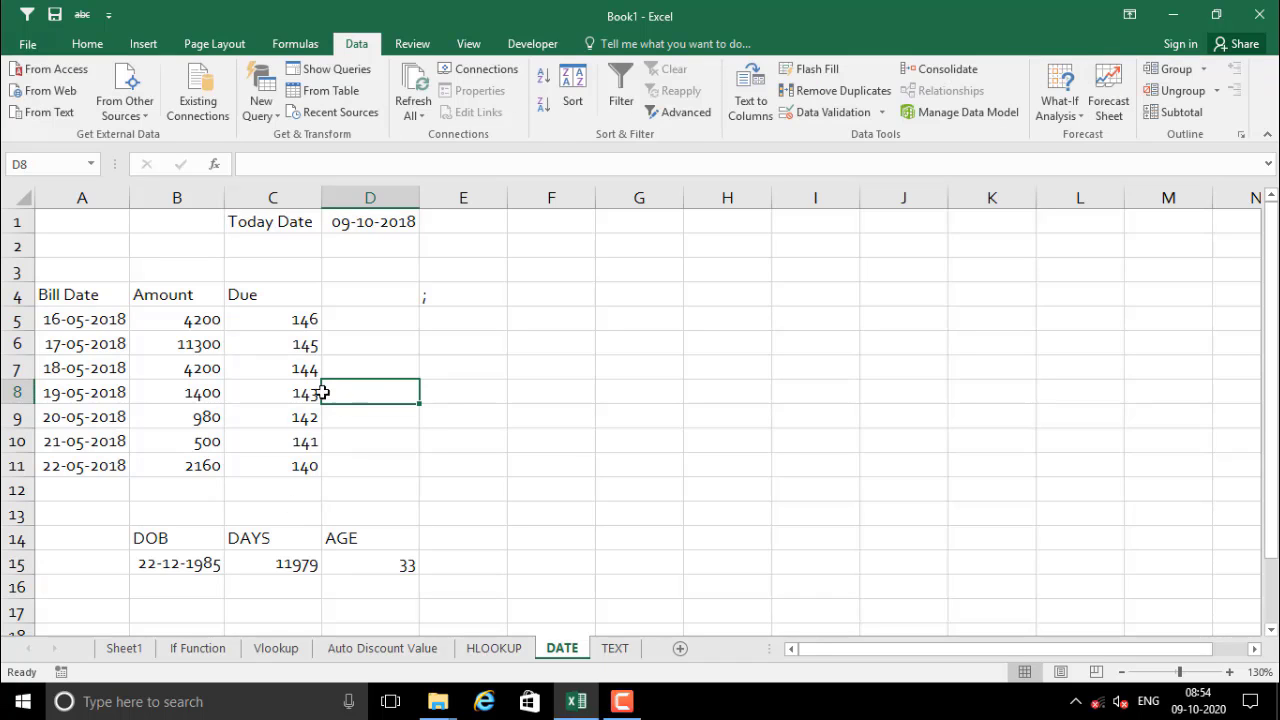
pyautogui.moveTo(80, 292); pyautogui.dragTo(297, 455)
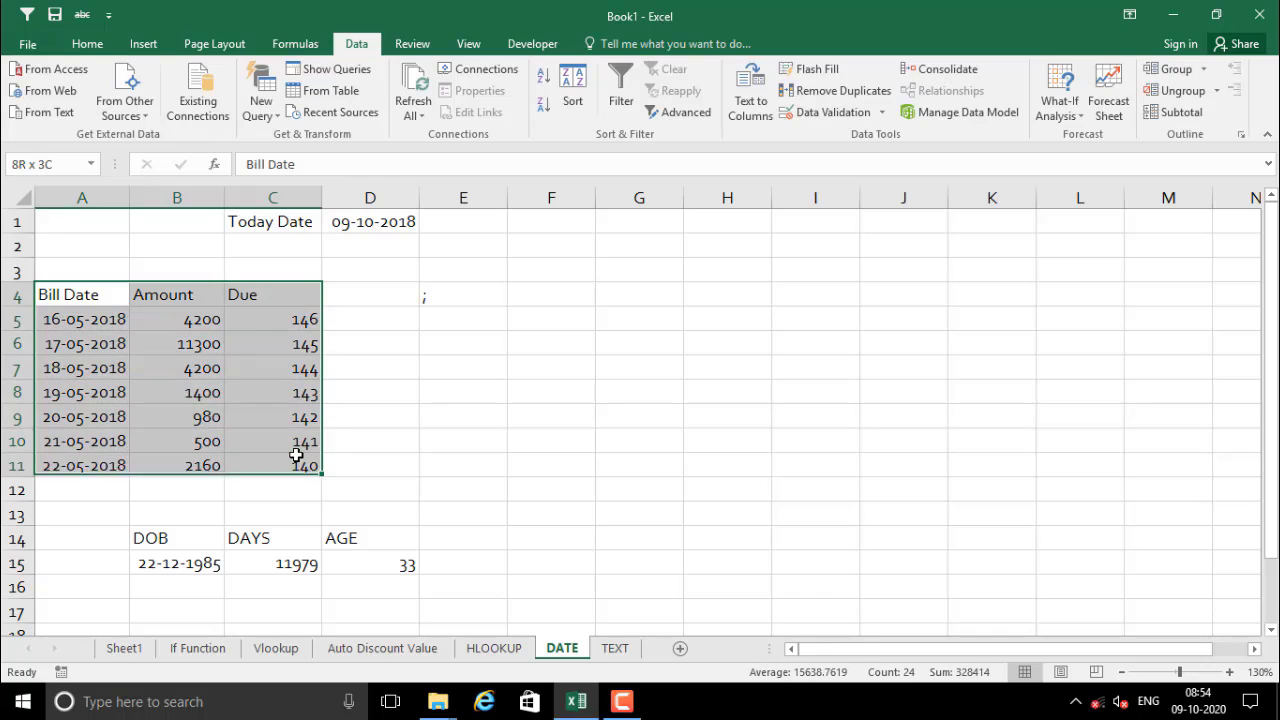
pyautogui.moveTo(134, 537); pyautogui.dragTo(363, 549)
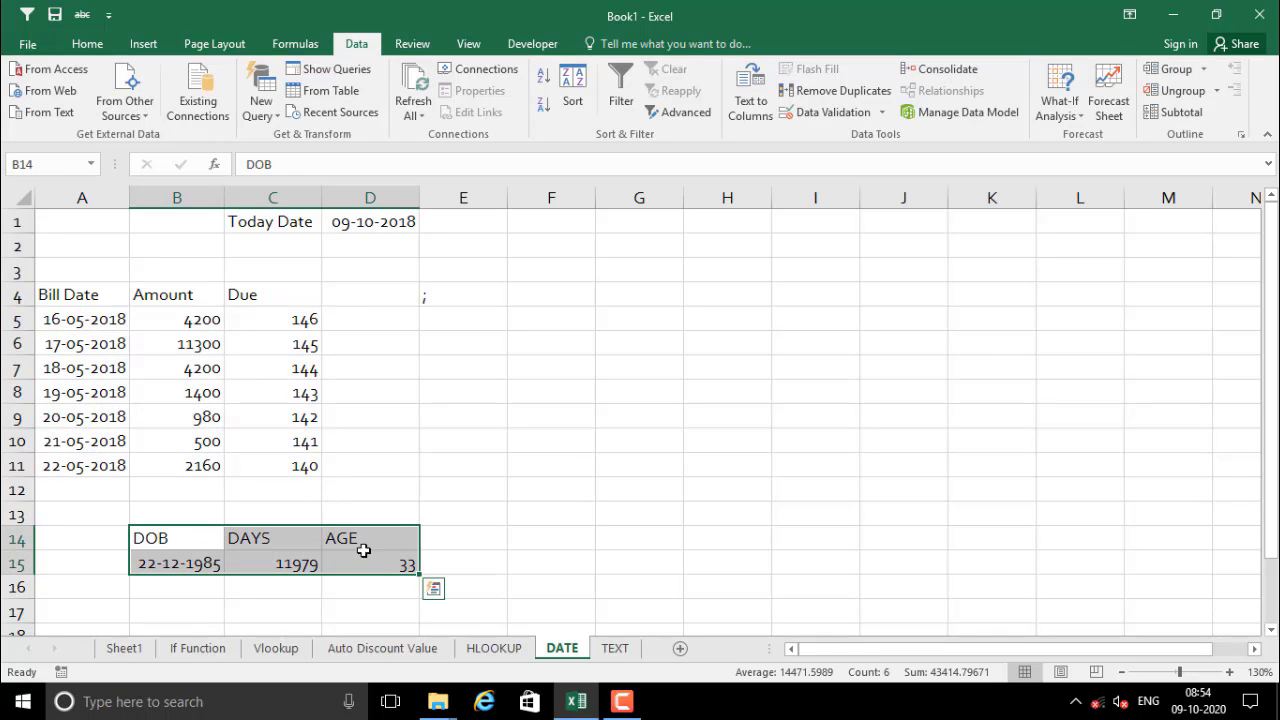
pyautogui.click(290, 560)
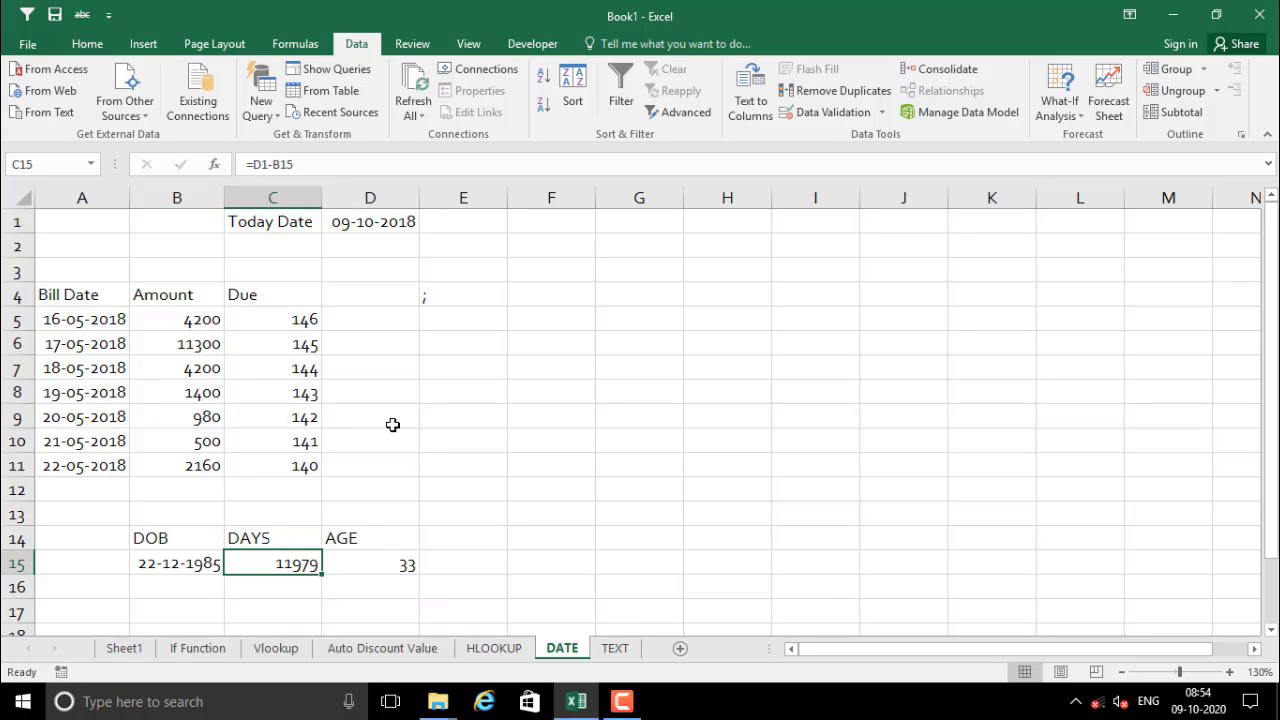
# - Switch to the TEXT sheet and examine the First Name and Last name columns and the empty Name column
pyautogui.click(614, 648)
pyautogui.click(330, 363)
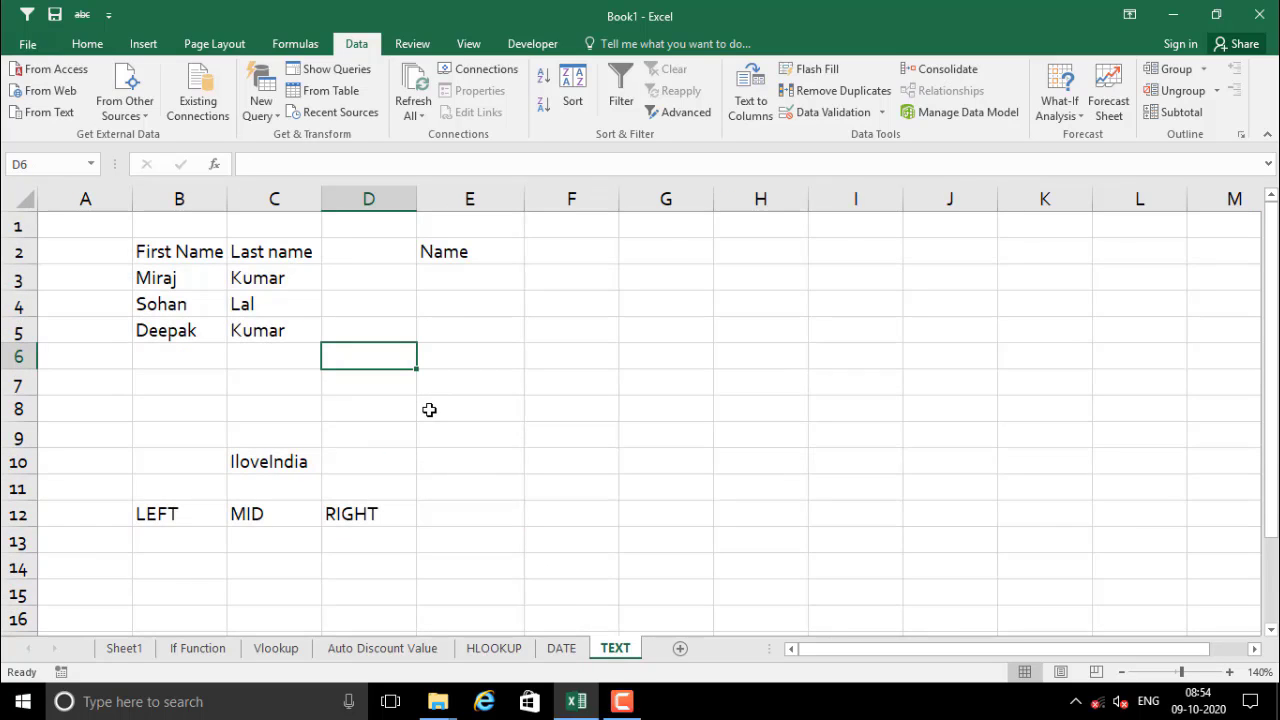
pyautogui.click(491, 281)
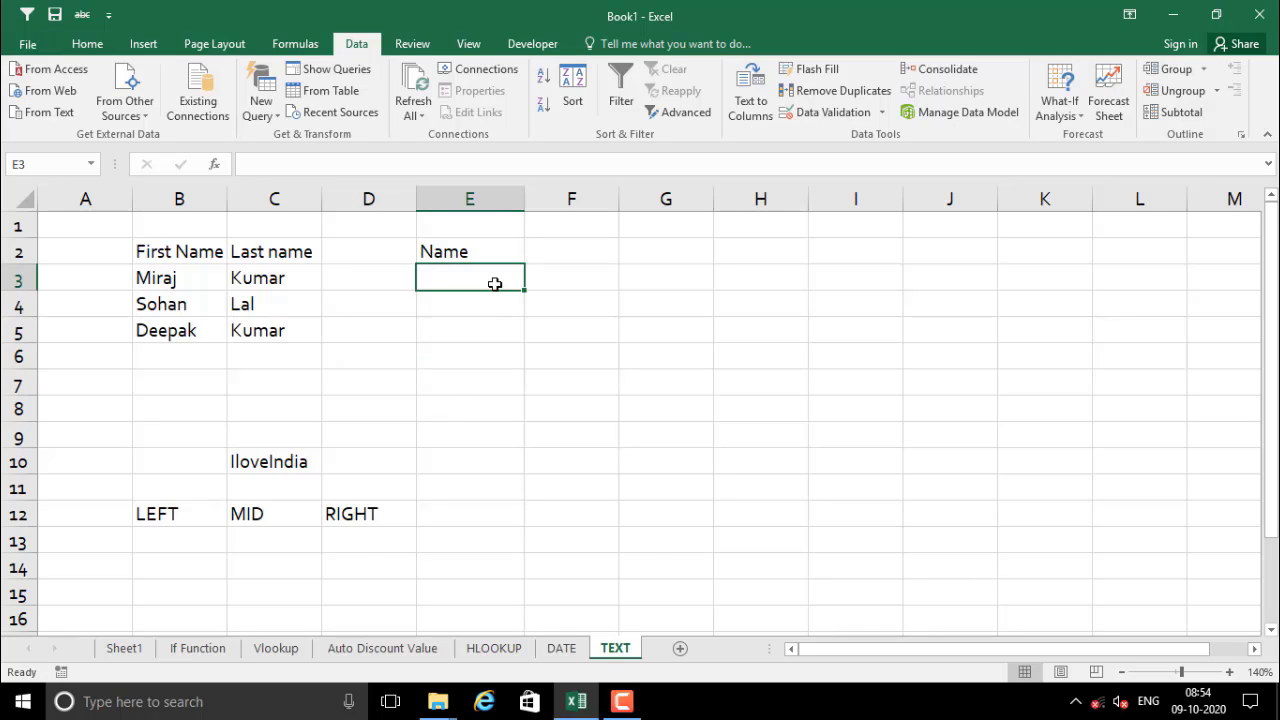
pyautogui.click(172, 252)
pyautogui.click(172, 278)
pyautogui.click(268, 256)
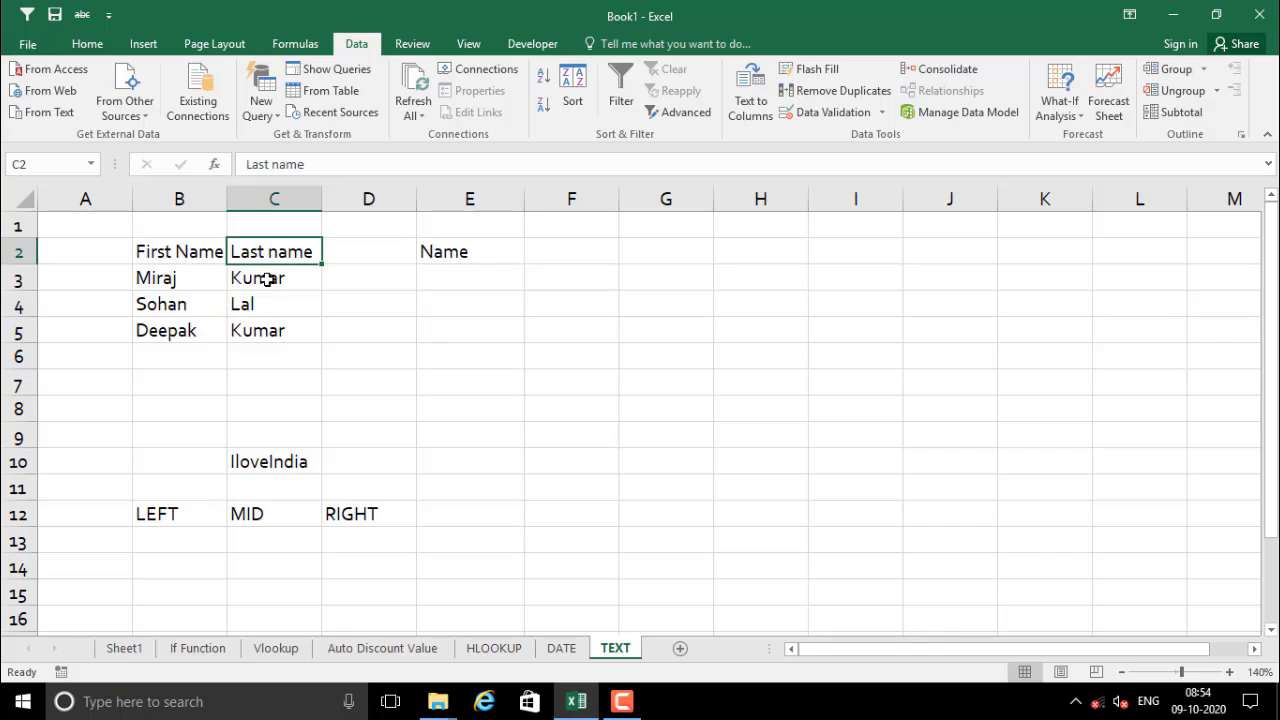
pyautogui.click(265, 282)
pyautogui.moveTo(172, 280); pyautogui.dragTo(178, 330)
pyautogui.moveTo(262, 255); pyautogui.dragTo(278, 328)
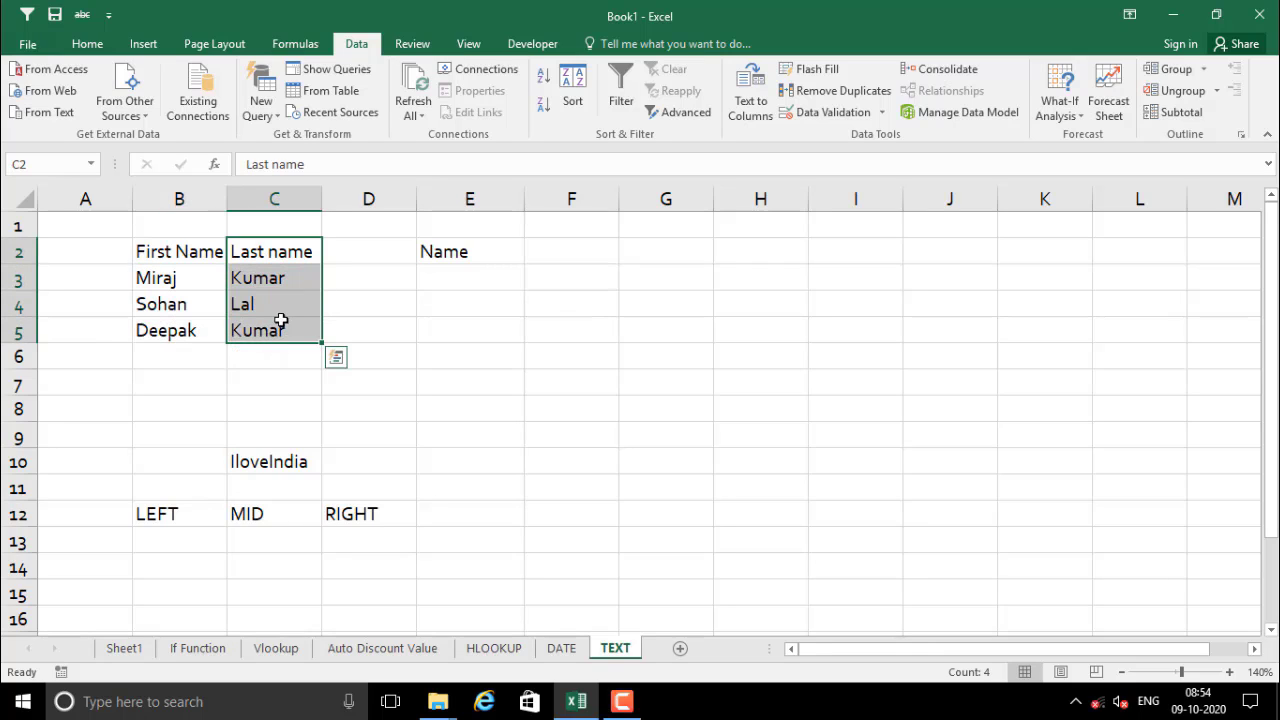
pyautogui.click(461, 281)
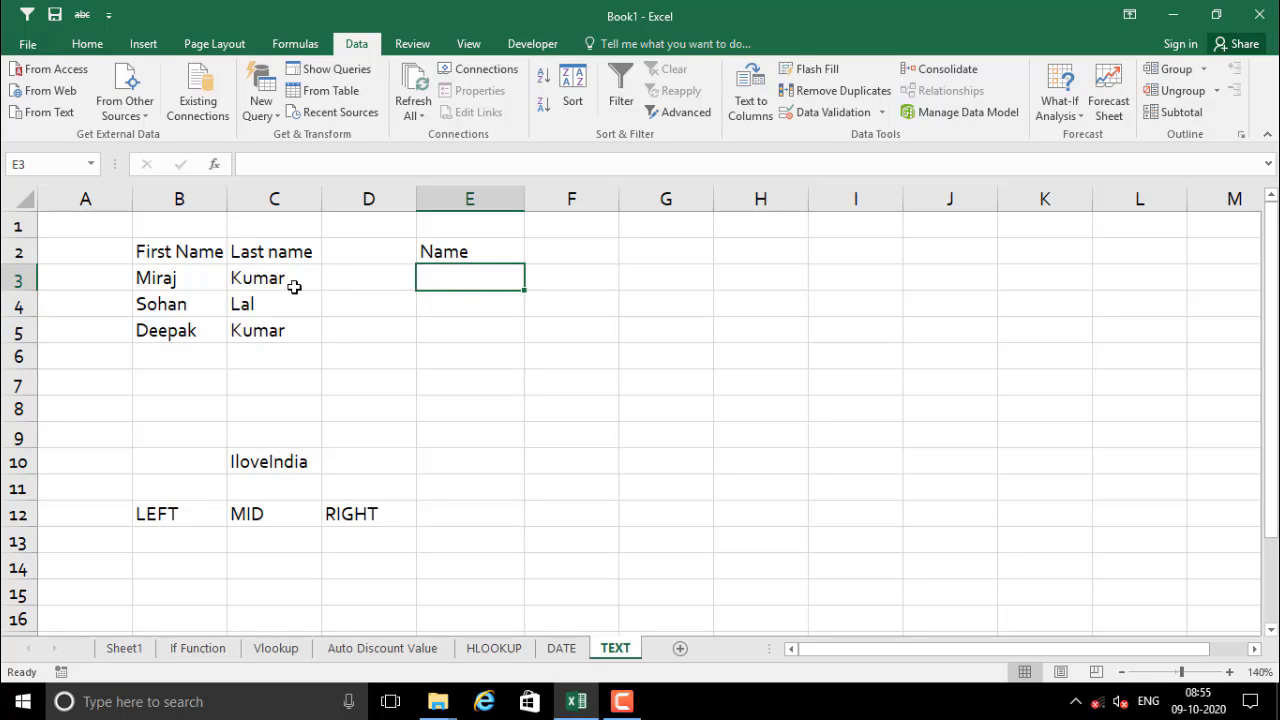
pyautogui.click(468, 297)
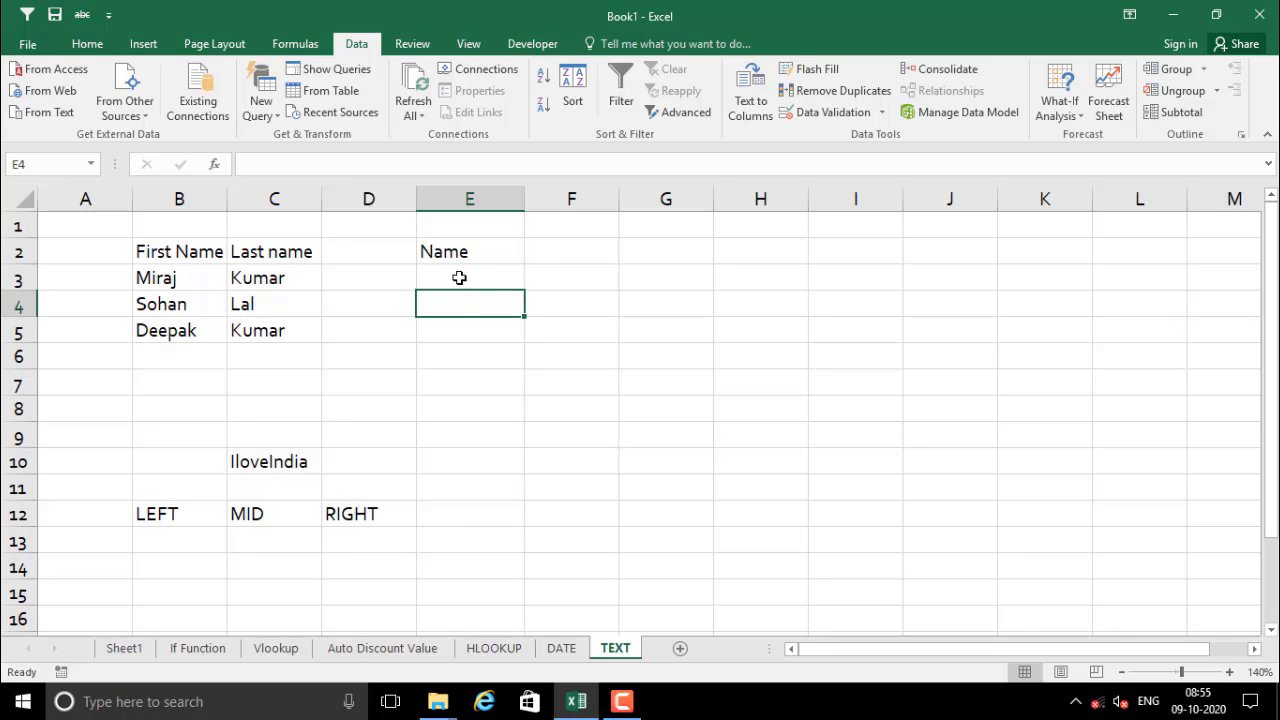
# - Join the first and last names in E3 with the formula =CONCATENATE(B3,C3)
pyautogui.click(459, 278)
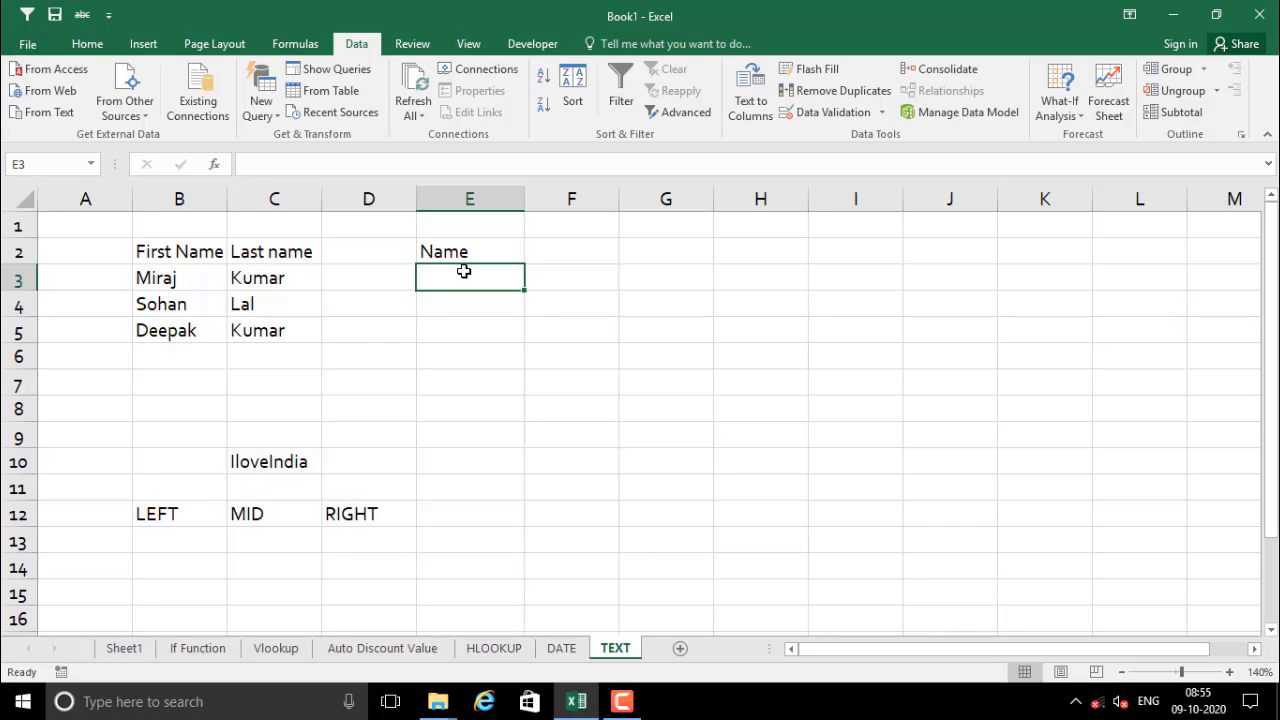
pyautogui.click(290, 47)
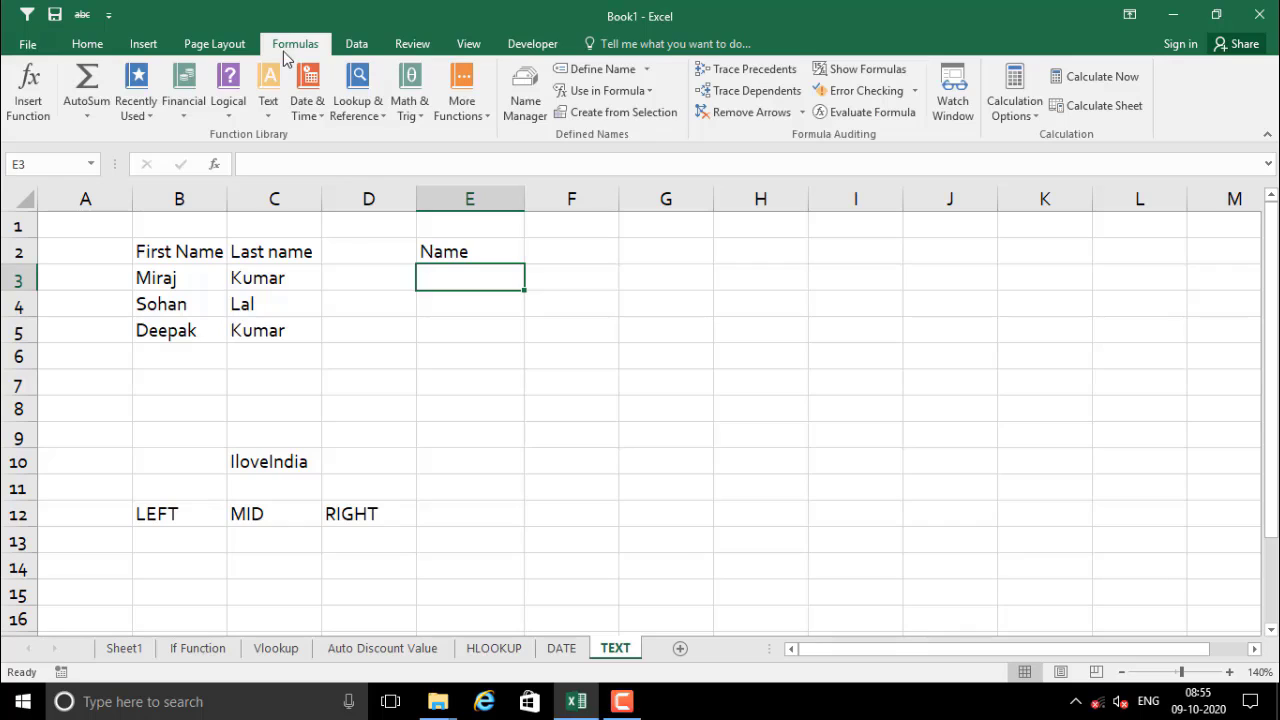
pyautogui.click(267, 118)
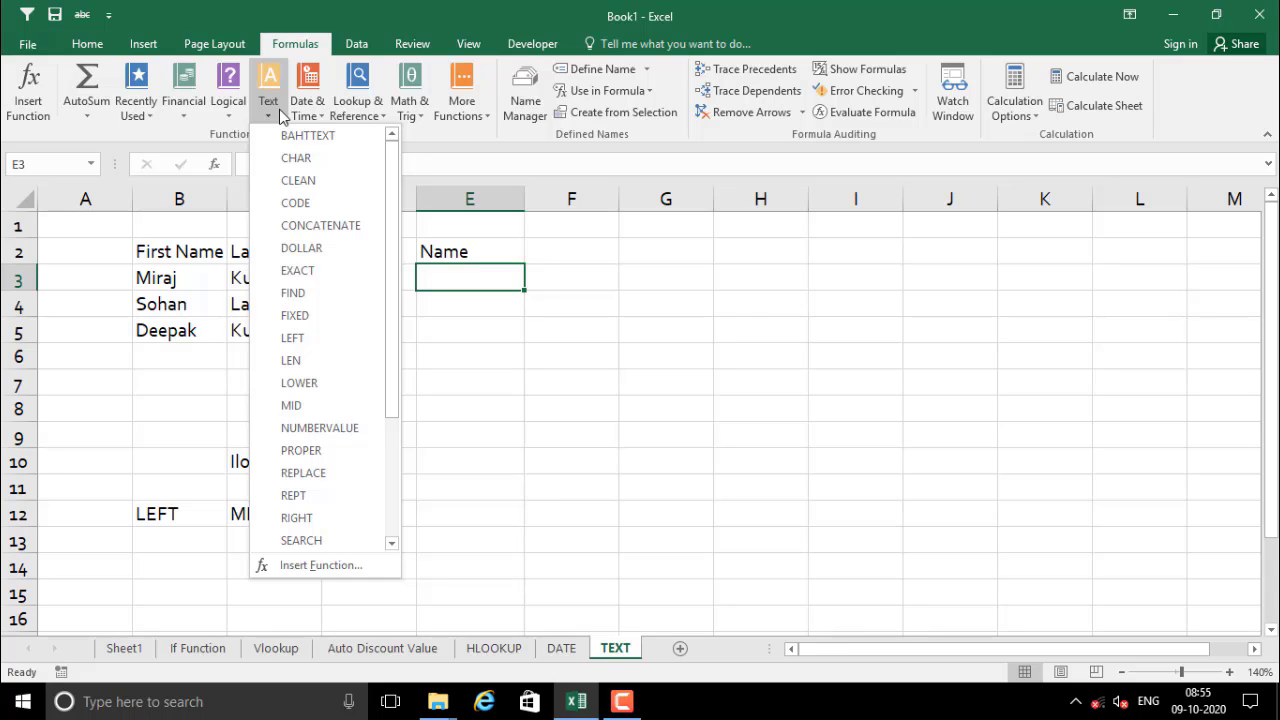
pyautogui.click(330, 232)
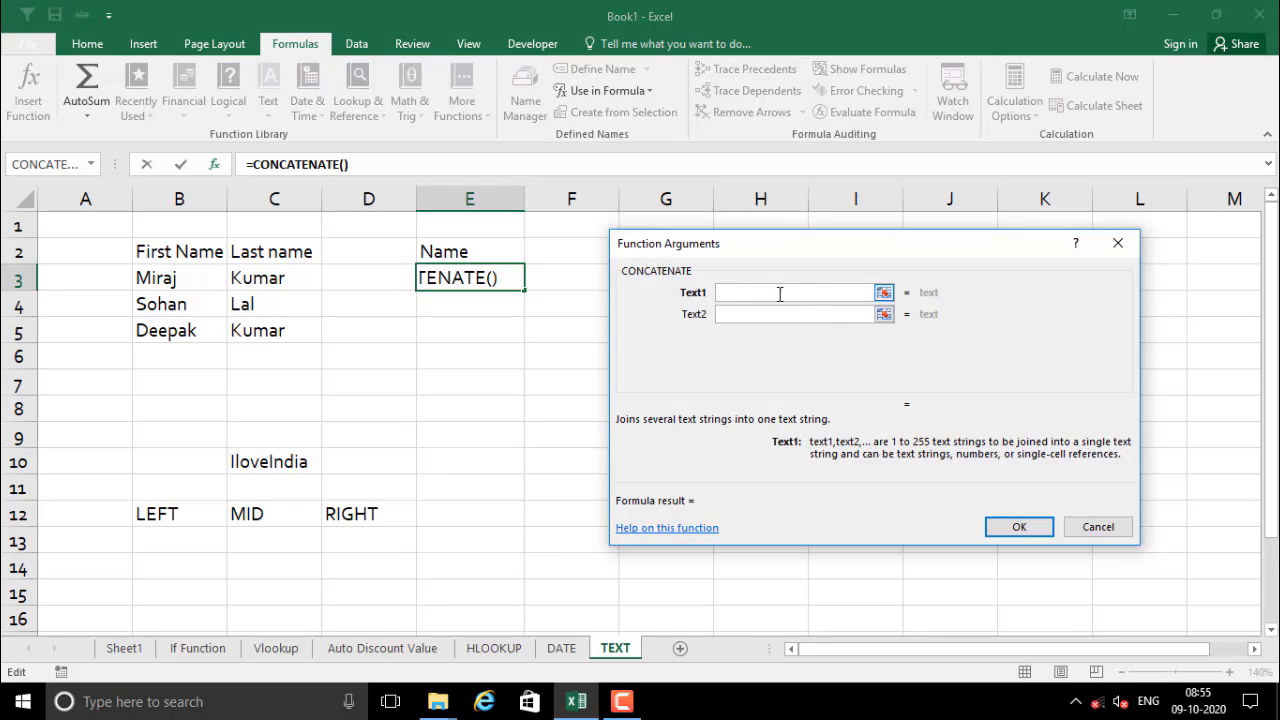
pyautogui.click(158, 278)
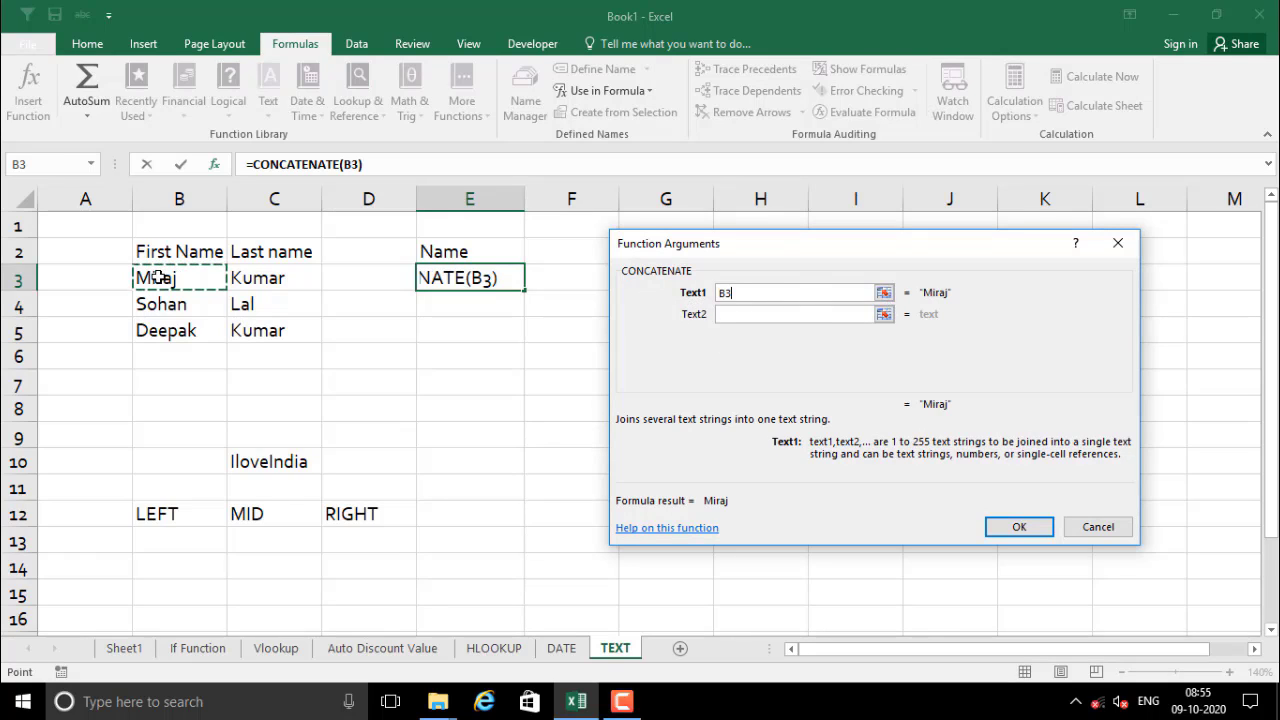
pyautogui.click(762, 313)
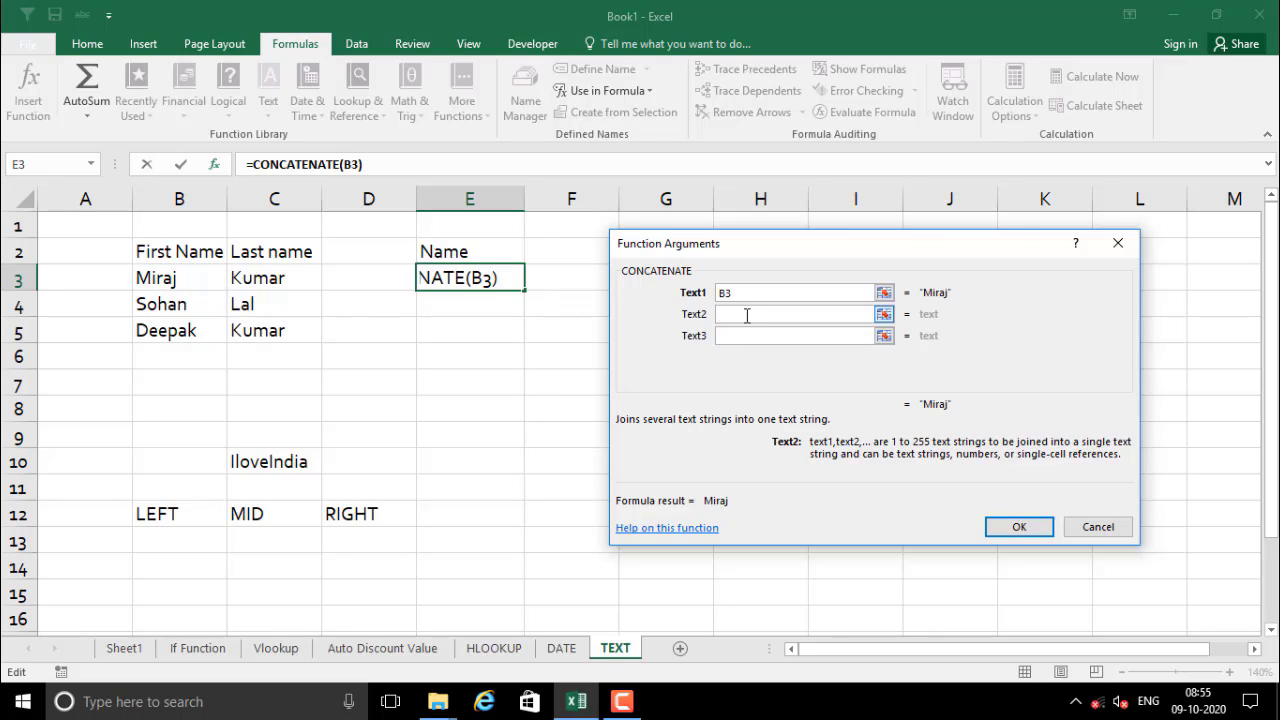
pyautogui.click(257, 280)
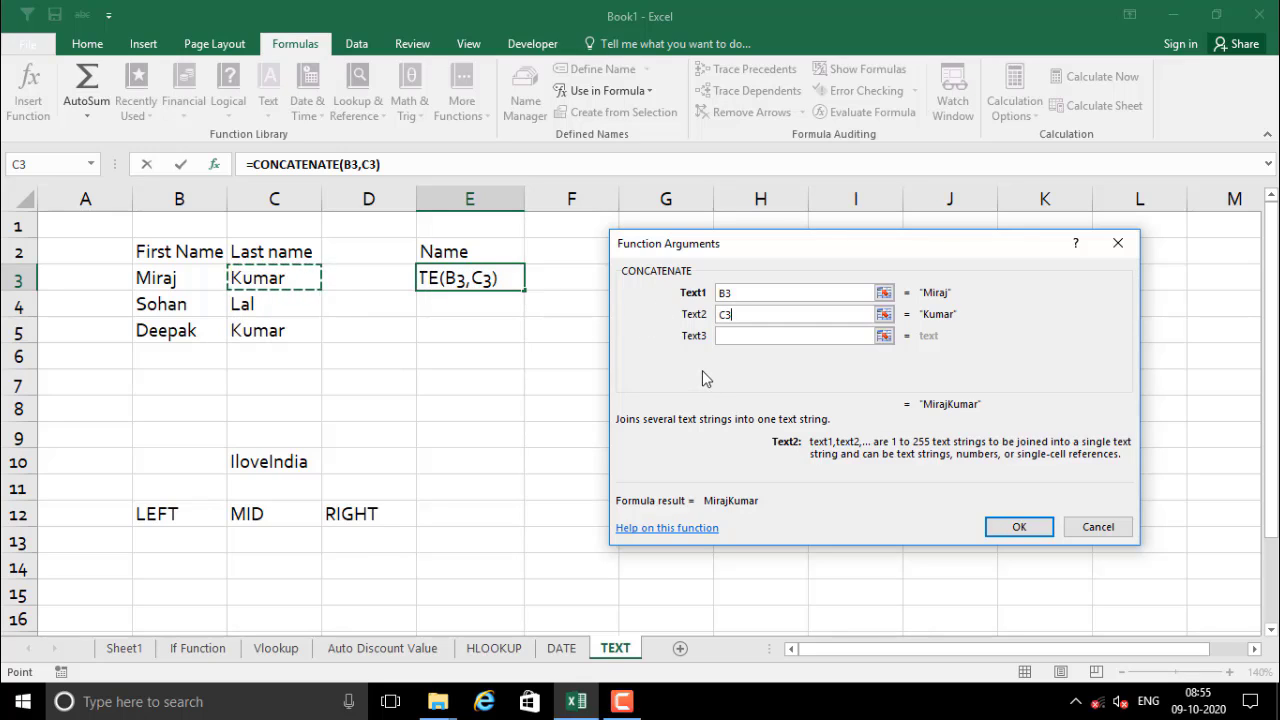
pyautogui.press('Return')
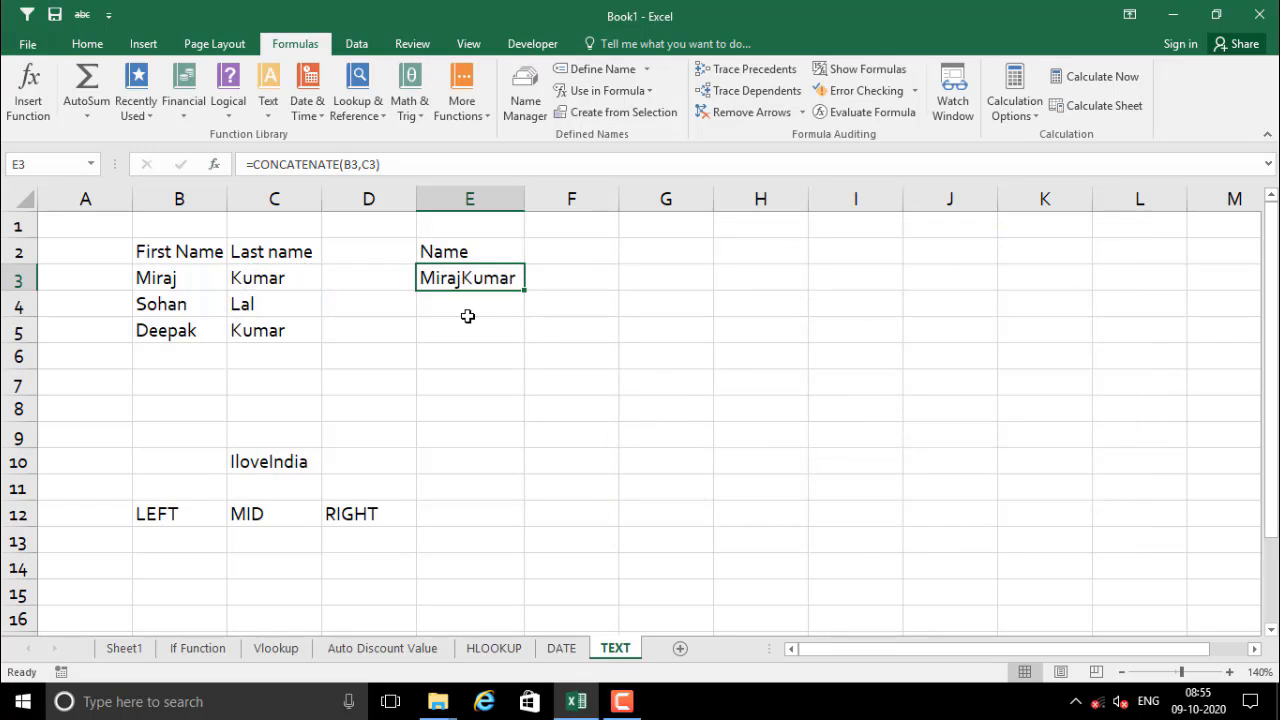
# - Edit the E3 formula to put a space between the names, making it =CONCATENATE(B3," ",C3)
pyautogui.click(466, 314)
pyautogui.click(461, 284)
pyautogui.click(214, 164)
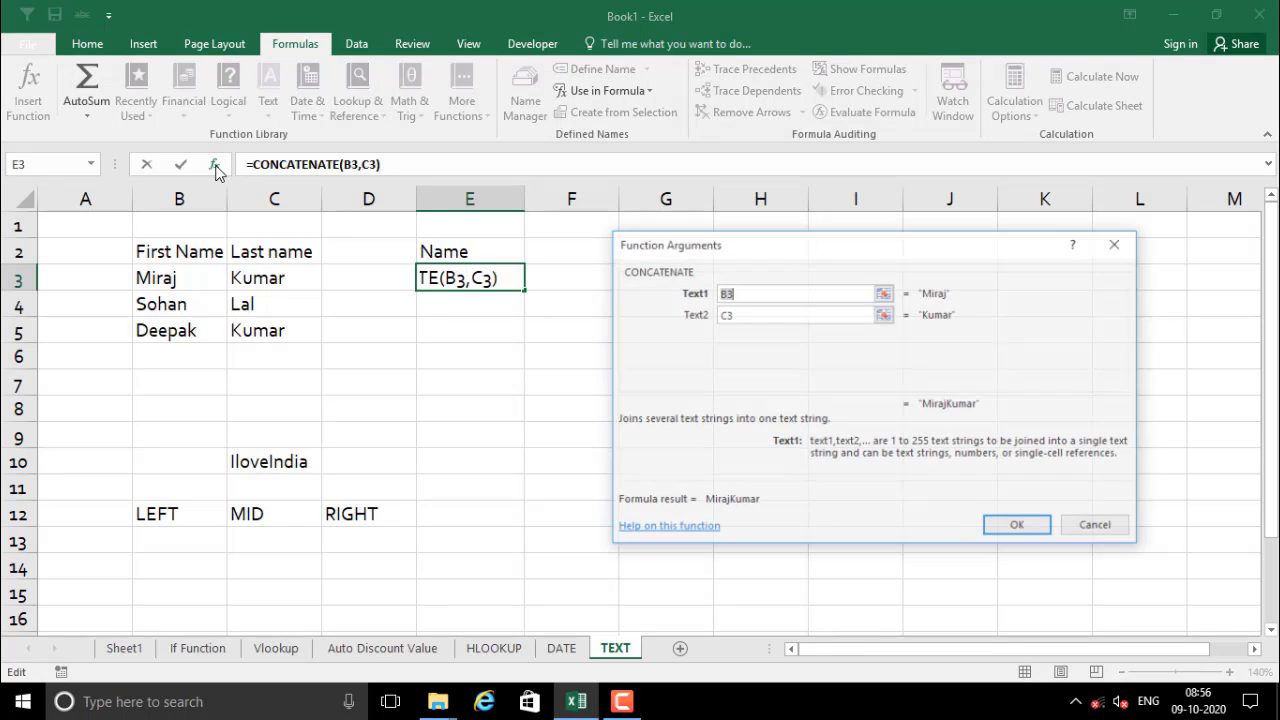
pyautogui.click(789, 316)
pyautogui.press('BackSpace')
pyautogui.press('BackSpace')
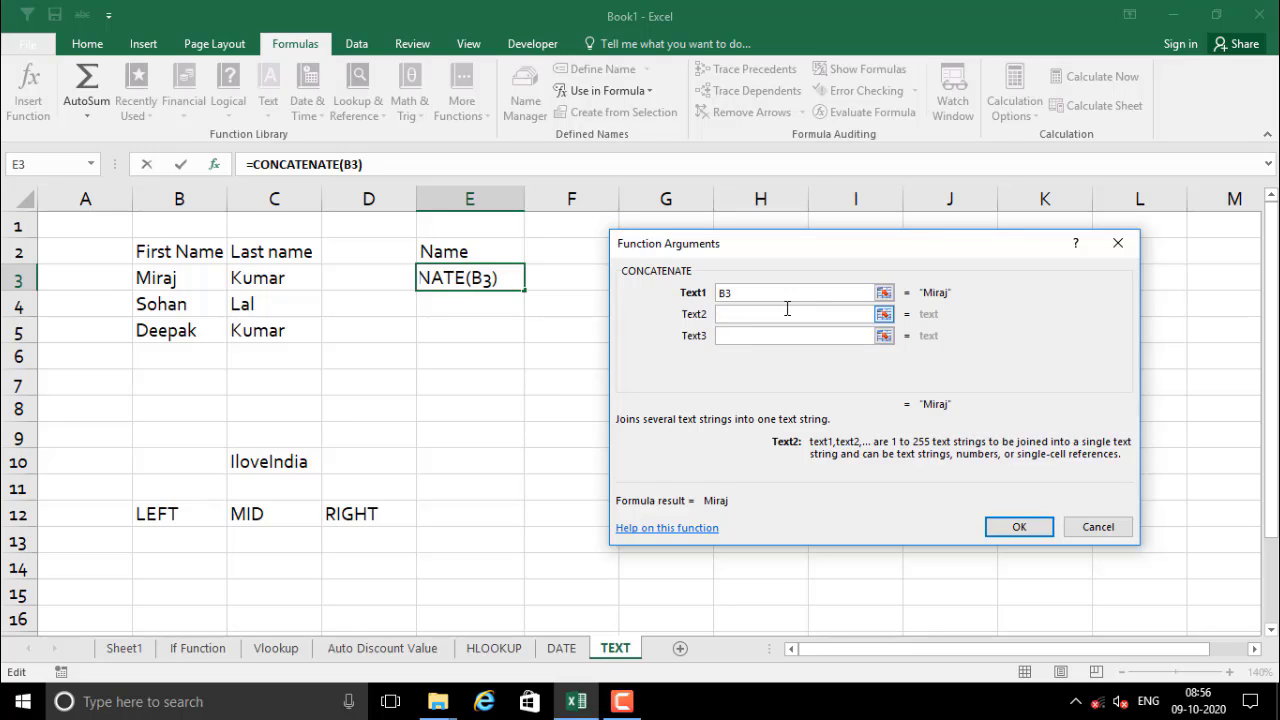
pyautogui.write('" "')
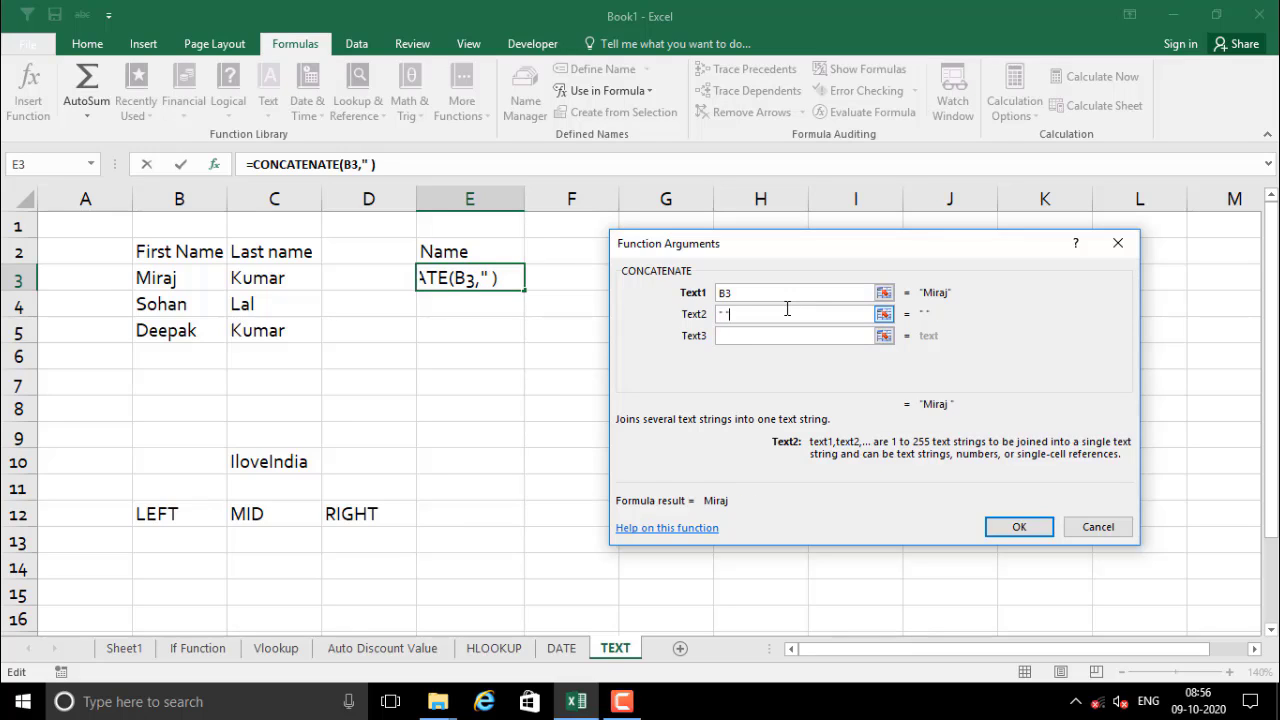
pyautogui.click(733, 336)
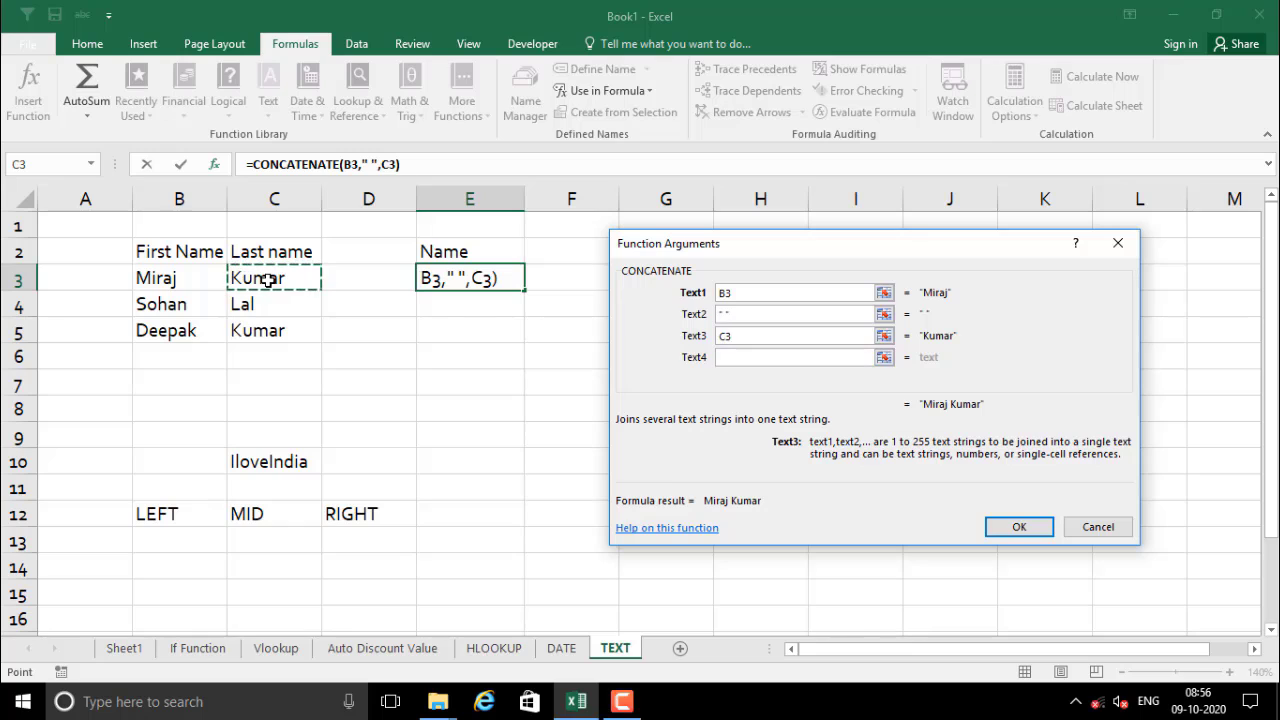
pyautogui.press('Return')
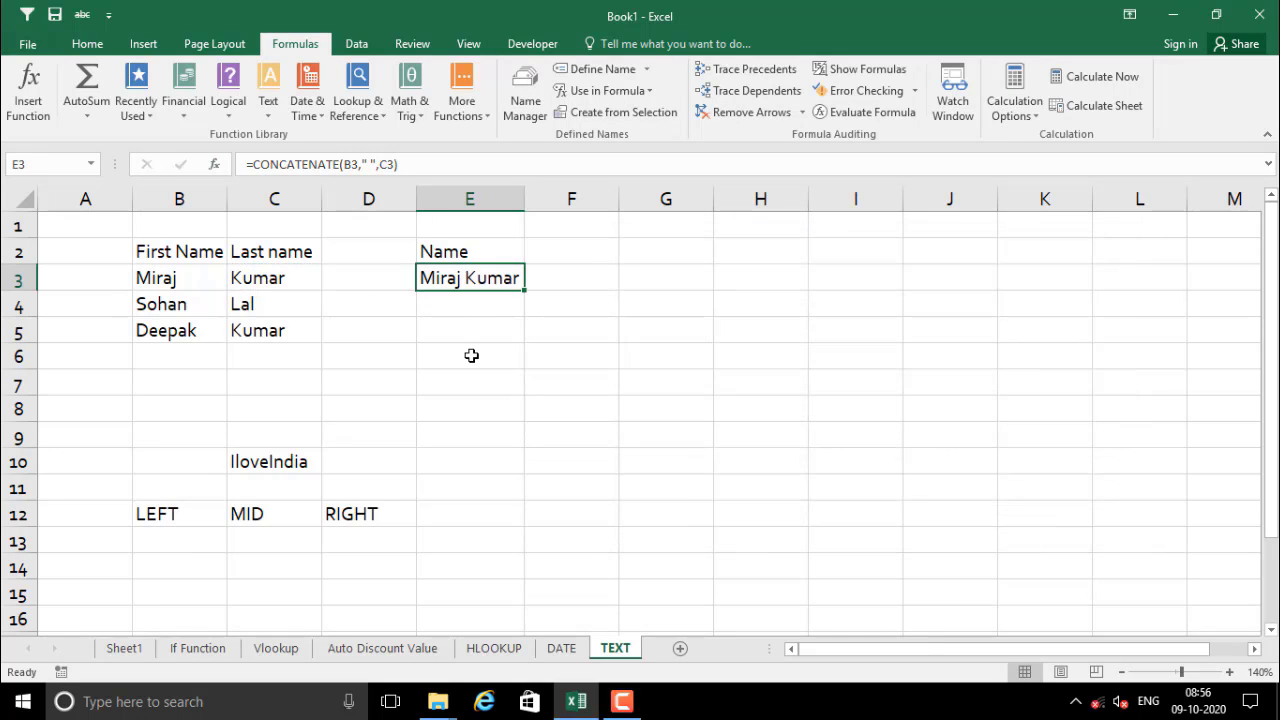
# - Clear E3 and rebuild it with the last name first, using =CONCATENATE(C3," ",B3)
pyautogui.click(495, 325)
pyautogui.click(469, 280)
pyautogui.press('Delete')
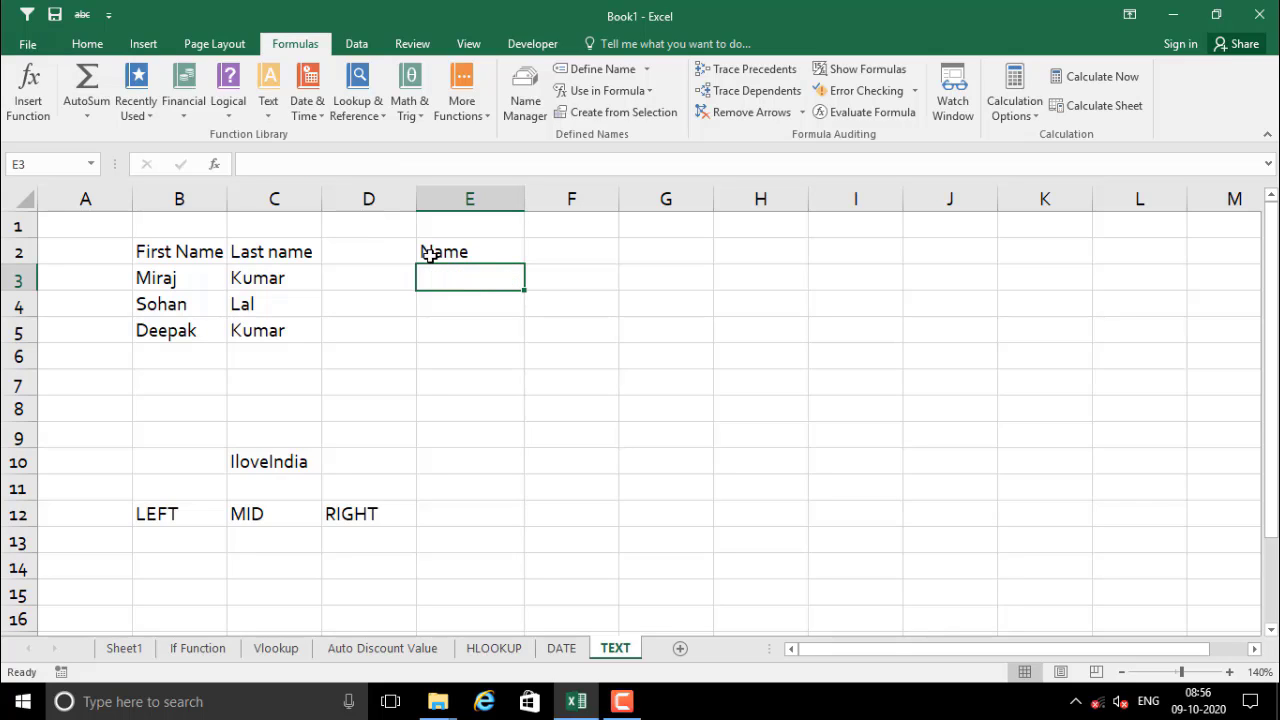
pyautogui.click(264, 110)
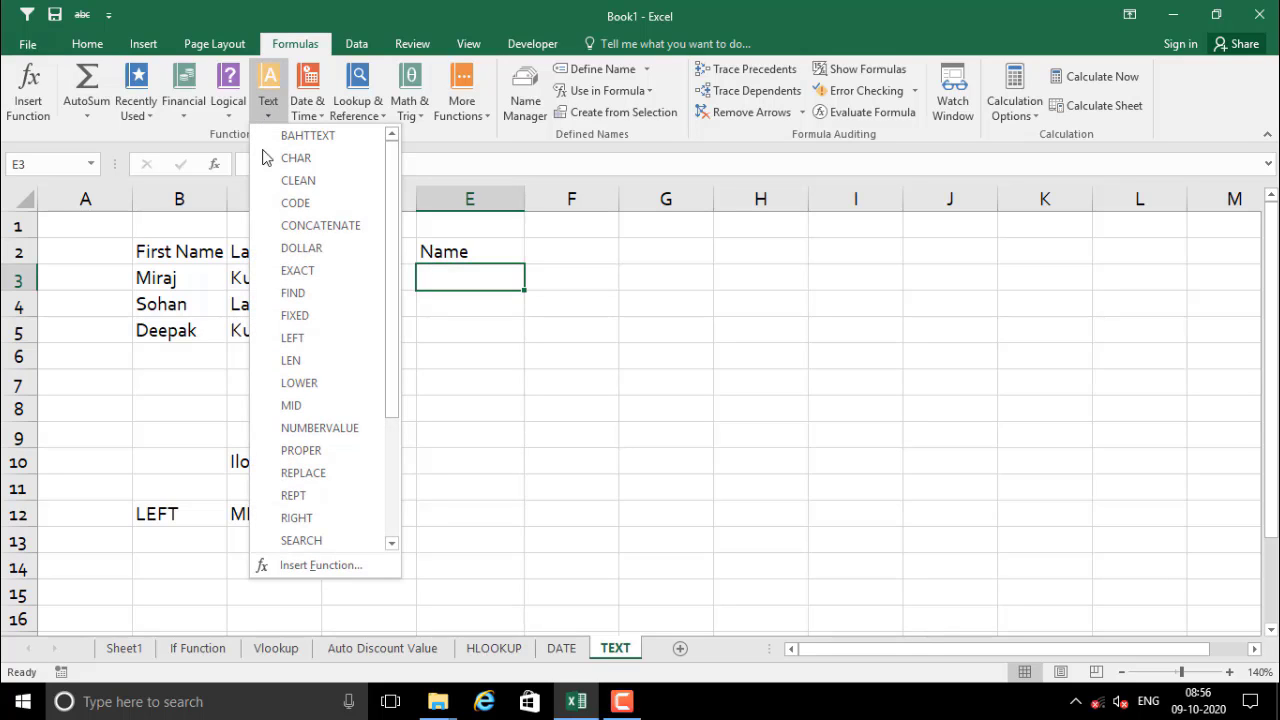
pyautogui.click(300, 228)
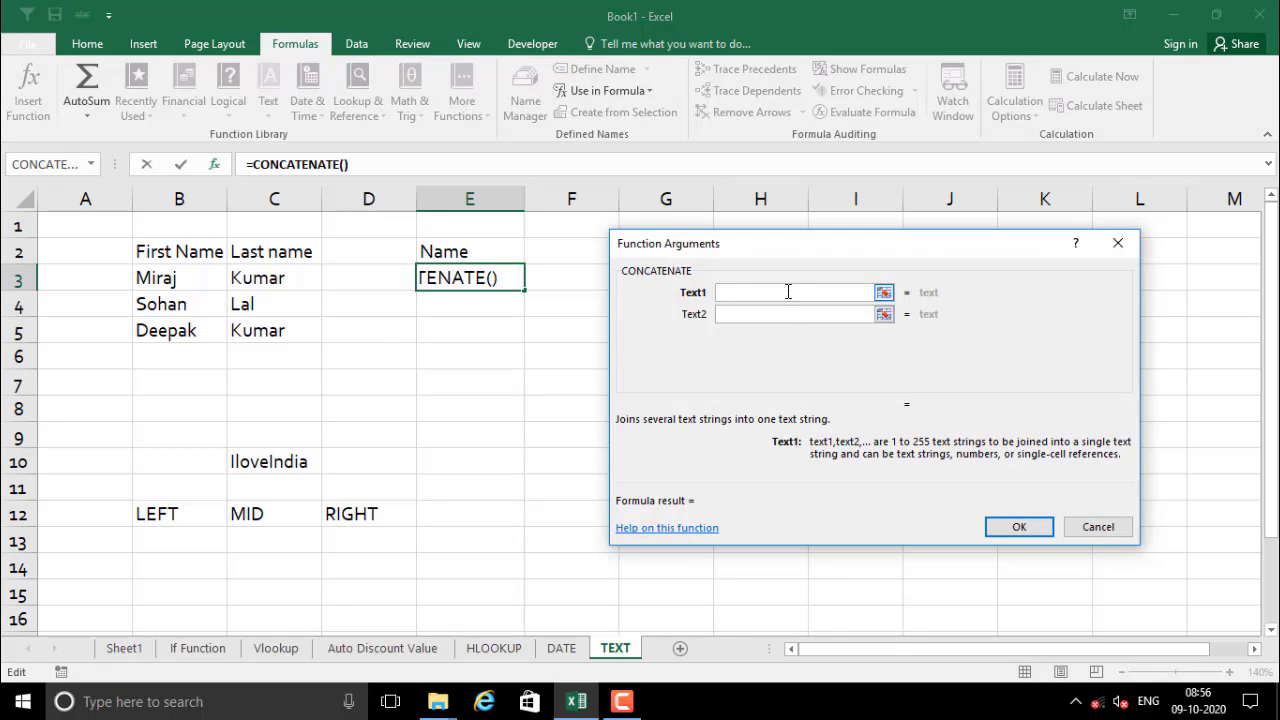
pyautogui.click(270, 277)
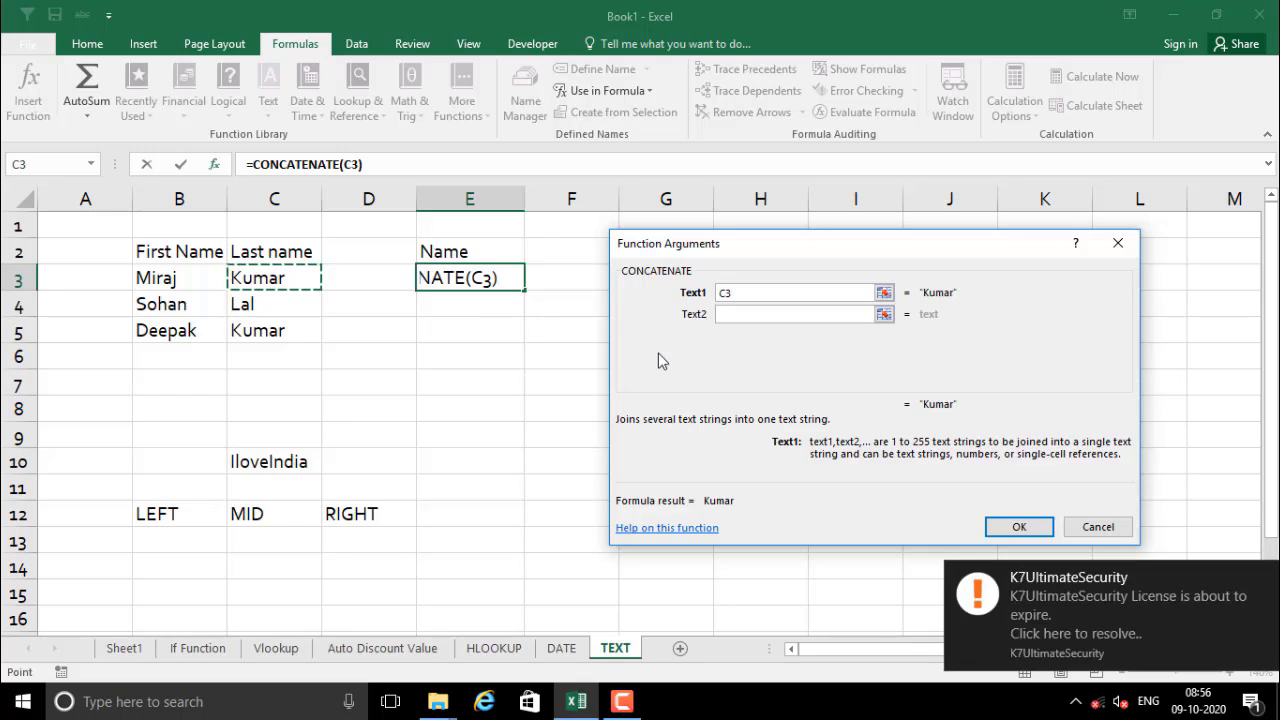
pyautogui.click(728, 313)
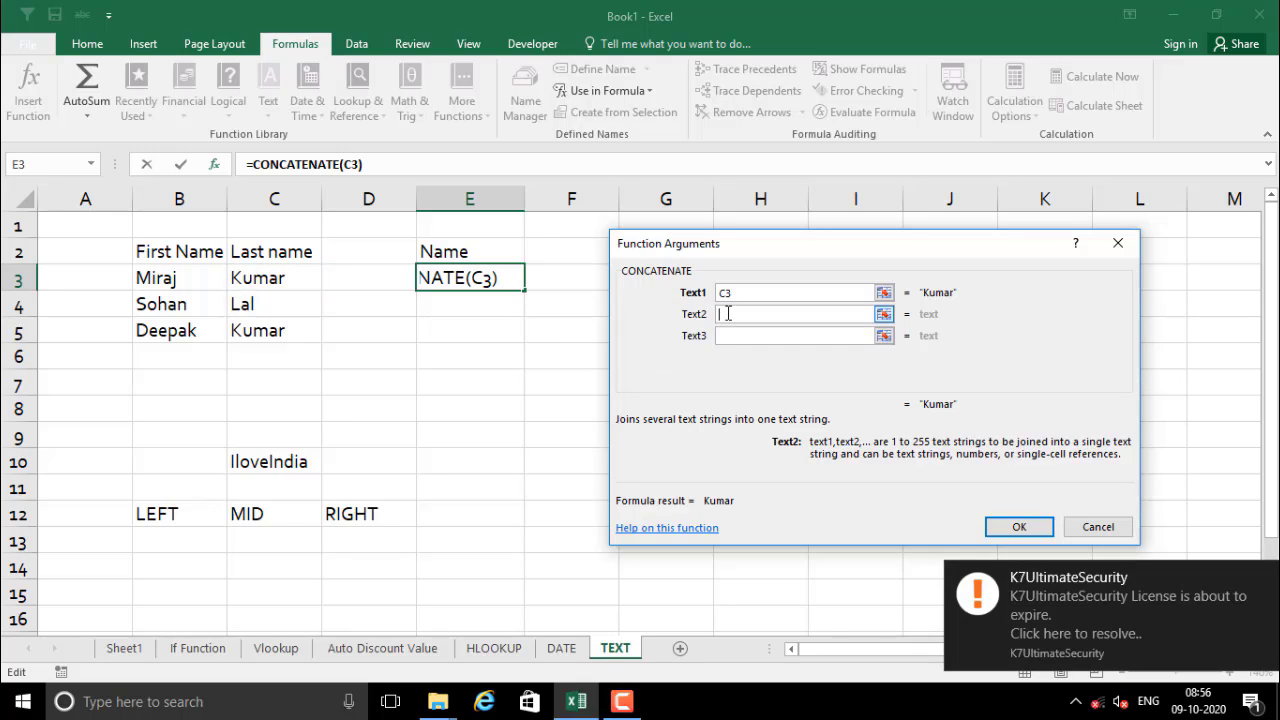
pyautogui.write('" "')
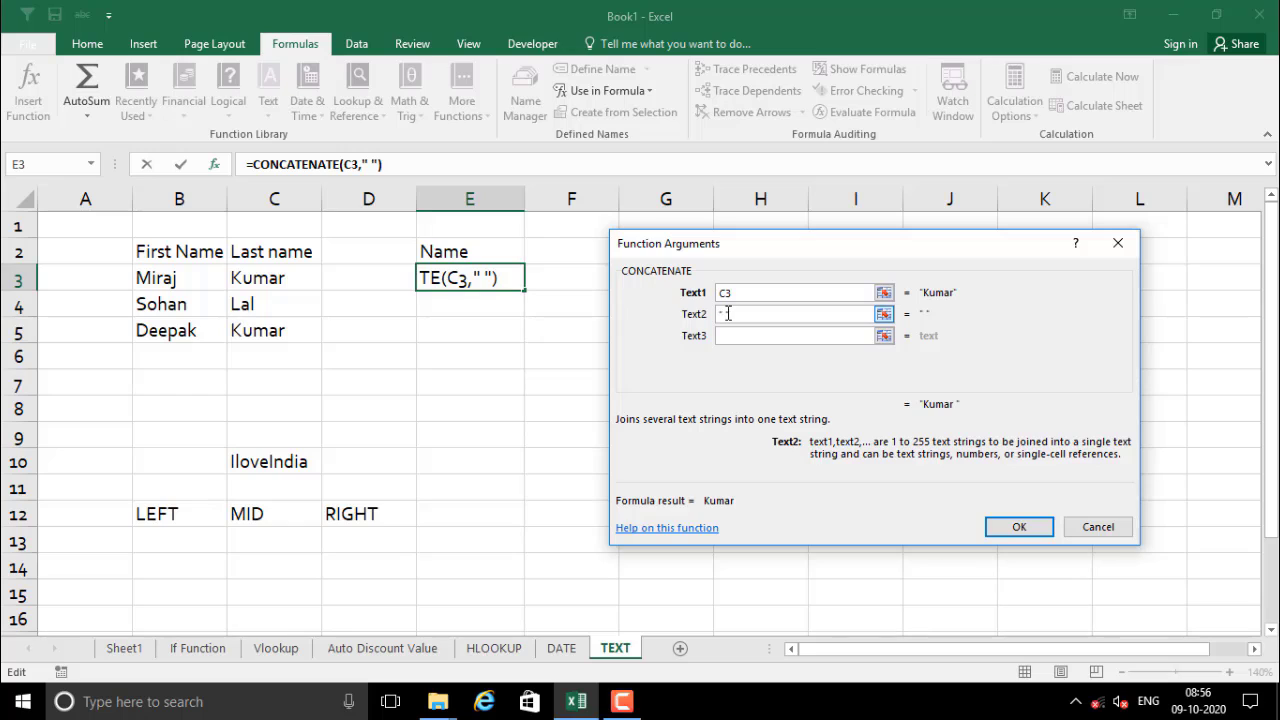
pyautogui.press('Tab')
pyautogui.click(738, 339)
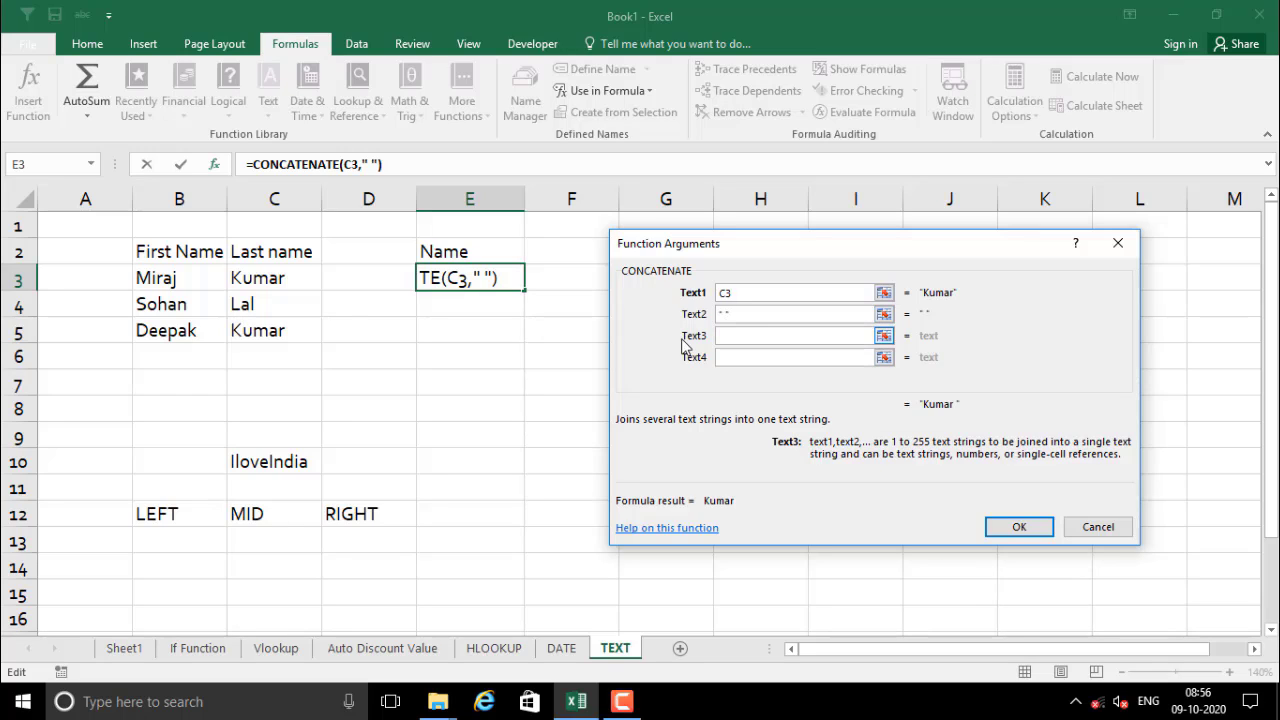
pyautogui.click(178, 278)
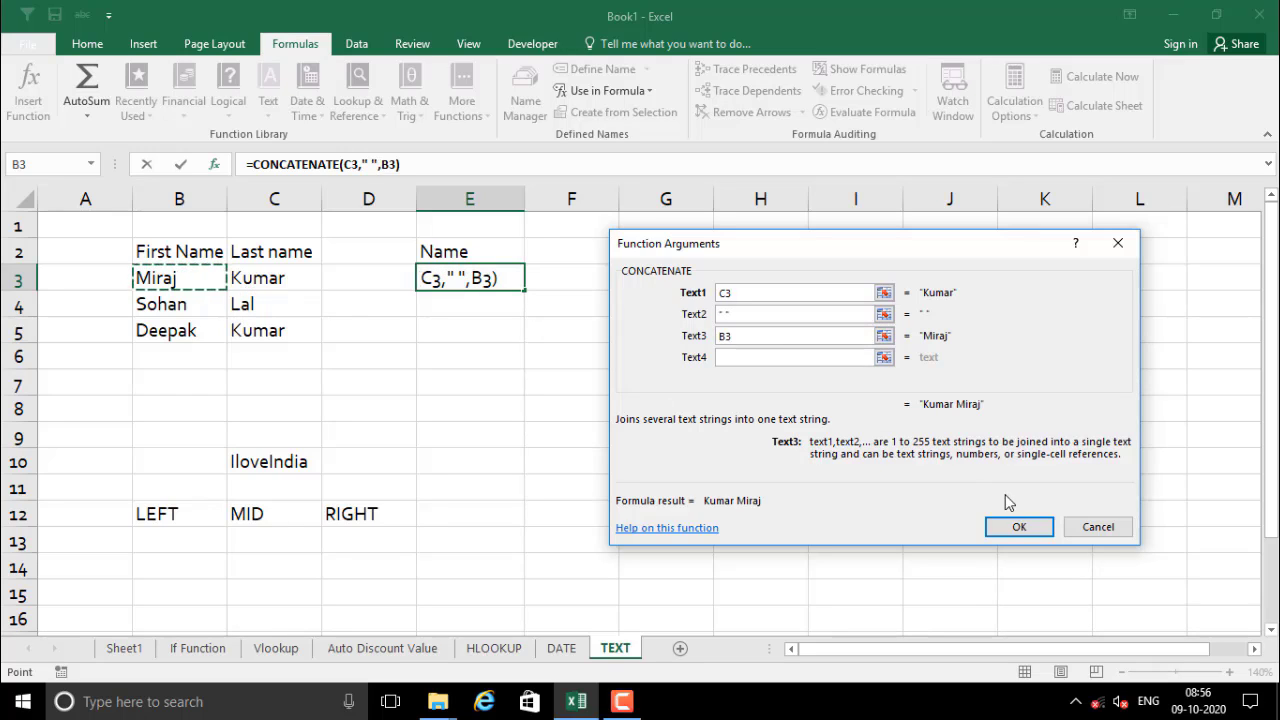
pyautogui.click(1018, 527)
# - Fill the E3 name formula down through E5
pyautogui.click(447, 280)
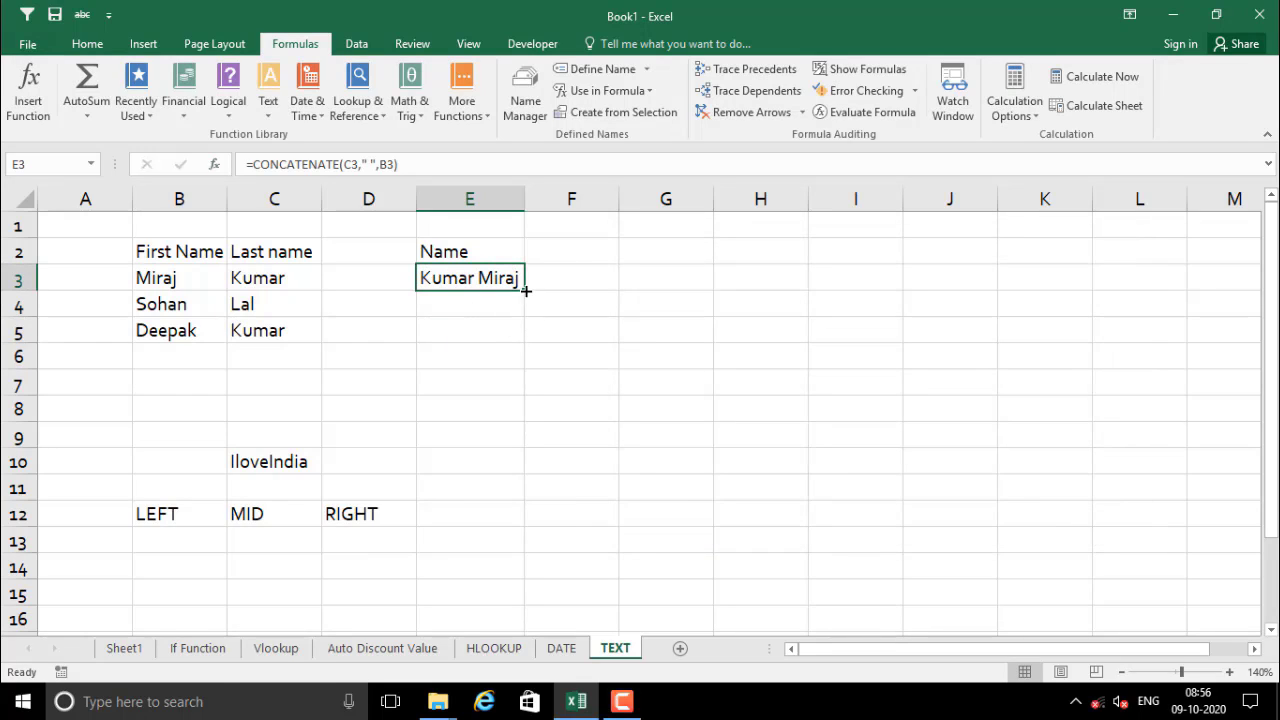
pyautogui.moveTo(524, 290); pyautogui.dragTo(523, 340)
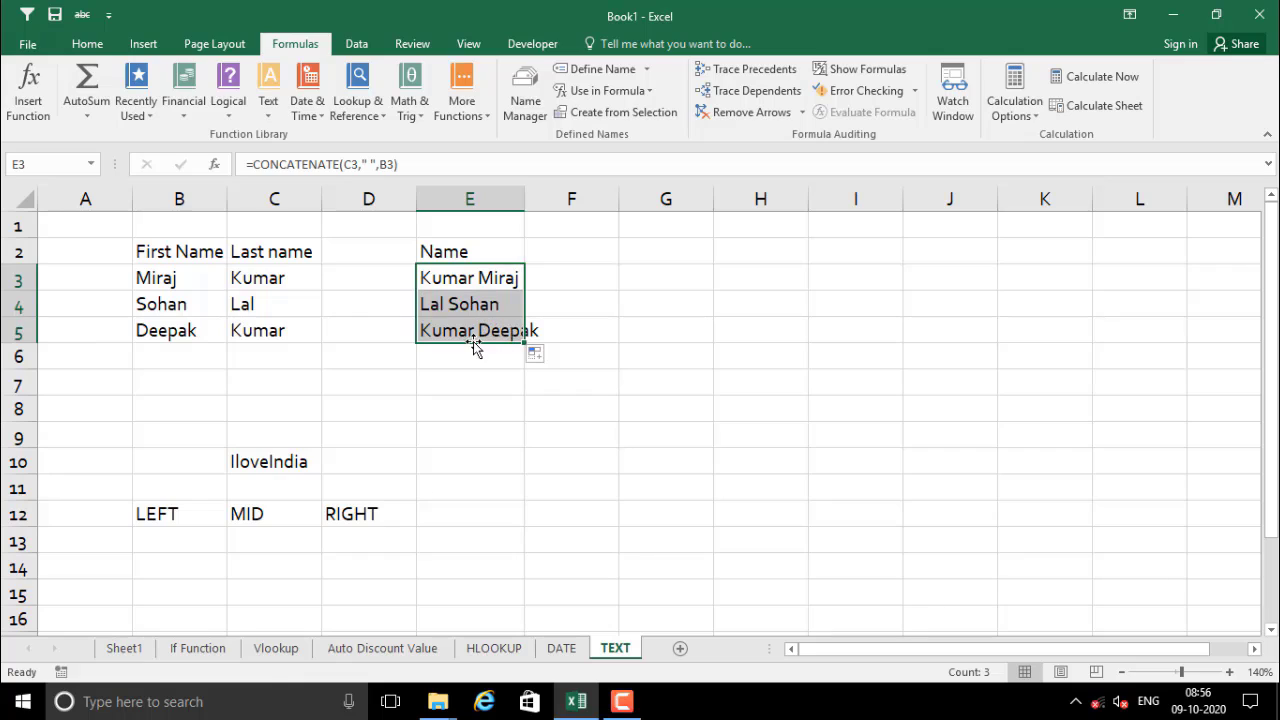
pyautogui.click(450, 305)
pyautogui.click(441, 338)
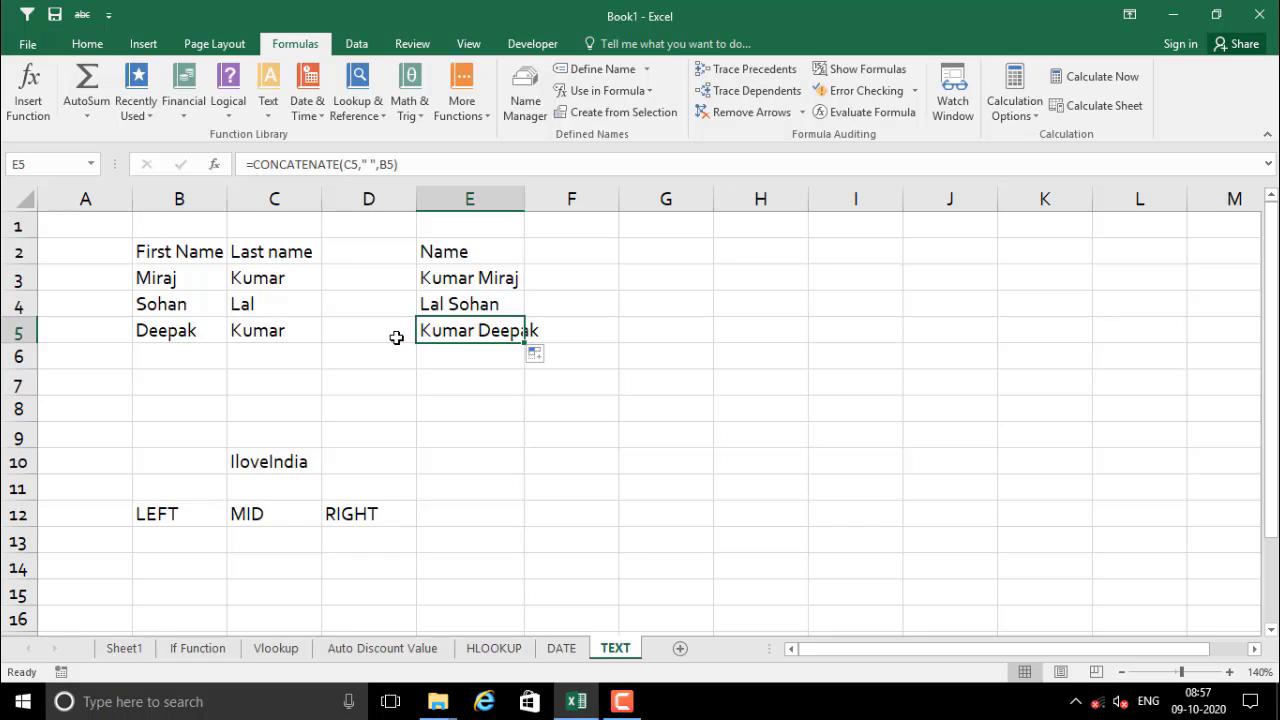
# - Compare the First Name and Last name columns with the combined names in the Name column
pyautogui.click(458, 259)
pyautogui.click(171, 262)
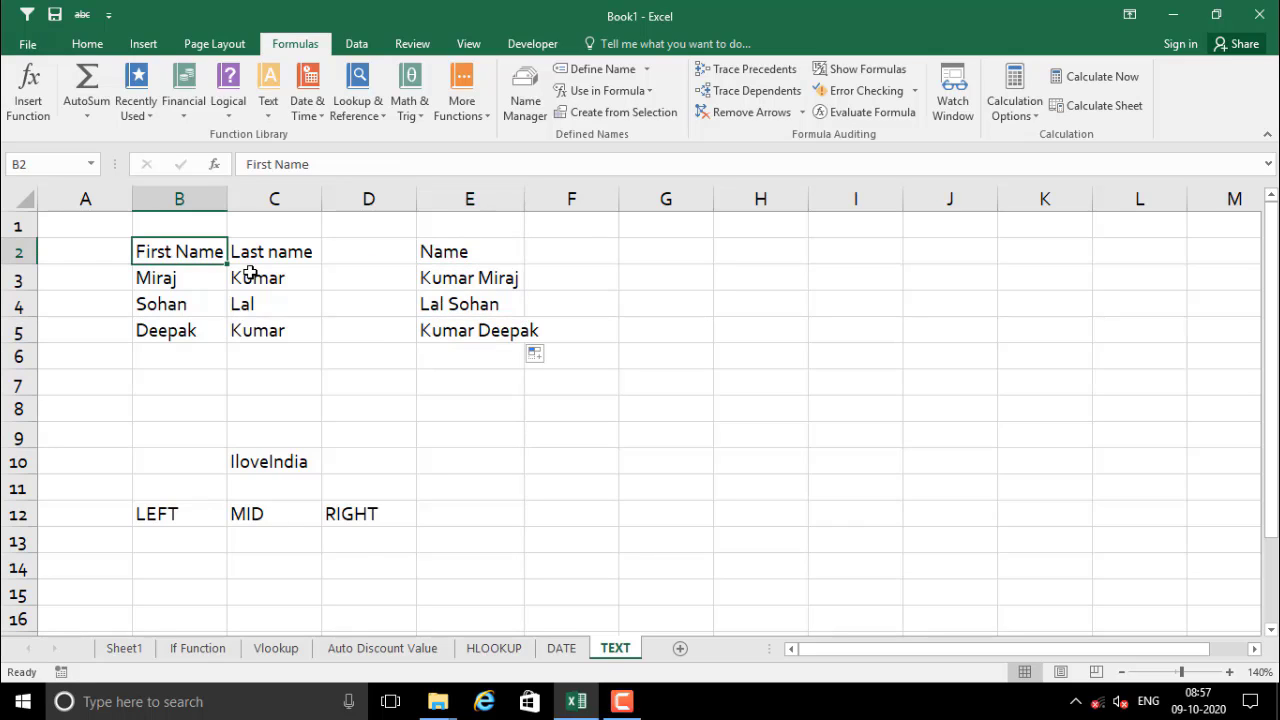
pyautogui.click(255, 272)
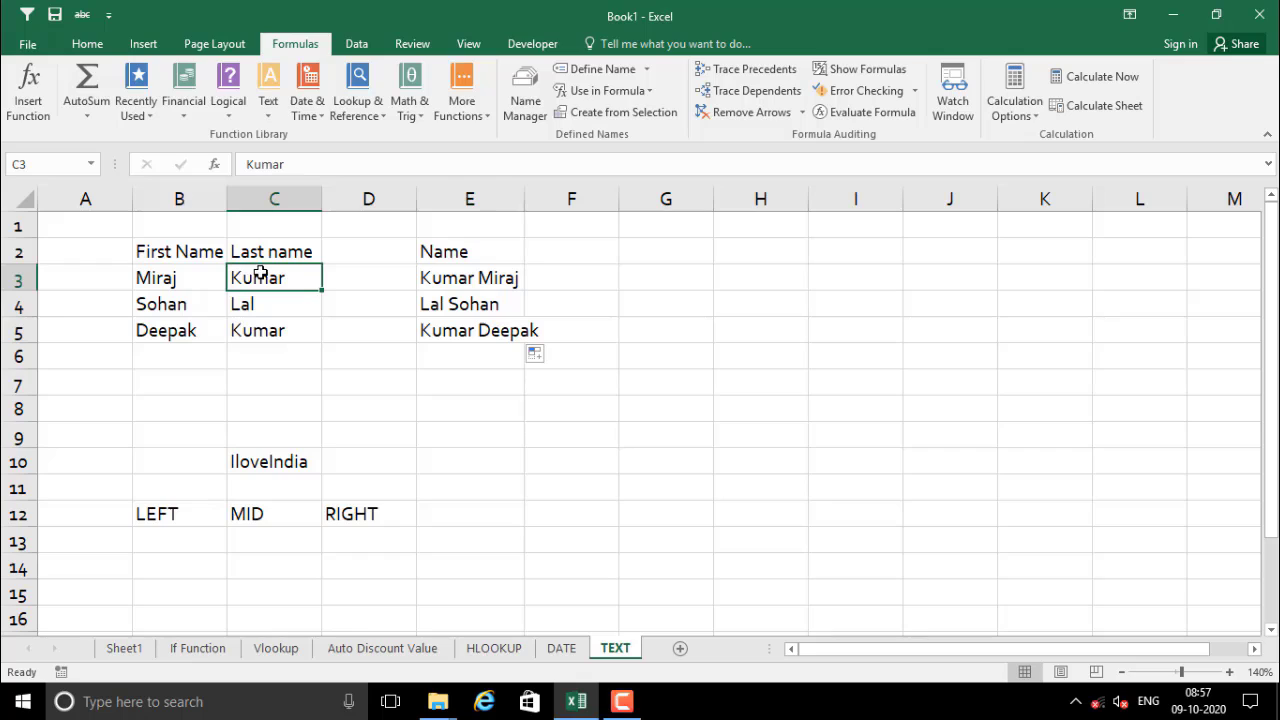
pyautogui.click(349, 258)
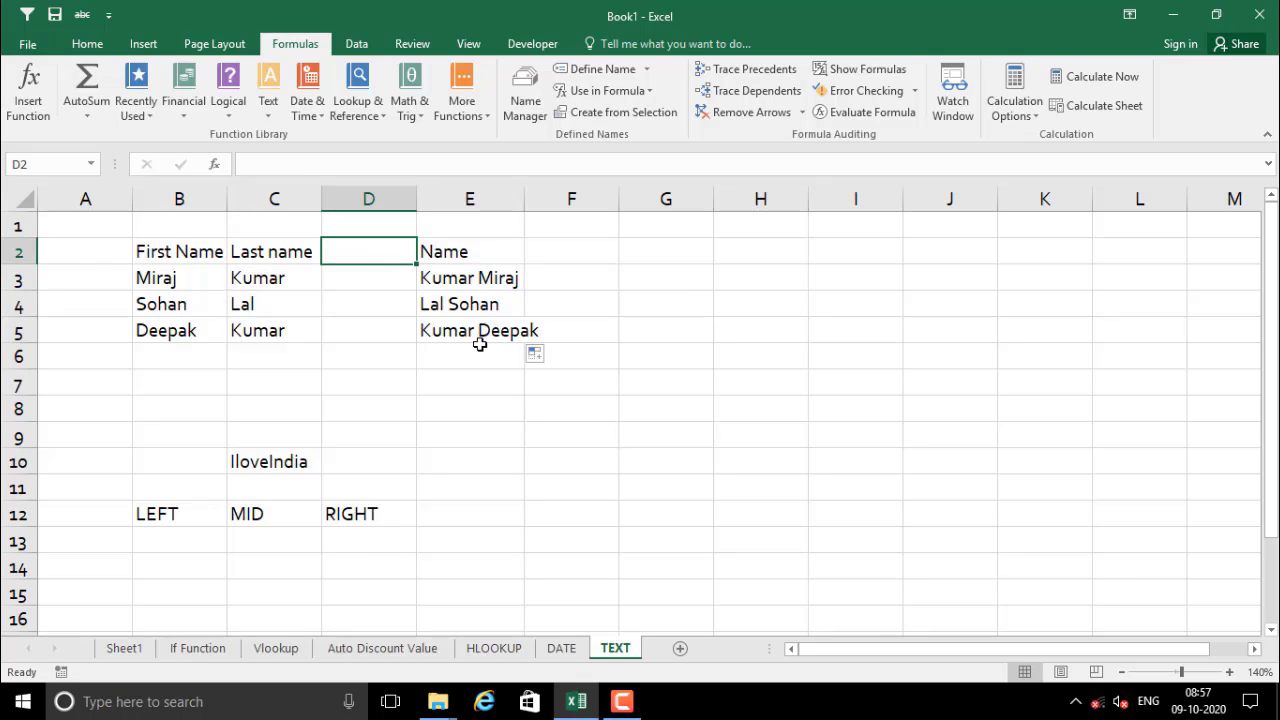
pyautogui.click(206, 268)
pyautogui.click(245, 278)
pyautogui.click(477, 272)
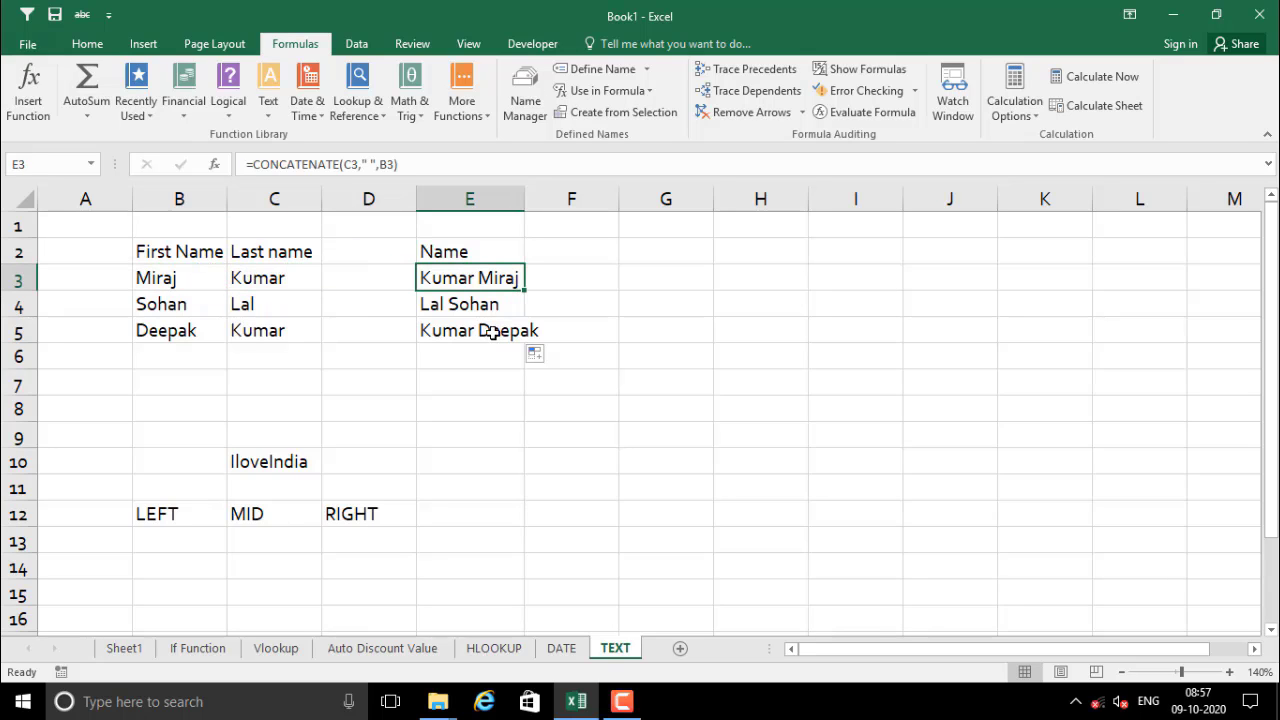
# - Examine the text IloveIndia in C10 and the empty cells B13 to D13 under the LEFT, MID and RIGHT headings
pyautogui.scroll(-1, 431, 431)
pyautogui.click(296, 385)
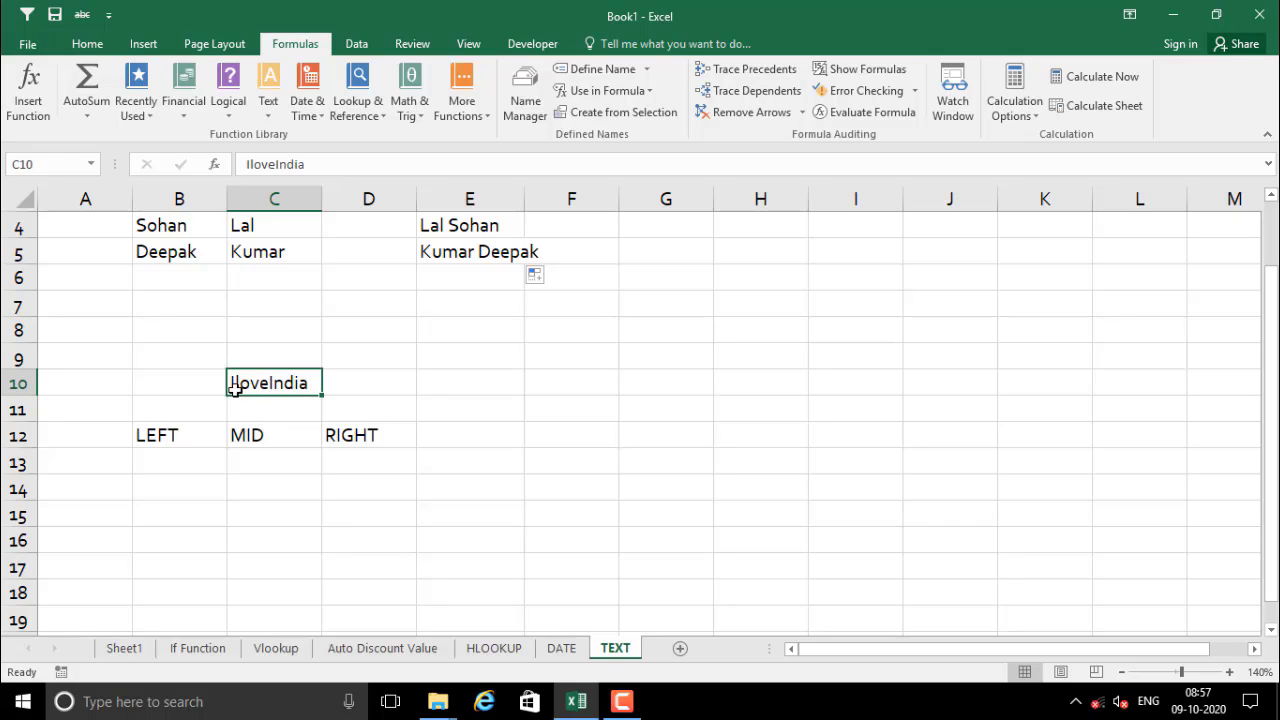
pyautogui.click(165, 459)
pyautogui.click(258, 382)
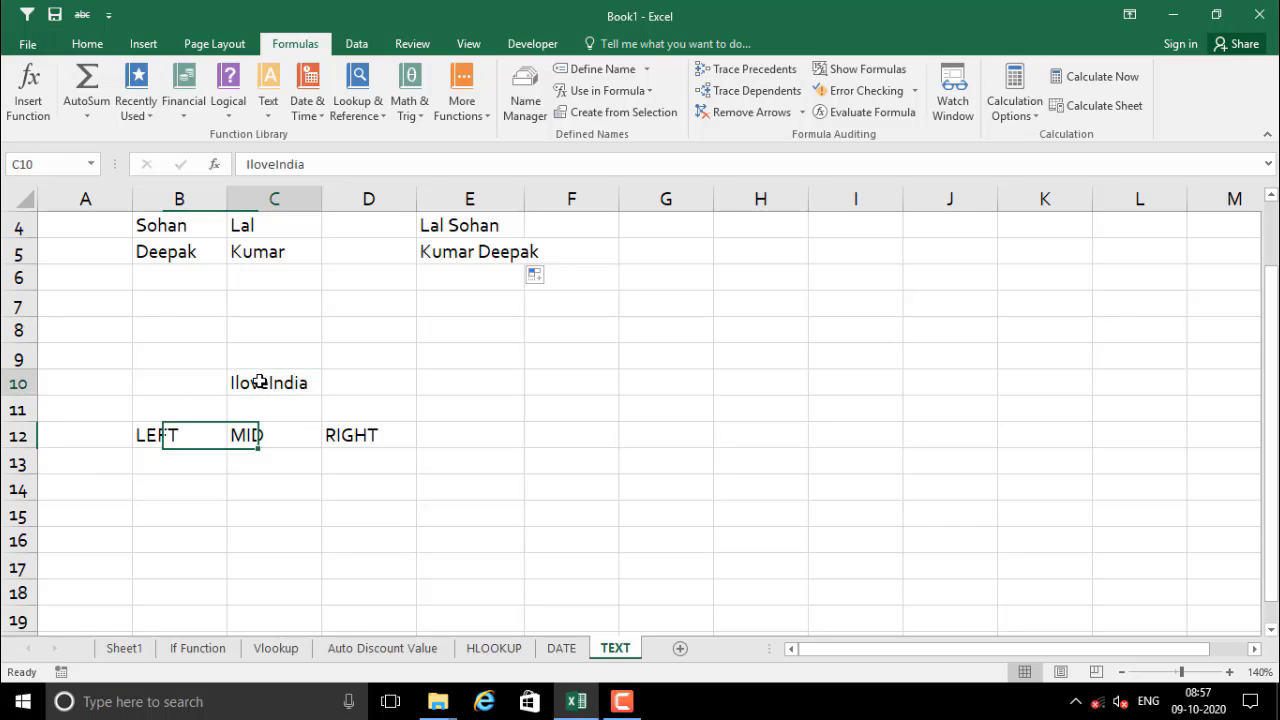
pyautogui.click(254, 458)
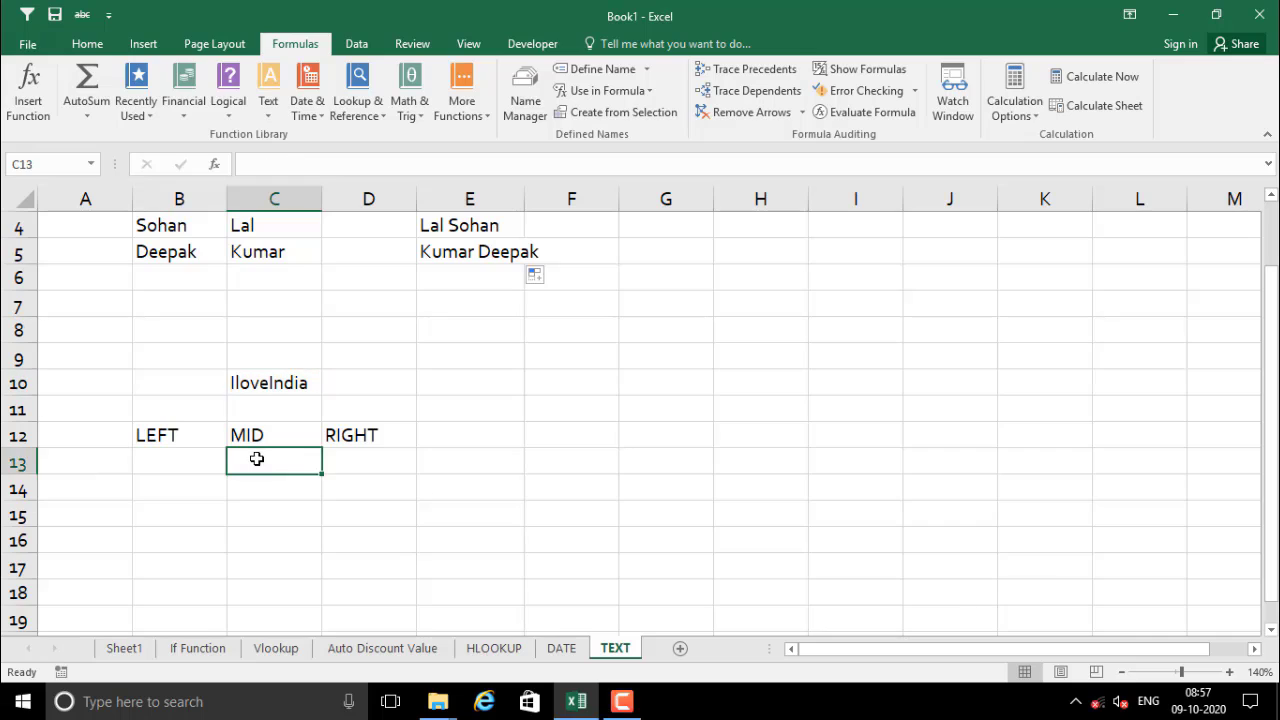
pyautogui.click(287, 380)
pyautogui.click(354, 458)
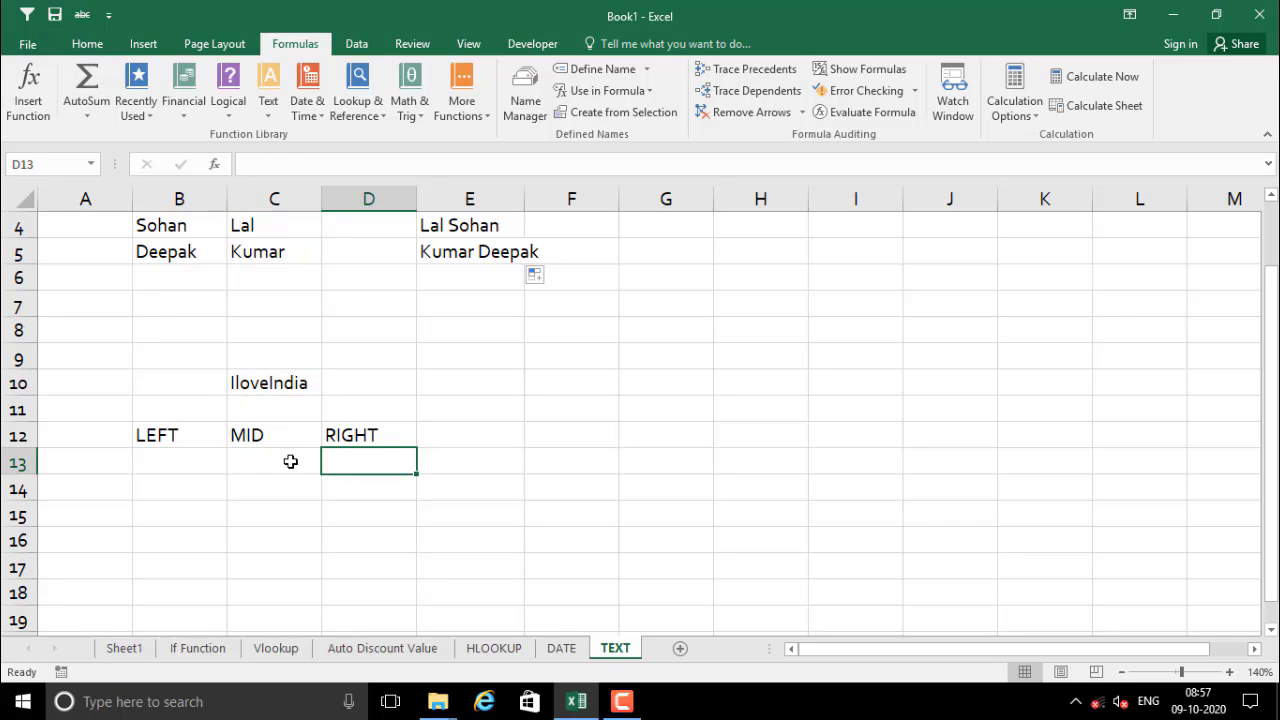
pyautogui.click(177, 457)
pyautogui.click(271, 452)
pyautogui.click(366, 457)
# - Extract the first character of C10 into B13 with =LEFT(C10,1) and centre the result in the cell
pyautogui.click(180, 460)
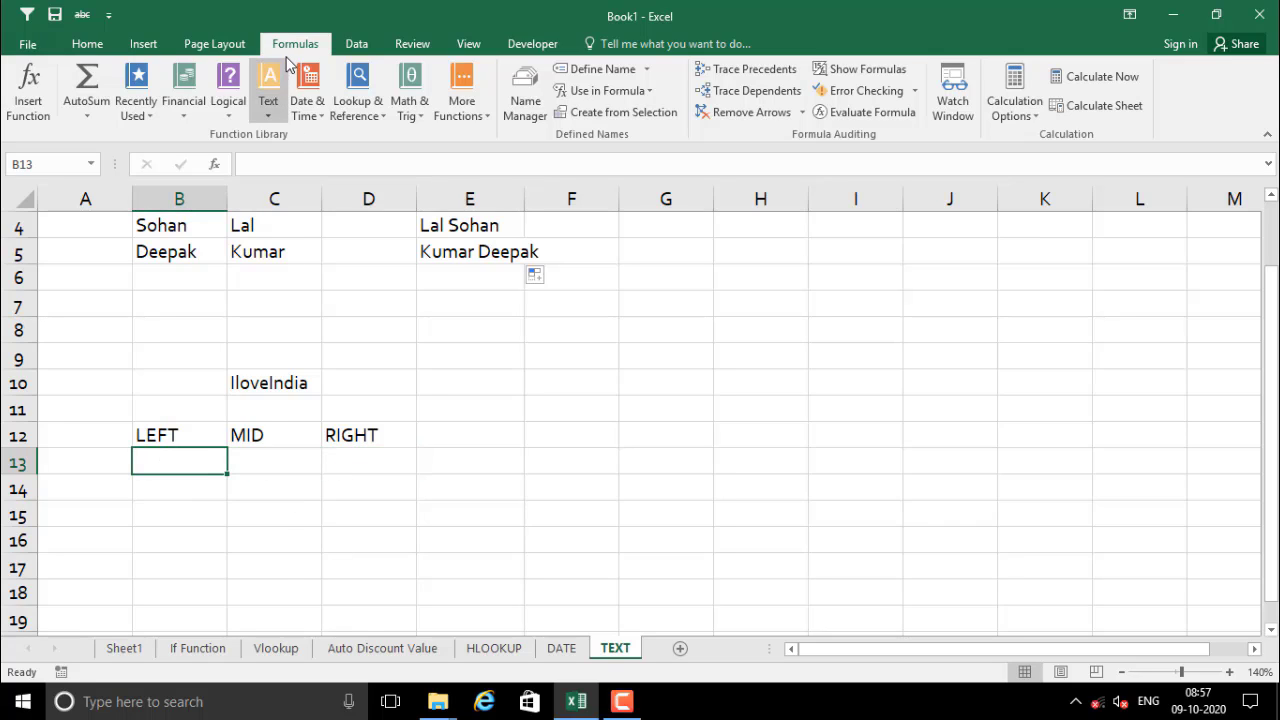
pyautogui.click(279, 117)
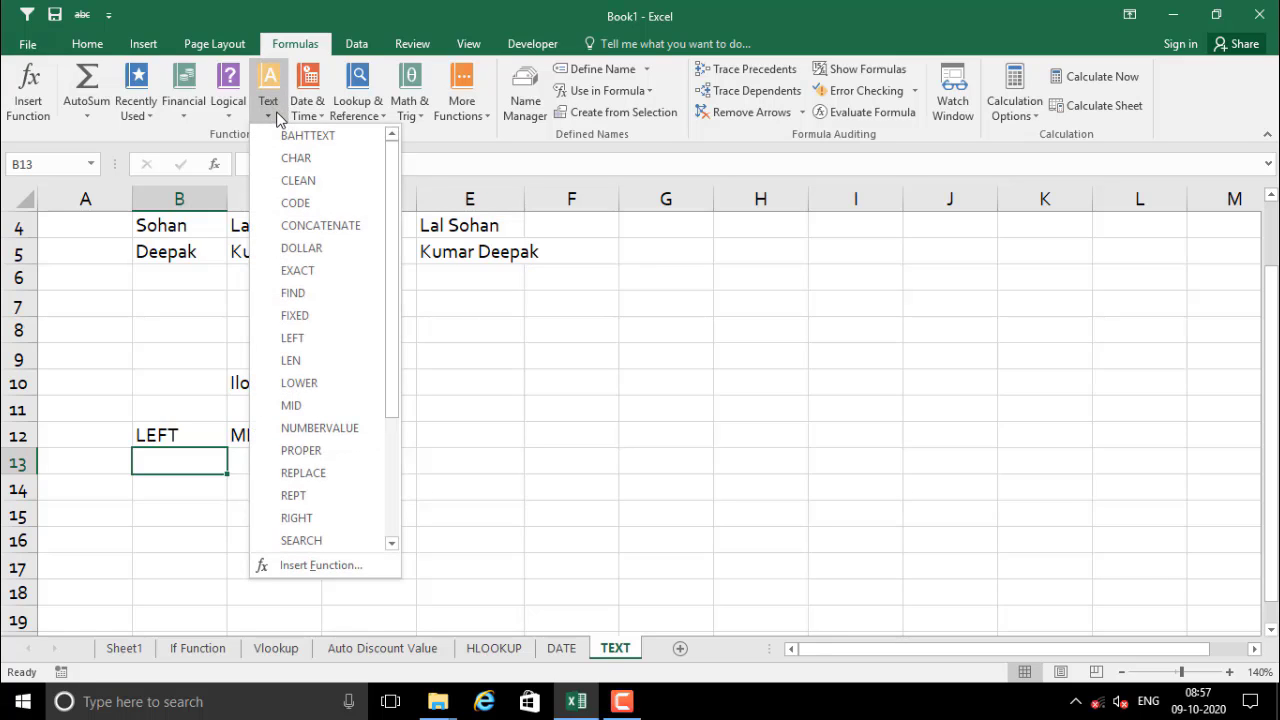
pyautogui.click(325, 341)
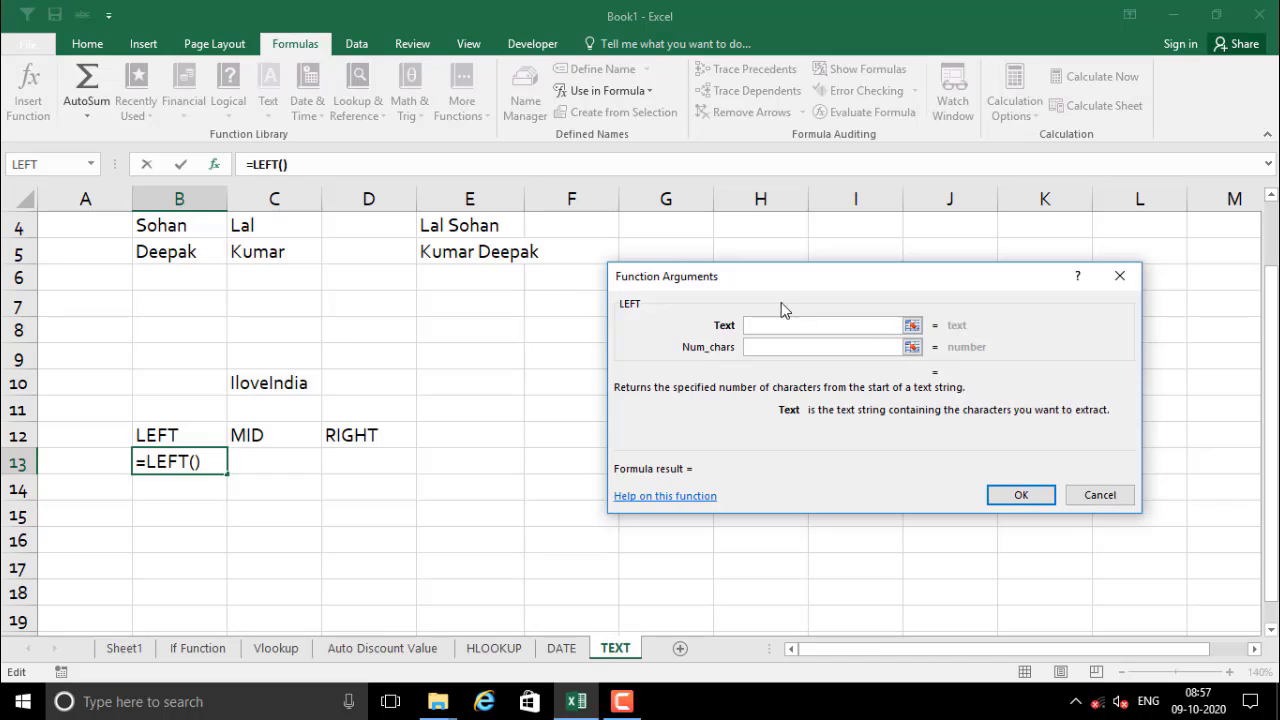
pyautogui.moveTo(767, 286); pyautogui.dragTo(787, 313)
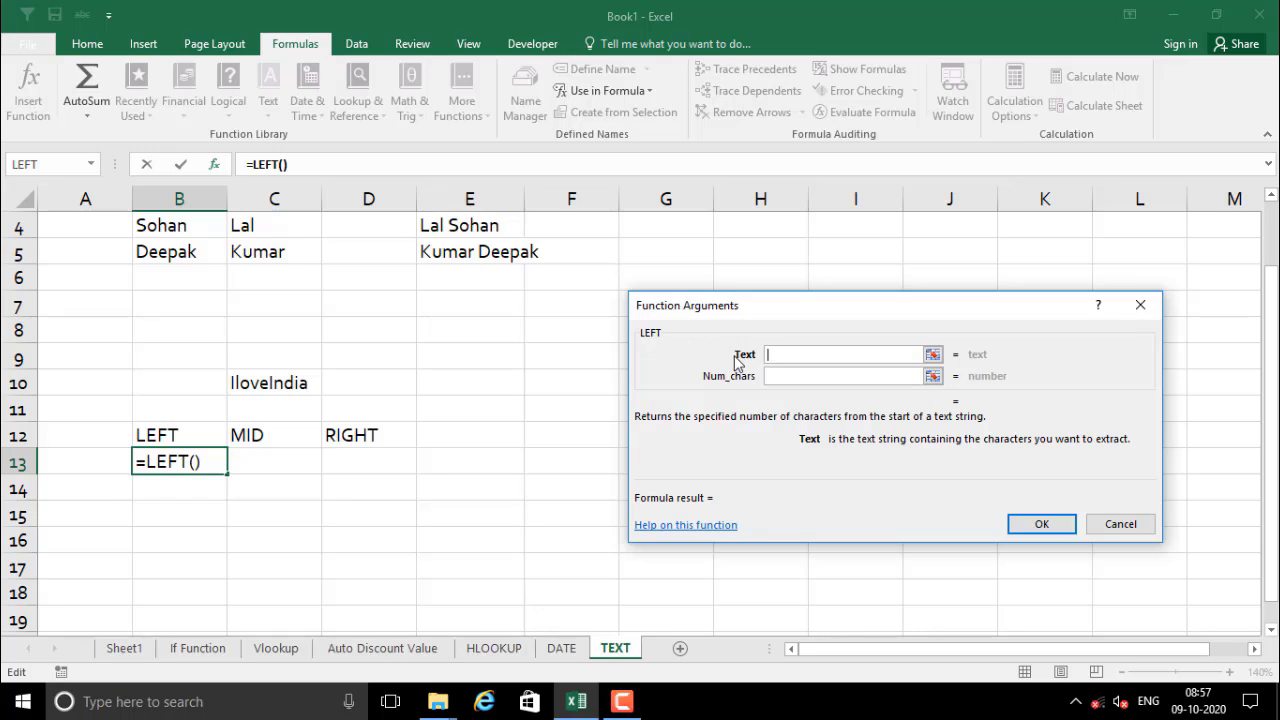
pyautogui.click(280, 378)
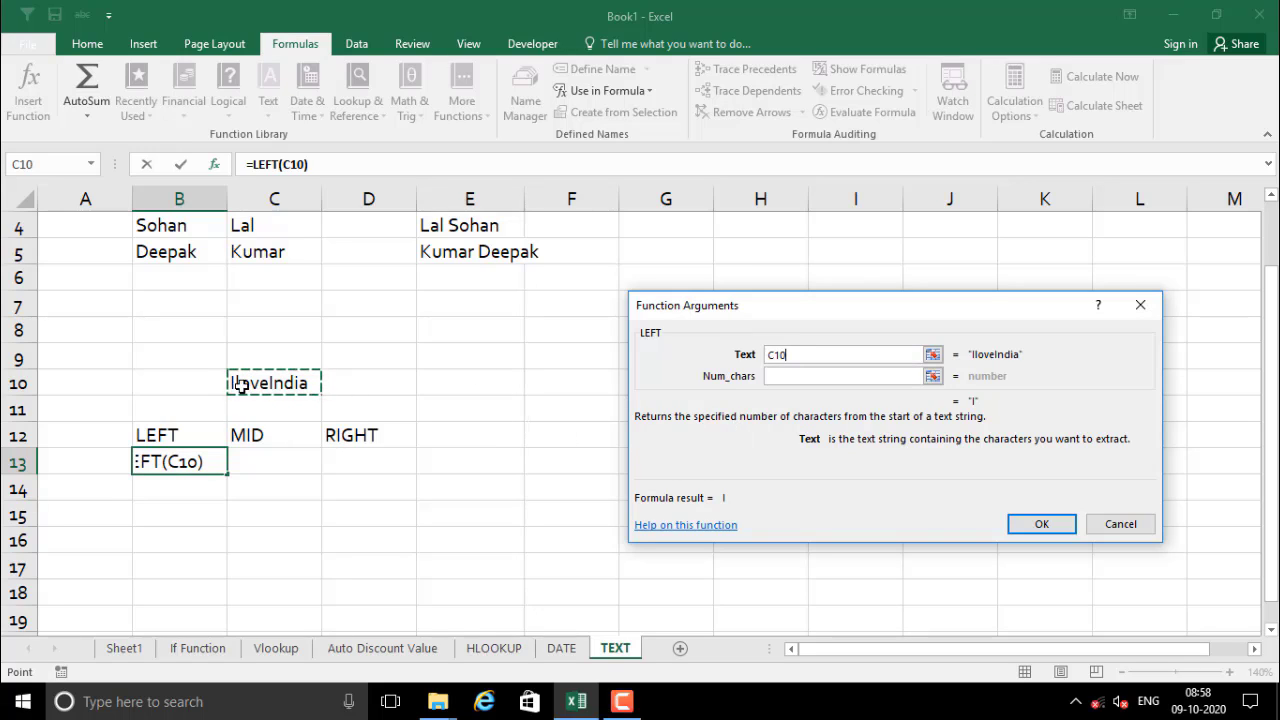
pyautogui.click(777, 375)
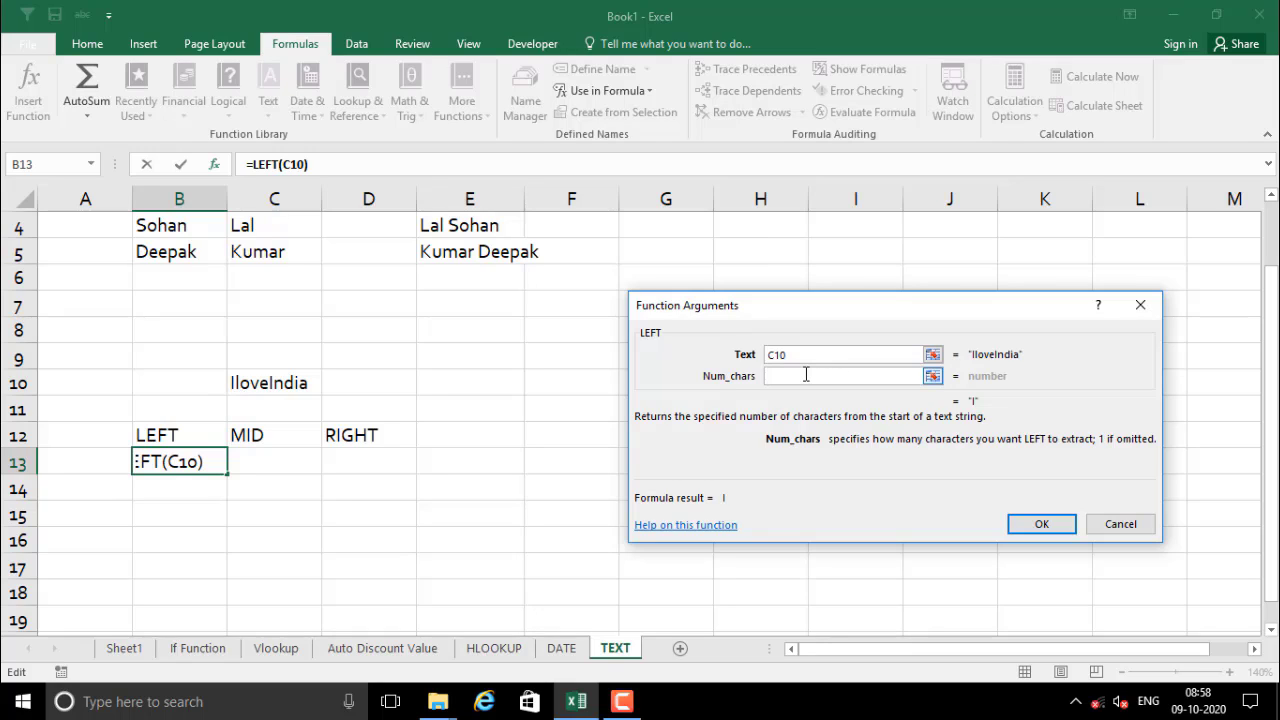
pyautogui.write('1')
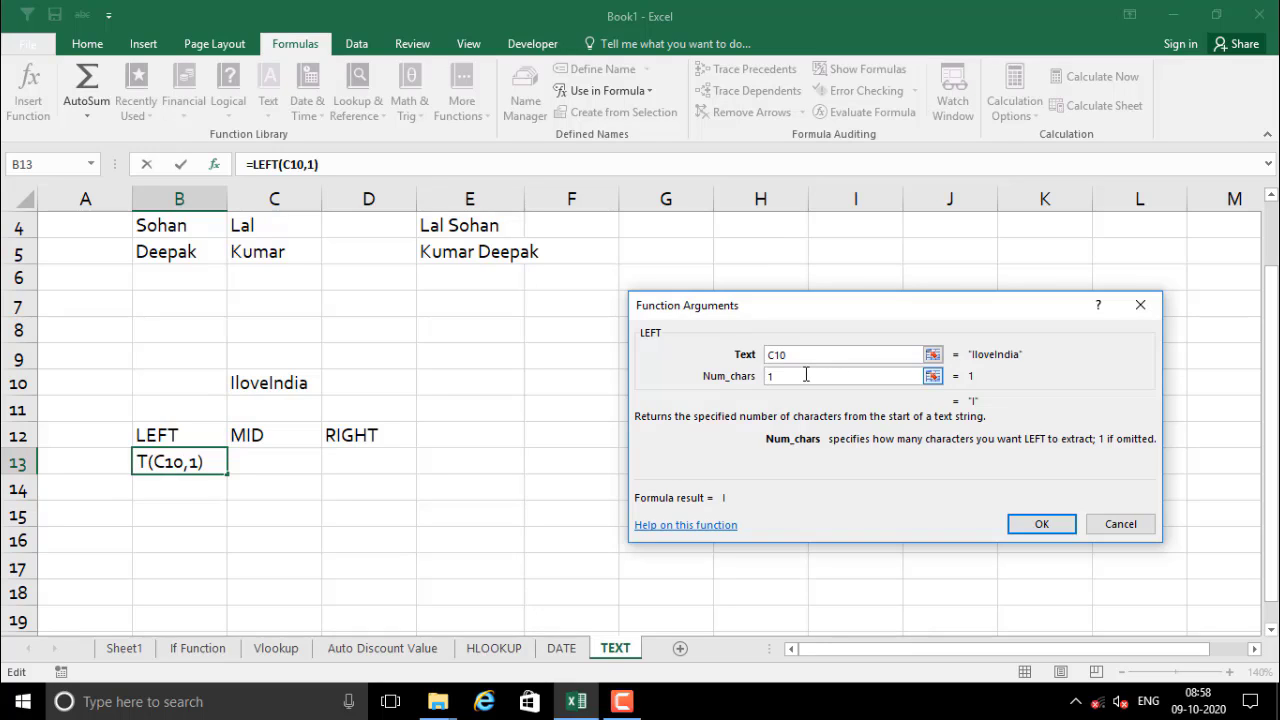
pyautogui.click(1045, 528)
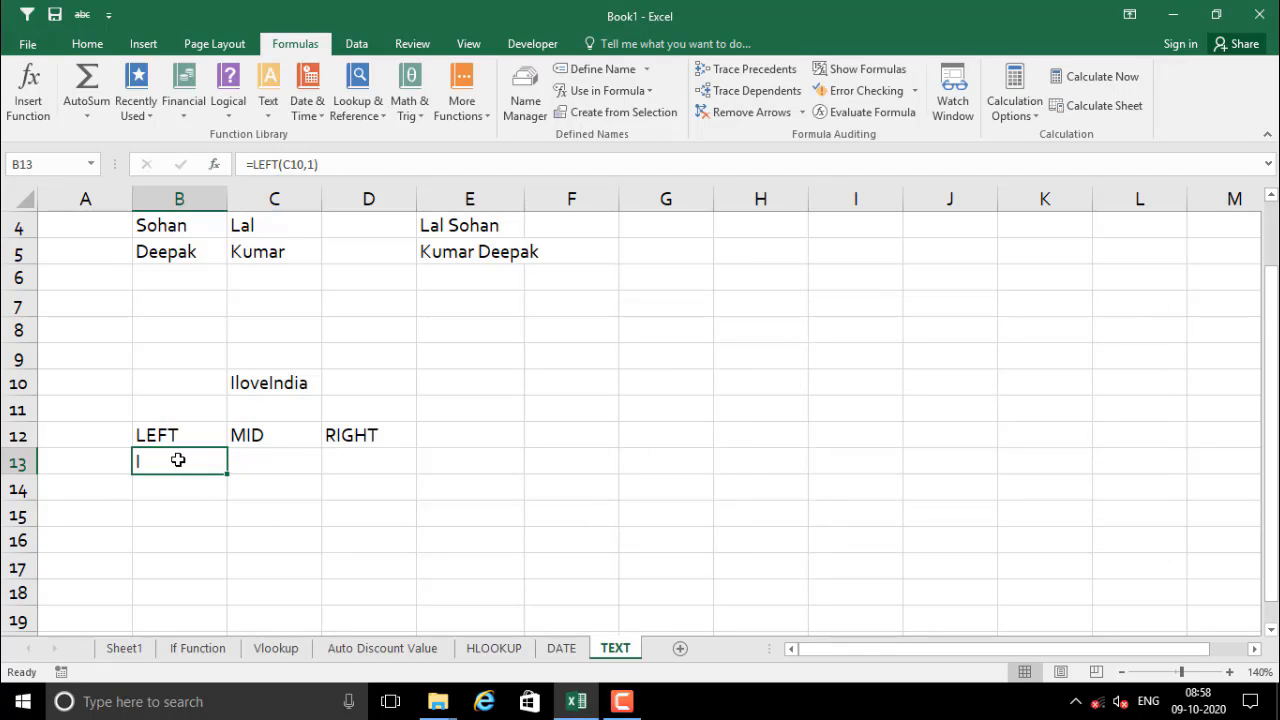
pyautogui.click(87, 43)
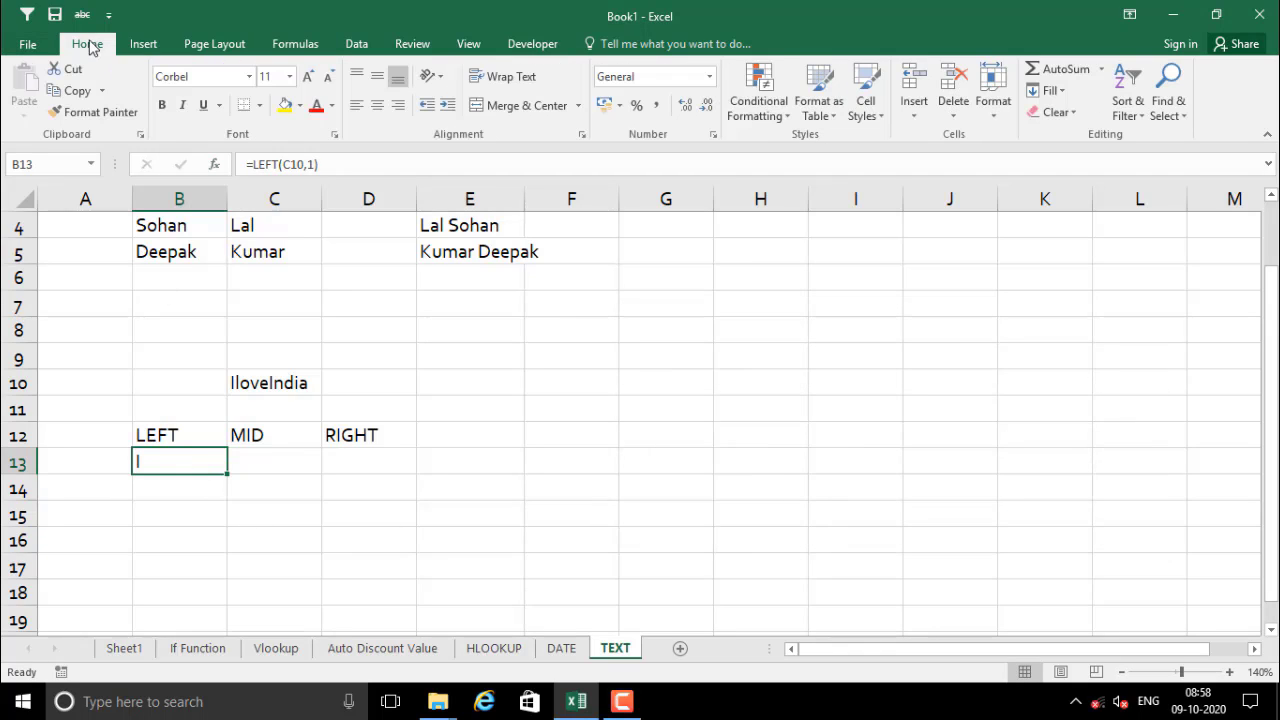
pyautogui.click(372, 108)
# - Extract four characters of C10, starting at the second, into C13 with =MID(C10,2,4)
pyautogui.click(288, 461)
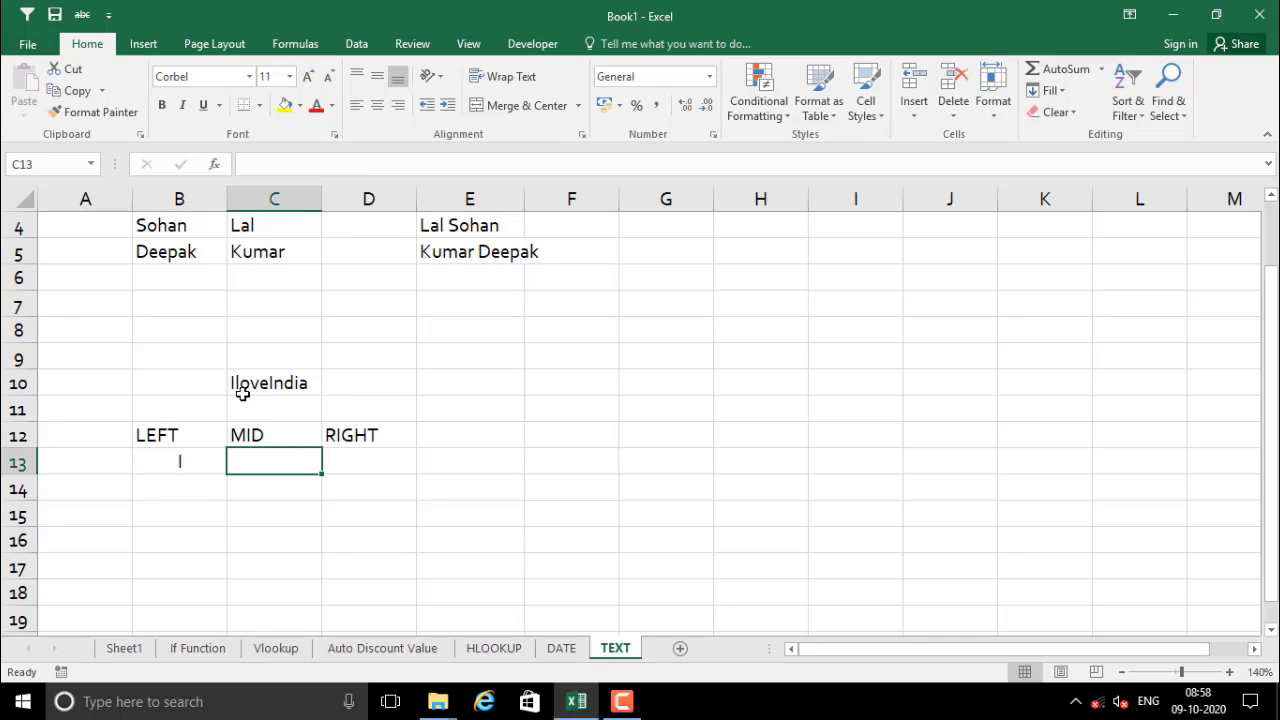
pyautogui.click(295, 43)
pyautogui.click(273, 115)
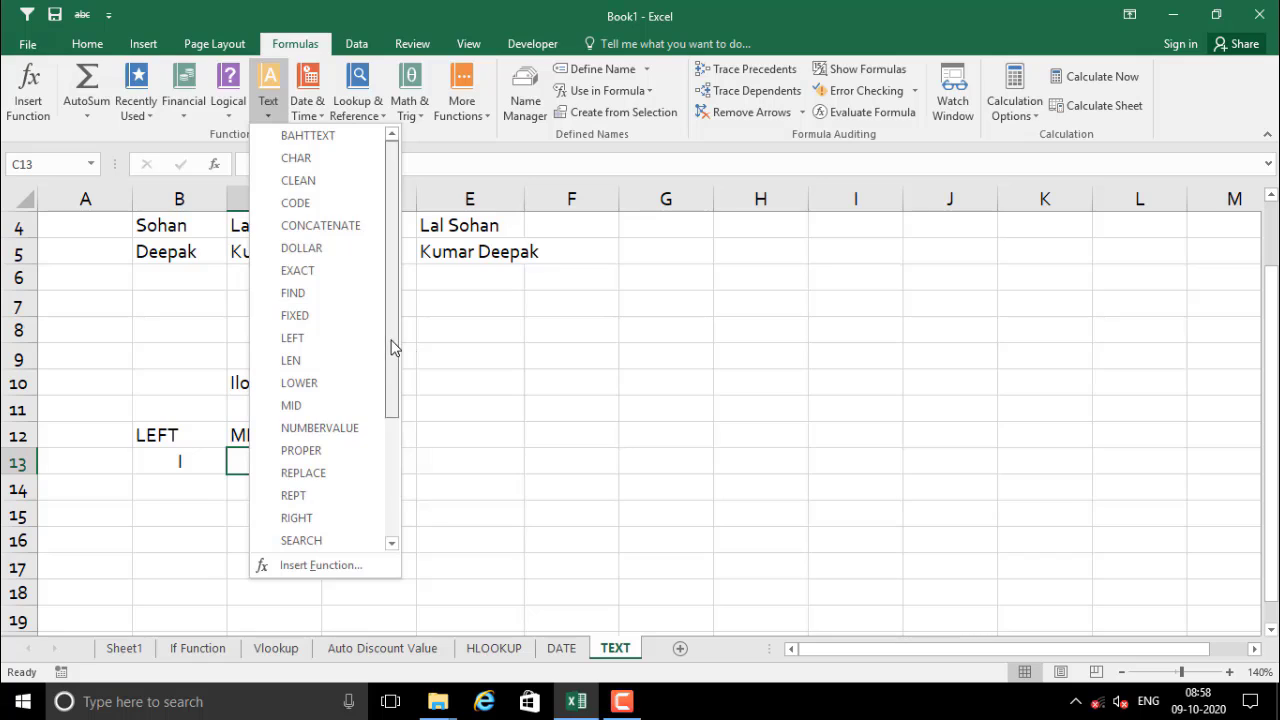
pyautogui.moveTo(391, 349); pyautogui.dragTo(390, 422)
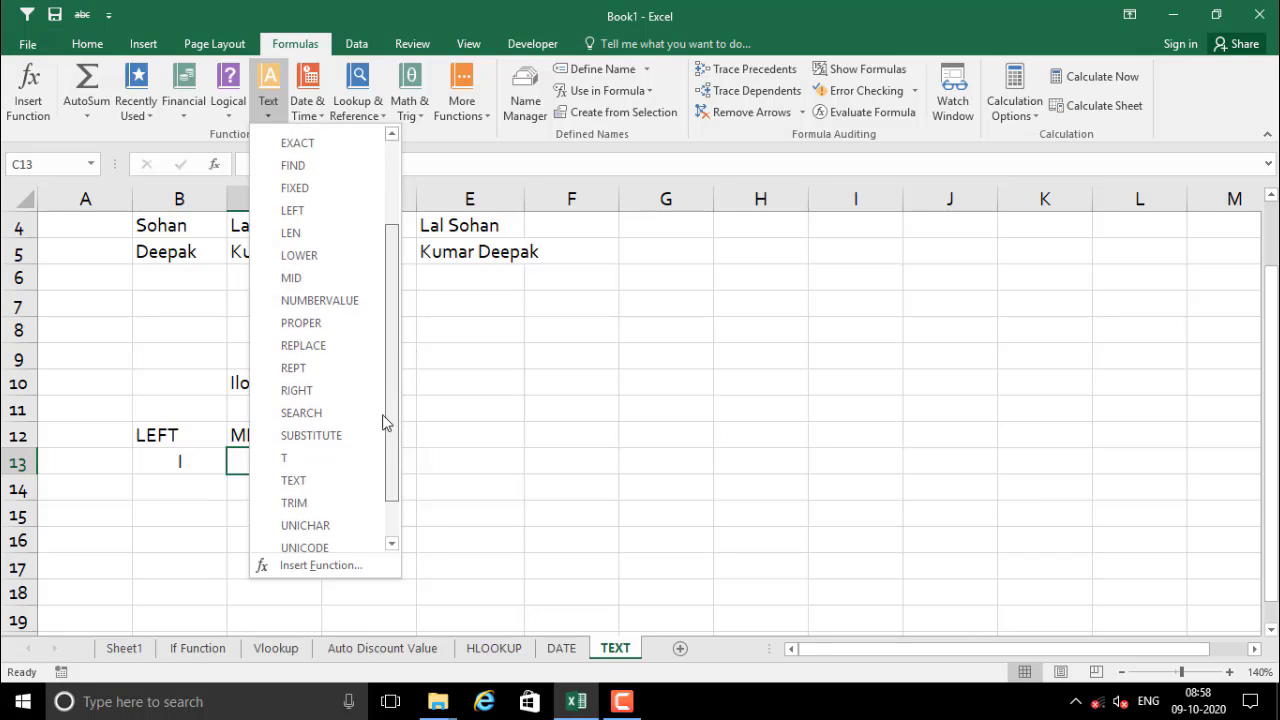
pyautogui.click(292, 278)
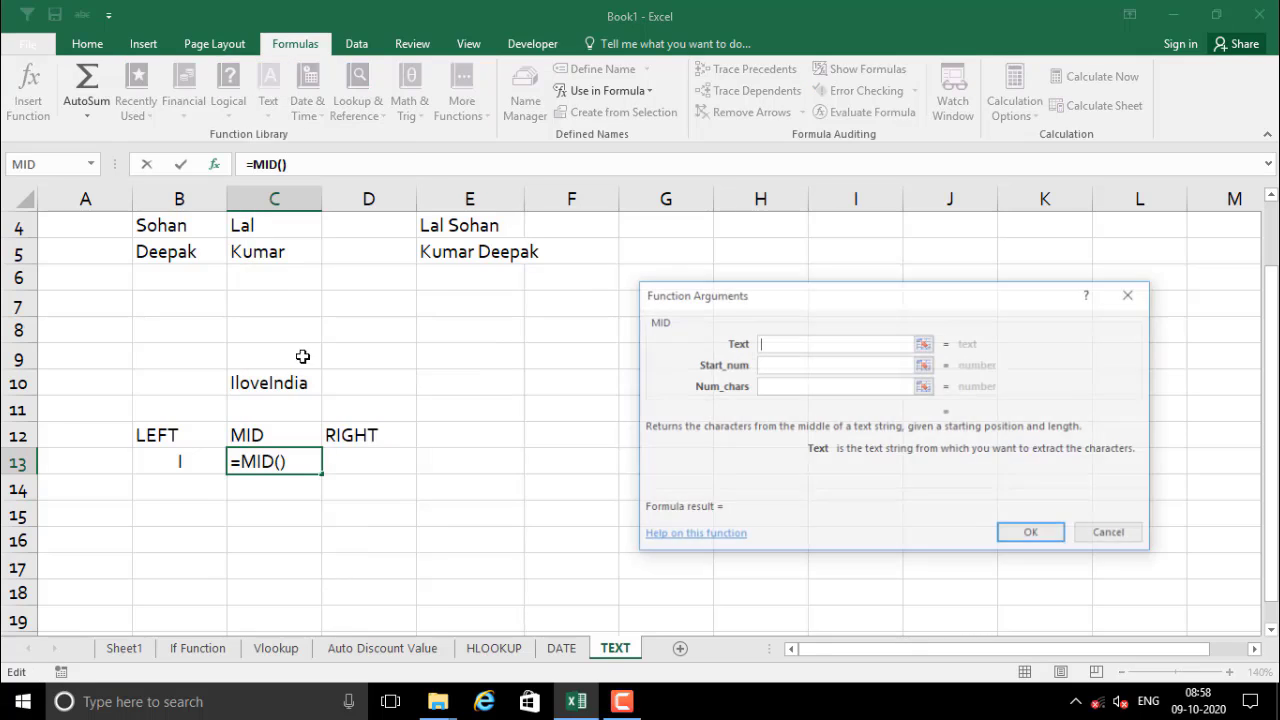
pyautogui.moveTo(838, 300); pyautogui.dragTo(812, 288)
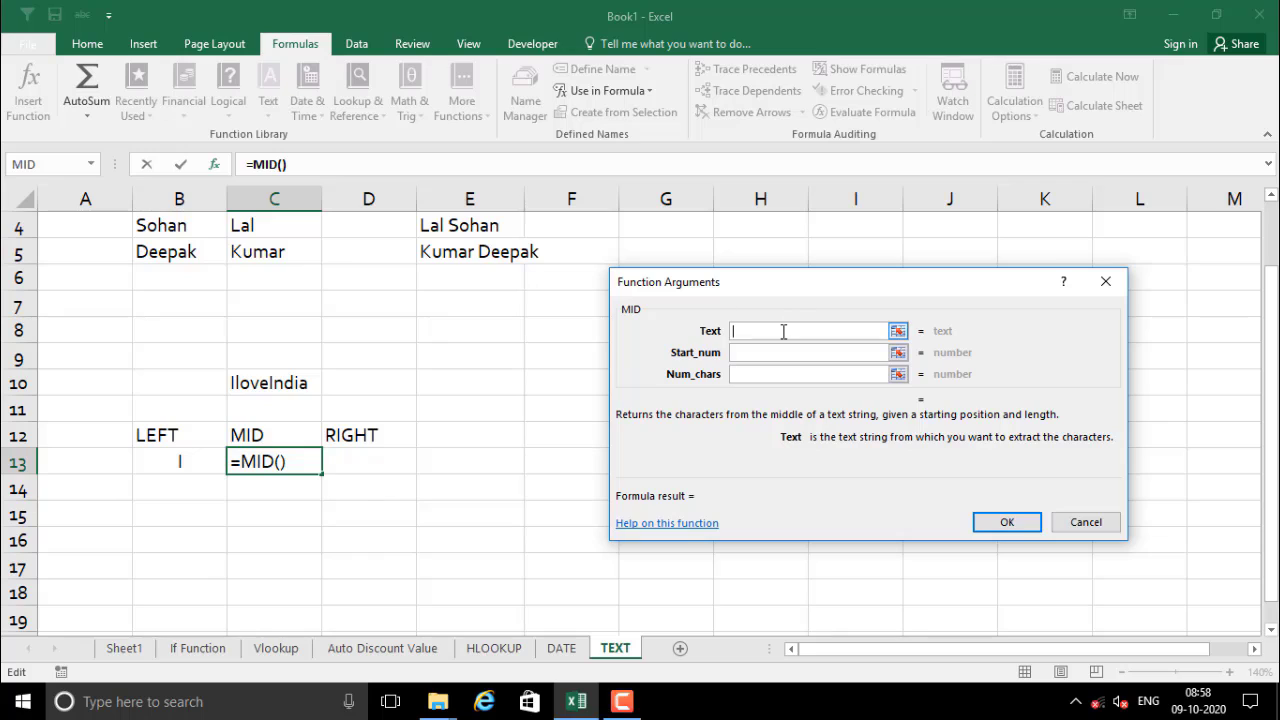
pyautogui.click(264, 377)
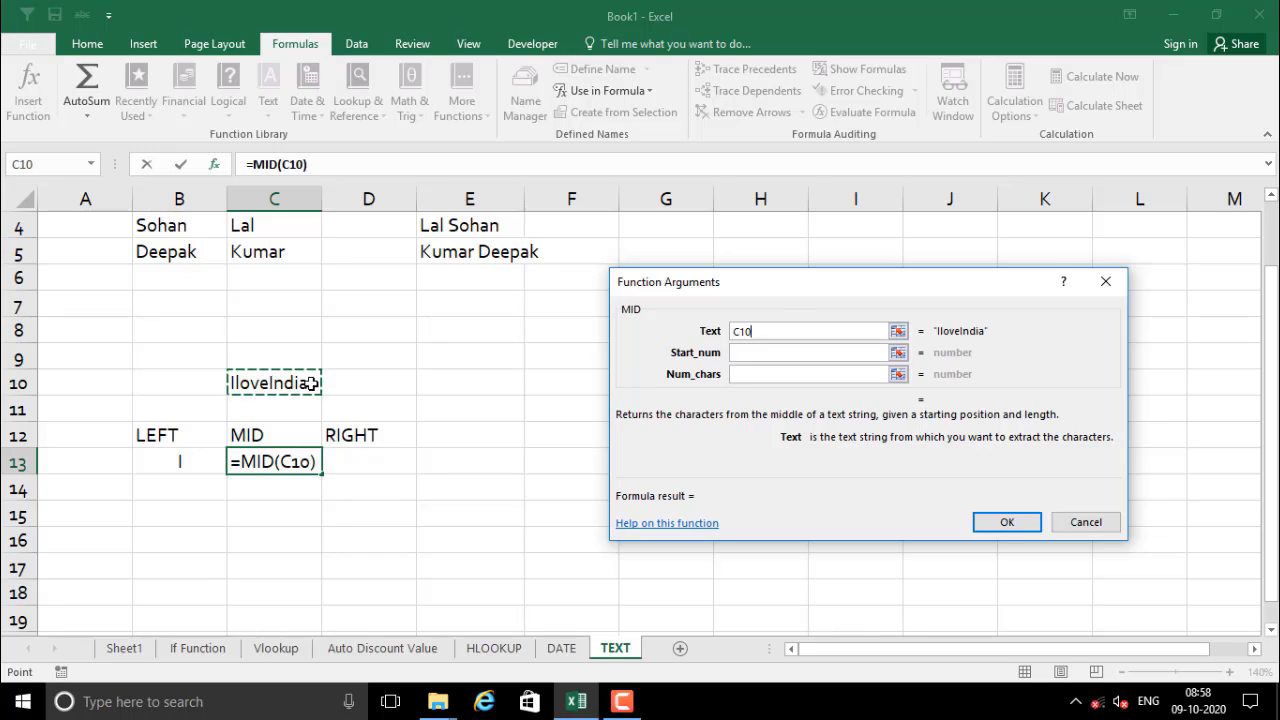
pyautogui.click(744, 357)
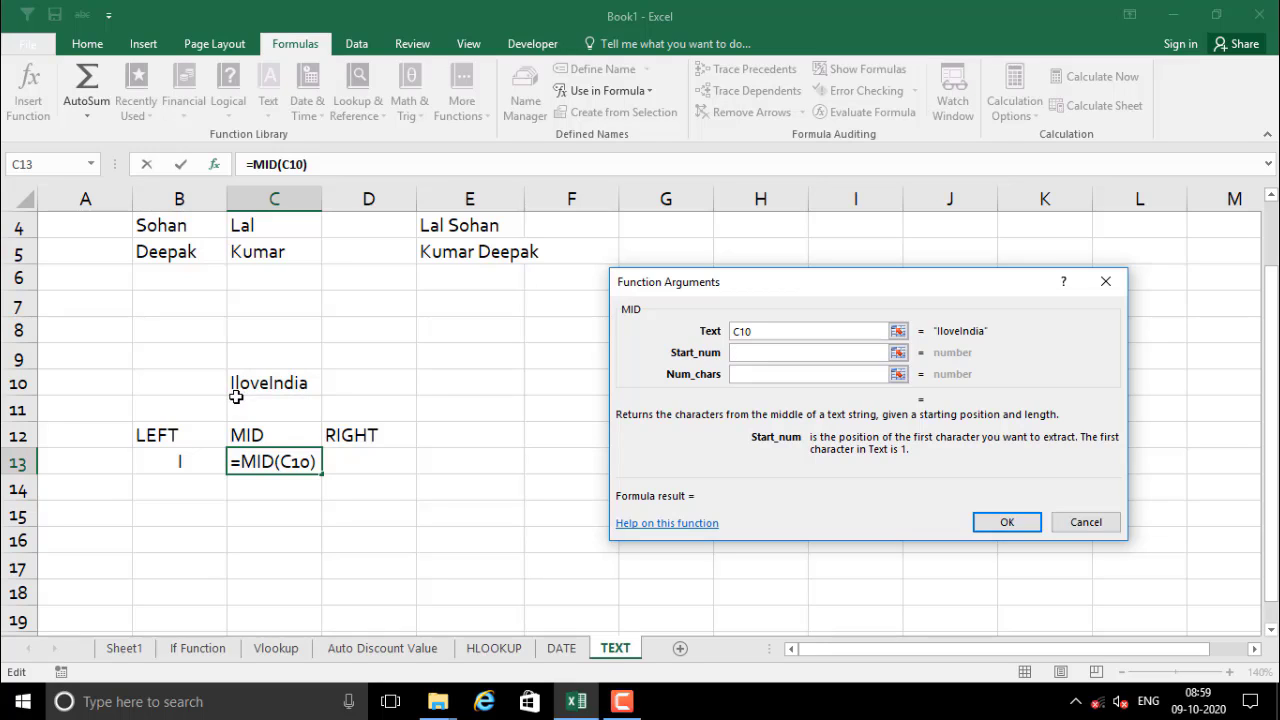
pyautogui.write('2')
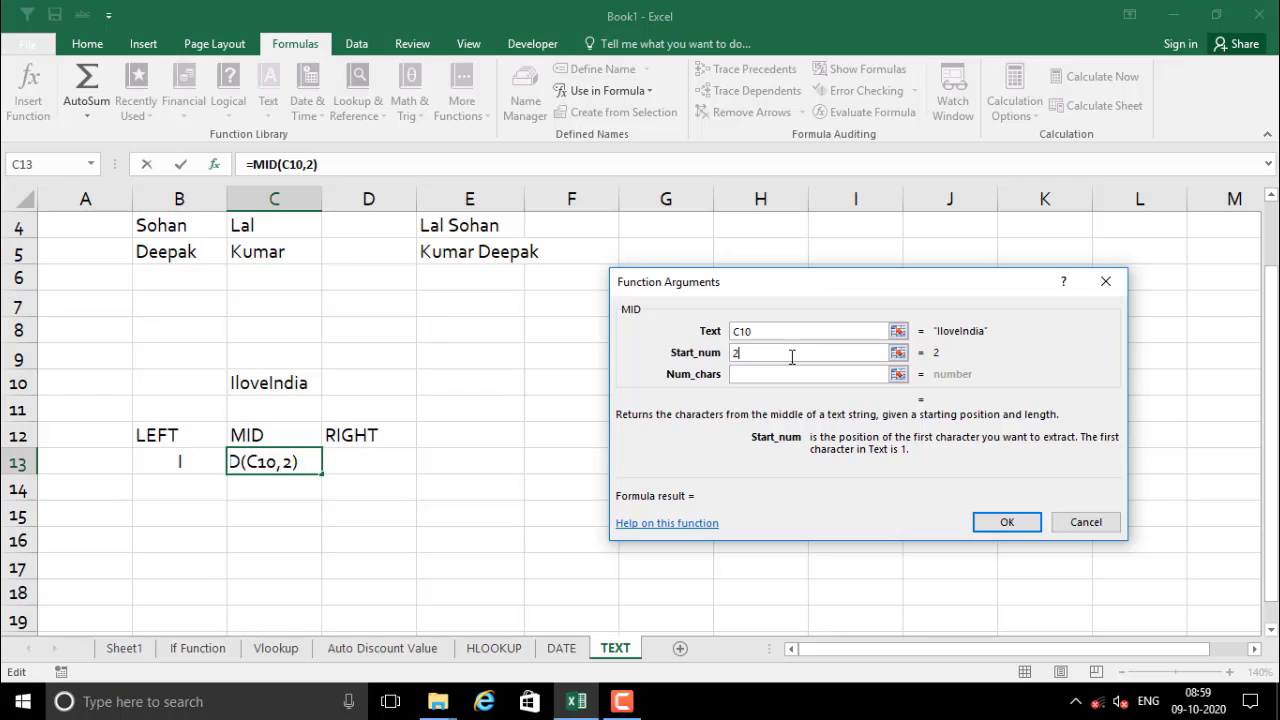
pyautogui.click(764, 374)
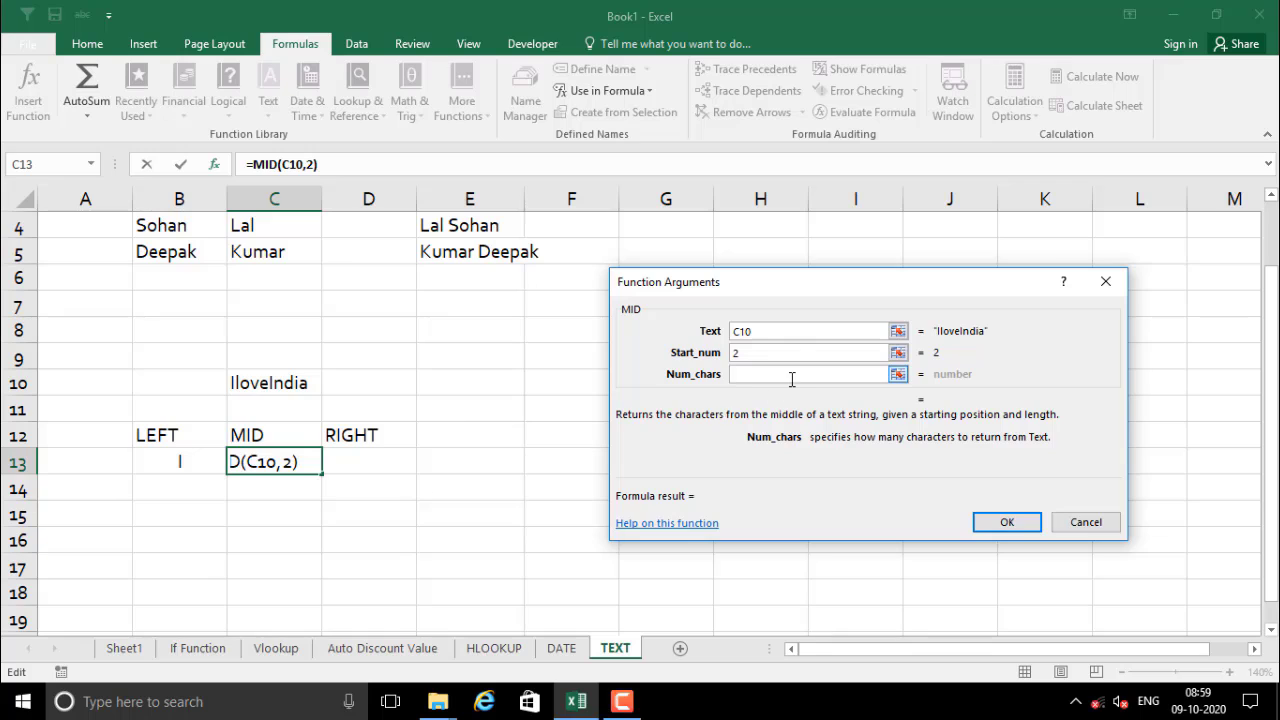
pyautogui.write('4')
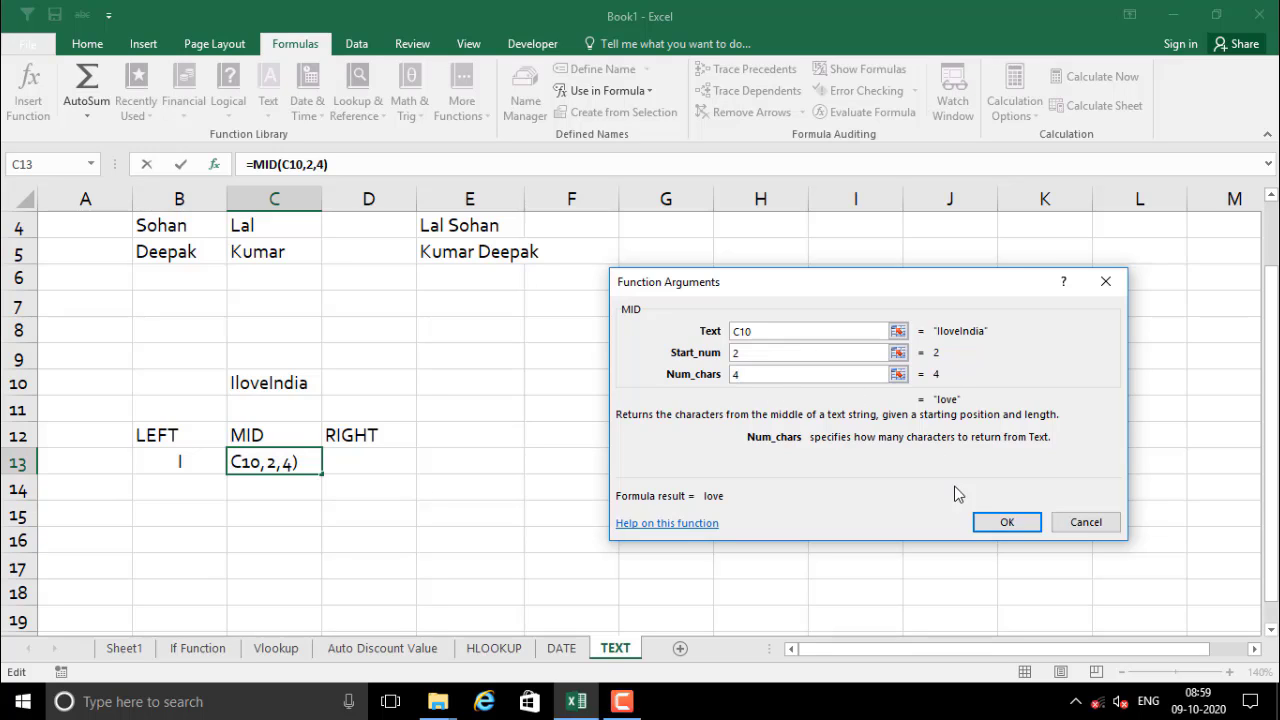
pyautogui.click(1003, 522)
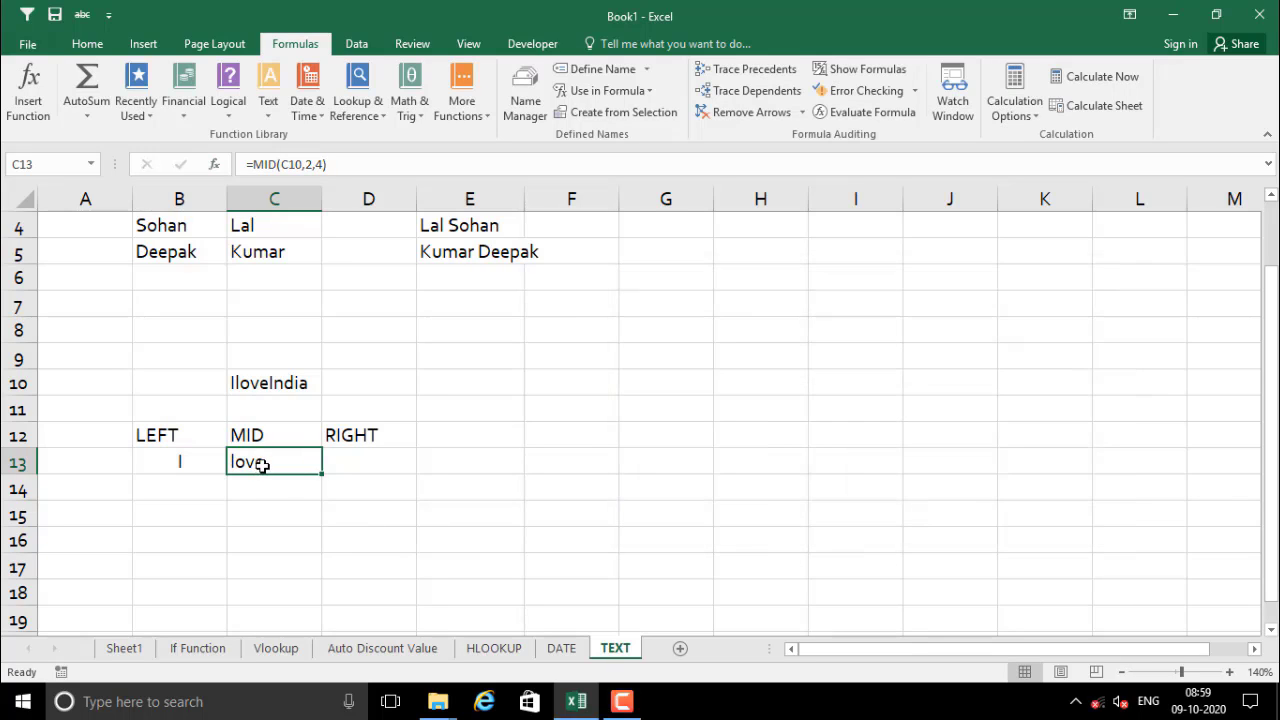
# - Extract the last five characters of C10 into D13 with =RIGHT(C10,5)
pyautogui.click(346, 467)
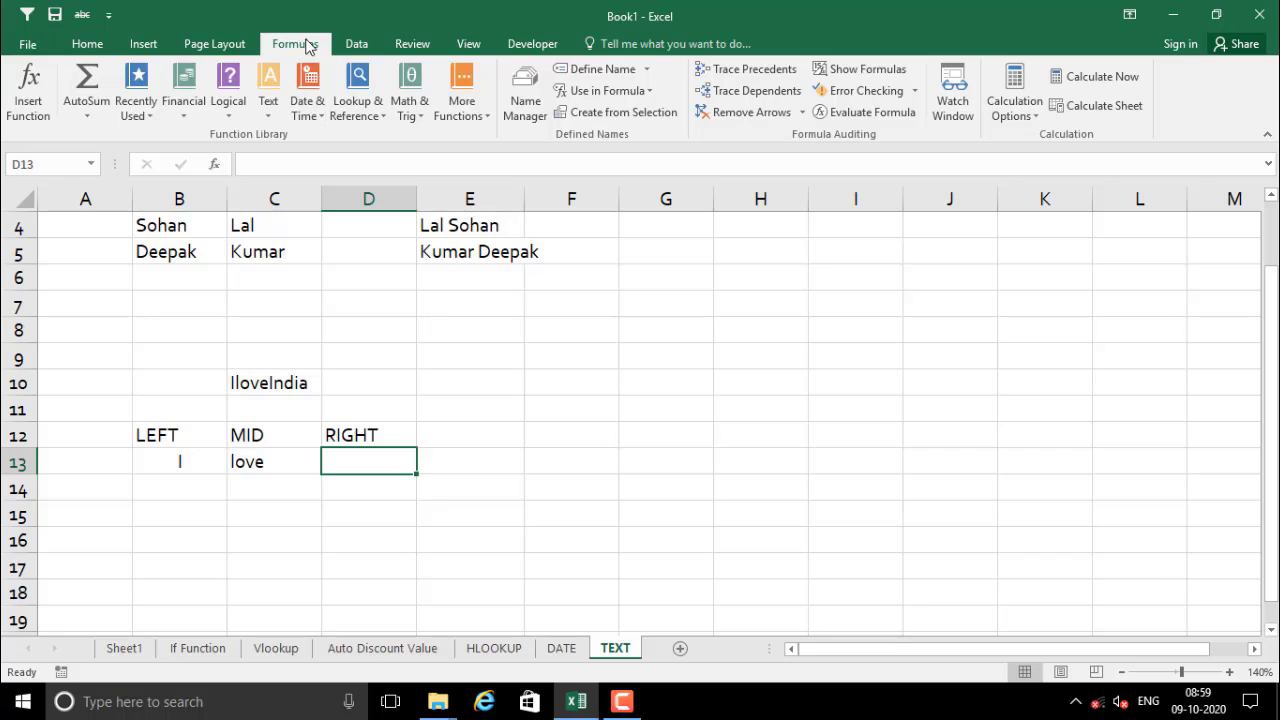
pyautogui.click(266, 116)
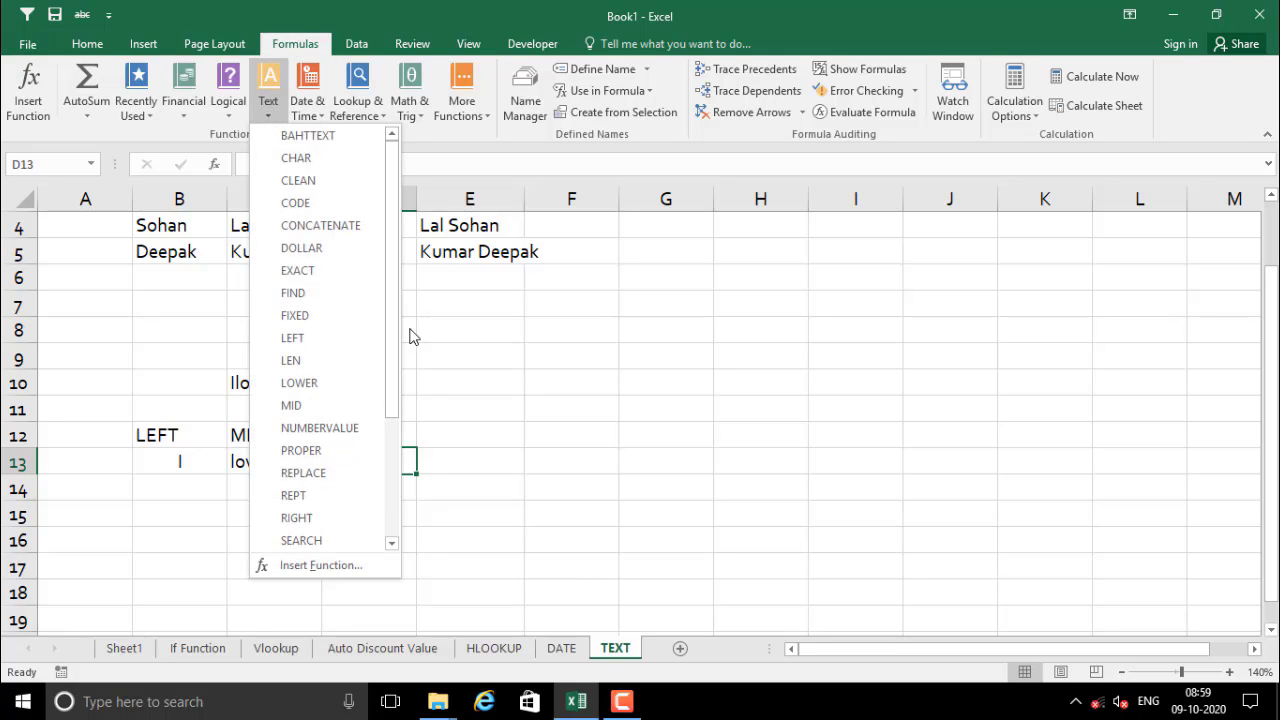
pyautogui.scroll(-3, 397, 378)
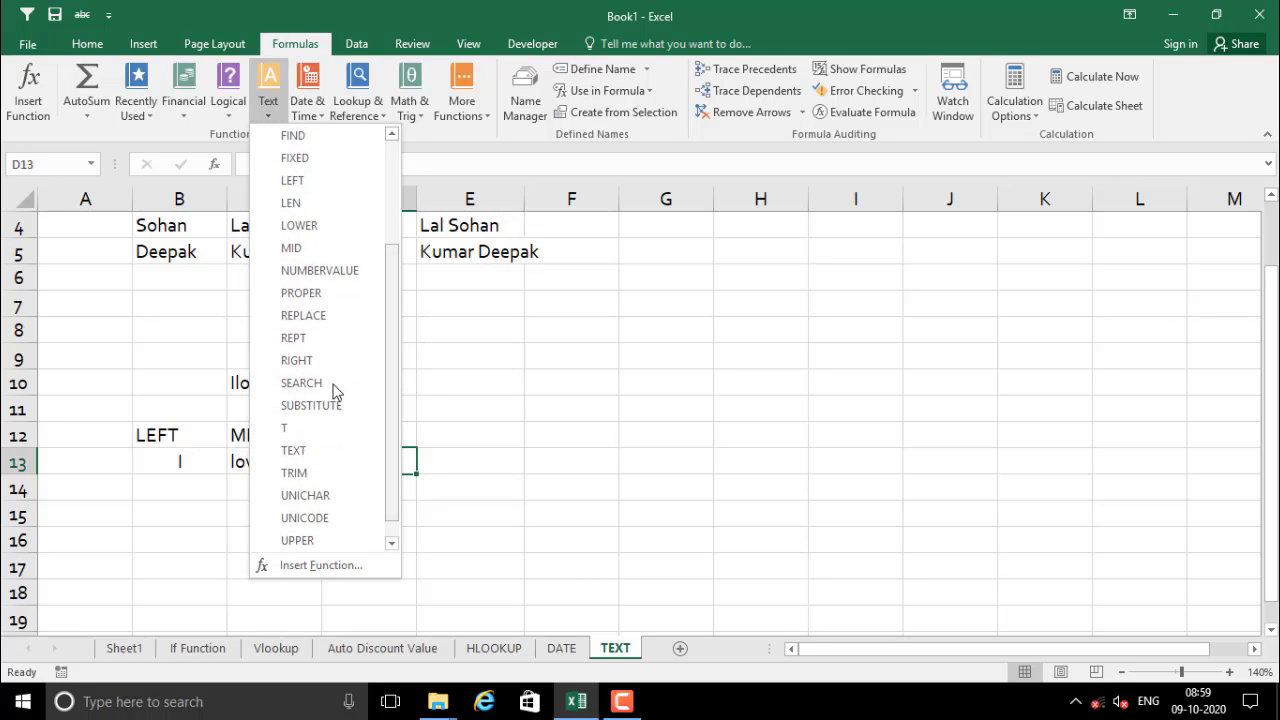
pyautogui.click(322, 361)
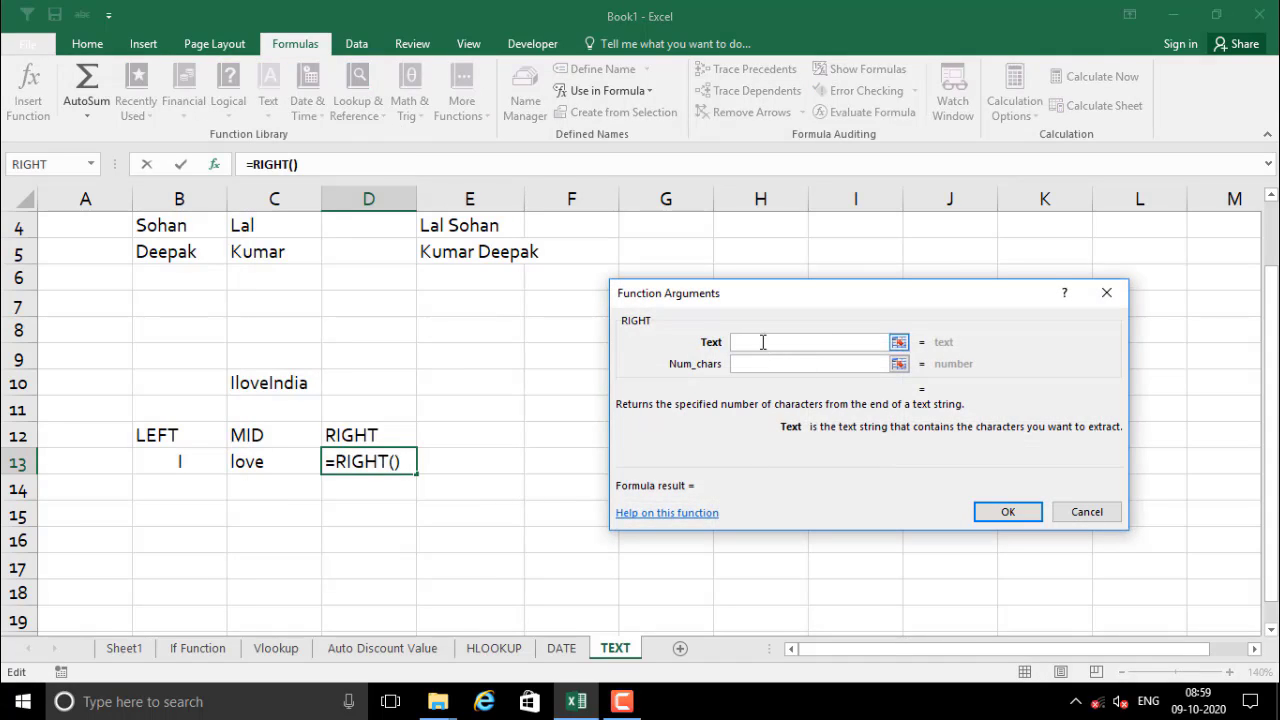
pyautogui.click(258, 375)
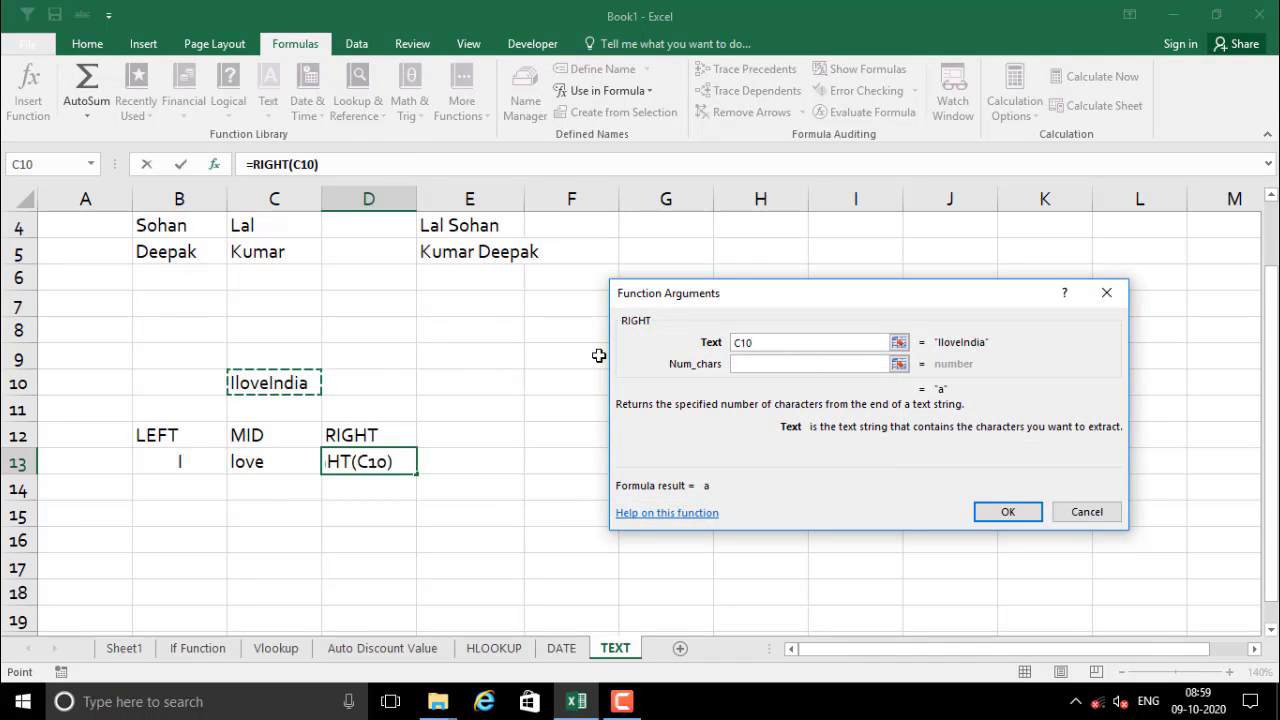
pyautogui.click(751, 362)
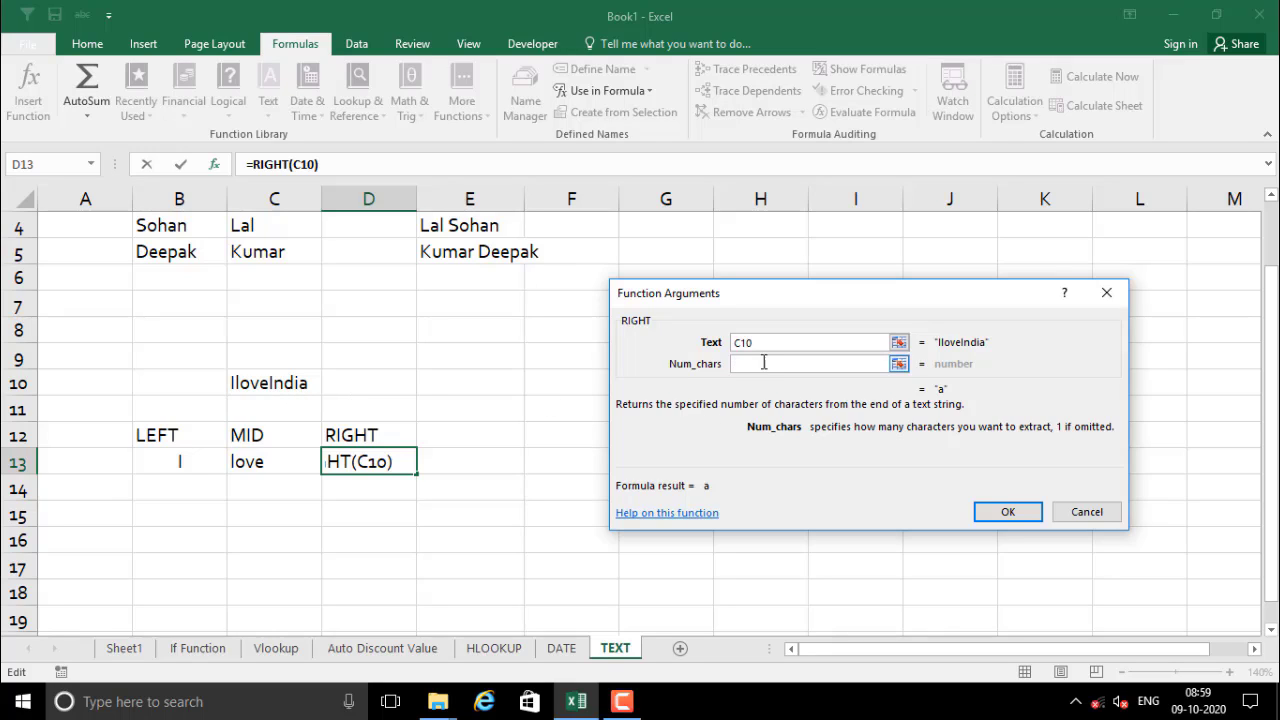
pyautogui.write('5')
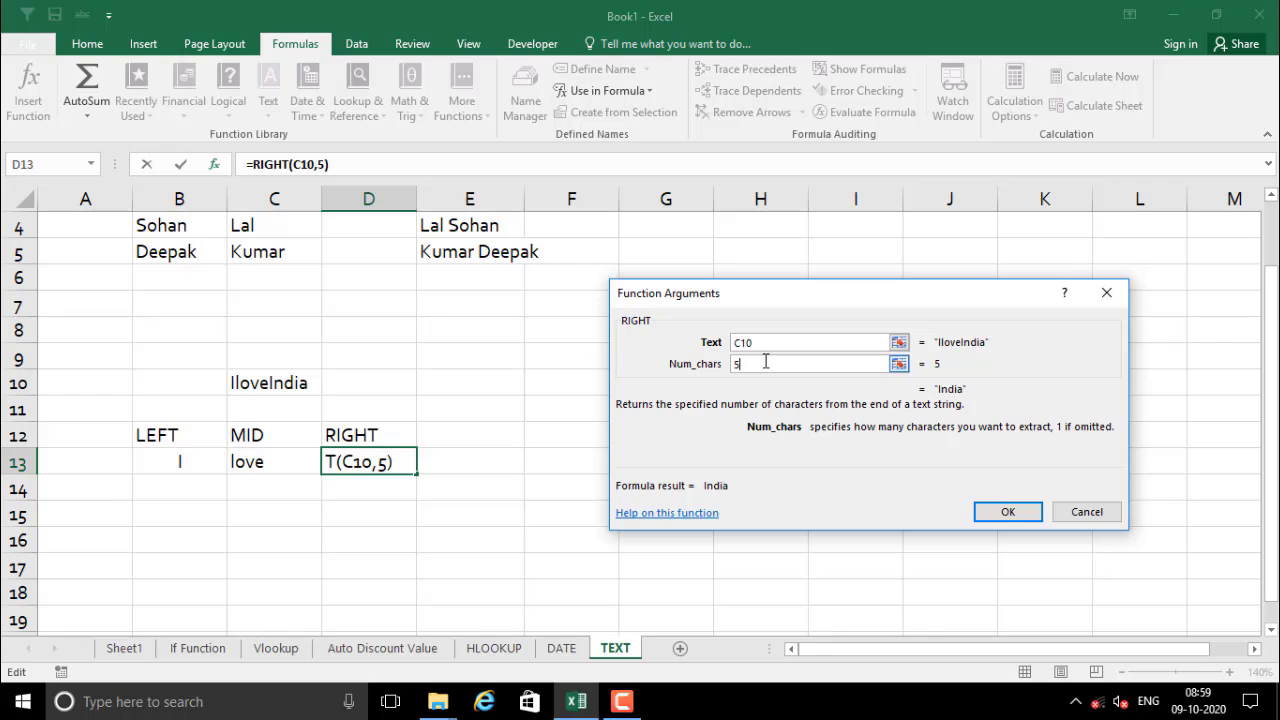
pyautogui.click(1022, 510)
pyautogui.click(449, 533)
pyautogui.click(372, 465)
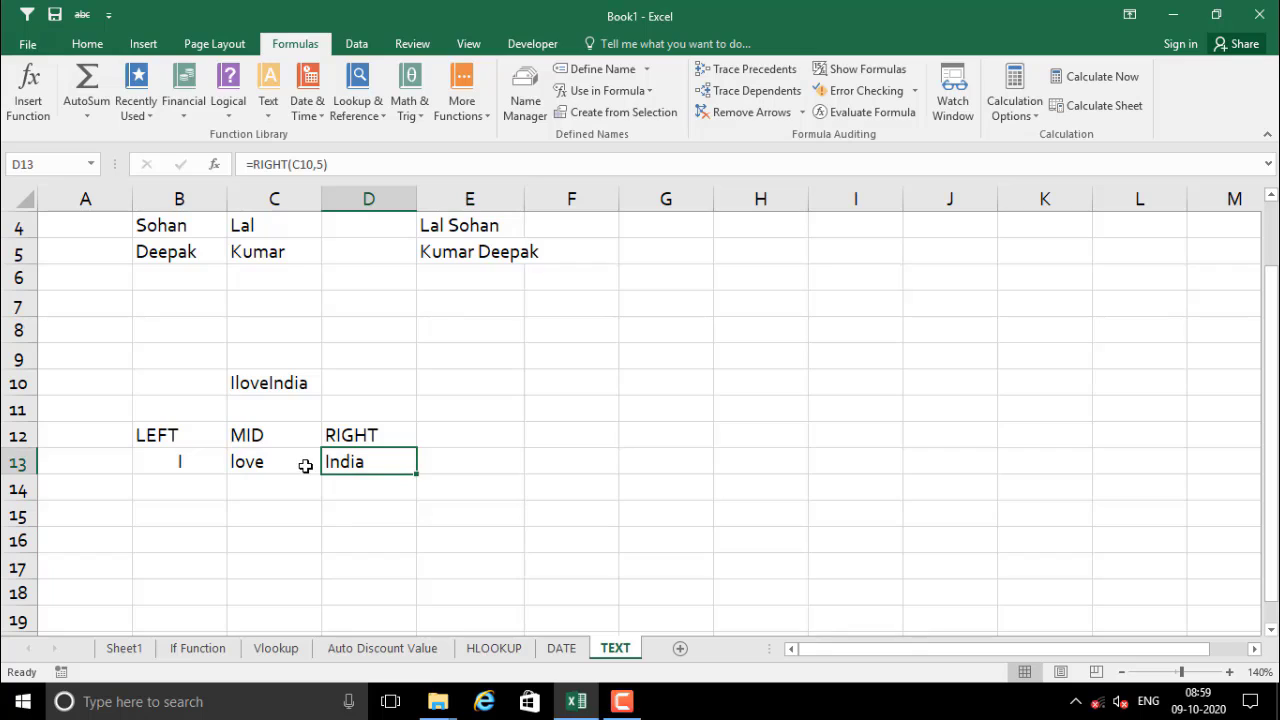
# - Compare the source text in C10 with the LEFT, MID and RIGHT results in B13 to D13
pyautogui.click(270, 390)
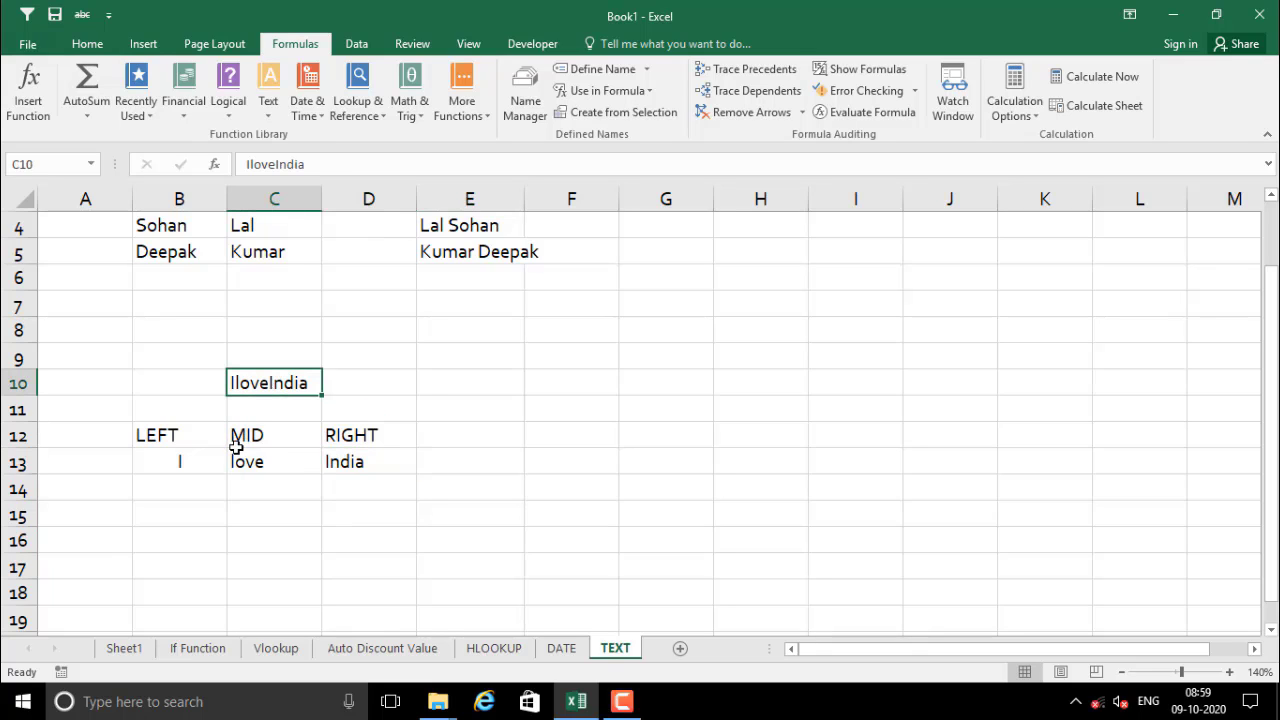
pyautogui.click(149, 434)
pyautogui.moveTo(246, 443); pyautogui.dragTo(374, 457)
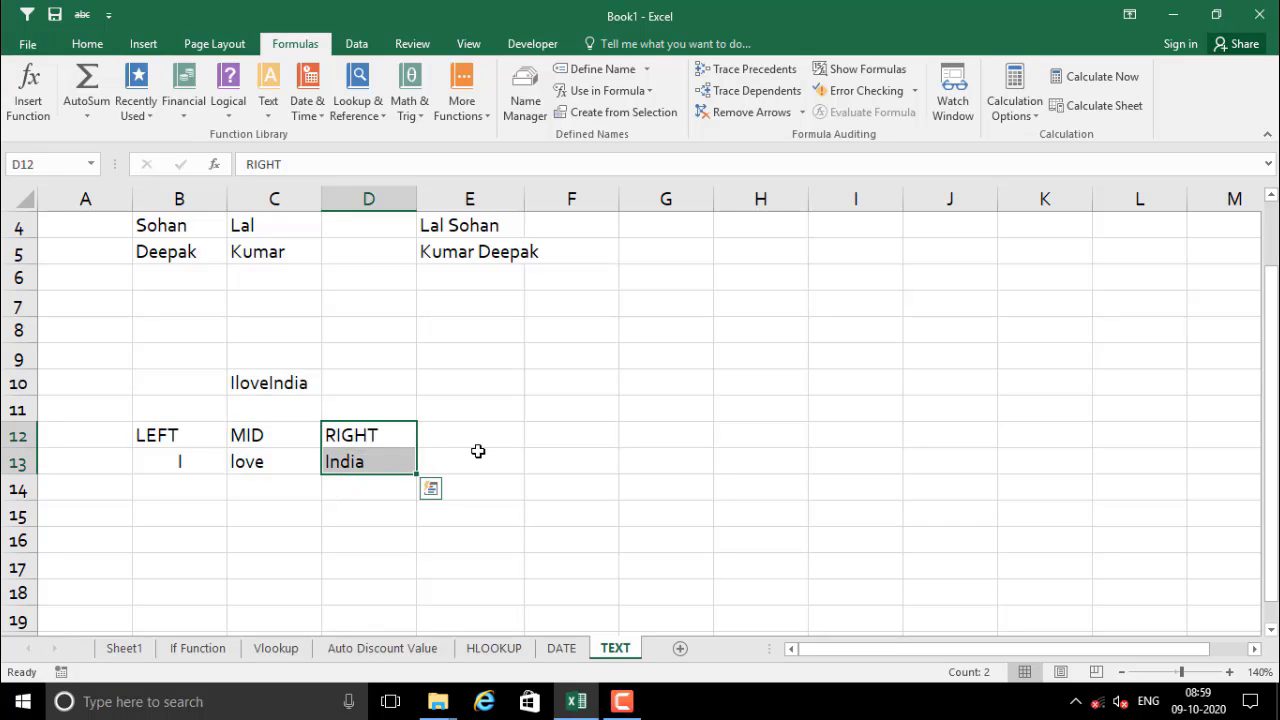
pyautogui.moveTo(457, 437); pyautogui.dragTo(1051, 460)
pyautogui.click(837, 489)
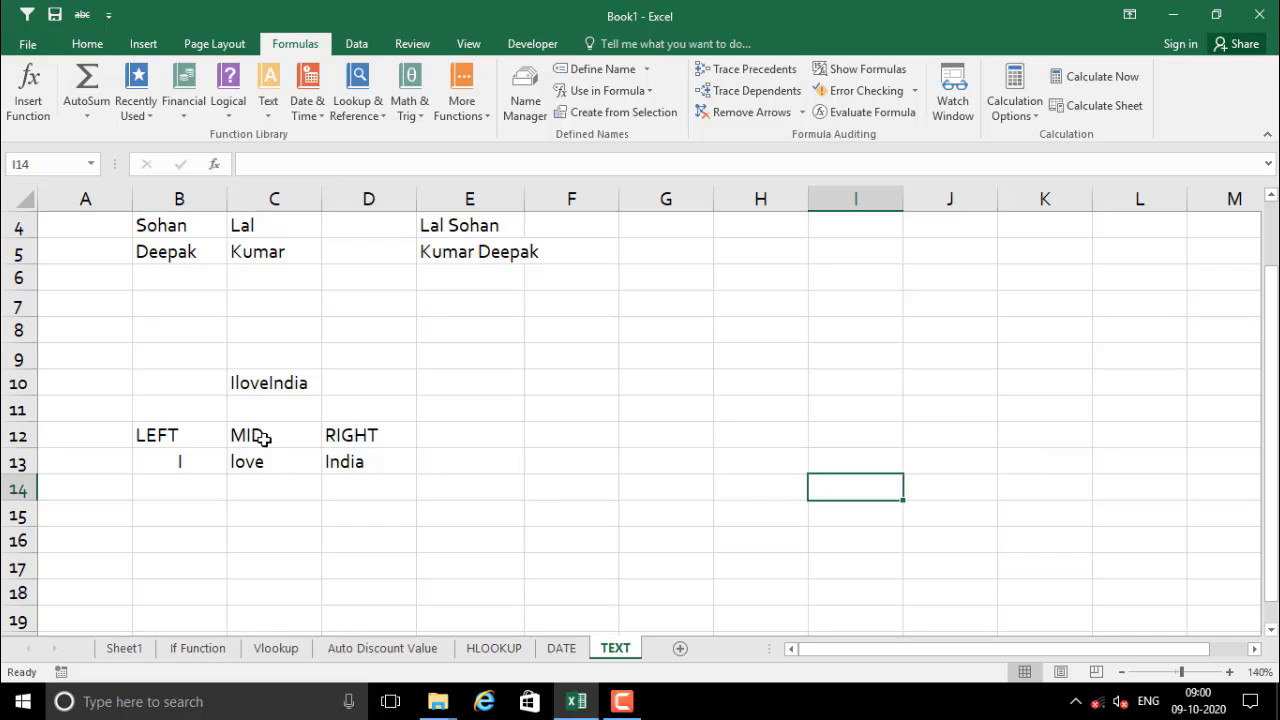
pyautogui.click(178, 466)
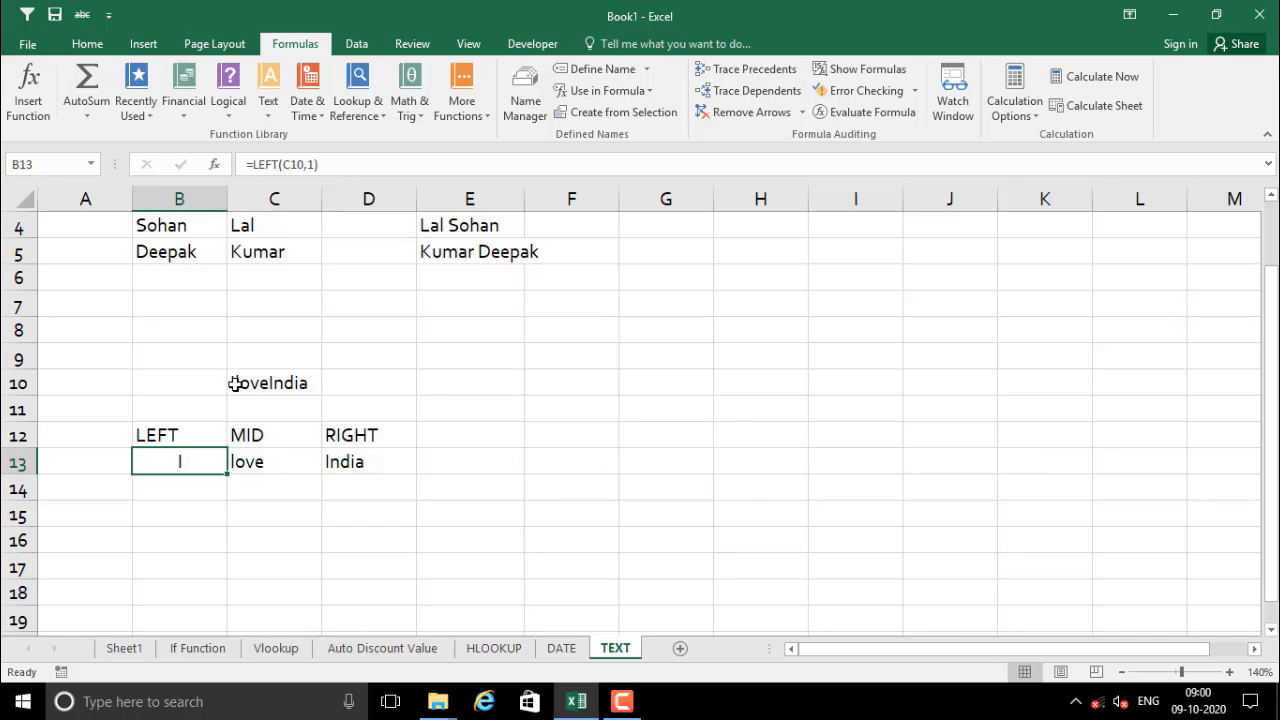
pyautogui.click(495, 466)
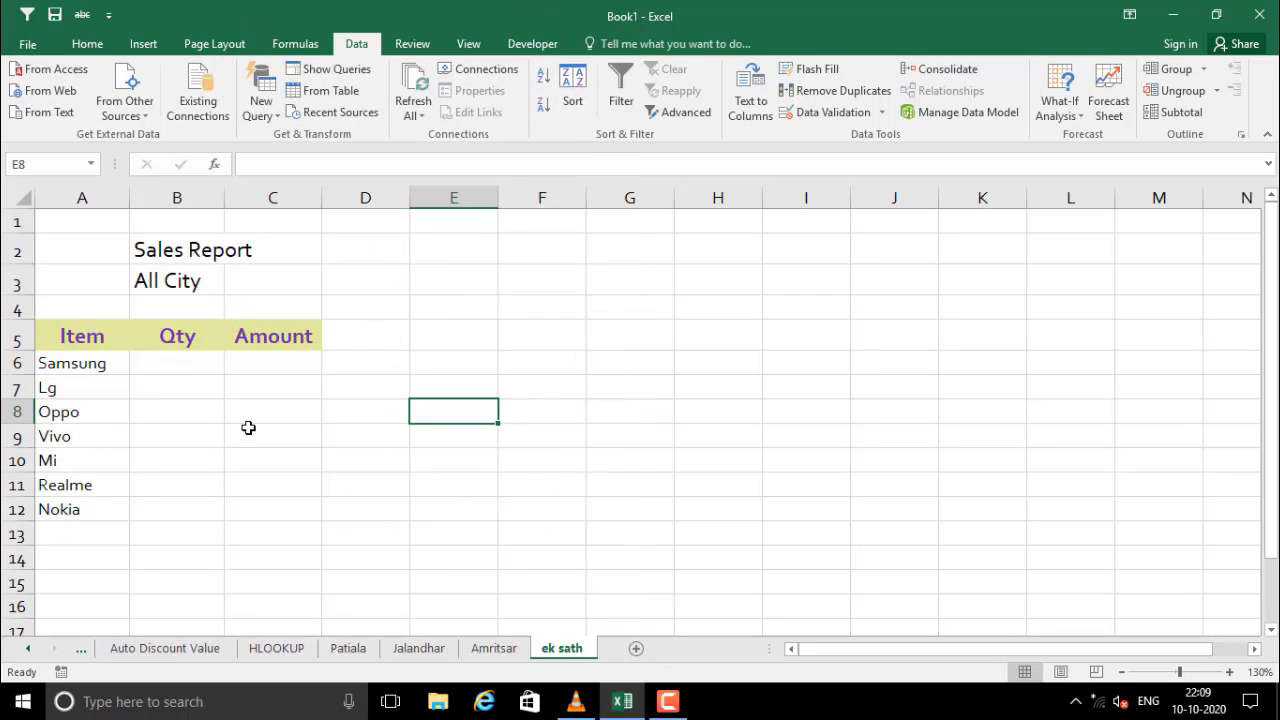
# - Review the item, quantity and amount data on the Patiala, Jalandhar and Amritsar sales report sheets
pyautogui.click(350, 648)
pyautogui.click(420, 648)
pyautogui.click(494, 648)
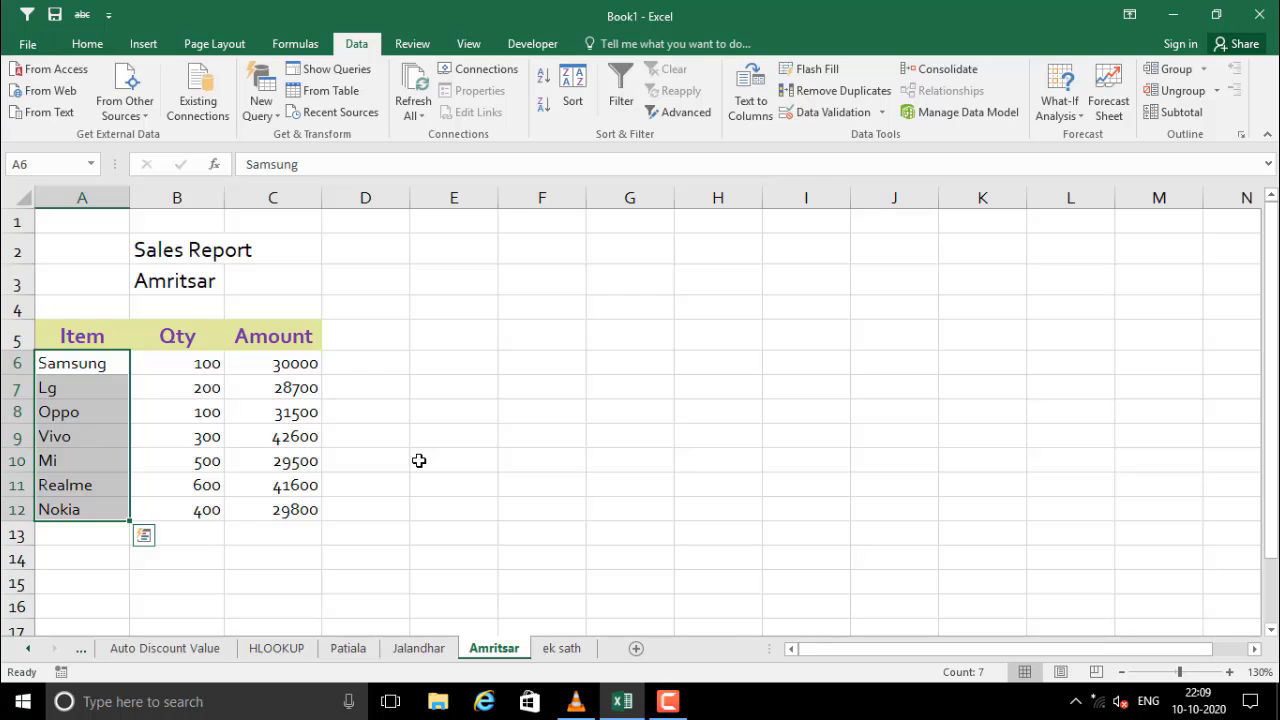
pyautogui.click(340, 650)
pyautogui.click(410, 650)
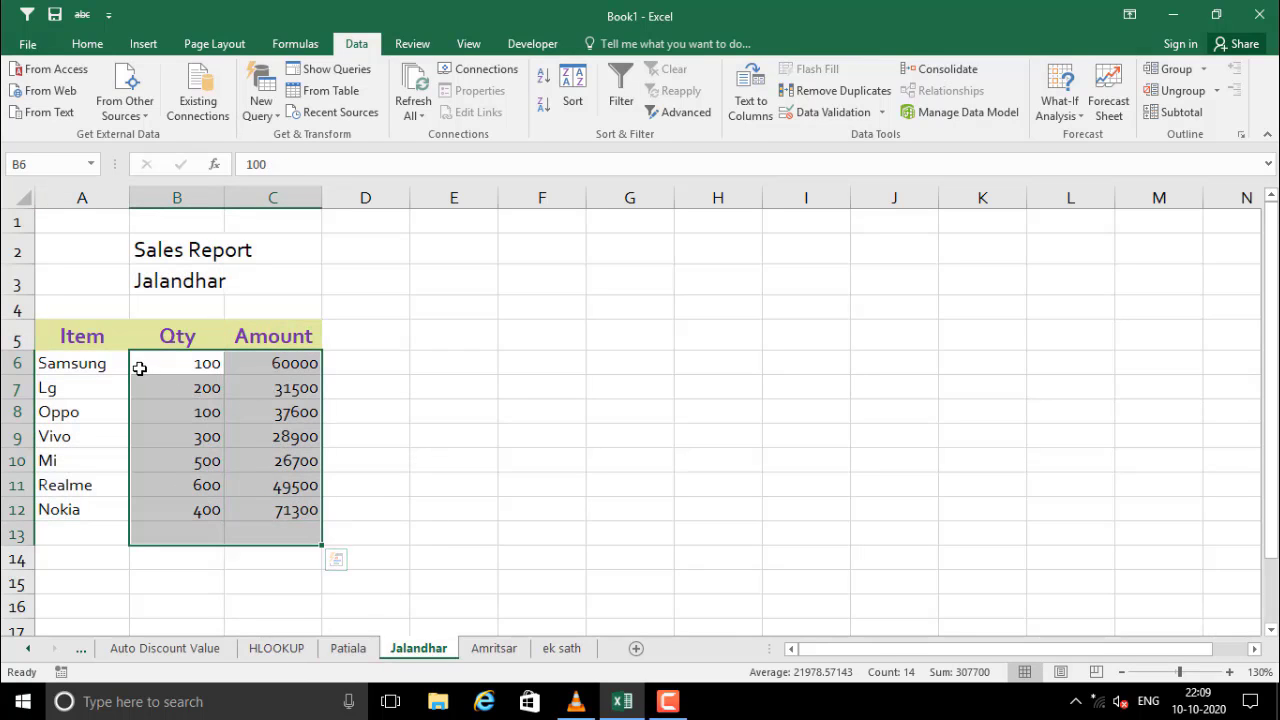
# - Review the blank Qty and Amount columns on the ek sath sheet and the report tables on the Patiala, Jalandhar and Amritsar sheets
pyautogui.click(557, 650)
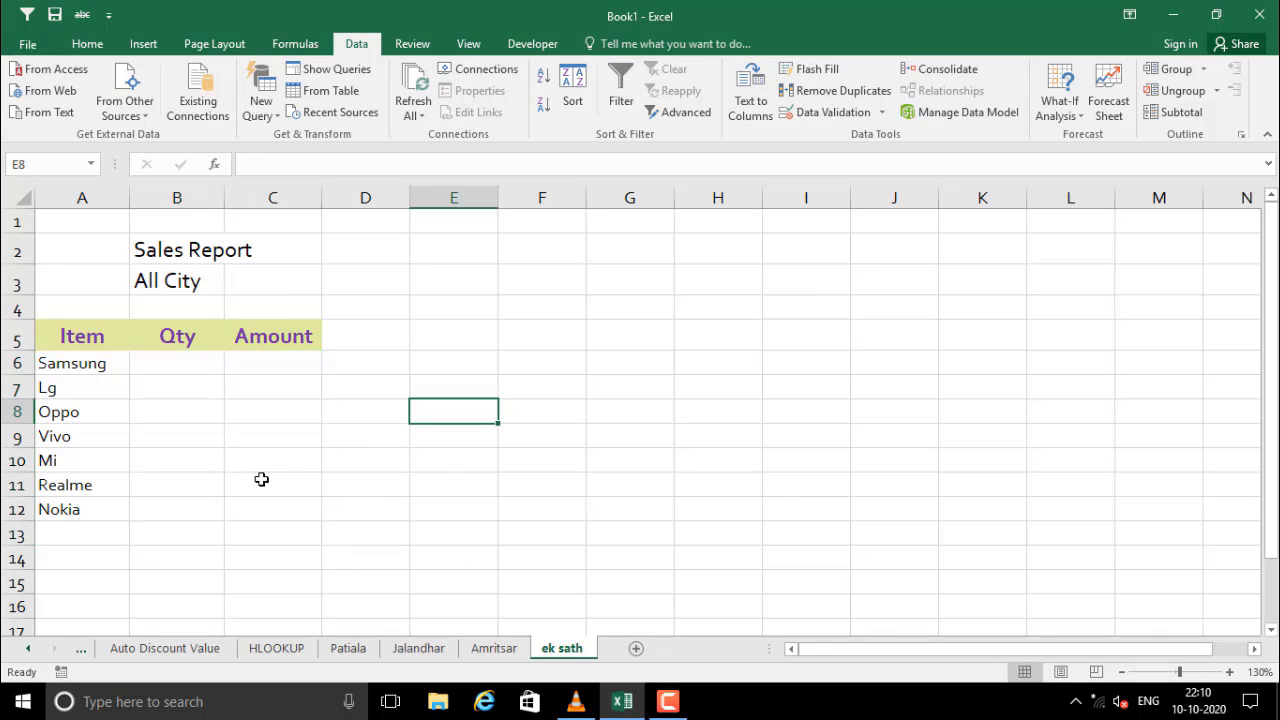
pyautogui.moveTo(174, 370); pyautogui.dragTo(198, 510)
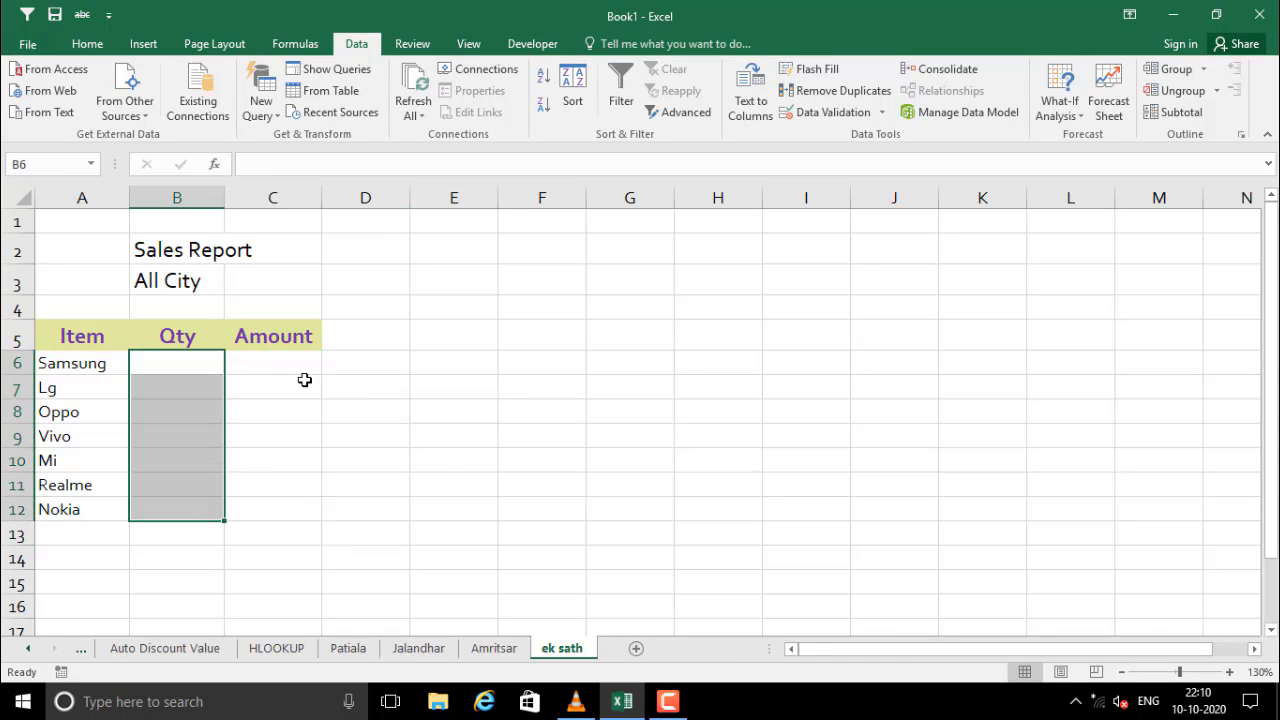
pyautogui.moveTo(300, 363); pyautogui.dragTo(319, 512)
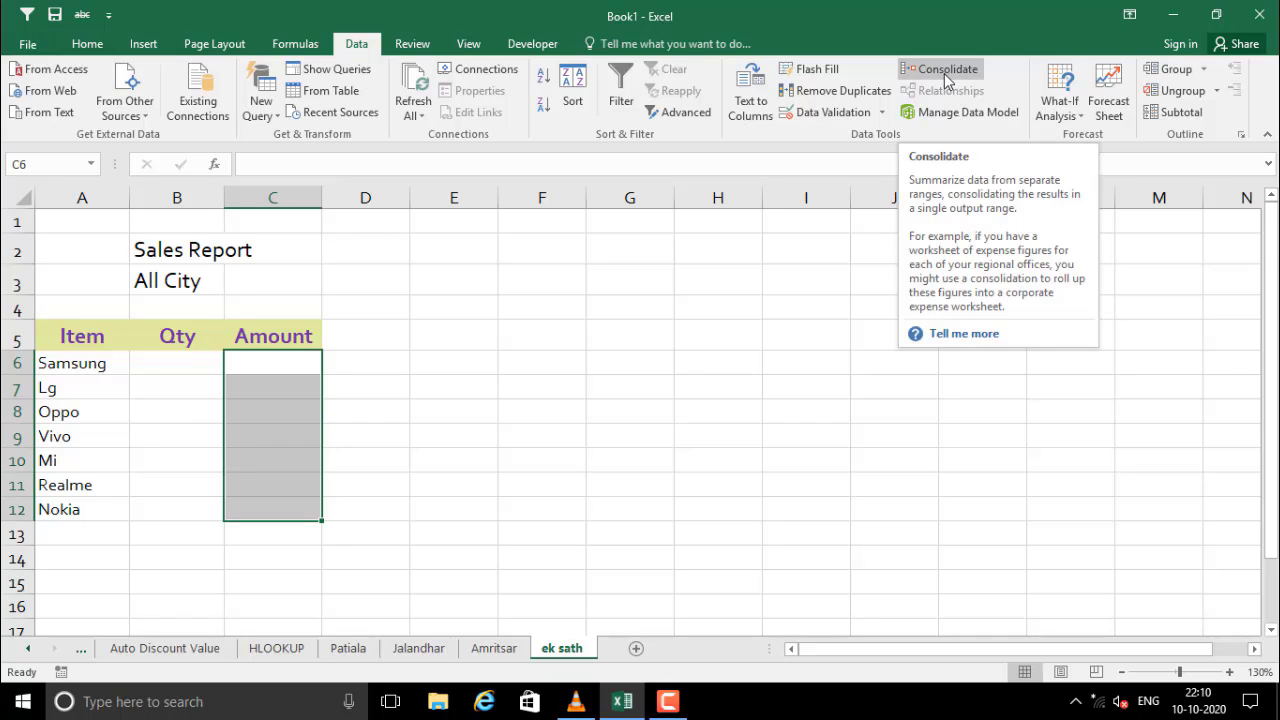
pyautogui.click(494, 388)
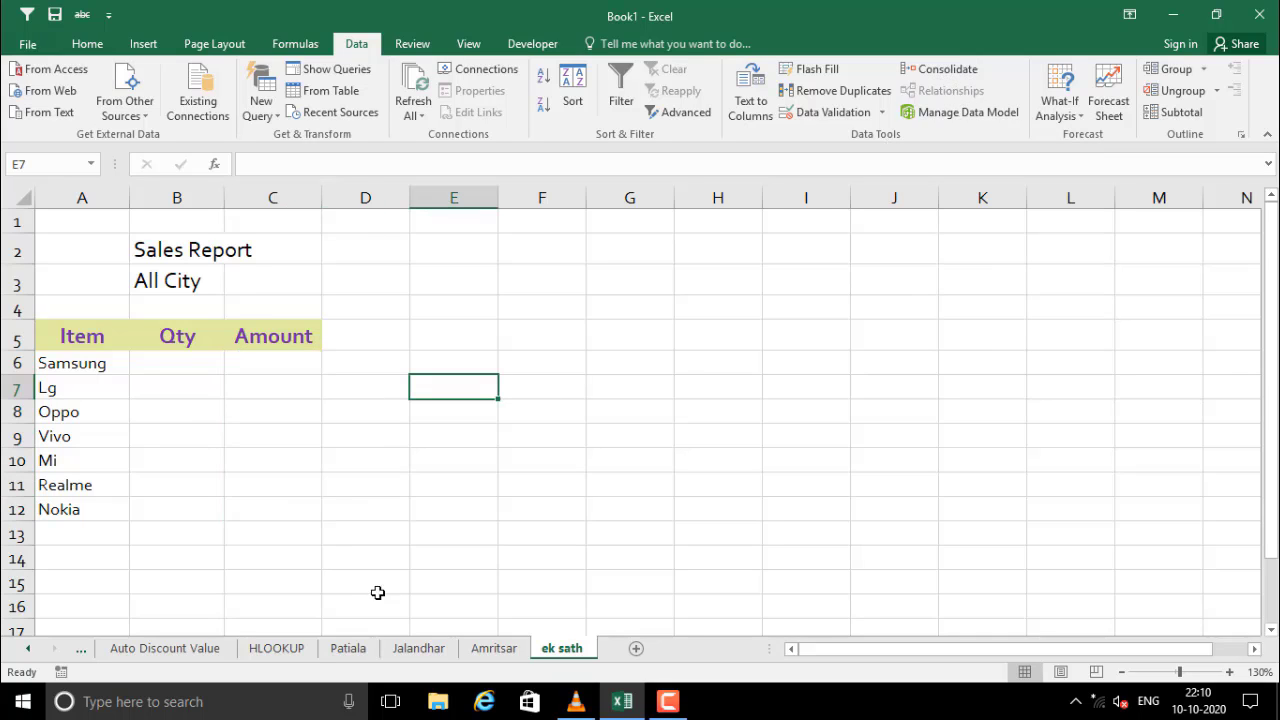
pyautogui.click(348, 648)
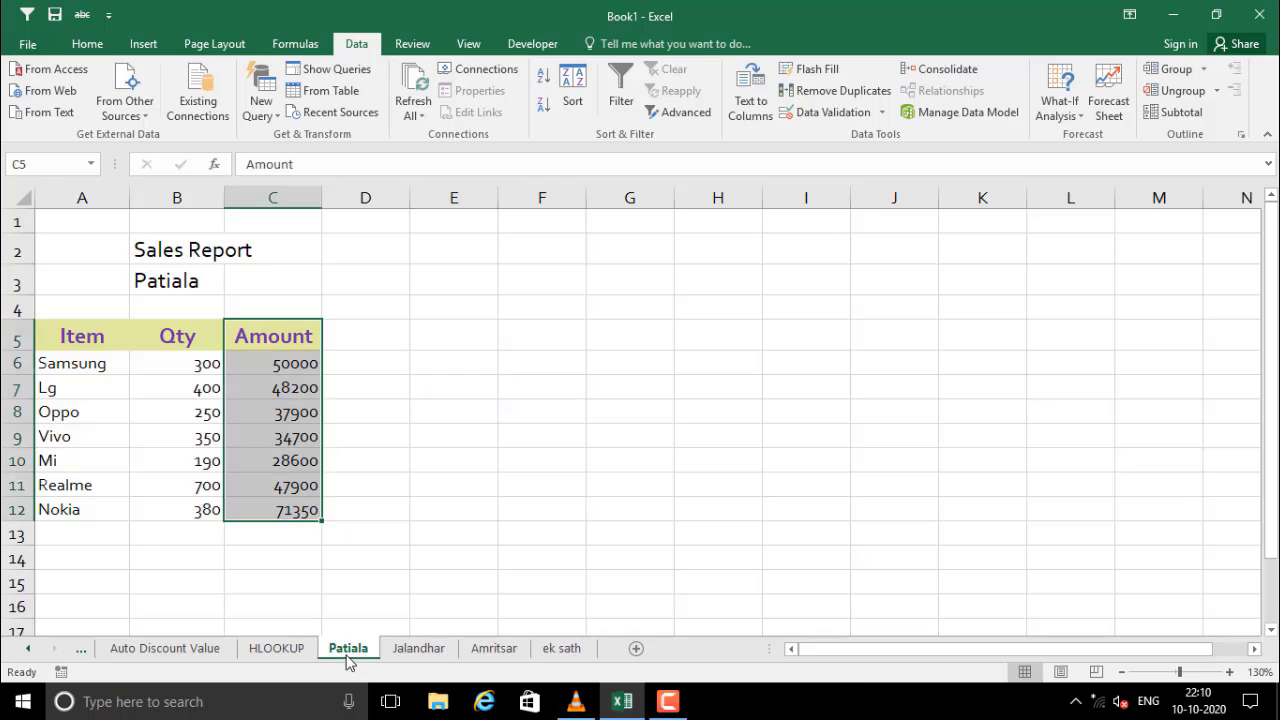
pyautogui.moveTo(84, 238); pyautogui.dragTo(300, 535)
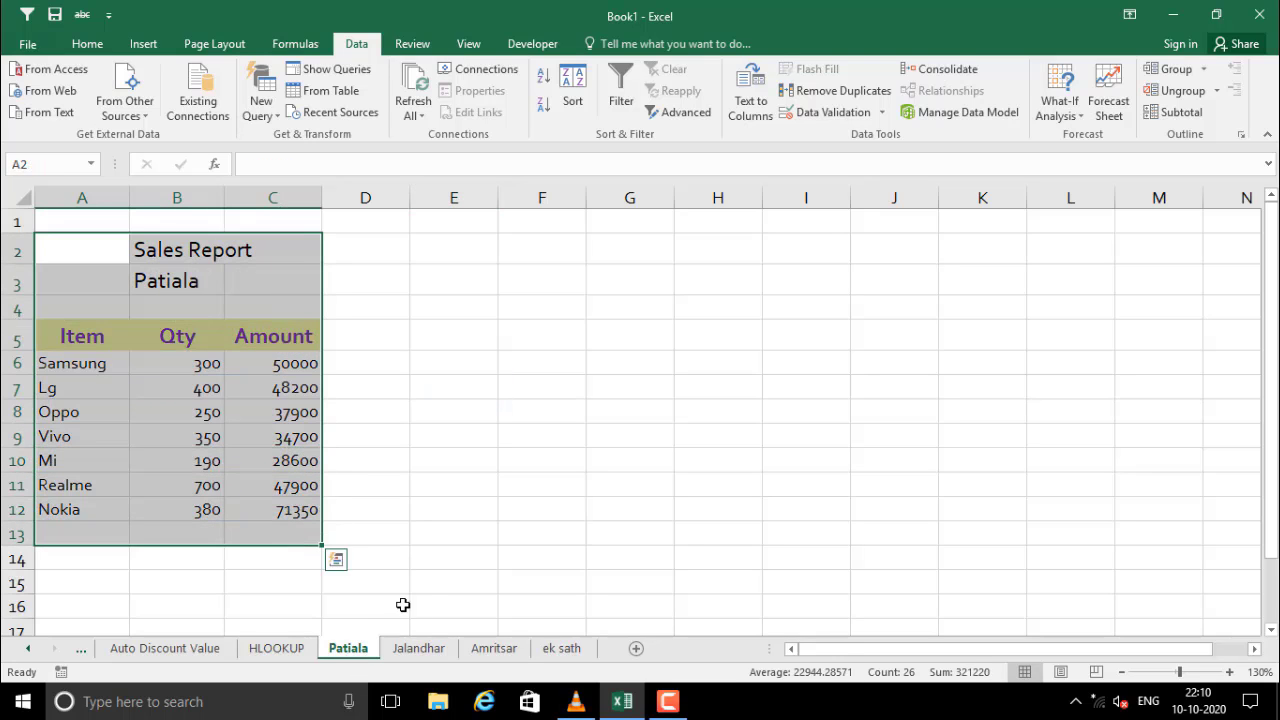
pyautogui.click(418, 648)
pyautogui.moveTo(76, 240); pyautogui.dragTo(300, 535)
pyautogui.click(500, 650)
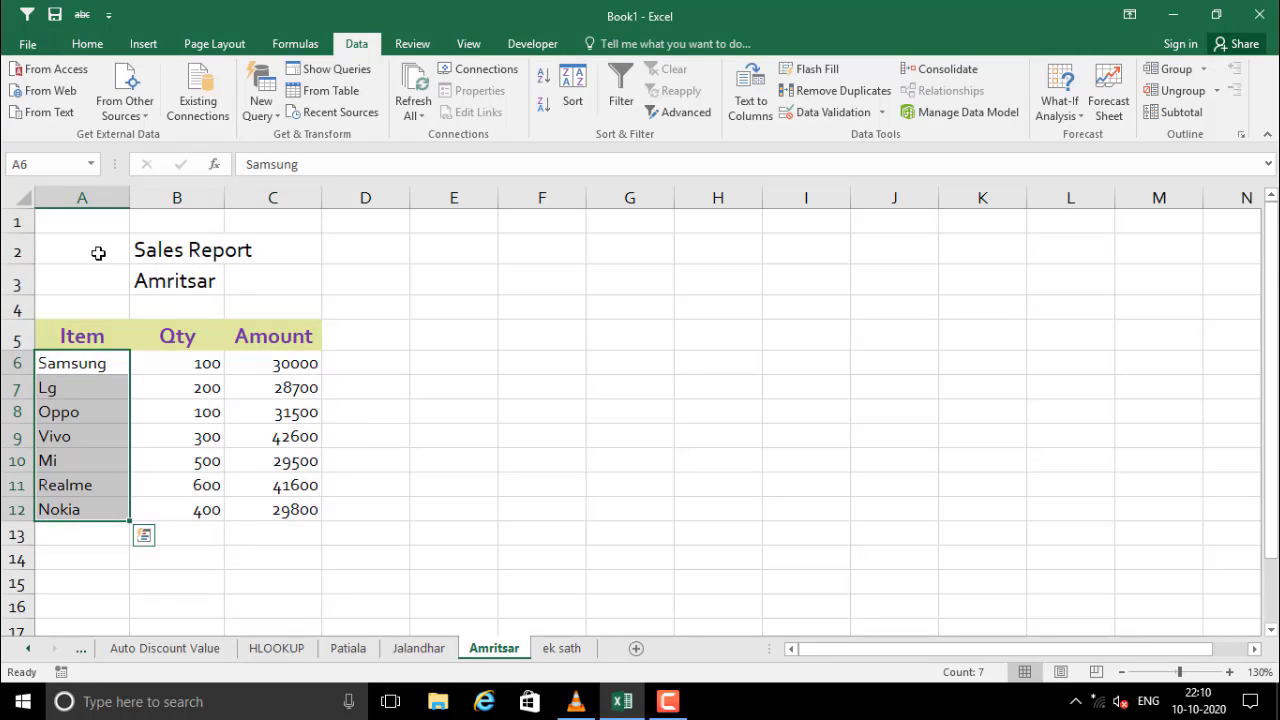
pyautogui.moveTo(97, 251); pyautogui.dragTo(316, 524)
pyautogui.click(492, 443)
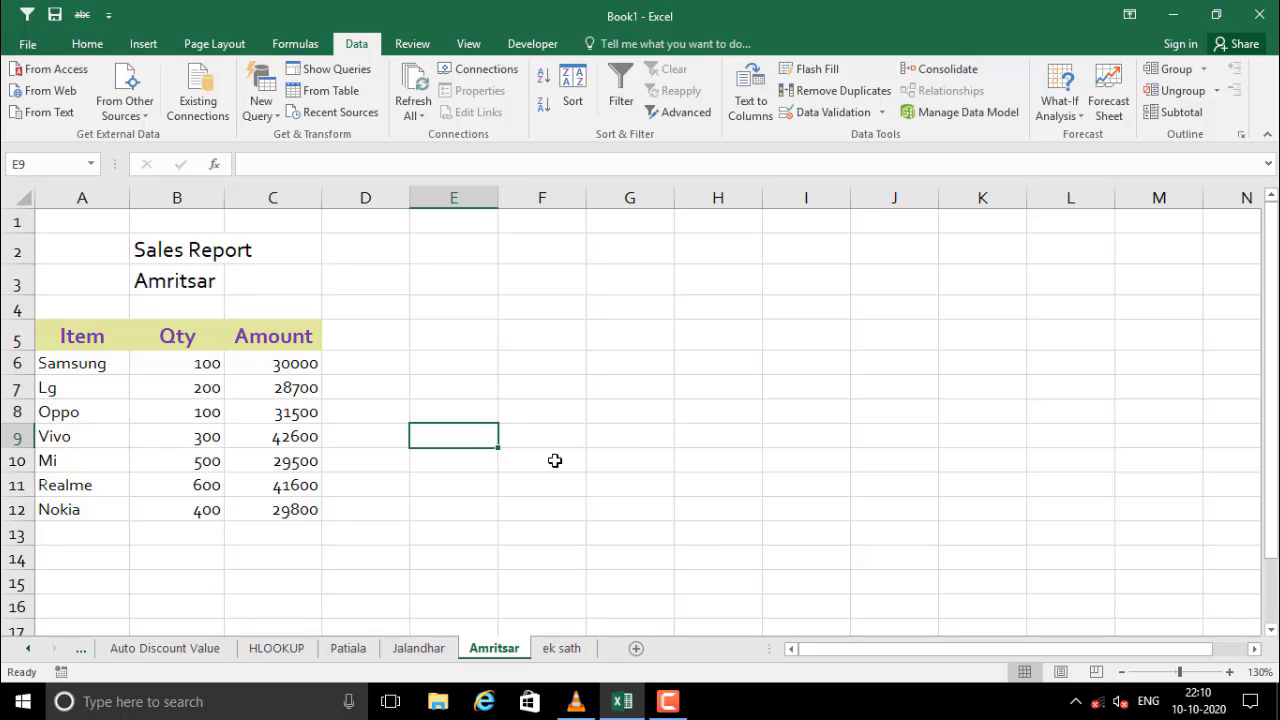
pyautogui.click(522, 478)
# - Start a Consolidate operation from cell A6 of the ek sath sheet with Sum as the function
pyautogui.click(555, 648)
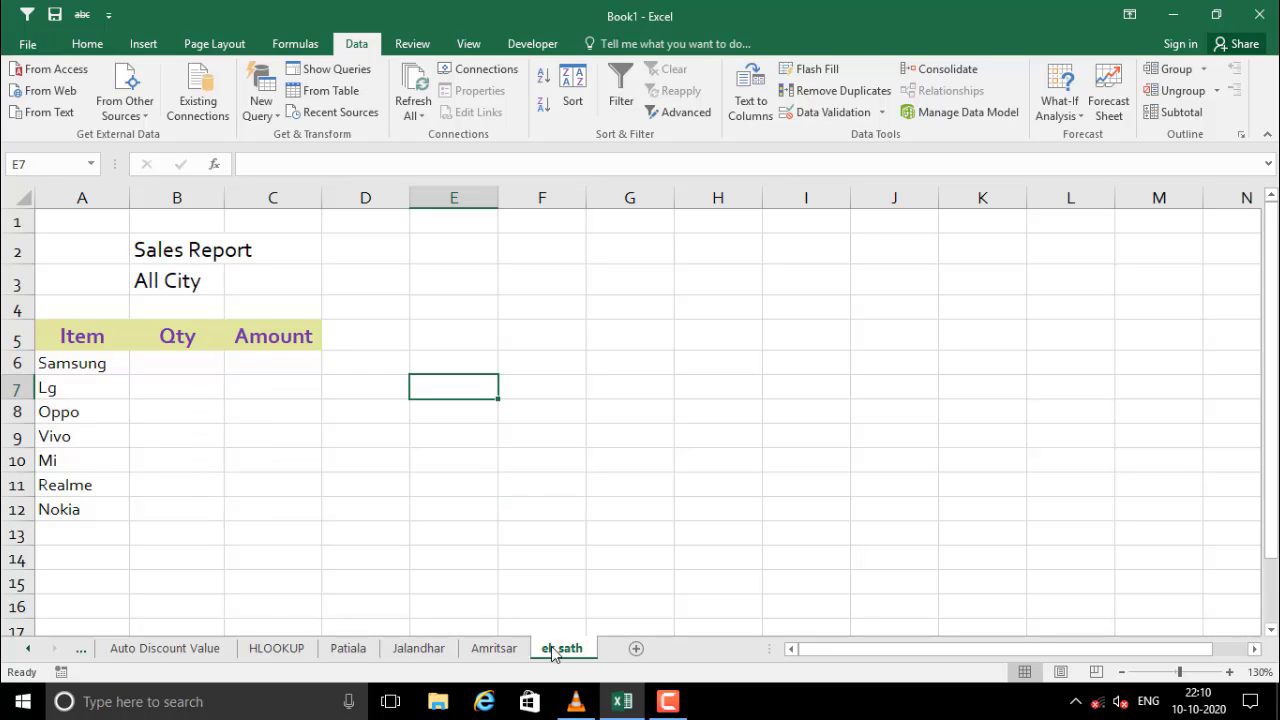
pyautogui.click(190, 390)
pyautogui.click(82, 363)
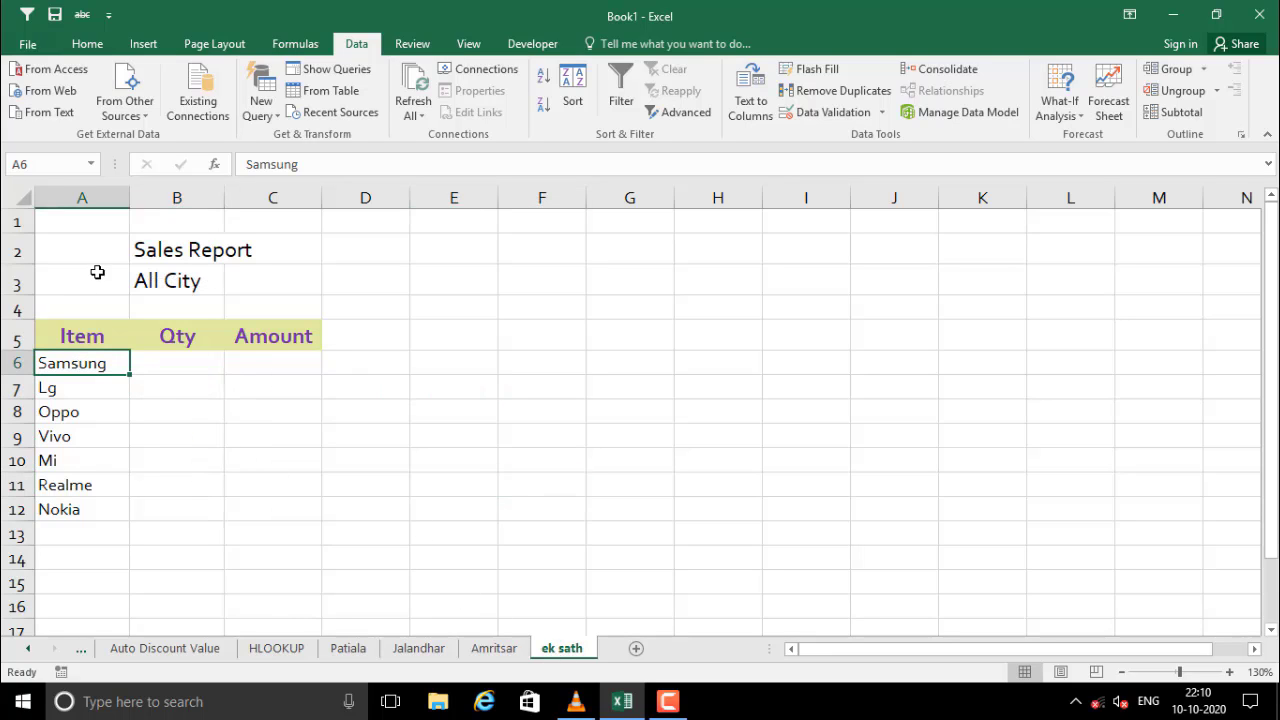
pyautogui.click(148, 286)
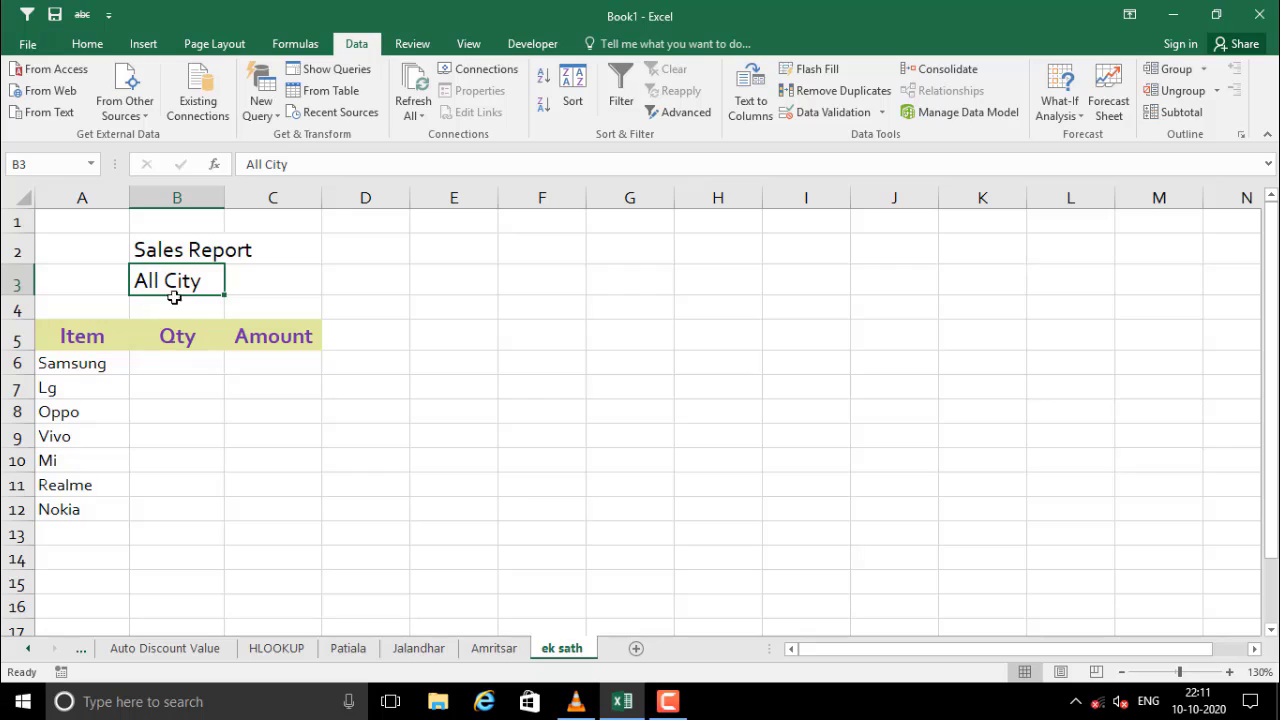
pyautogui.click(73, 357)
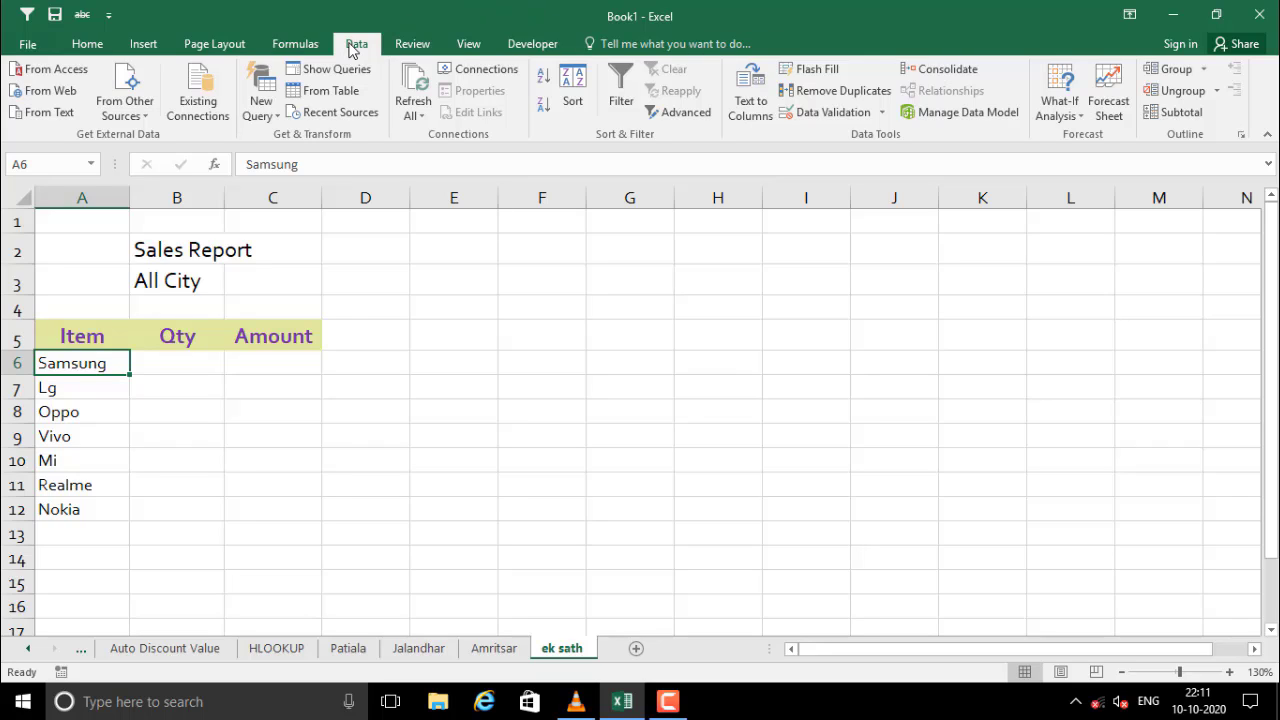
pyautogui.click(662, 480)
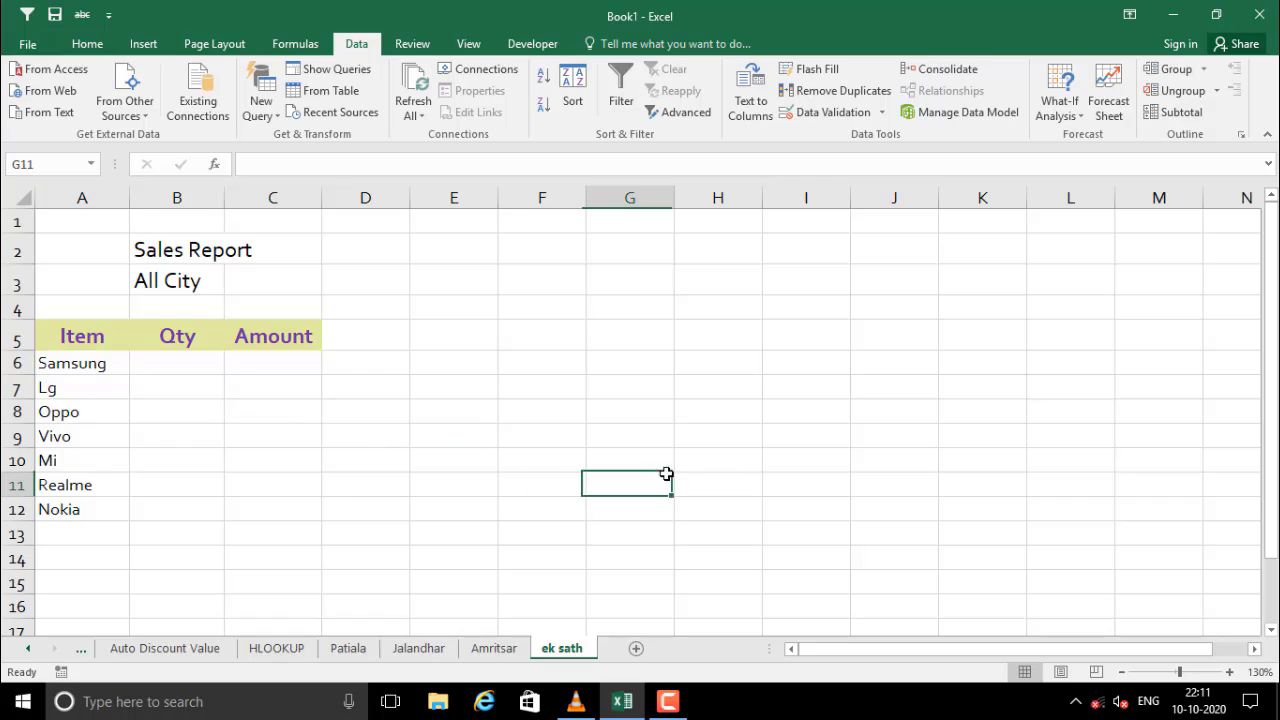
pyautogui.click(77, 362)
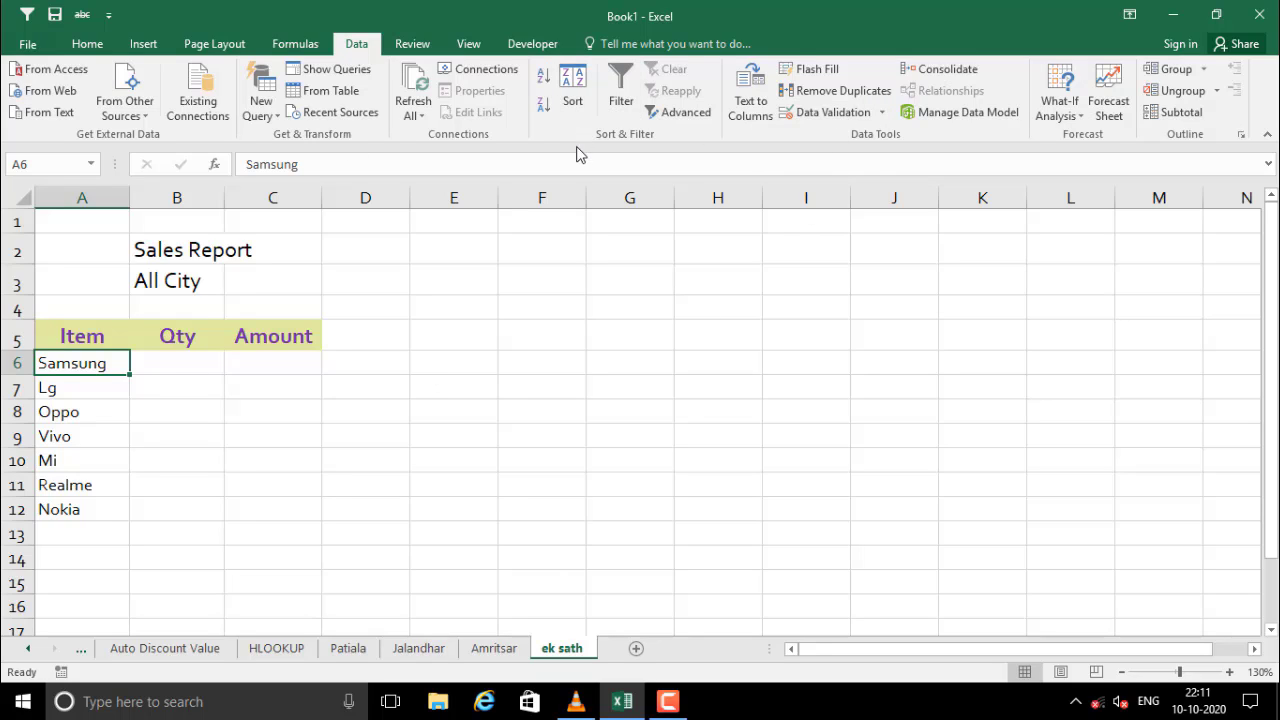
pyautogui.click(947, 70)
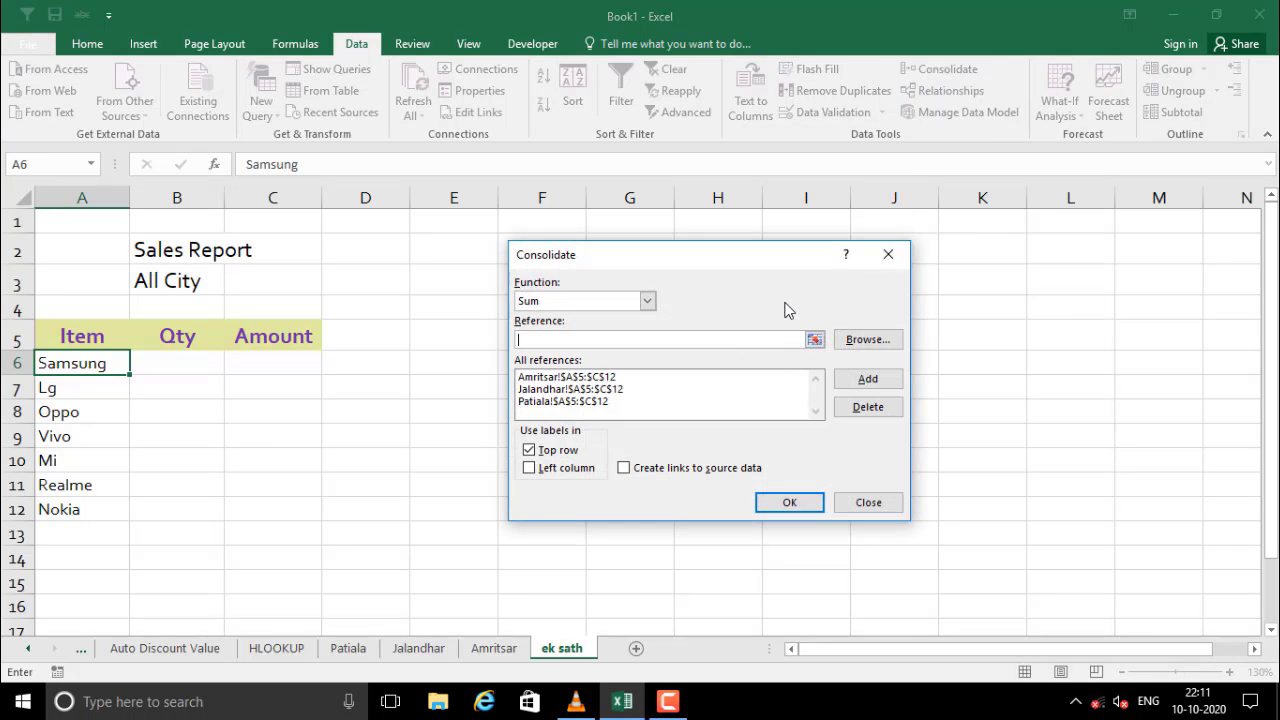
pyautogui.moveTo(703, 257); pyautogui.dragTo(779, 239)
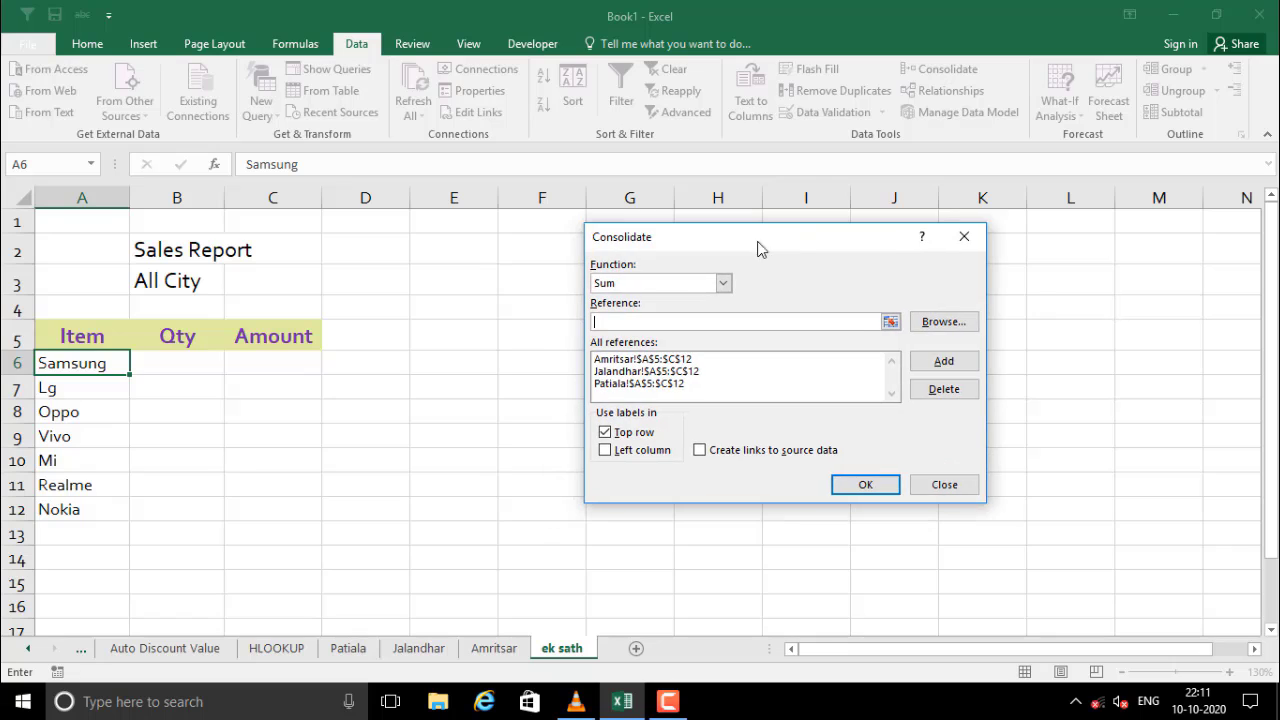
pyautogui.click(633, 285)
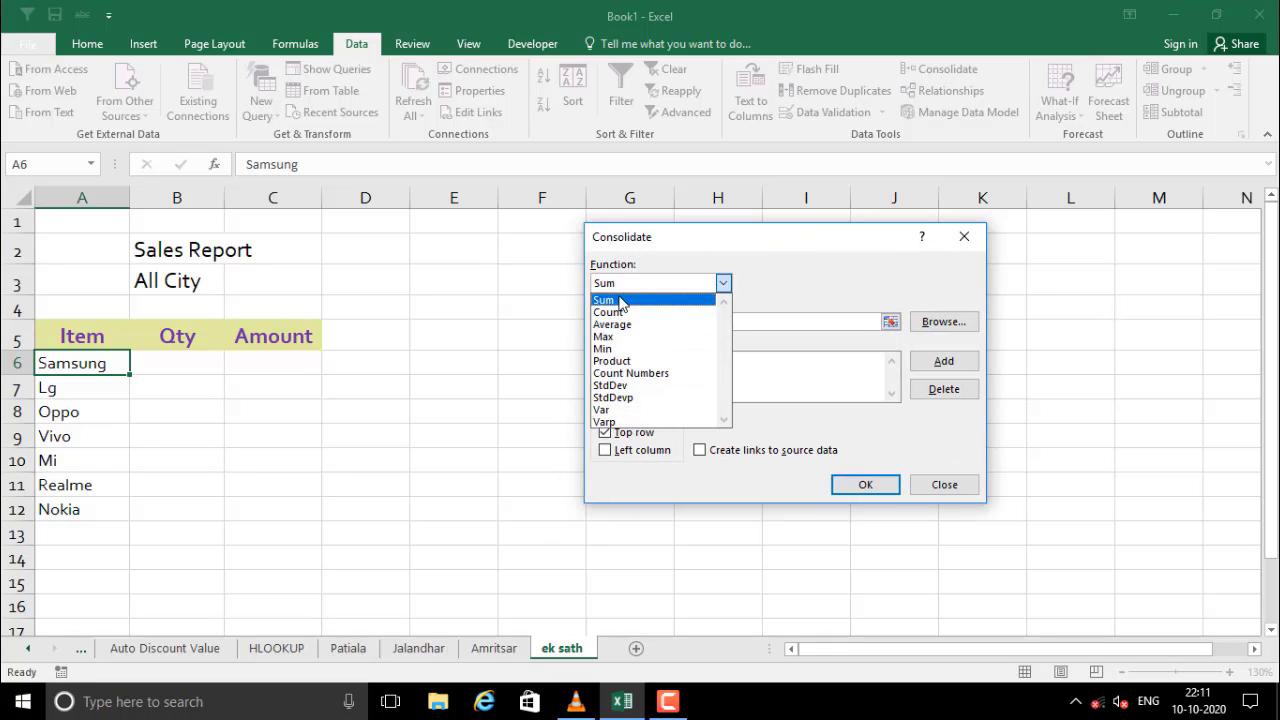
pyautogui.click(620, 301)
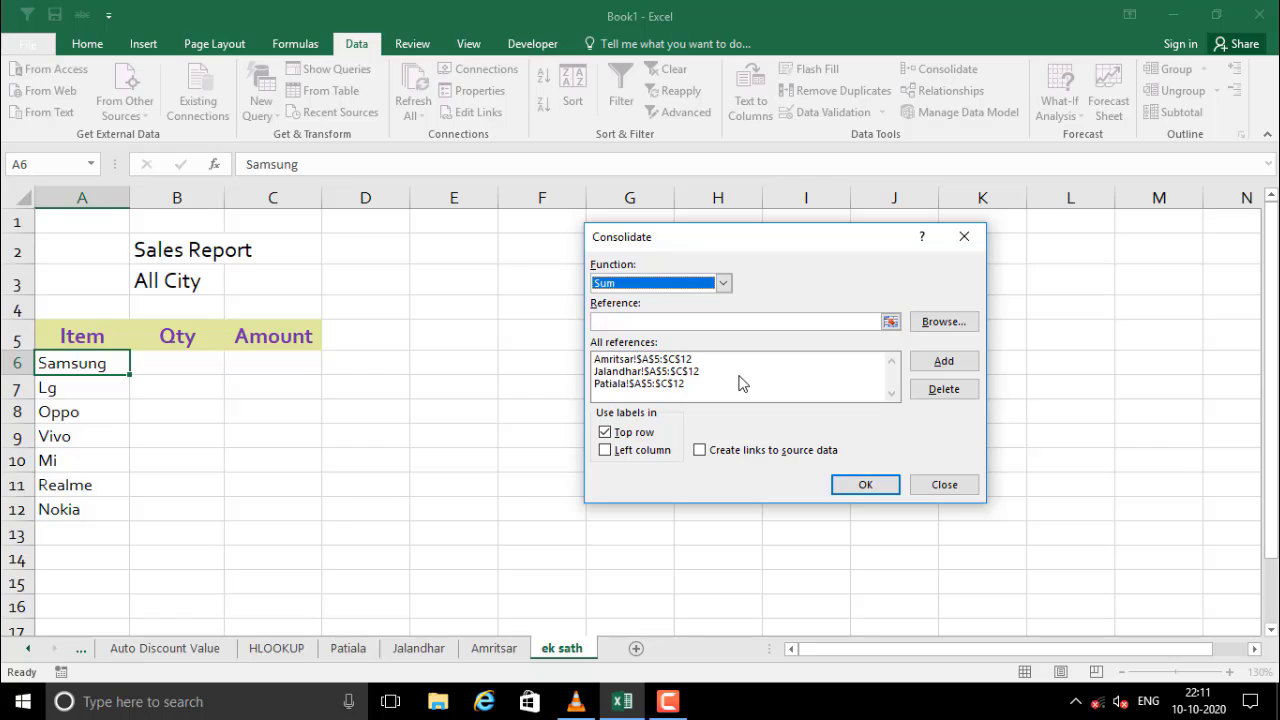
# - Delete the stored Amritsar, Jalandhar and Patiala references from the consolidation and try to run it without any source references
pyautogui.click(645, 384)
pyautogui.click(641, 372)
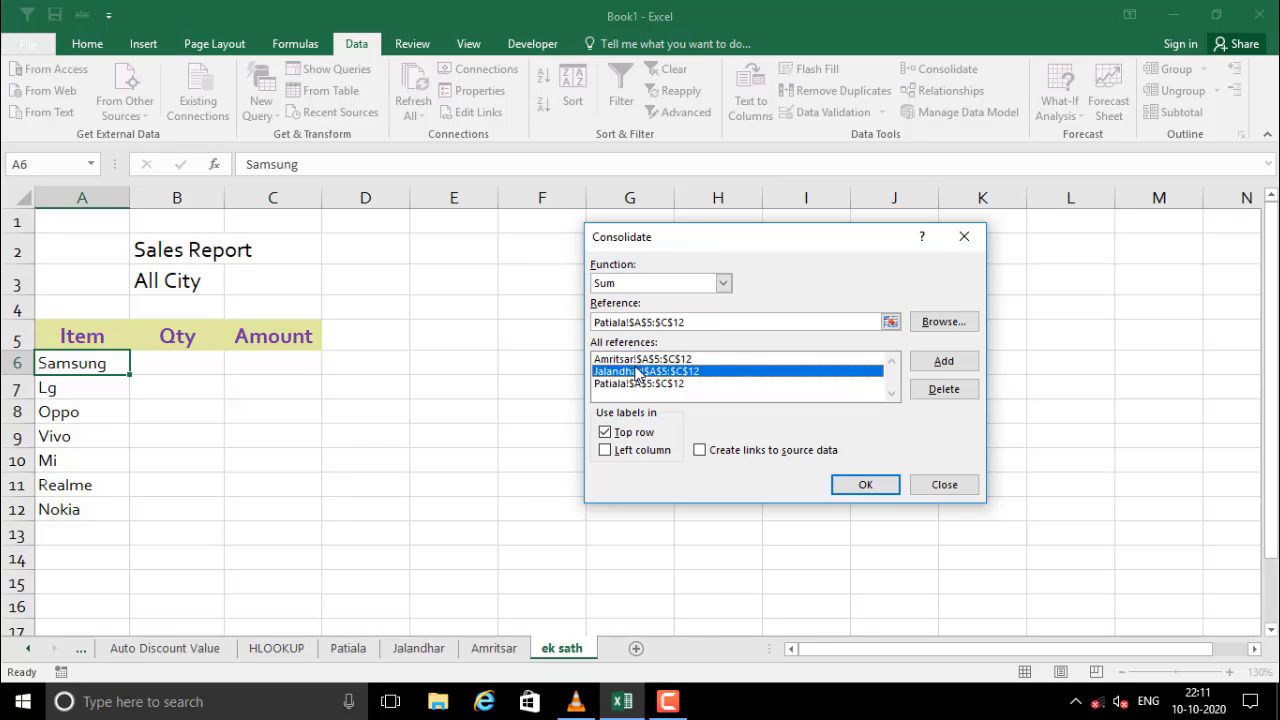
pyautogui.click(637, 359)
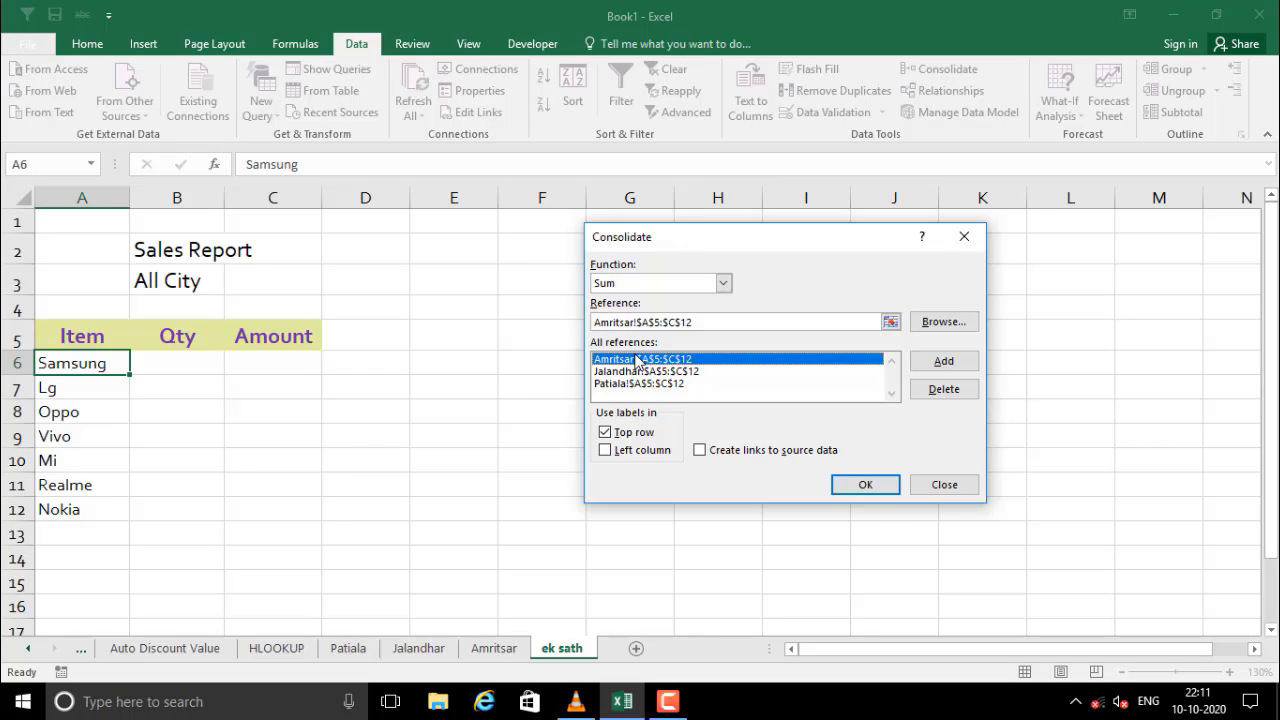
pyautogui.click(948, 393)
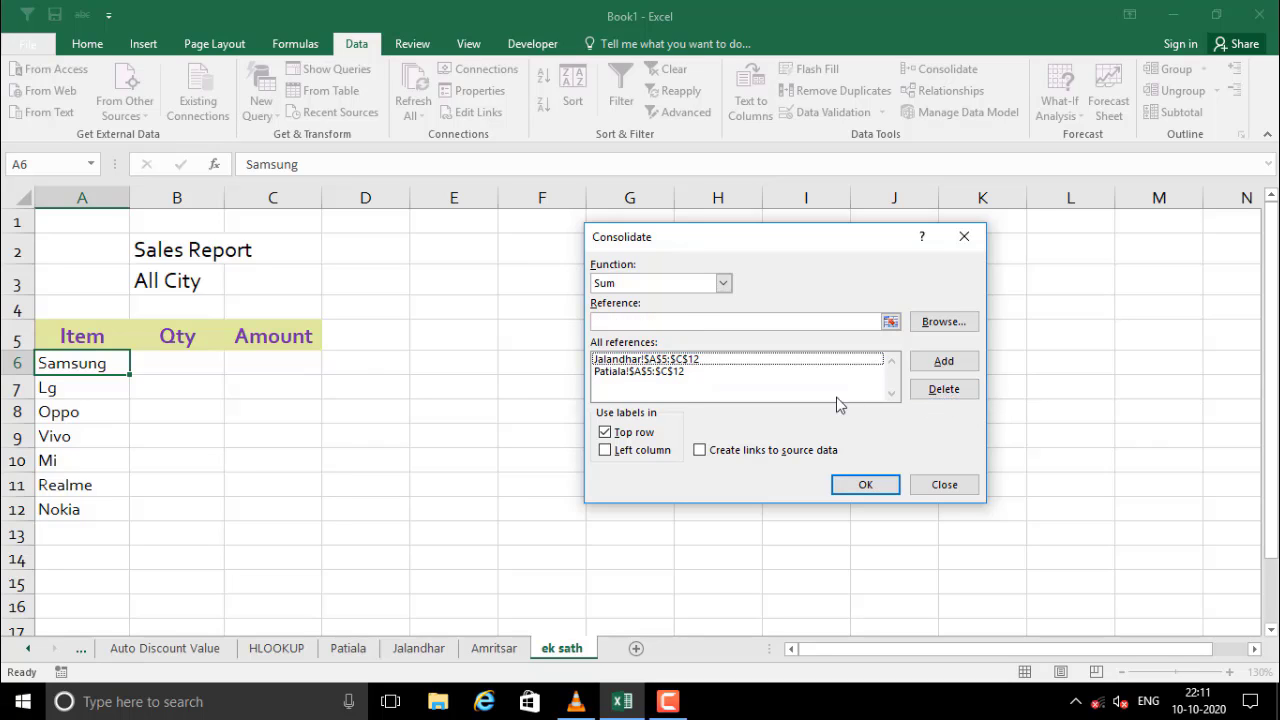
pyautogui.click(690, 360)
pyautogui.click(930, 390)
pyautogui.click(679, 360)
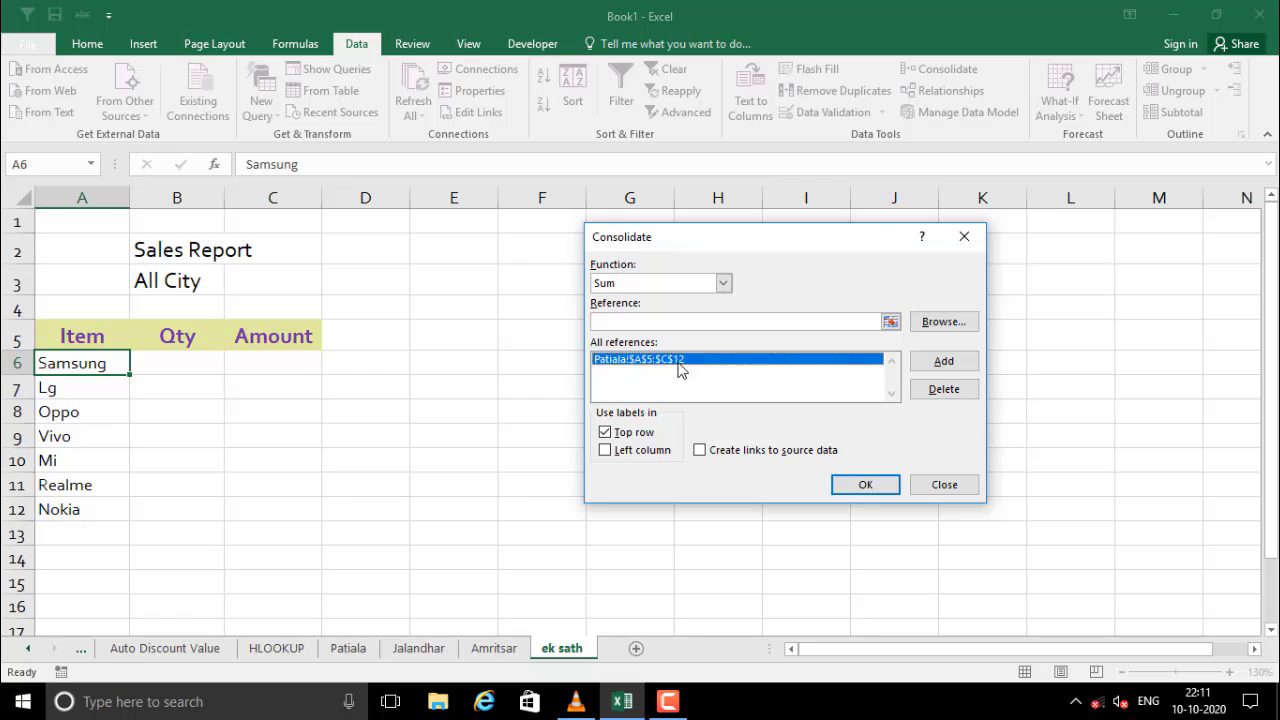
pyautogui.click(970, 390)
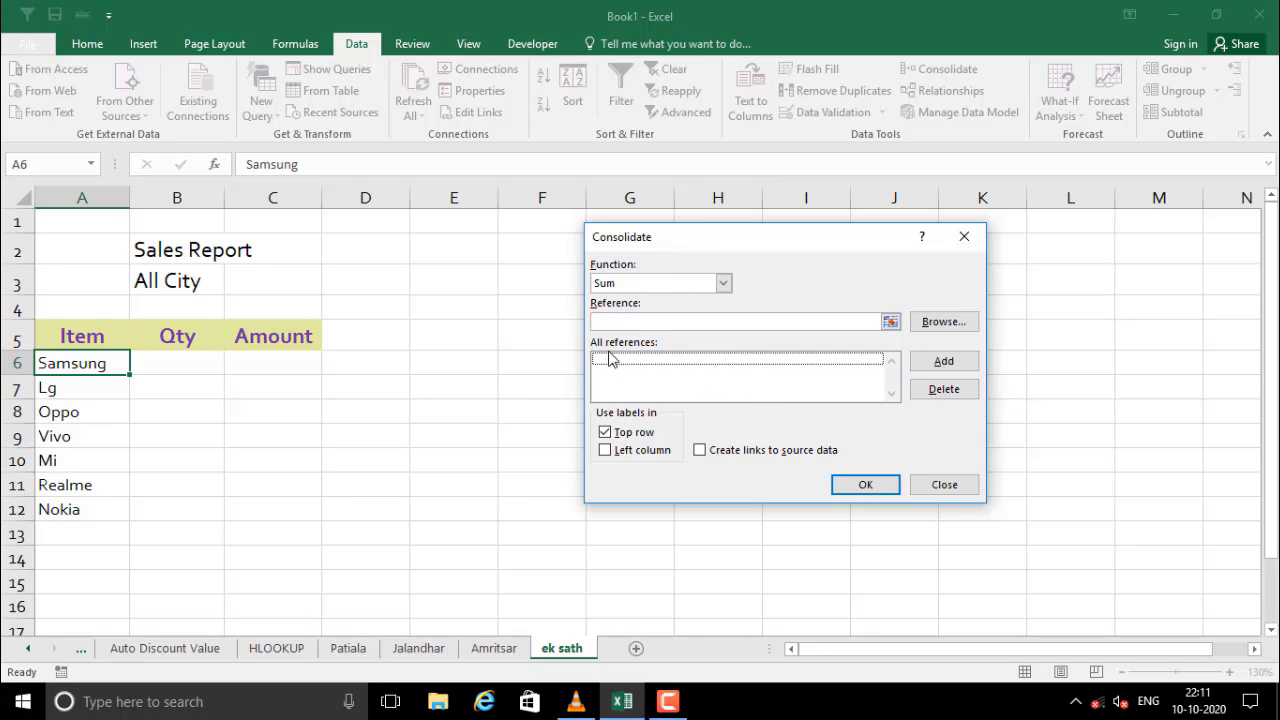
pyautogui.click(893, 486)
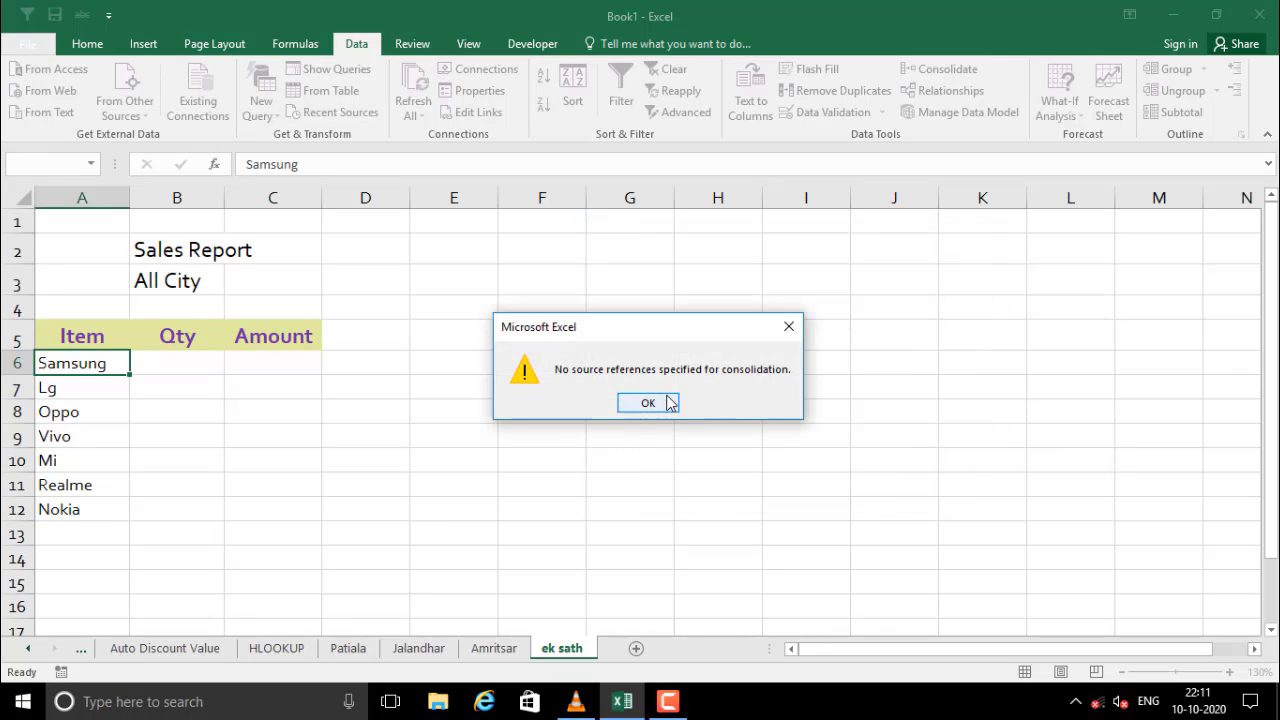
pyautogui.click(648, 402)
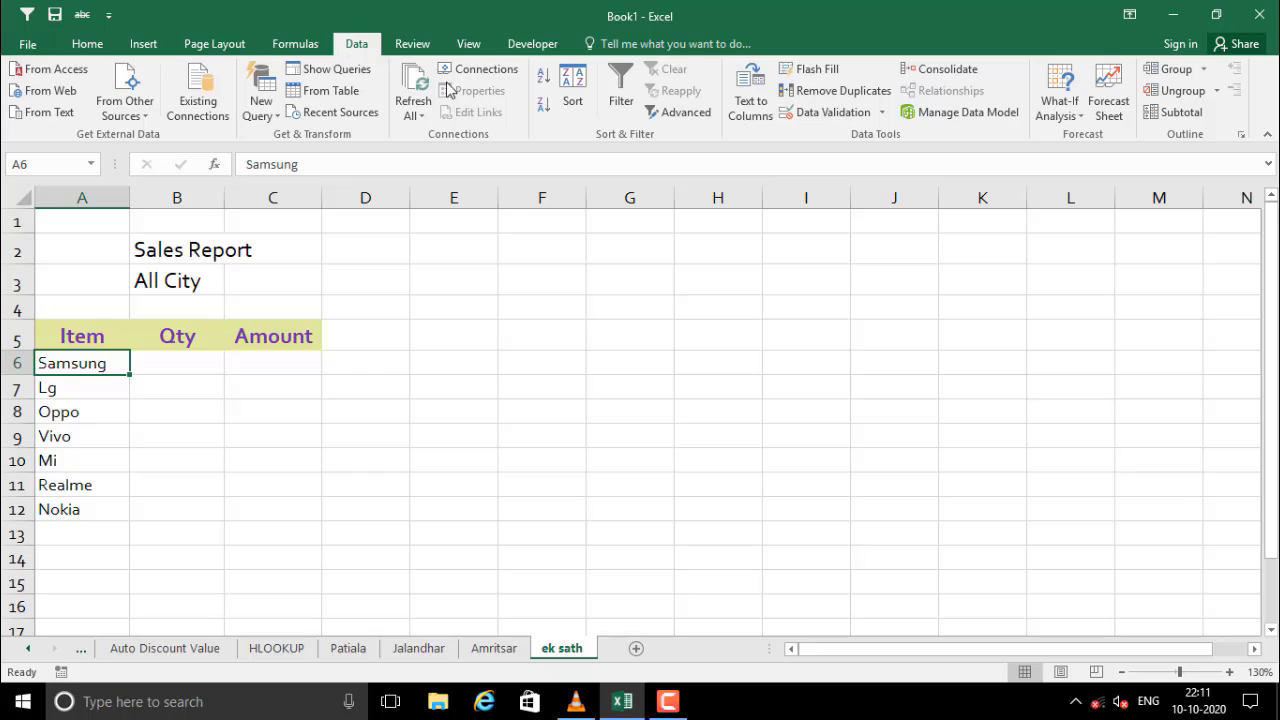
# - Reopen Consolidate with the Sum function and add range A5:C12 of the Patiala sheet as a source reference
pyautogui.click(940, 69)
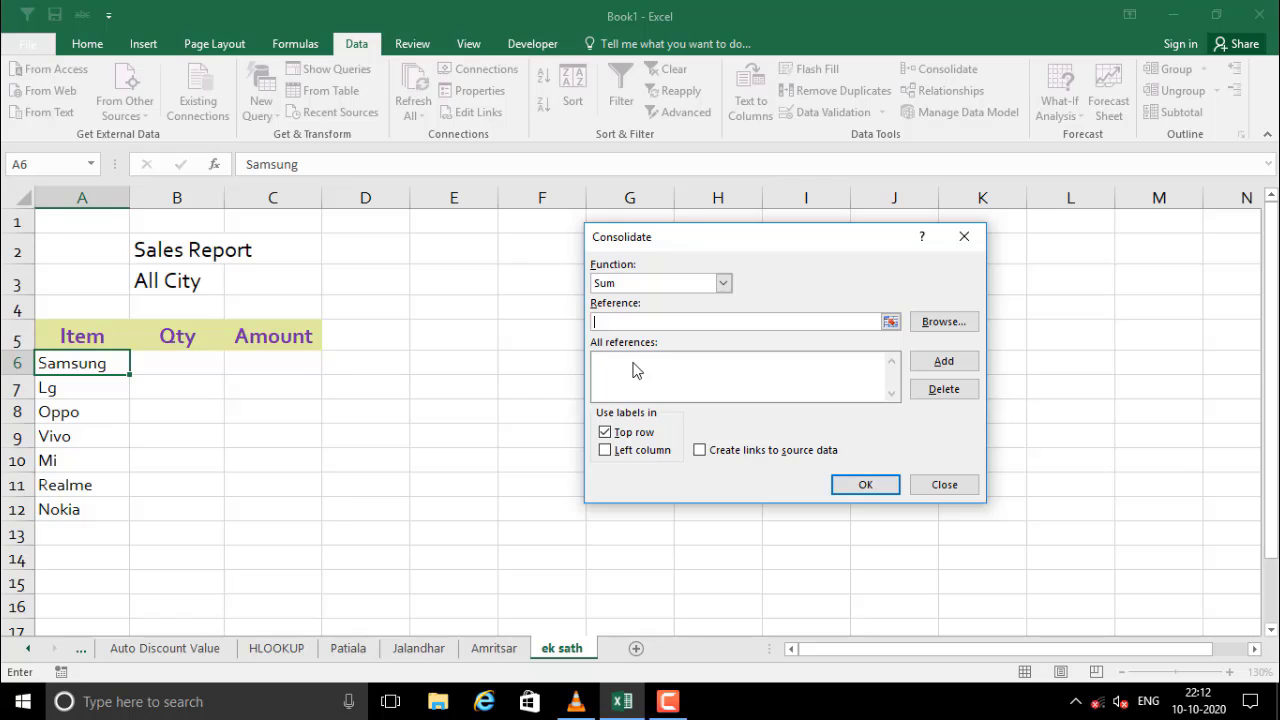
pyautogui.click(624, 284)
pyautogui.click(617, 302)
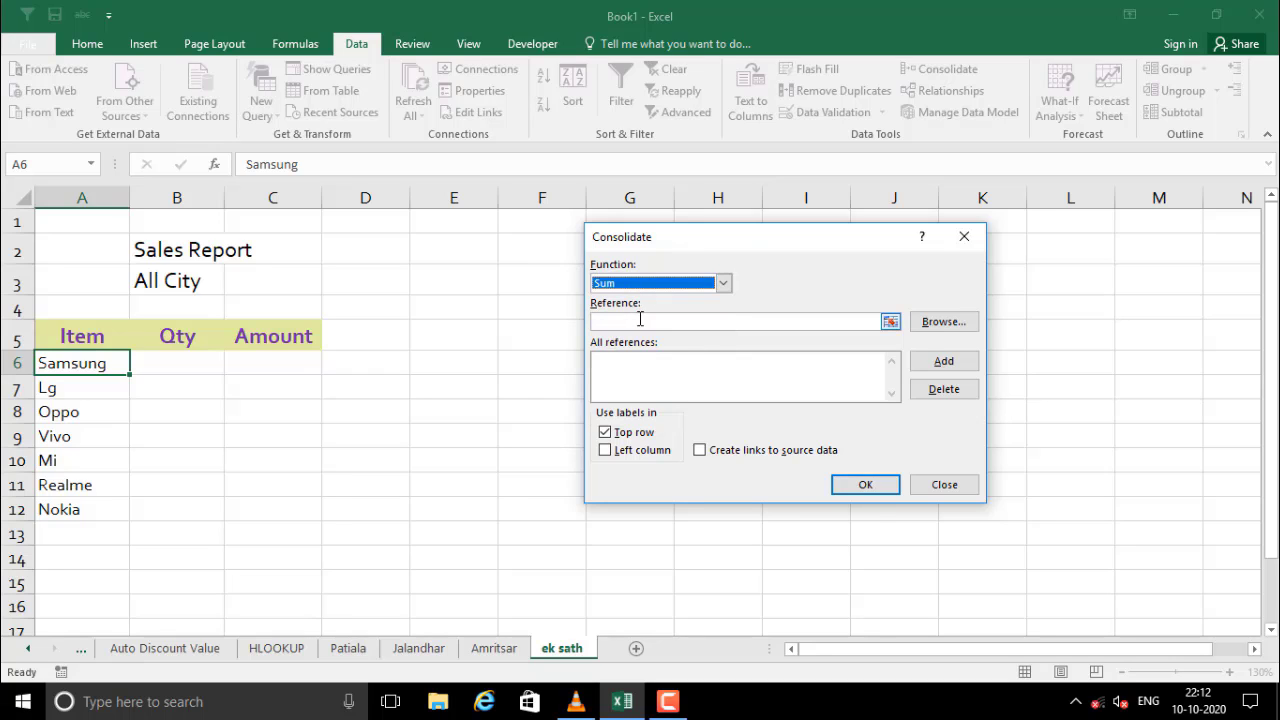
pyautogui.click(696, 318)
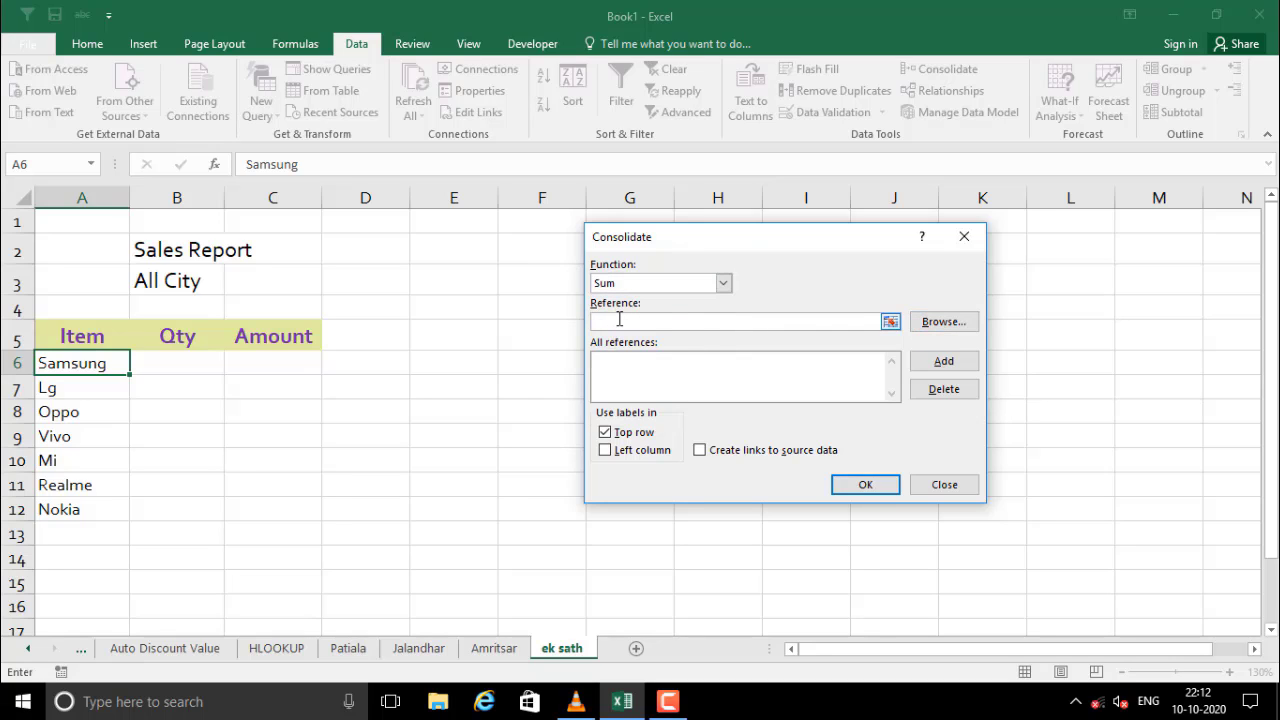
pyautogui.click(348, 650)
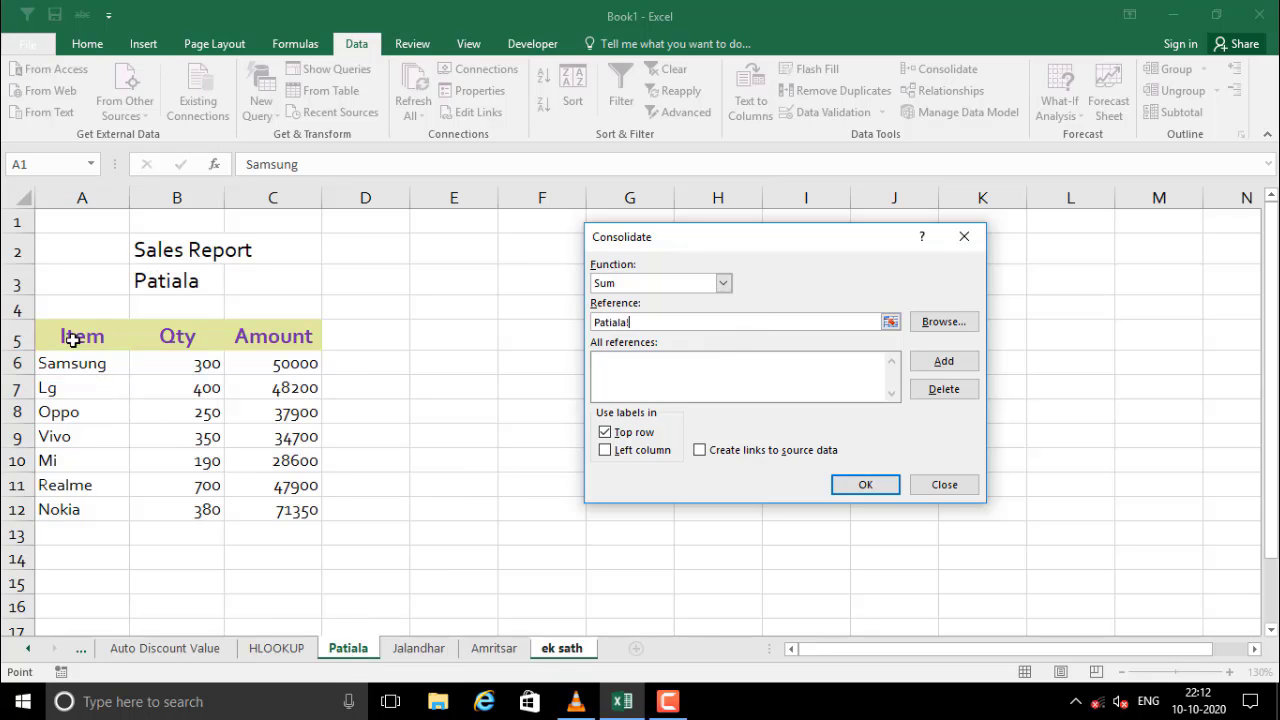
pyautogui.moveTo(82, 336); pyautogui.dragTo(301, 514)
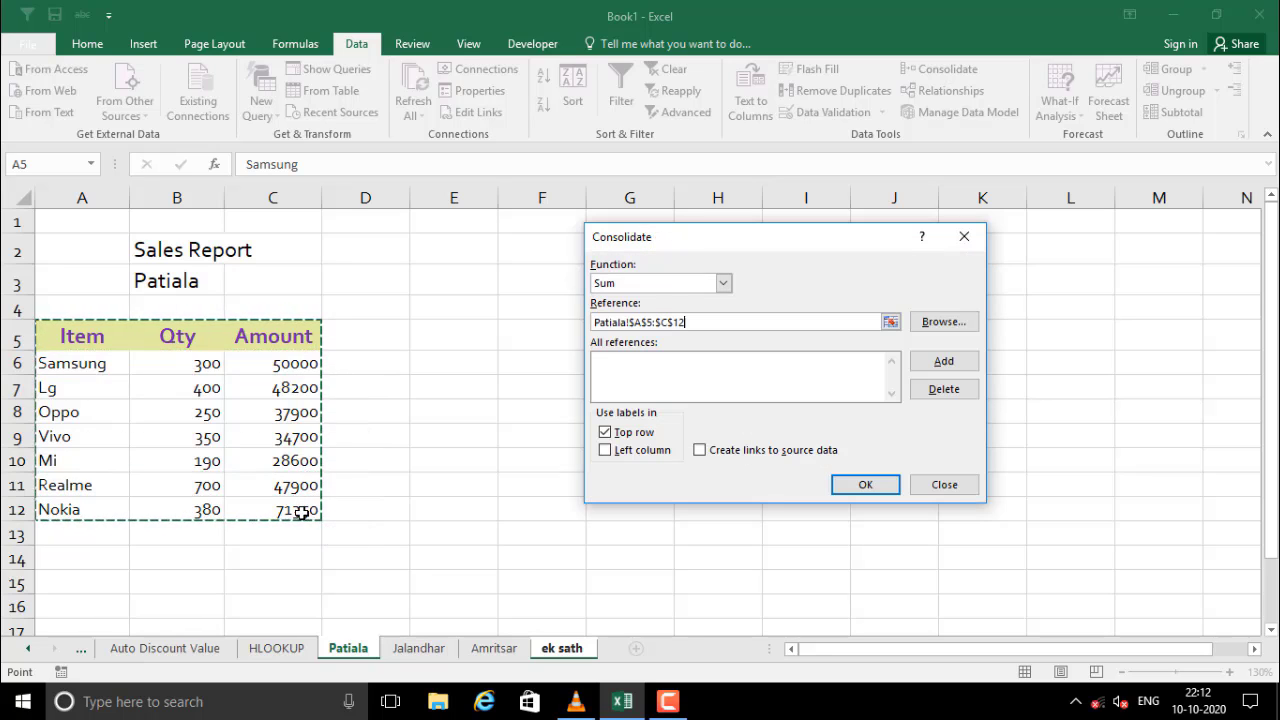
pyautogui.click(935, 364)
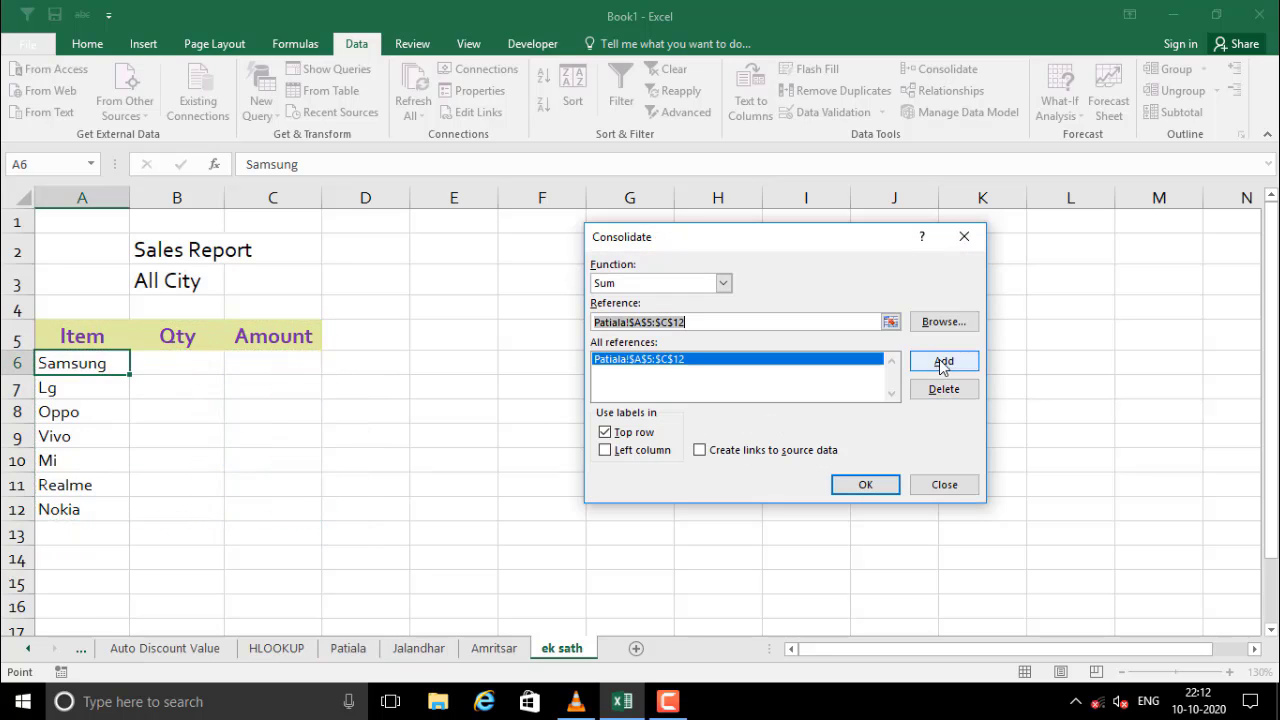
# - Add range A5:C12 of the Jalandhar and Amritsar sheets to the consolidation references
pyautogui.click(418, 650)
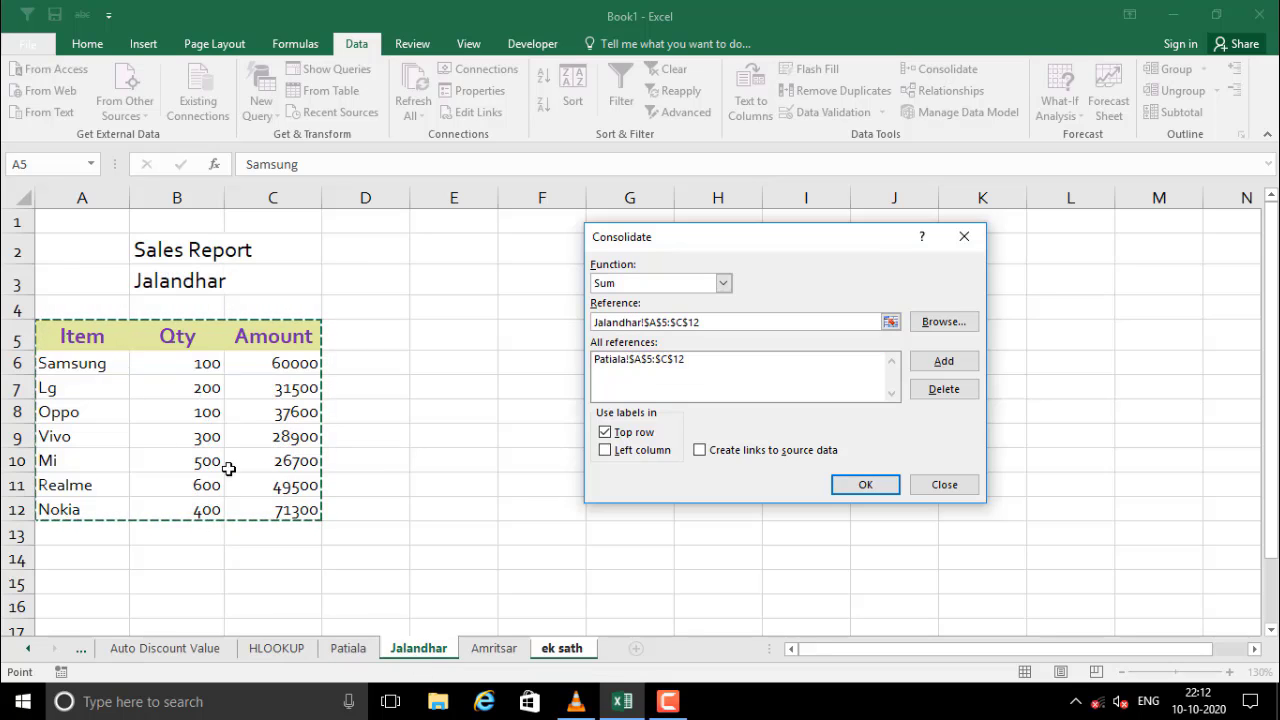
pyautogui.click(940, 360)
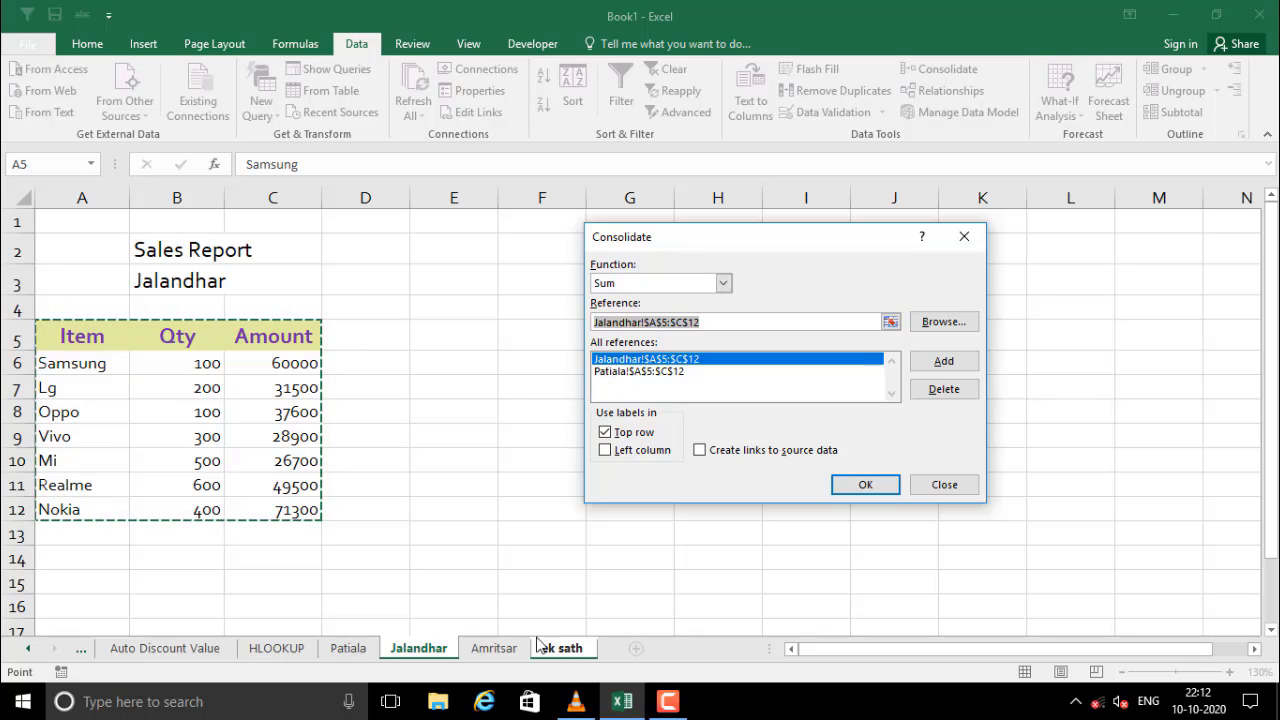
pyautogui.click(493, 650)
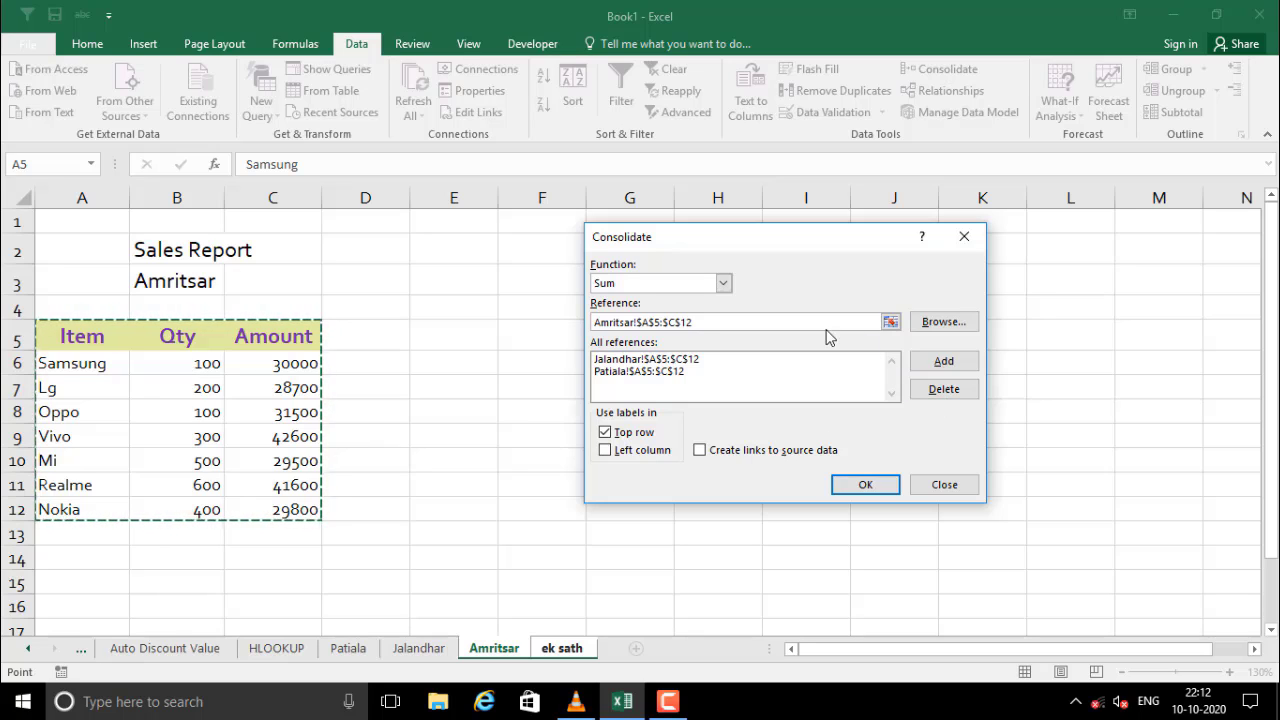
pyautogui.click(950, 363)
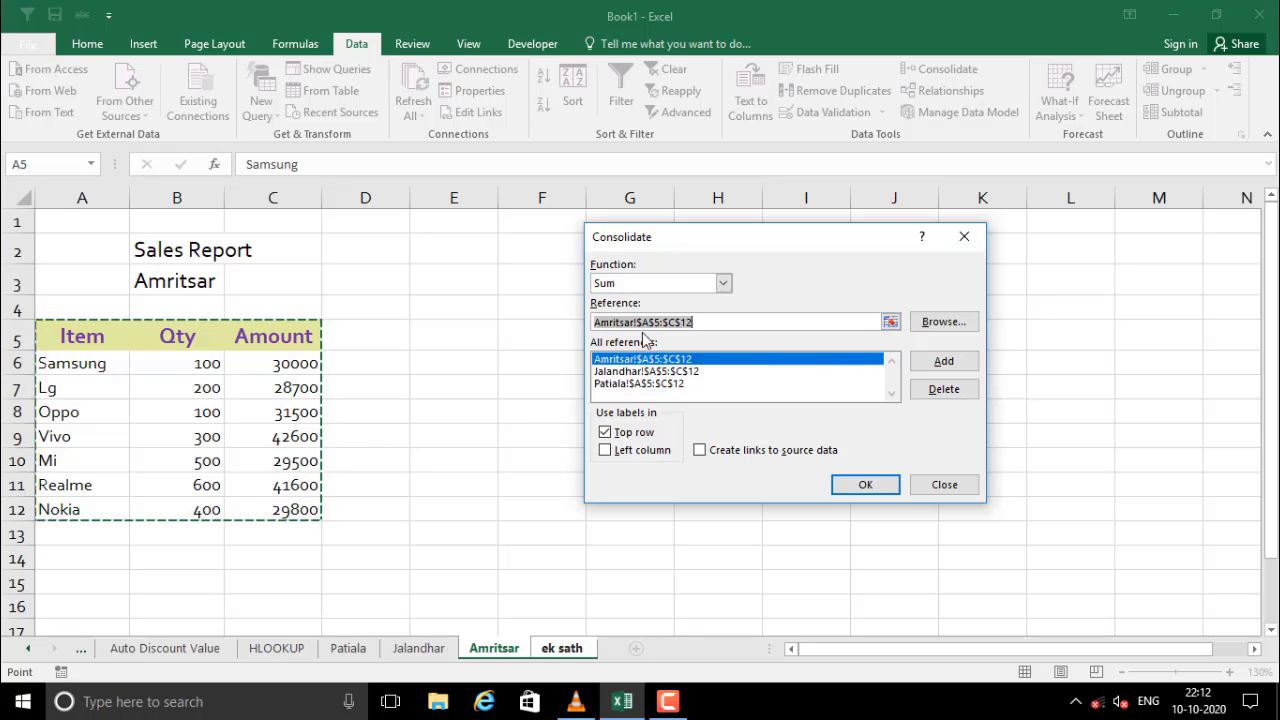
# - Review the Amritsar, Jalandhar and Patiala source references and turn on left column labels for the consolidation
pyautogui.click(617, 359)
pyautogui.click(618, 371)
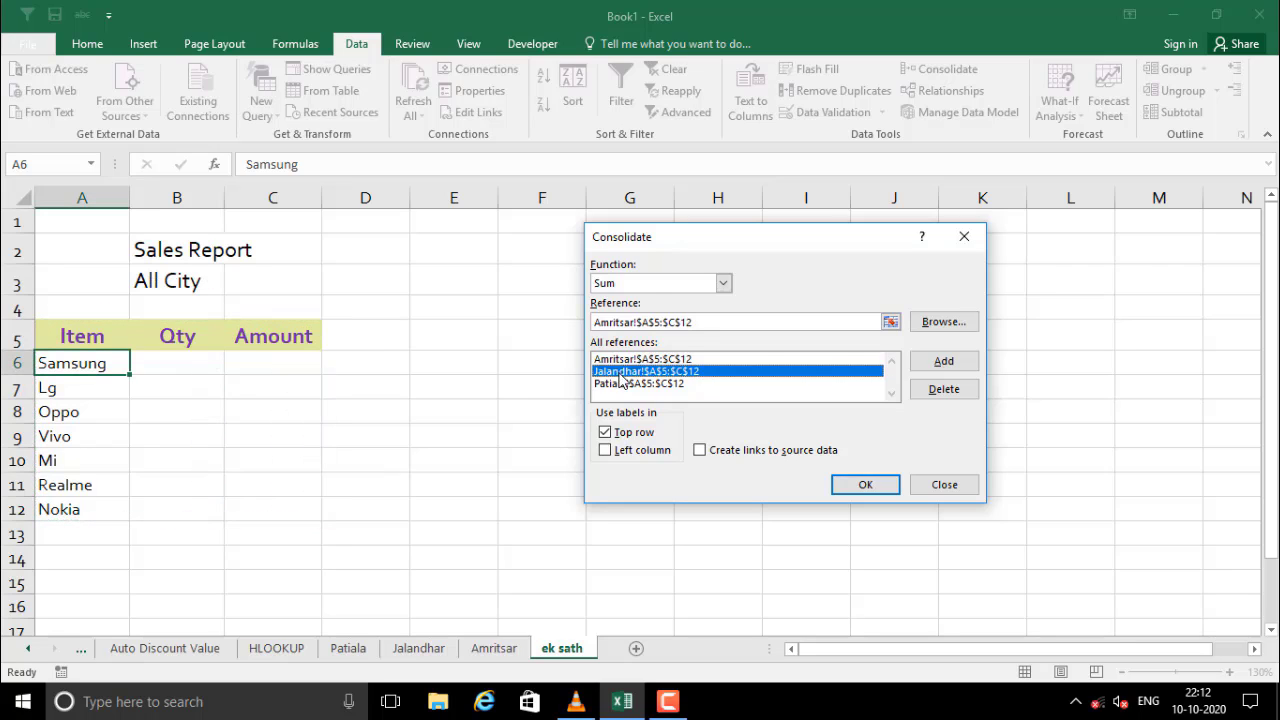
pyautogui.click(654, 384)
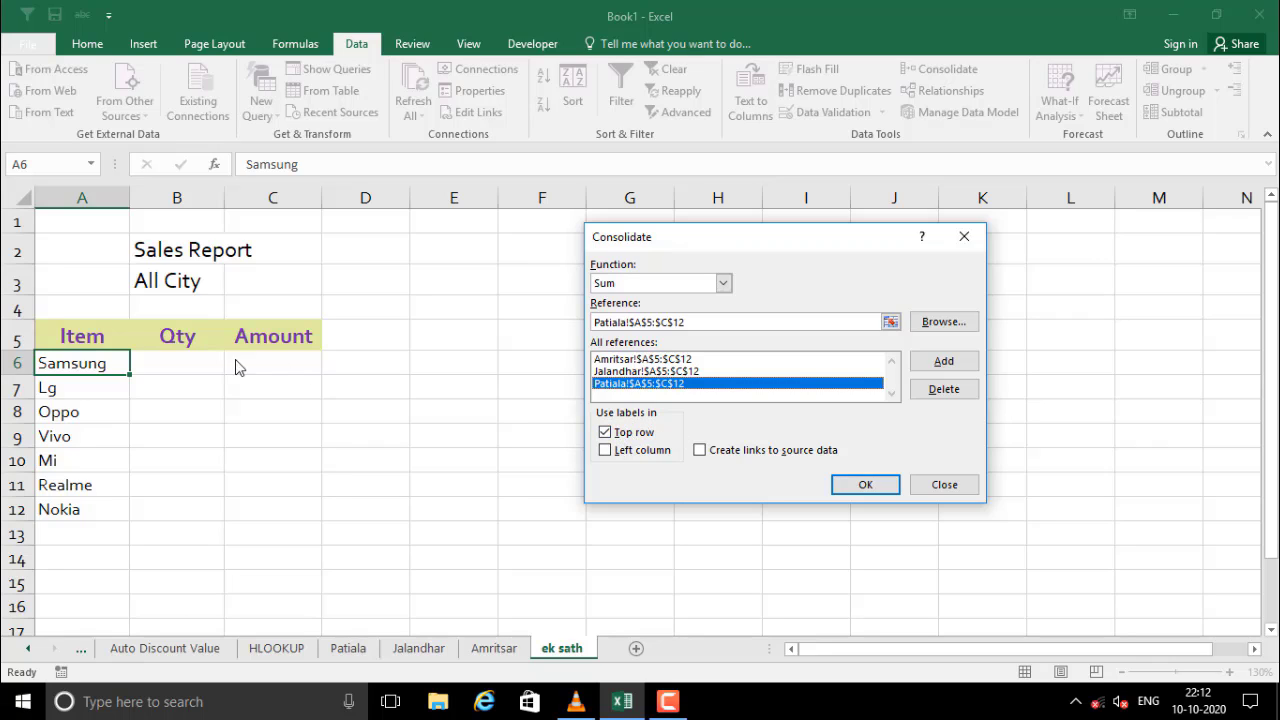
pyautogui.click(635, 456)
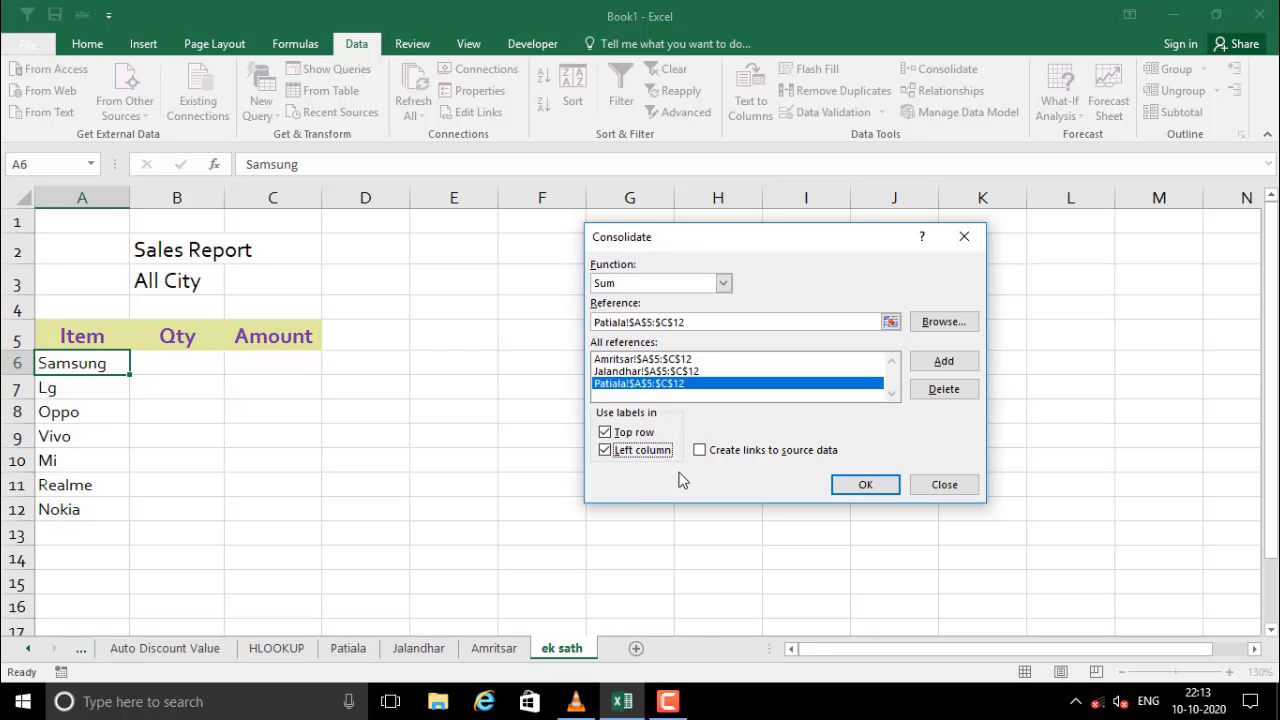
# - Run the Sum consolidation with its output starting at cell A6, check the resulting rows and undo it
pyautogui.click(880, 487)
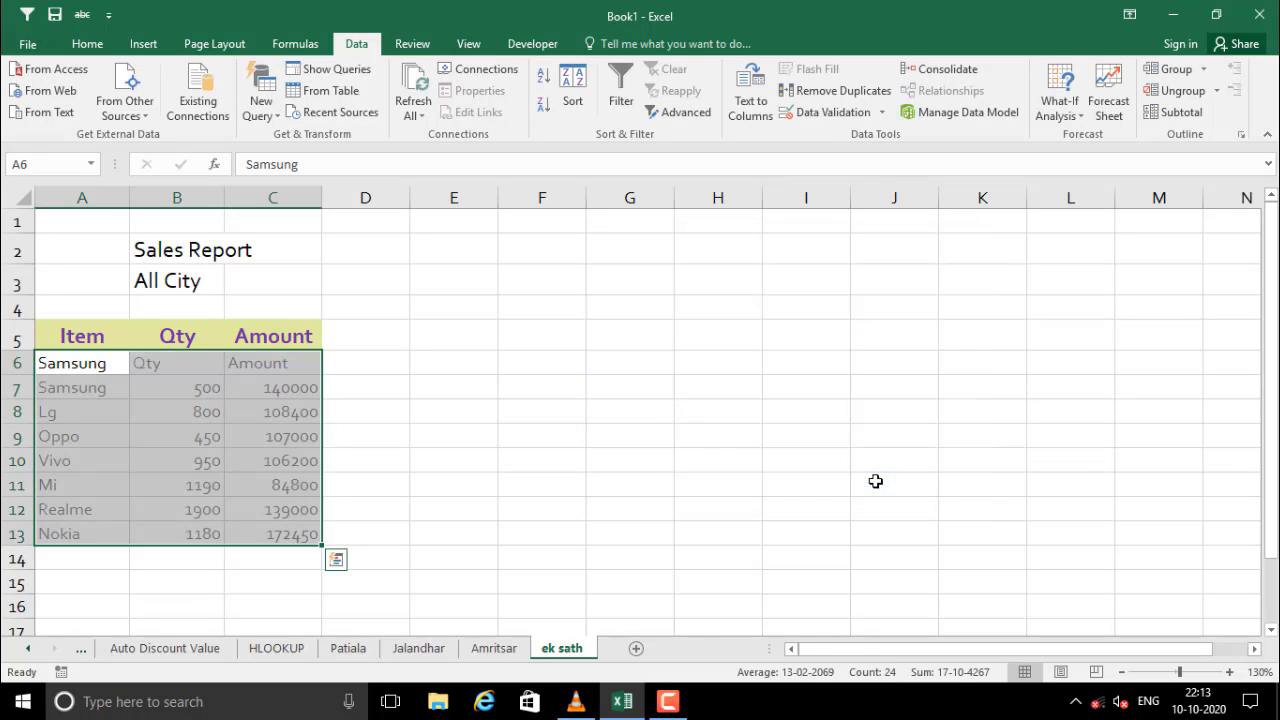
pyautogui.click(176, 428)
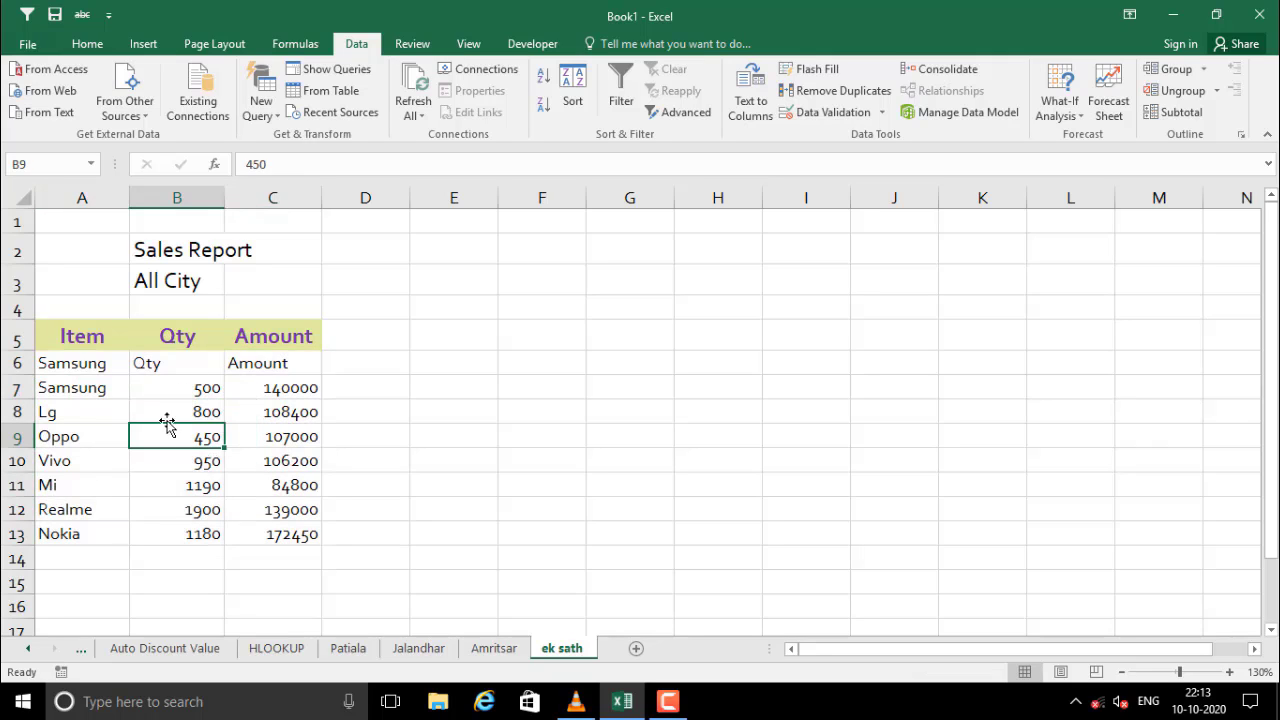
pyautogui.click(106, 363)
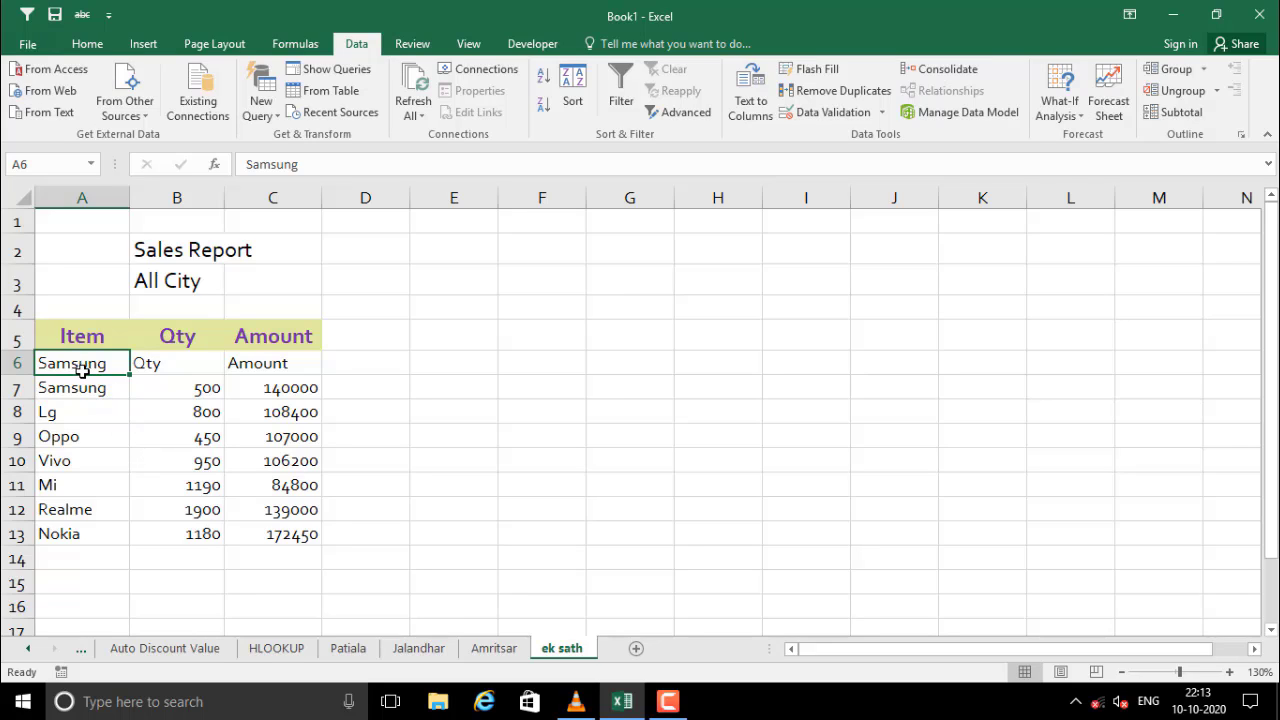
pyautogui.hotkey('ctrl', 'z')
pyautogui.click(101, 417)
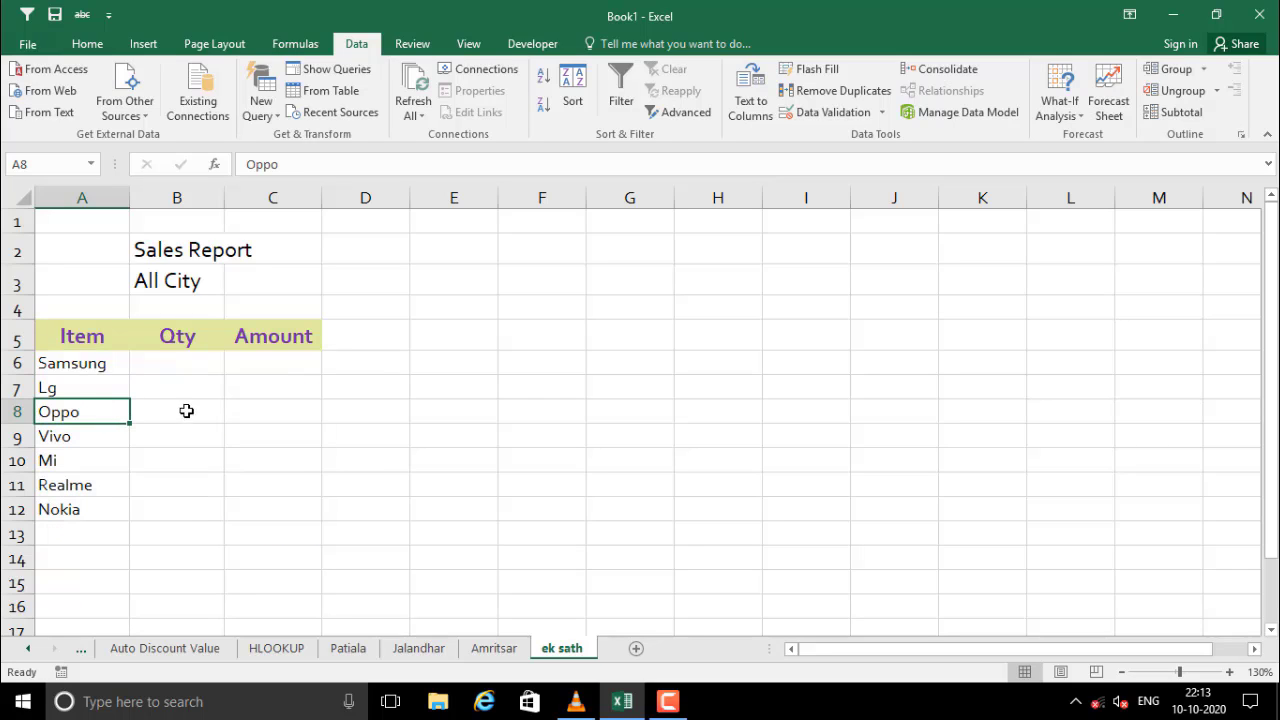
# - Reopen Consolidate from the Item header in cell A5 and try to add range A5:C12 of the Patiala sheet again
pyautogui.click(71, 339)
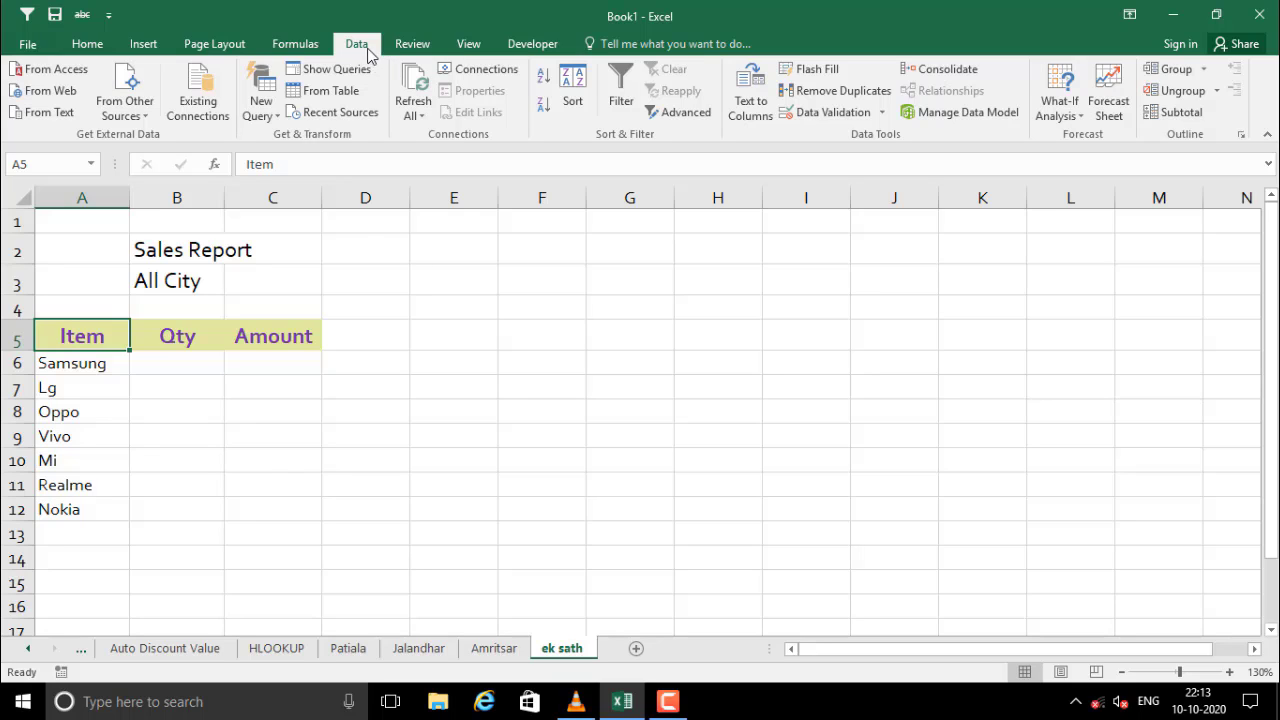
pyautogui.click(935, 72)
pyautogui.click(926, 360)
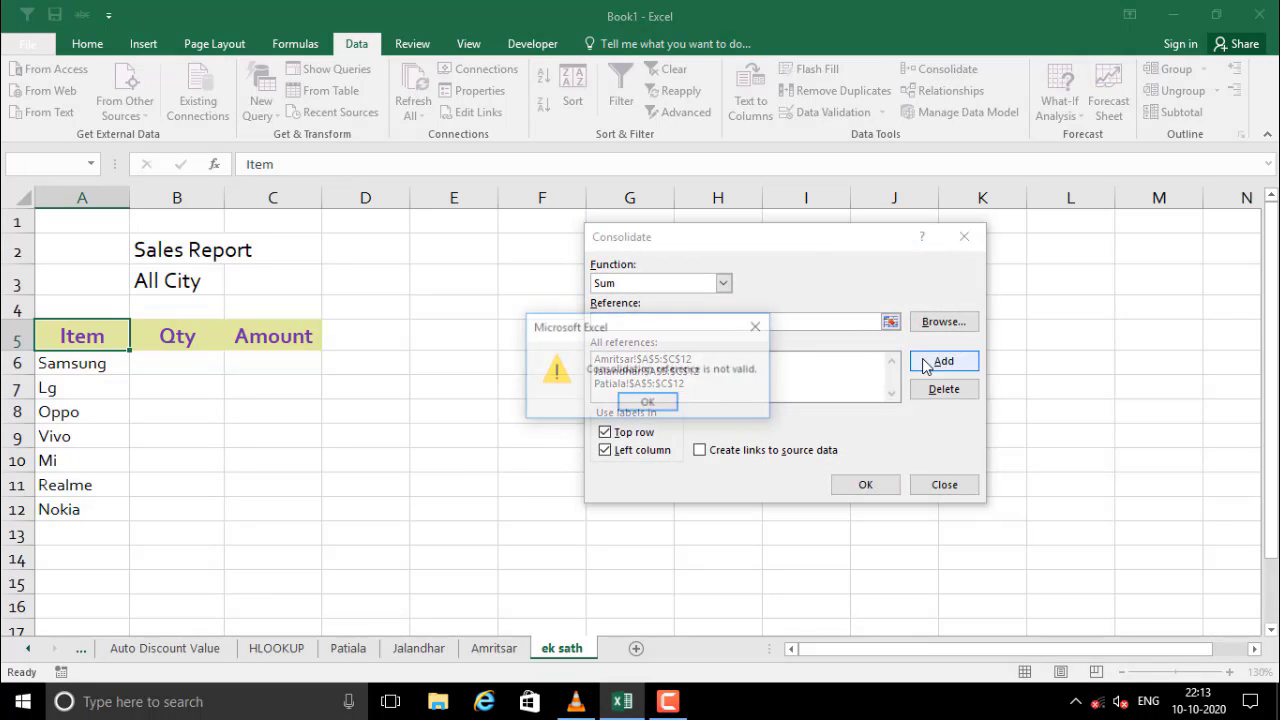
pyautogui.click(649, 403)
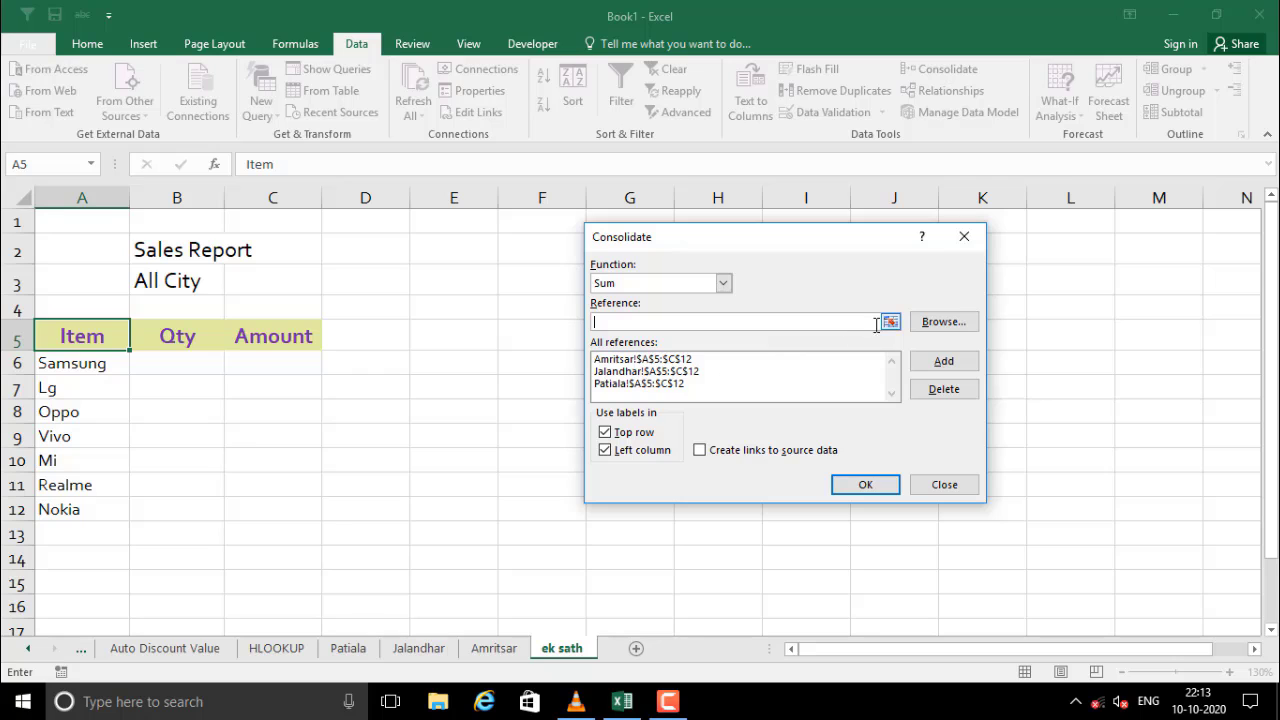
pyautogui.click(348, 648)
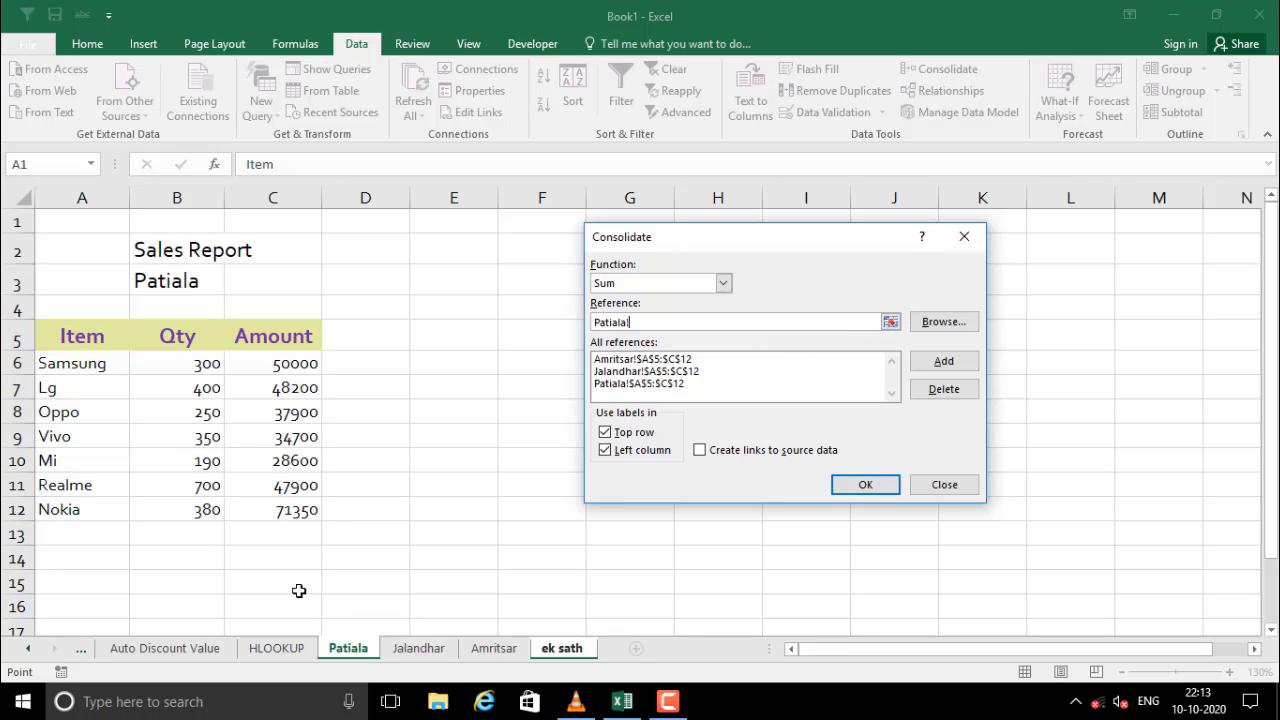
pyautogui.moveTo(57, 334); pyautogui.dragTo(290, 510)
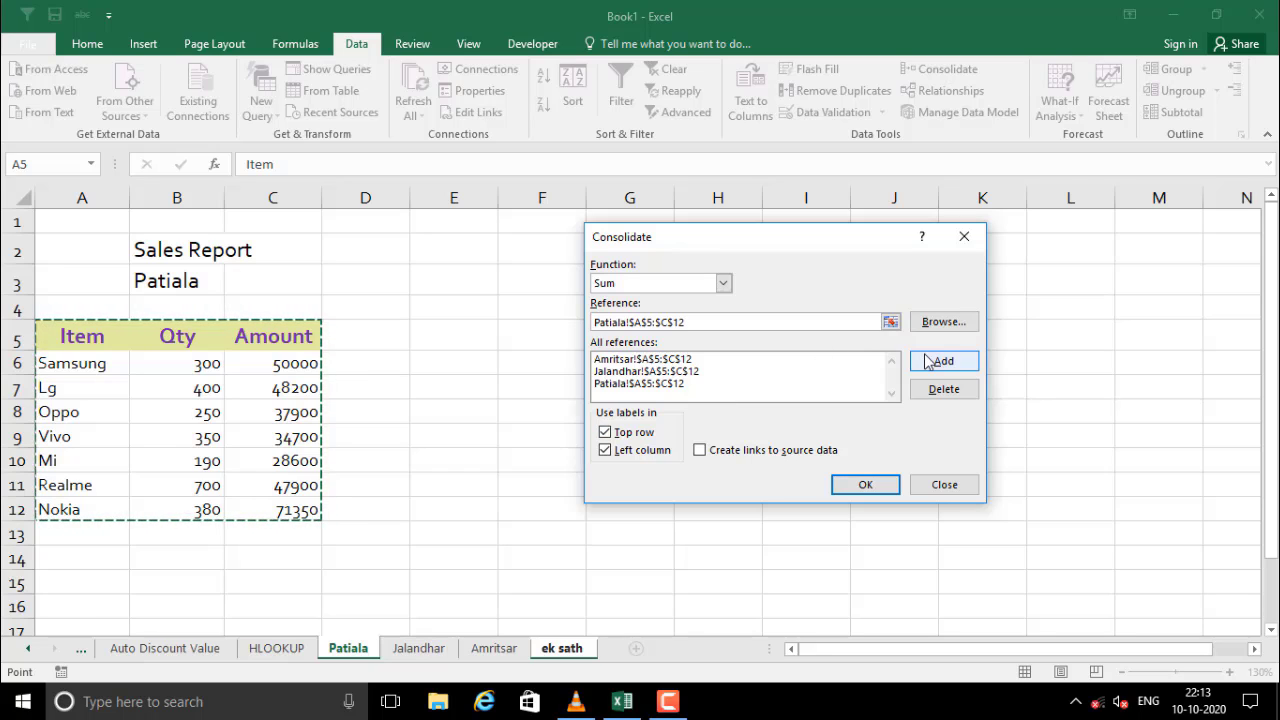
pyautogui.click(935, 361)
pyautogui.click(648, 404)
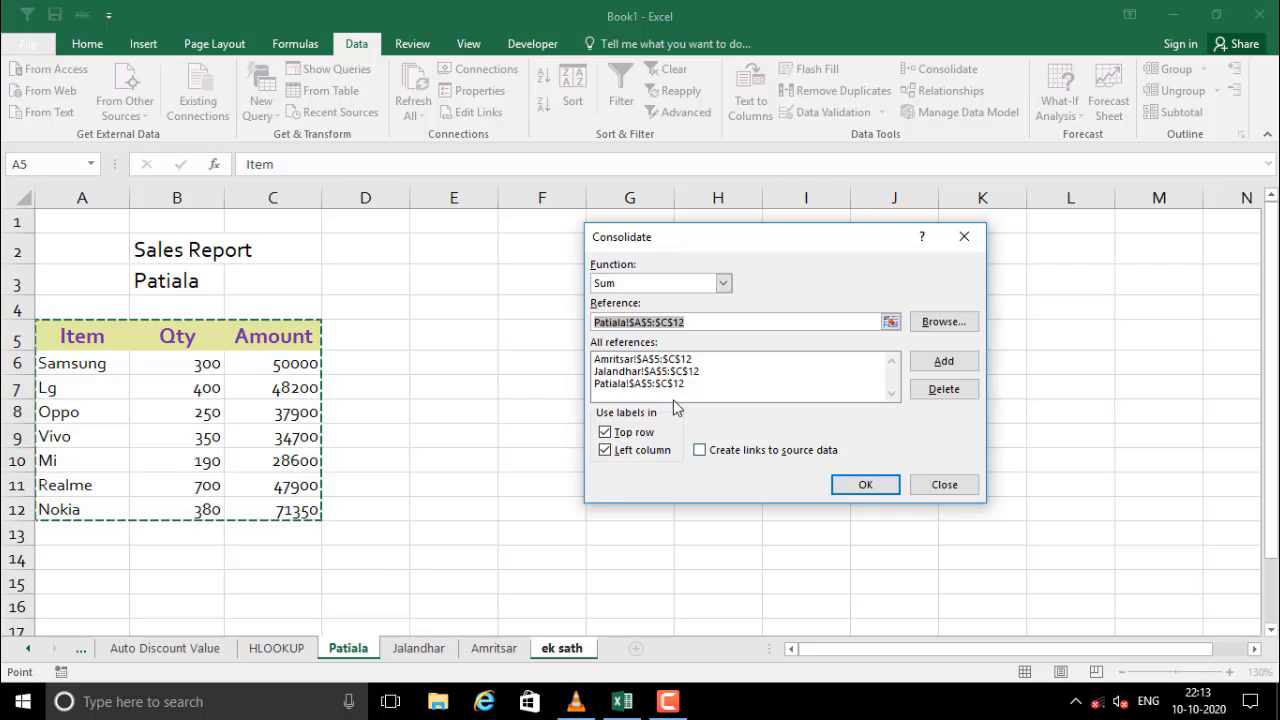
# - Delete the stored Amritsar, Jalandhar and Patiala references from the consolidation
pyautogui.click(638, 360)
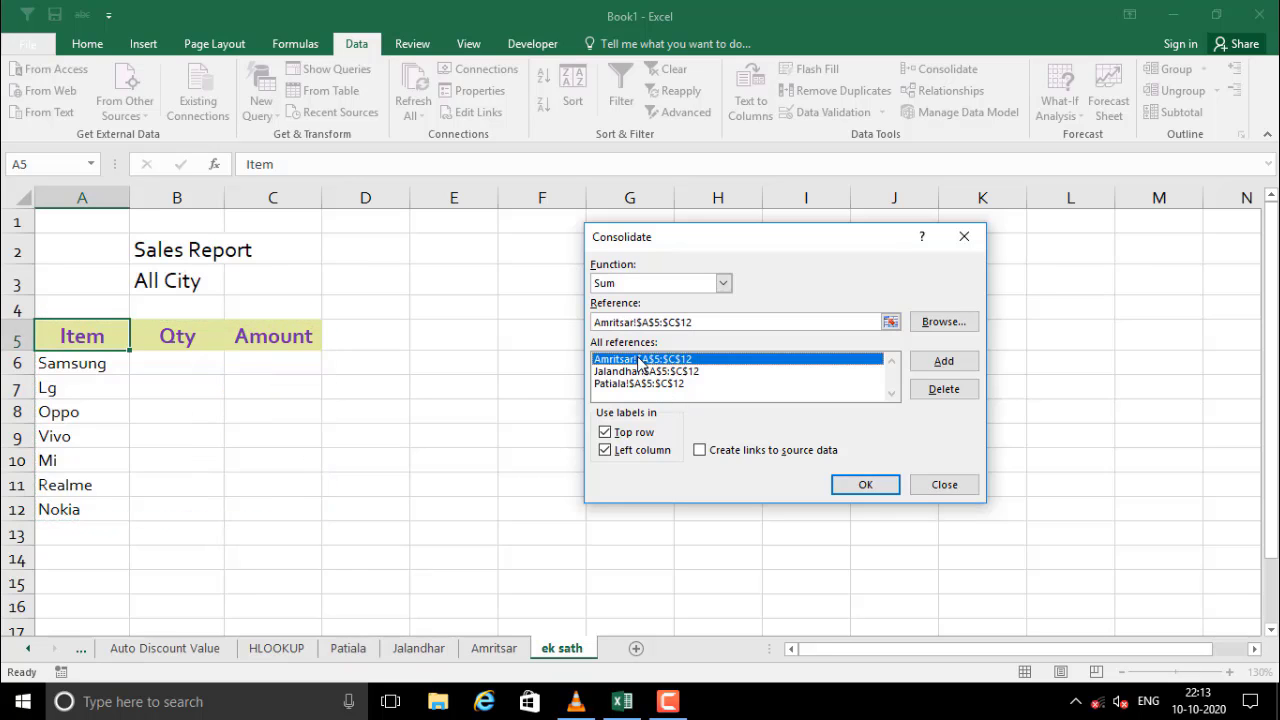
pyautogui.click(932, 389)
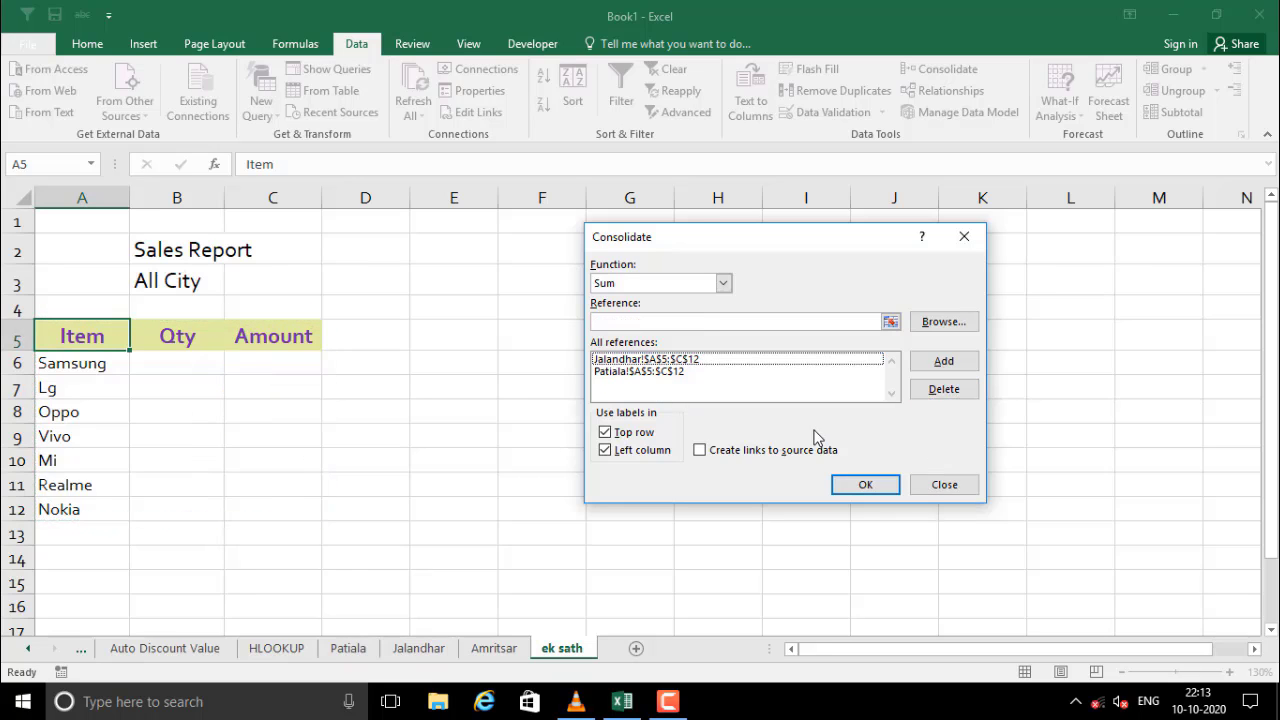
pyautogui.click(660, 360)
pyautogui.click(930, 389)
pyautogui.click(616, 360)
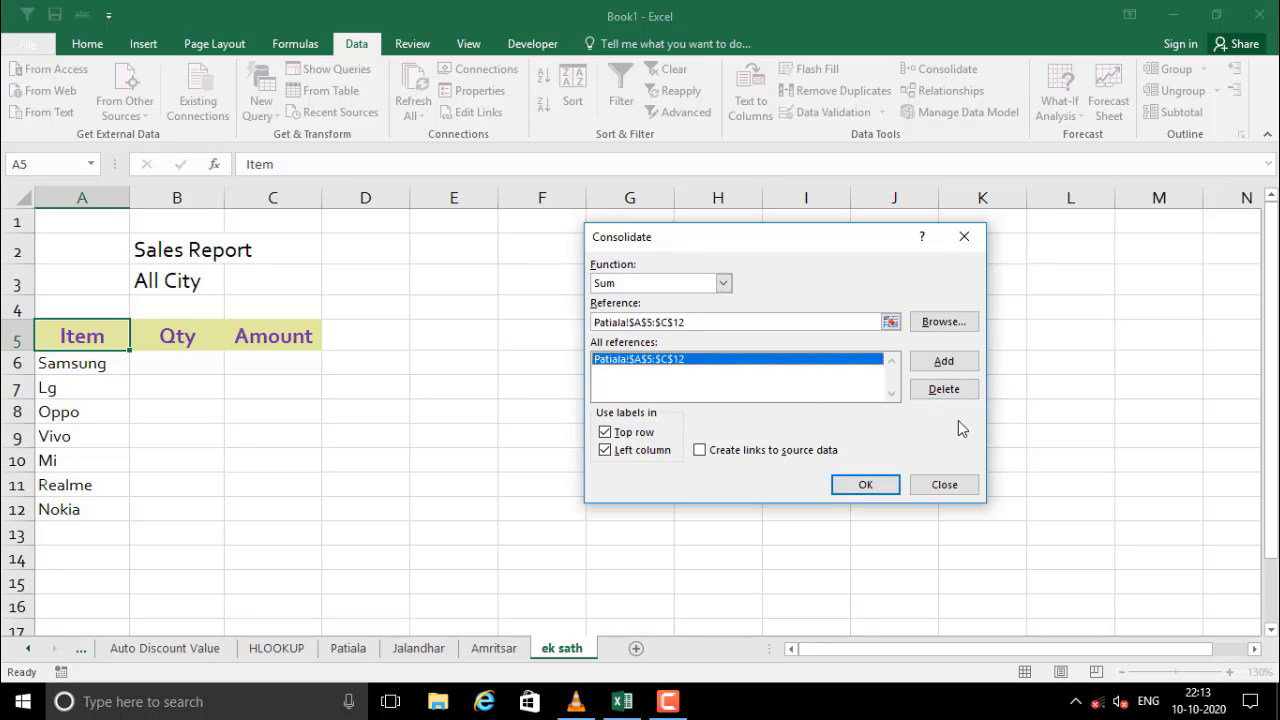
pyautogui.click(946, 392)
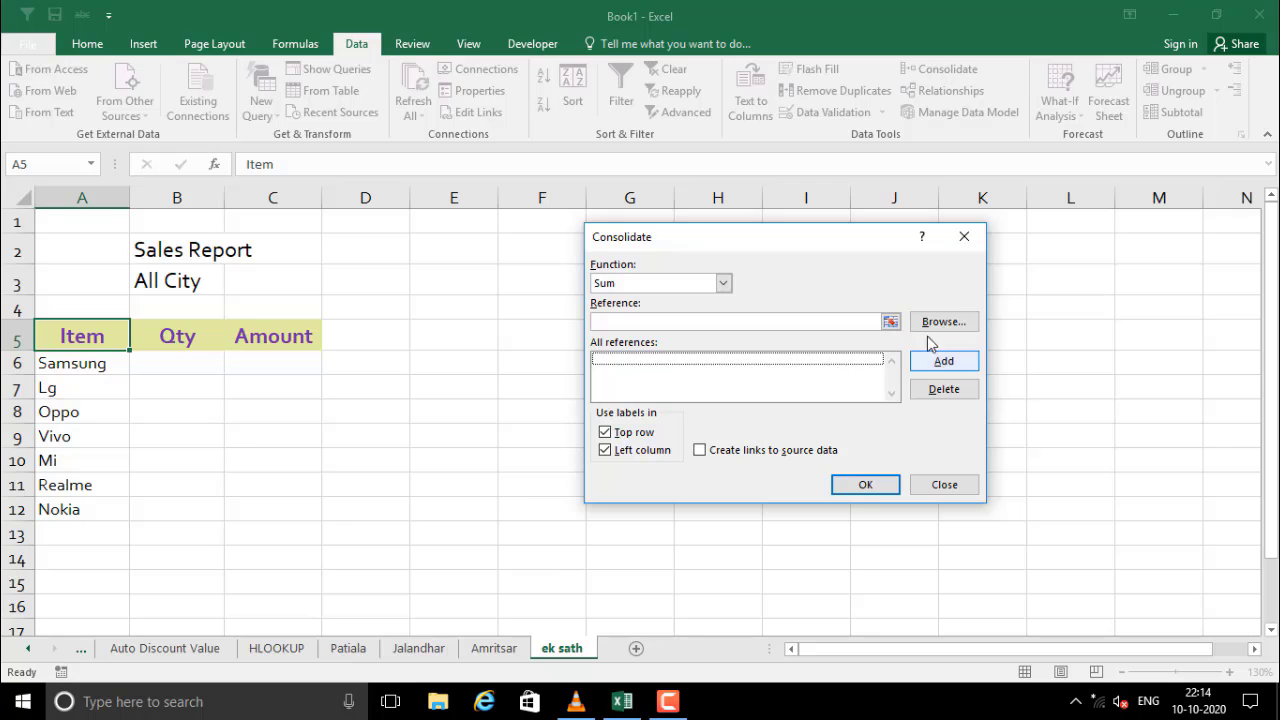
# - Add range A5:C12 of the Patiala sheet to the emptied list of consolidation references
pyautogui.click(634, 322)
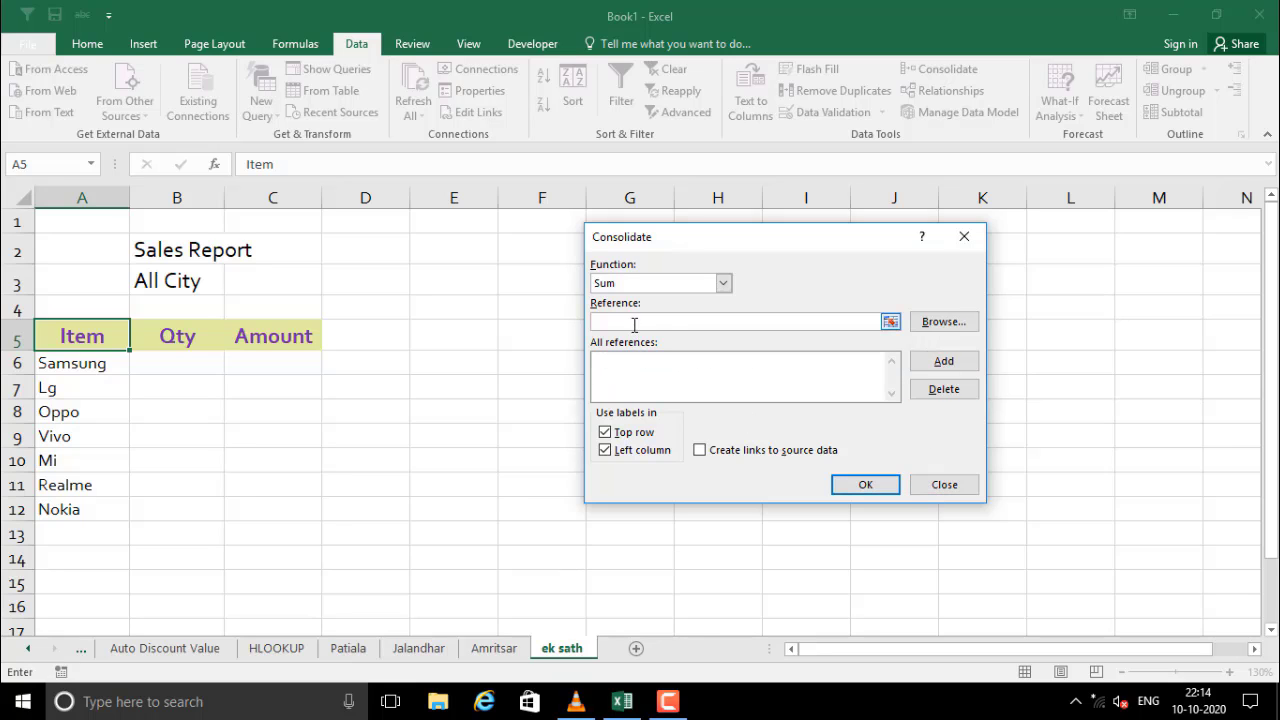
pyautogui.click(345, 650)
pyautogui.moveTo(86, 336); pyautogui.dragTo(290, 510)
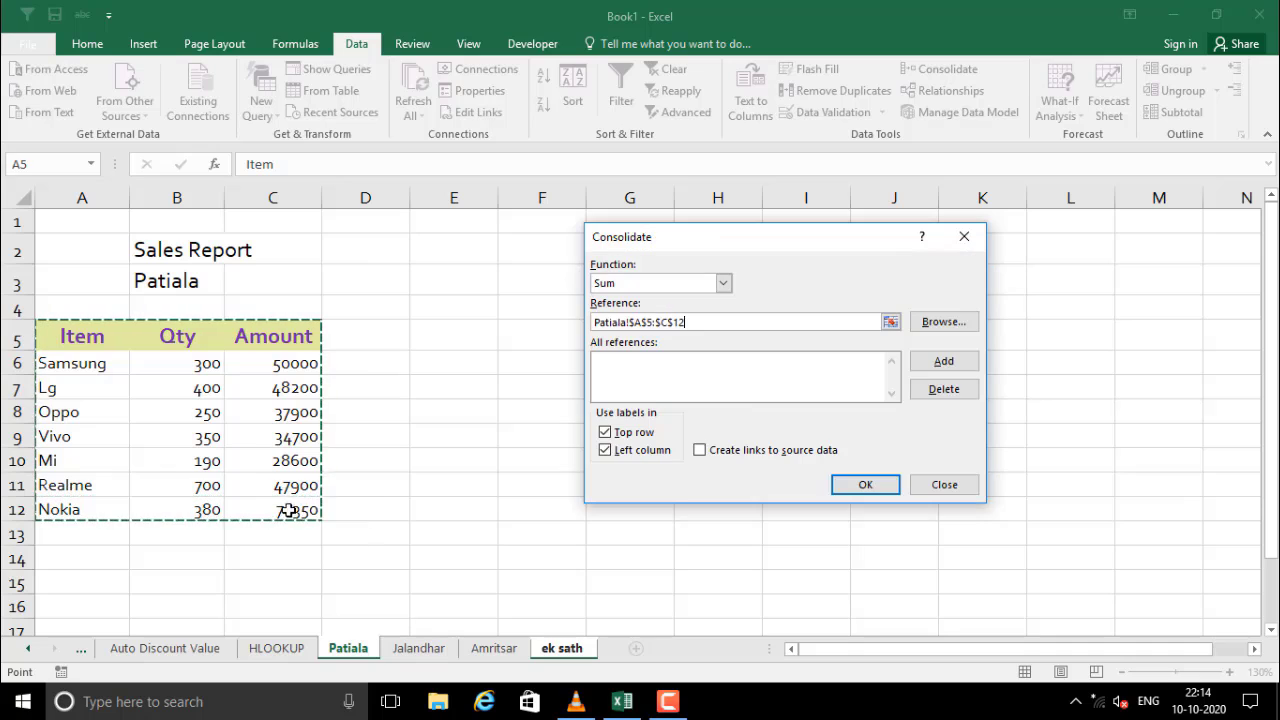
pyautogui.click(943, 361)
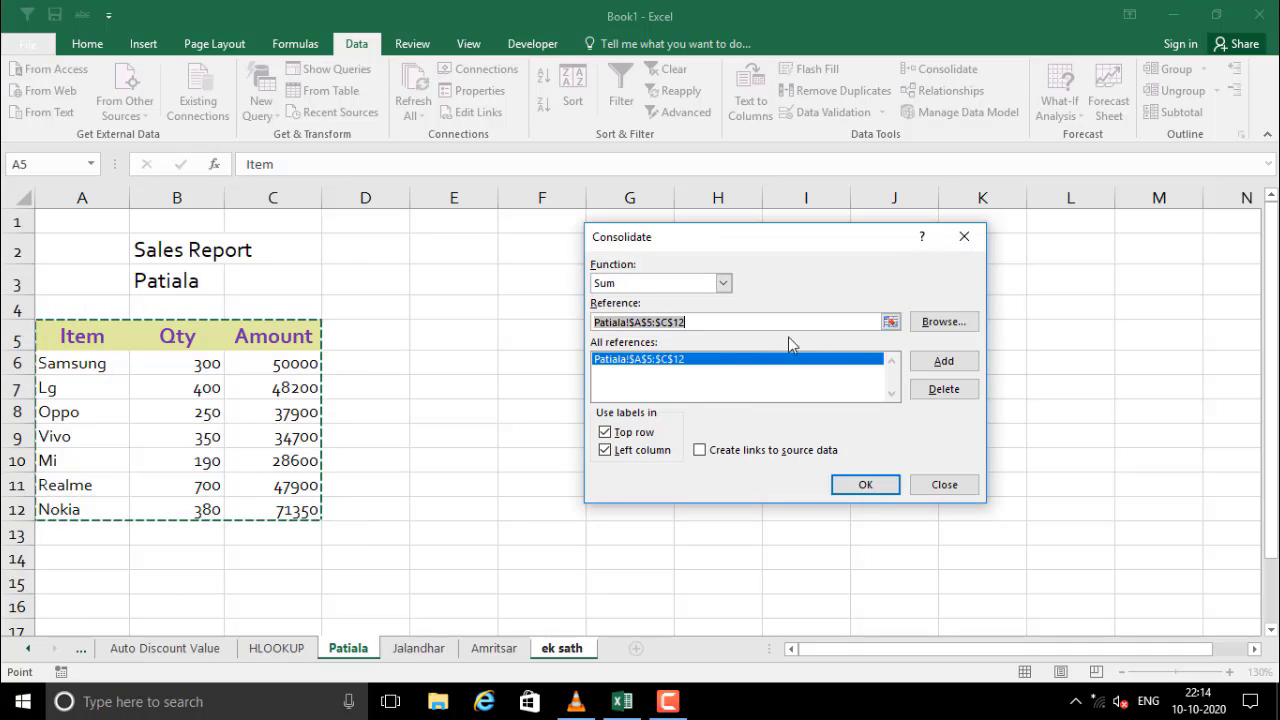
# - Add range A5:C12 of the Jalandhar and Amritsar sheets as references and run the Sum consolidation with top row and left column labels
pyautogui.click(415, 656)
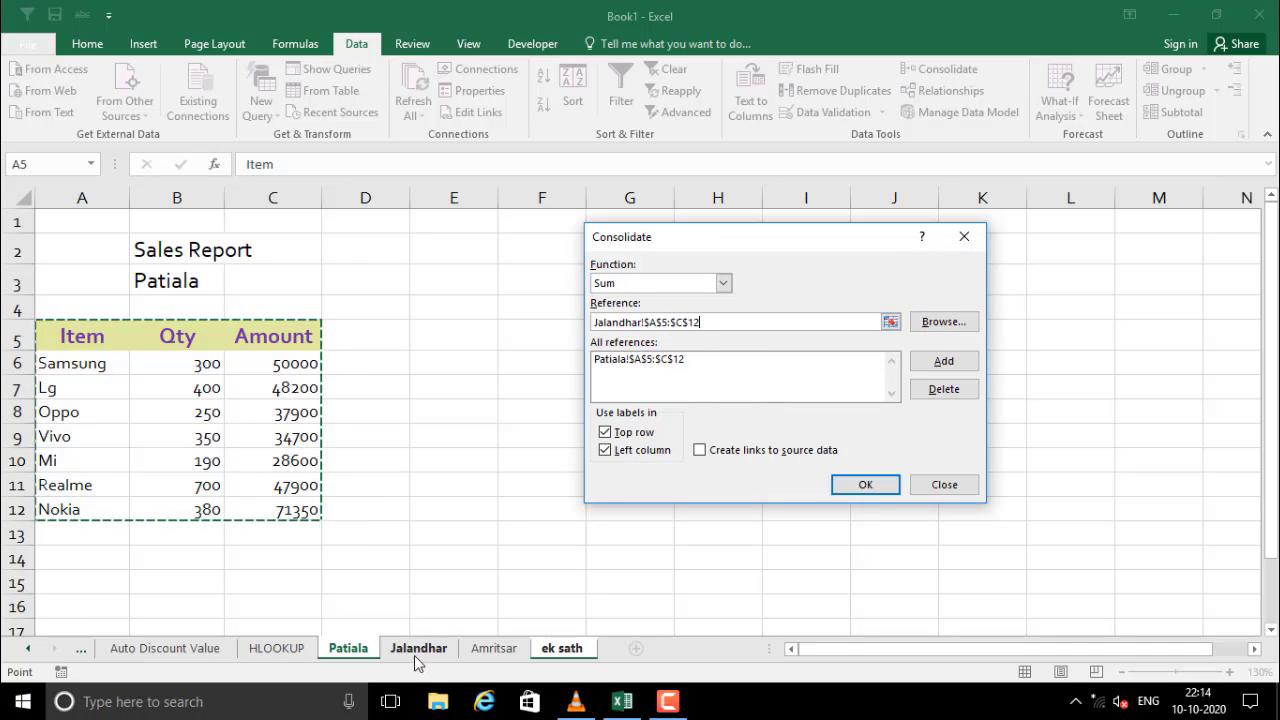
pyautogui.click(940, 361)
pyautogui.click(494, 648)
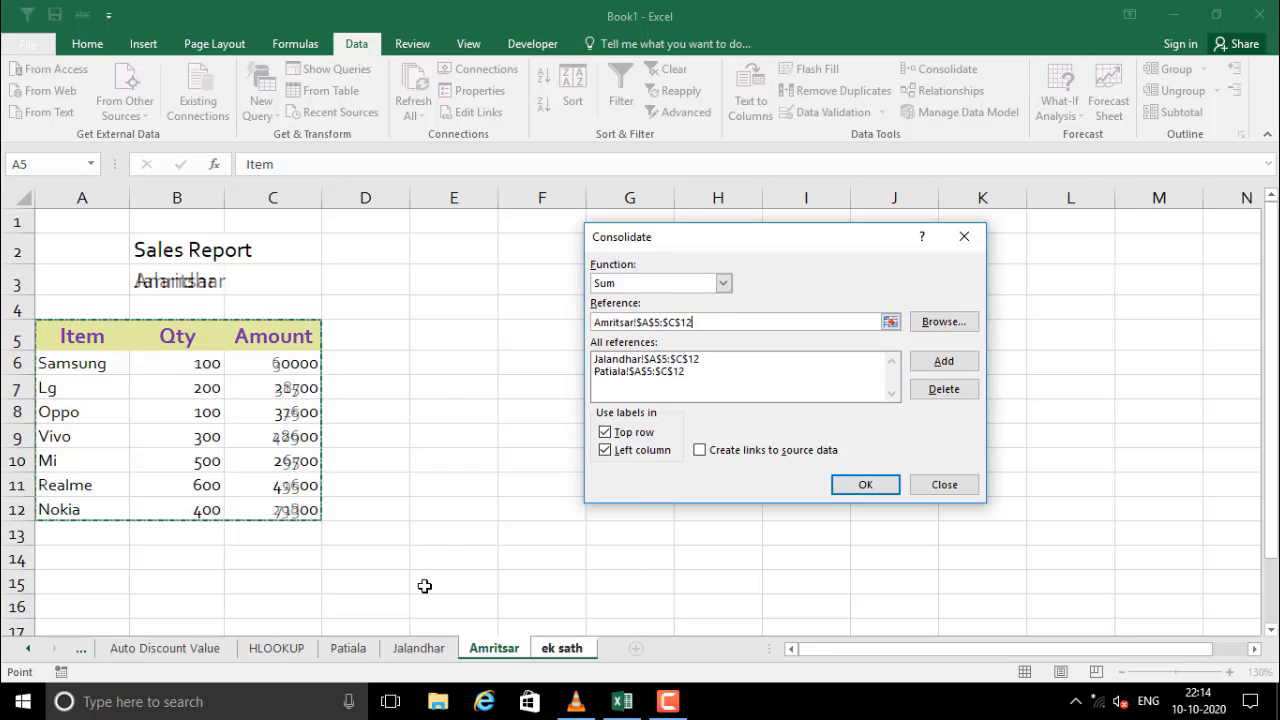
pyautogui.click(943, 362)
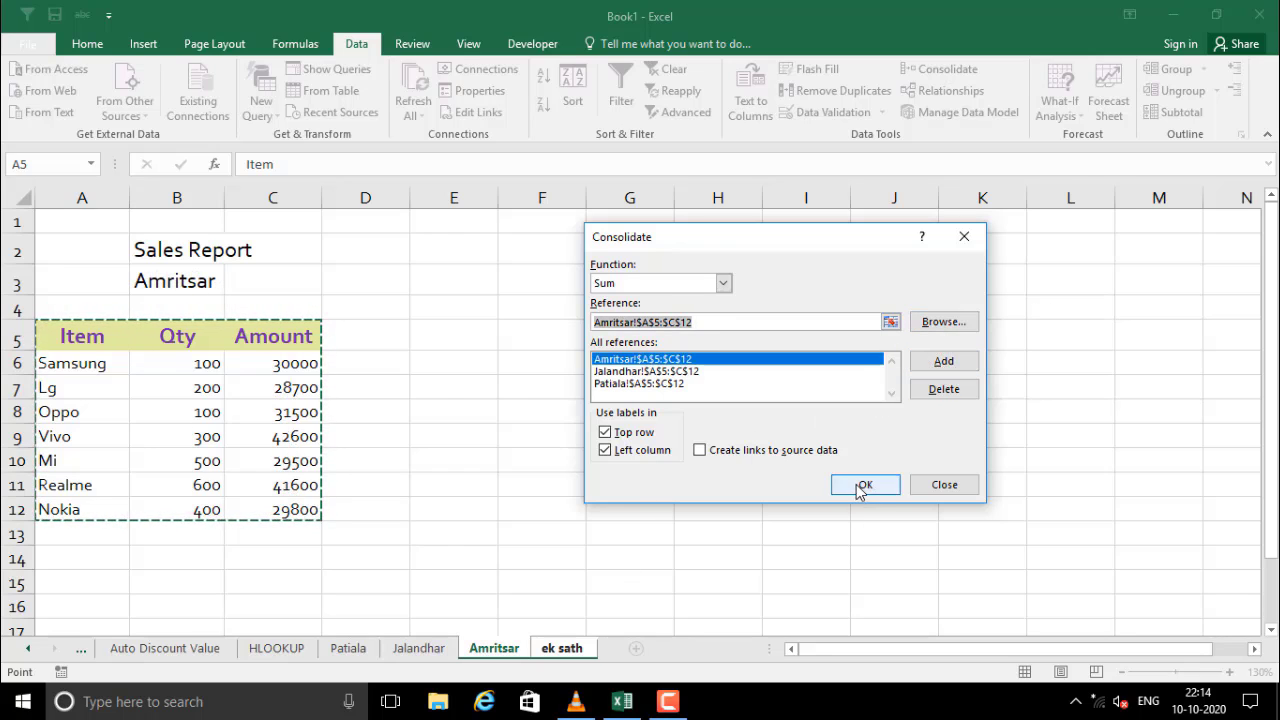
pyautogui.click(866, 484)
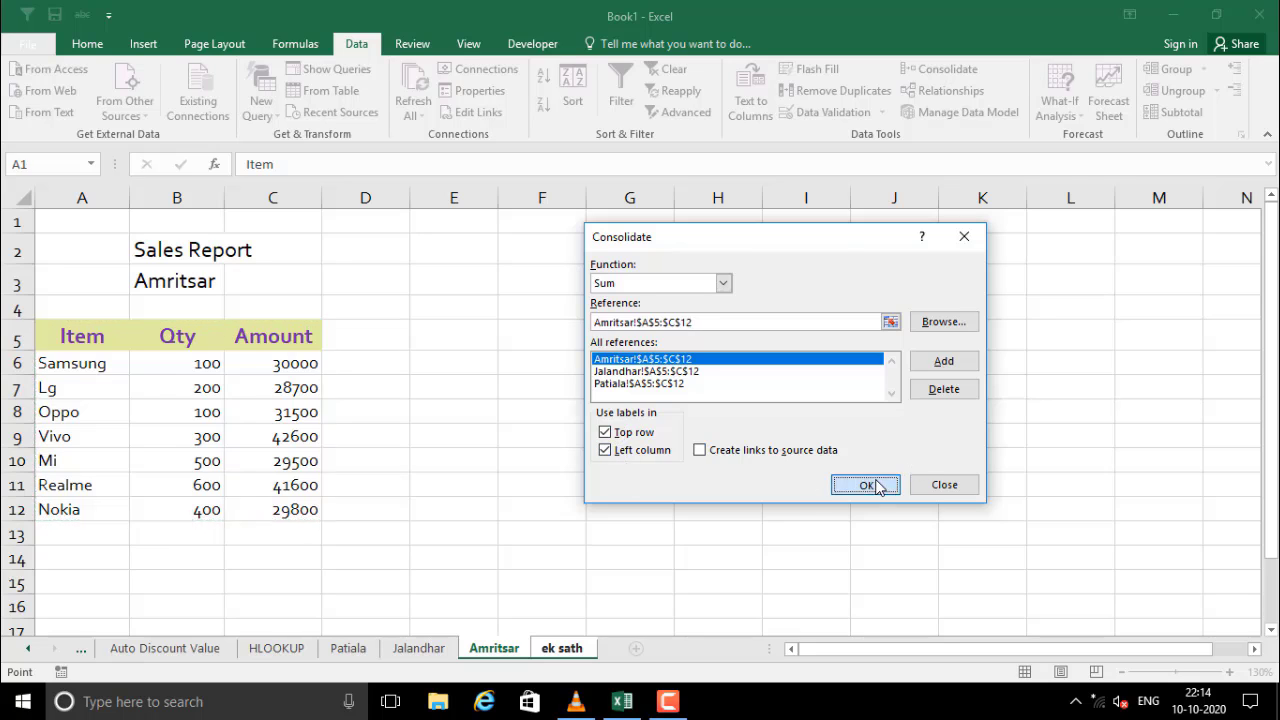
# - Examine the header row and the consolidated quantities and amounts in A5:C12 of the ek sath sheet
pyautogui.click(138, 437)
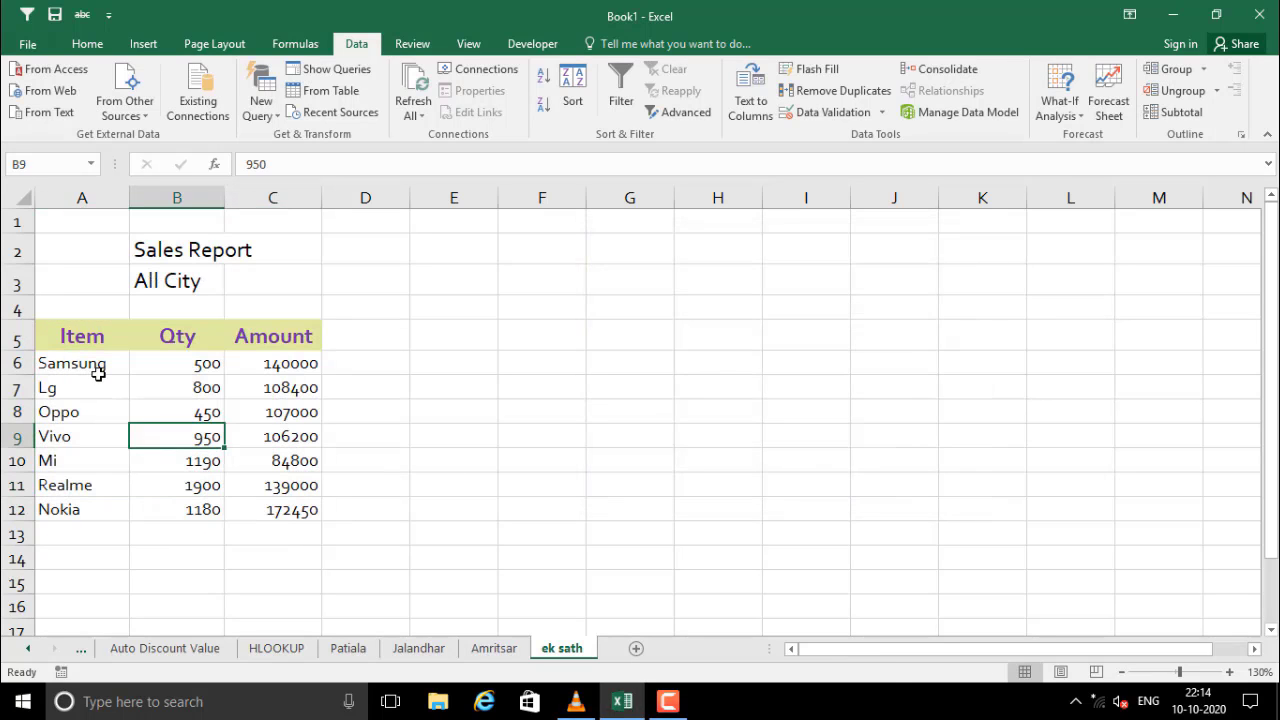
pyautogui.moveTo(94, 369); pyautogui.dragTo(254, 522)
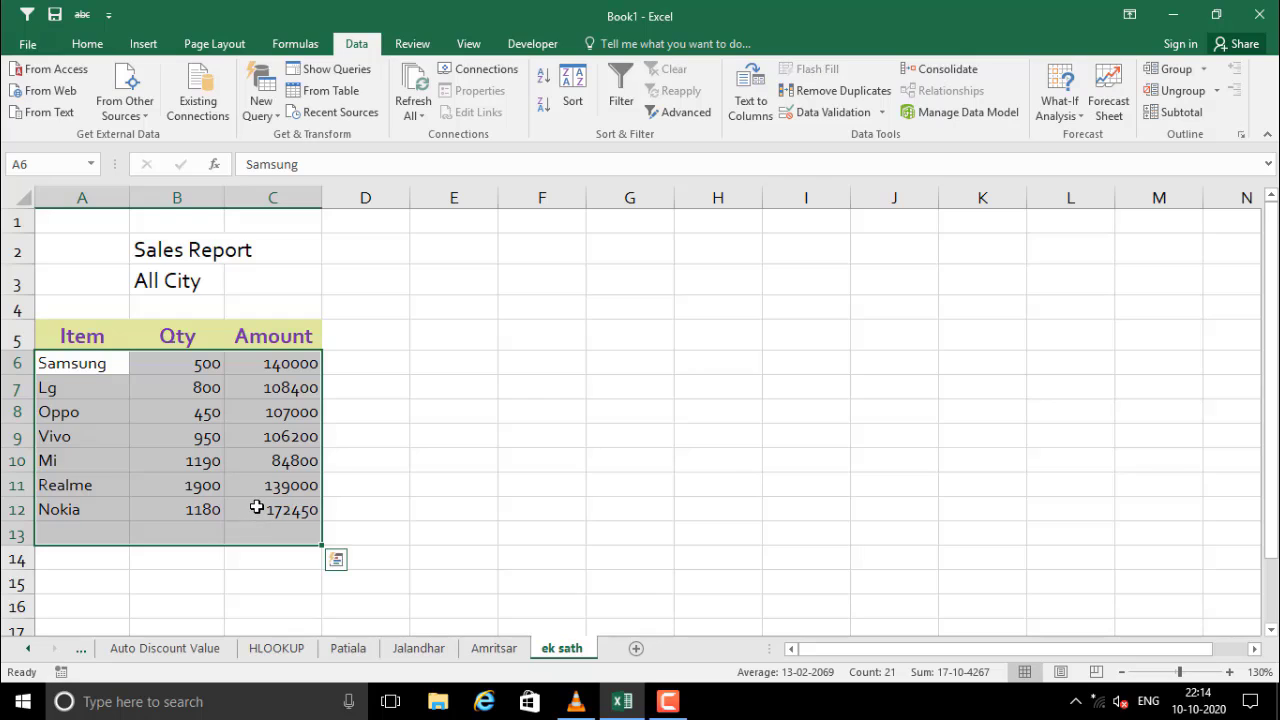
pyautogui.click(70, 366)
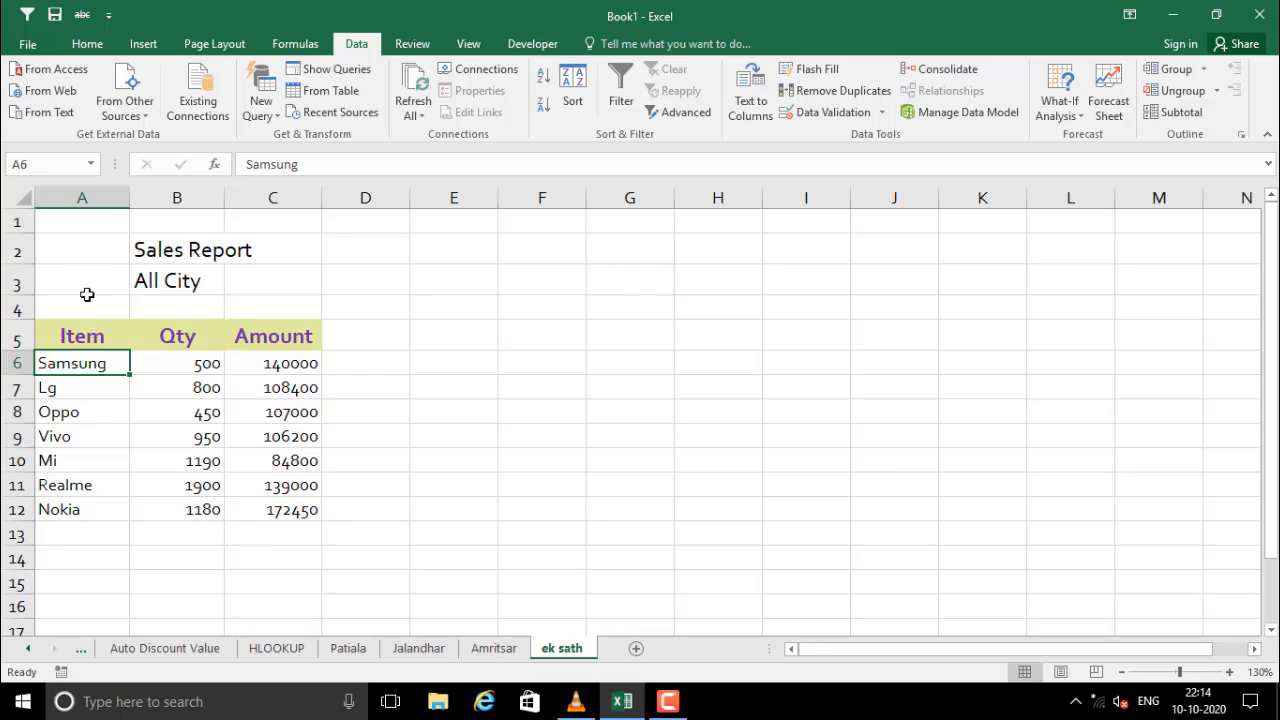
pyautogui.click(67, 331)
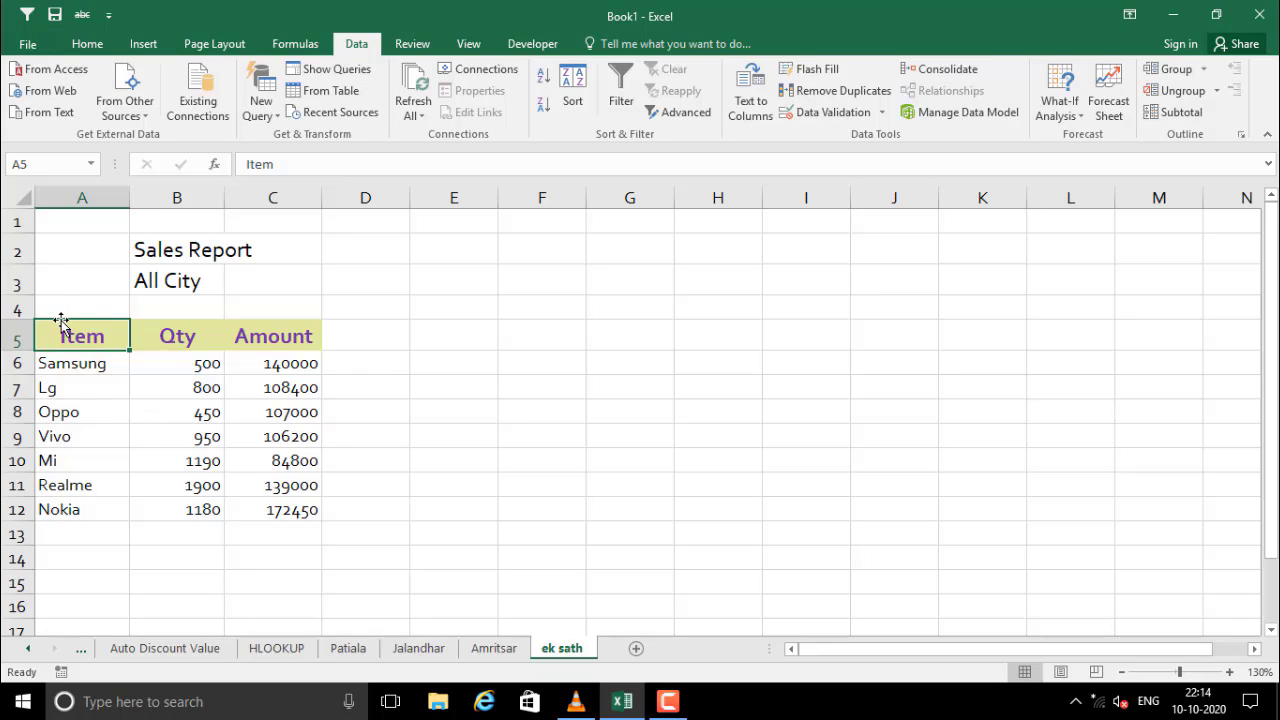
pyautogui.click(145, 336)
pyautogui.click(78, 338)
pyautogui.moveTo(88, 362); pyautogui.dragTo(213, 412)
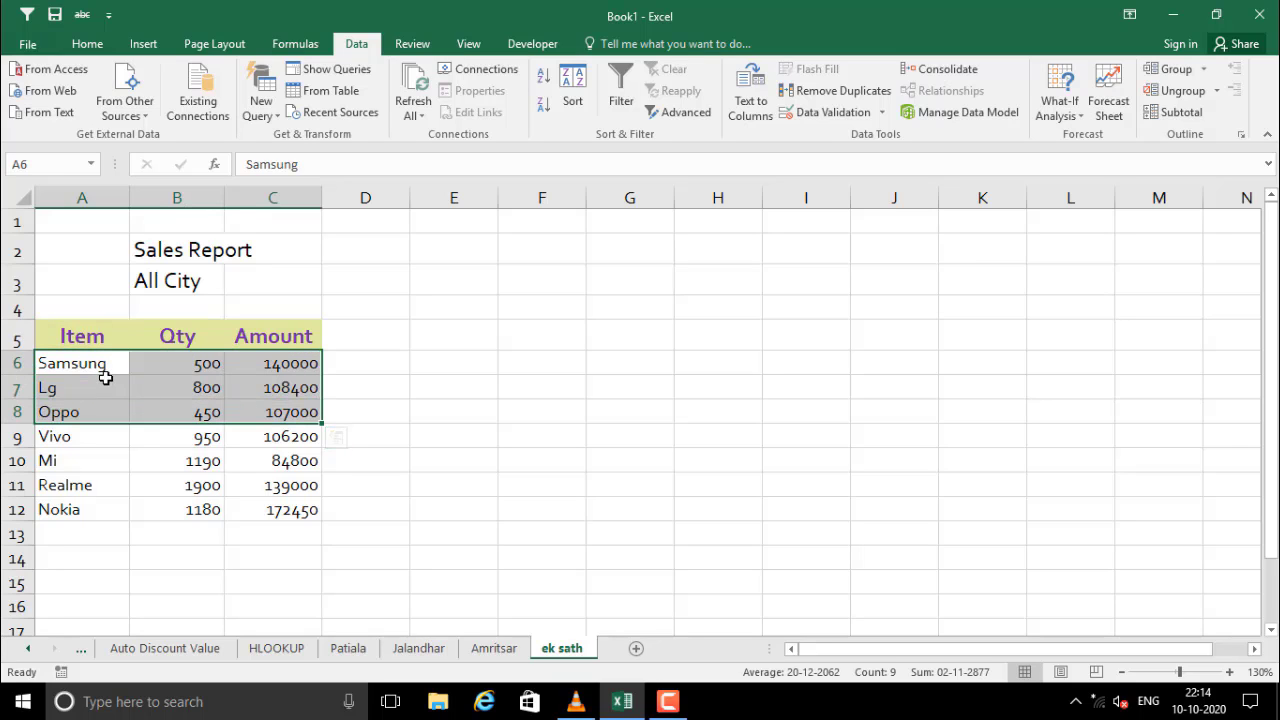
pyautogui.moveTo(96, 367); pyautogui.dragTo(265, 502)
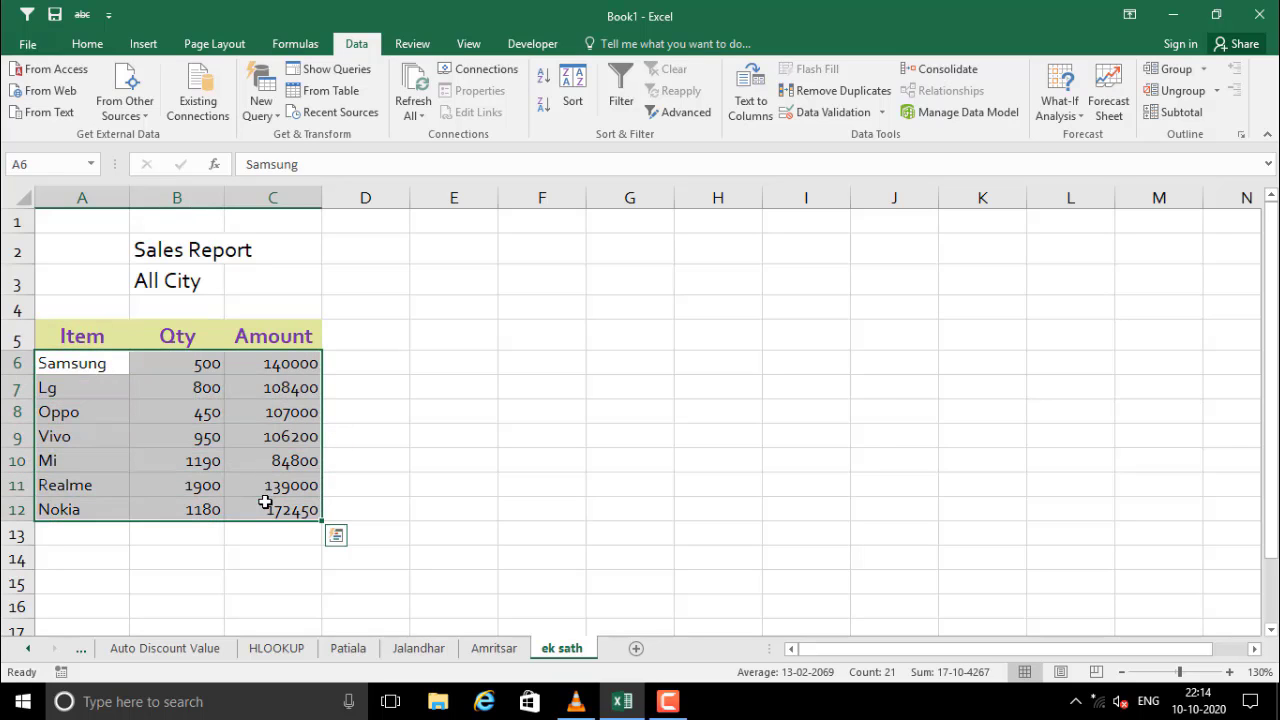
pyautogui.click(265, 502)
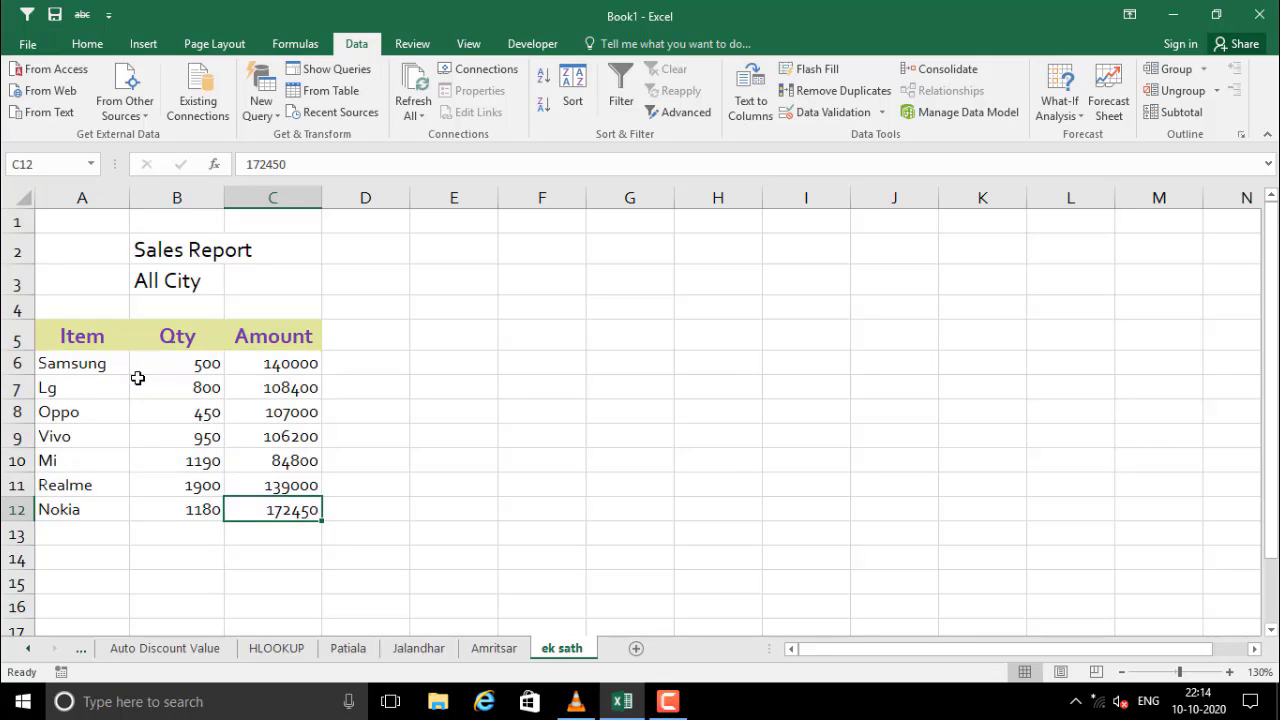
pyautogui.click(462, 362)
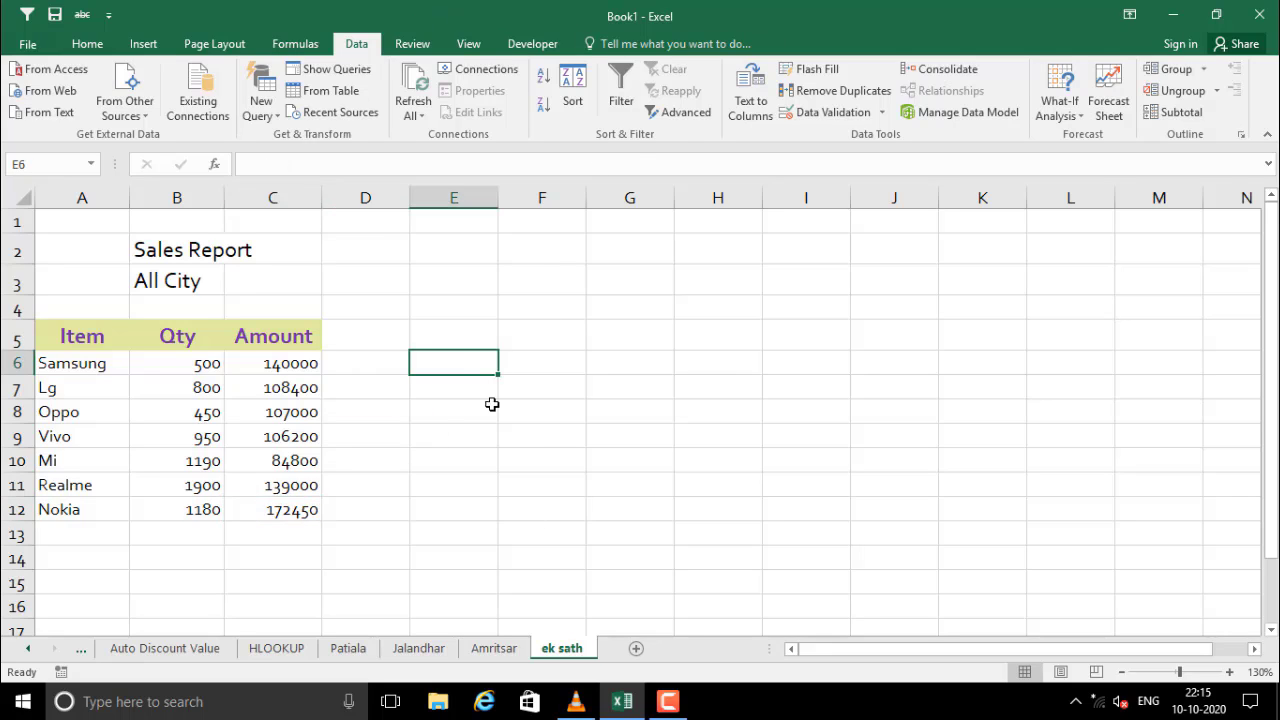
pyautogui.click(58, 329)
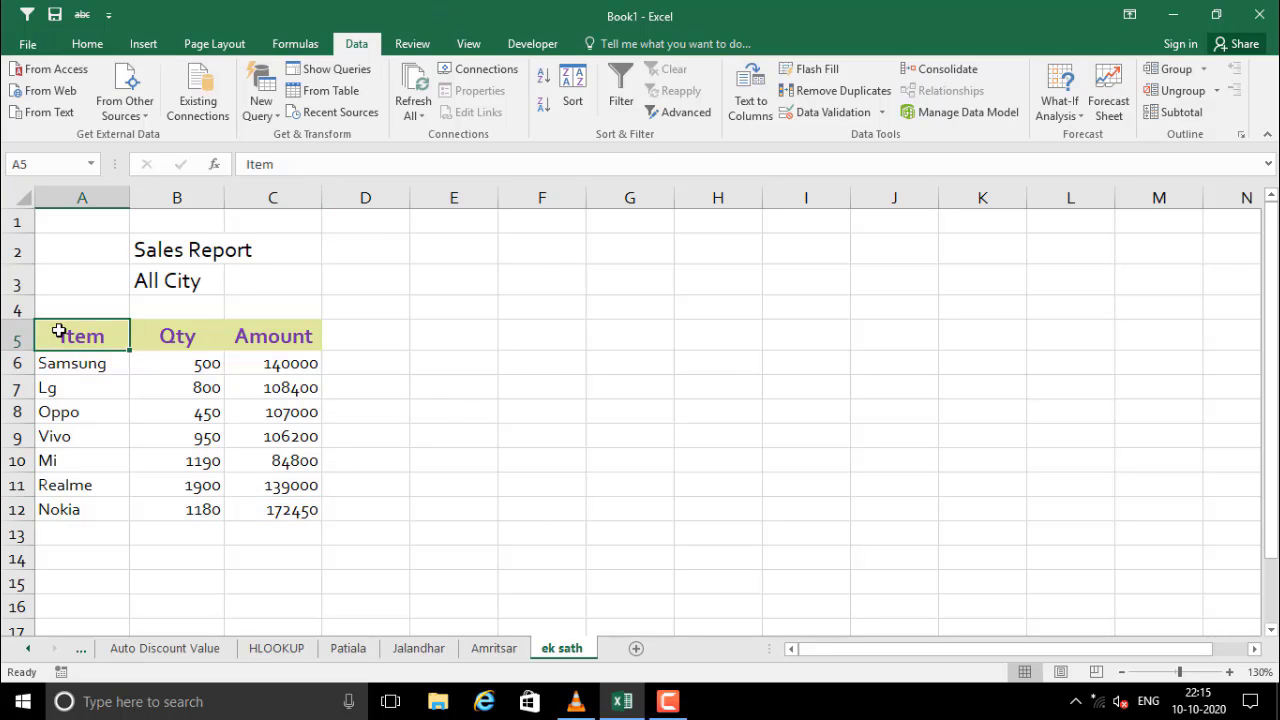
pyautogui.moveTo(64, 365); pyautogui.dragTo(293, 512)
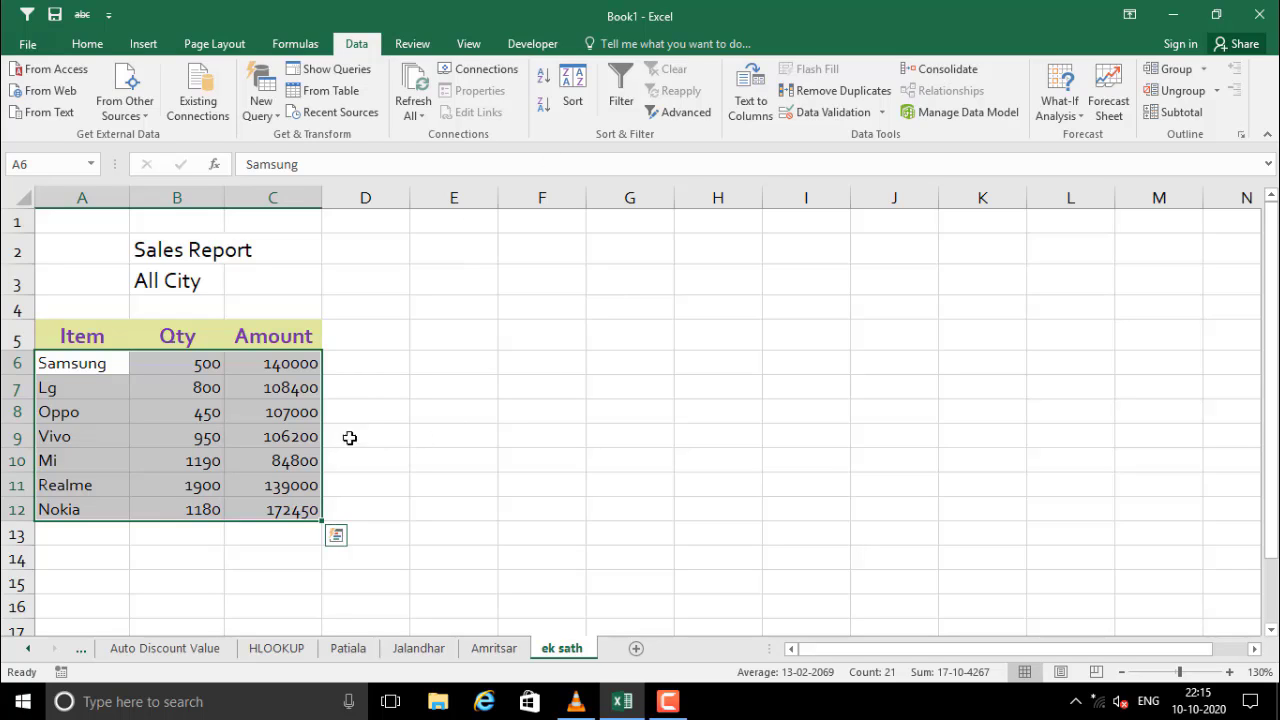
pyautogui.click(70, 341)
pyautogui.moveTo(174, 342); pyautogui.dragTo(281, 338)
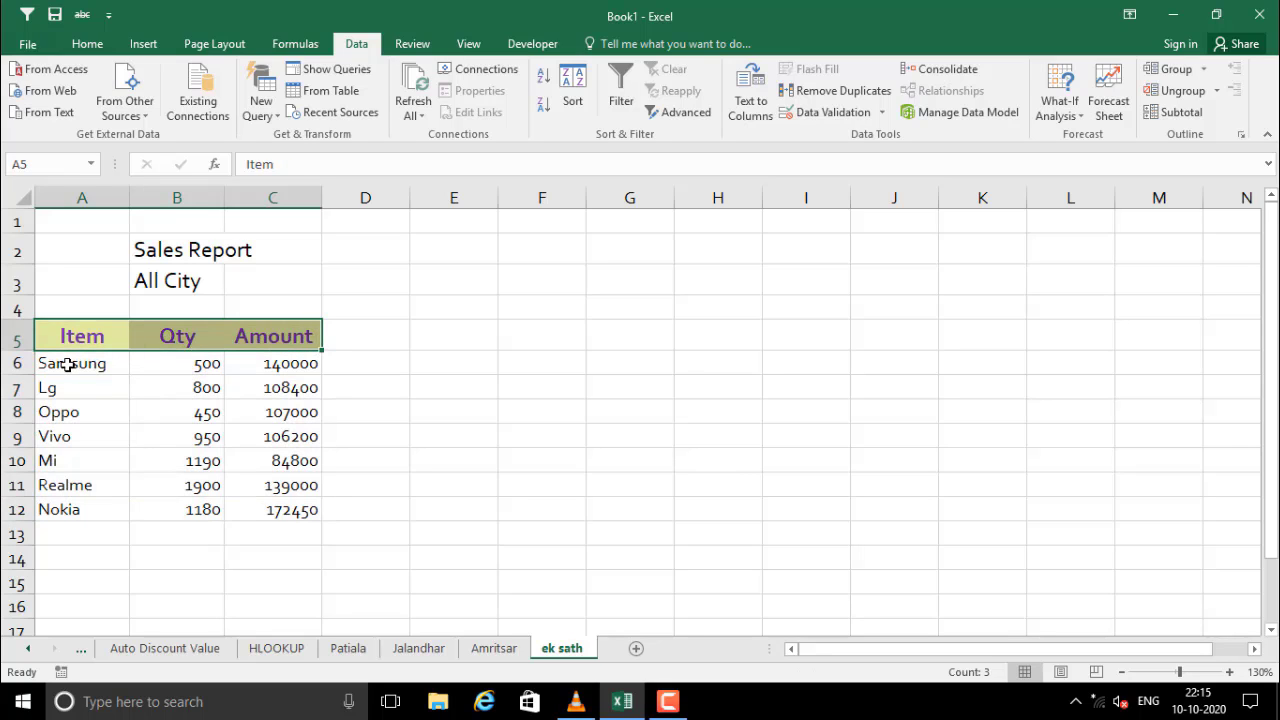